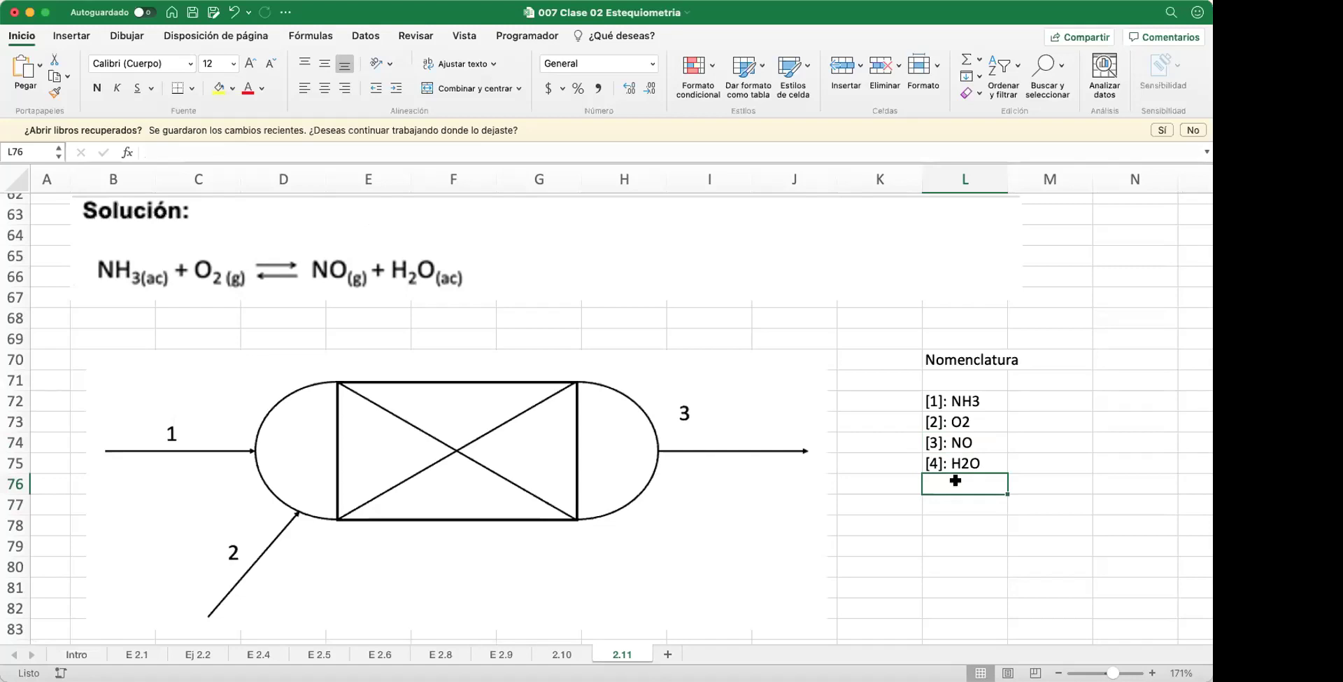
Step: Enter the reactant side "4 NH3 +. O2. --->" in cell B68, below the reaction equation
left_click(1028, 422)
scroll(922, 416, "up", 1)
left_click(133, 321)
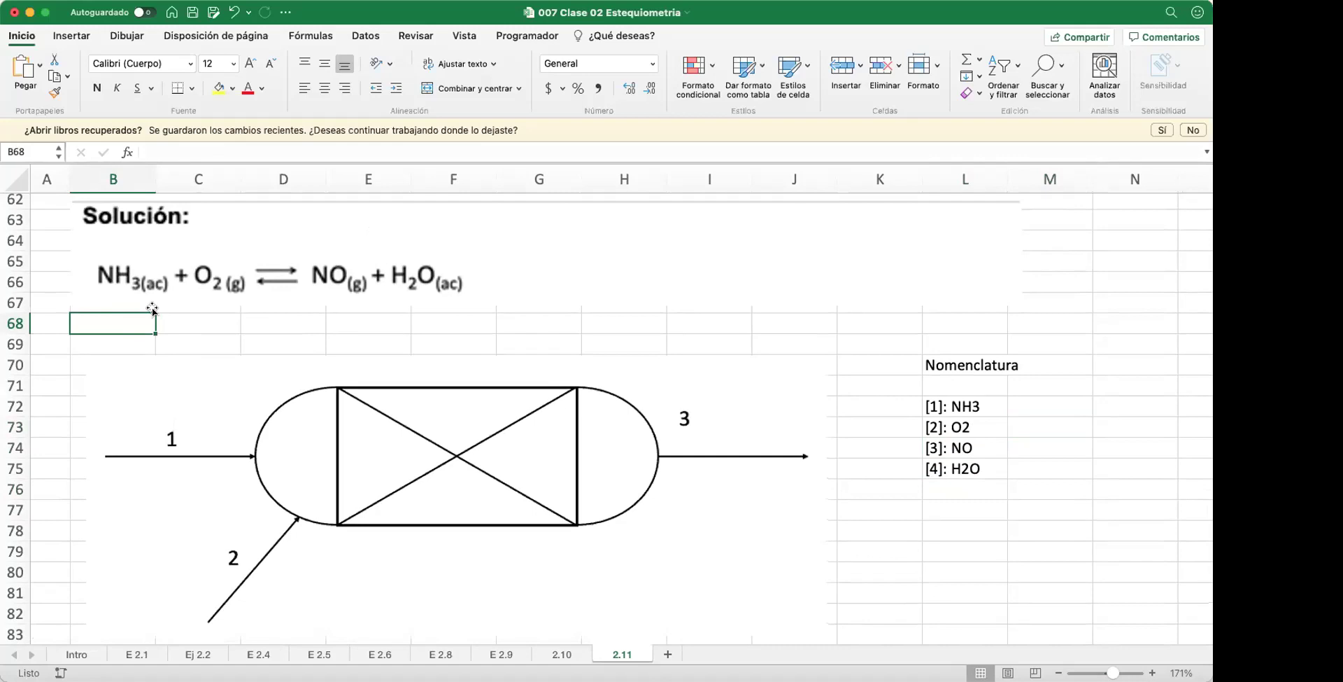
type("4 NH3")
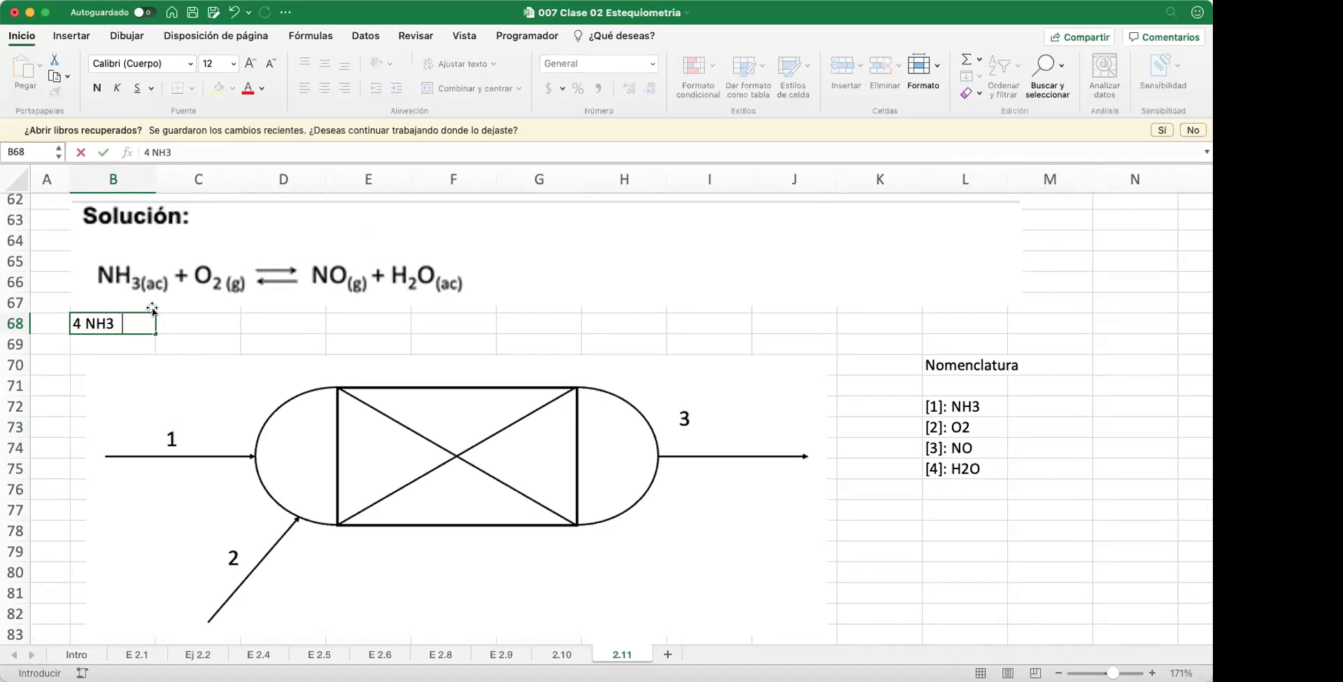
type("  +.  O2.  --->")
key("Tab")
key("Tab")
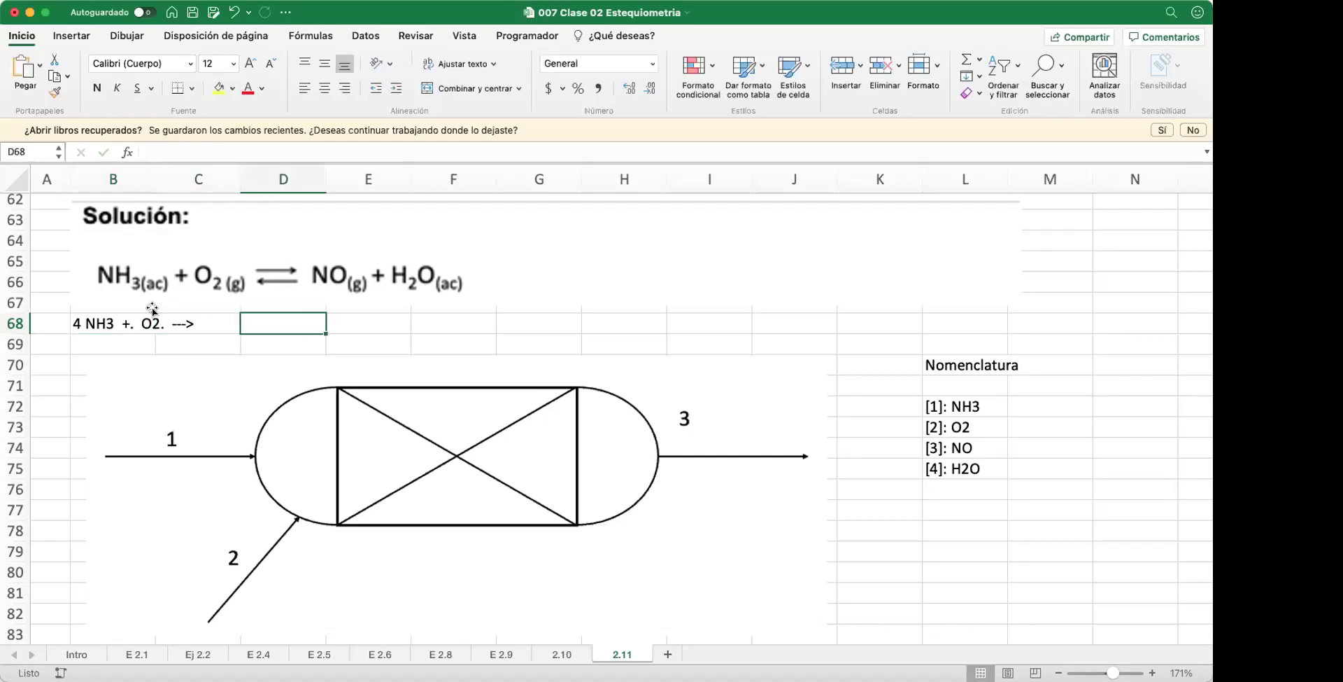
Step: Enter the product side "4 NO +. 6 H2O" in cell D68
type("4 NO  ")
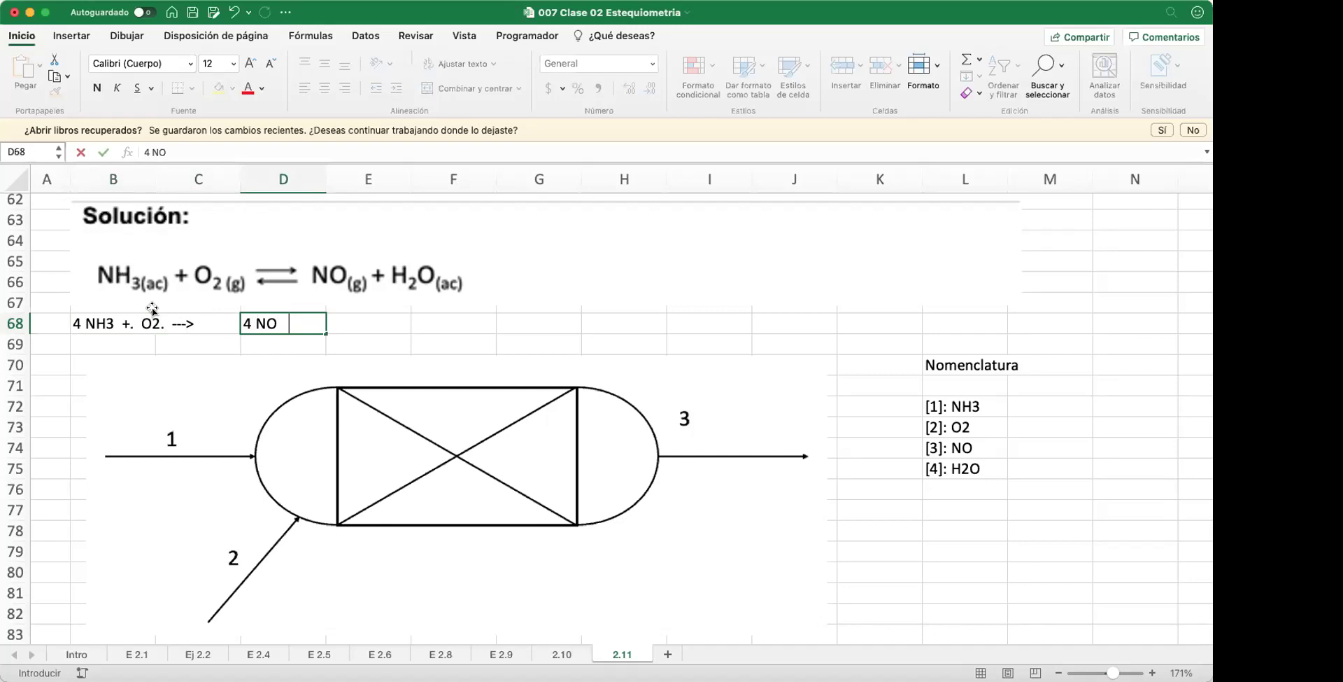
type("+.   6 H2O")
key("Return")
Step: Insert the coefficient 5 before O2 in the reactant side in B68
left_click(152, 340)
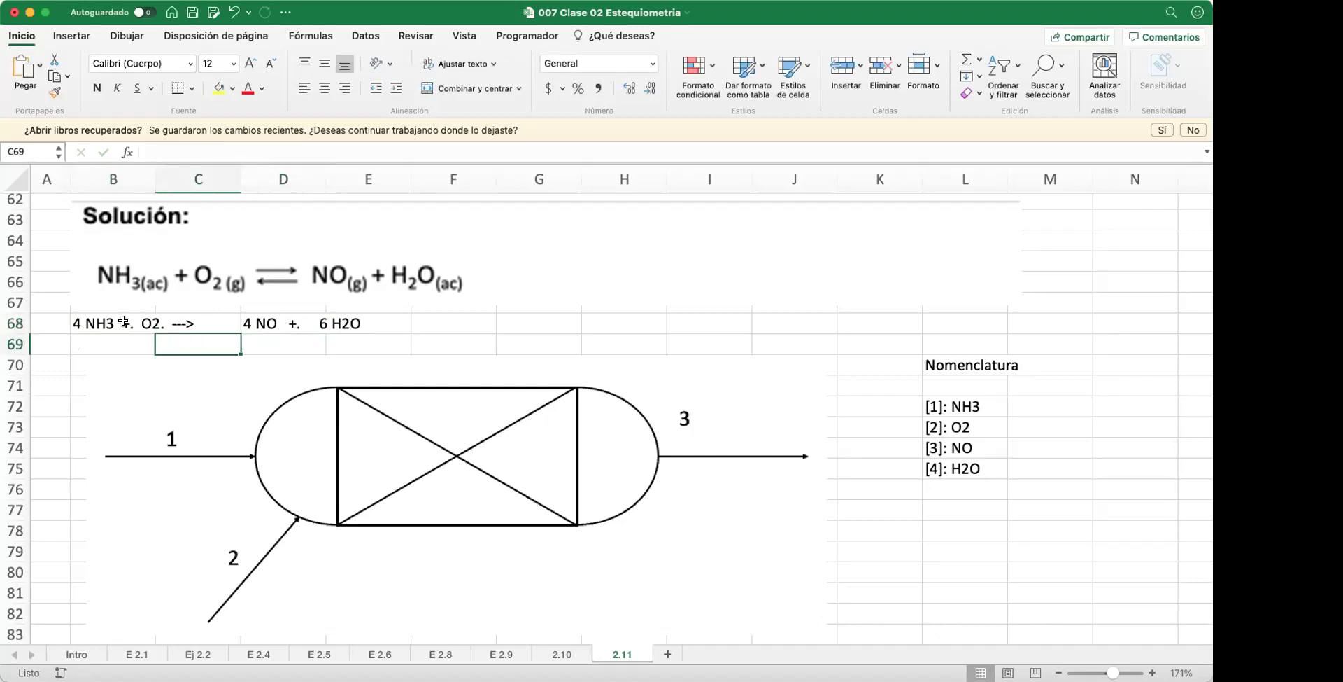
left_click(85, 322)
left_click(189, 150)
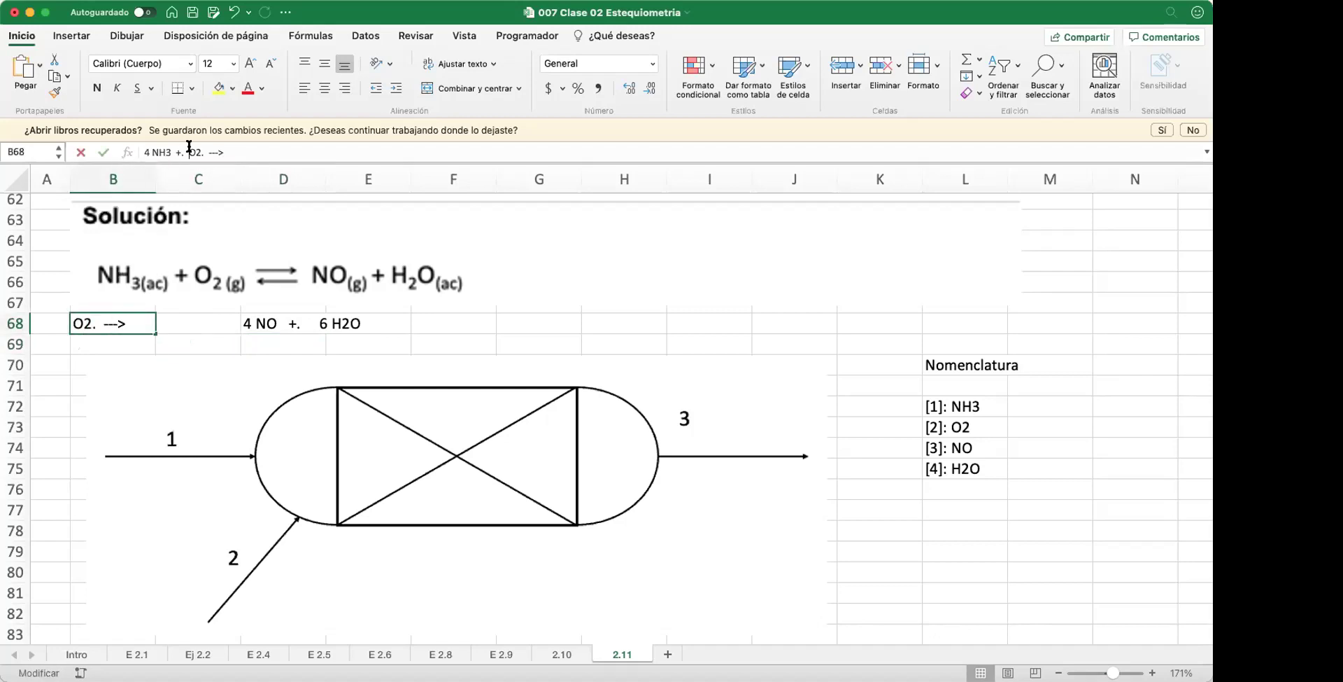
type("5")
key("Return")
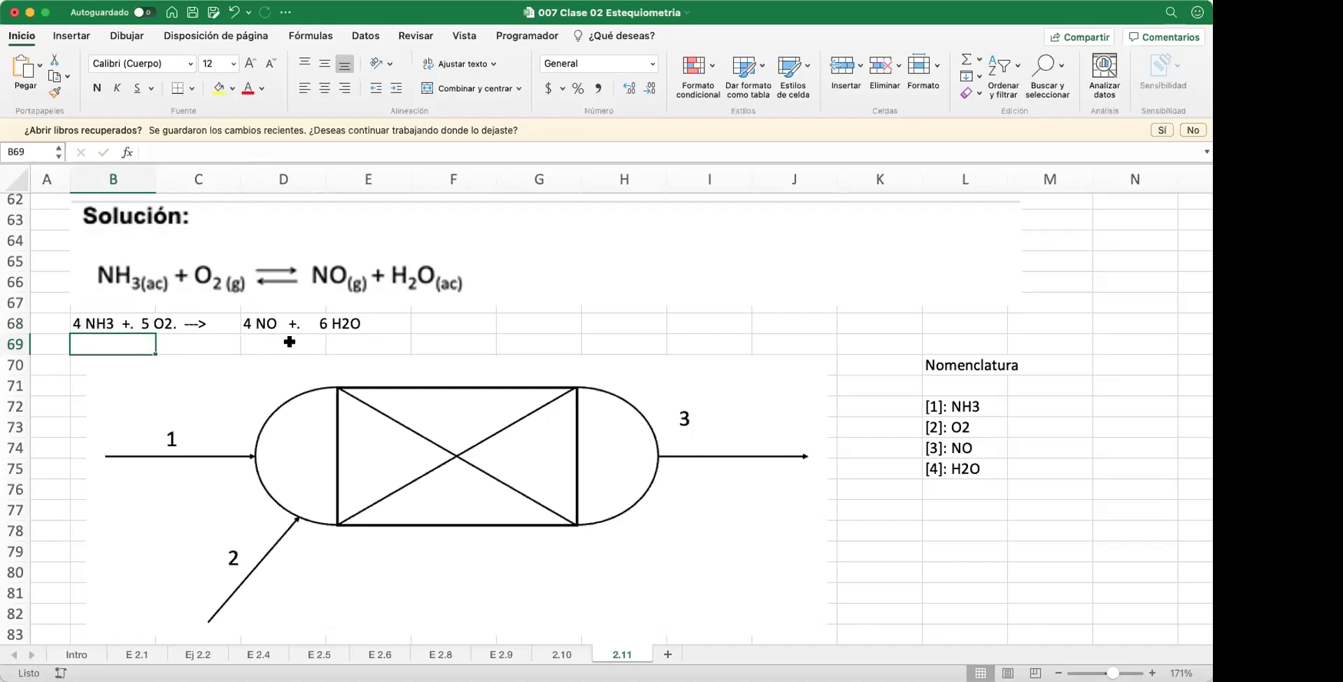
Step: Add the column heading "Sigma r" in cell M71, next to the component list under Nomenclatura
left_click(467, 329)
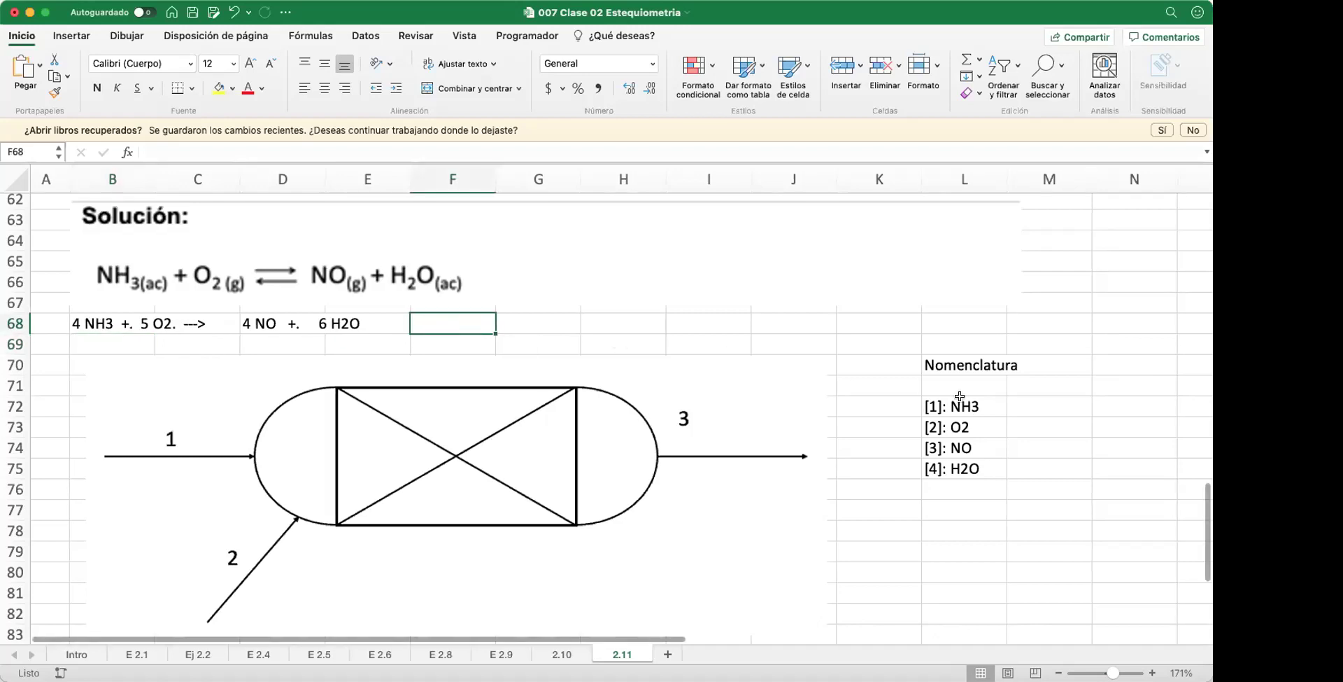
left_click(1041, 386)
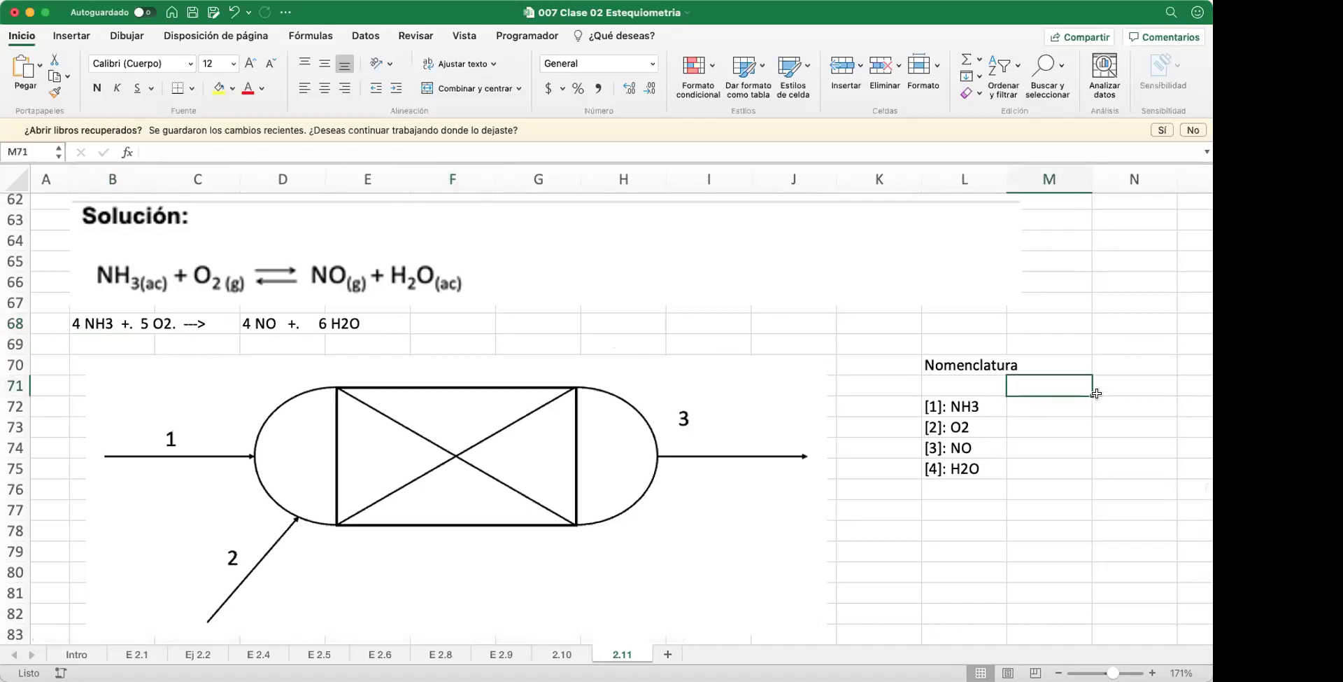
scroll(1096, 393, "up", 10)
scroll(1096, 393, "up", 12)
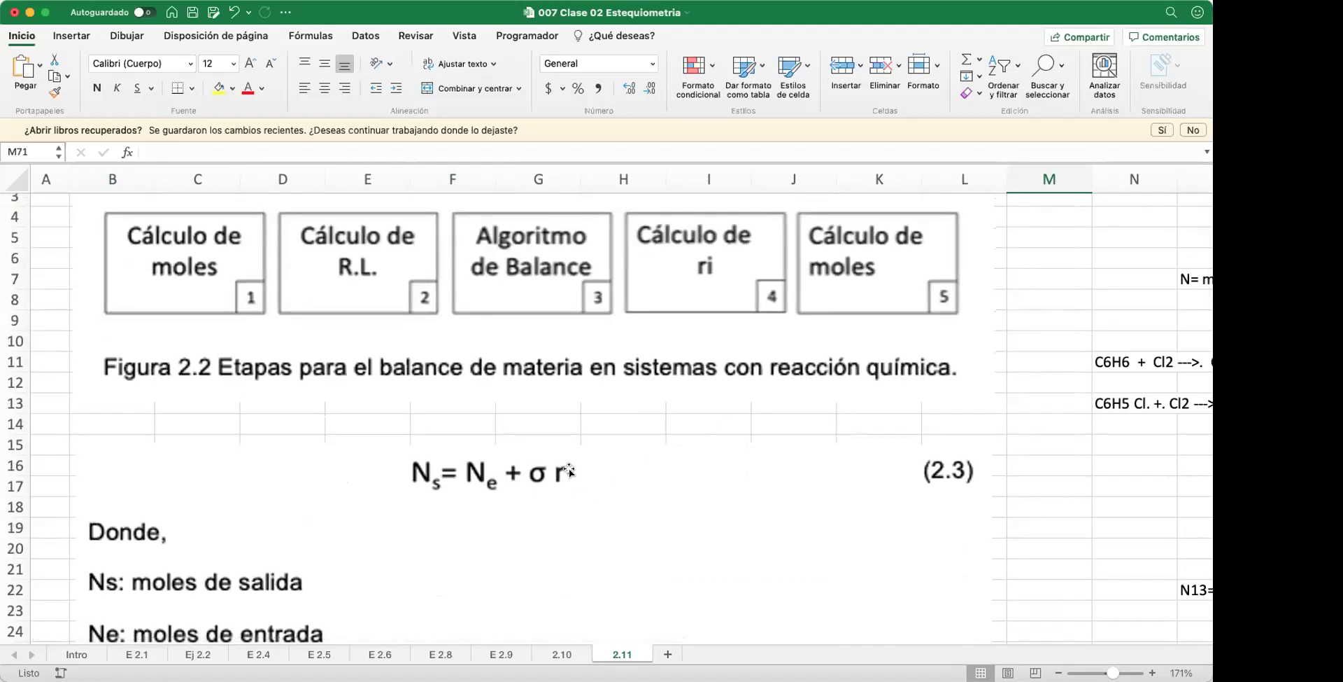
scroll(568, 468, "down", 5)
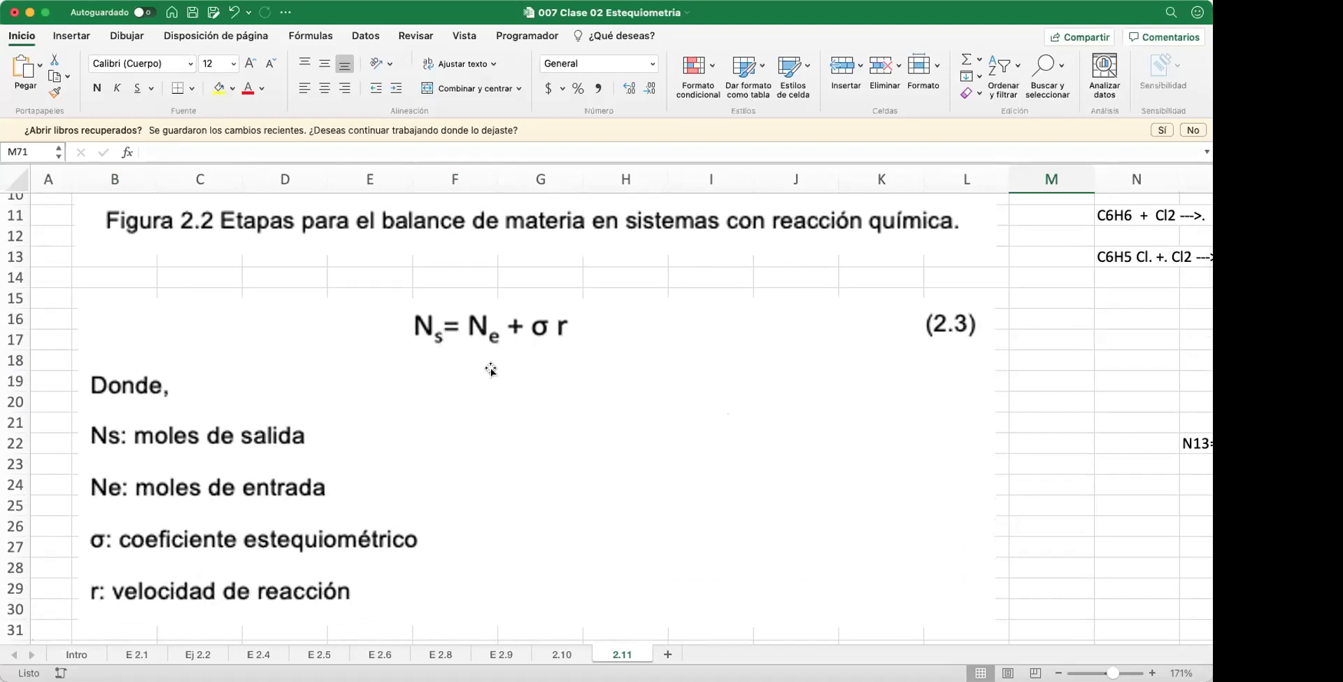
scroll(603, 399, "down", 15)
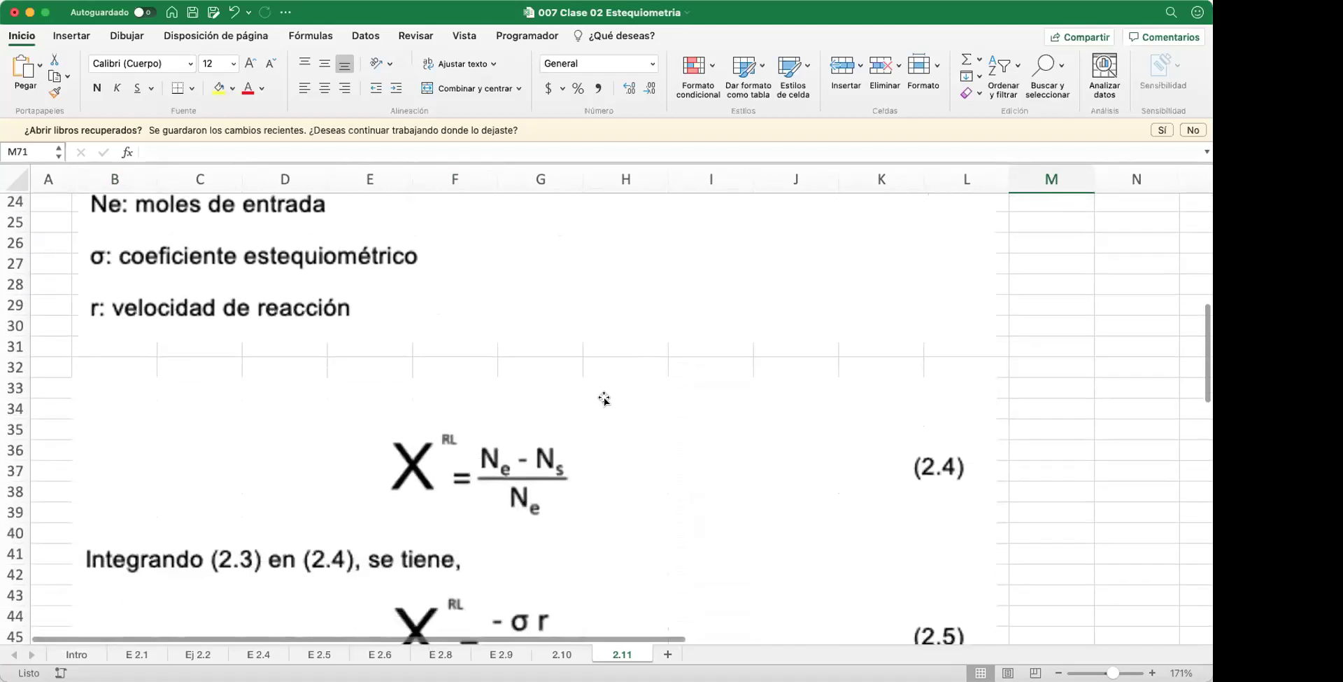
scroll(603, 397, "down", 3)
left_click(1039, 350)
left_click(1041, 335)
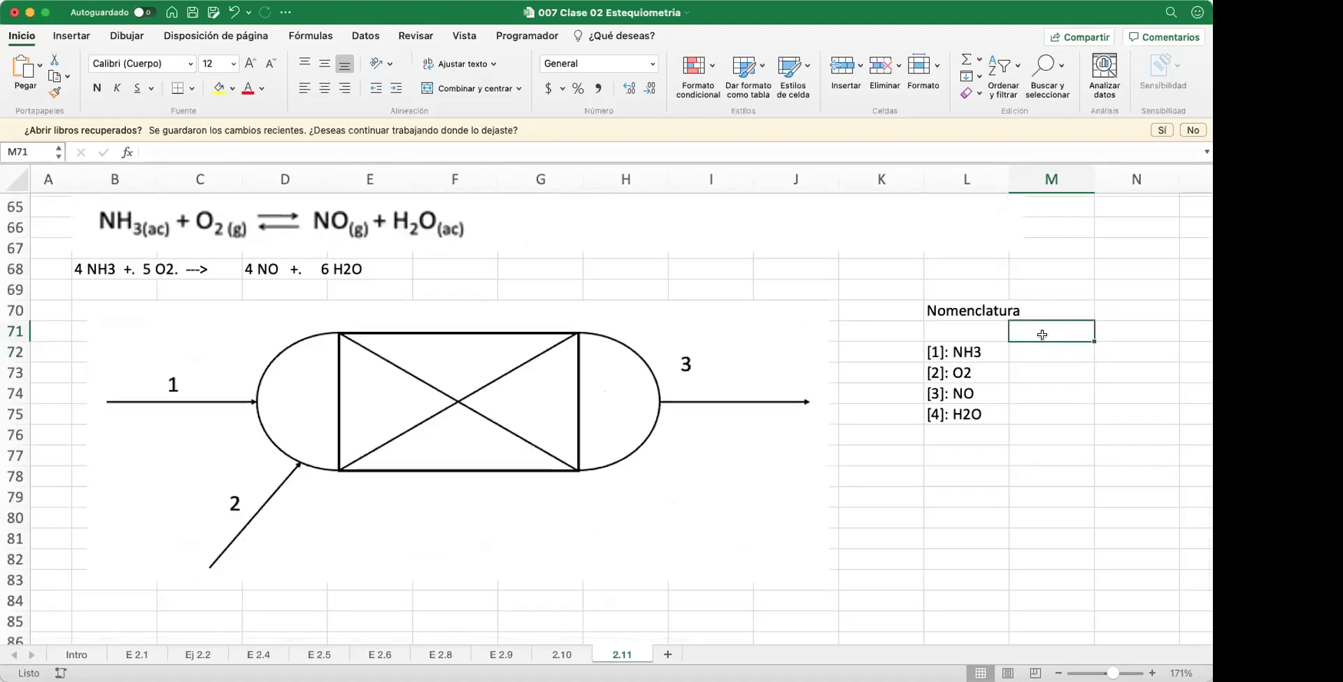
type("Sigma r")
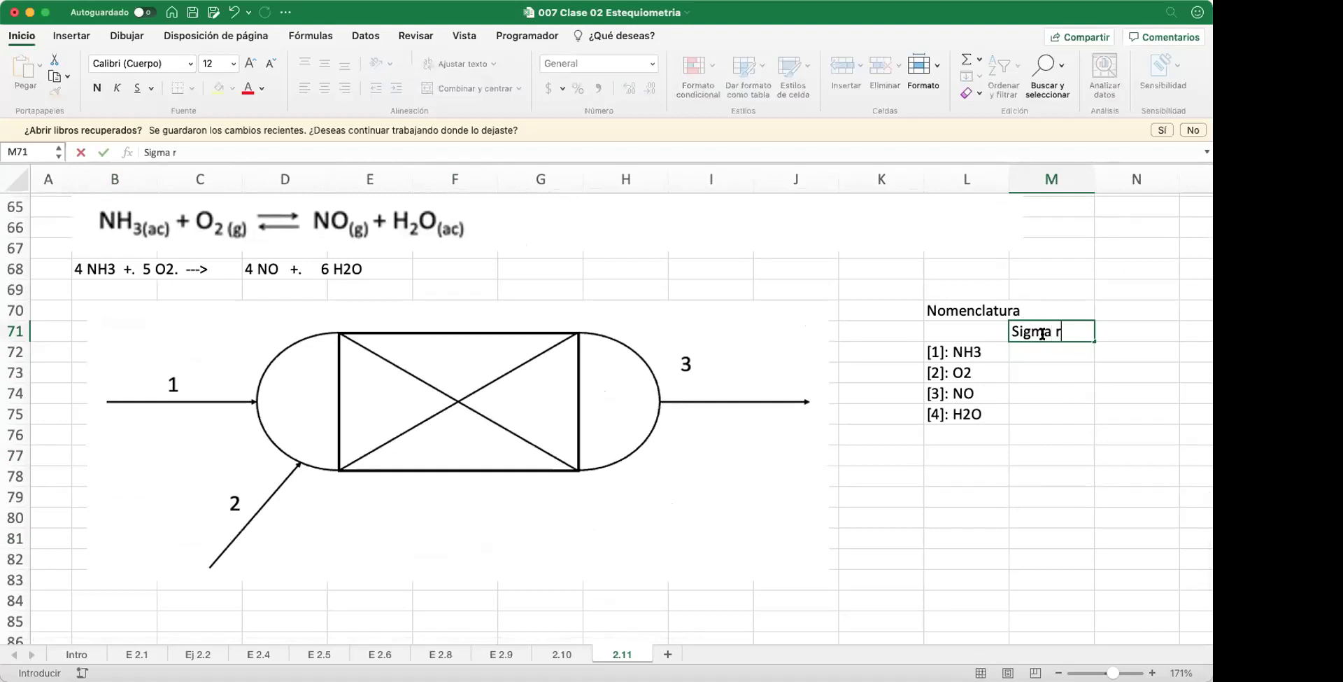
key("Return")
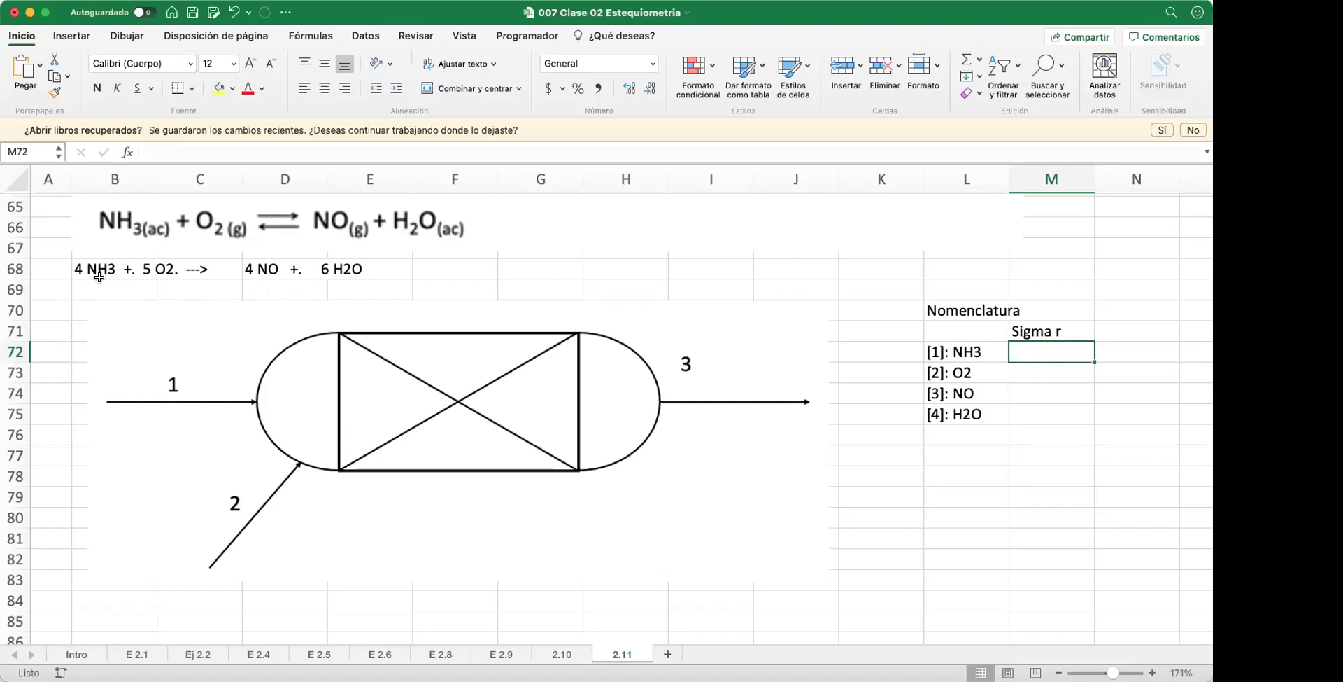
Step: Try to enter -4r as the Sigma r term for NH3 in cell M72
type("-4r")
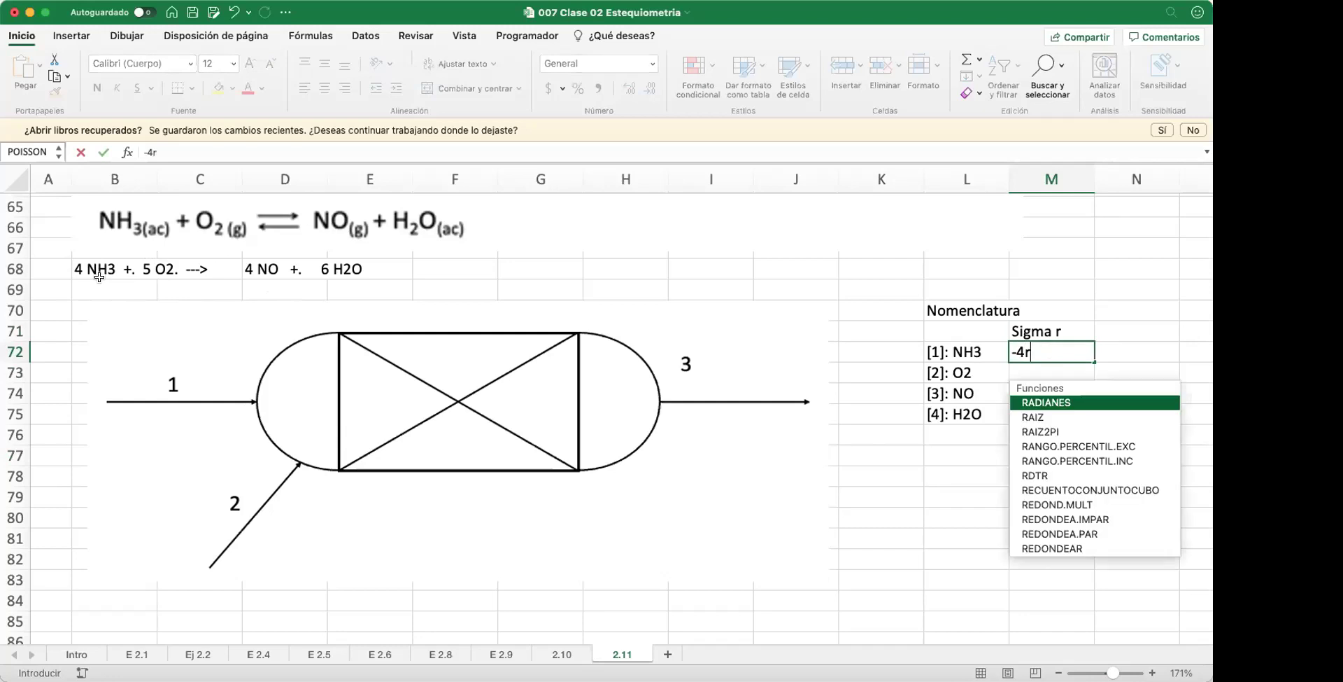
key("Return")
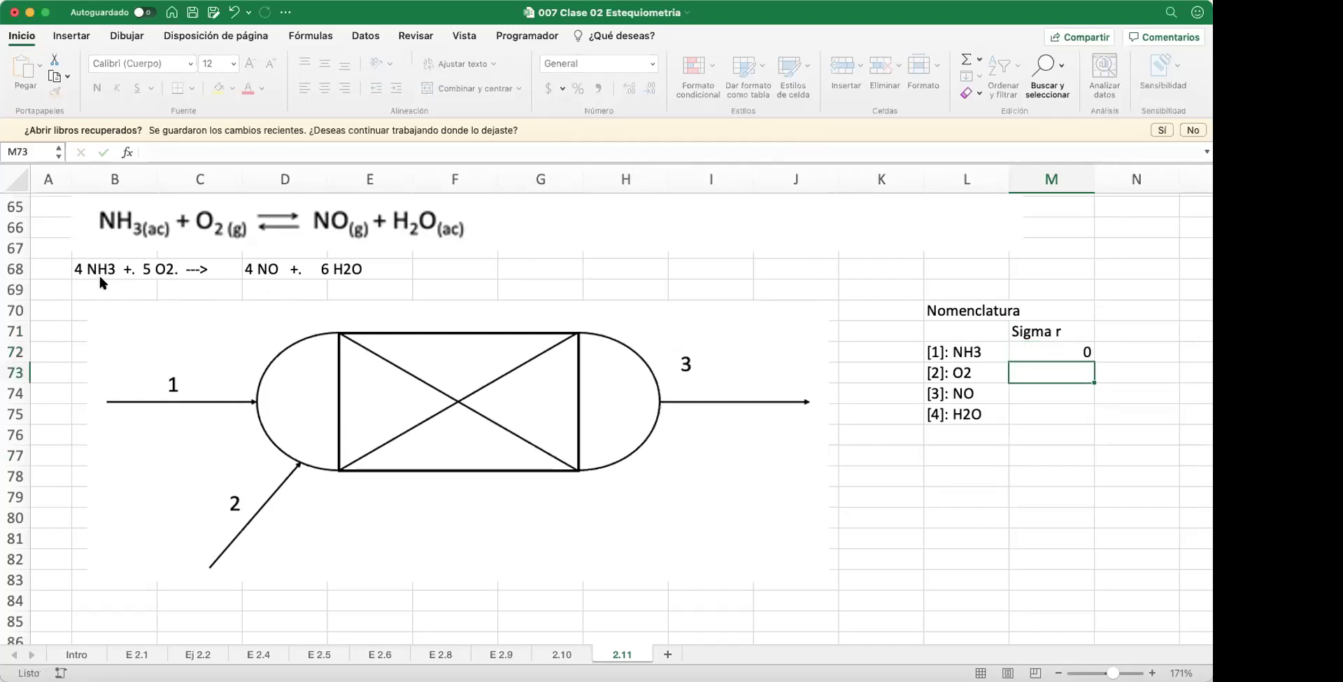
left_click(1056, 353)
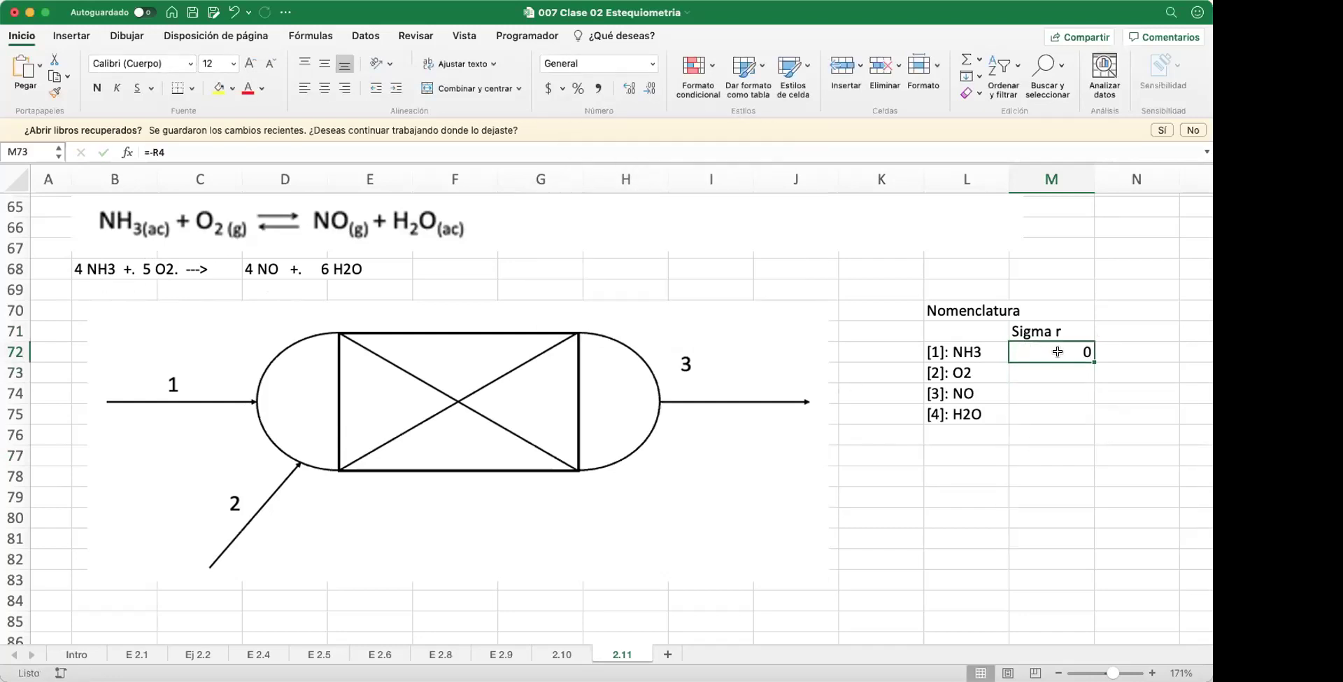
type("-4 r")
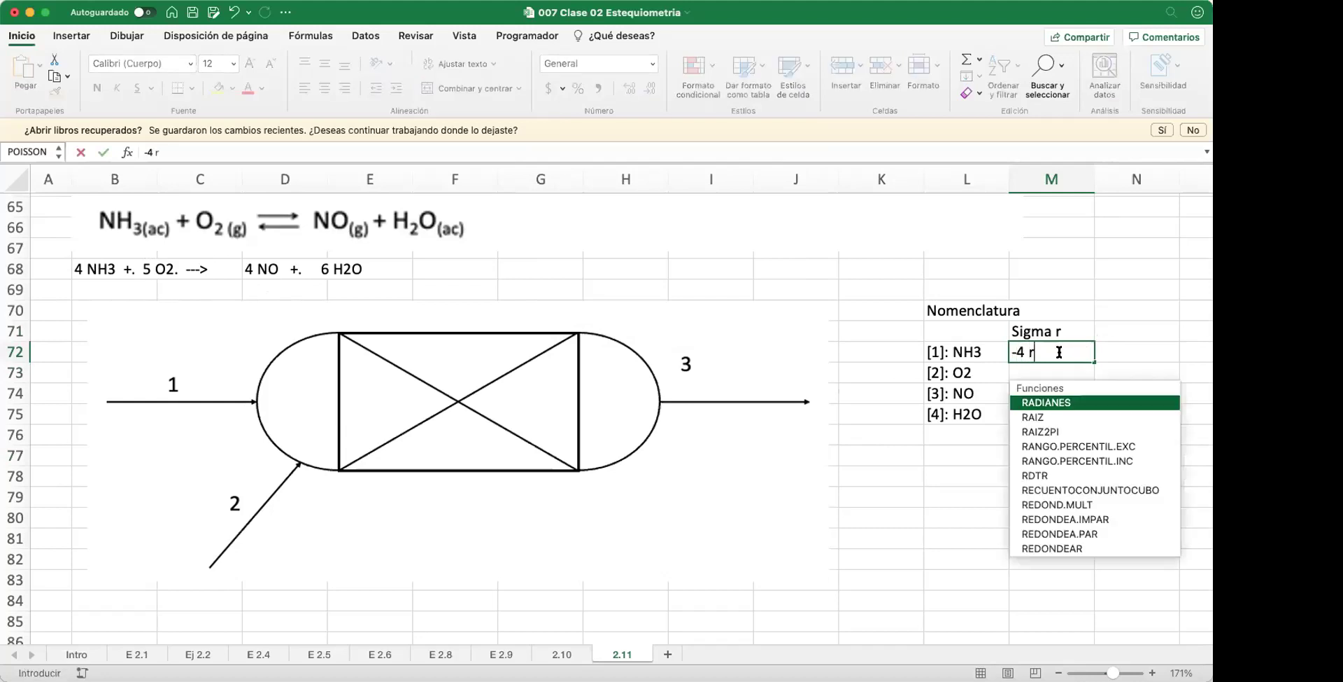
key("Return")
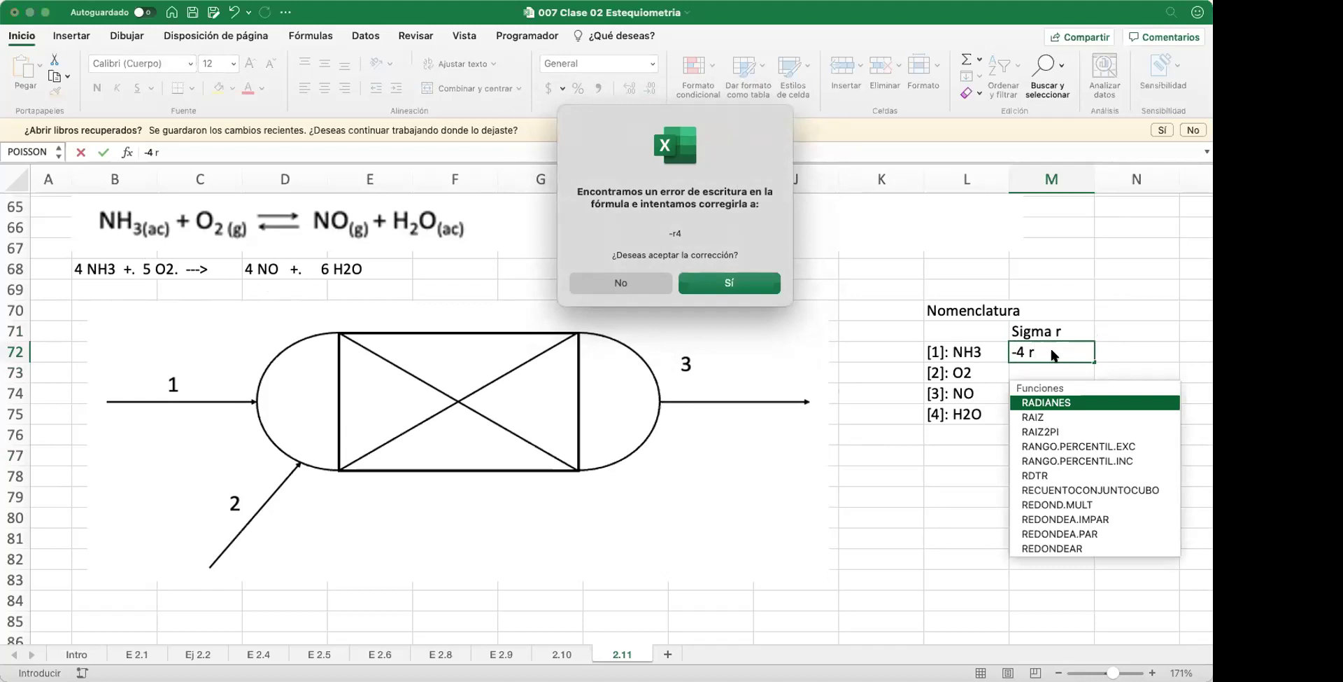
left_click(620, 283)
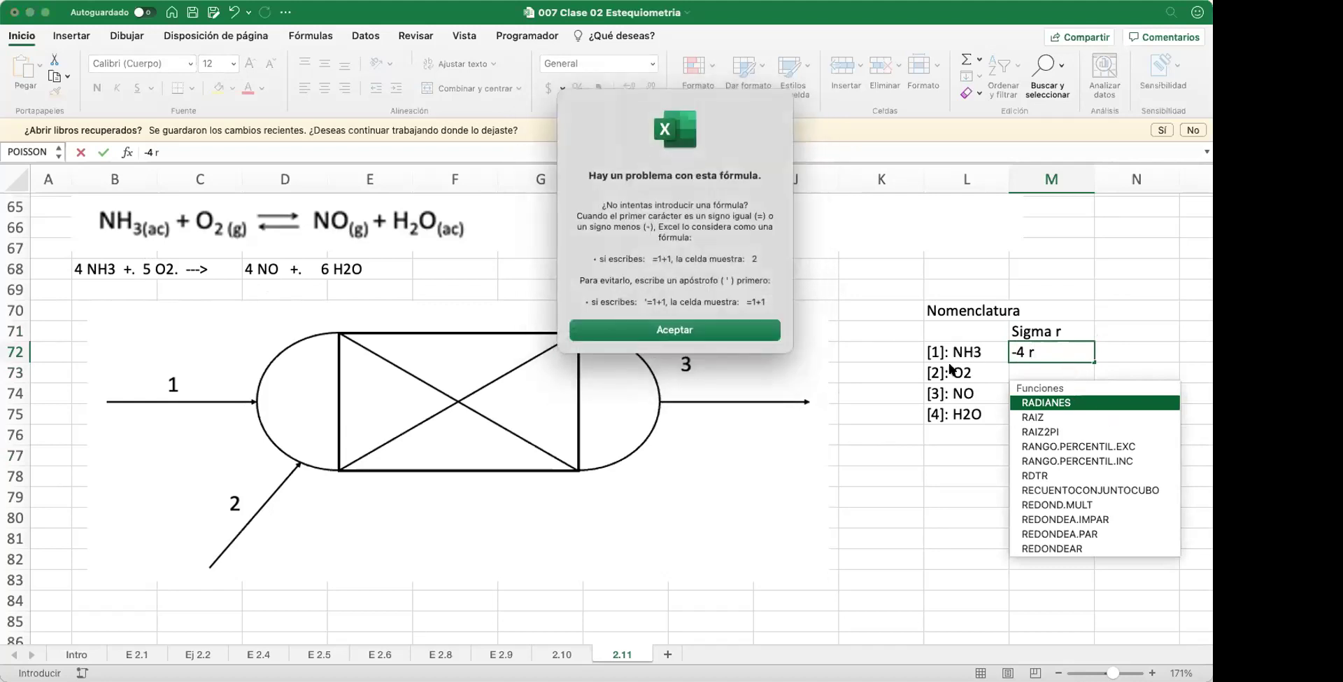
left_click(743, 330)
left_click(1070, 371)
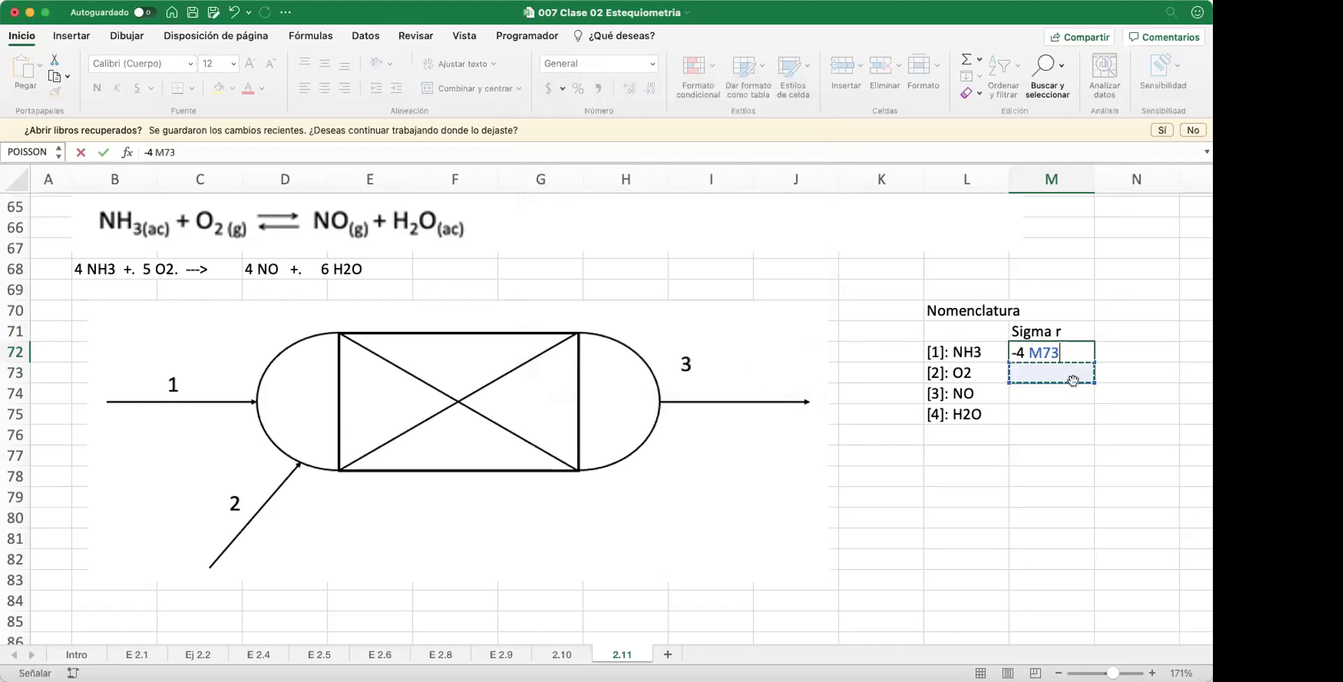
key("Escape")
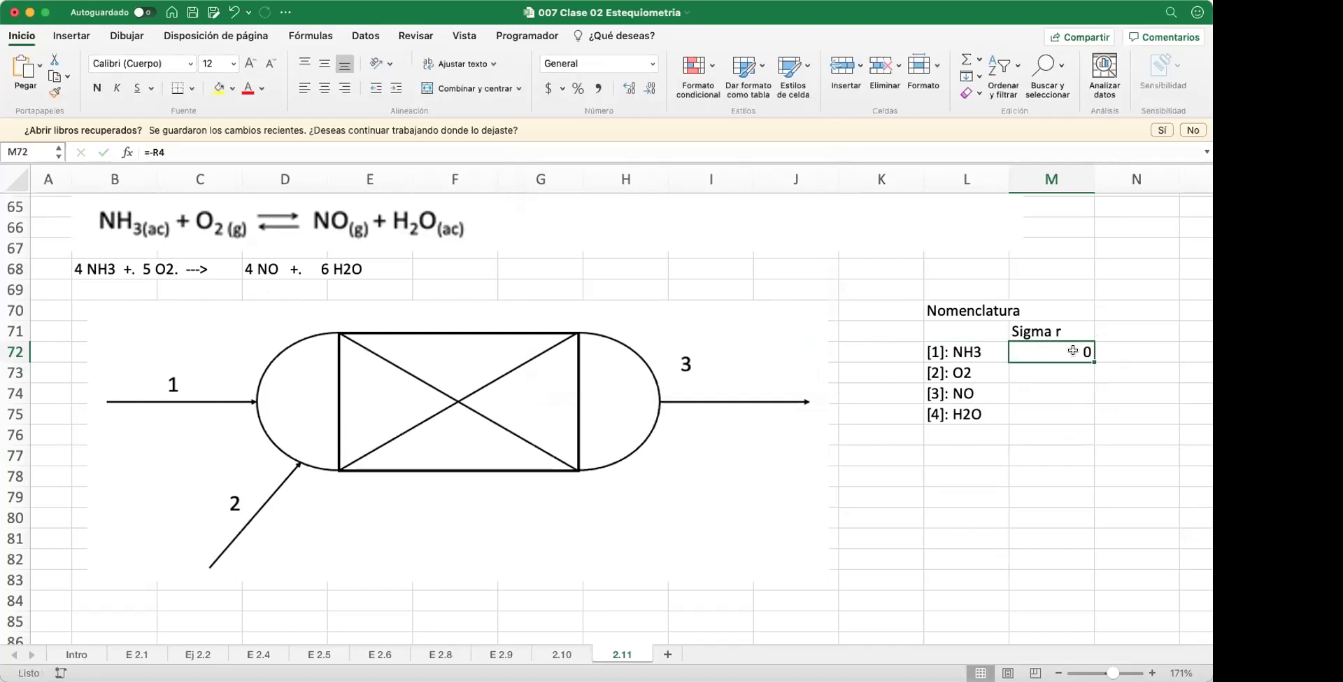
Step: Change the number format of the NH3 cell M72 to Texto
left_click(651, 67)
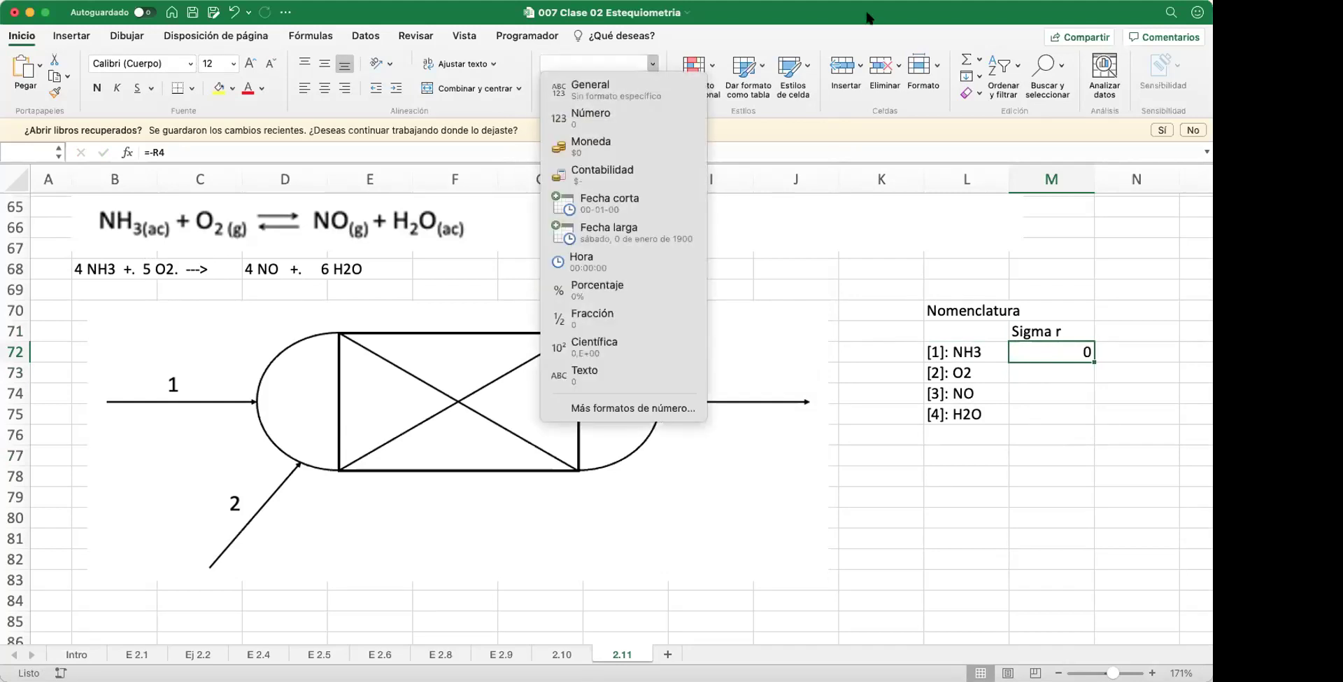
left_click(824, 10)
left_click(649, 61)
left_click(1100, 400)
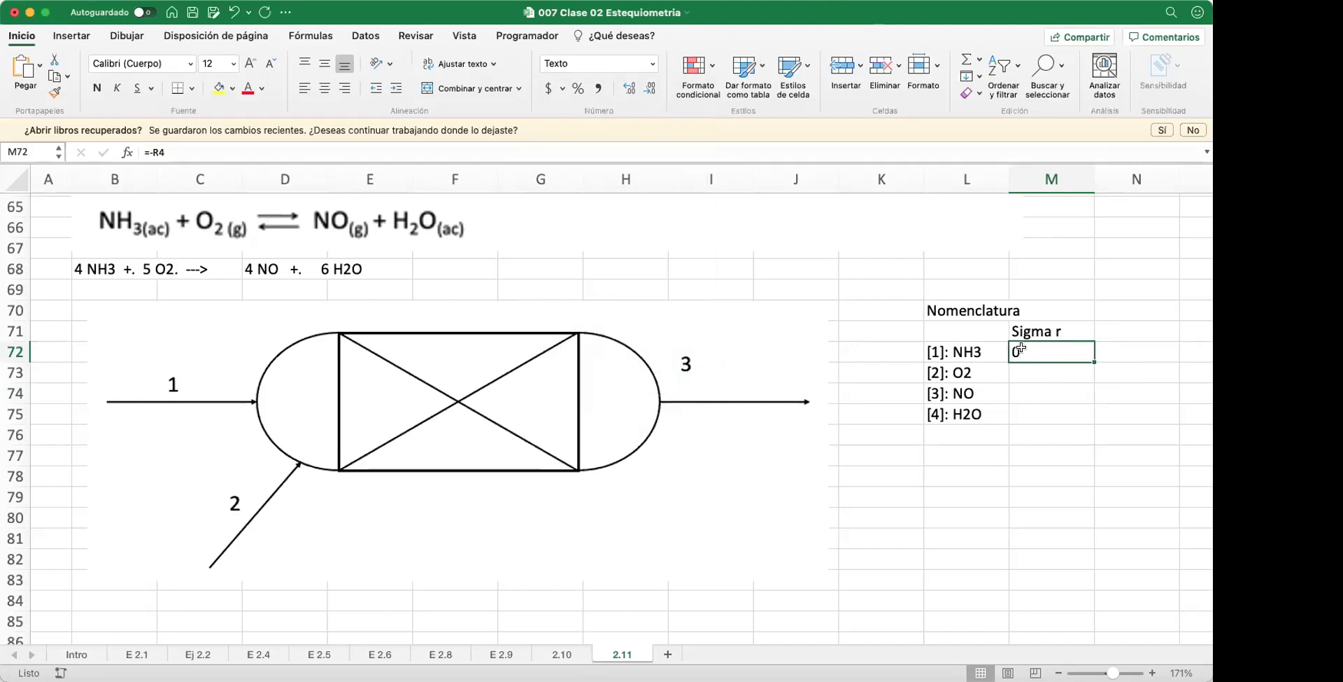
Step: Replace the formula in M72 with the text "- 4 r" as the Sigma r term for NH3
left_click(248, 154)
key("BackSpace")
key("BackSpace")
key("BackSpace")
key("BackSpace")
type("- 4 r")
key("Return")
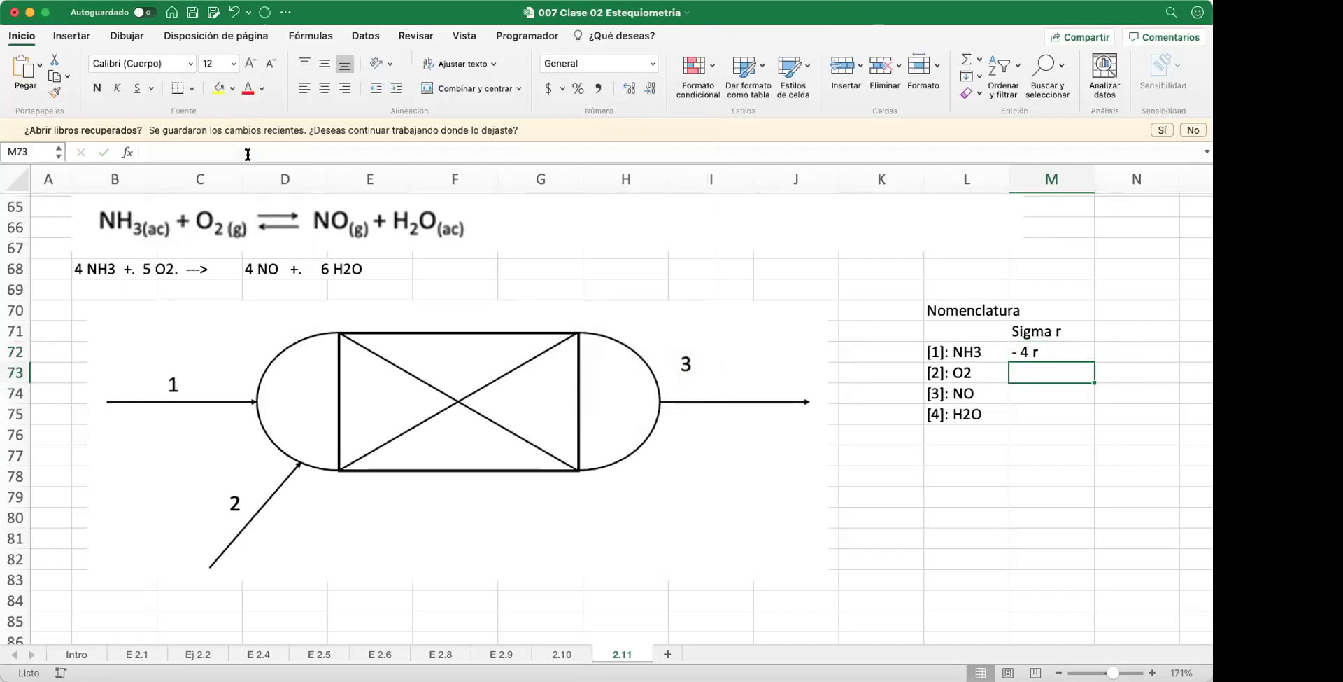
Step: Format cell M73 as Texto and enter -5r as the Sigma r term for O2
left_click(649, 63)
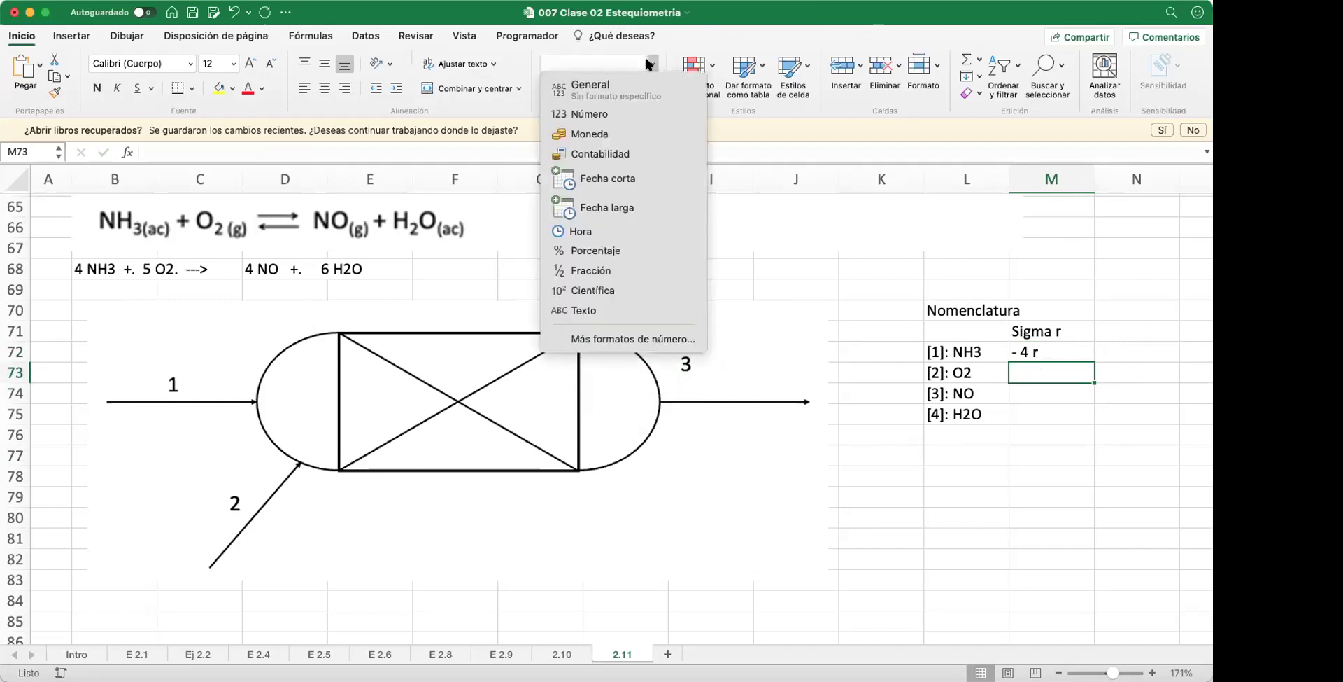
left_click(594, 310)
left_click(1071, 390)
left_click(1039, 374)
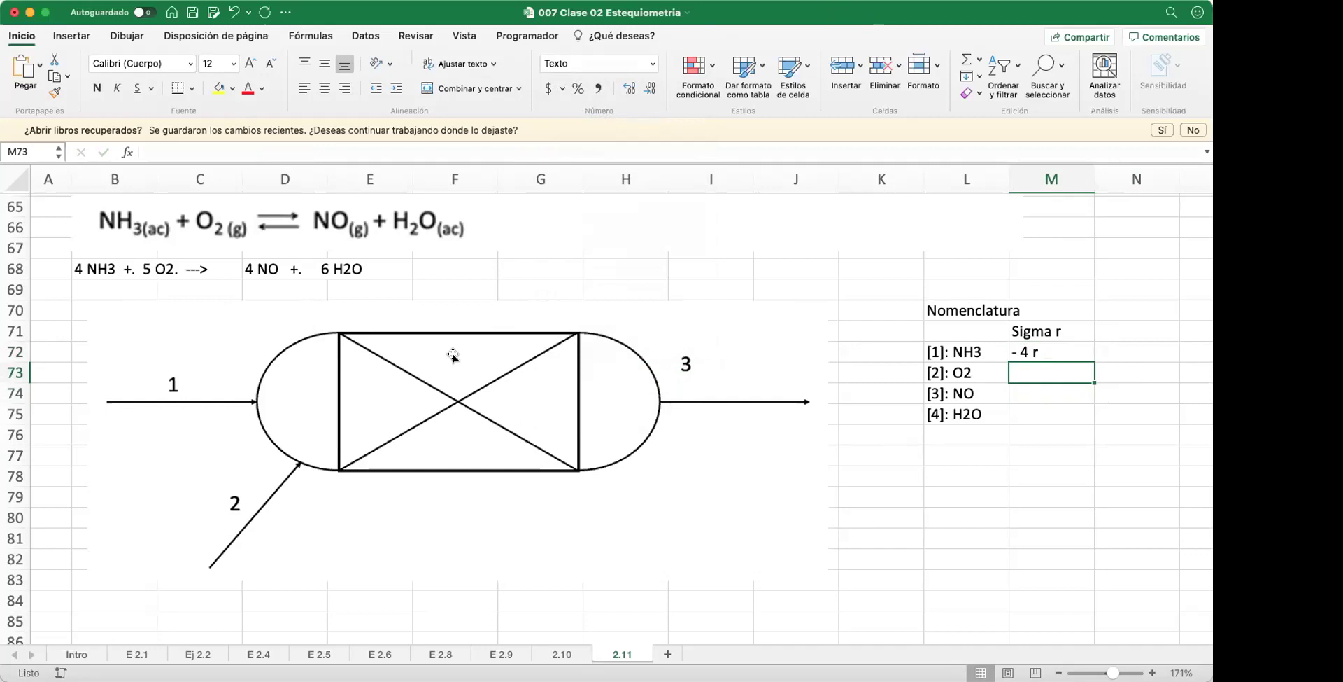
type("-5r")
key("Return")
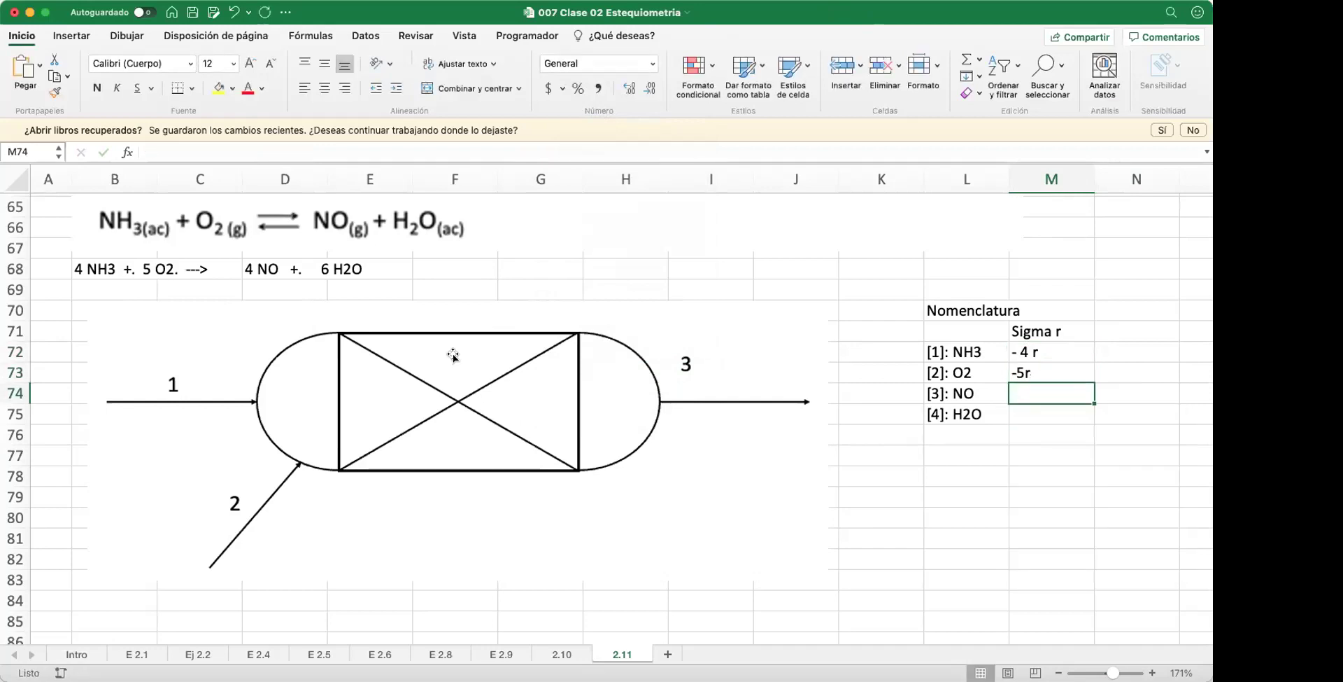
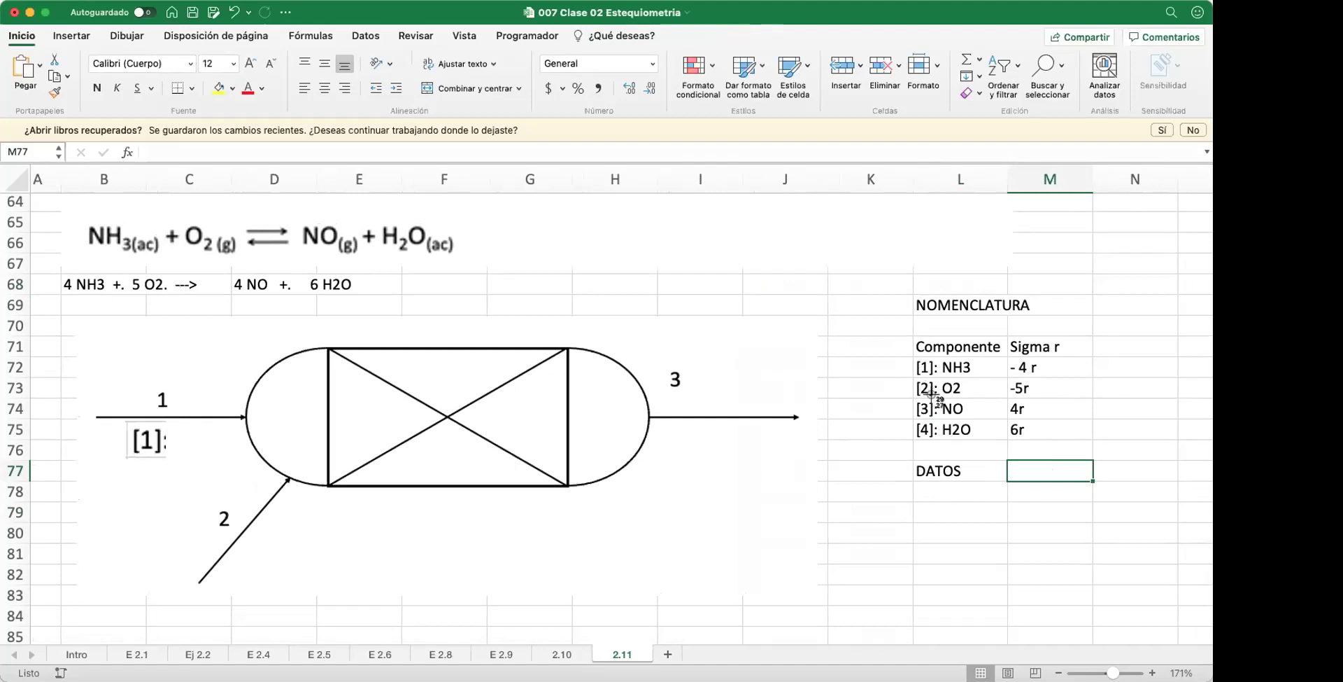
Step: Paste the [2] label image and place it beside the stream 2 arrow in the reactor diagram
right_click(846, 470)
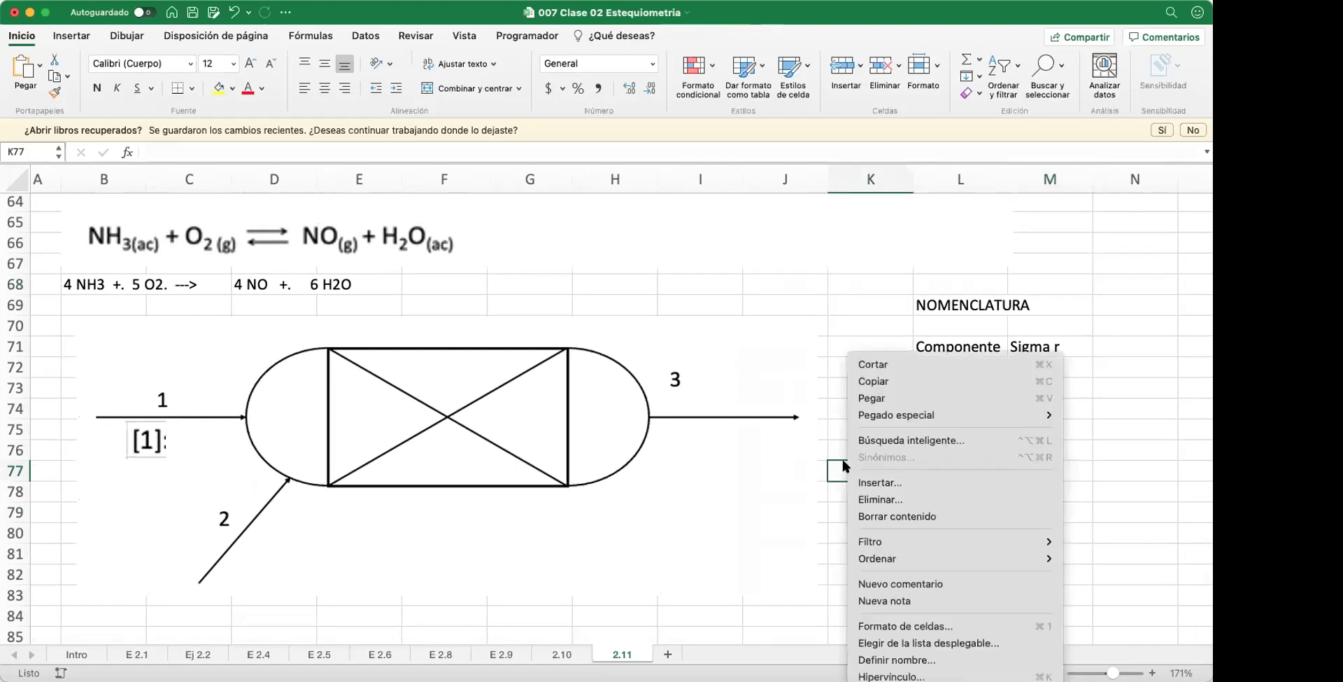
left_click(883, 396)
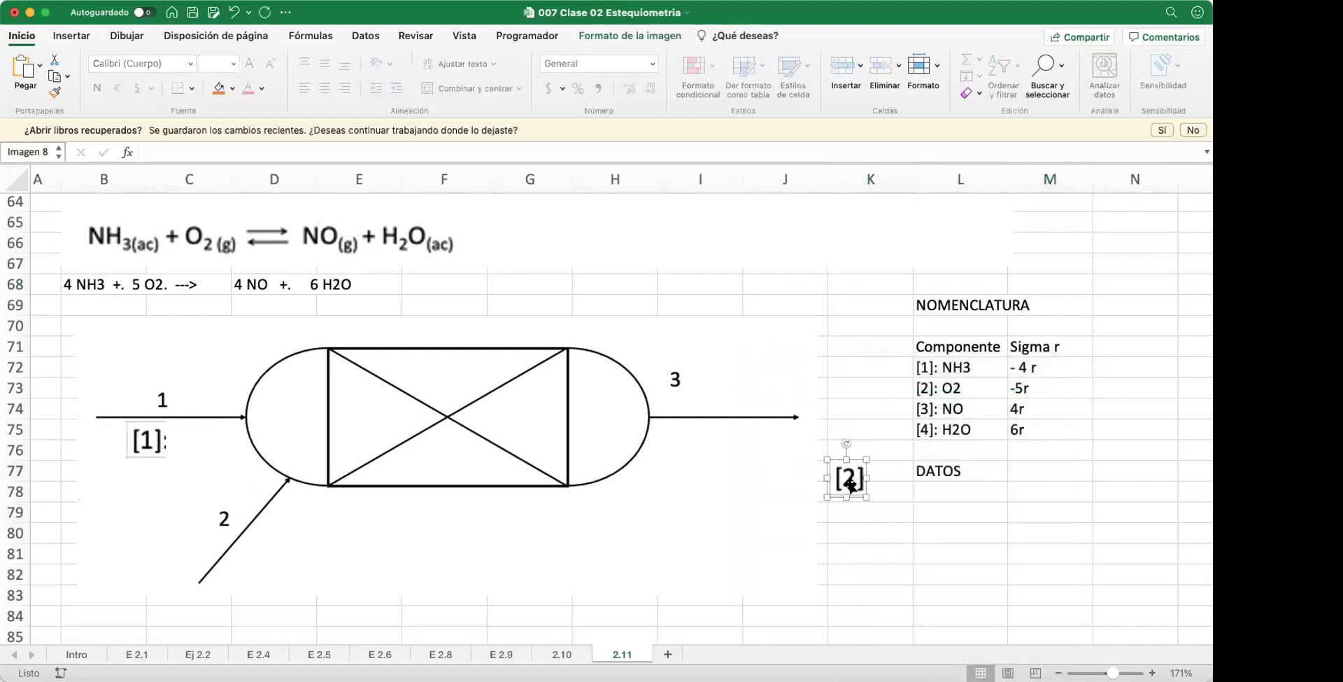
left_click_drag(853, 478, 288, 535)
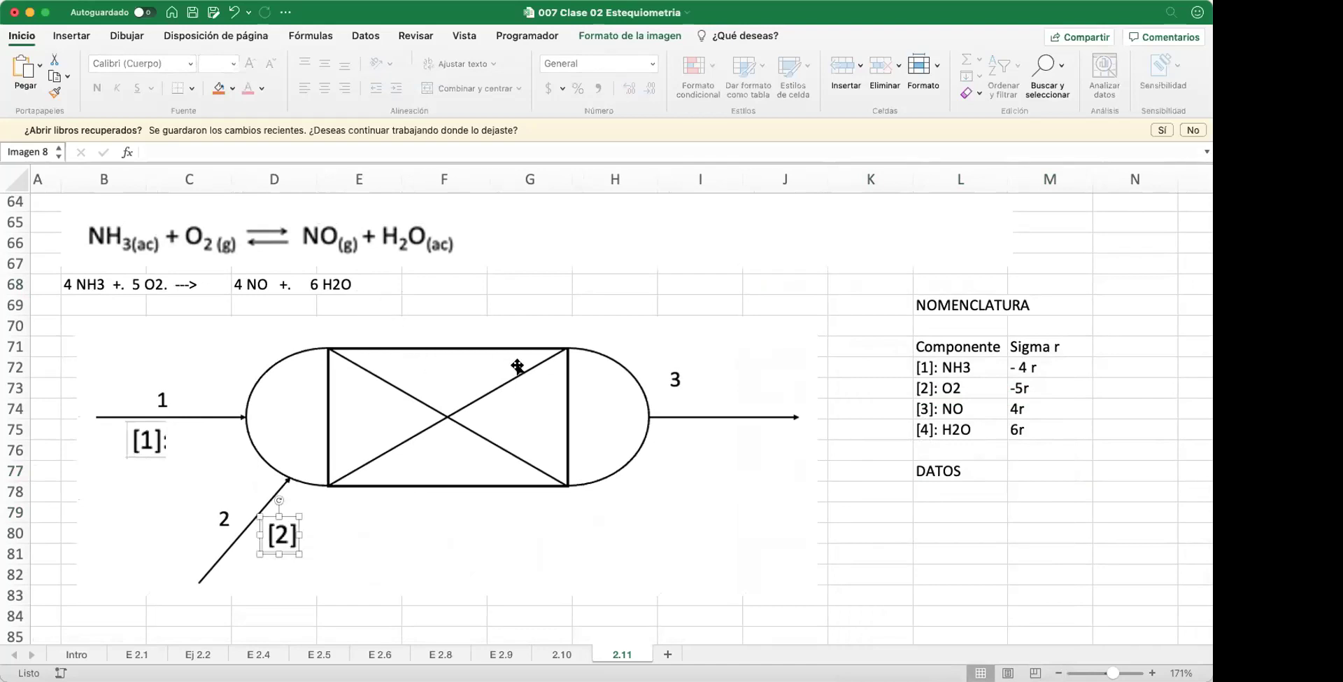
scroll(517, 365, "up", 5)
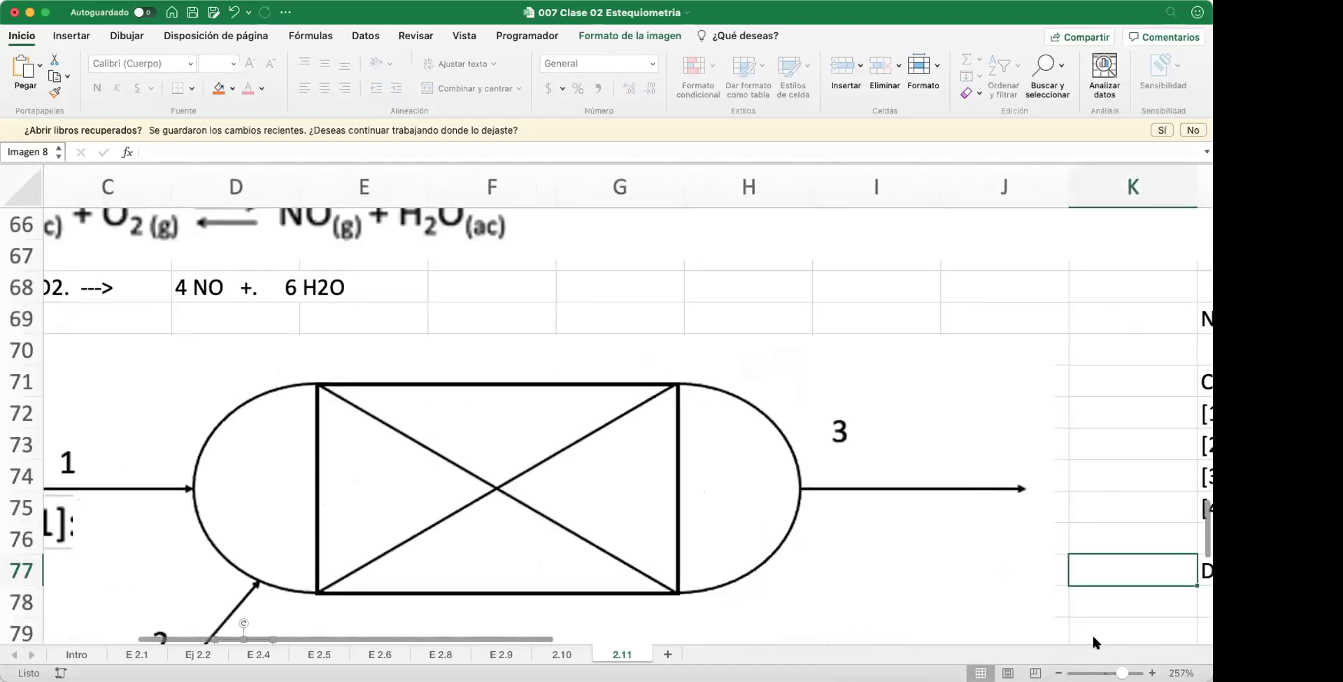
scroll(607, 403, "down", 4)
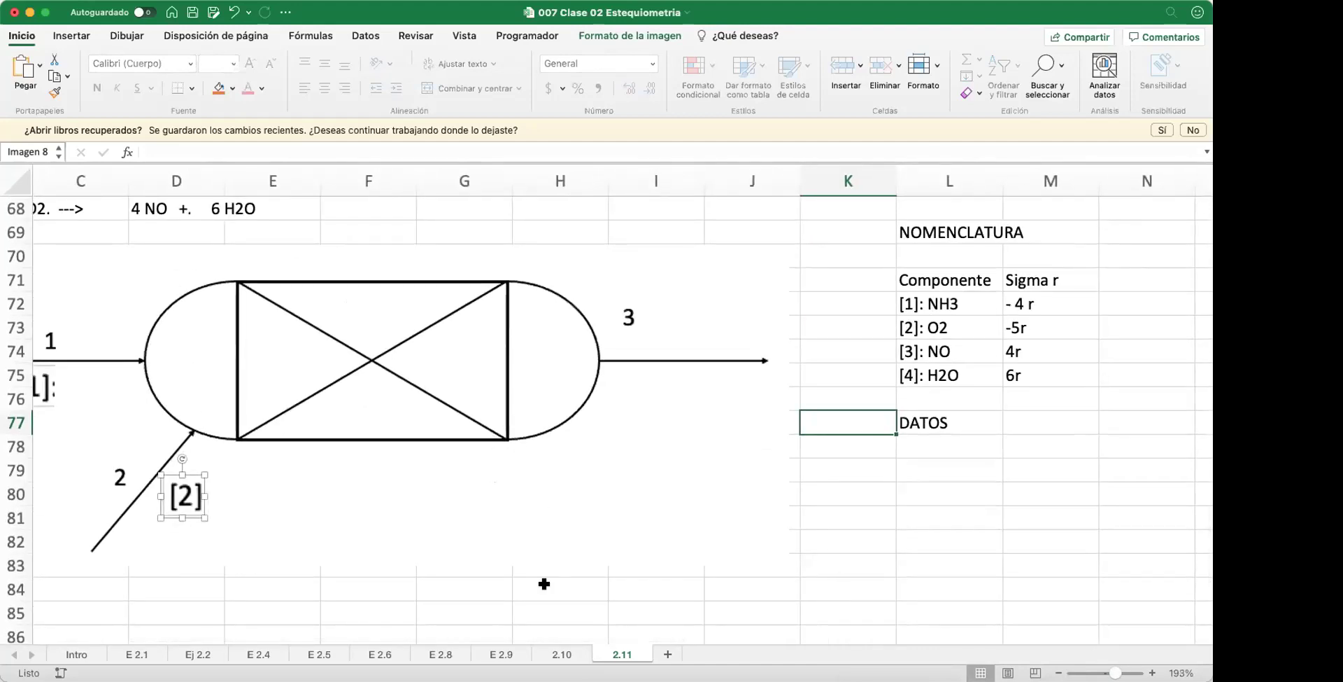
Step: Paste the copied image with the [1] to [4] component labels and place it below the stream 3 arrow in the reactor diagram
left_click(552, 610)
scroll(511, 459, "left", 4)
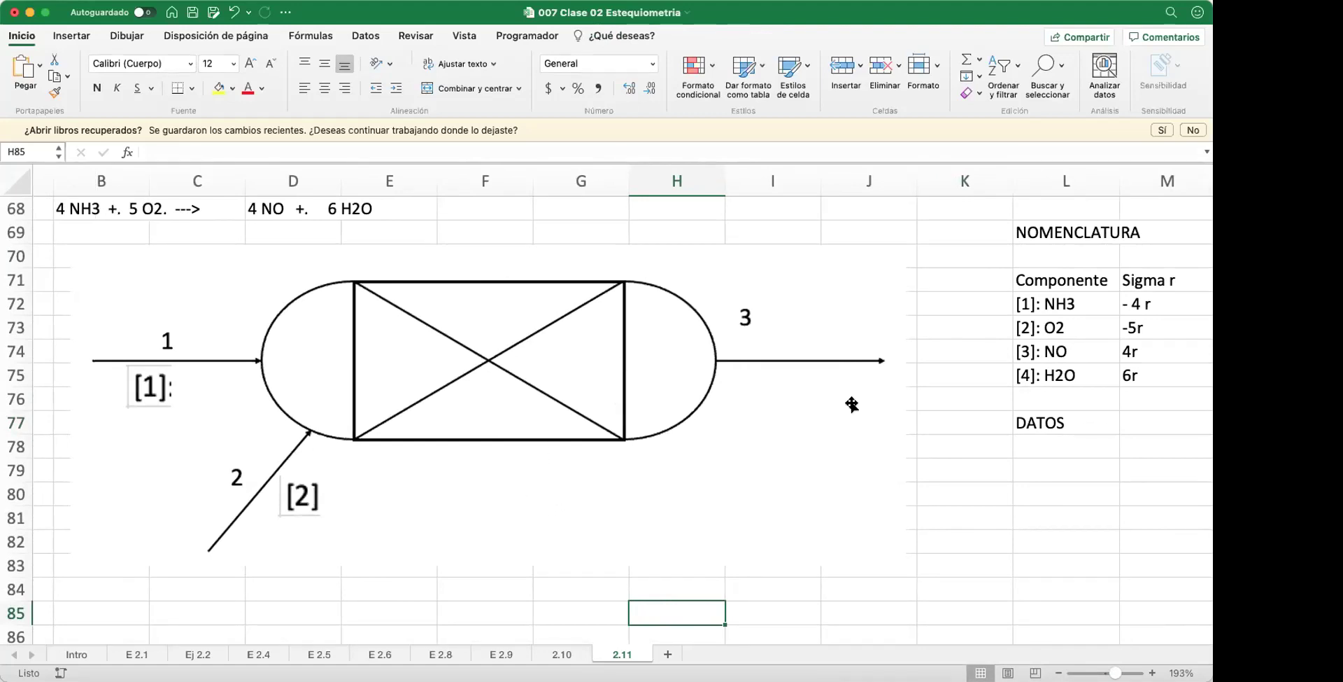
scroll(978, 386, "up", 3)
scroll(978, 386, "left", 2)
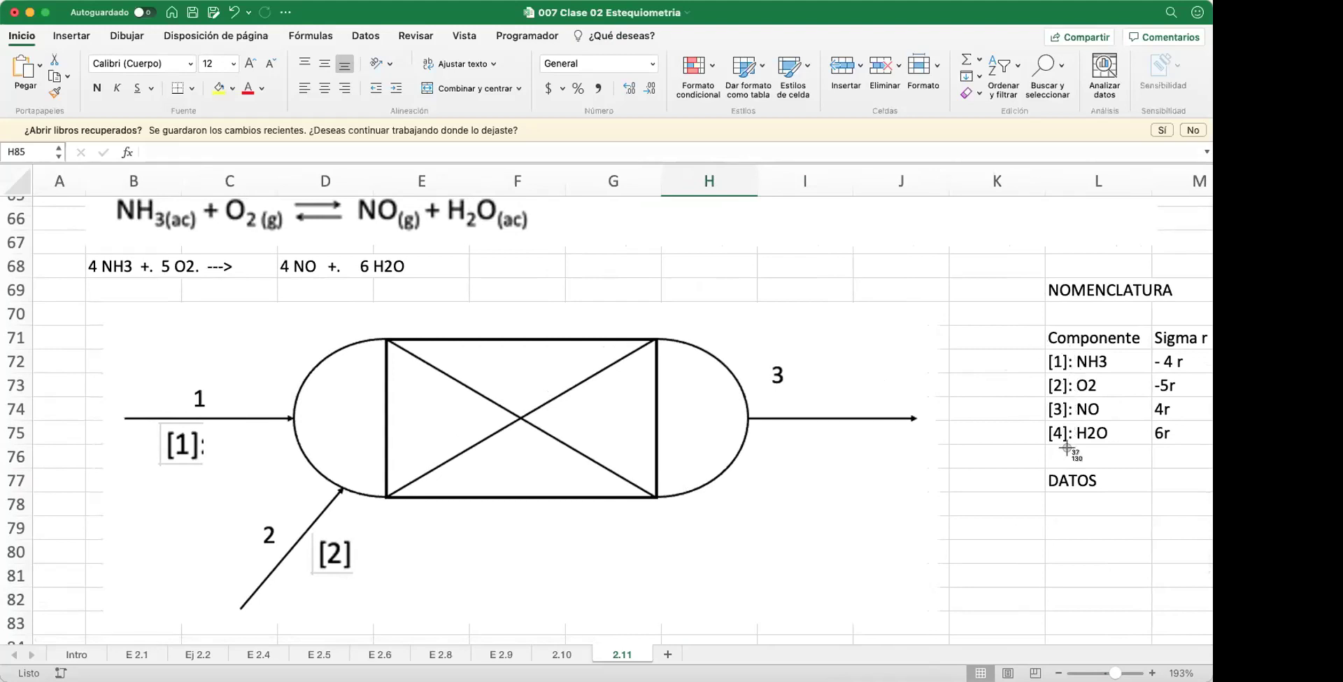
right_click(1013, 462)
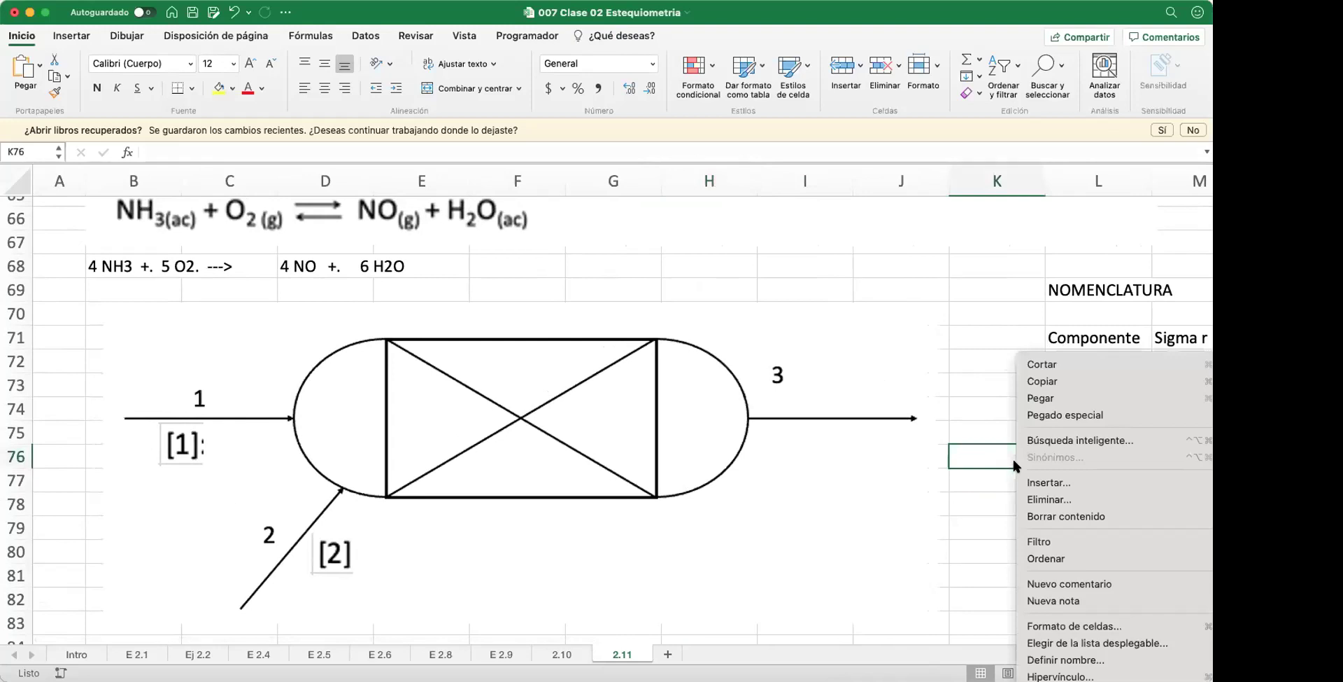
left_click(1032, 398)
left_click_drag(981, 465, 813, 452)
left_click(969, 493)
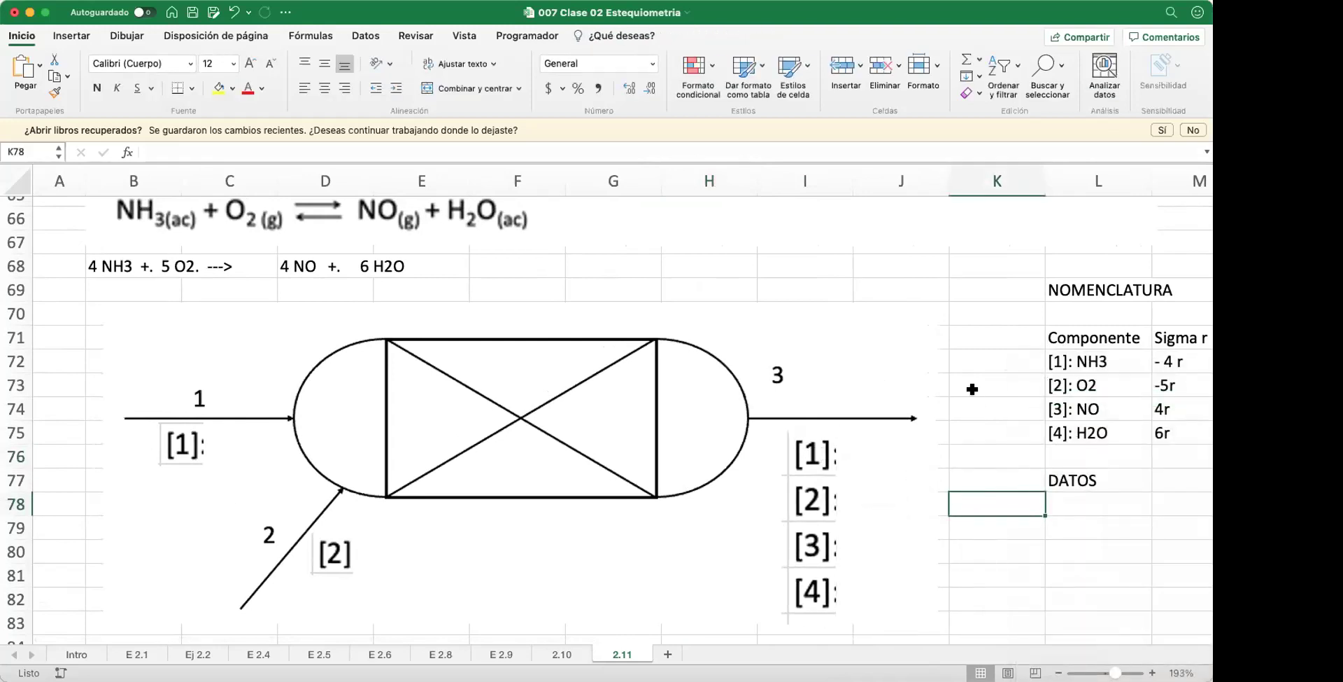
Step: Record the ammonia feed from the problem statement under DATOS in row 79: N11= in L79, 40 in M79 and mol in N79
scroll(924, 389, "right", 2)
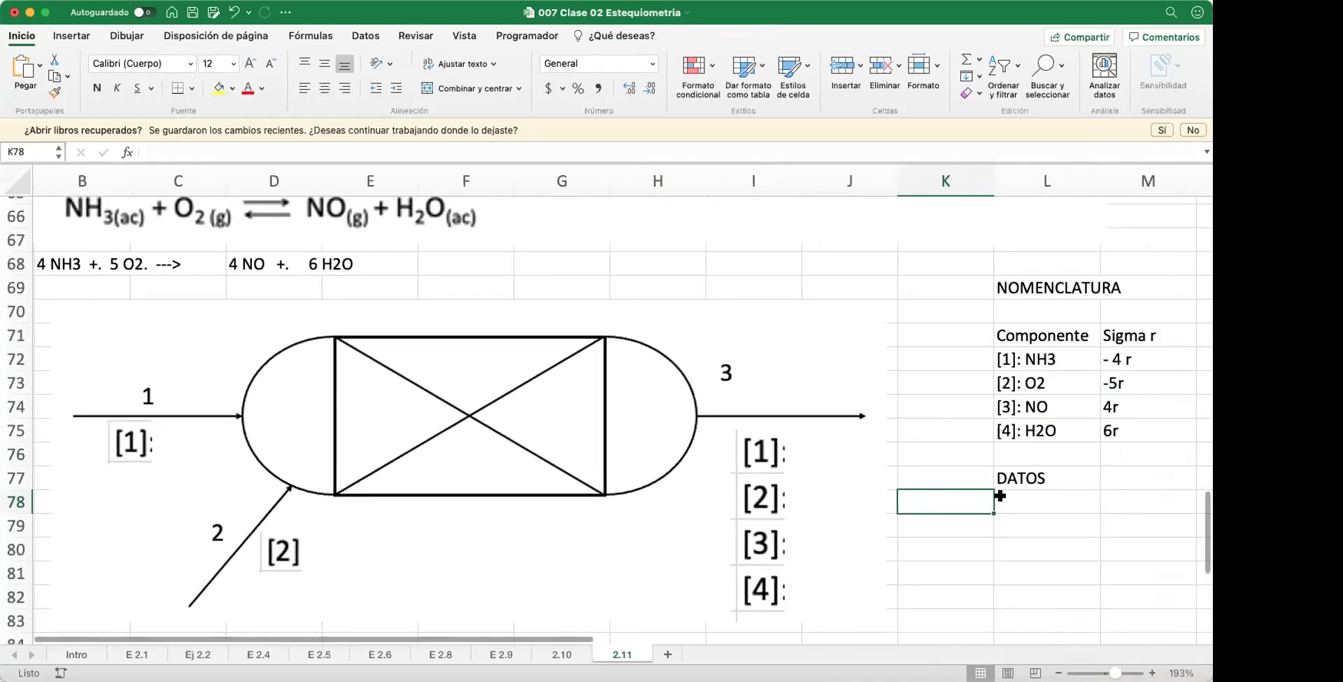
left_click(1018, 520)
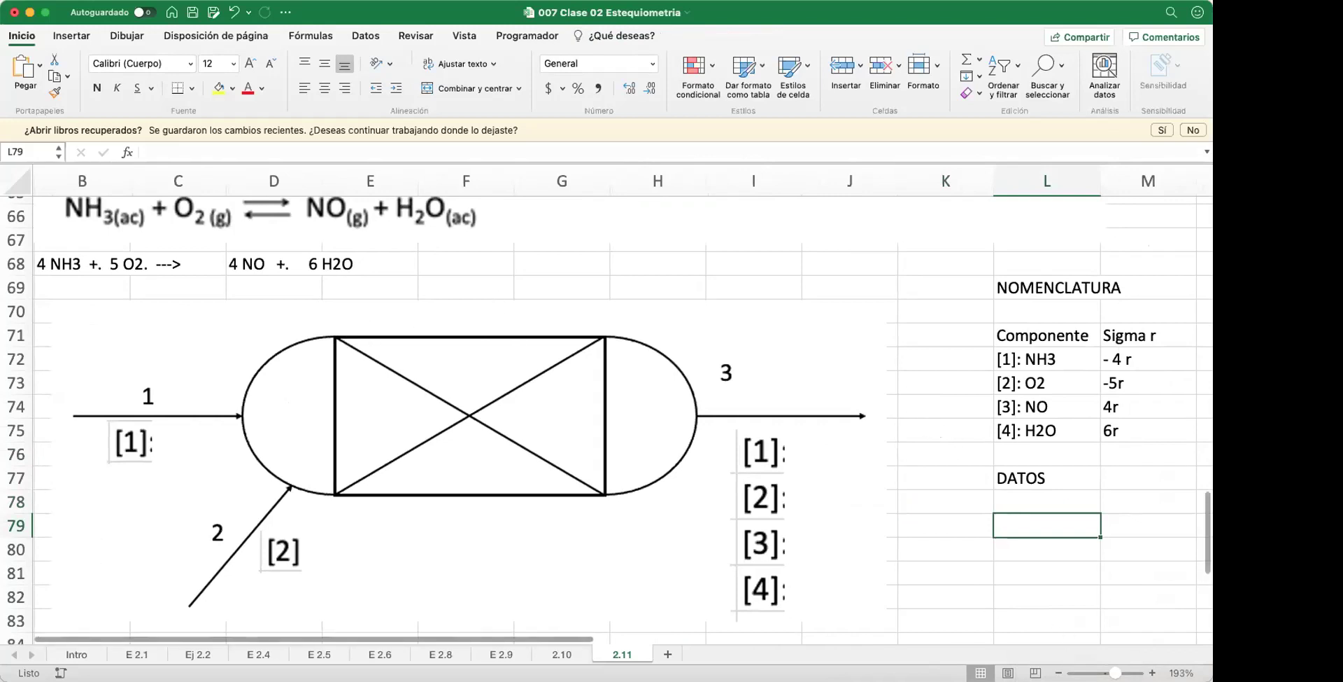
scroll(606, 404, "down", 3)
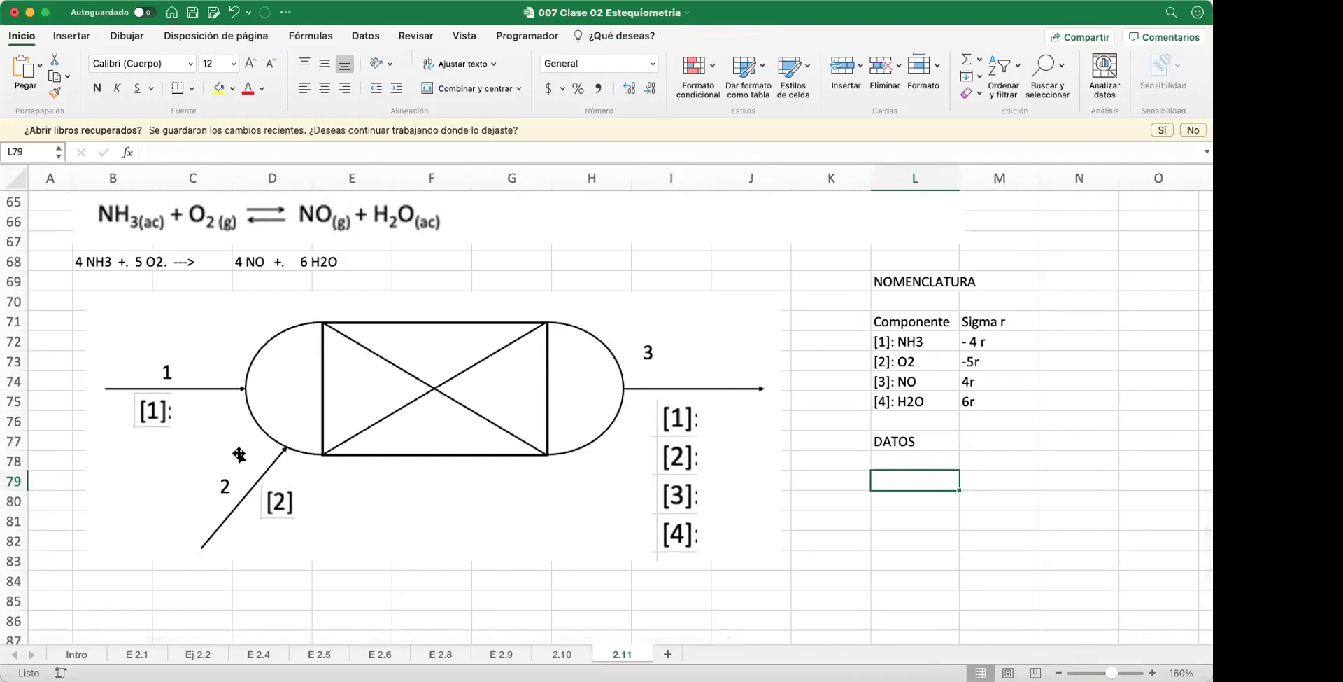
scroll(606, 505, "down", 1)
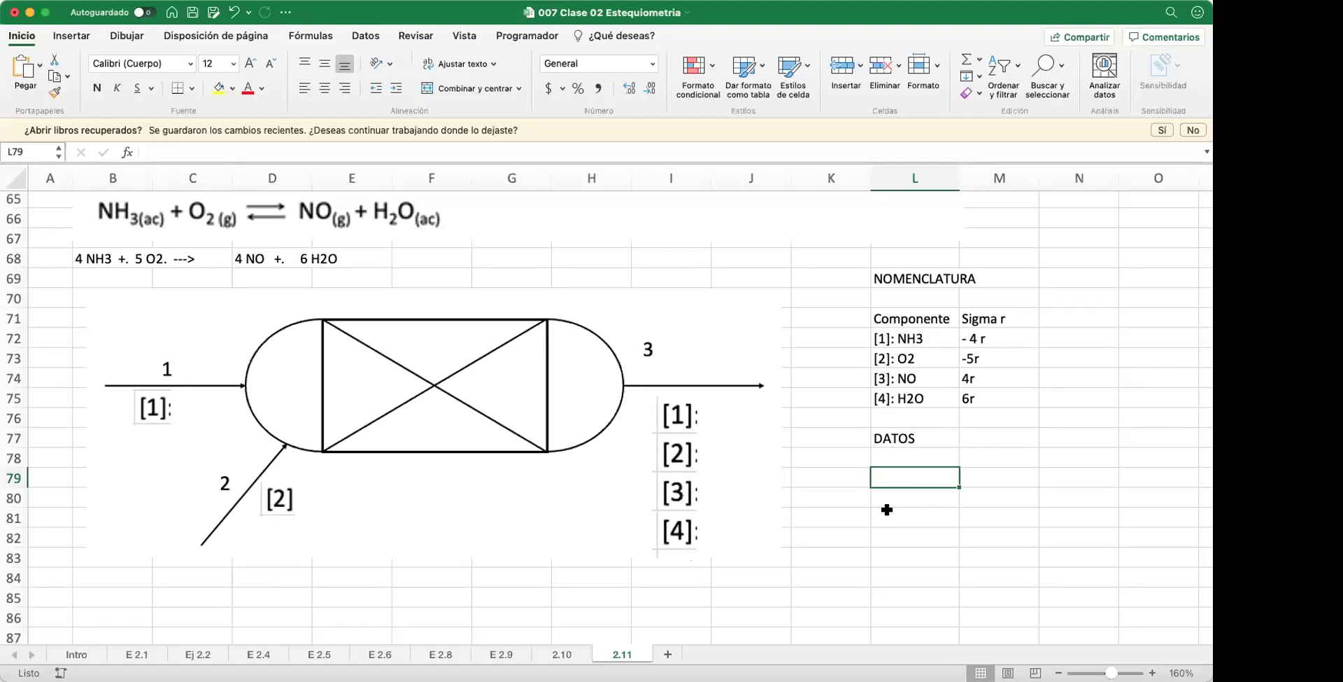
scroll(758, 362, "up", 5)
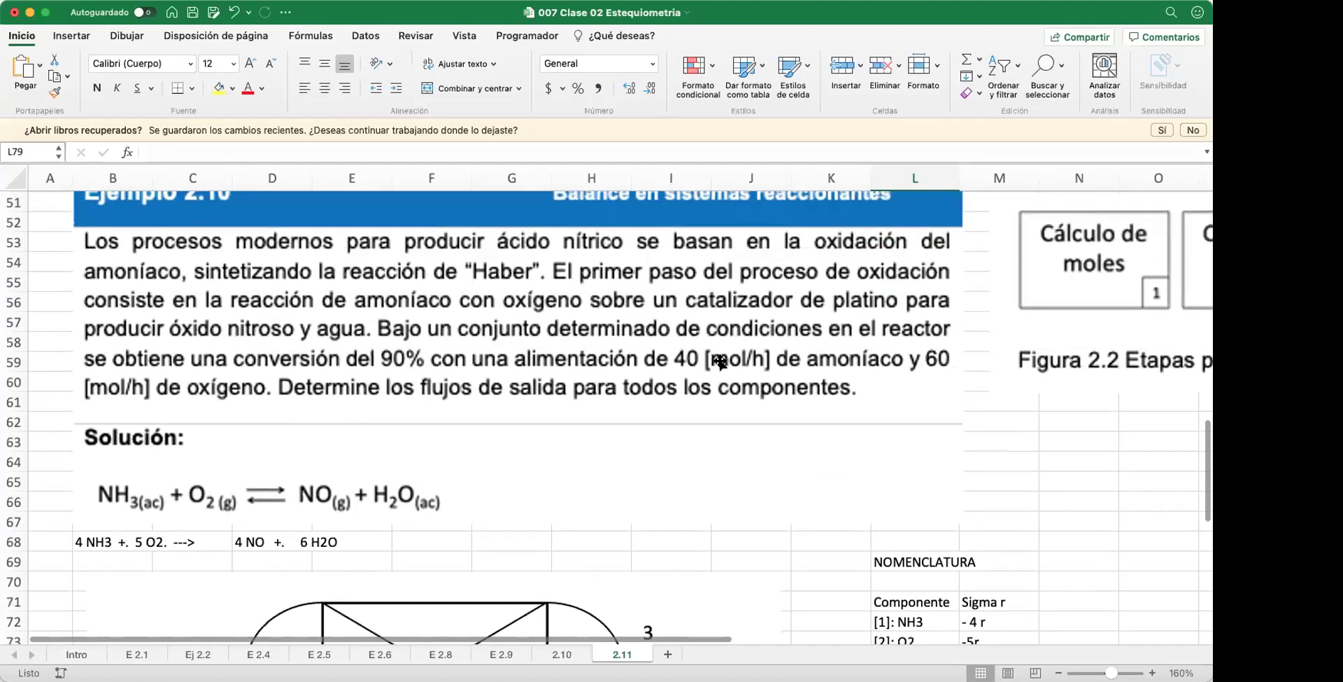
scroll(721, 361, "down", 5)
scroll(728, 380, "up", 4)
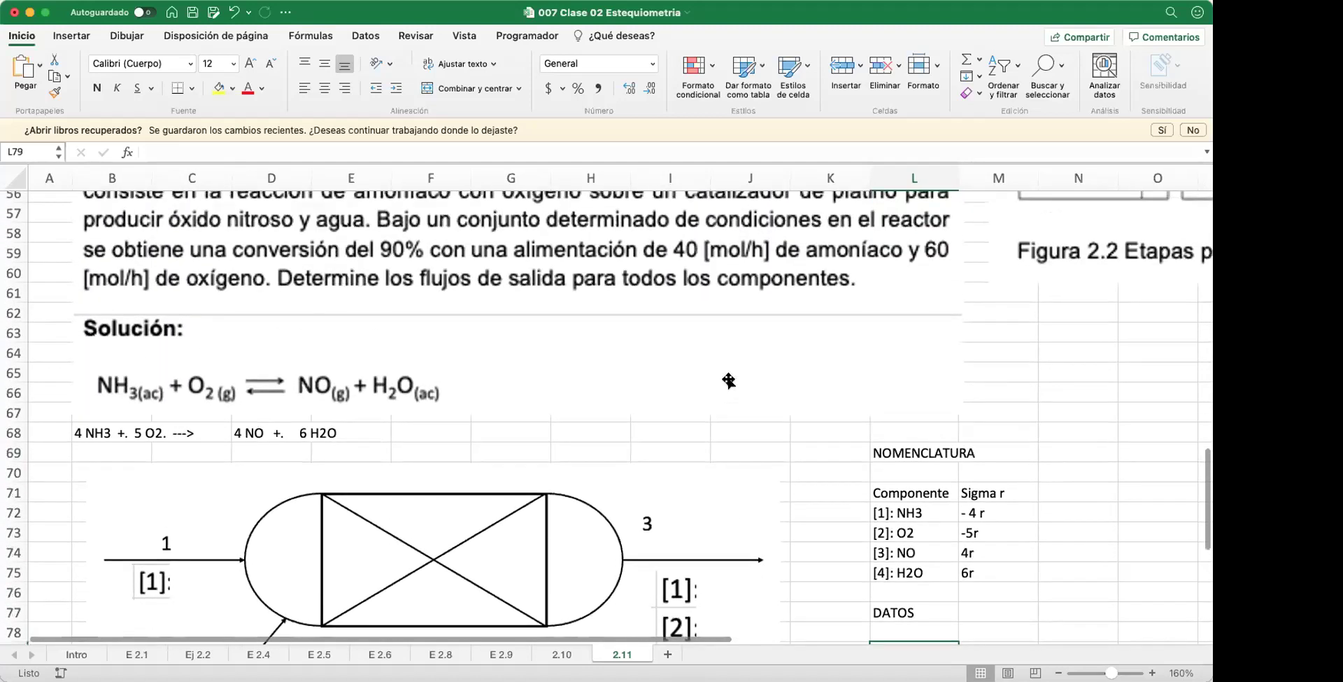
scroll(728, 380, "down", 4)
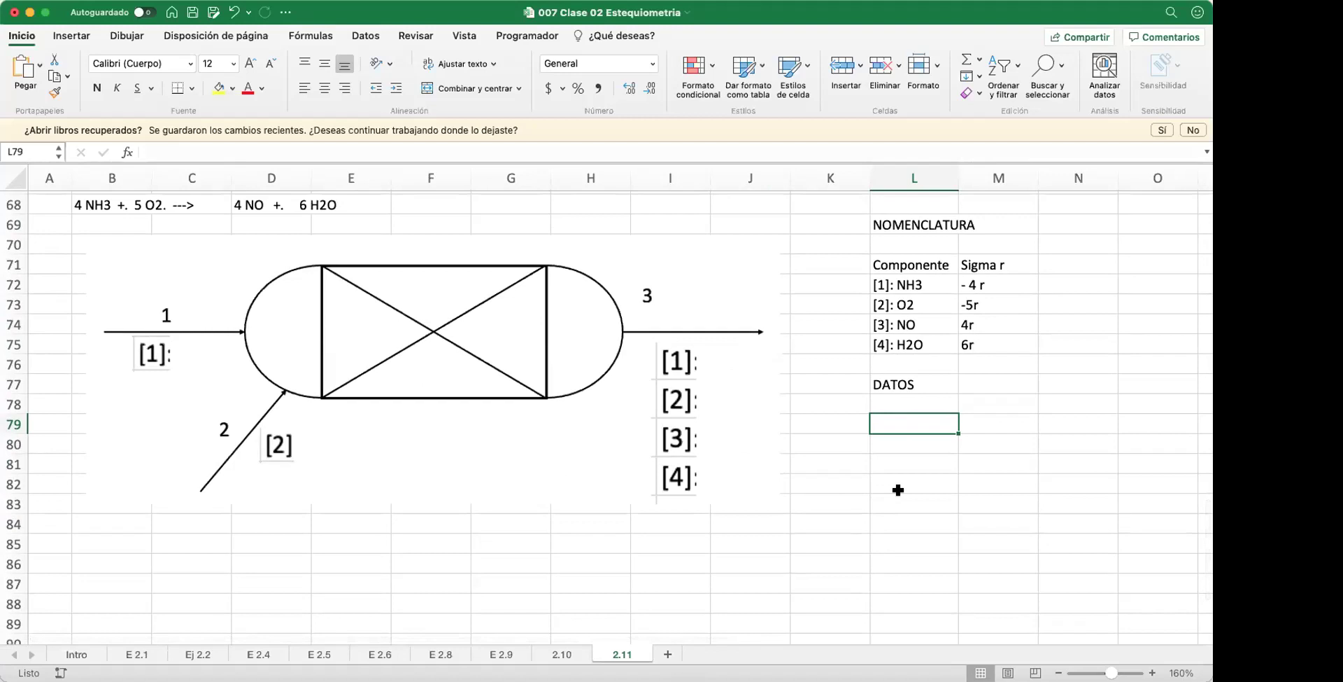
type("N11=")
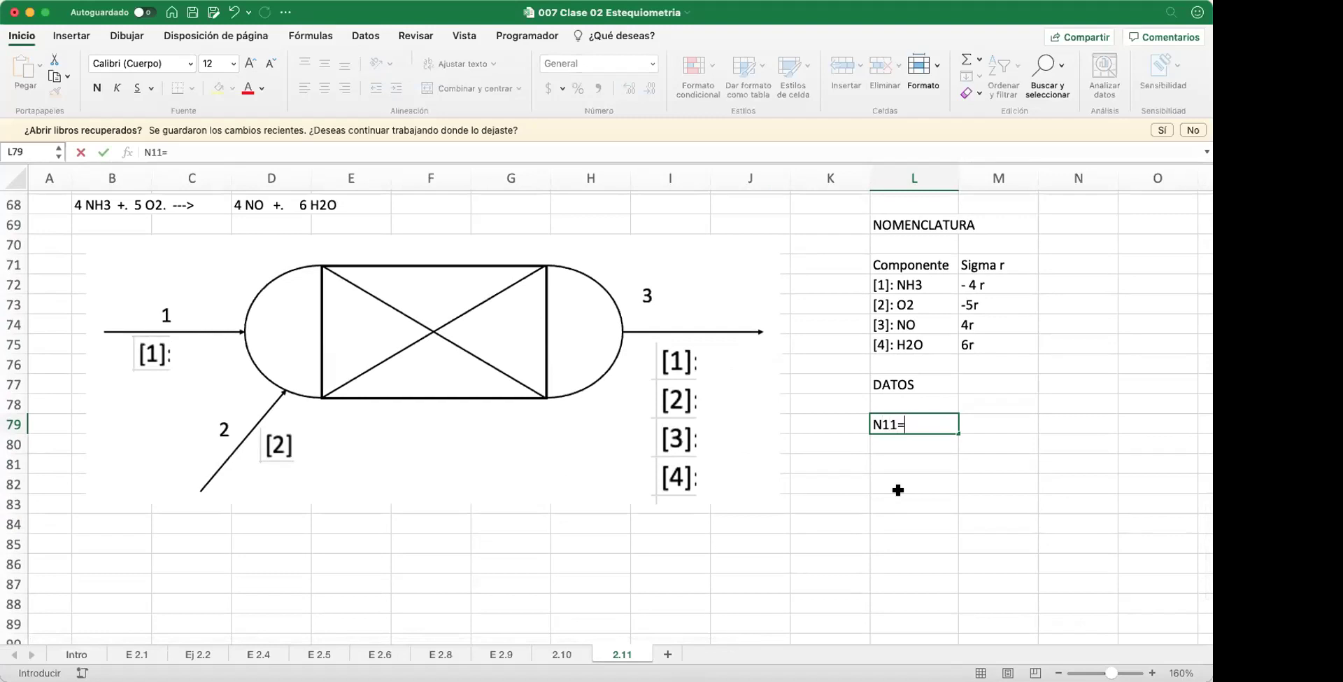
key("Tab")
type("40")
key("Tab")
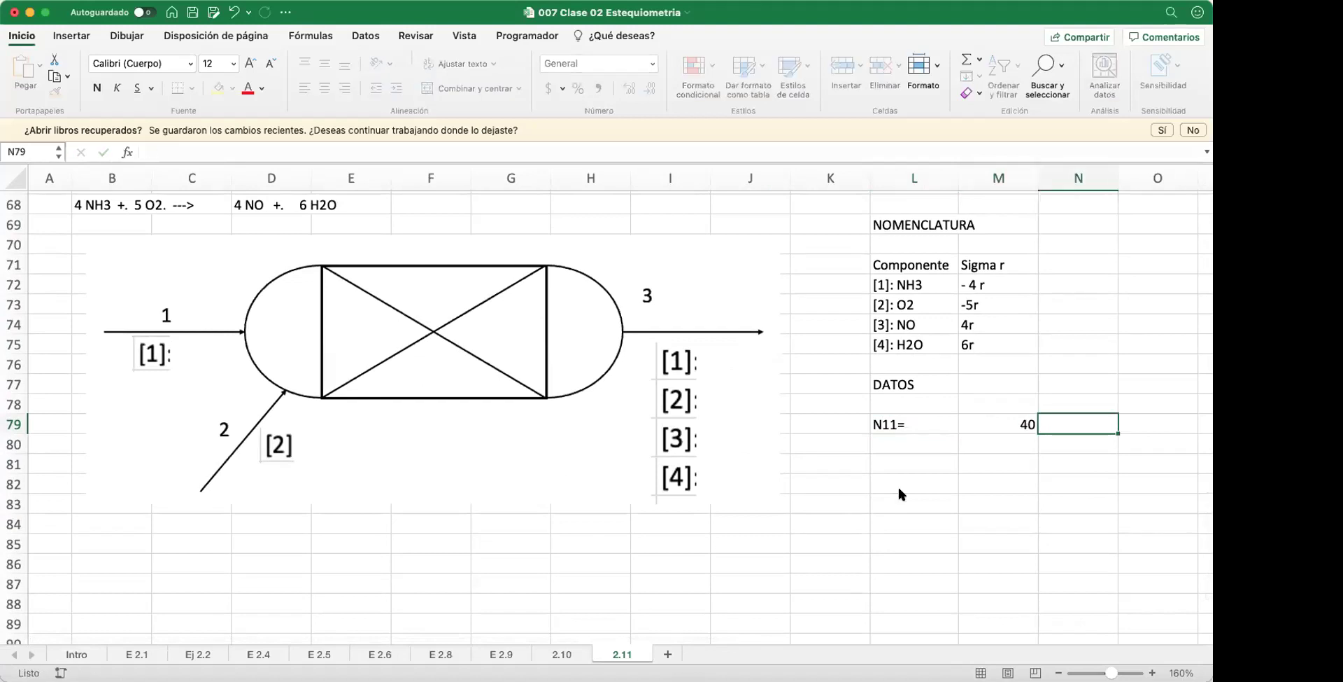
type("mol")
key("Return")
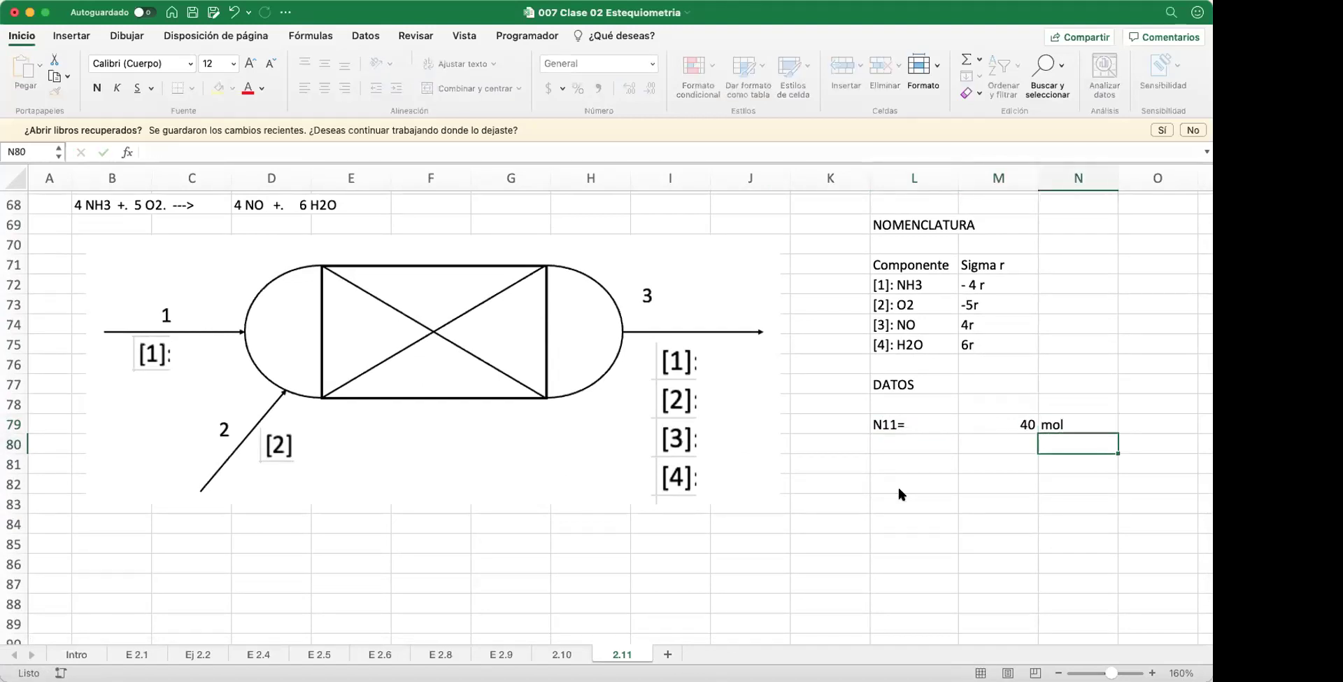
Step: Enter the oxygen feed from the problem statement in row 80, with N22= in L80 and 60 mol in M80
left_click(894, 445)
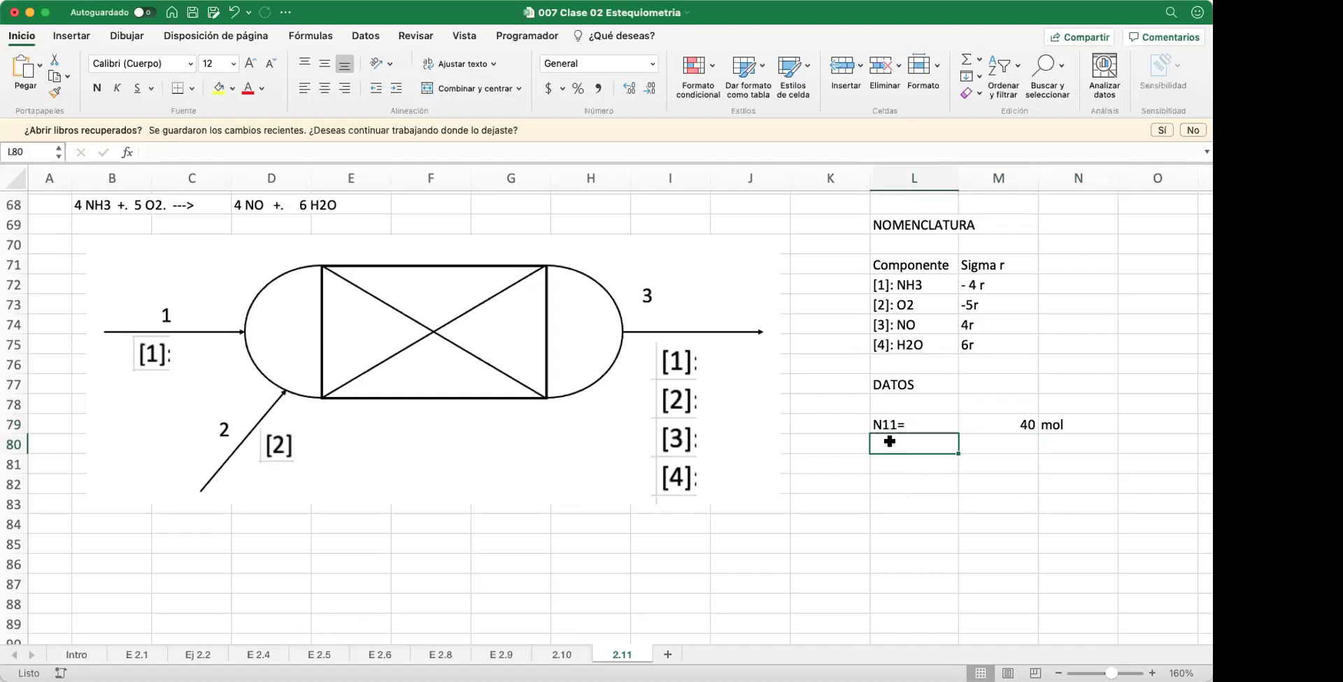
scroll(752, 434, "up", 5)
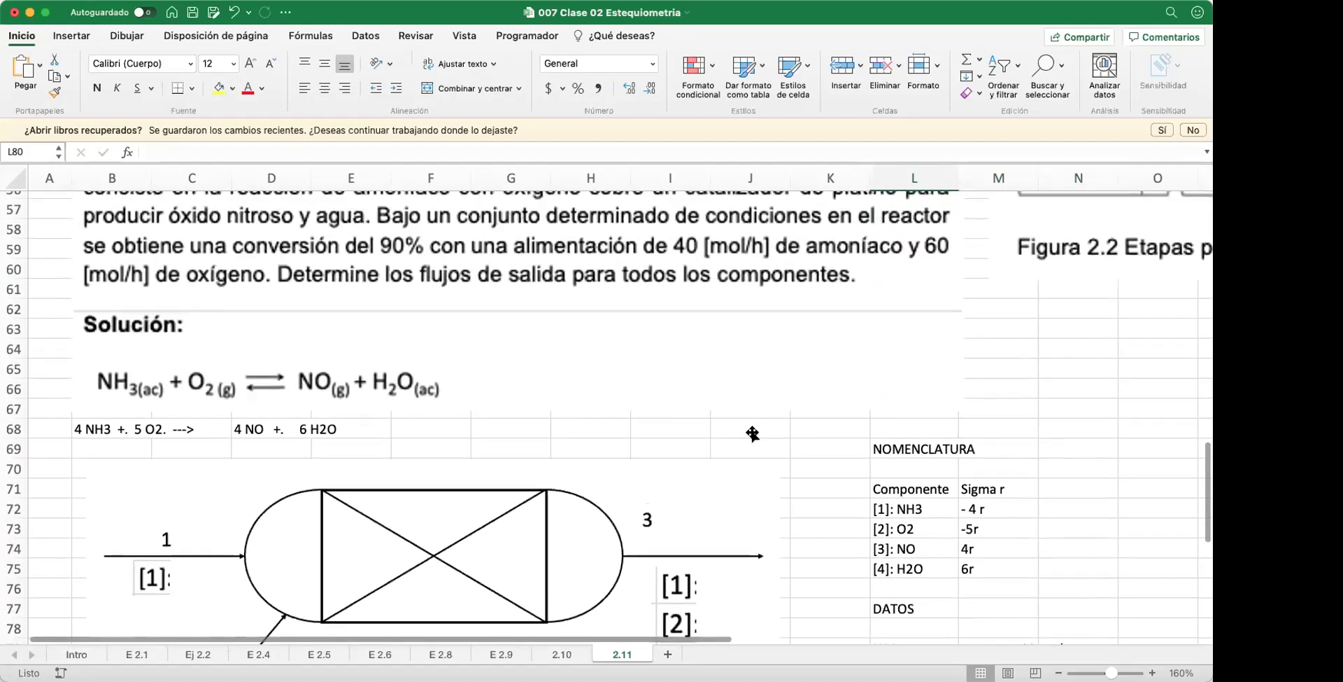
scroll(753, 434, "down", 8)
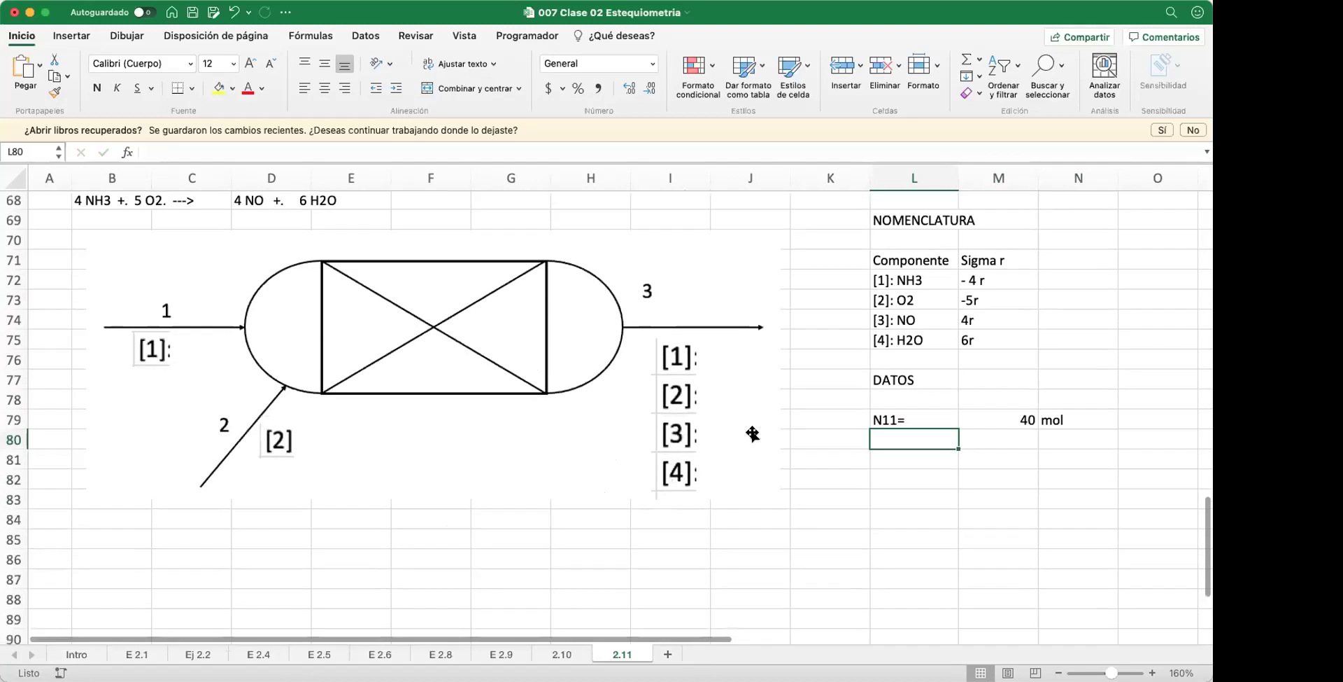
scroll(752, 433, "up", 5)
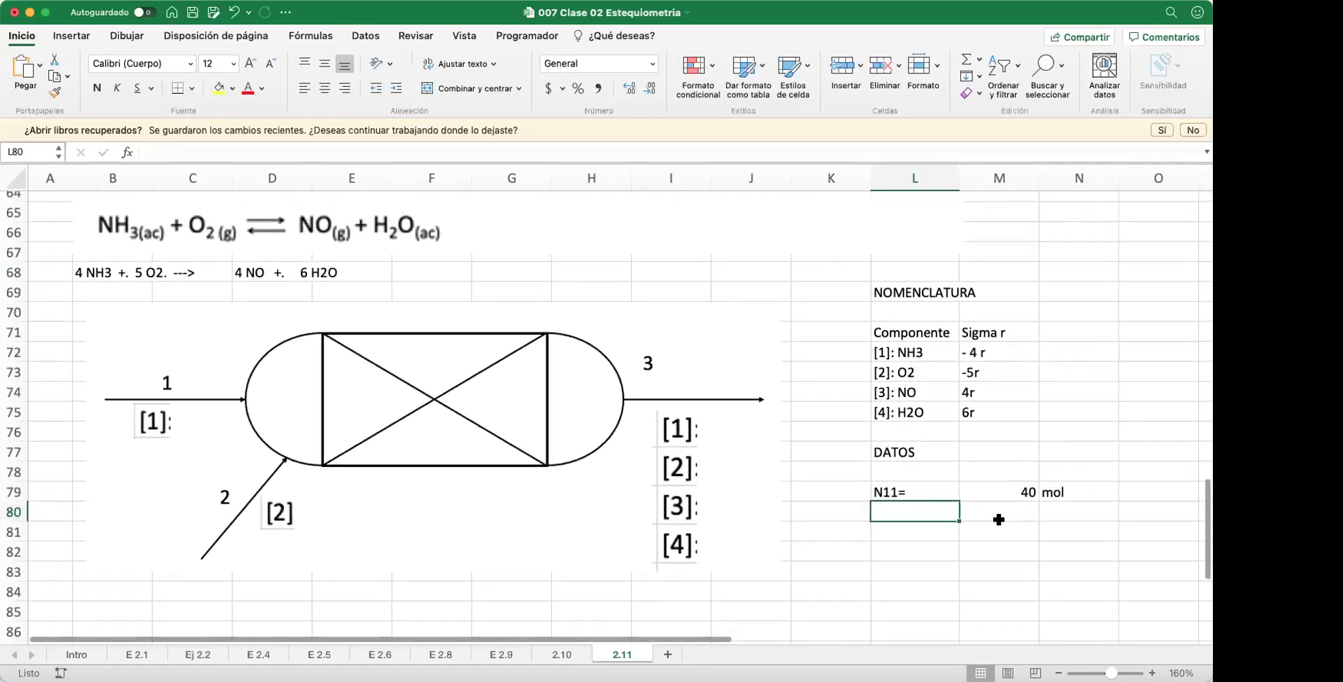
type("N22")
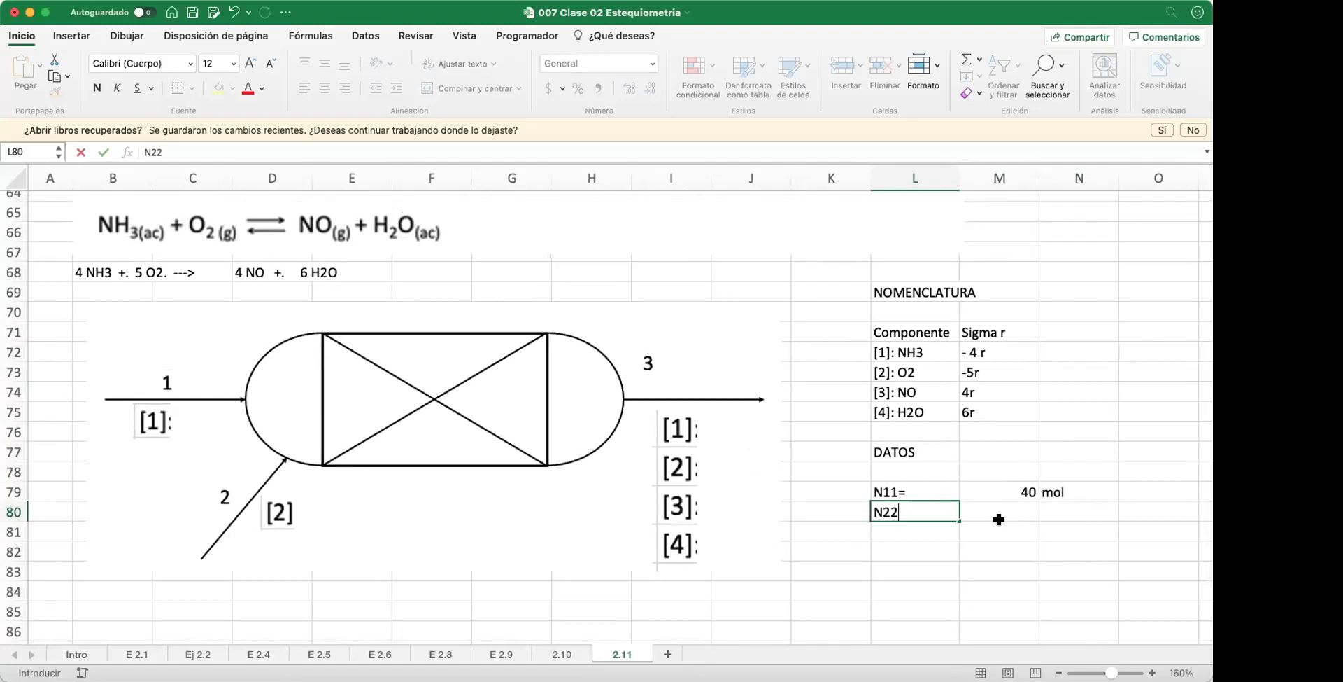
type("=")
left_click(998, 518)
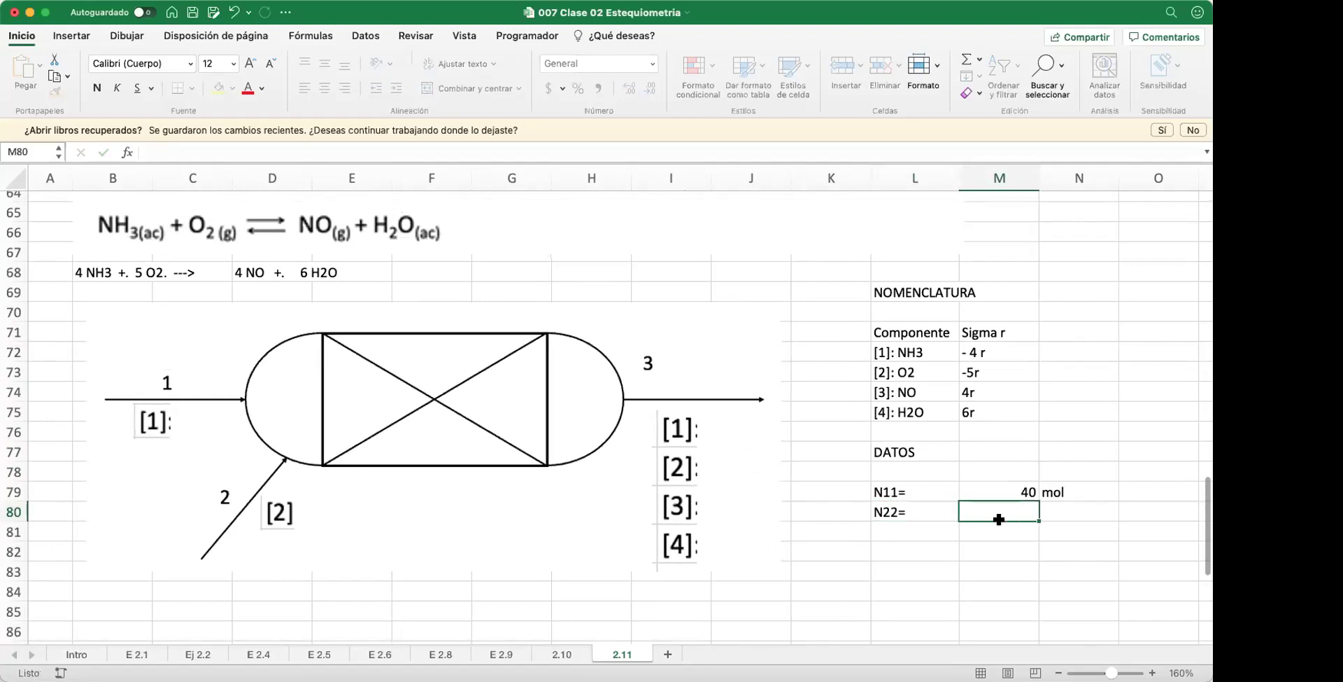
type("60 mol")
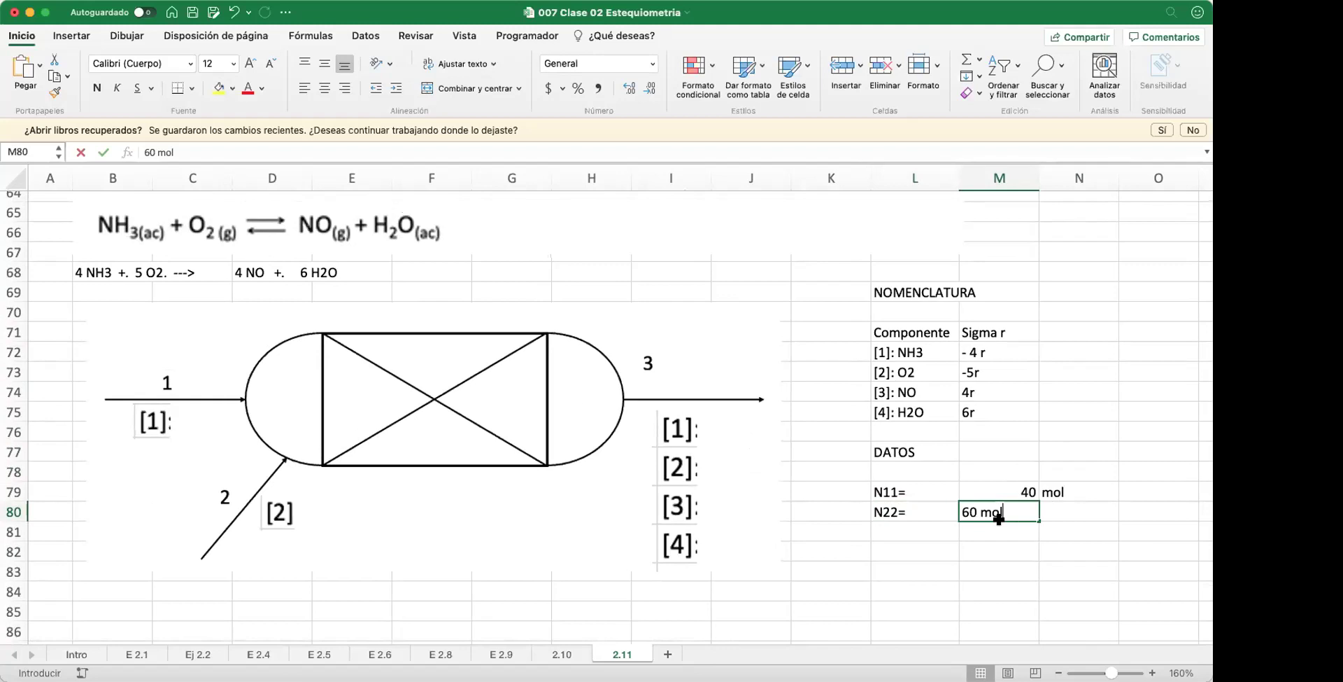
key("Return")
Step: Replace the entry in M80 with the number 60 and put the unit mol in N80
left_click(999, 518)
type("60")
key("Tab")
type("mol")
key("Return")
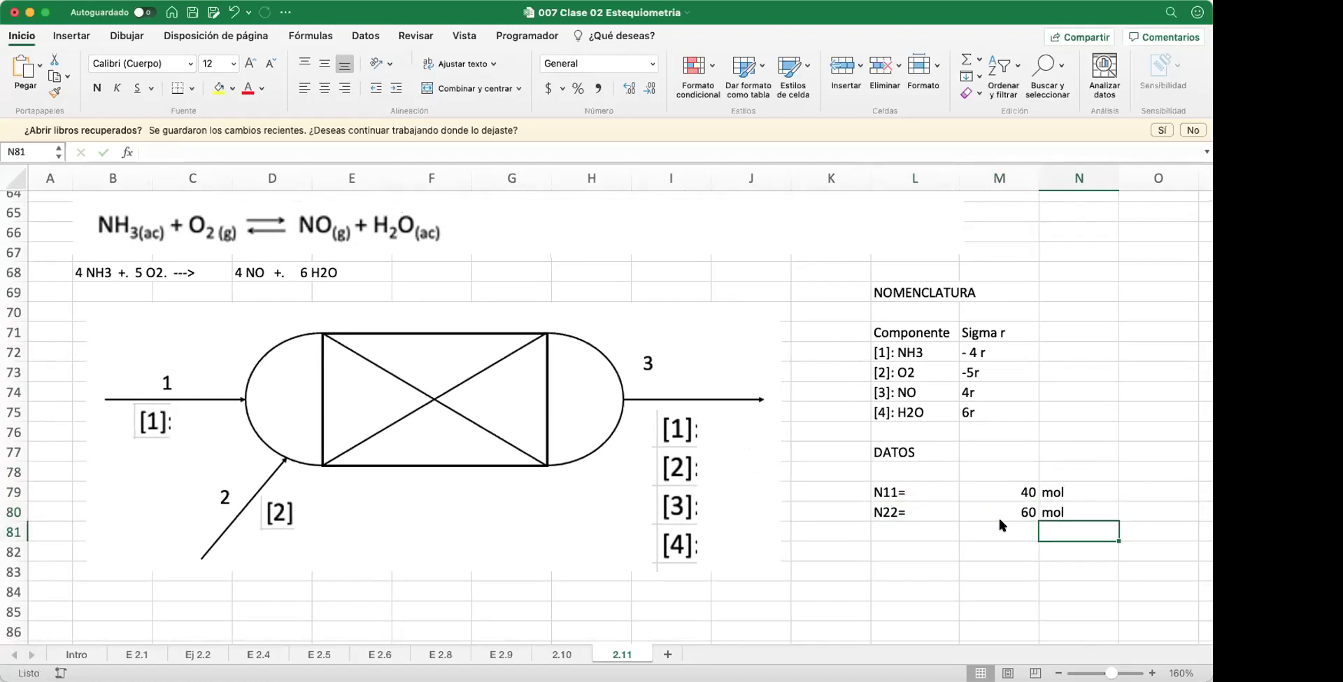
Step: Check the balance stages in Figura 2.2 and enter the section heading CALCULO RL in L82
left_click(910, 533)
left_click(907, 549)
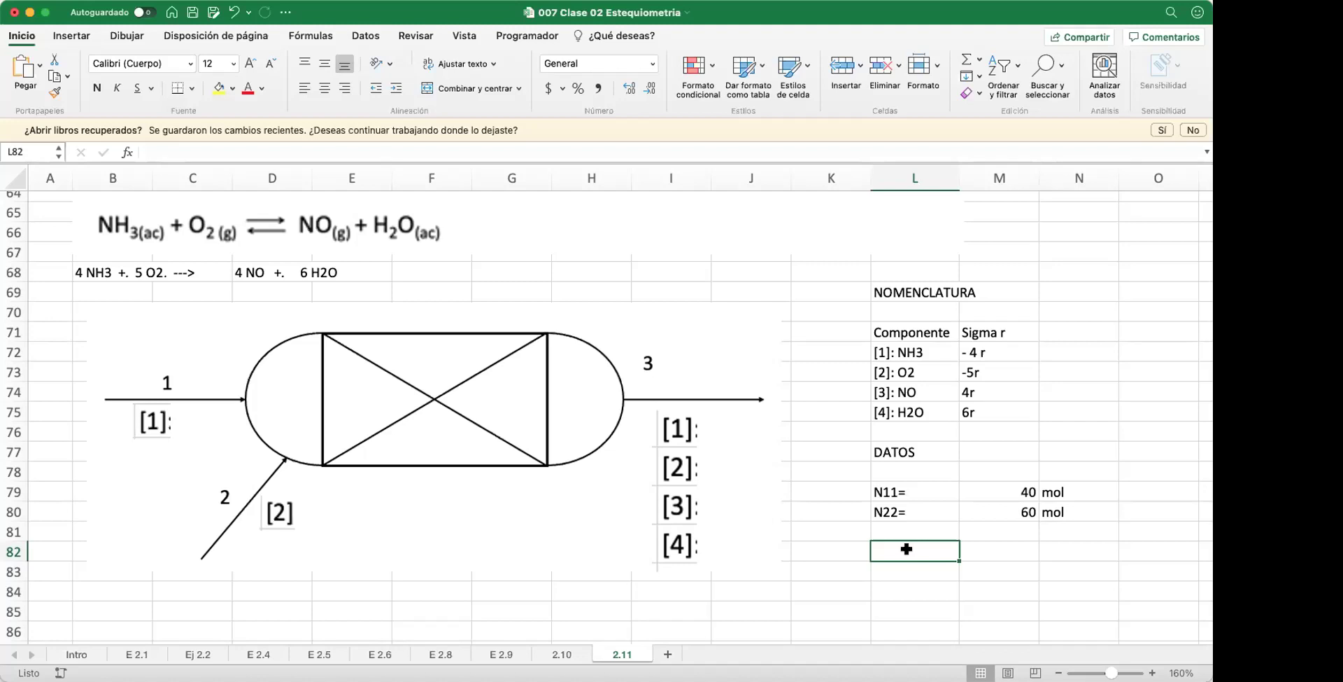
scroll(832, 436, "up", 10)
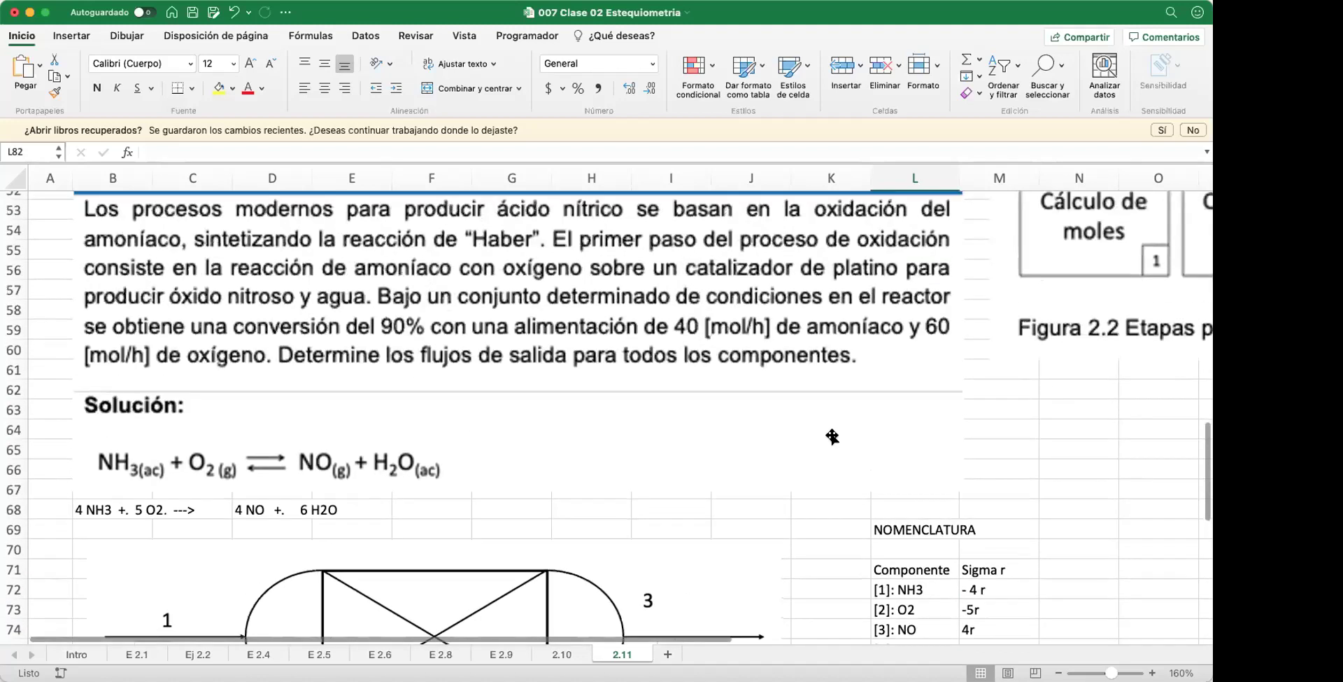
scroll(832, 436, "right", 10)
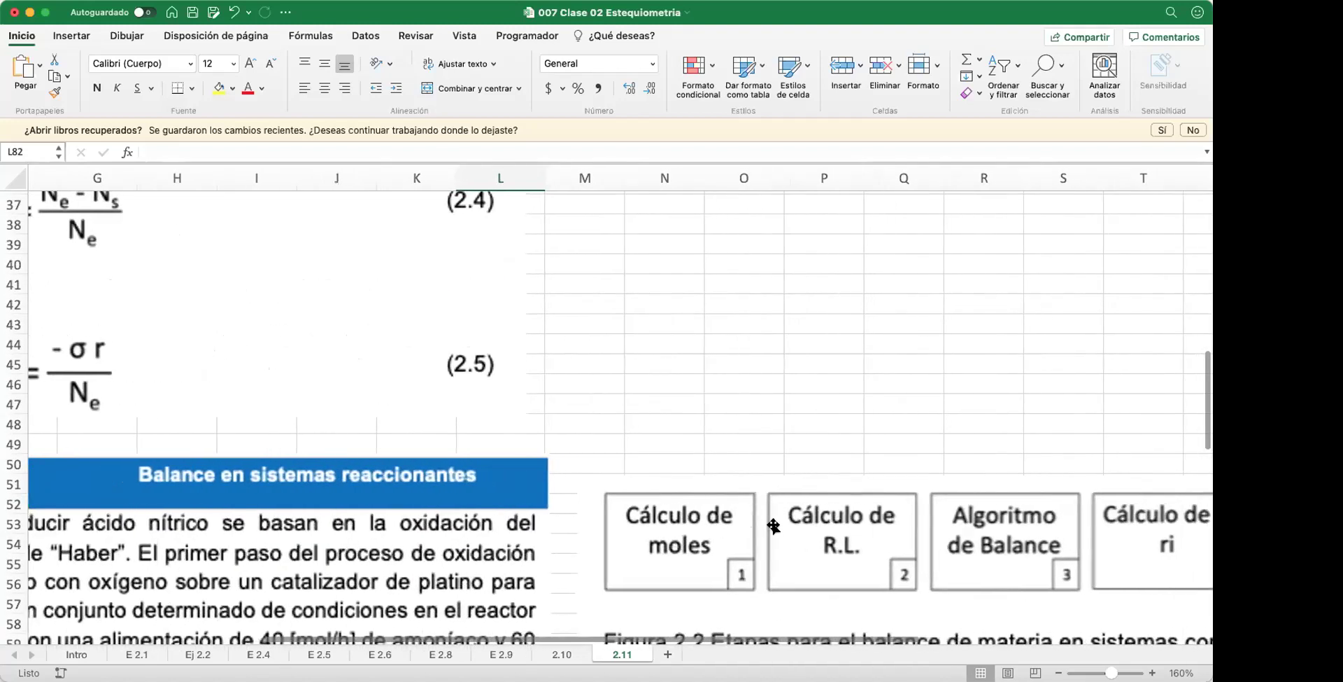
scroll(848, 532, "left", 10)
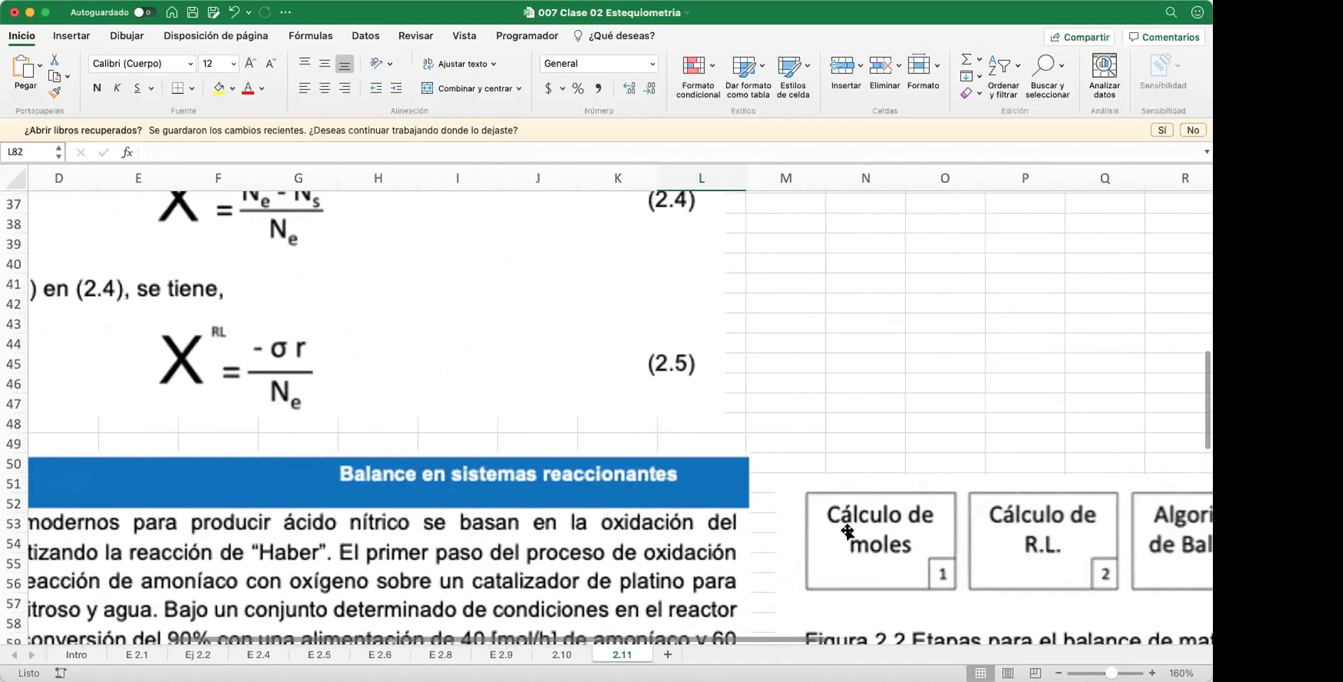
scroll(848, 532, "down", 10)
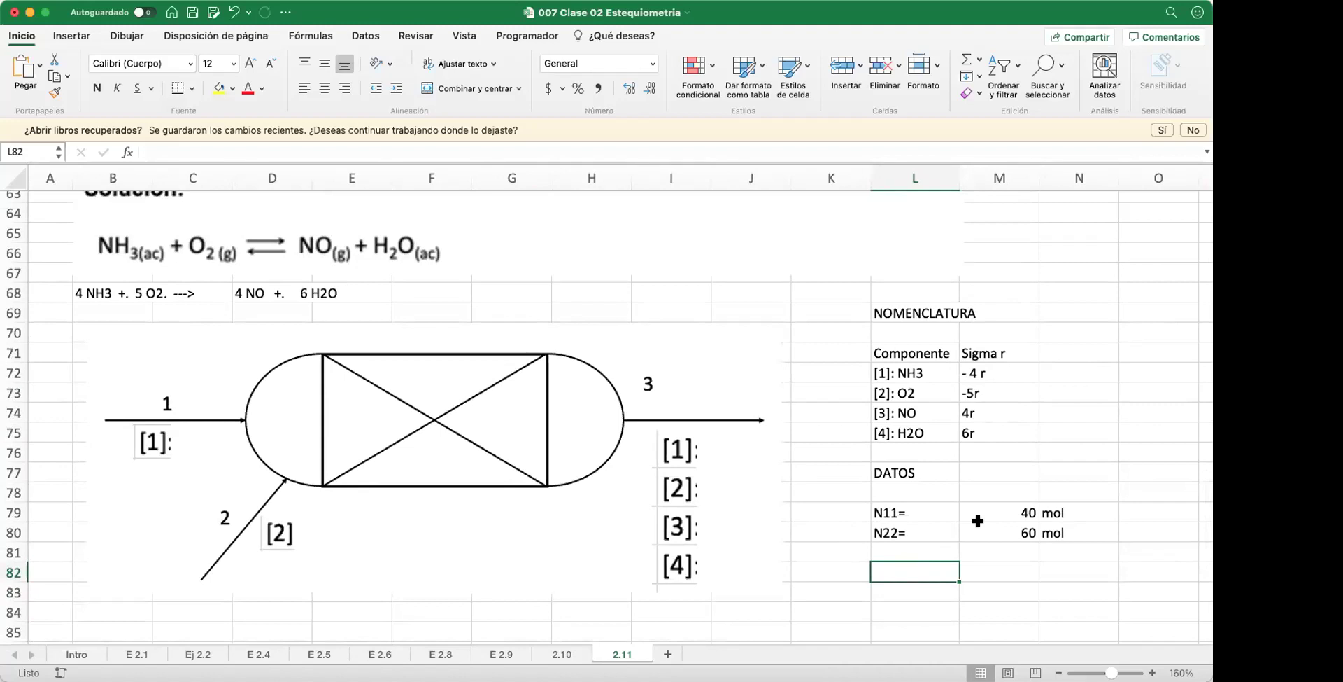
scroll(958, 505, "down", 3)
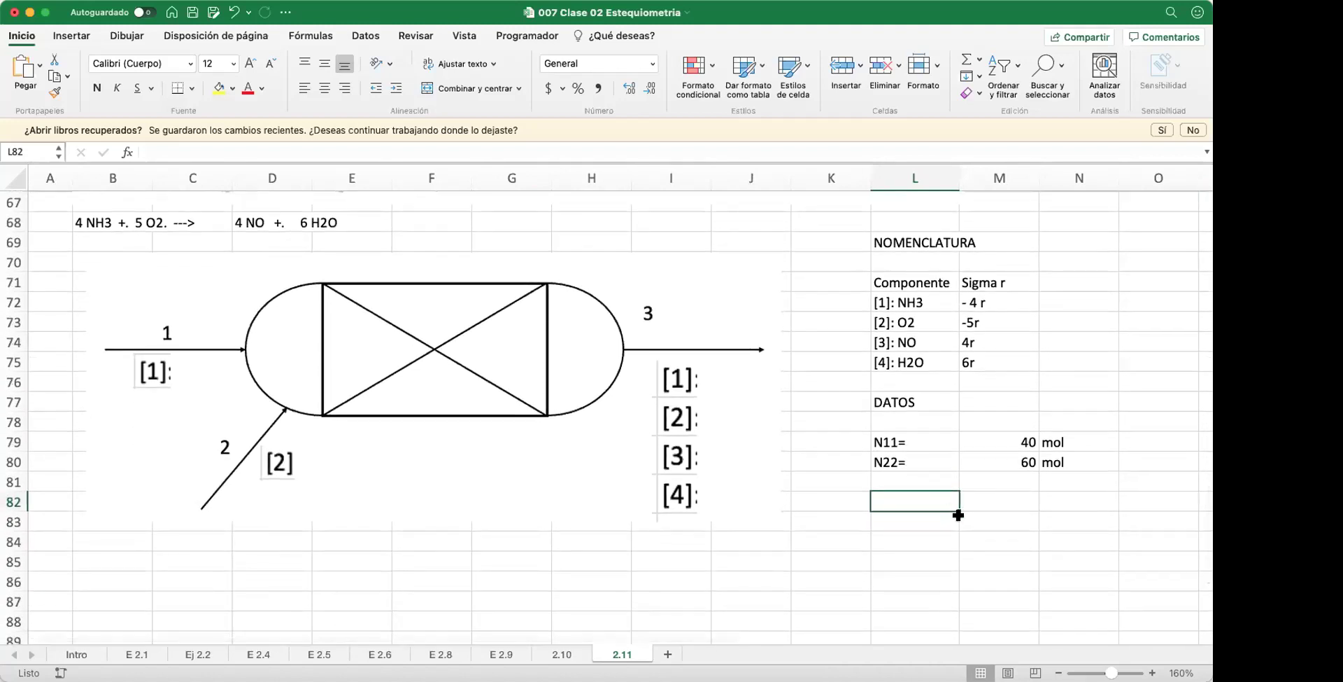
type("CALCULO")
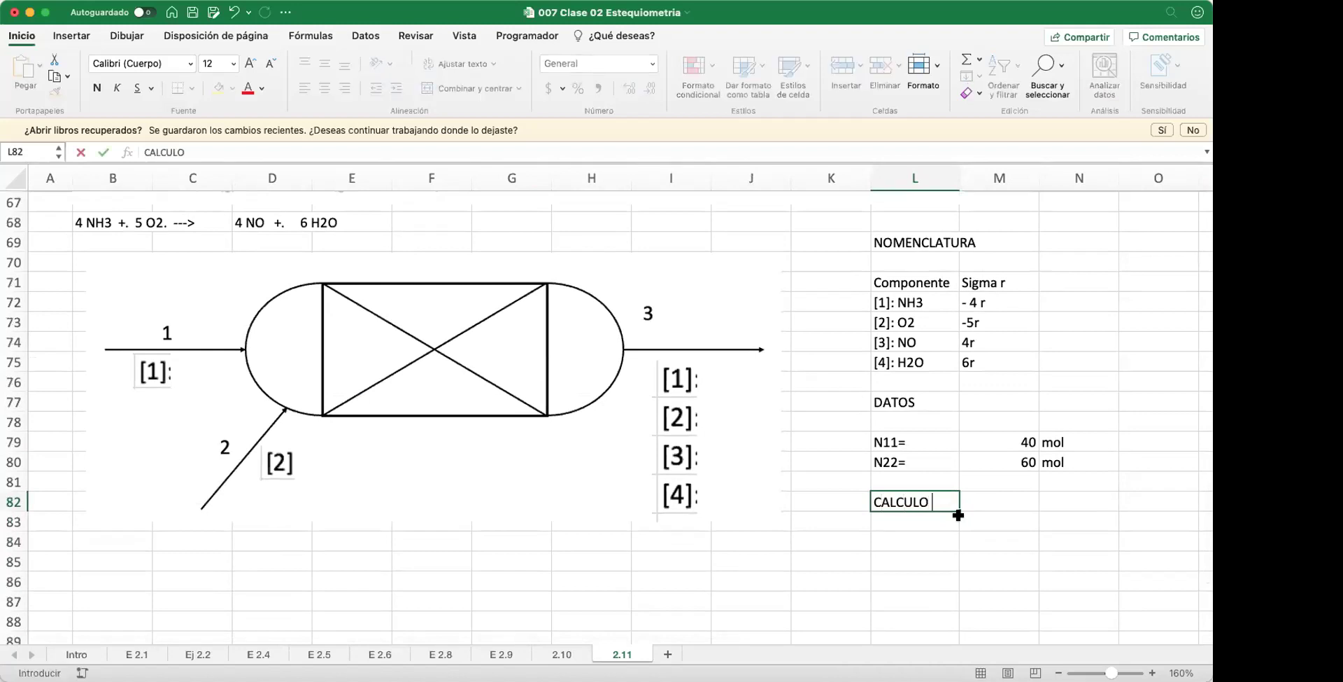
key("Return")
key("Return")
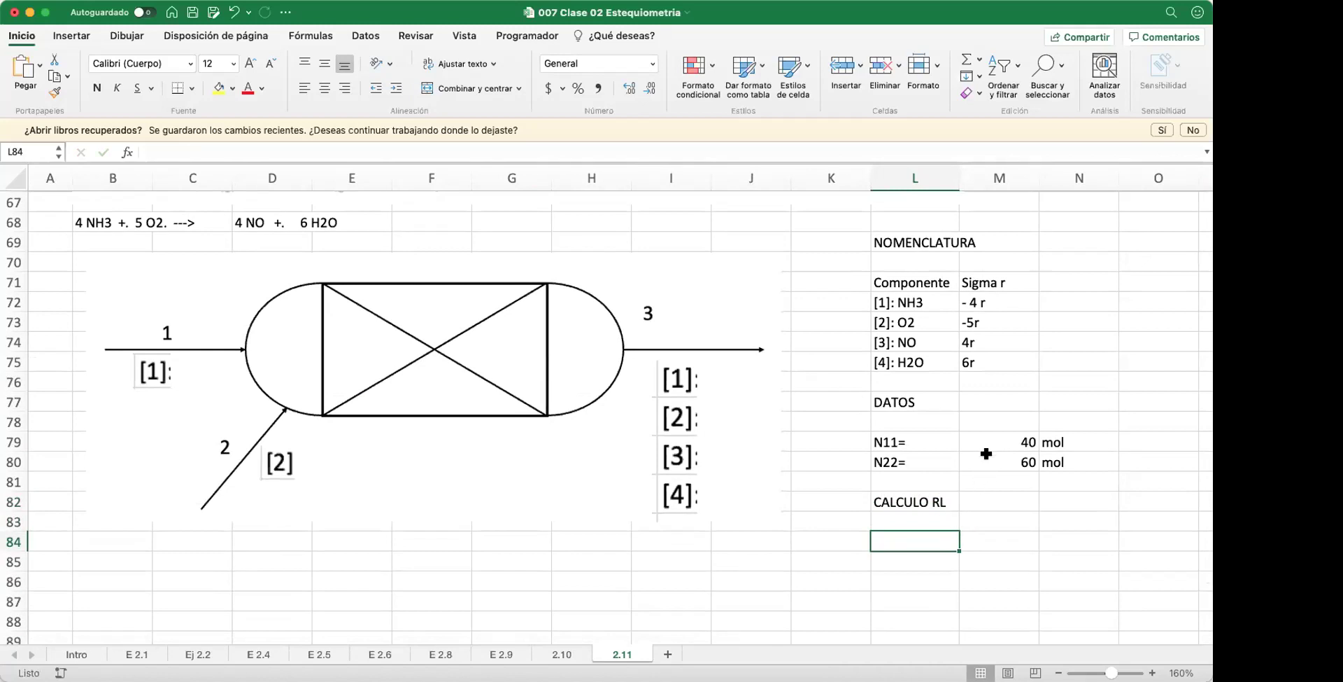
Step: Enter the row labels moles in L84 and coeficiente est in L85 under the CALCULO RL heading
left_click(922, 561)
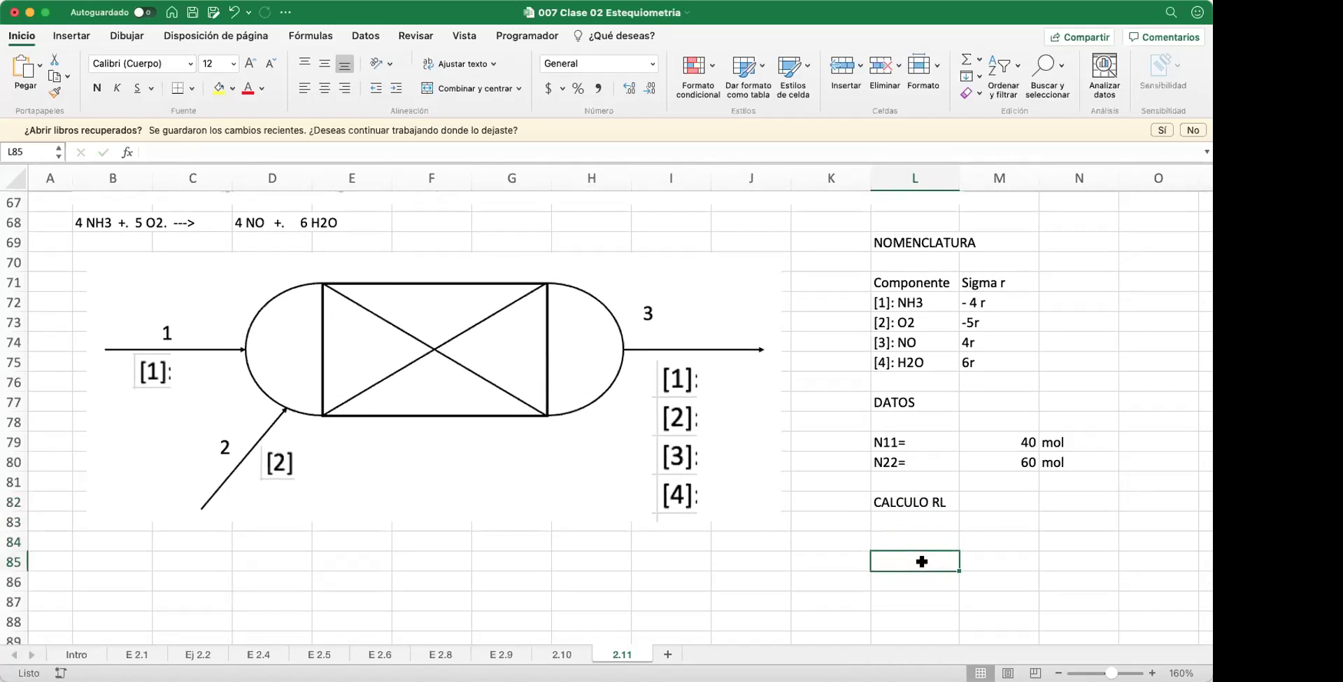
left_click(923, 542)
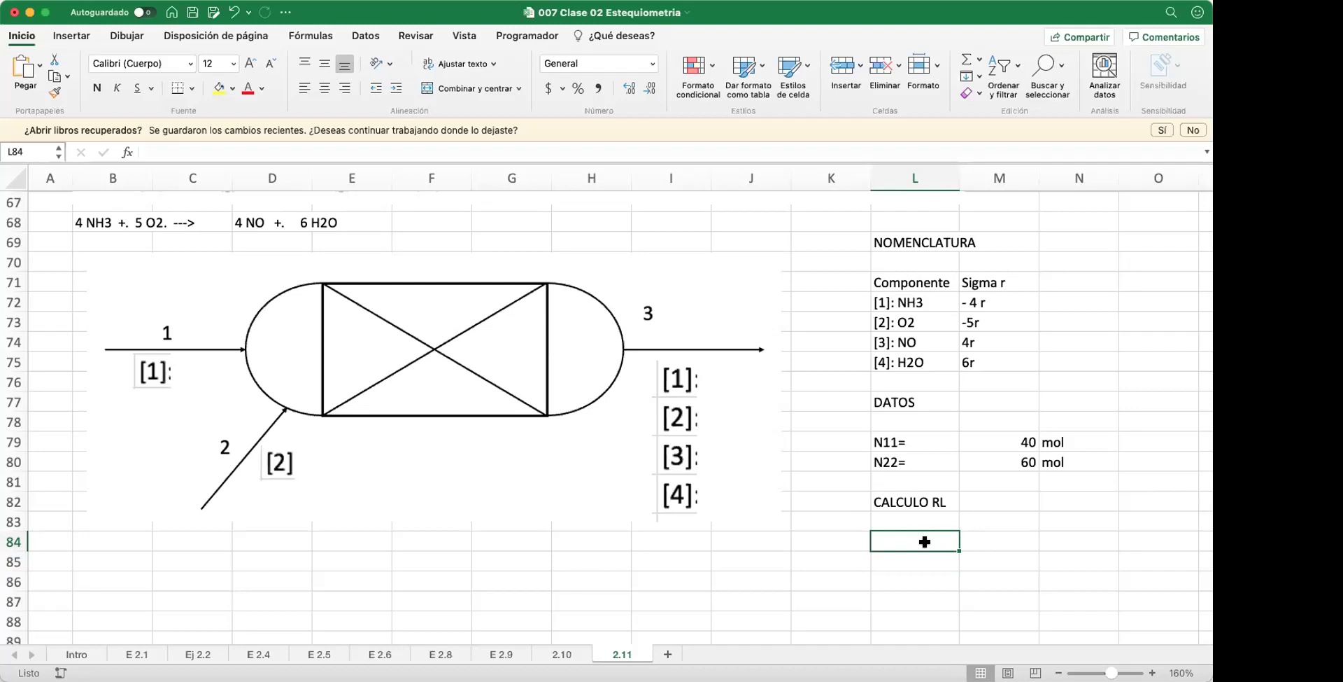
type("mole")
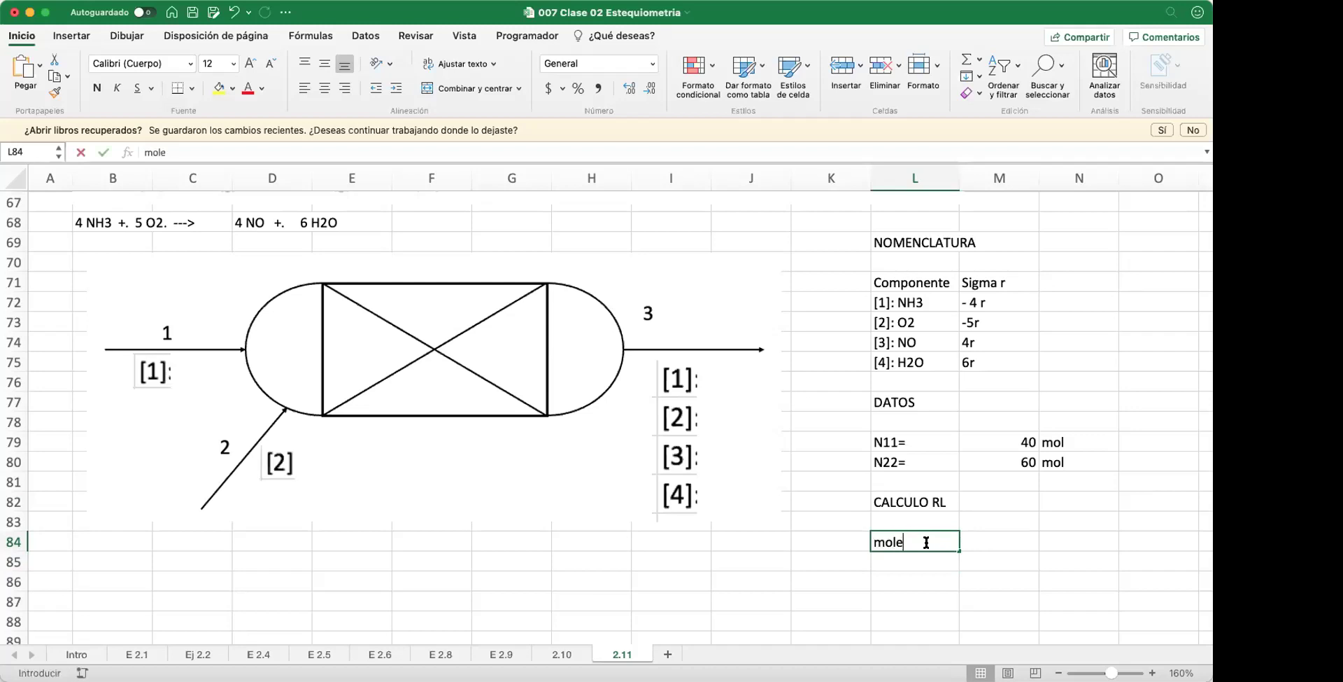
type("s")
key("Return")
type("coeficiente ")
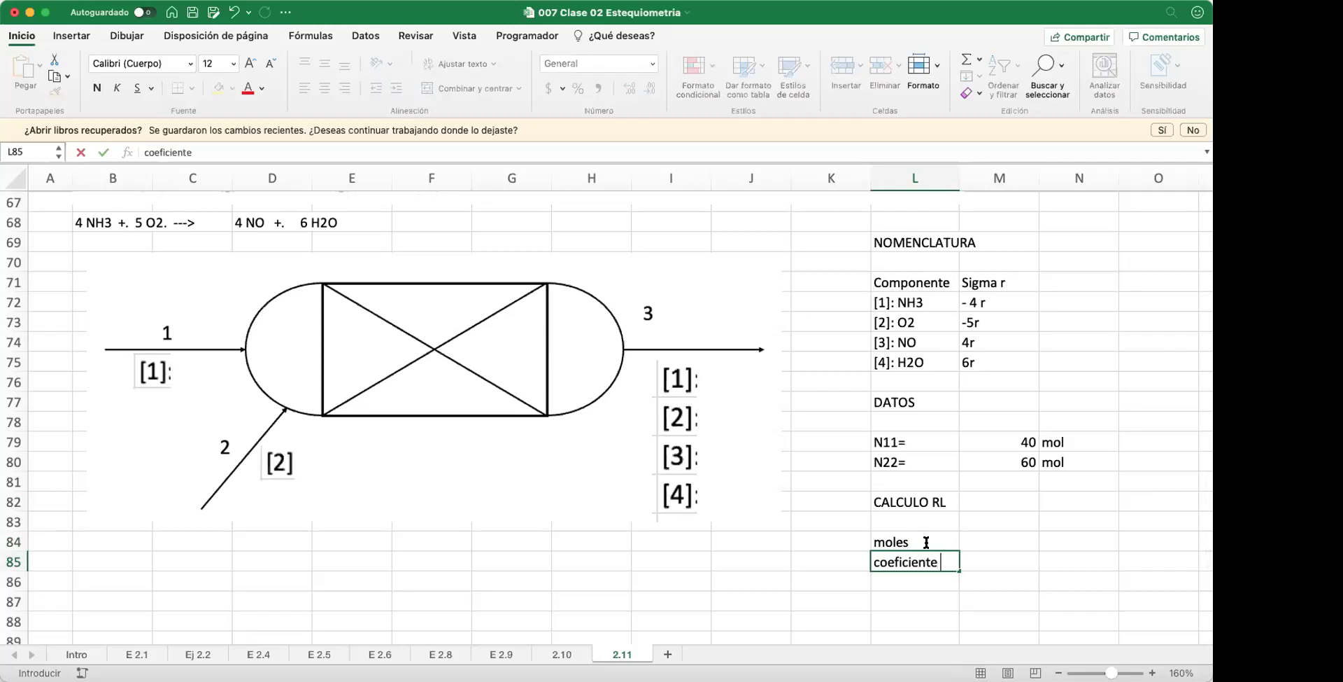
type("est")
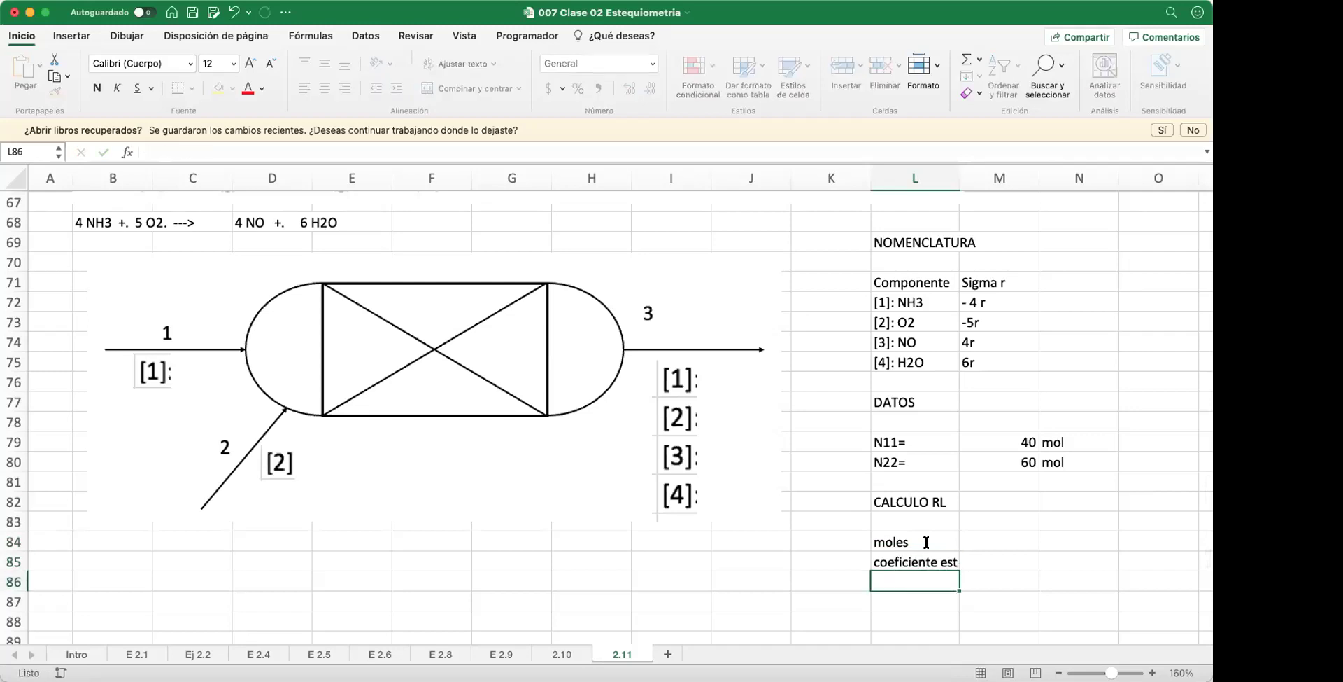
Step: Enter the component headings [1] in M83 and [2] in N83 above the moles row
left_click(1015, 549)
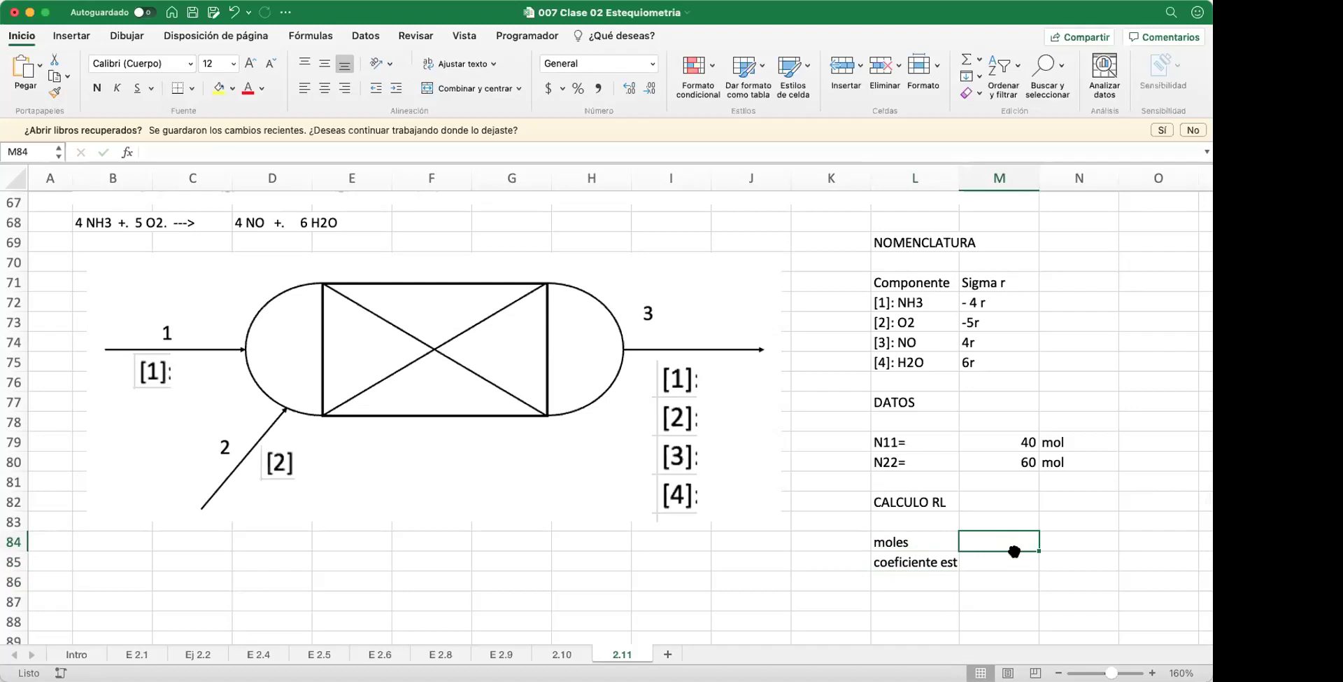
left_click(1012, 525)
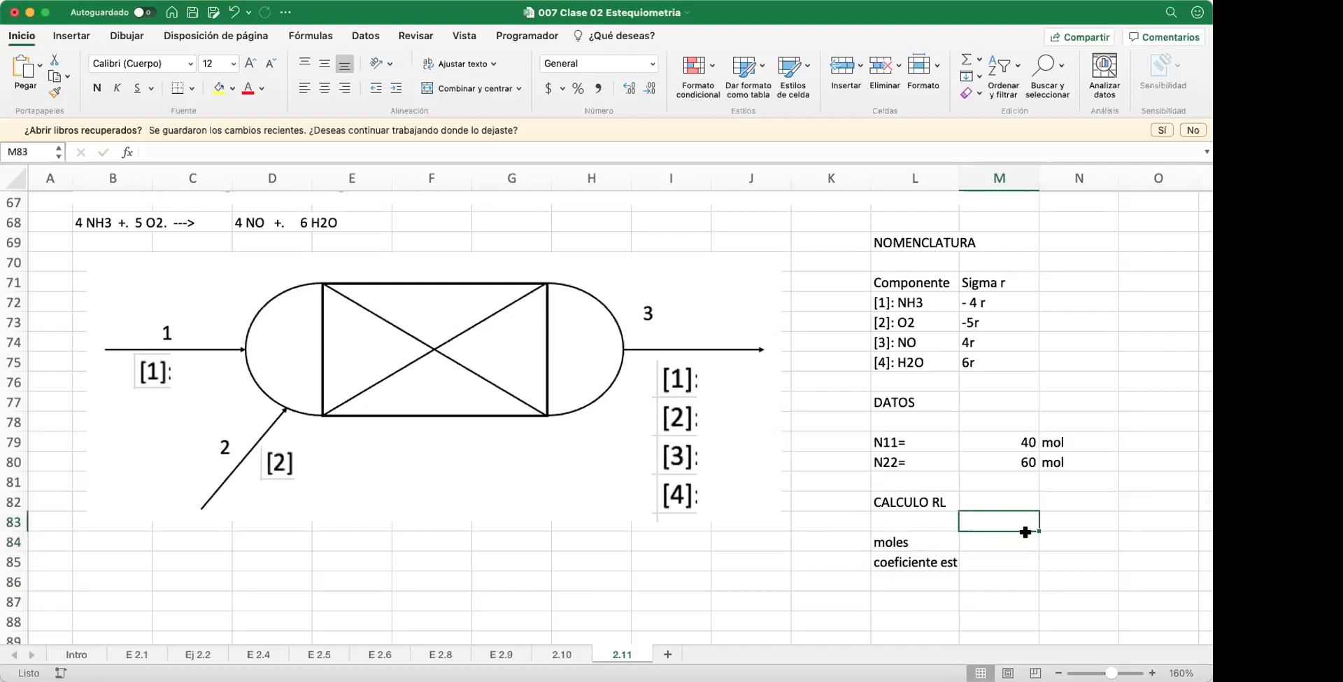
type("[1")
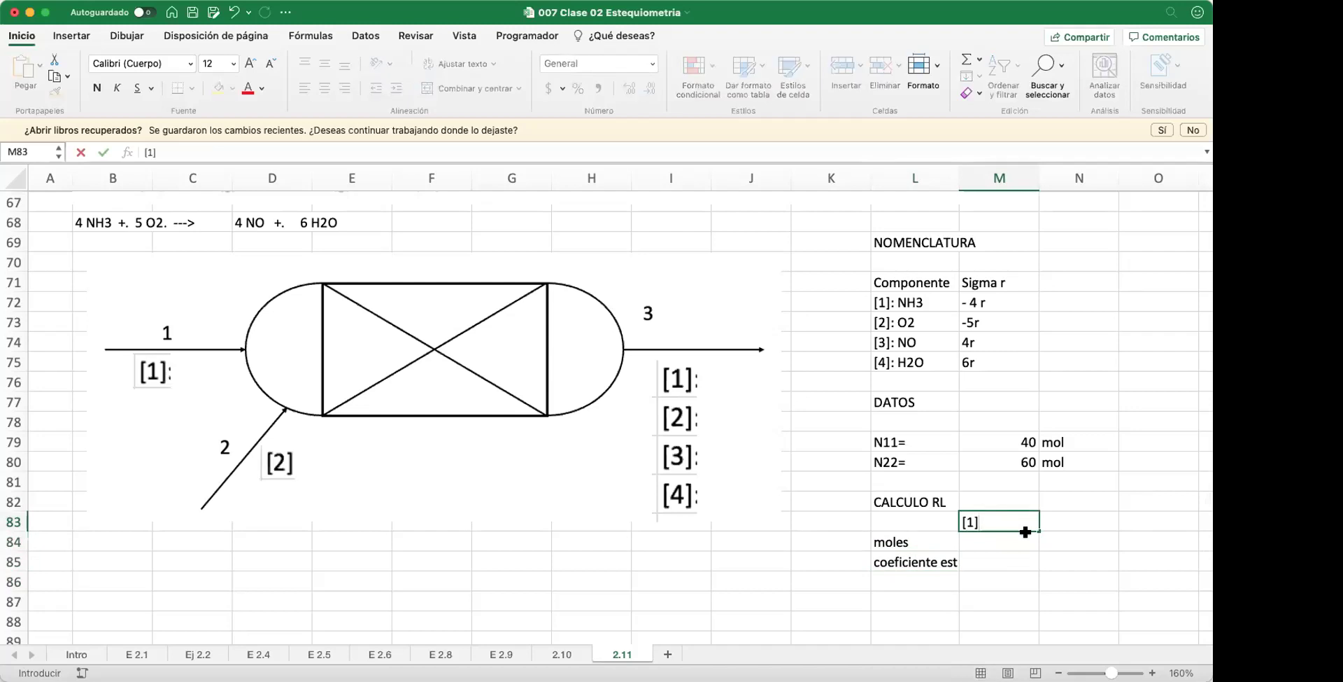
key("Tab")
type("[2]")
key("Return")
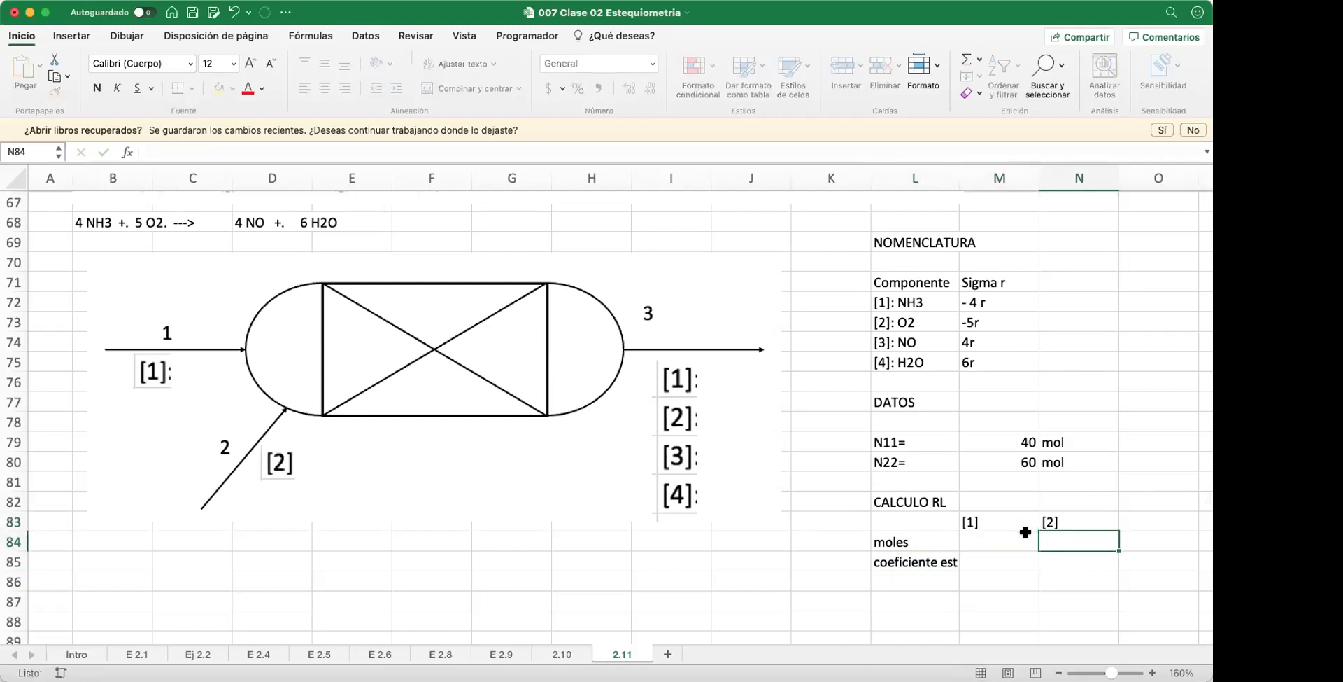
Step: Enter a formula in M84 that divides the NH3 feed in M79 by 4
scroll(1008, 529, "down", 1)
key("Left")
left_click(983, 530)
type("+")
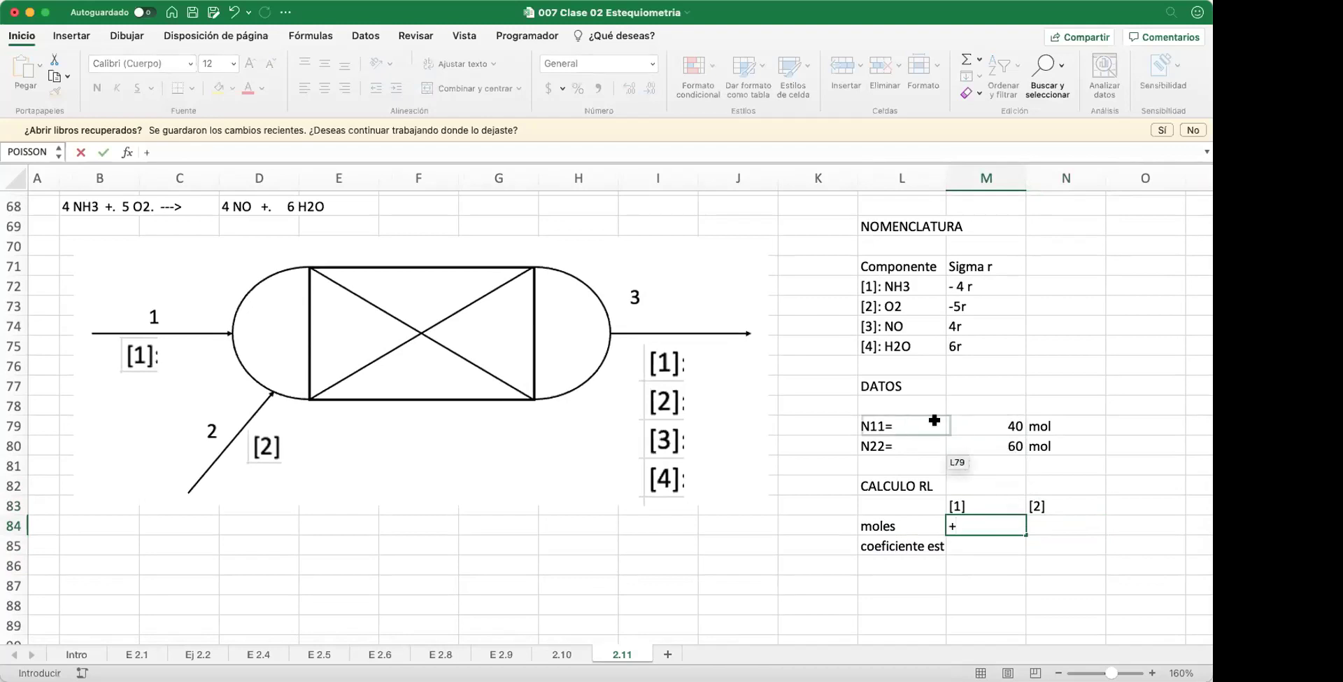
left_click(1004, 420)
type("/")
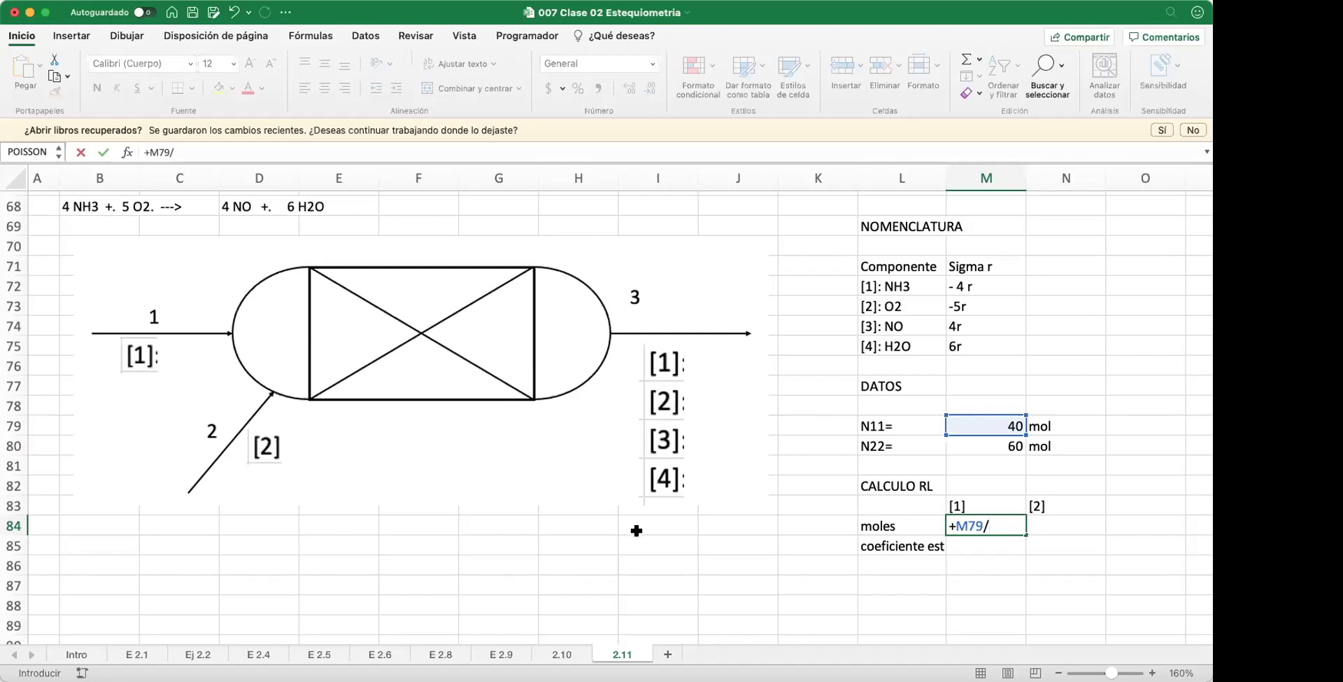
type("4")
key("Return")
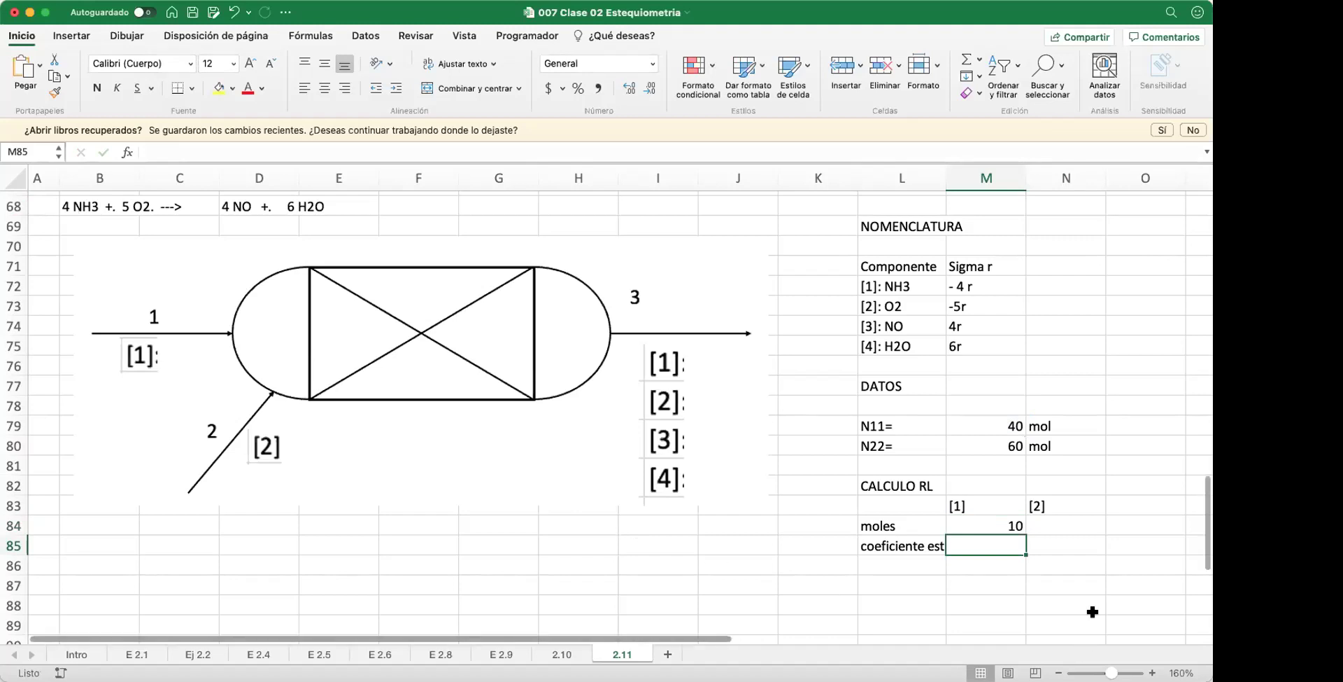
Step: Fill the [1] column by linking M84 to the NH3 feed in M79 and entering the coefficient 4 in M85
left_click(1006, 527)
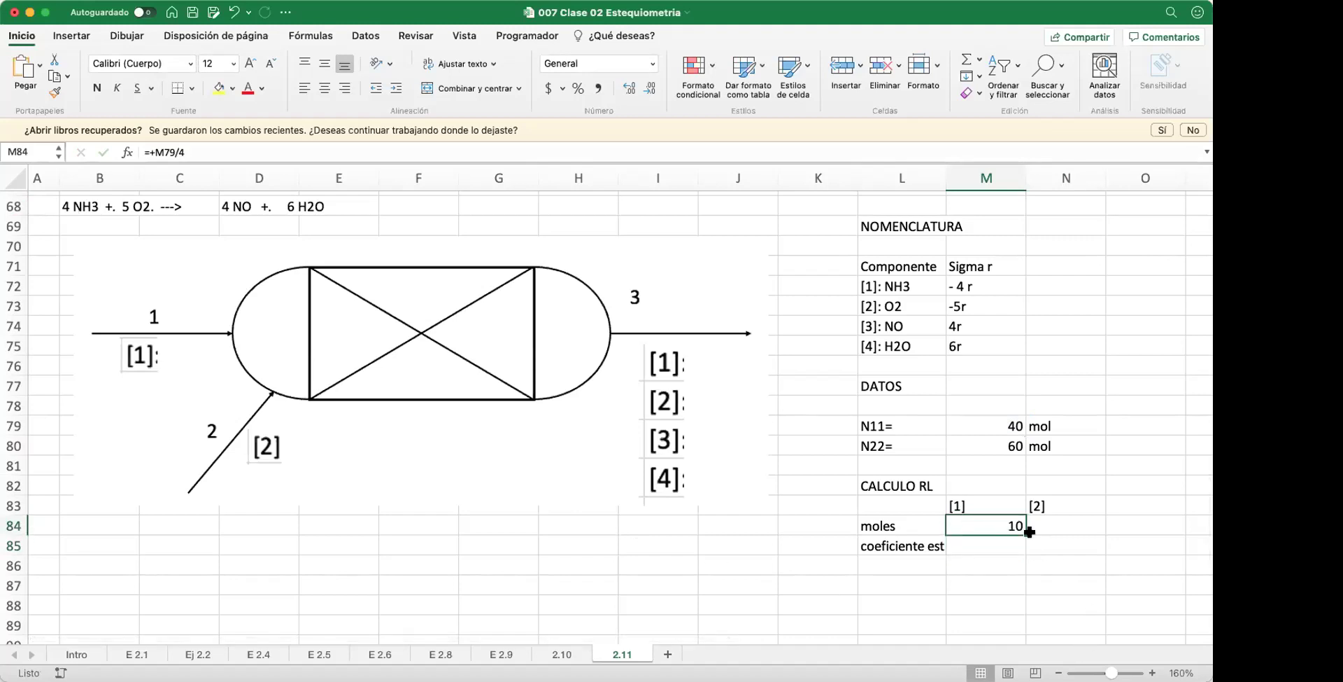
type("+")
left_click(1010, 431)
key("Return")
type("4")
left_click(1070, 564)
Step: Fill the [2] column by linking N84 to the oxygen feed in M80 and entering the coefficient 5 in N85
left_click(1062, 526)
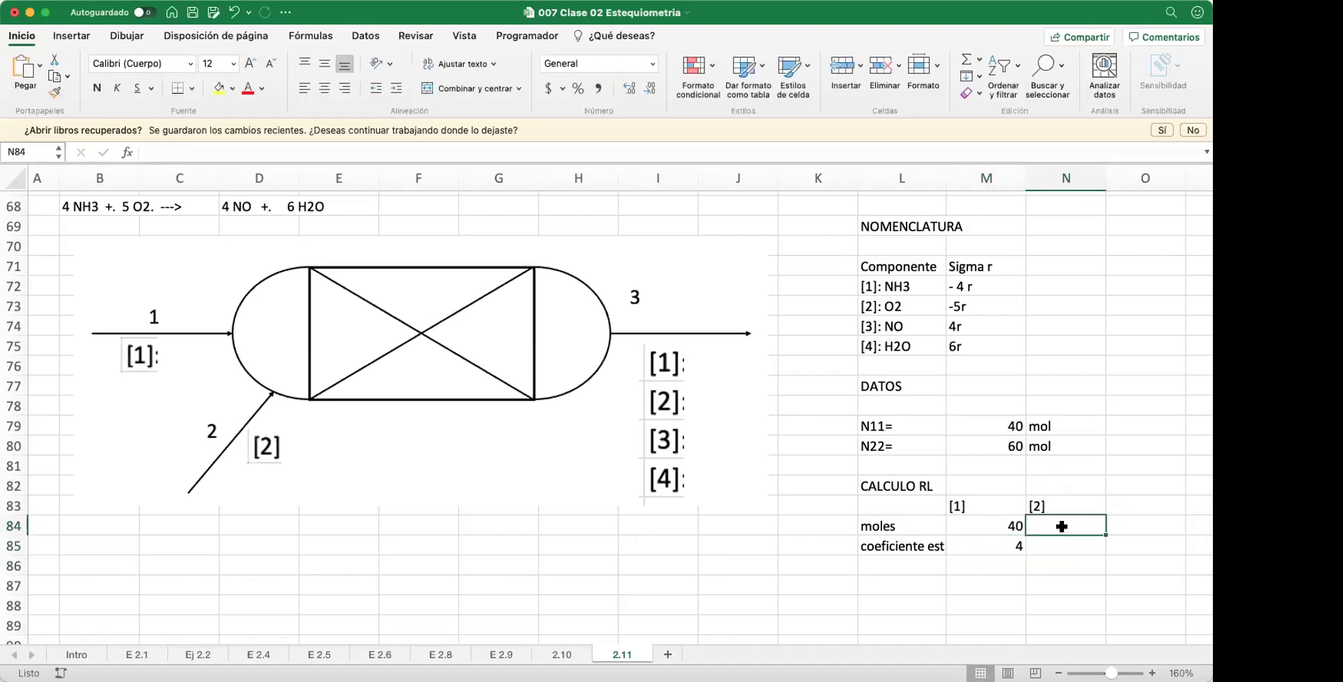
type("+")
left_click(999, 448)
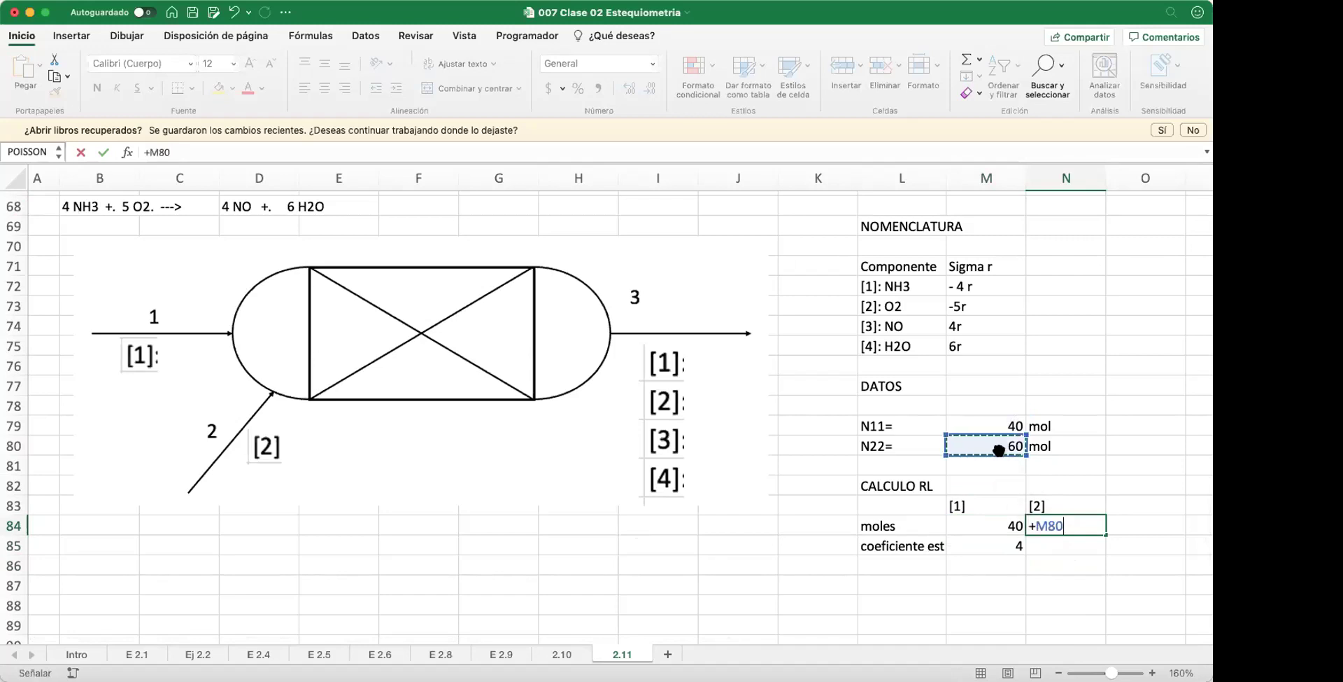
key("Return")
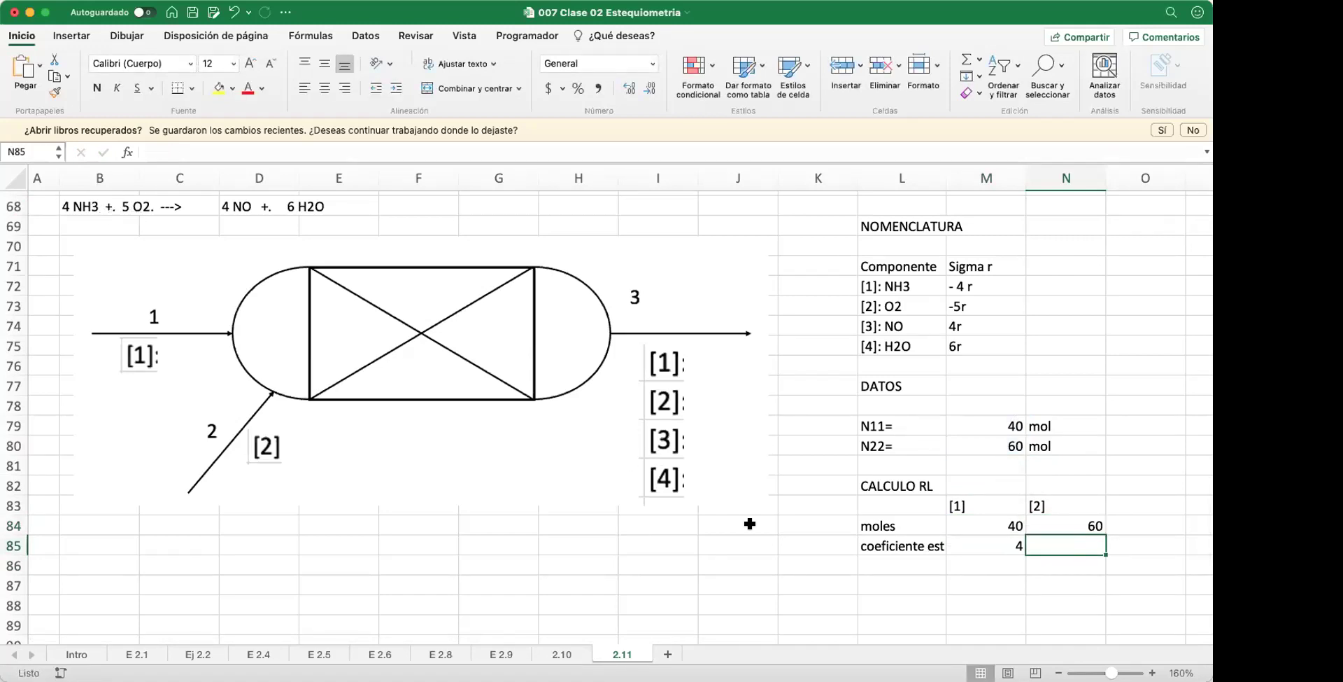
type("5")
key("Return")
Step: Enter the row label cuoc in L87 below the coefficient row
left_click(1001, 587)
left_click(894, 584)
type("cuoc")
key("Tab")
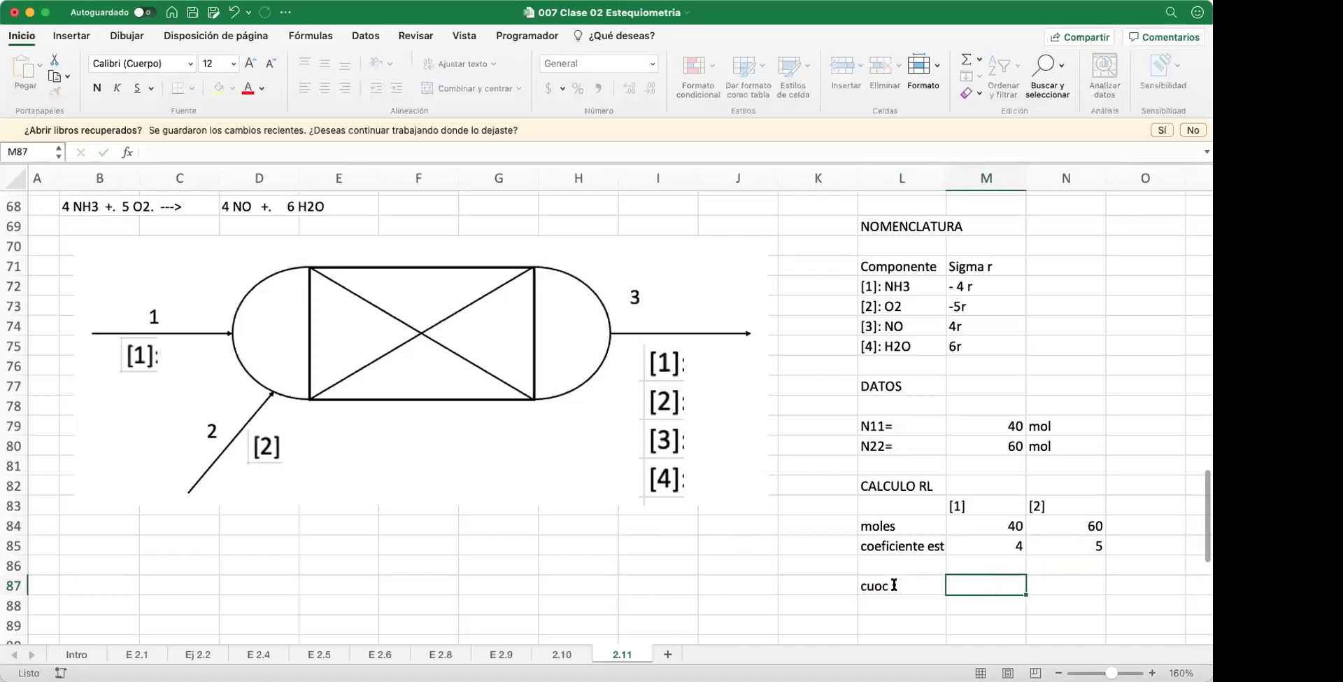
Step: Calculate moles divided by coefficient in M87 with the formula +M84/M85 and copy it across to N87
type("+")
left_click(956, 546)
left_click(1006, 529)
type("/")
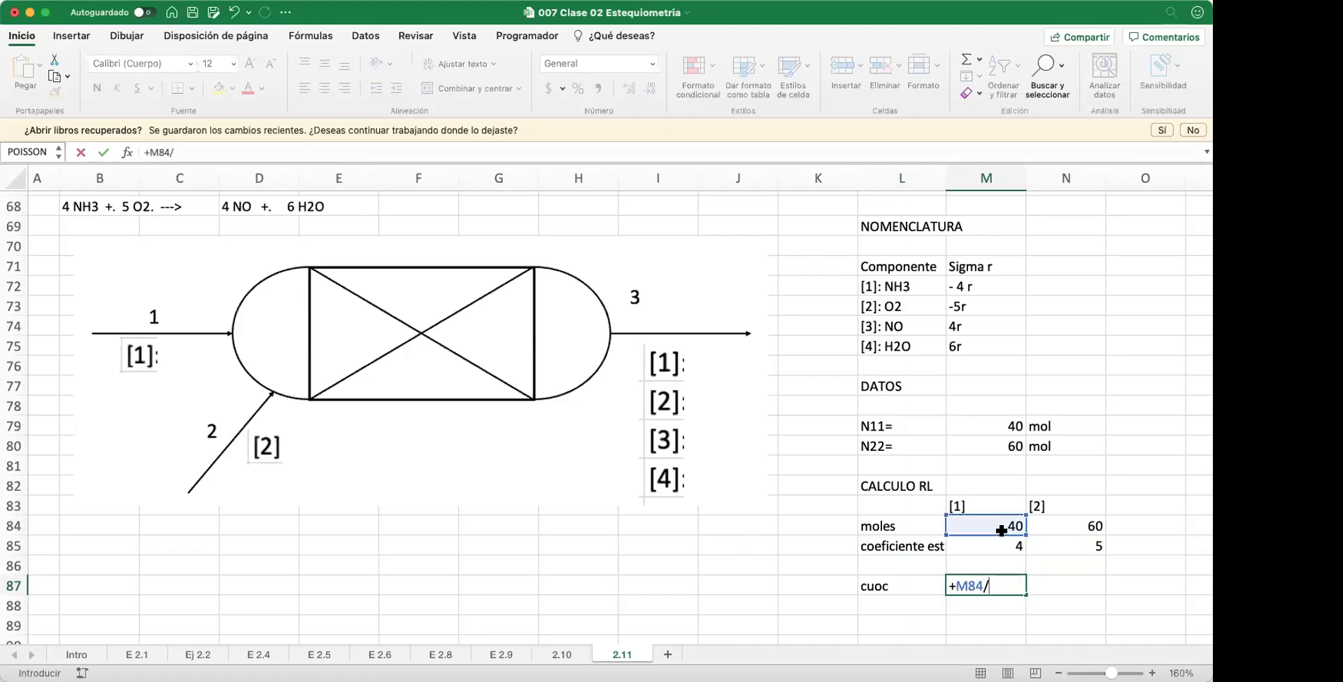
left_click(997, 538)
key("Return")
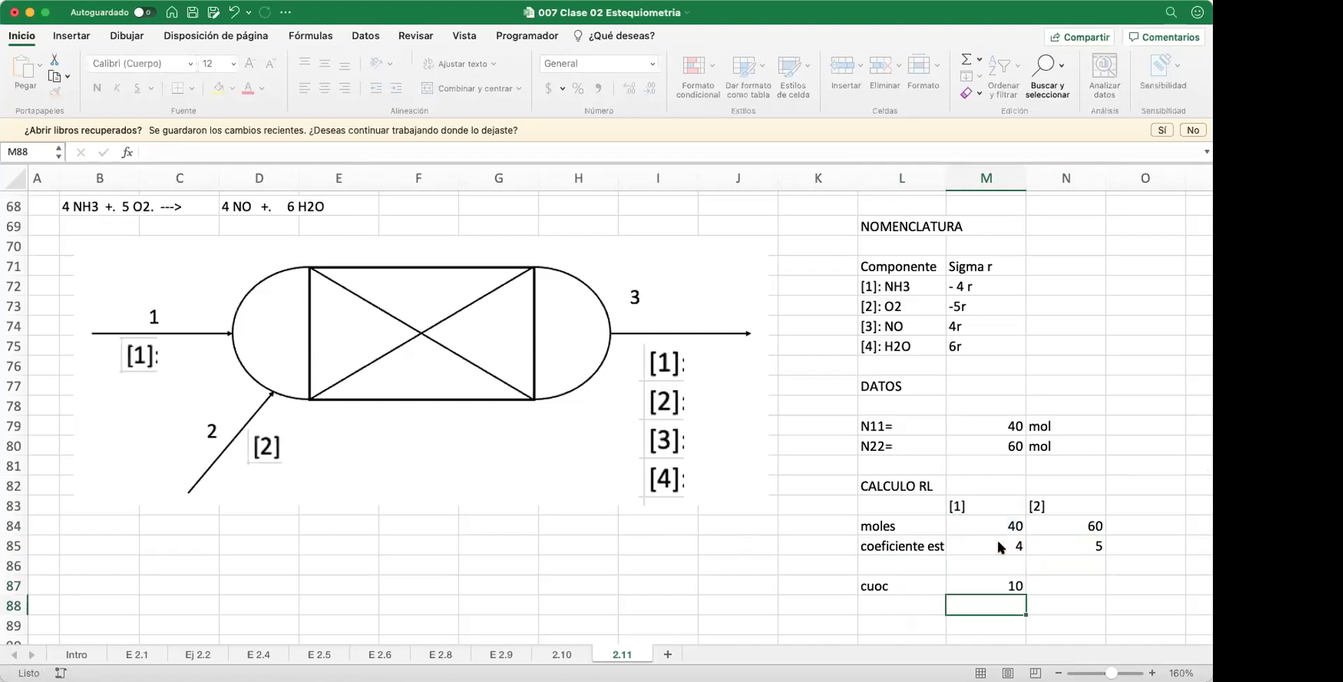
left_click(1010, 587)
left_click_drag(1024, 594, 1069, 599)
left_click(1066, 606)
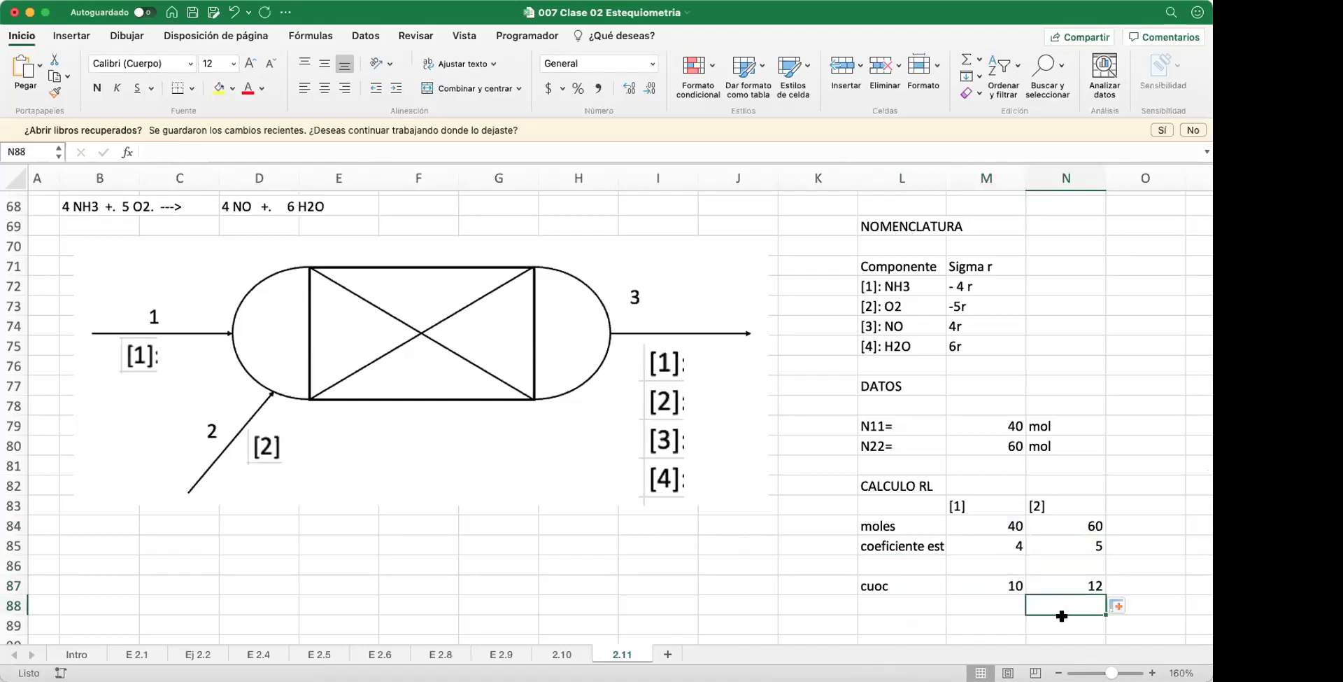
Step: Write the limiting reactant conclusion RL es el NH3 in L89
scroll(1000, 610, "down", 2)
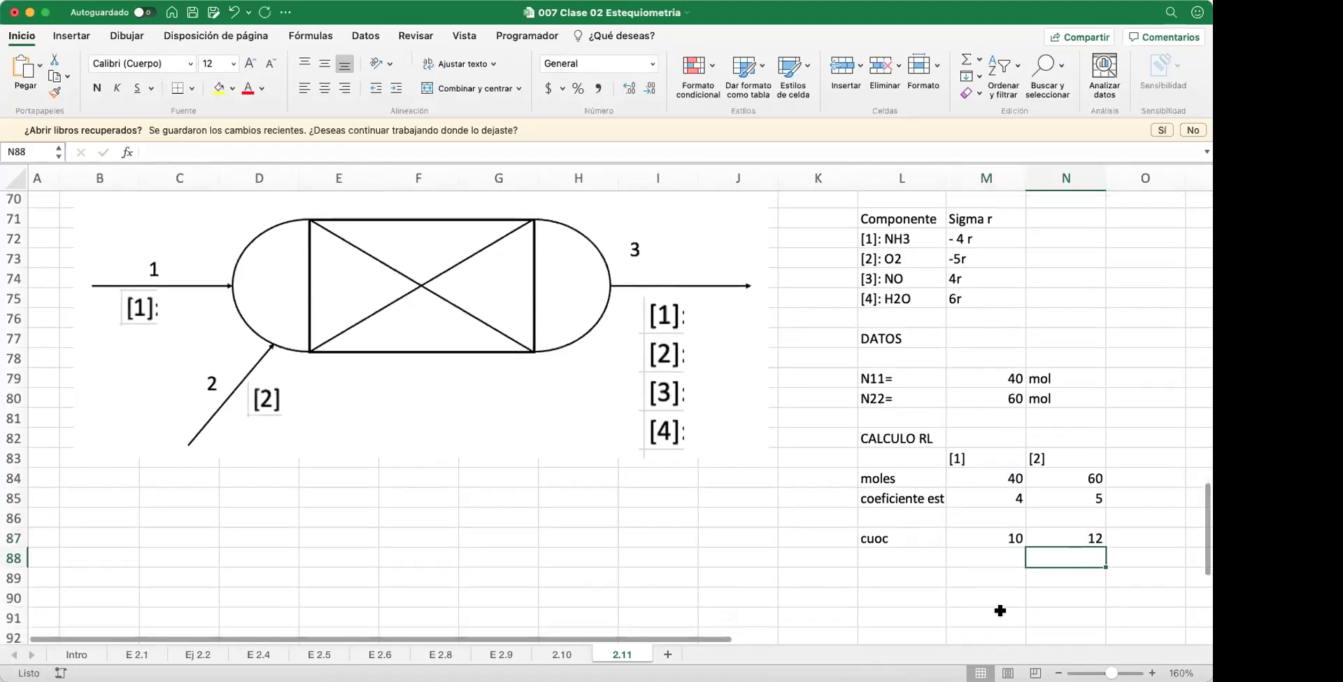
left_click(937, 573)
type("R")
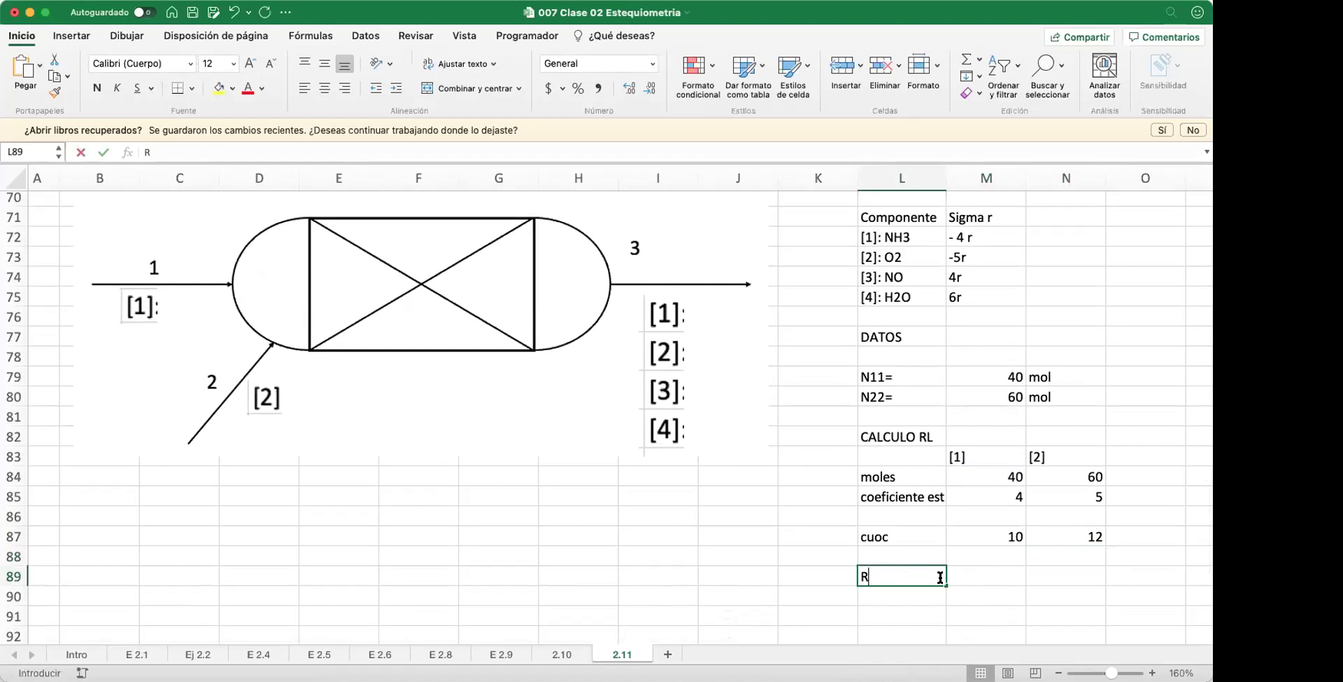
type("L es el ")
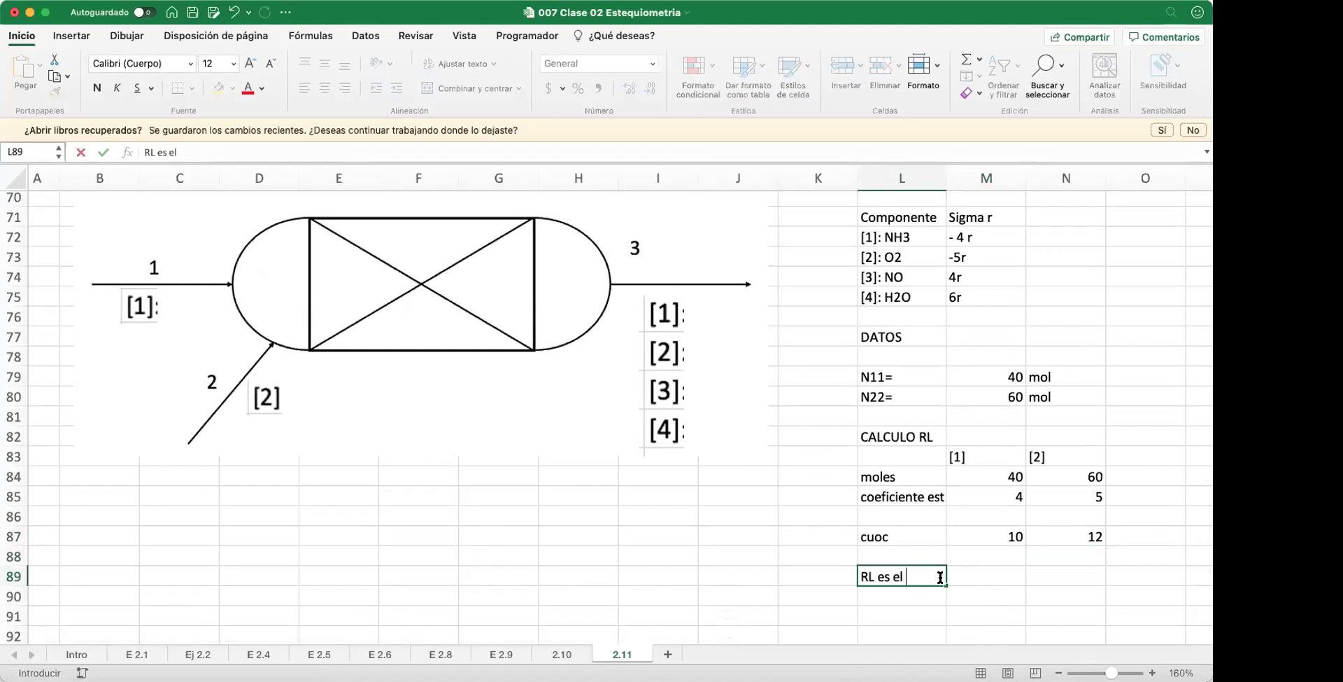
type("NH3")
key("Return")
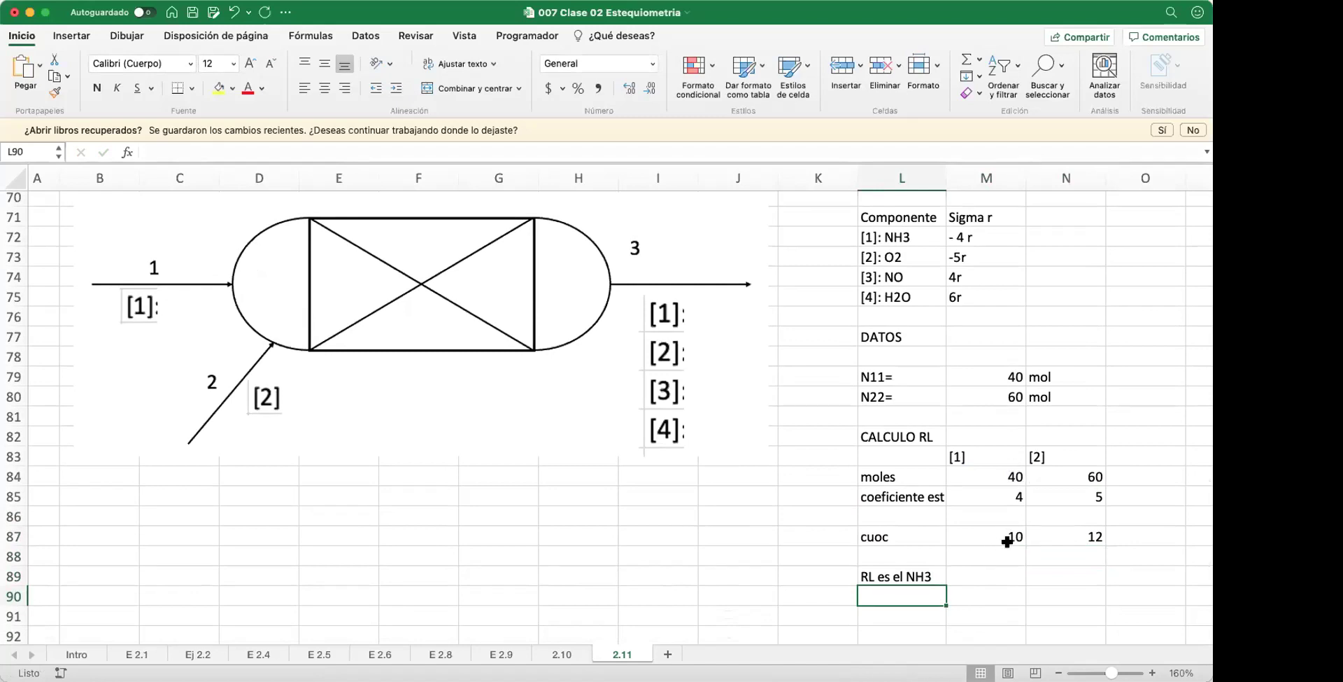
Step: Review the Ejemplo 2.10 problem statement and the balance stages in Figura 2.2 against the calculations made so far
scroll(812, 515, "up", 5)
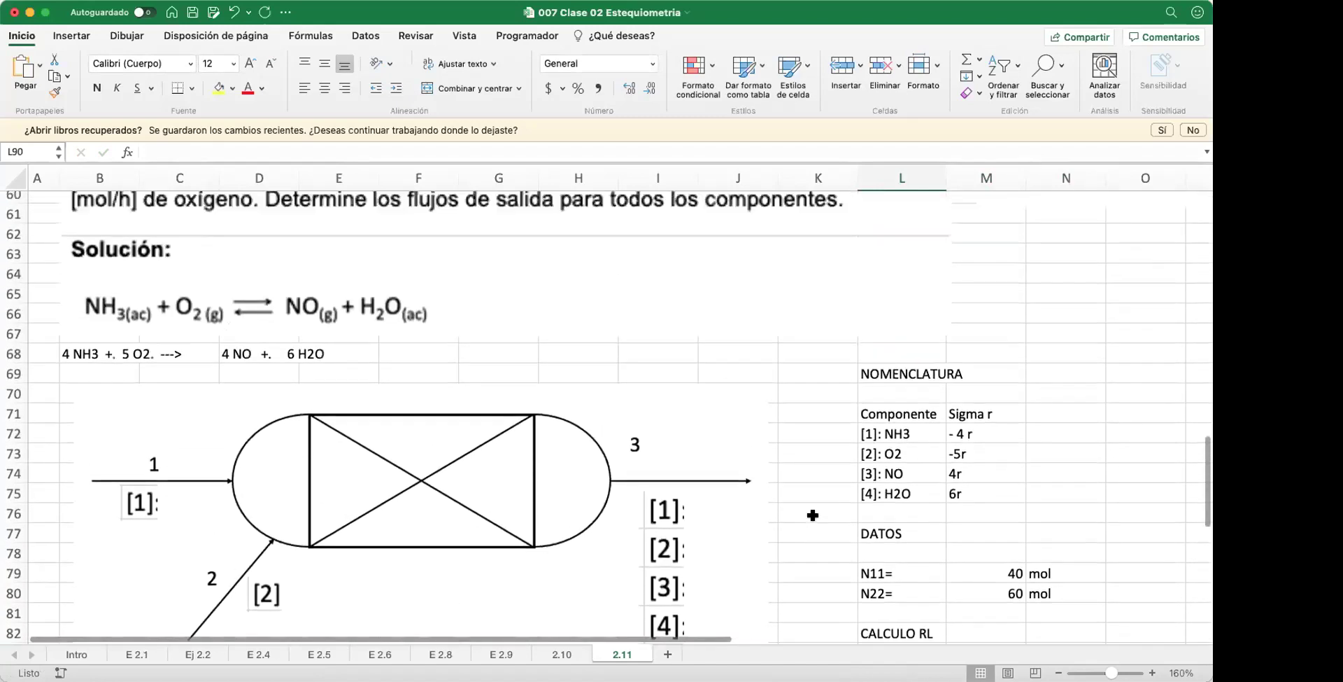
scroll(812, 515, "up", 2)
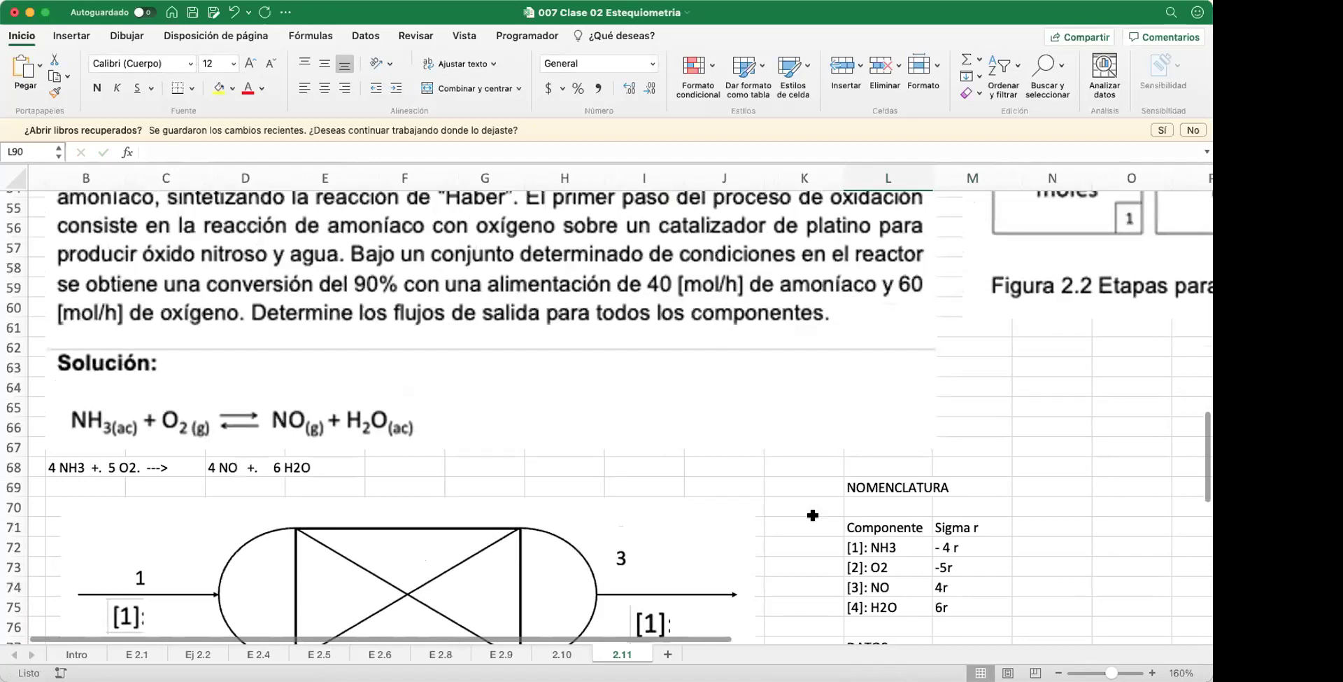
scroll(812, 515, "up", 3)
scroll(813, 515, "right", 3)
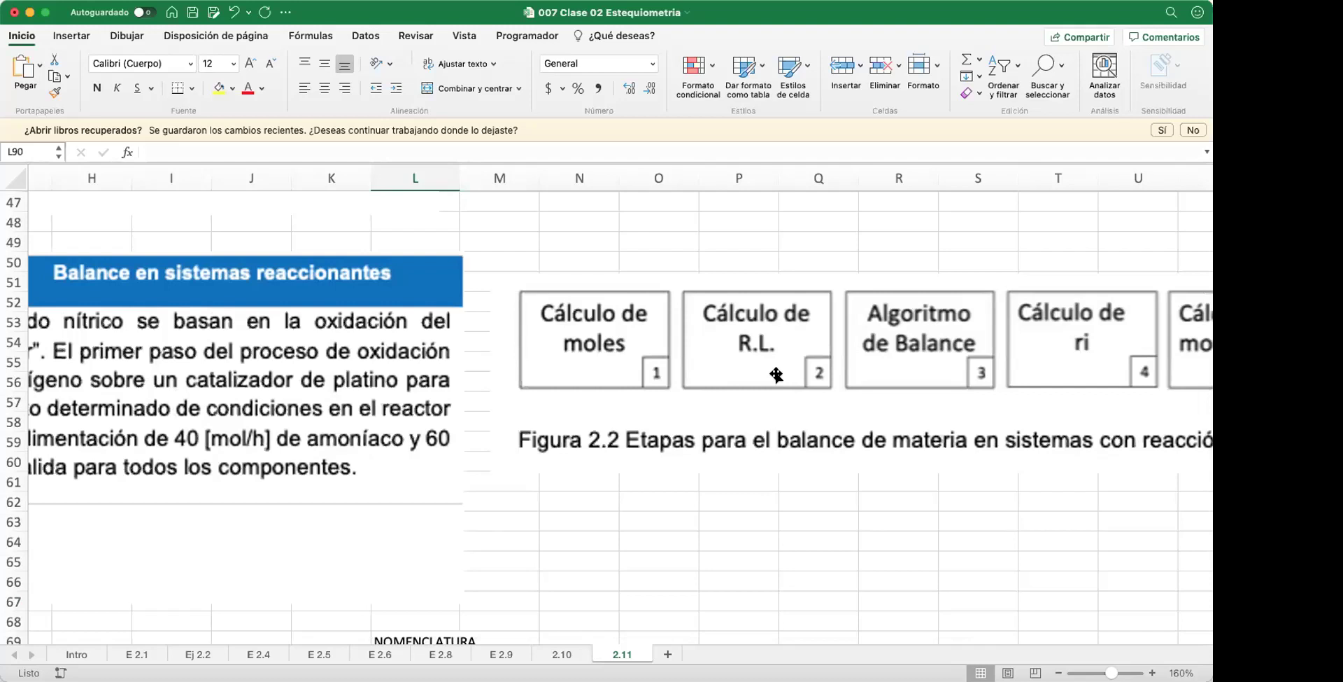
scroll(776, 374, "left", 4)
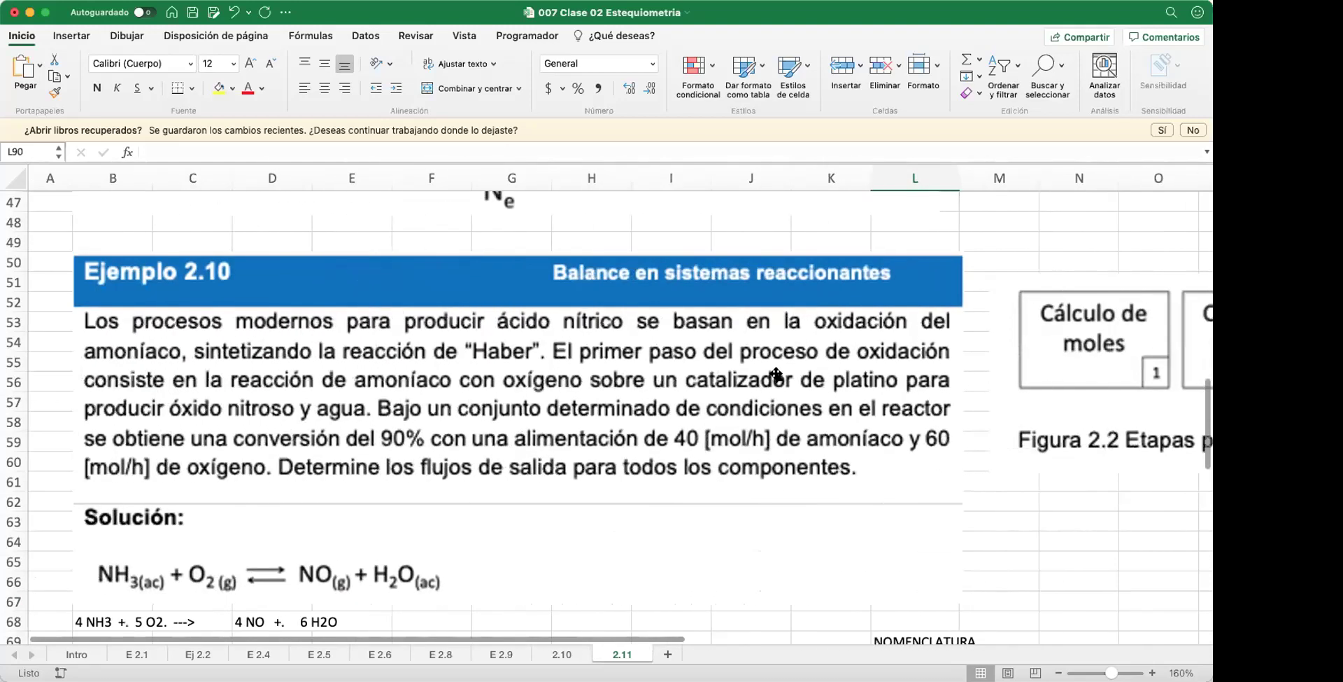
scroll(776, 374, "down", 6)
scroll(776, 375, "down", 3)
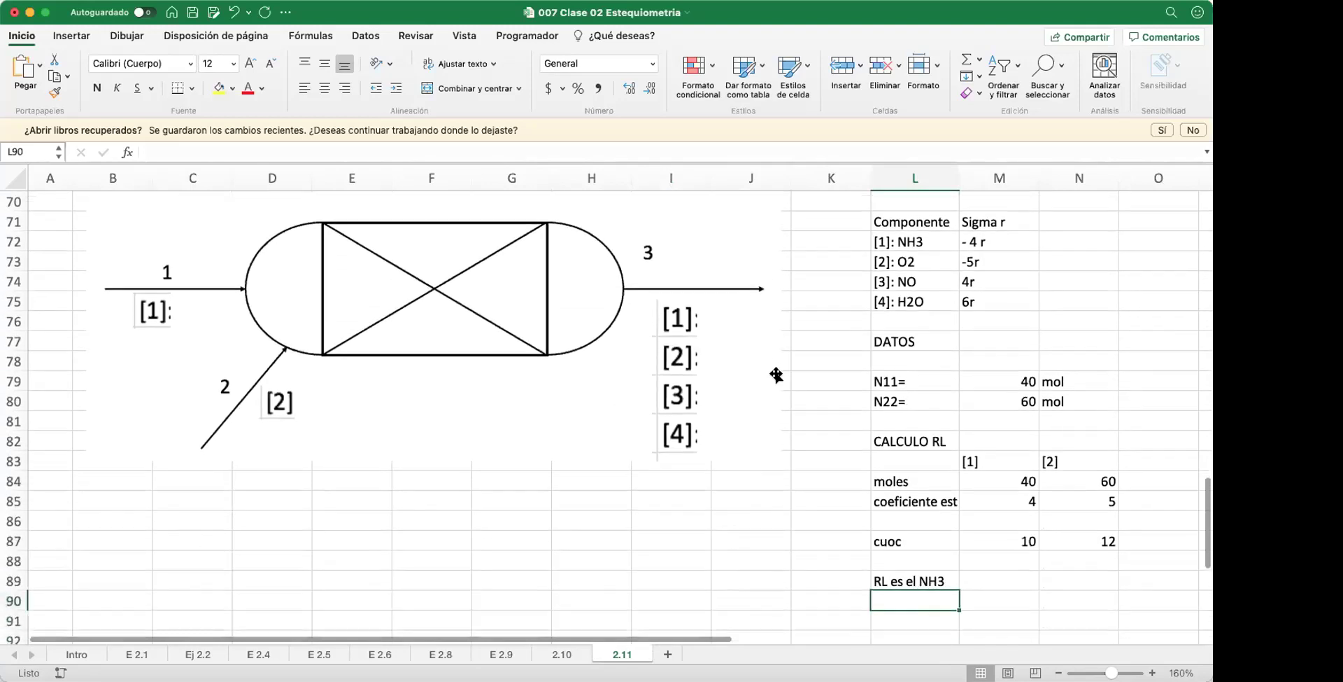
Step: Capture a screen image of the balance equation (2.3), Ns = Ne + σ r, near row 16
scroll(776, 375, "up", 6)
scroll(776, 375, "up", 10)
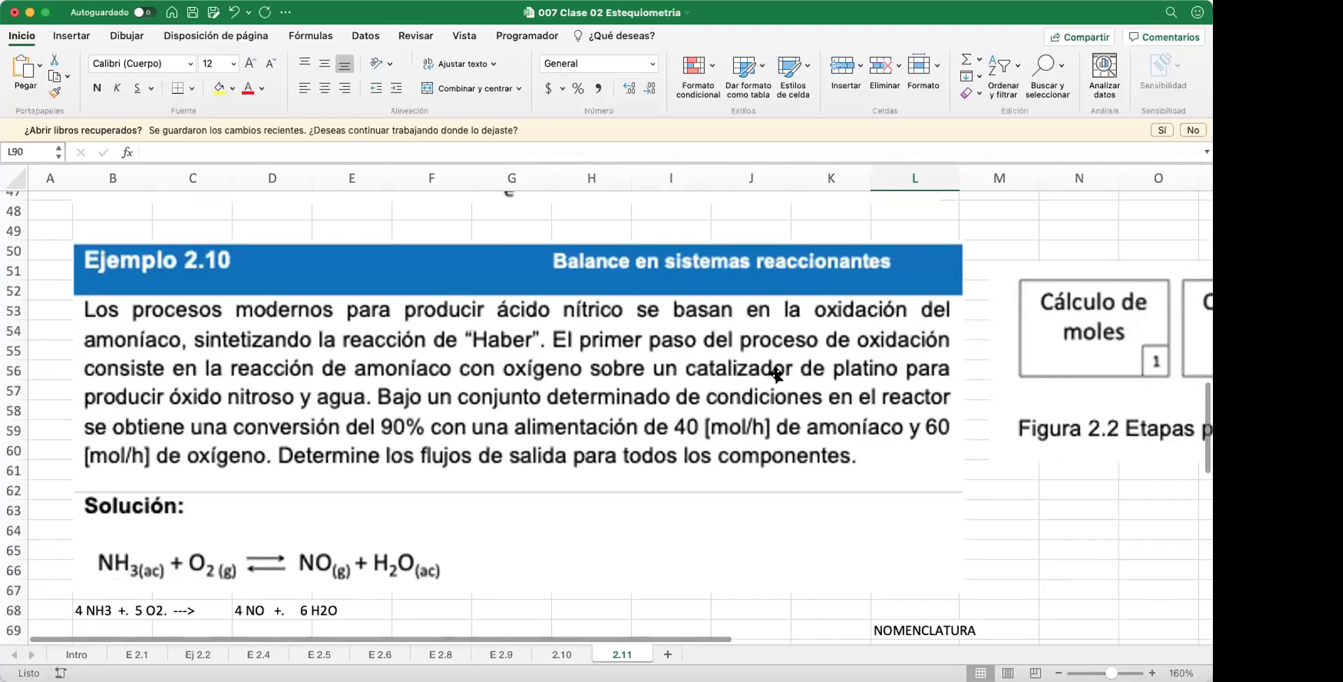
scroll(776, 374, "up", 3)
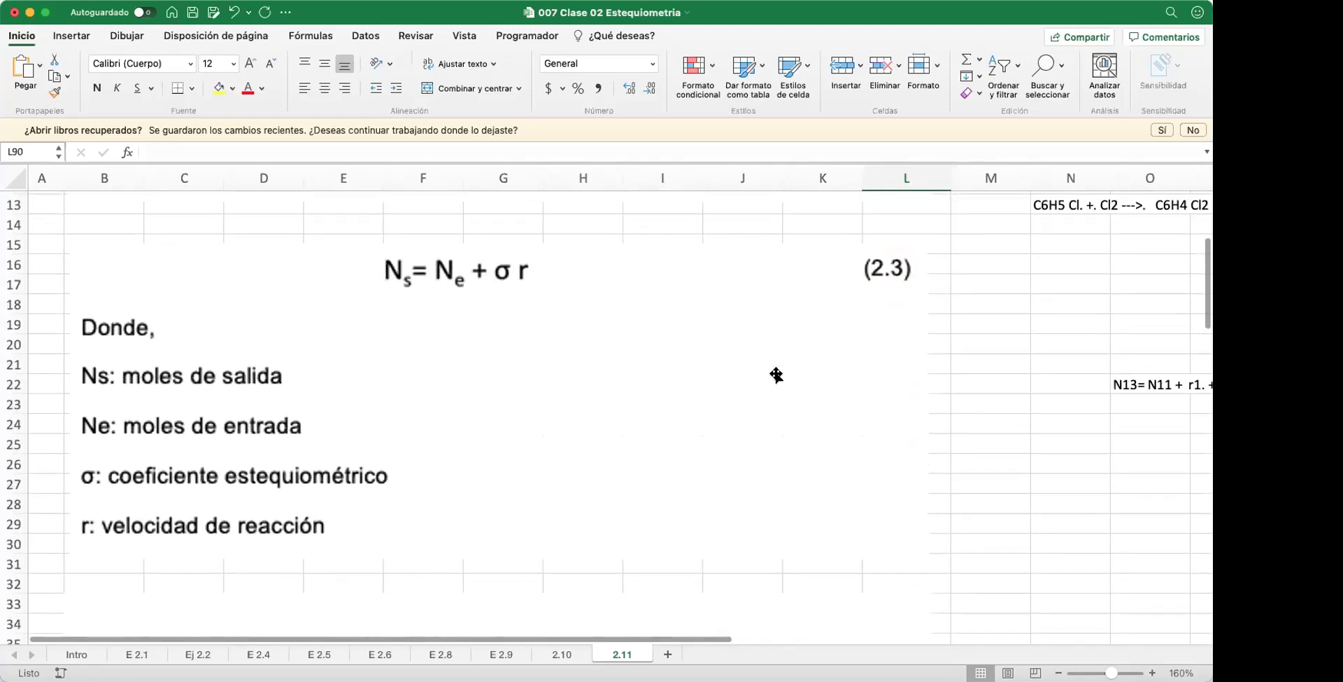
key("super+shift+4")
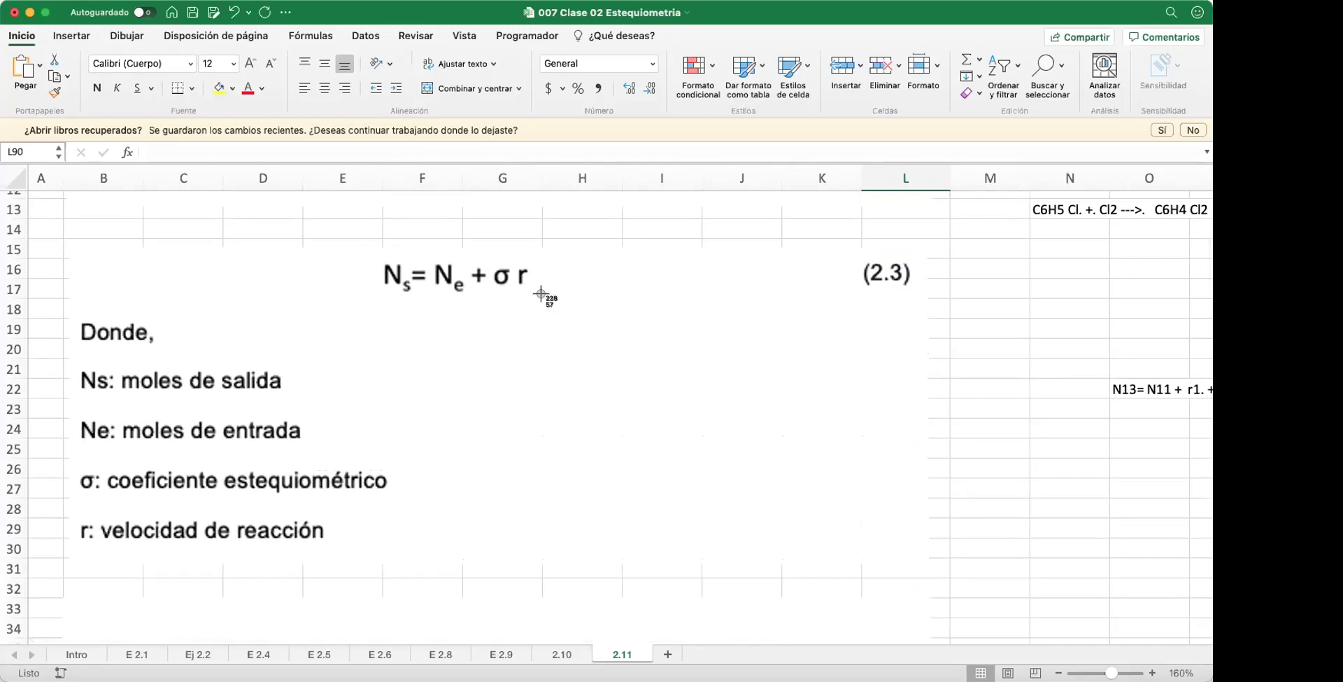
key("Escape")
Step: Paste the captured equation at B86 below the reactor diagram and move it down slightly to leave row 85 free above it
scroll(552, 414, "down", 5)
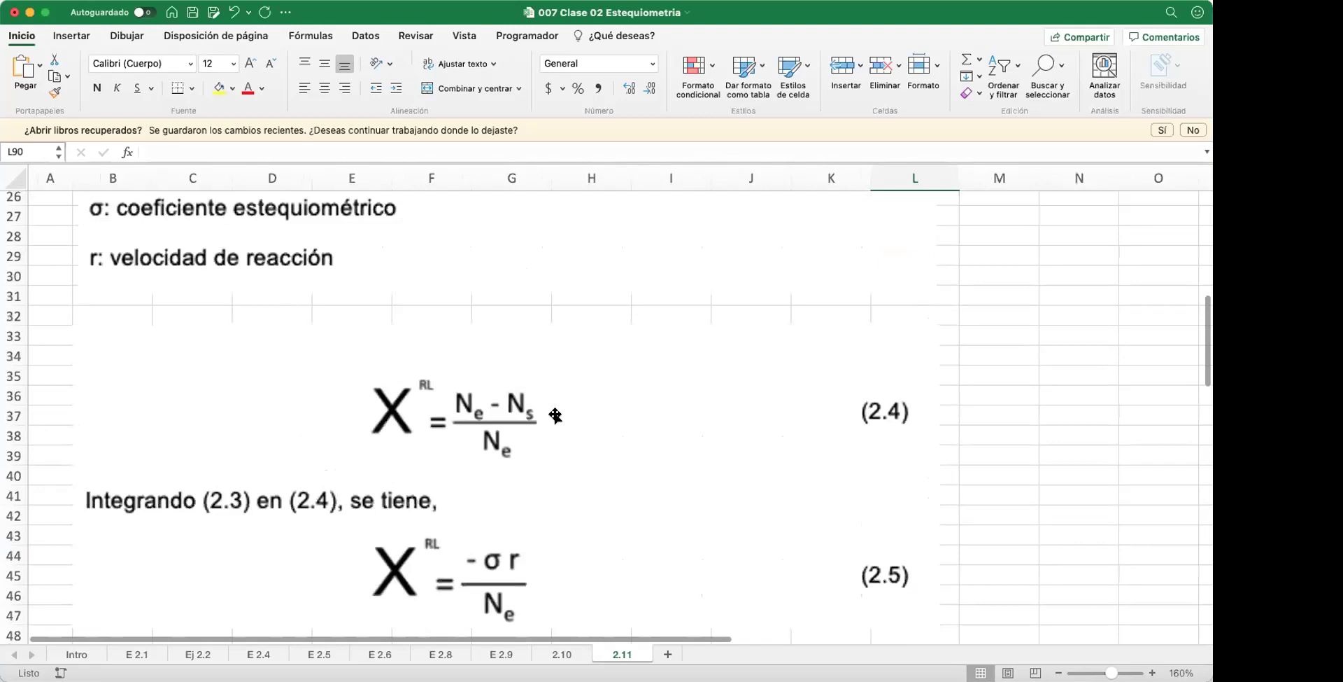
scroll(556, 415, "down", 15)
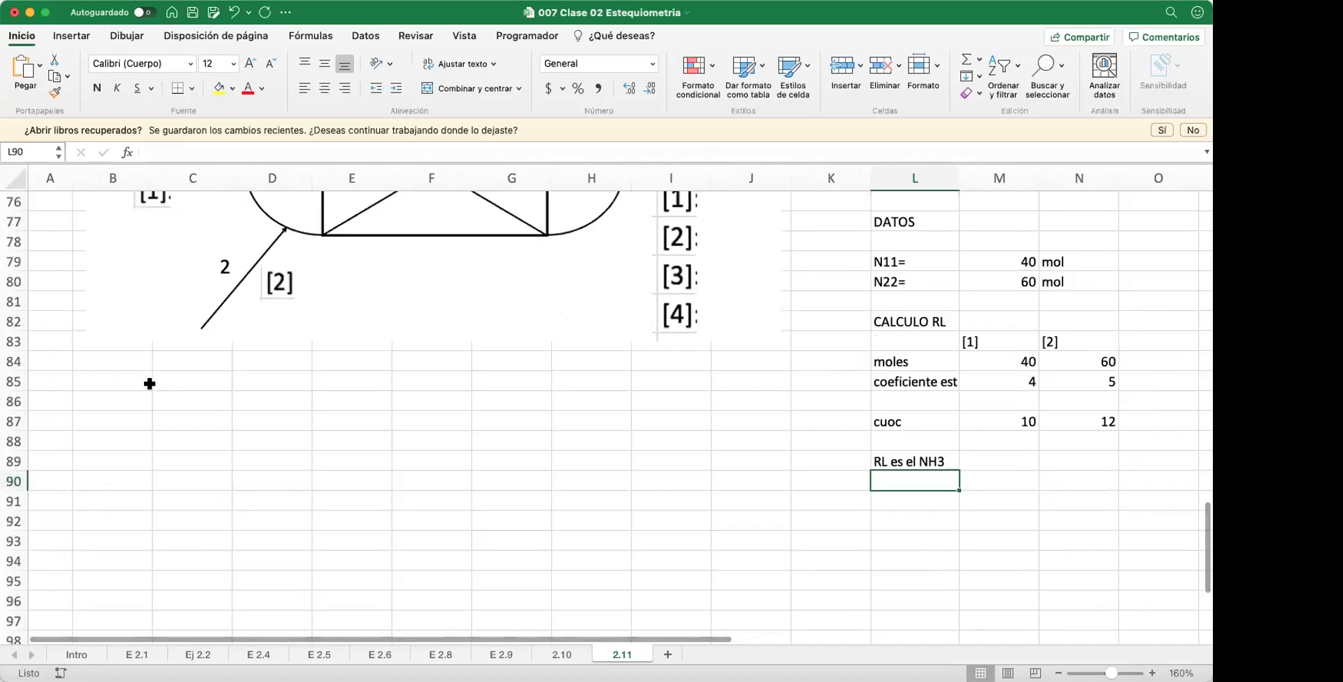
right_click(121, 397)
mouse_move(157, 418)
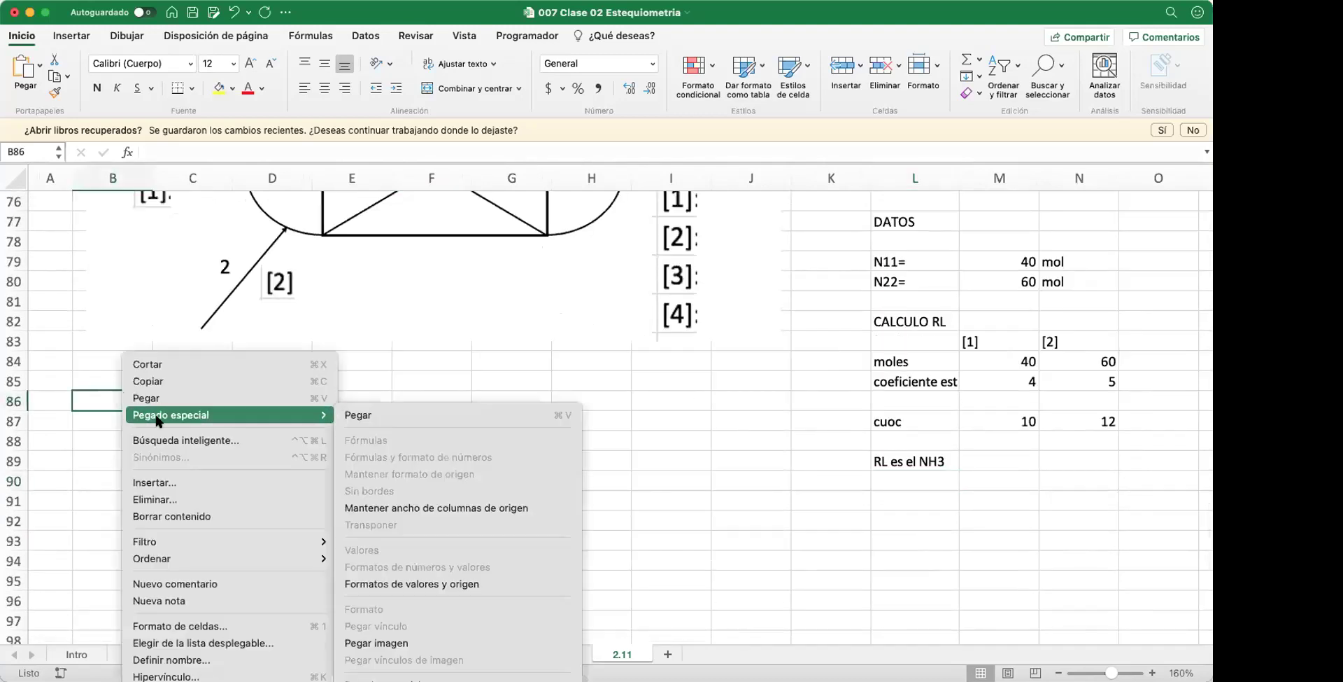
left_click(156, 397)
left_click(126, 379)
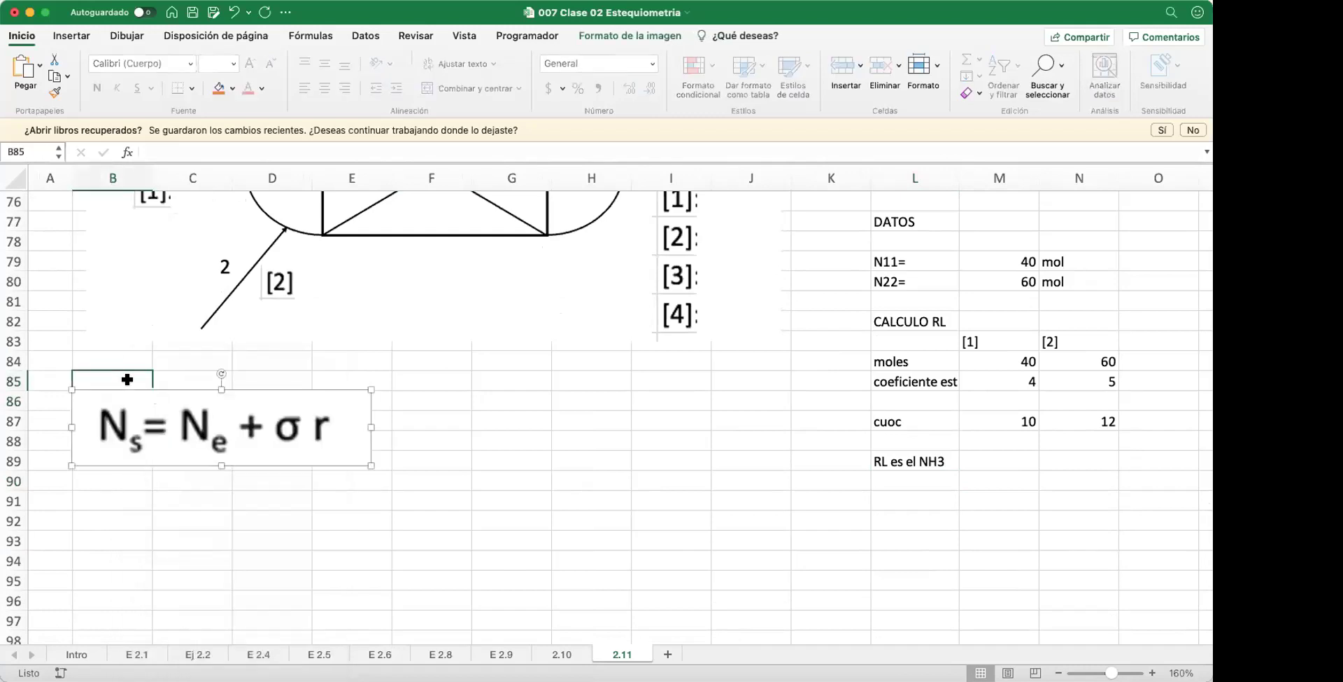
left_click_drag(280, 430, 279, 455)
left_click(111, 376)
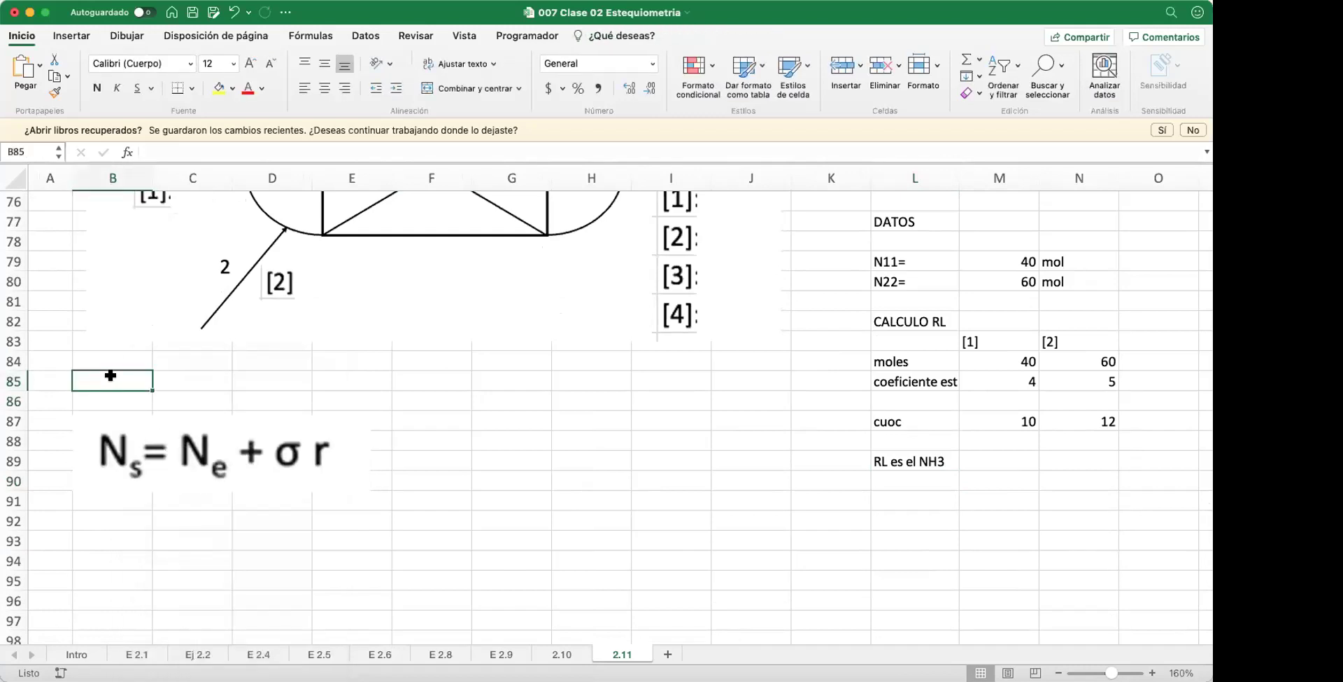
Step: Recheck the stage sequence in Figura 2.2 and the Ejemplo 2.10 statement, ending at the pasted balance equation
scroll(111, 376, "right", 5)
scroll(110, 375, "up", 10)
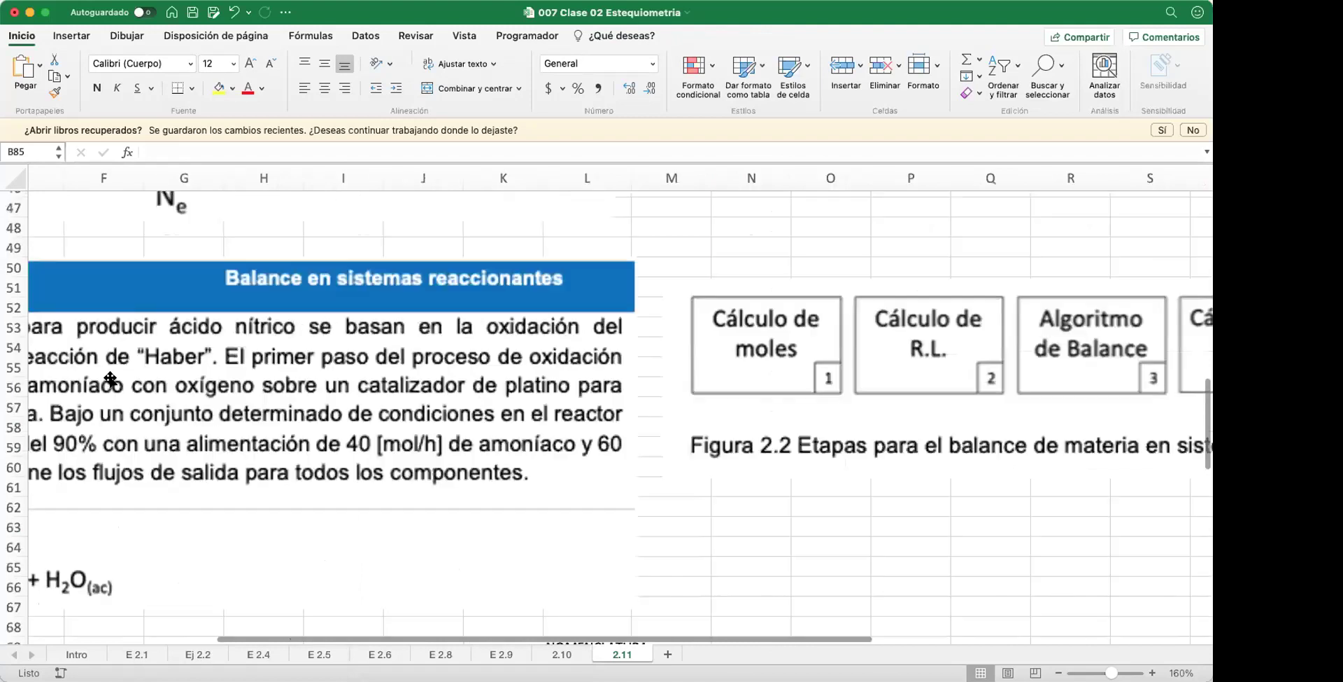
scroll(110, 378, "left", 4)
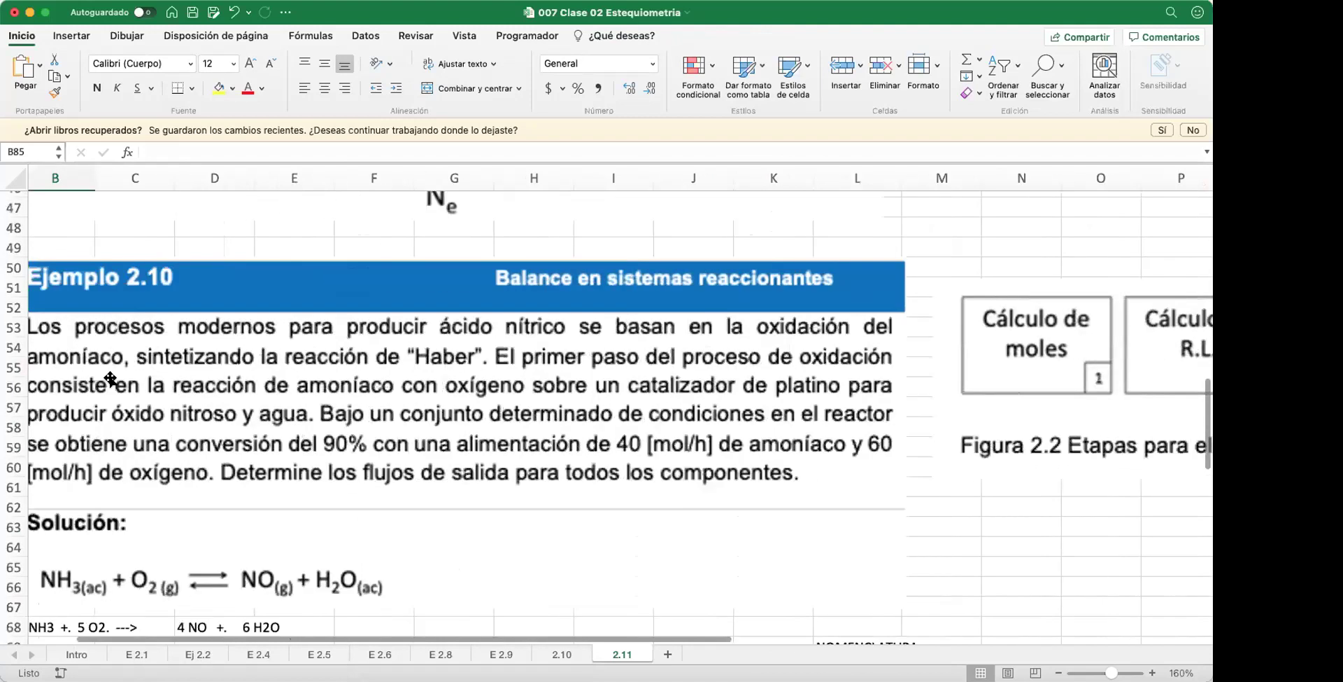
scroll(111, 378, "down", 12)
scroll(111, 379, "left", 1)
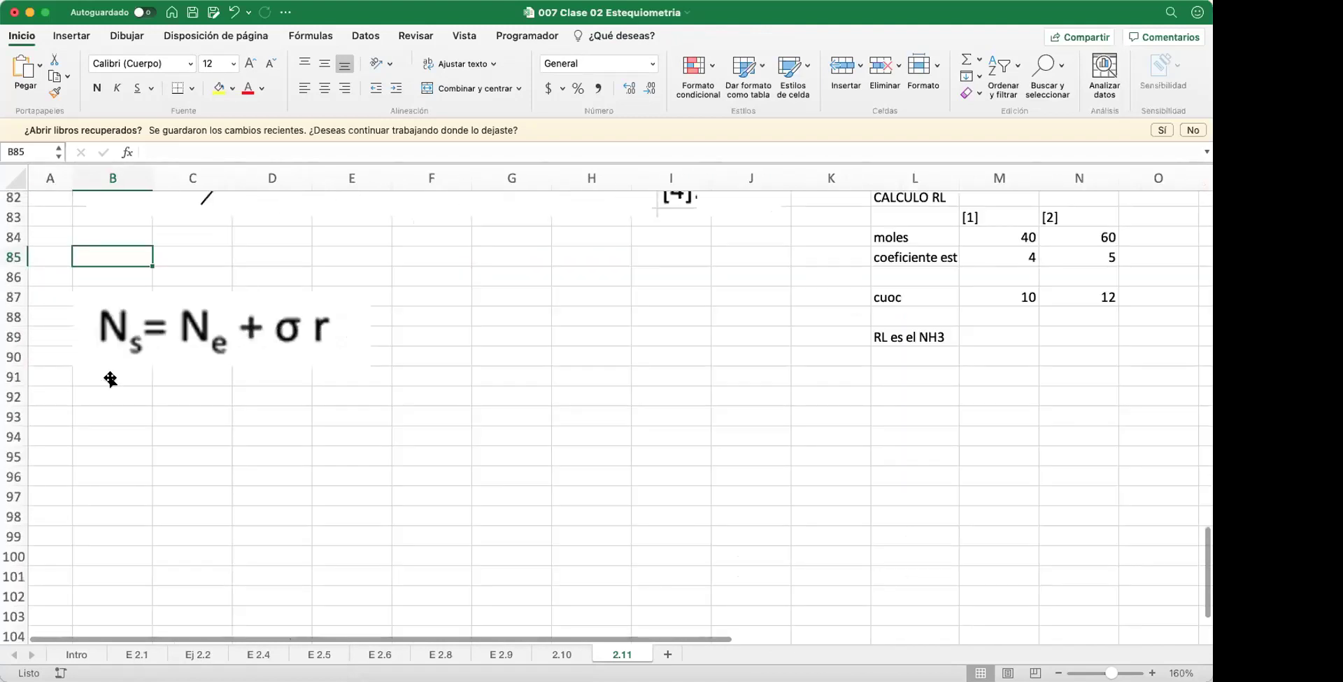
Step: Enter the heading ALGORITMO DE BALANCE in B85 and move the equation picture up beside it
type("ALGORITMO DE BALANCE")
key("Return")
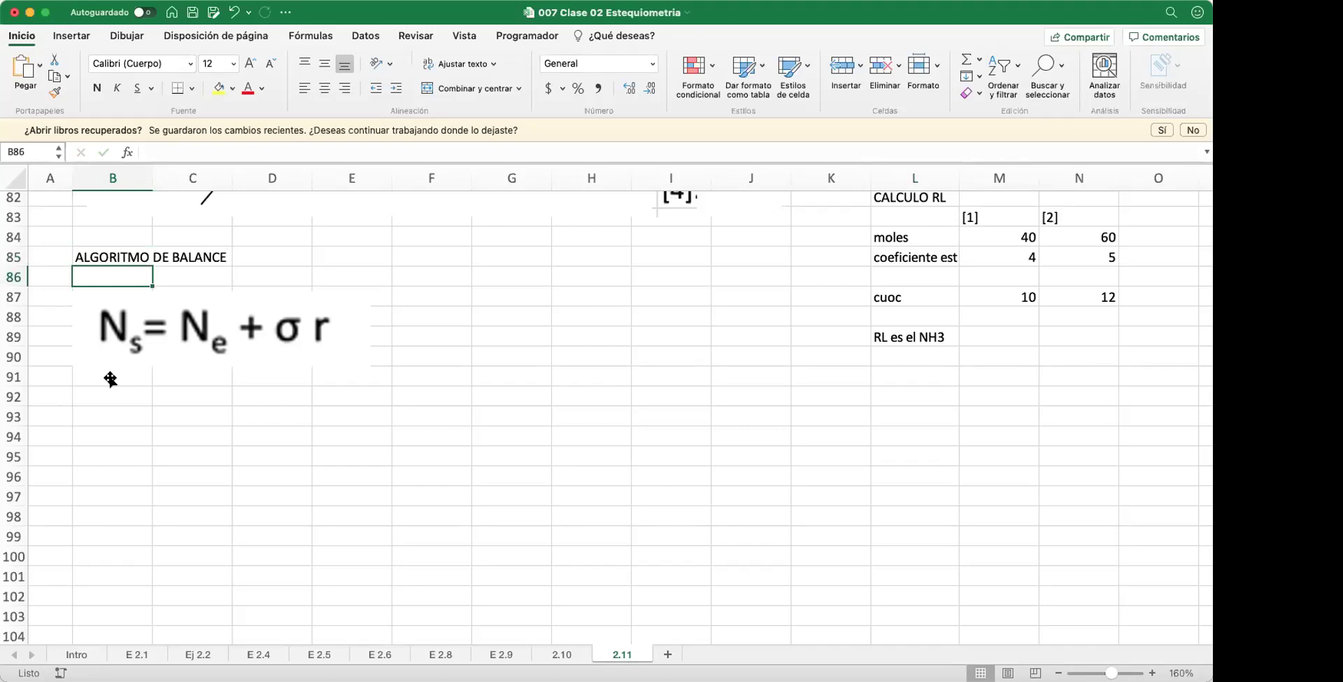
left_click_drag(217, 347, 394, 296)
Step: Label B90 as "B al [1]:" to start the balance of component [1] below the heading
left_click(105, 355)
scroll(186, 399, "up", 5)
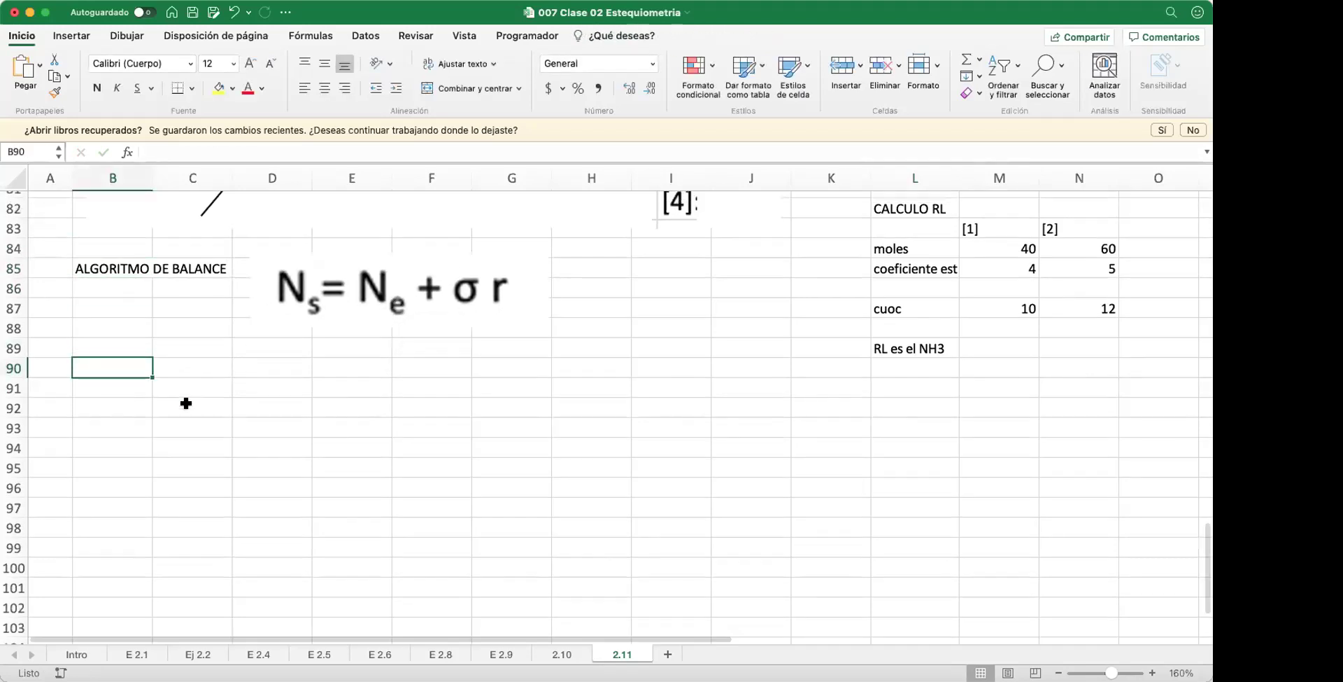
scroll(185, 402, "up", 5)
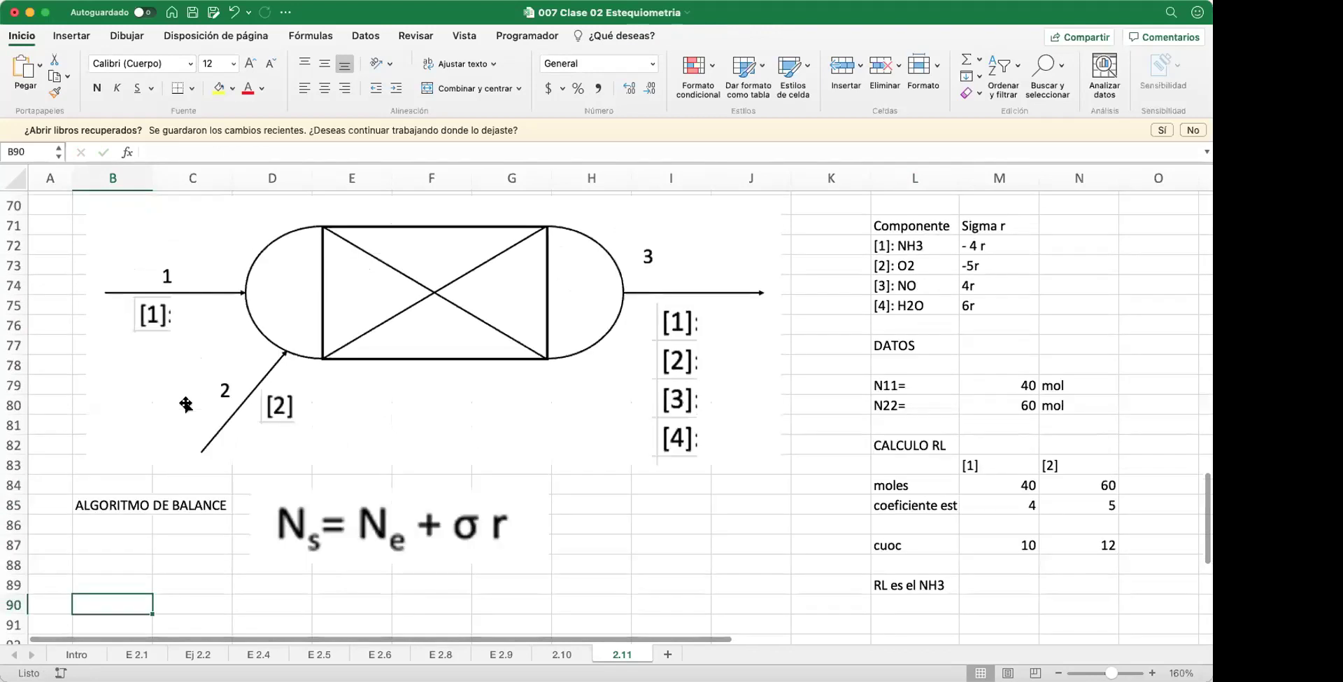
scroll(186, 404, "up", 2)
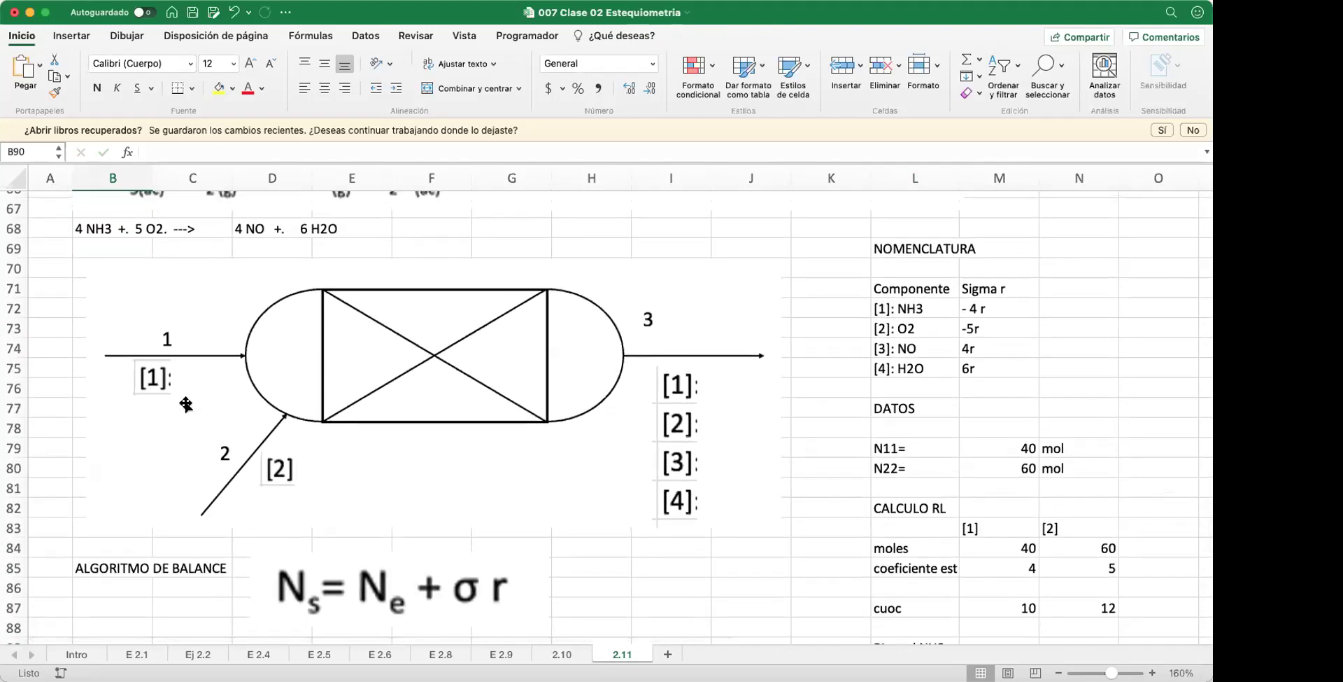
scroll(185, 404, "down", 5)
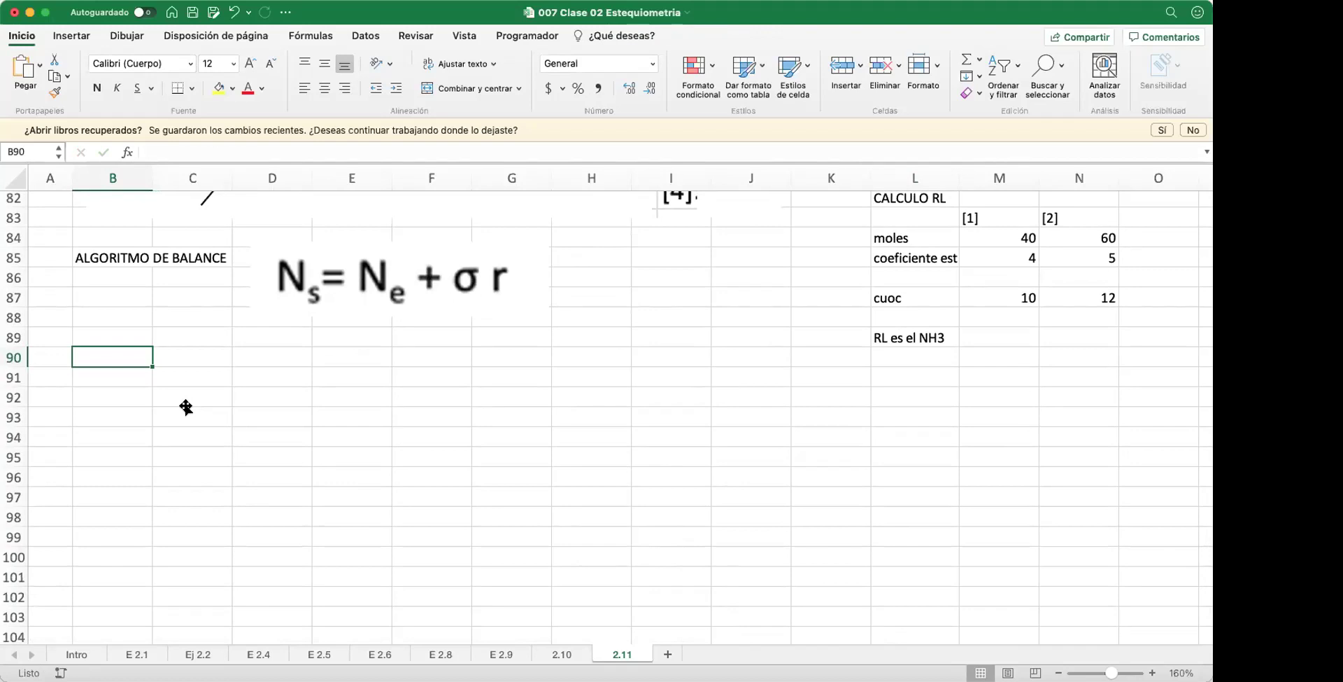
type("B al ")
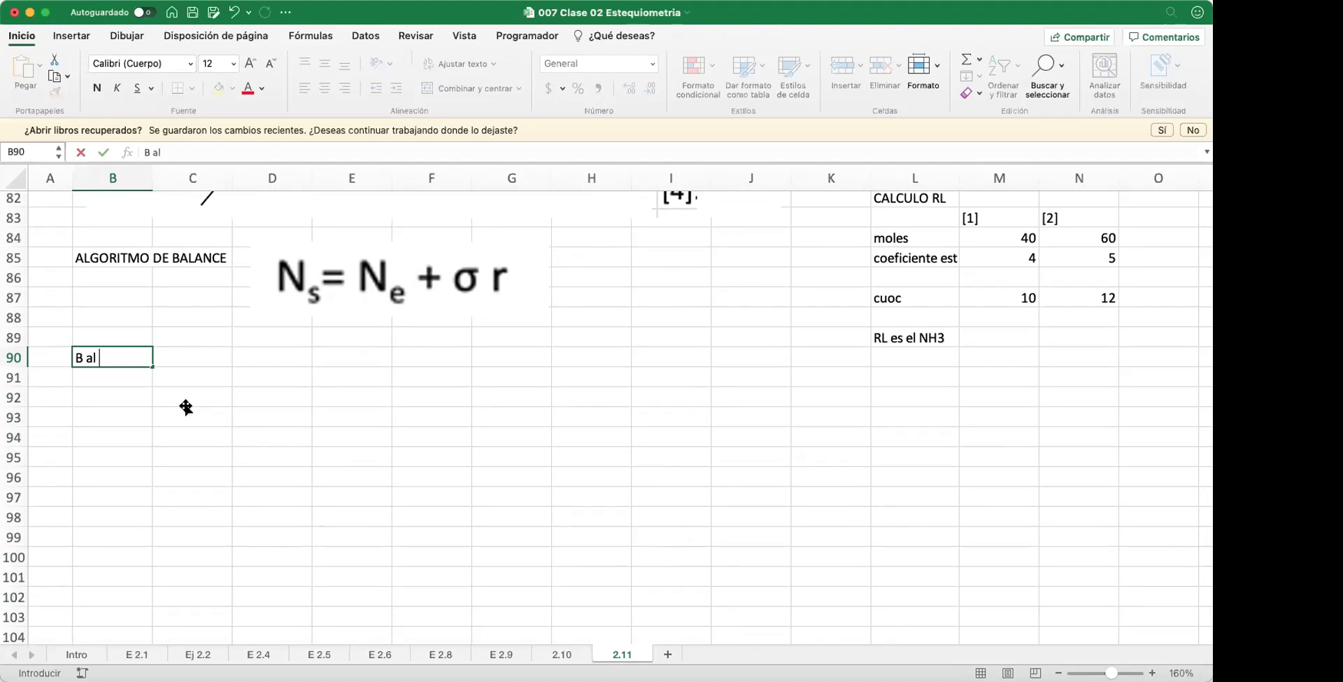
type("[1]:")
key("Return")
Step: Write the component [1] balance in C90 as N13 = N11 - 4r, taking the sigma r term from the nomenclature table
left_click(198, 360)
scroll(243, 399, "up", 1)
scroll(243, 398, "up", 5)
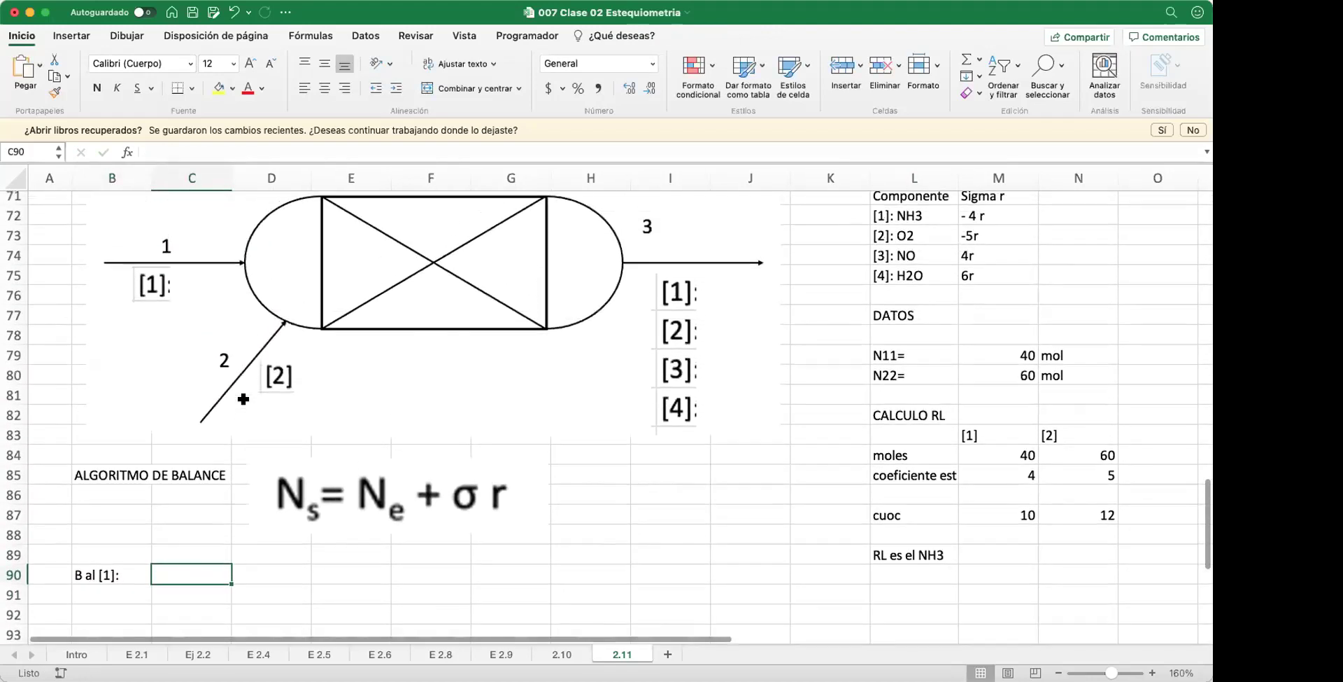
scroll(245, 400, "up", 2)
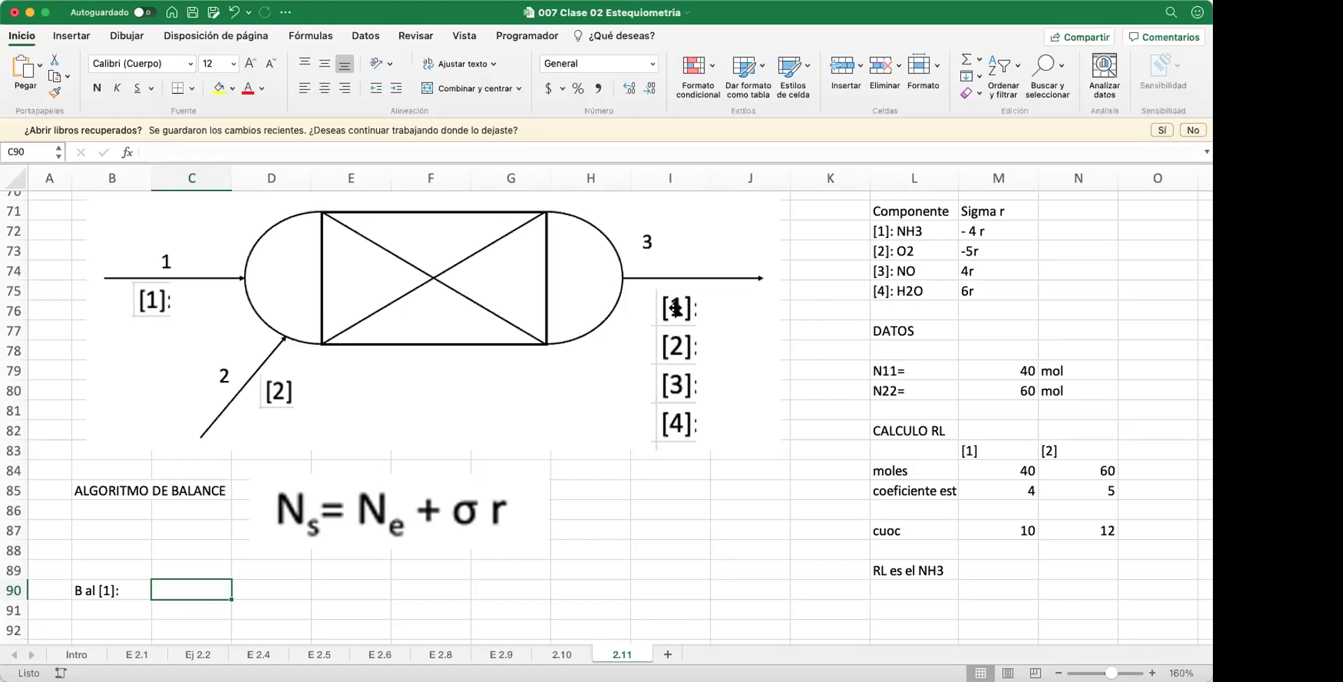
type("N1")
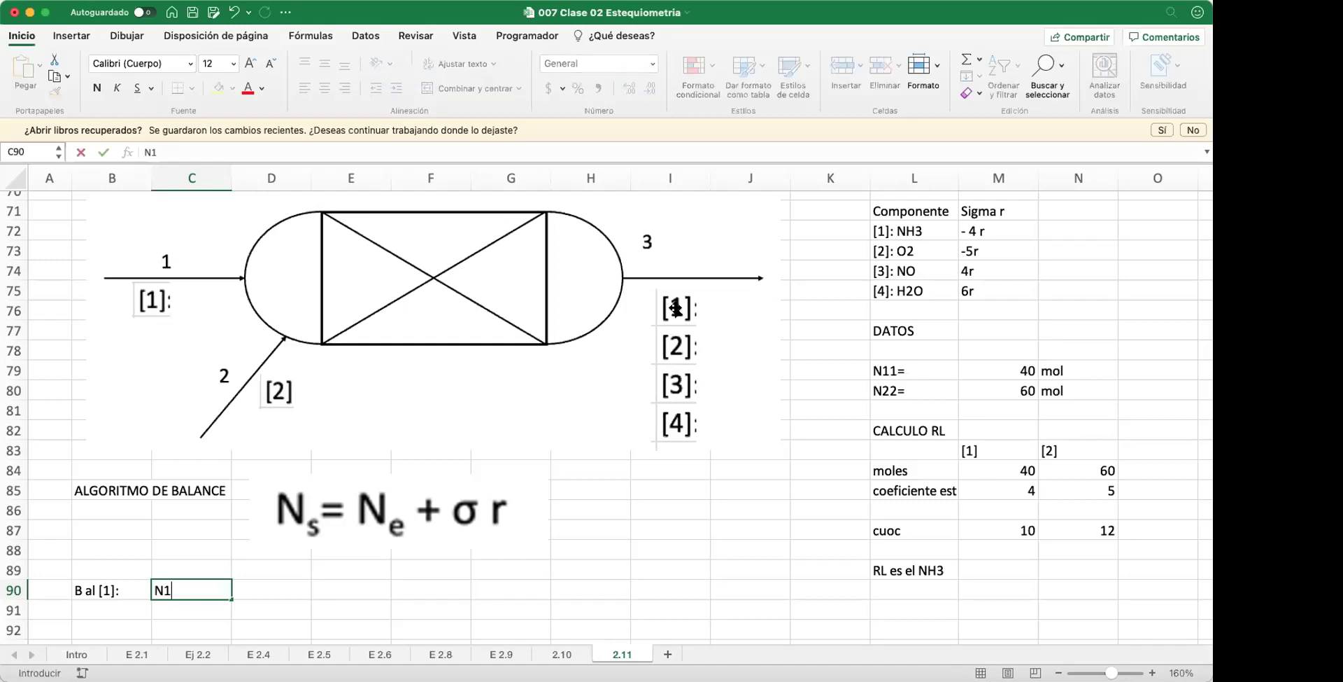
type("3 =")
scroll(672, 308, "down", 1)
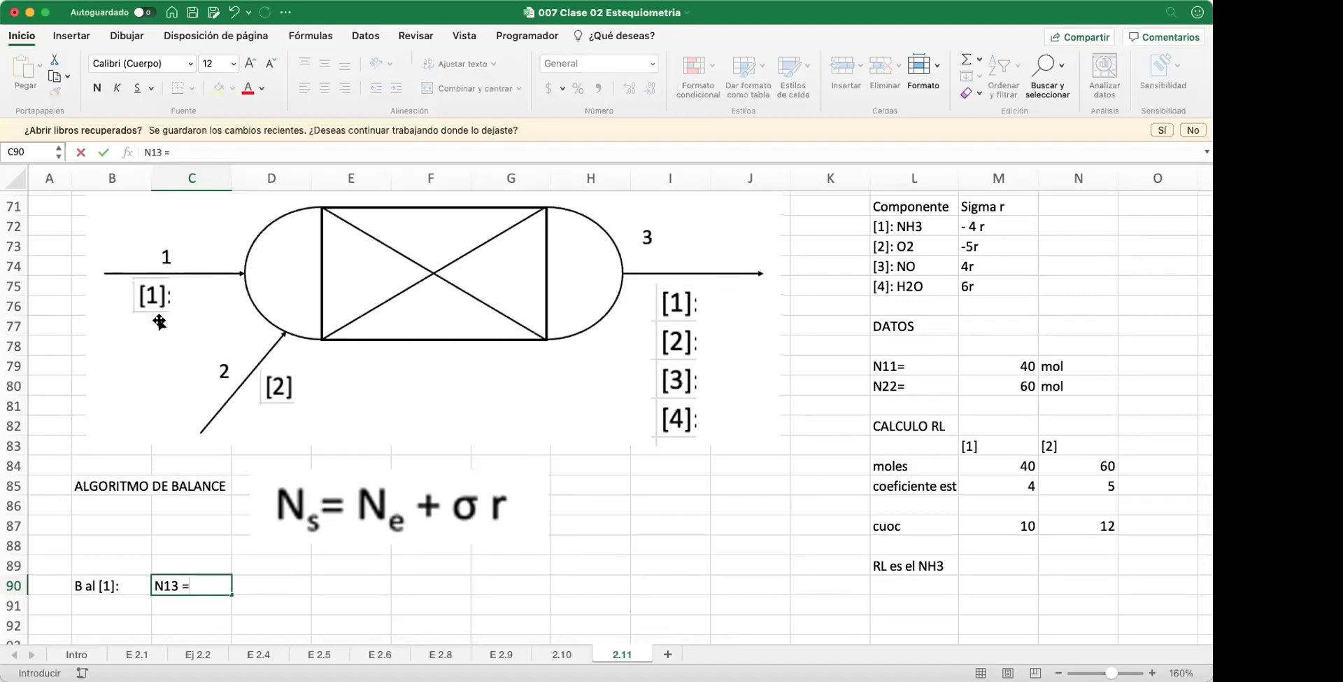
type("N11")
scroll(969, 233, "up", 3)
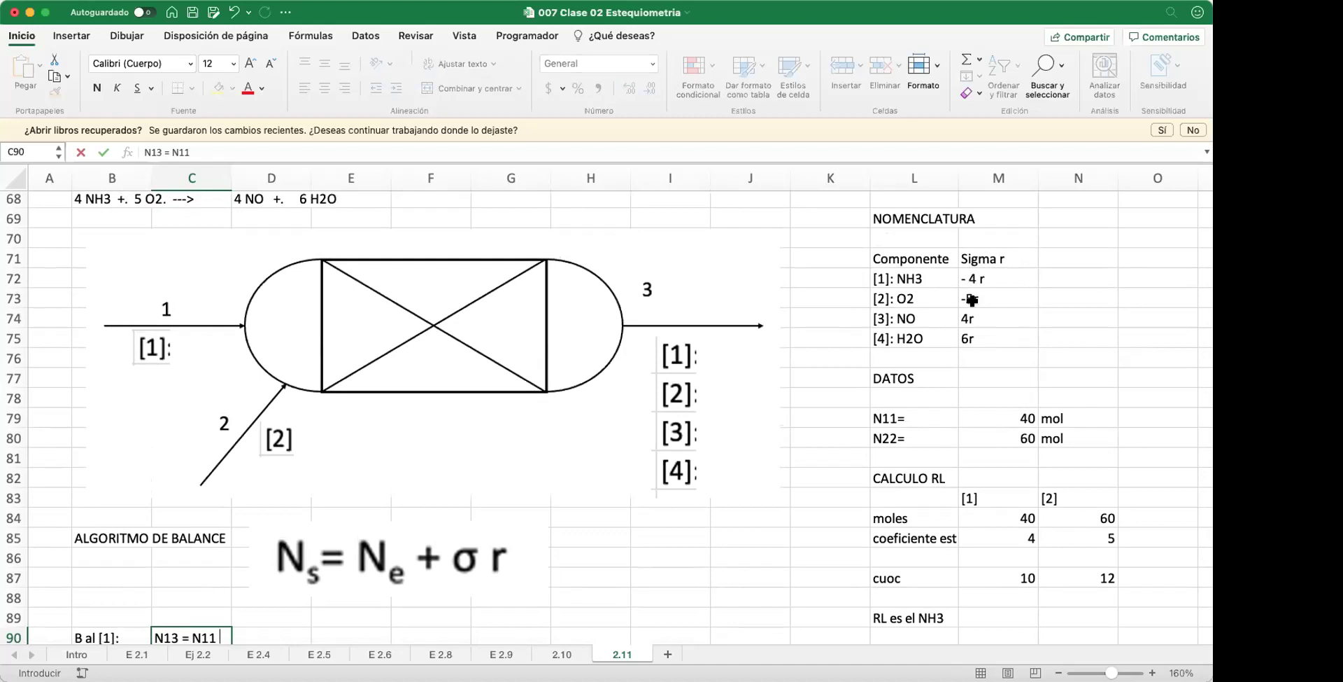
scroll(485, 506, "down", 3)
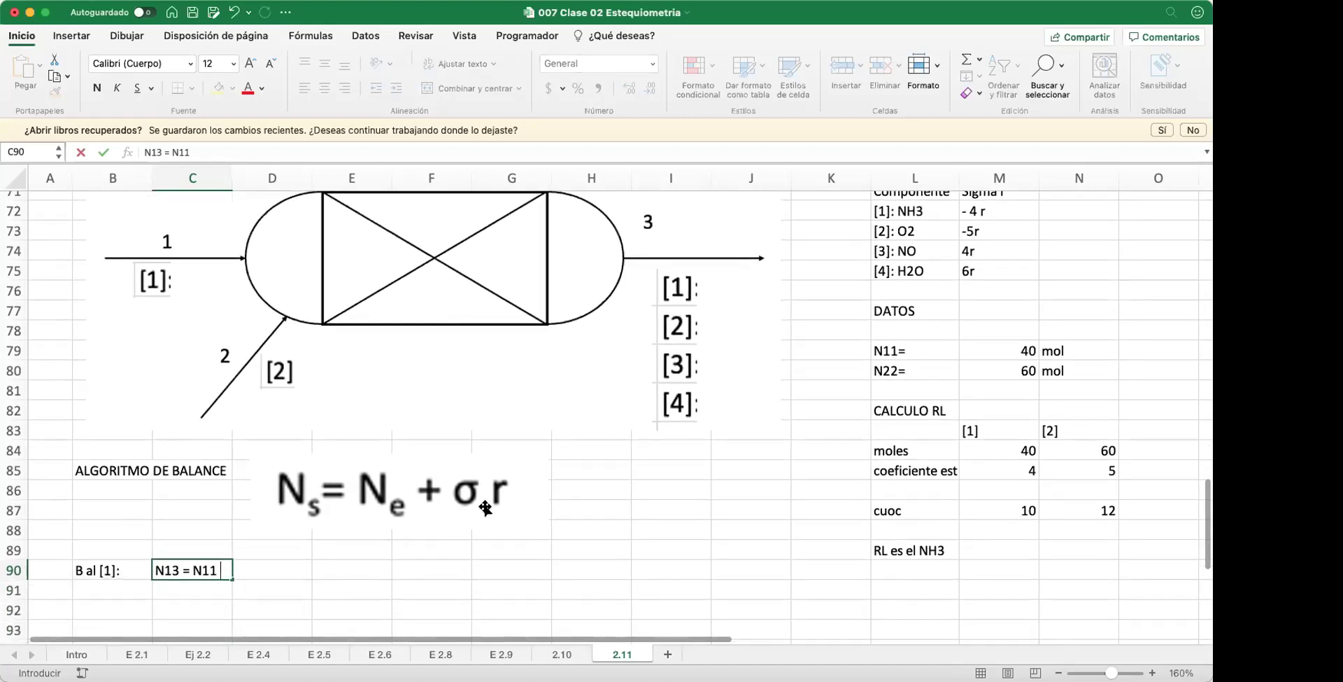
type("- 4f")
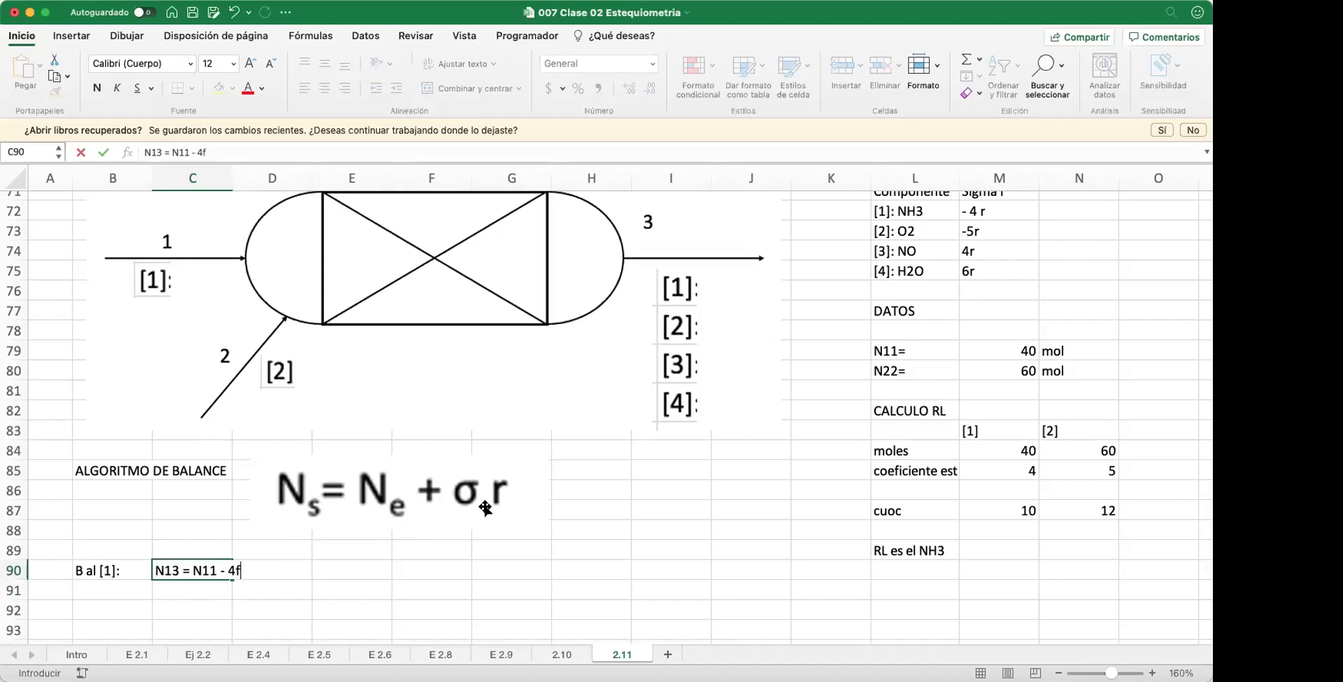
key("BackSpace")
type("r")
key("Tab")
Step: Format E90 as text and number the first balance equation (1) there
key("Tab")
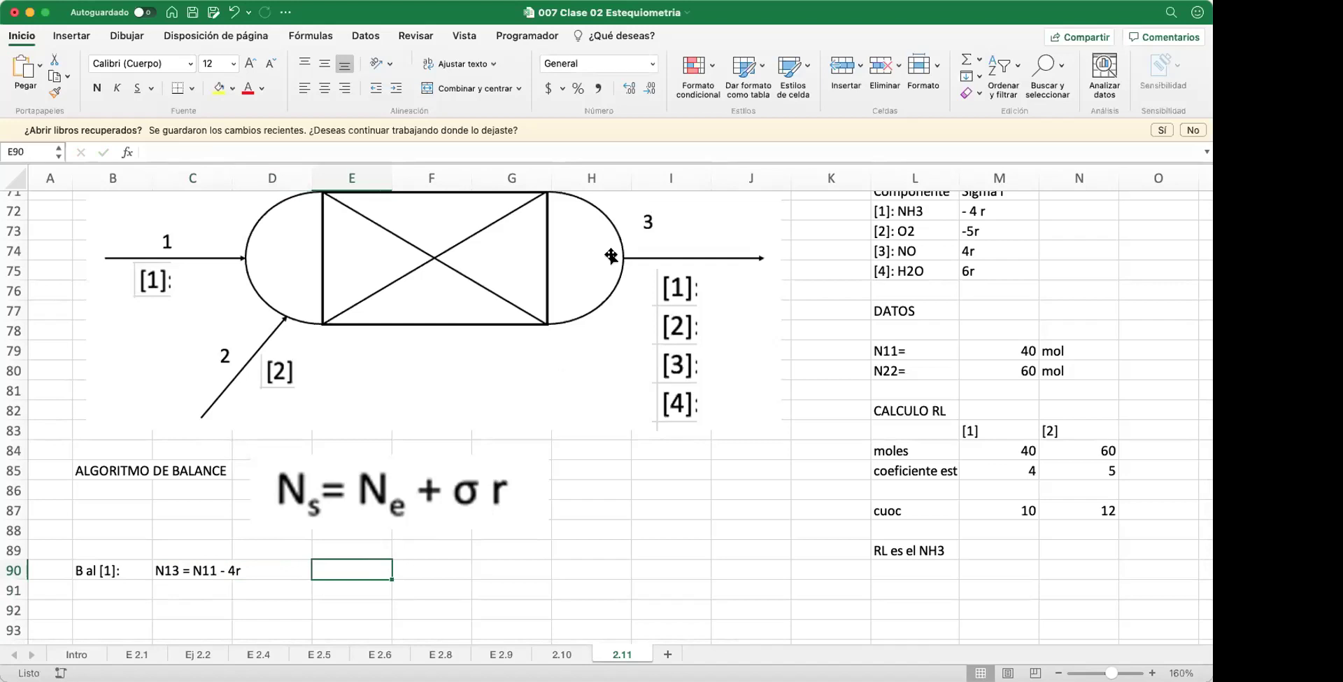
left_click(647, 63)
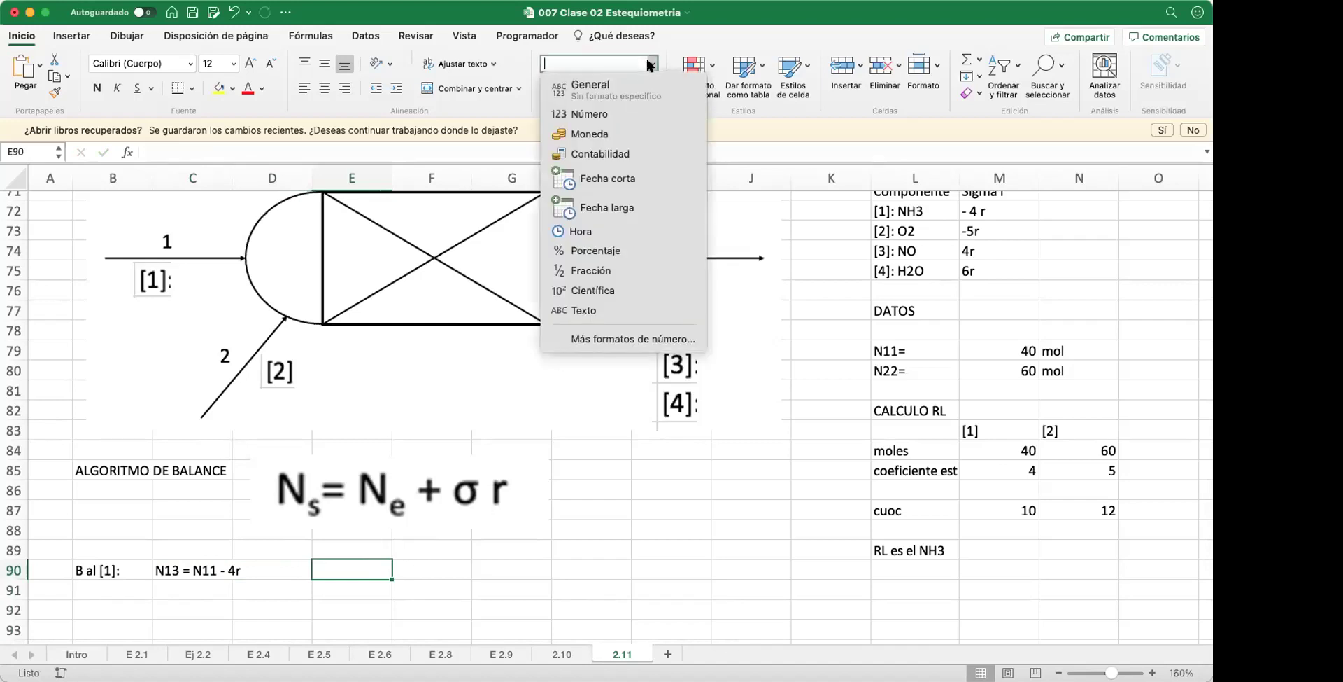
left_click(628, 308)
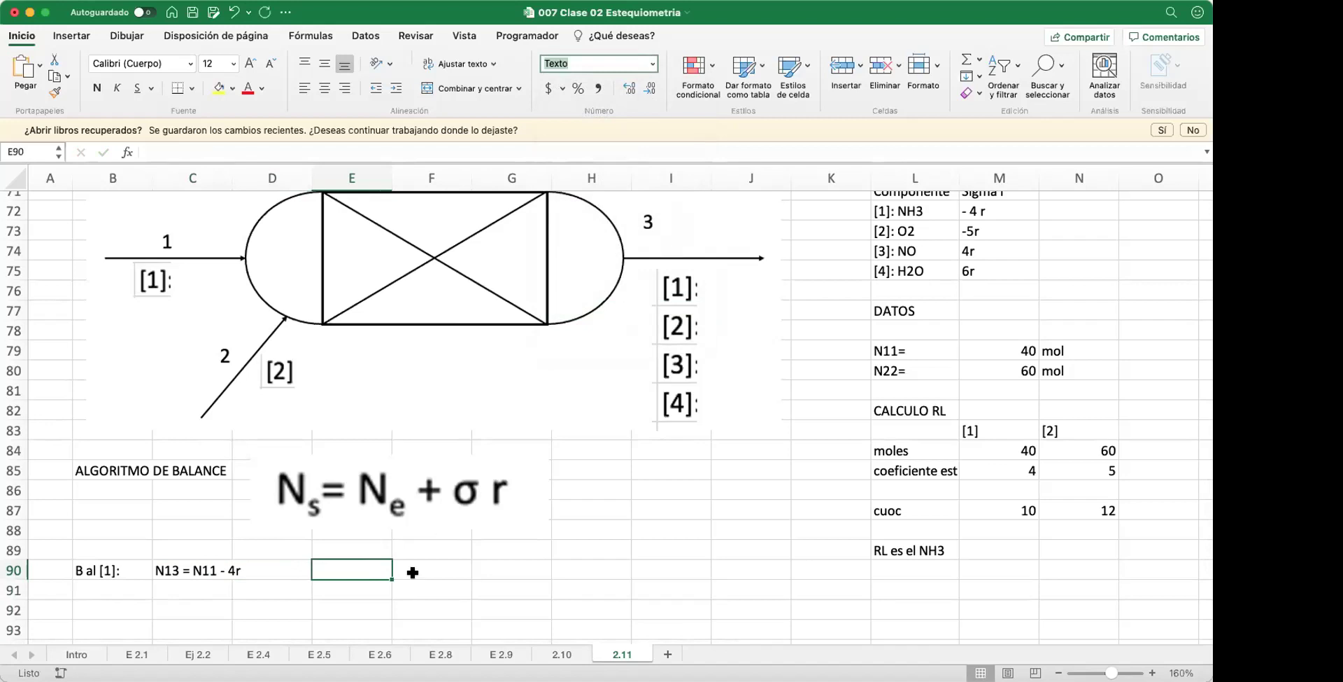
type("(1)")
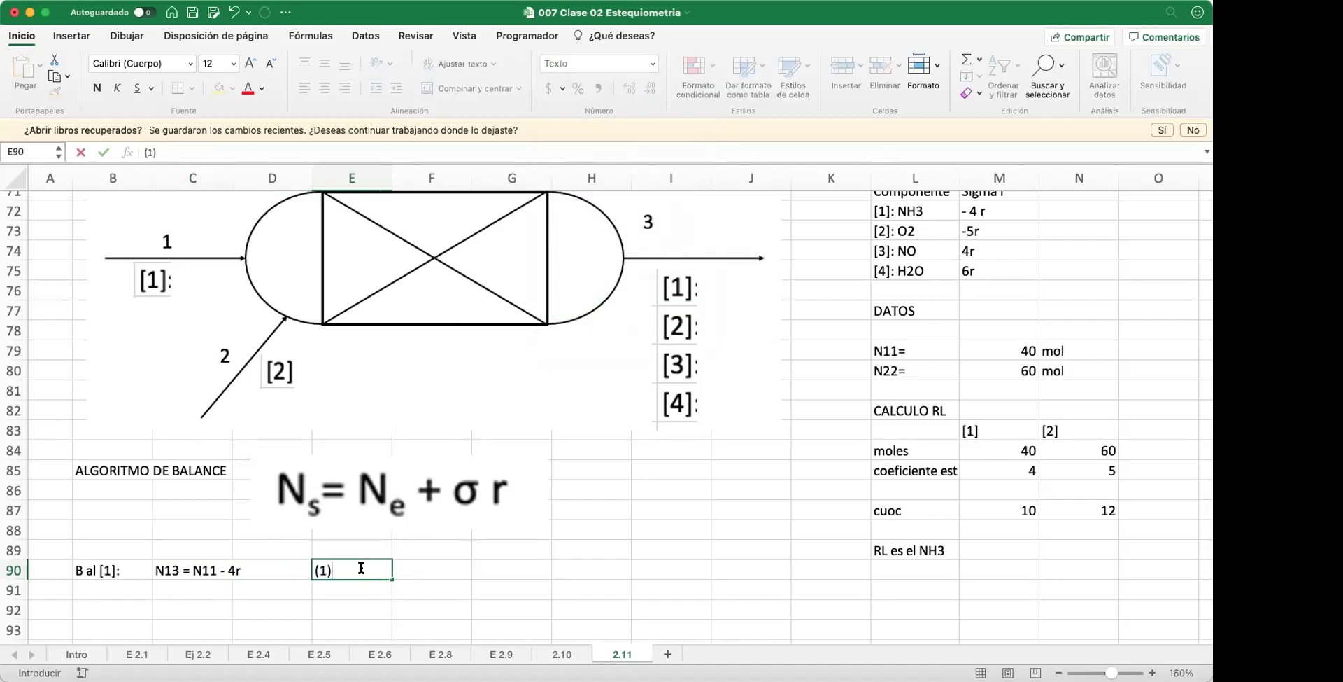
key("Return")
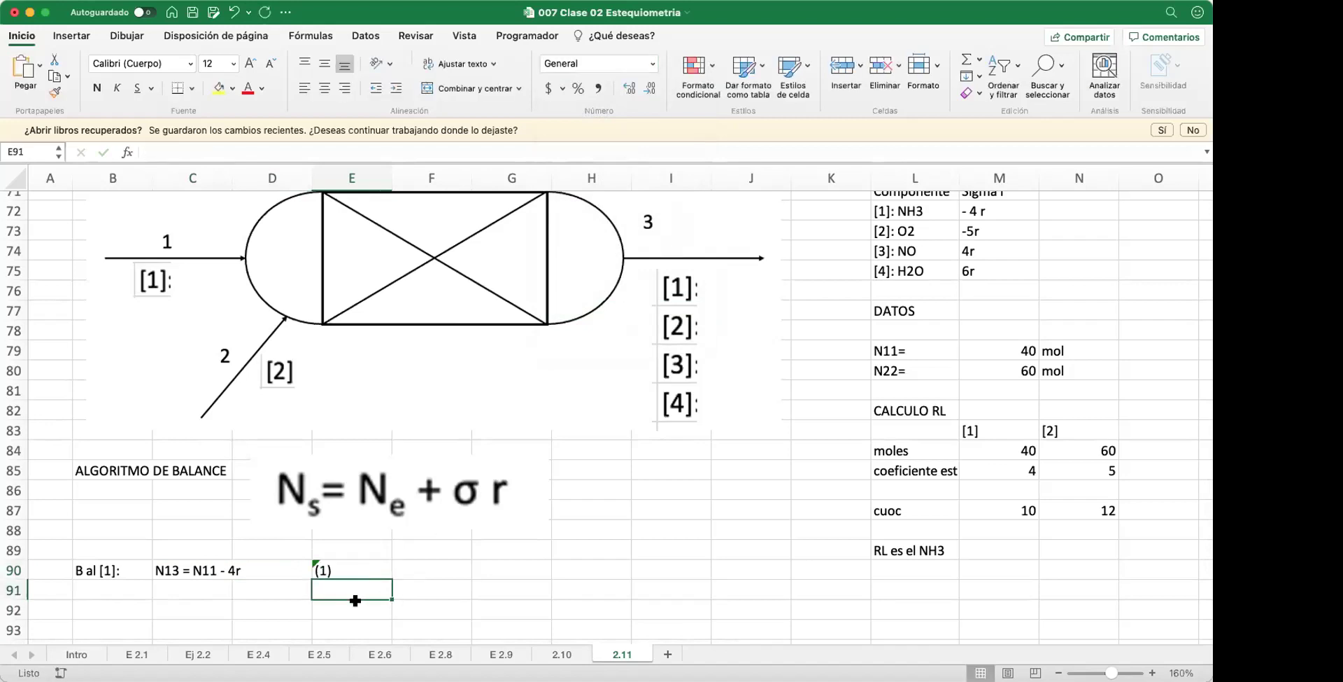
Step: Format cells E91 to E93 as text for the remaining equation numbers
left_click_drag(362, 586, 360, 628)
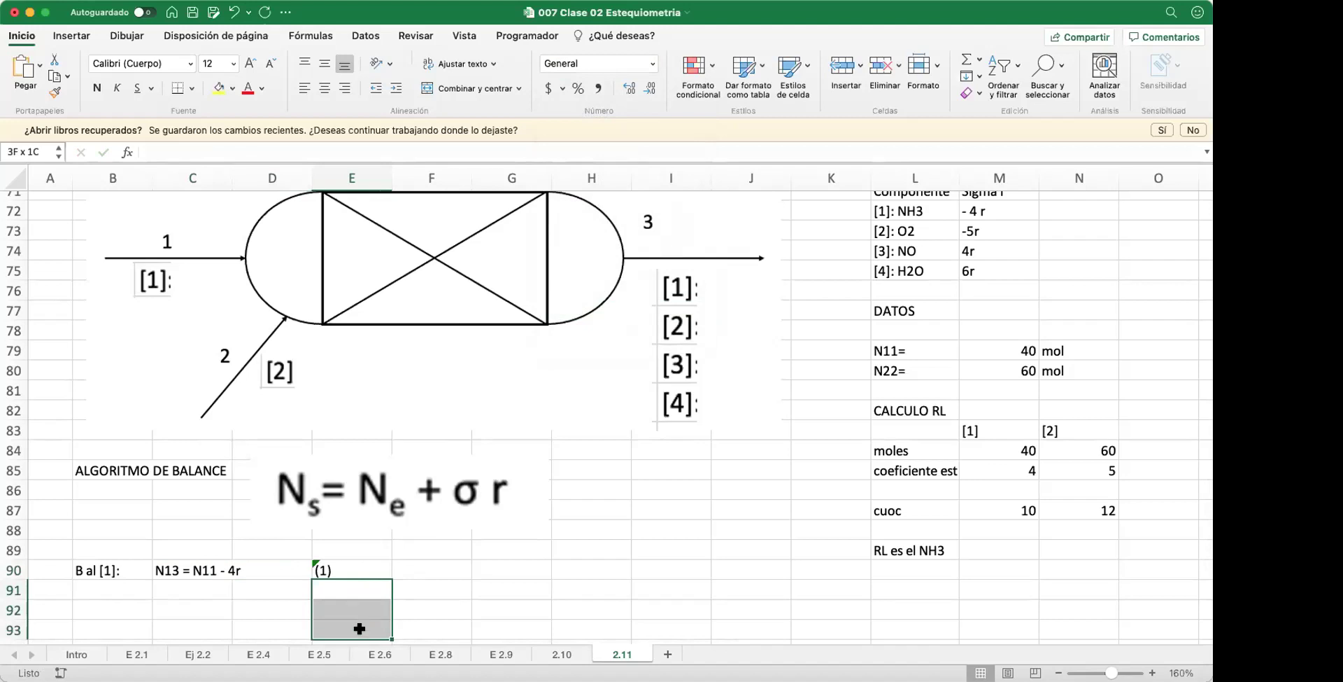
left_click(647, 64)
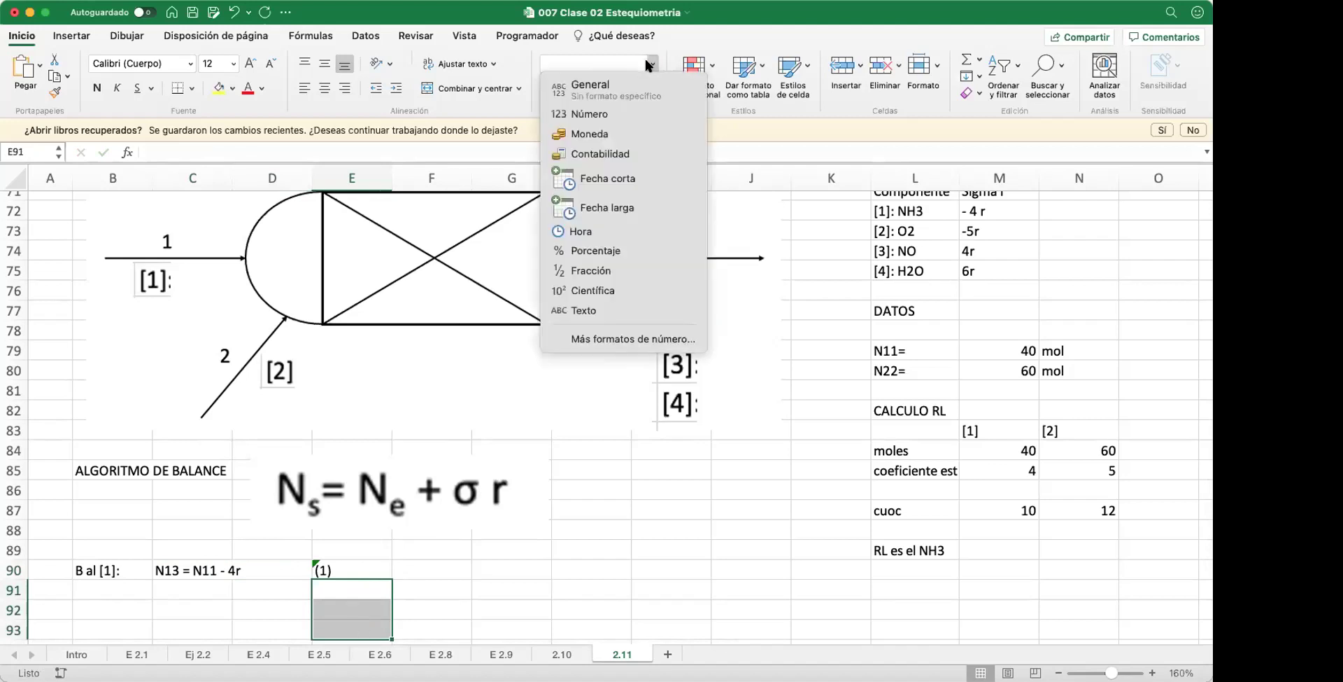
left_click(608, 309)
left_click(479, 585)
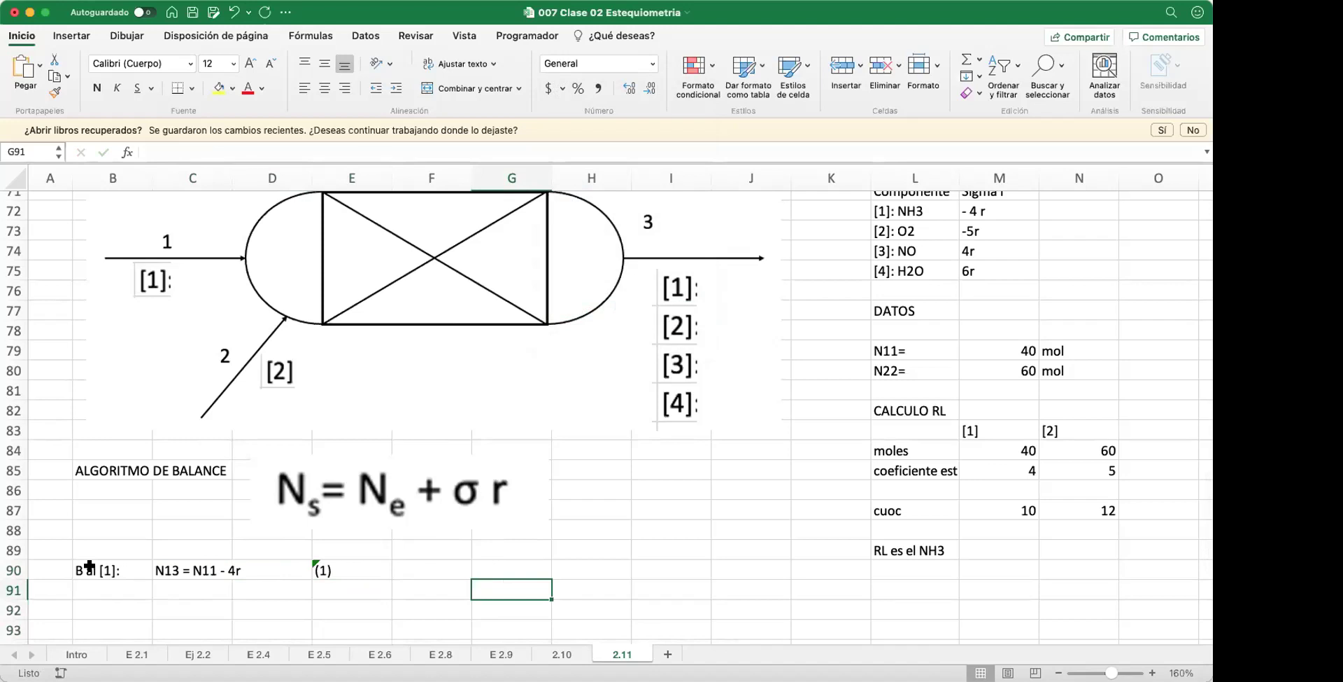
Step: Label B91 as "B al [2]:" for the balance of component [2]
left_click(121, 598)
left_click(119, 590)
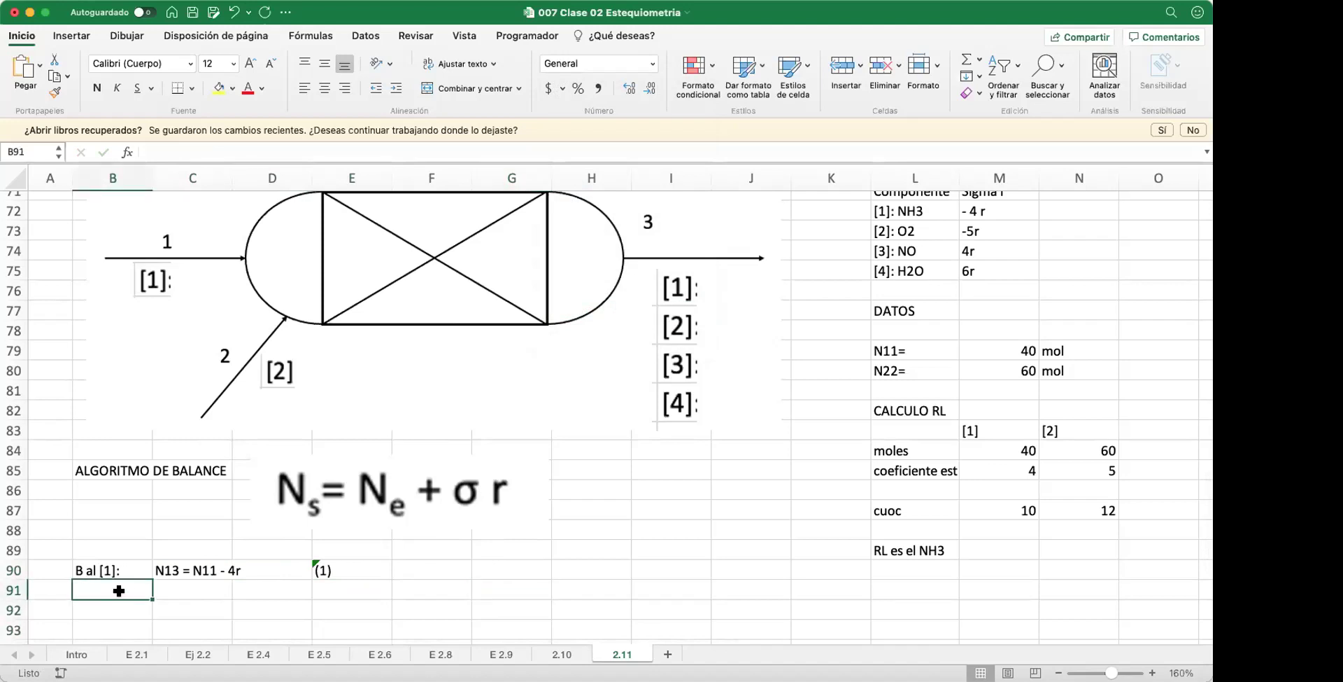
type("B al ")
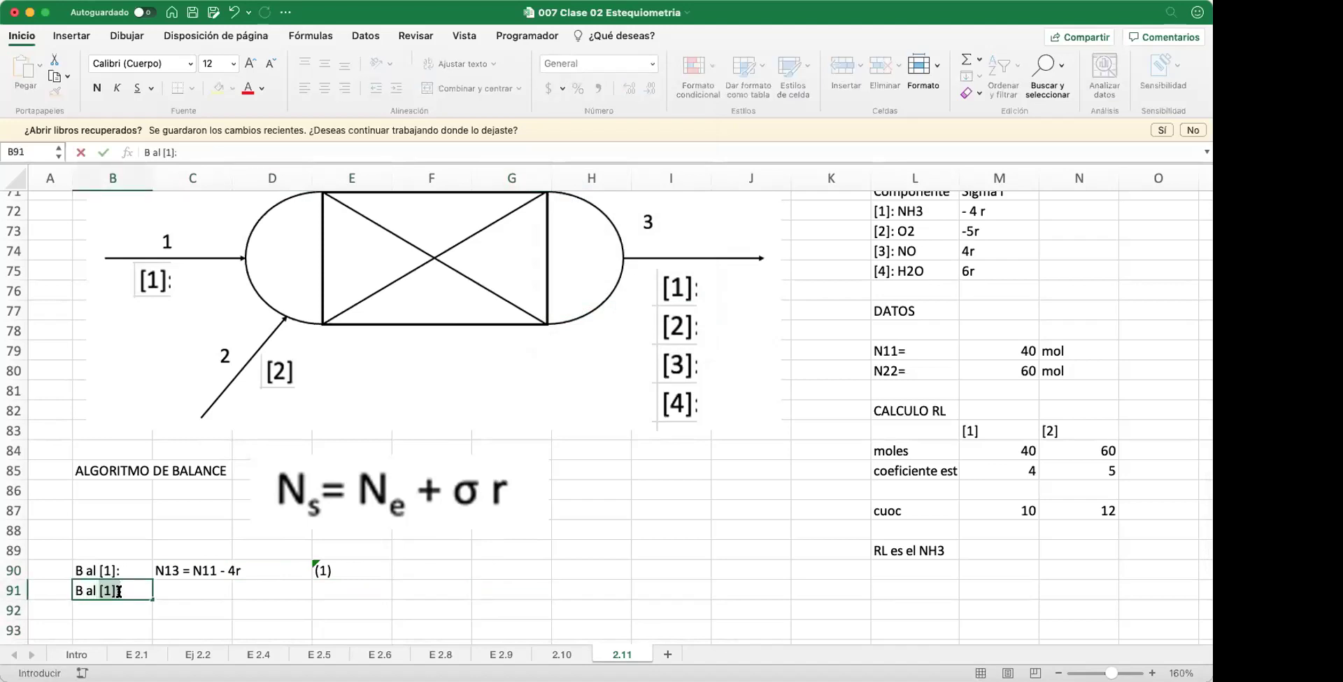
type("[2]:")
key("Tab")
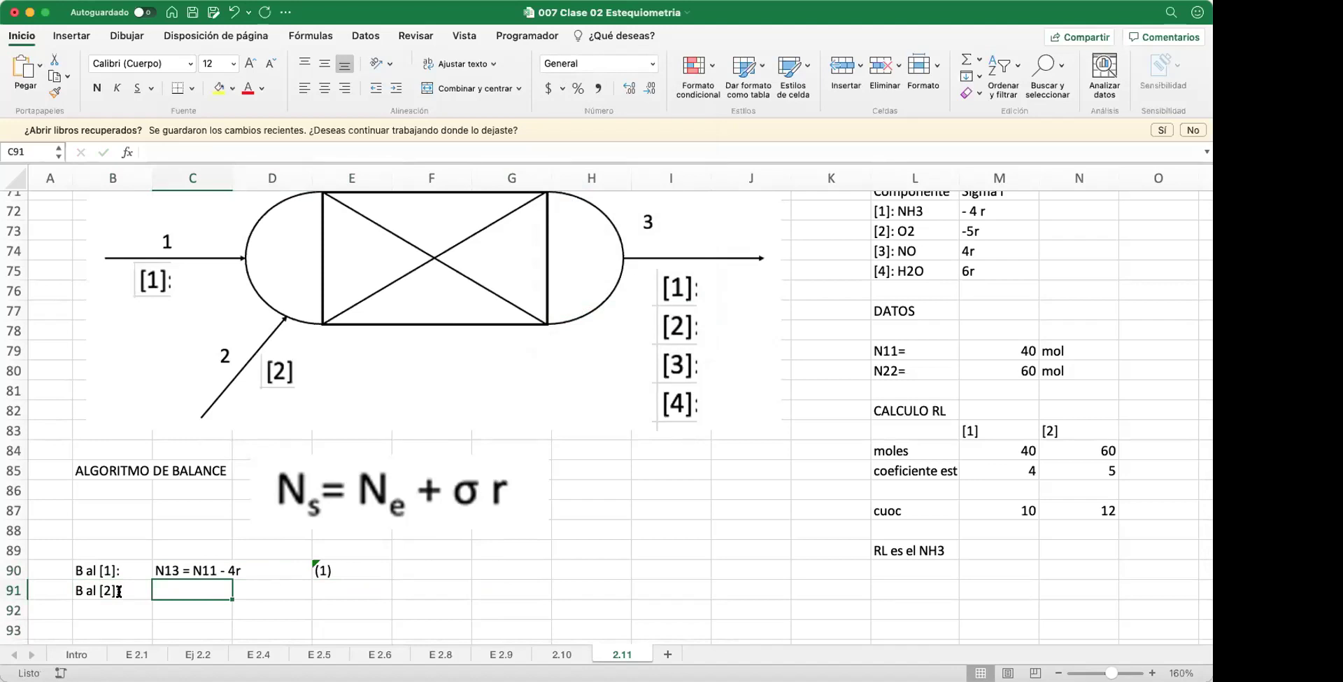
Step: Write the component [2] balance in C91 as N23= N22 - 5r, based on the reactor diagram and the nomenclature table
type("N2")
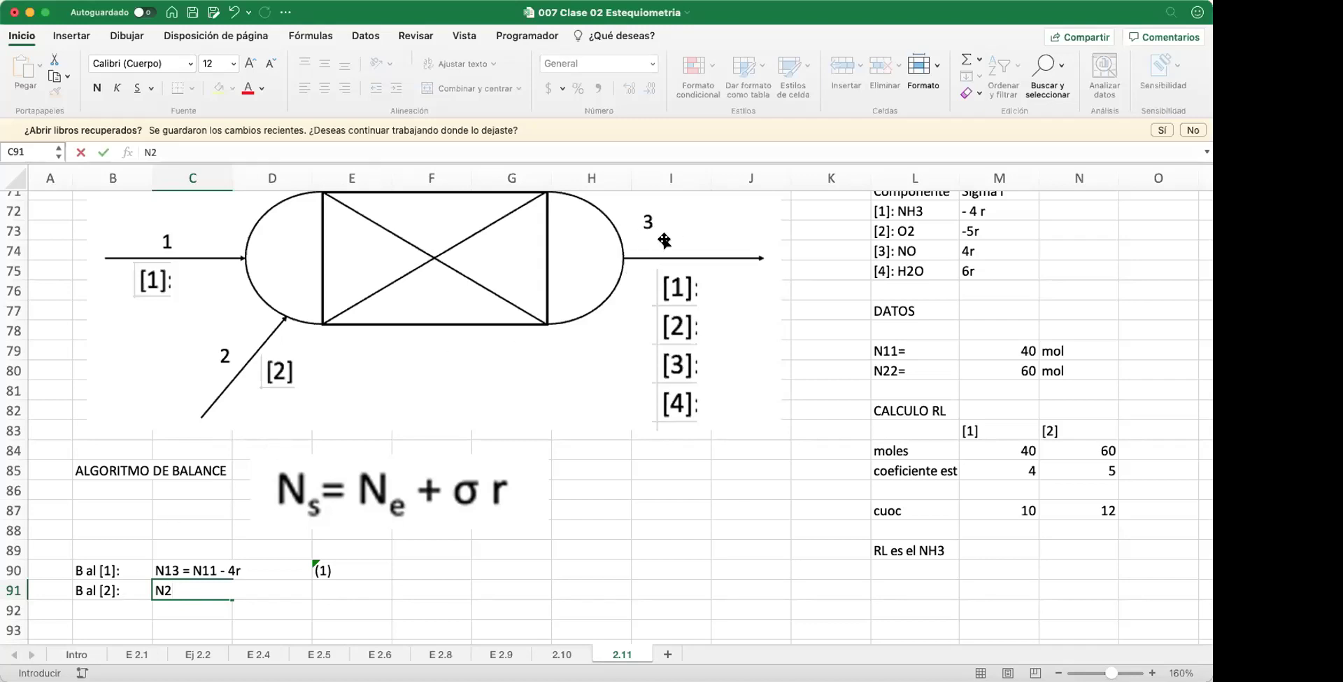
type("3=")
scroll(664, 240, "down", 5)
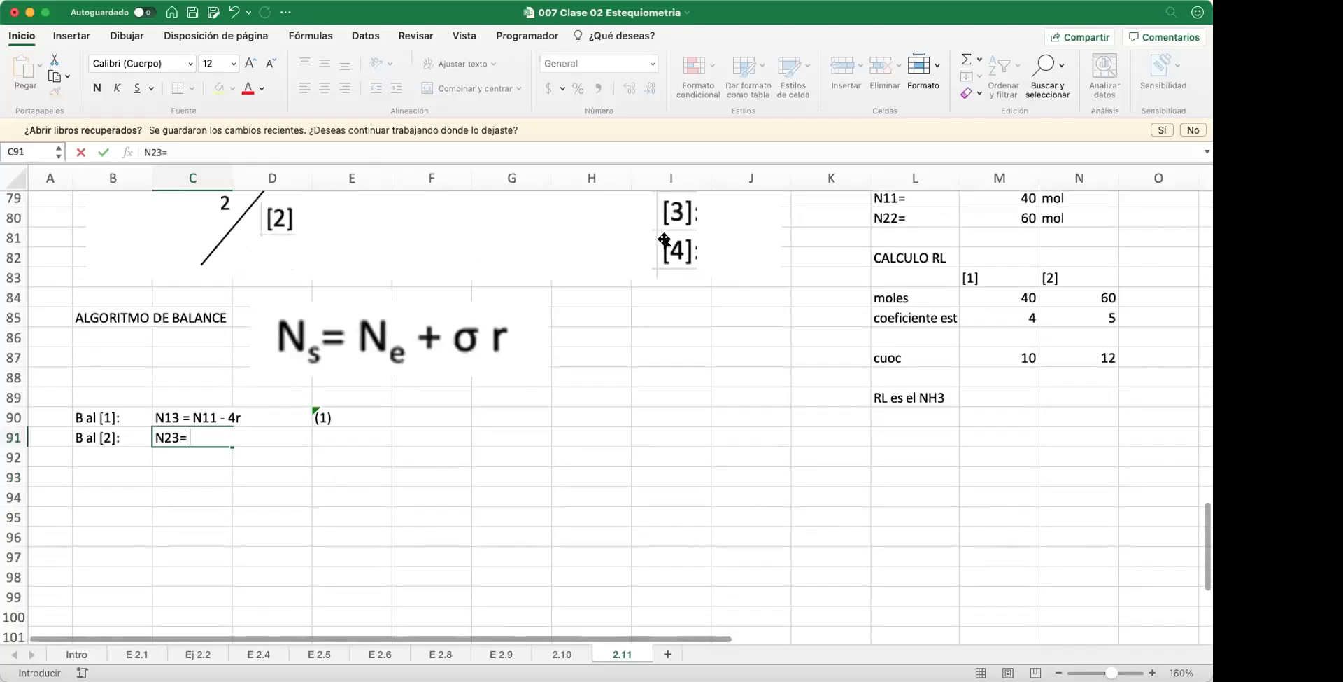
scroll(425, 296, "up", 3)
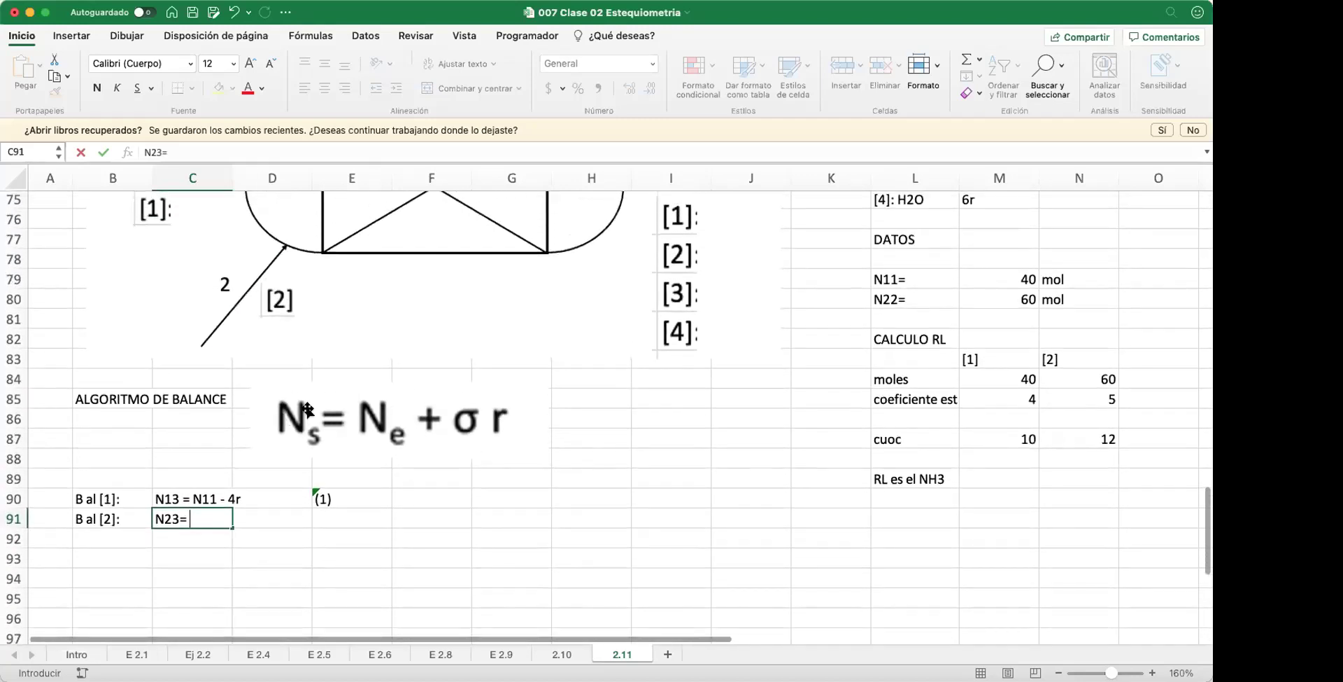
scroll(310, 412, "up", 2)
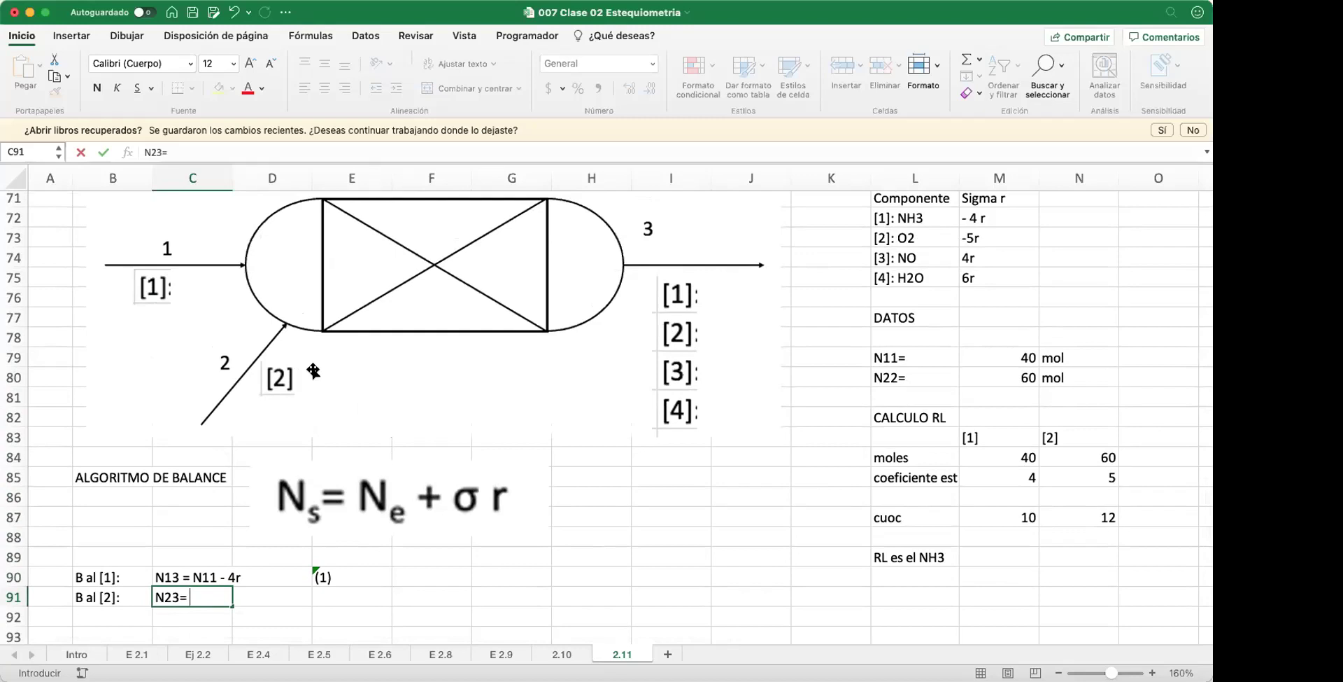
type("N22")
type("- 5r")
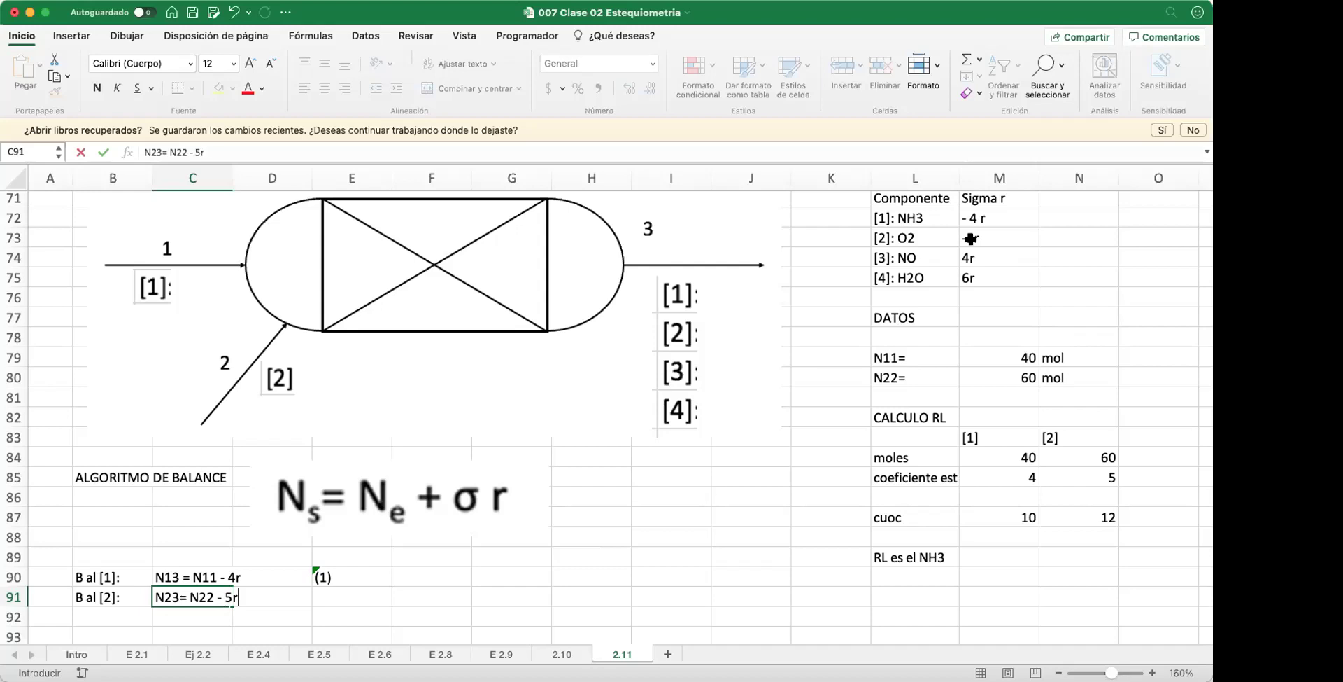
key("Tab")
Step: Number the component [2] balance equation (2) in E91
key("Tab")
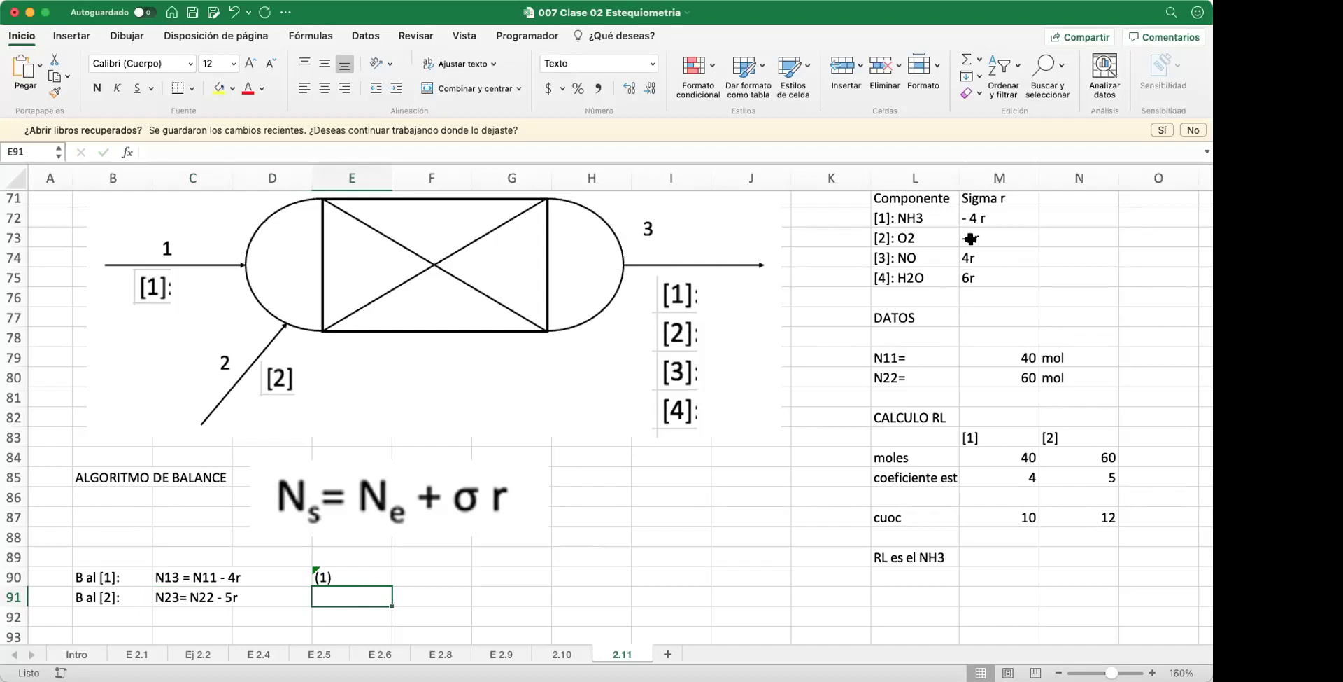
type("(2)")
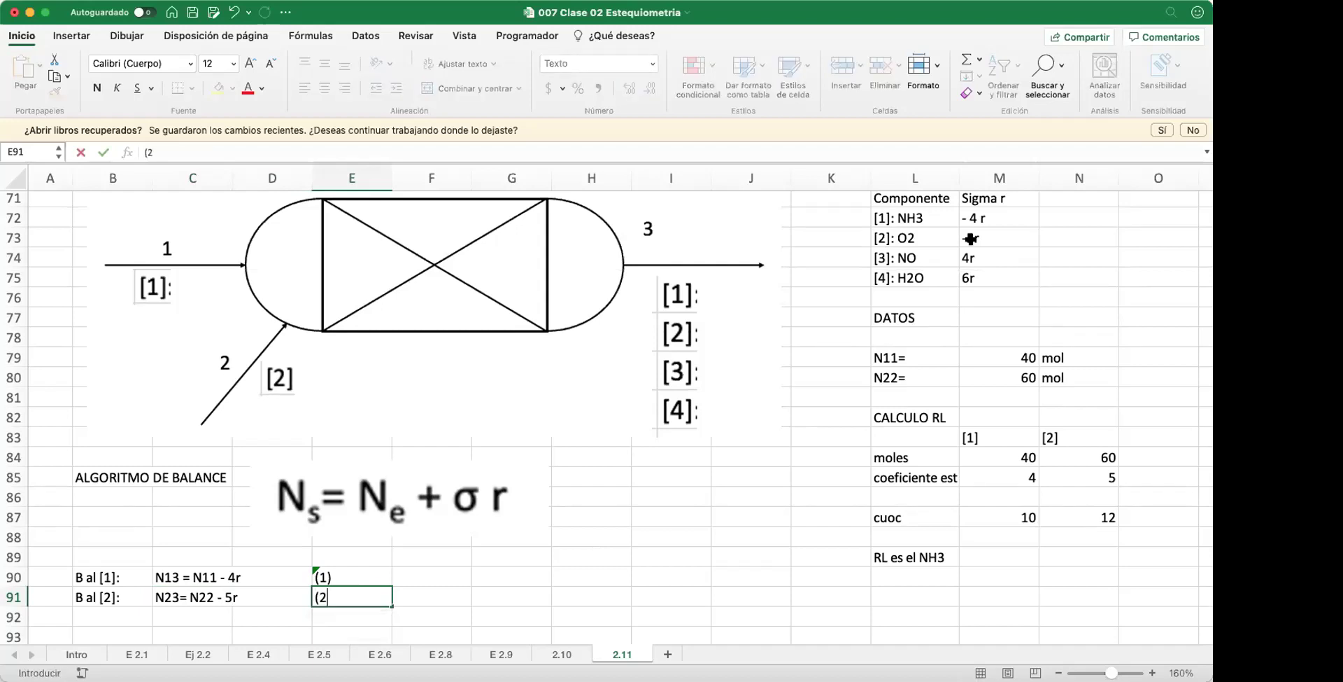
key("Return")
Step: Label B92 as "B al [3]:" for the balance of component [3]
key("Left")
key("Left")
key("Left")
type("B al ")
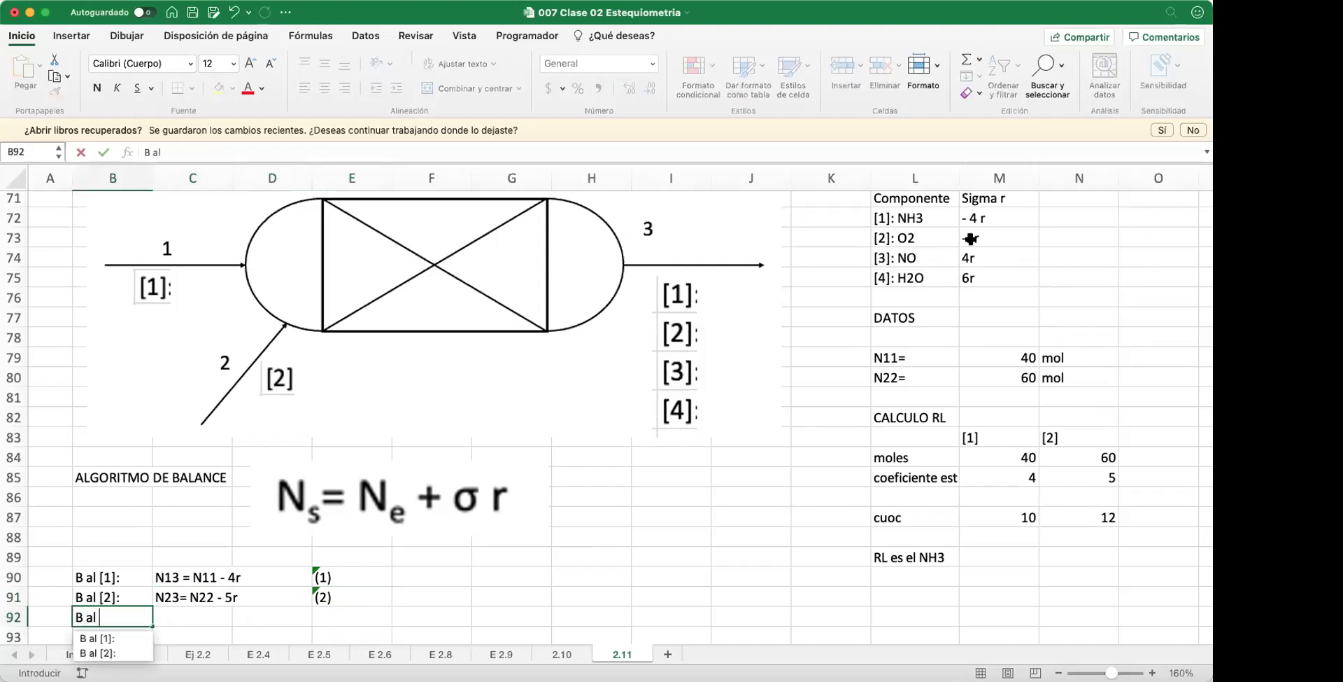
type("[3")
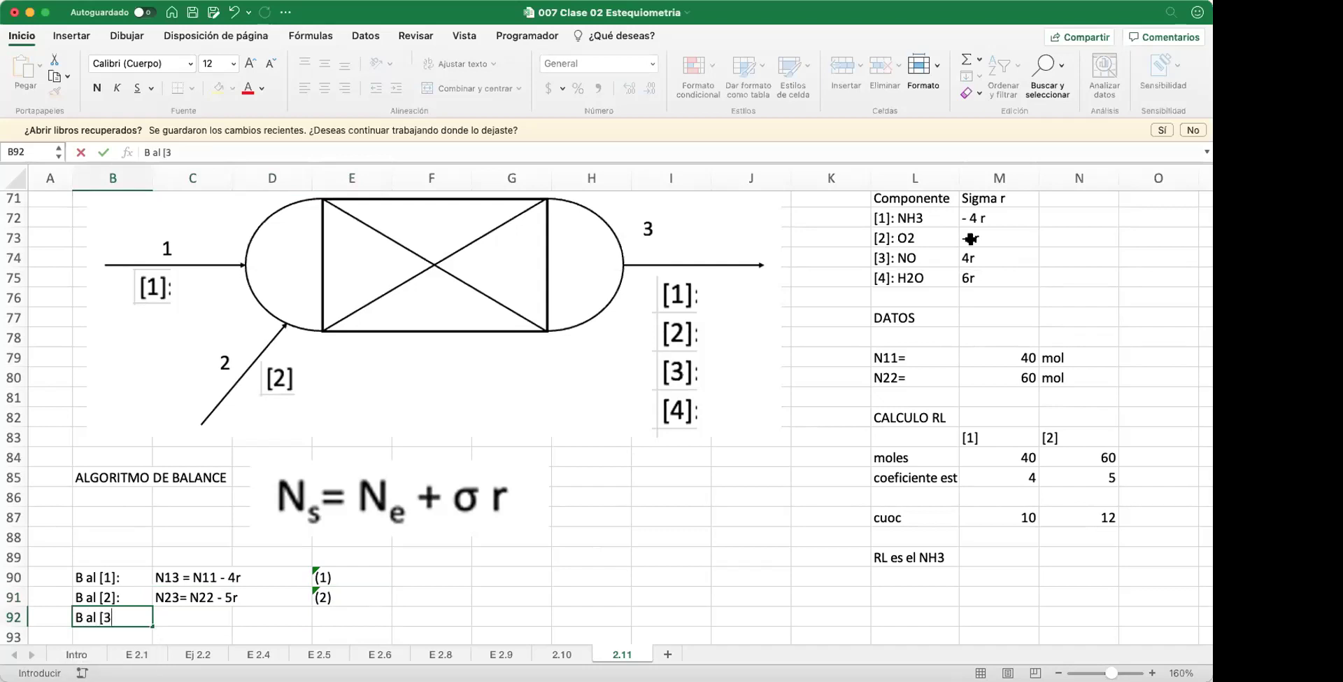
type("]:")
key("Tab")
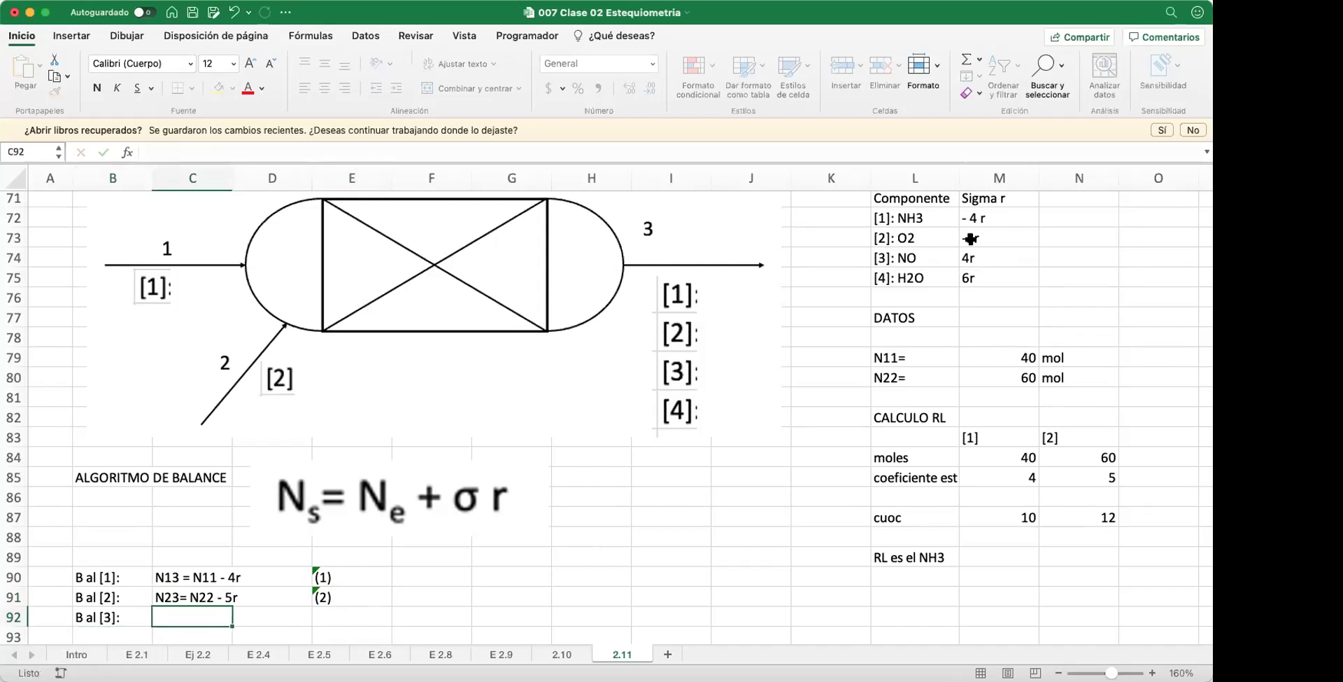
Step: Write the component [3] balance in C92 as N33= 0 + 4r and number it (3) in E92
type("N33=")
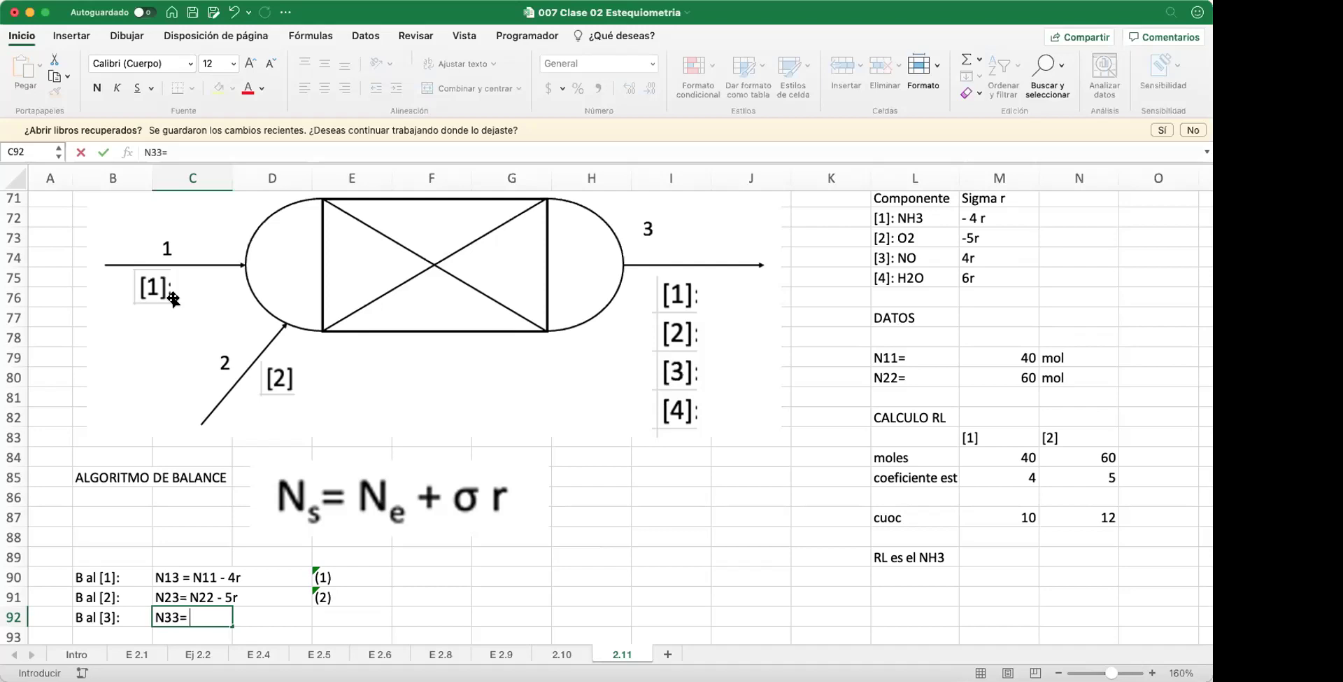
type("0")
type("+ 4r")
key("Tab")
key("Tab")
type("(3)")
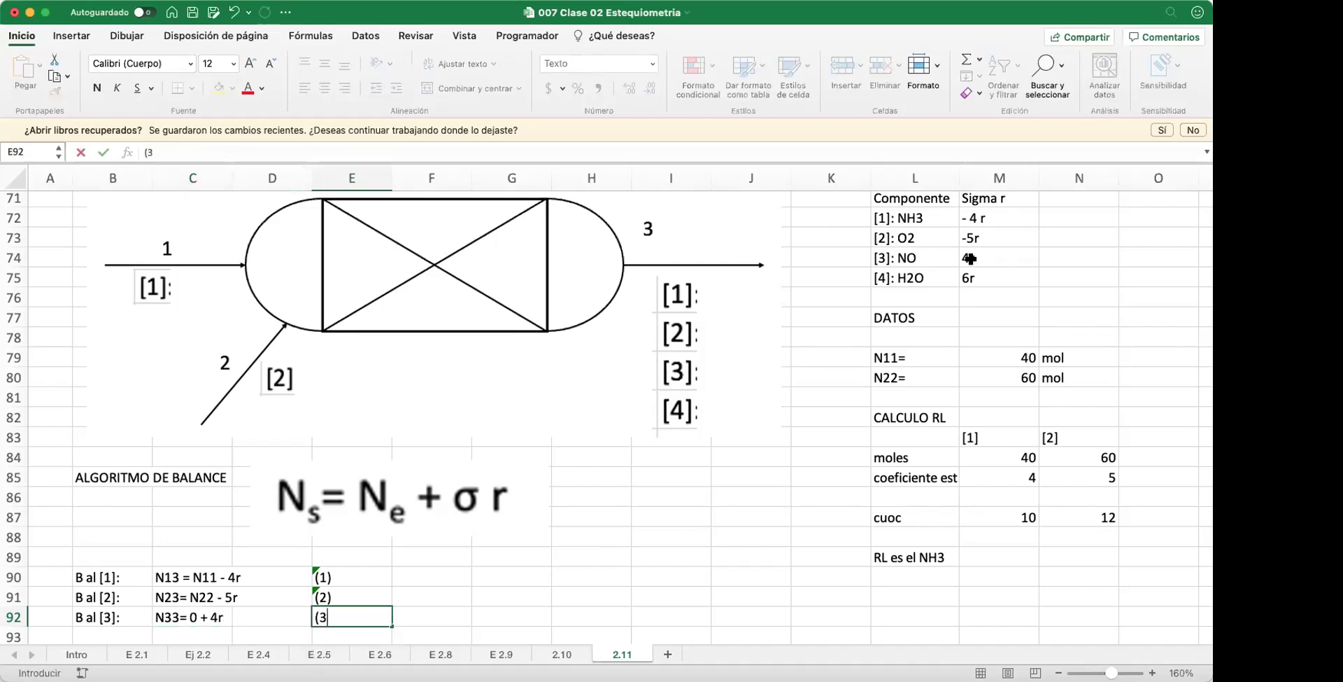
key("Return")
Step: Label B93 as "B al [4]:" for the balance of component [4]
key("Left")
key("Left")
key("Left")
key("Left")
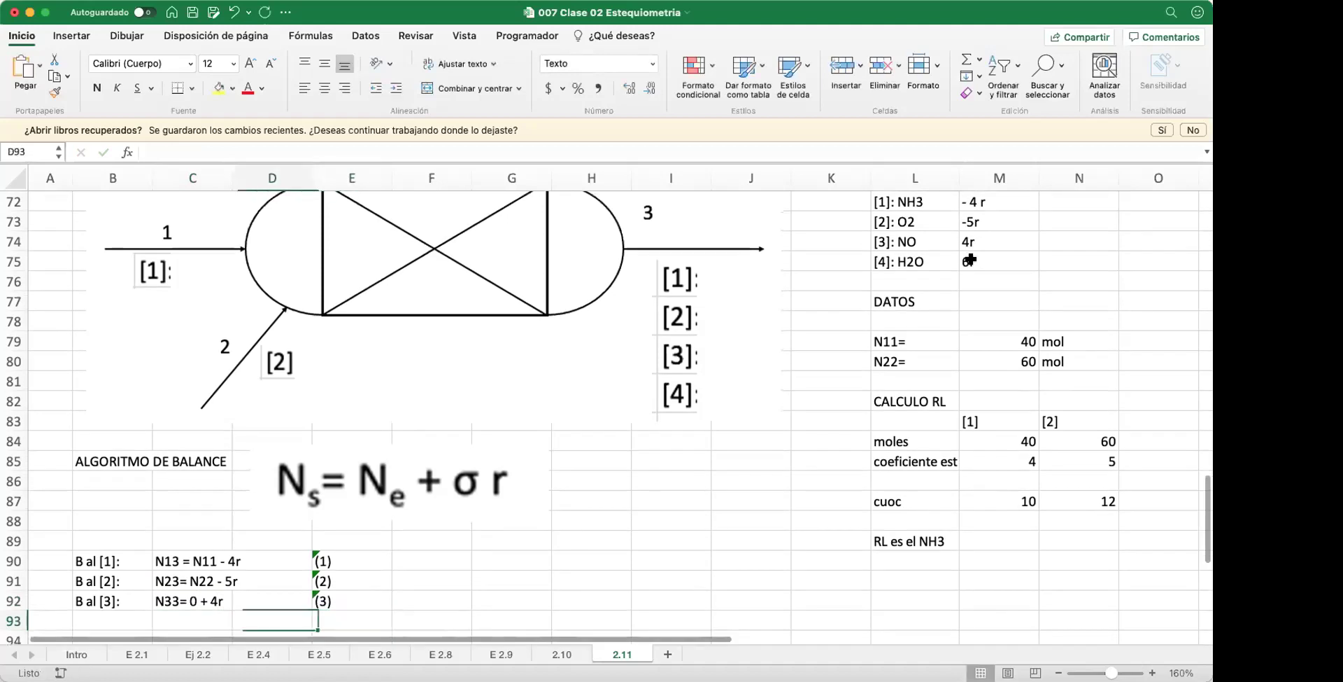
key("Right")
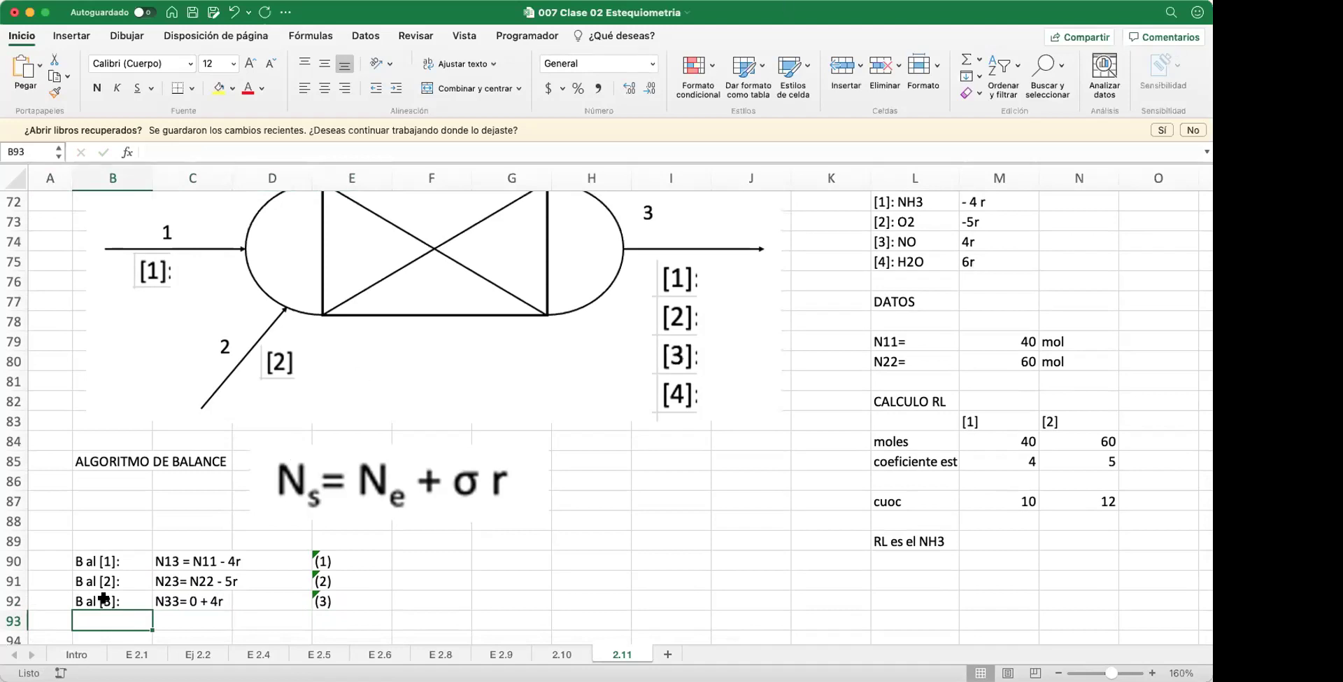
left_click(396, 613)
left_click(128, 615)
type("B ")
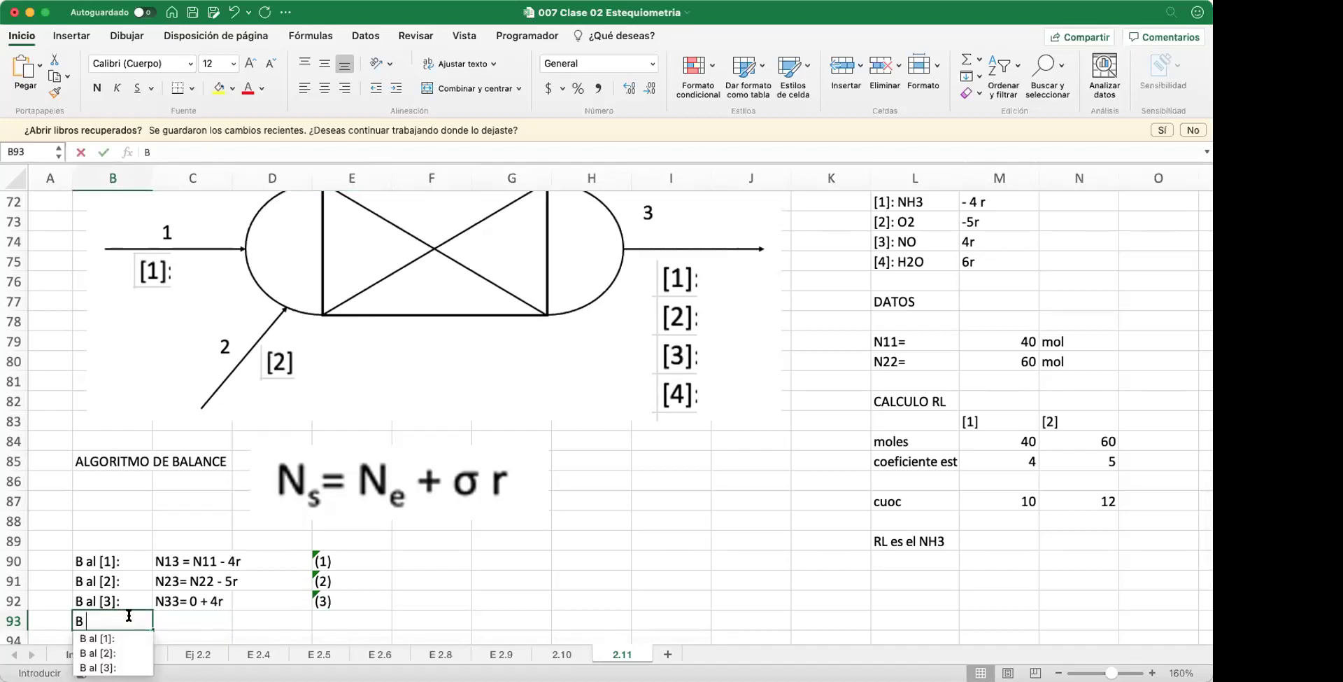
type("al")
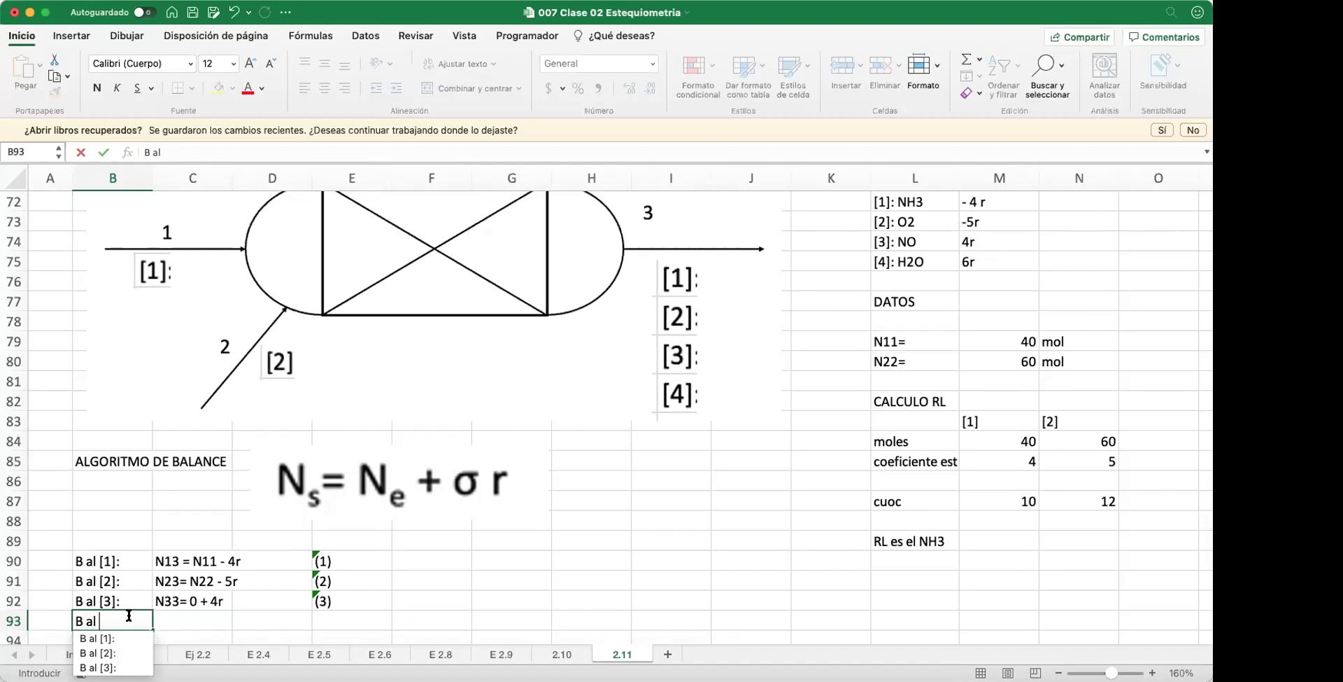
type(" [4]:")
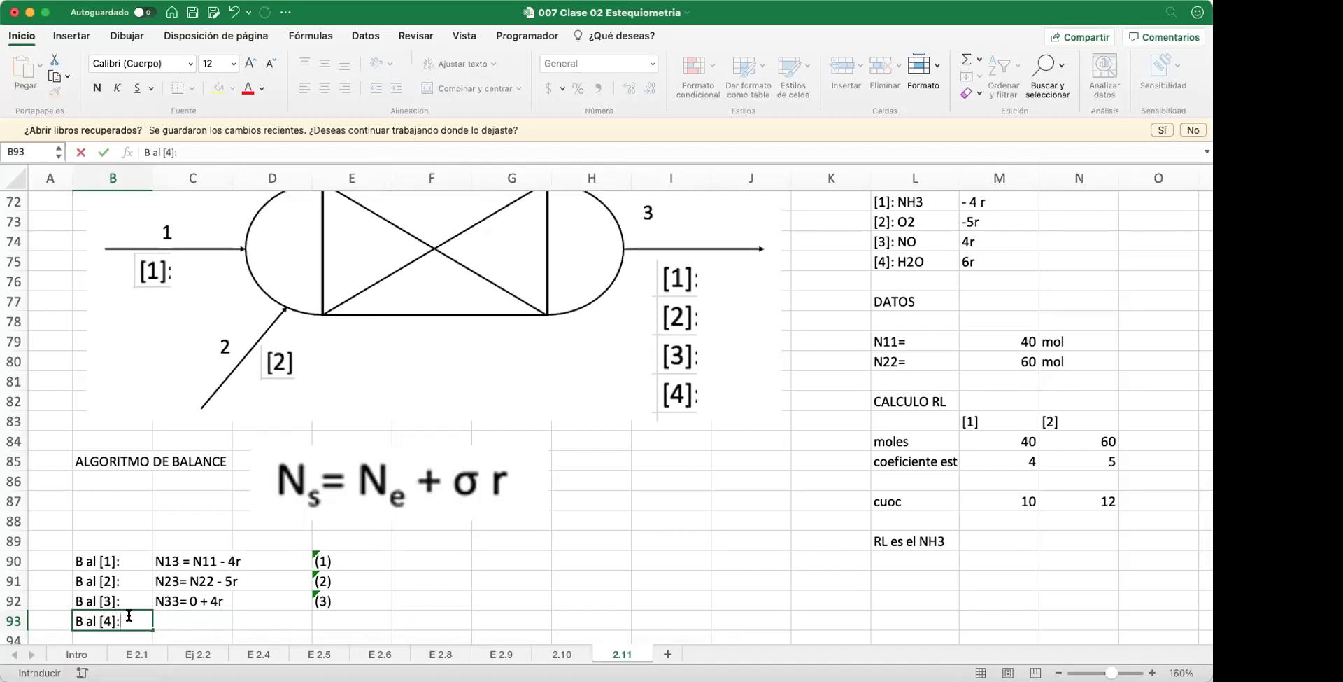
key("Tab")
Step: Write the component [4] balance in C93 as N43= 0 + 6 r, using the reactor diagram and the Sigma r table
type("N4")
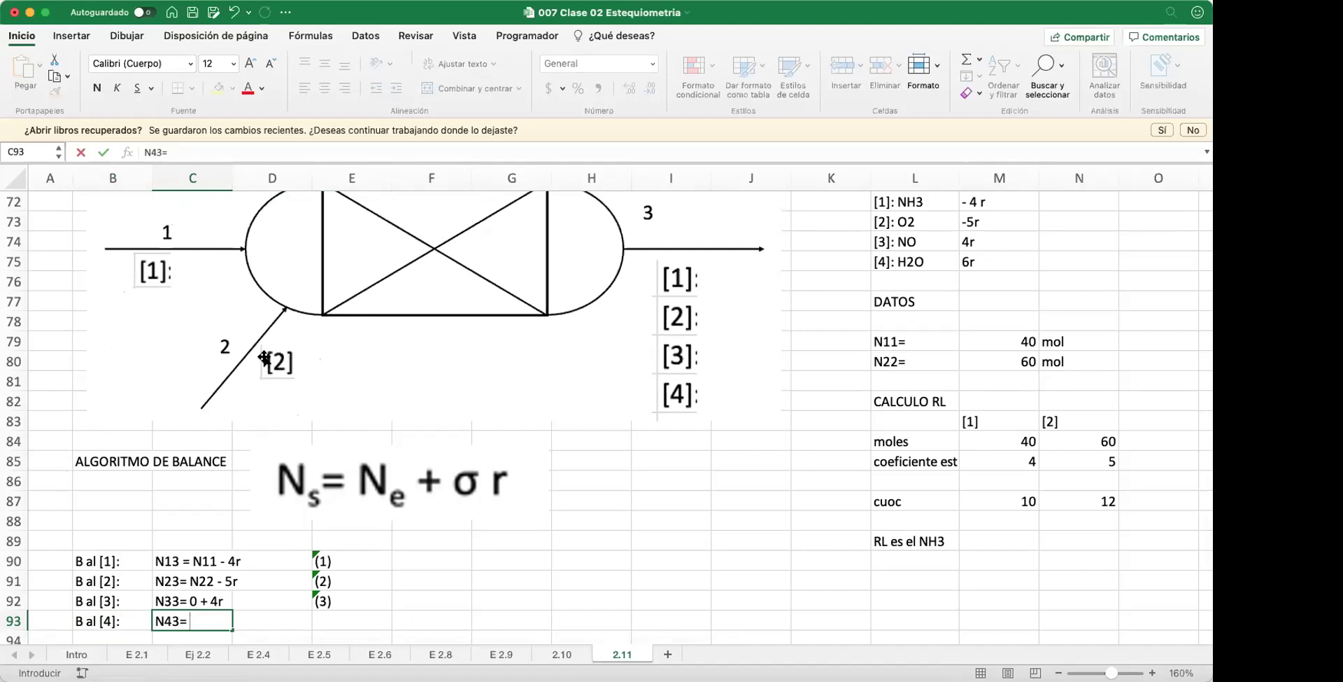
type("0")
type("+")
scroll(957, 270, "up", 2)
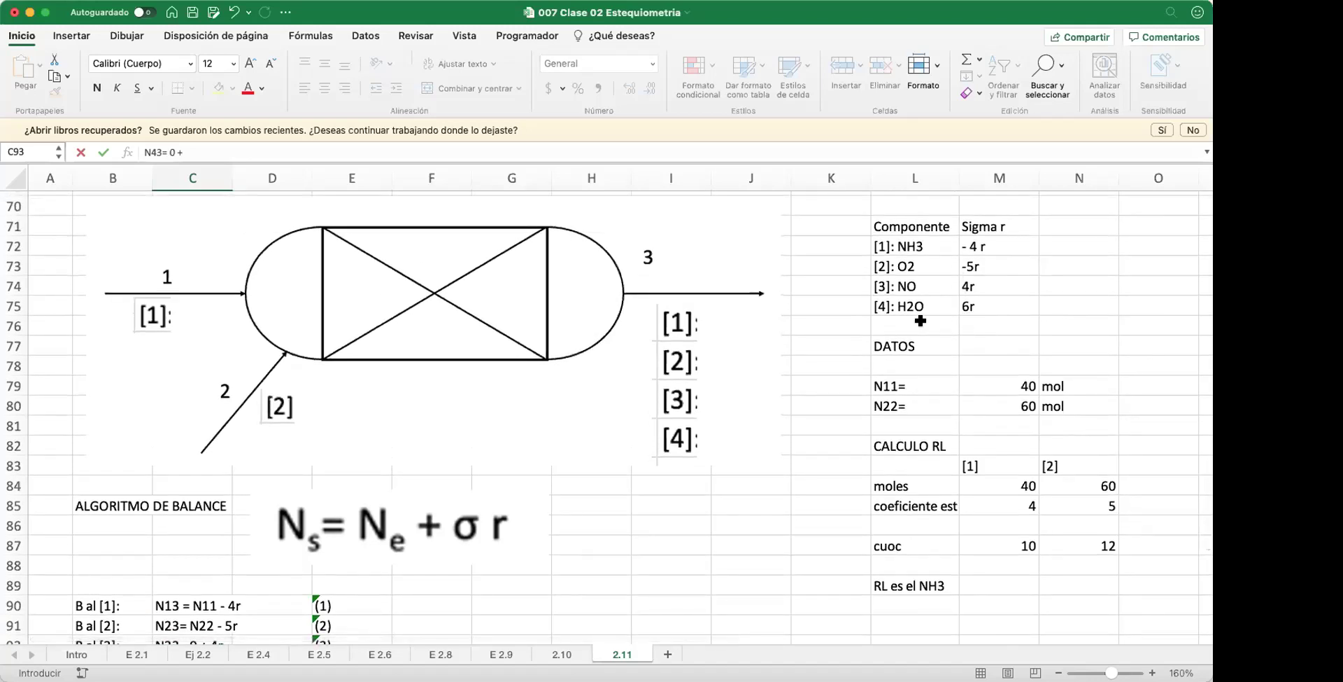
scroll(920, 320, "down", 4)
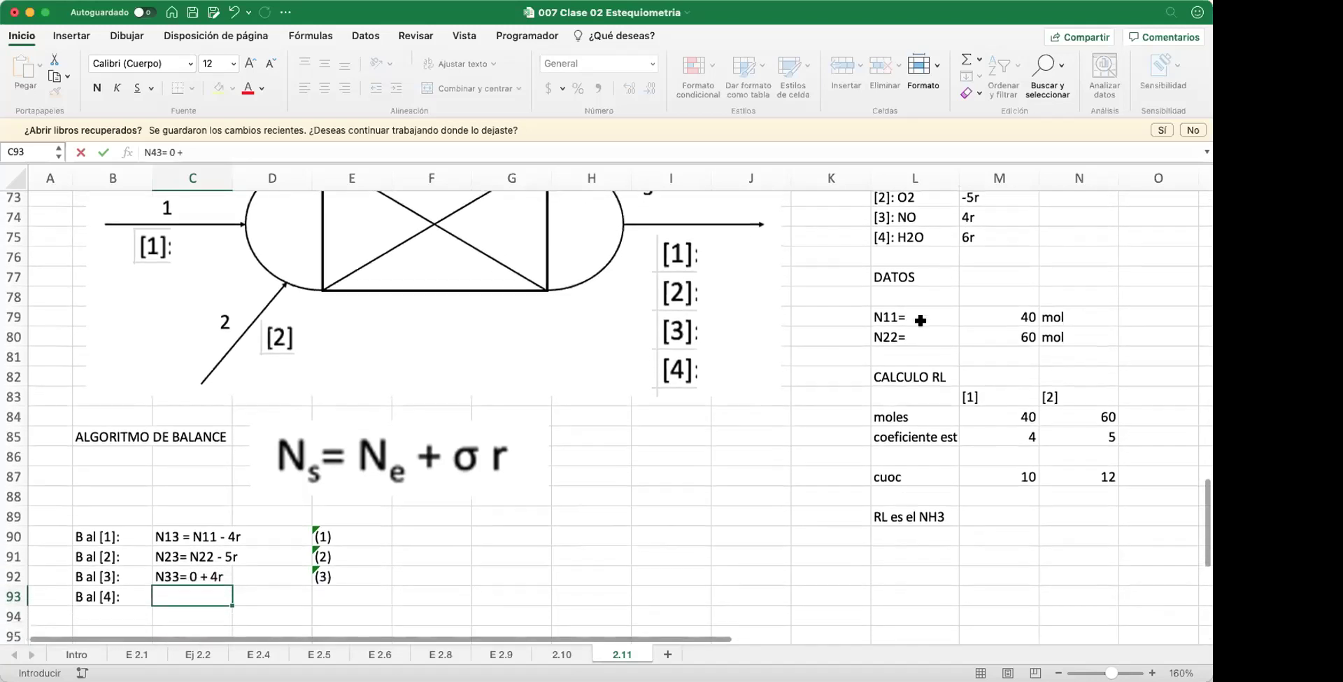
type("6 r")
key("Tab")
key("Tab")
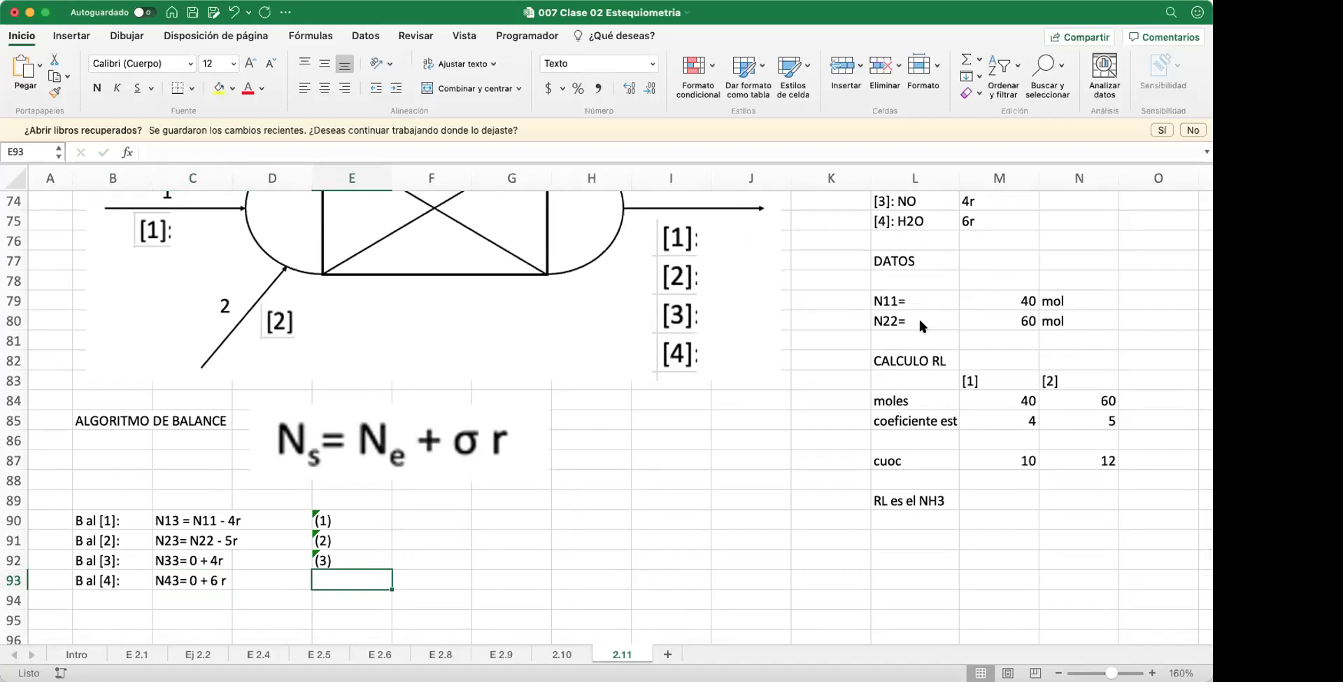
Step: Number the component [4] balance equation (4) in E93
scroll(918, 317, "down", 5)
scroll(884, 280, "up", 2)
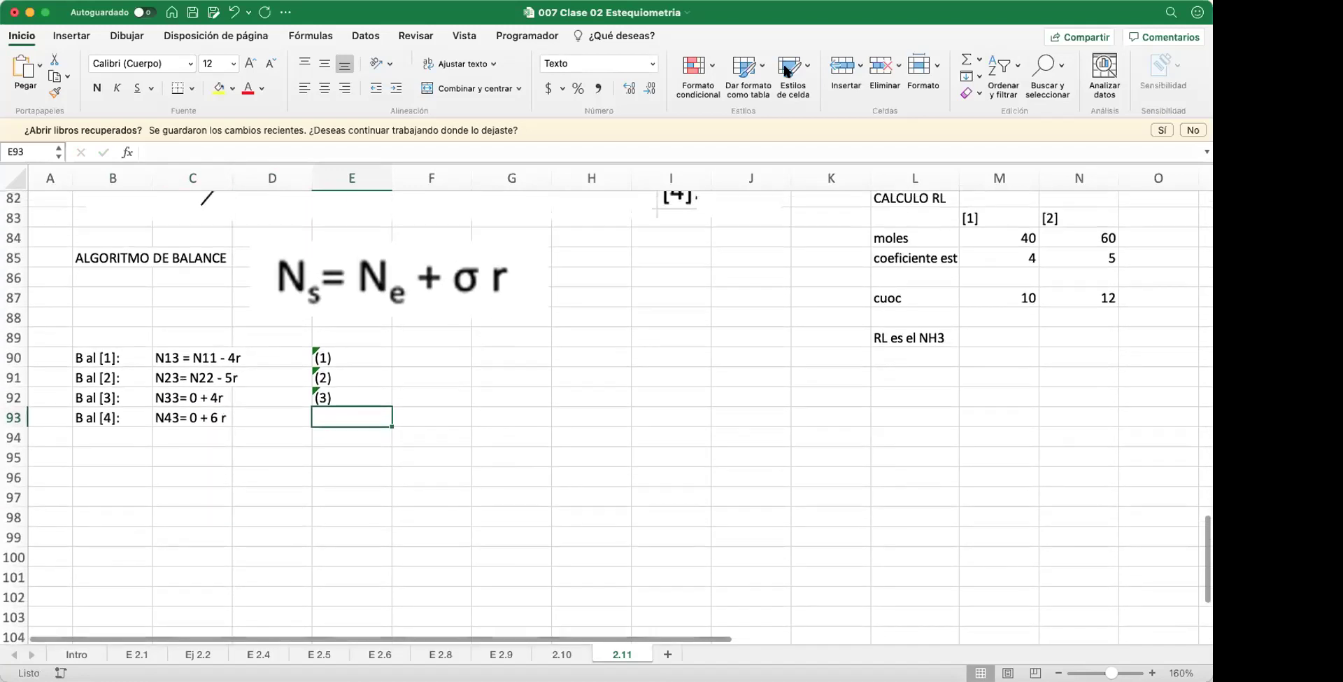
left_click(499, 470)
scroll(496, 466, "up", 2)
left_click(354, 466)
type("(4)")
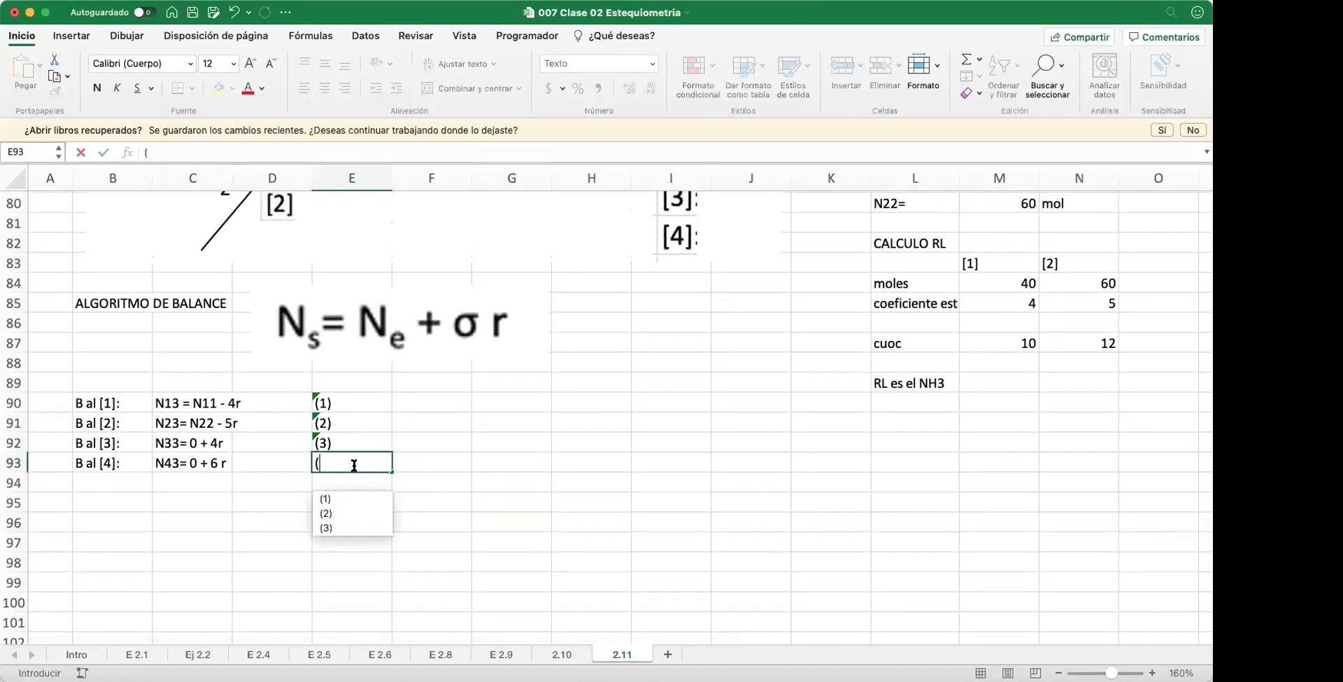
key("Return")
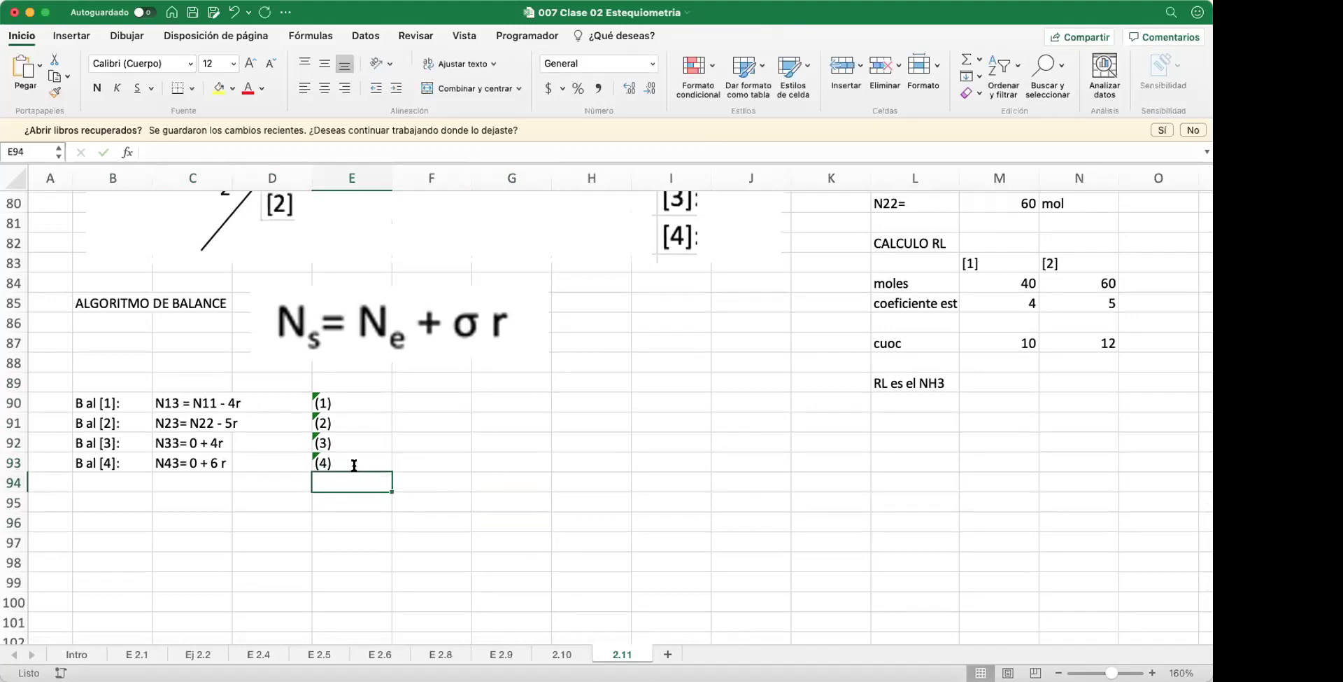
Step: Label B95 as "de (1)" to begin substituting the known data into the balance equations
scroll(378, 490, "up", 3)
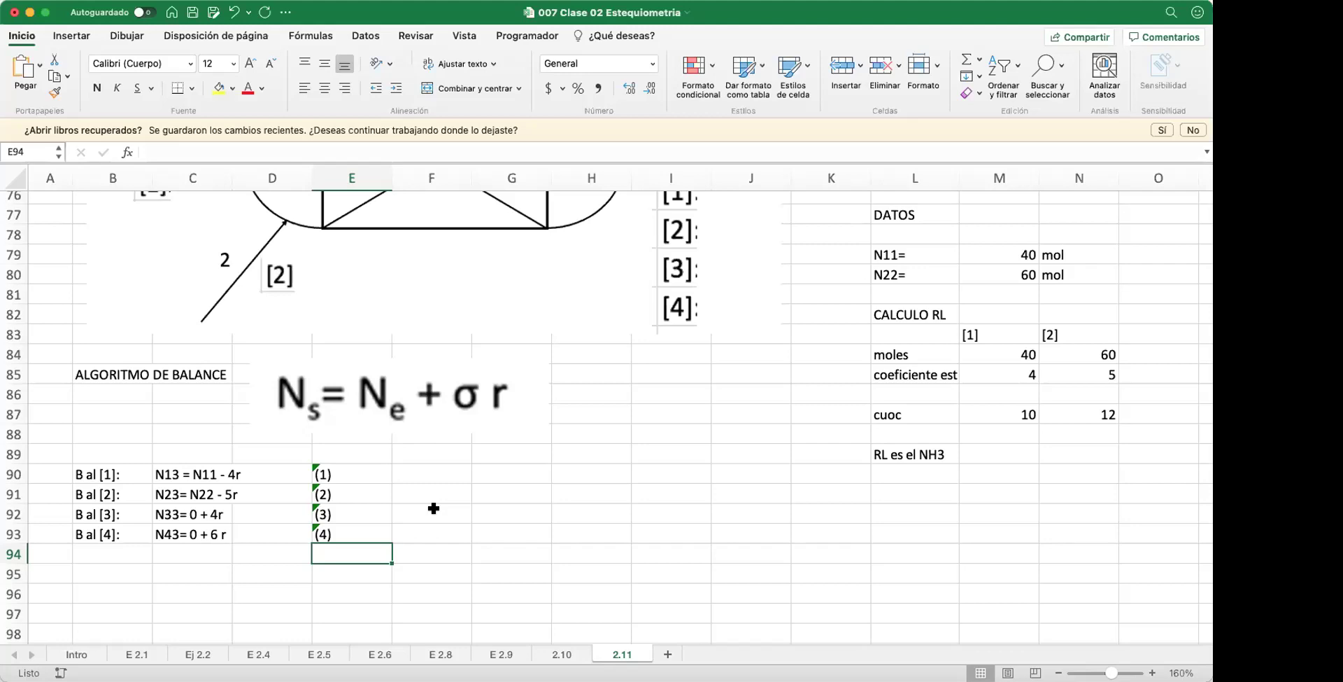
left_click(473, 520)
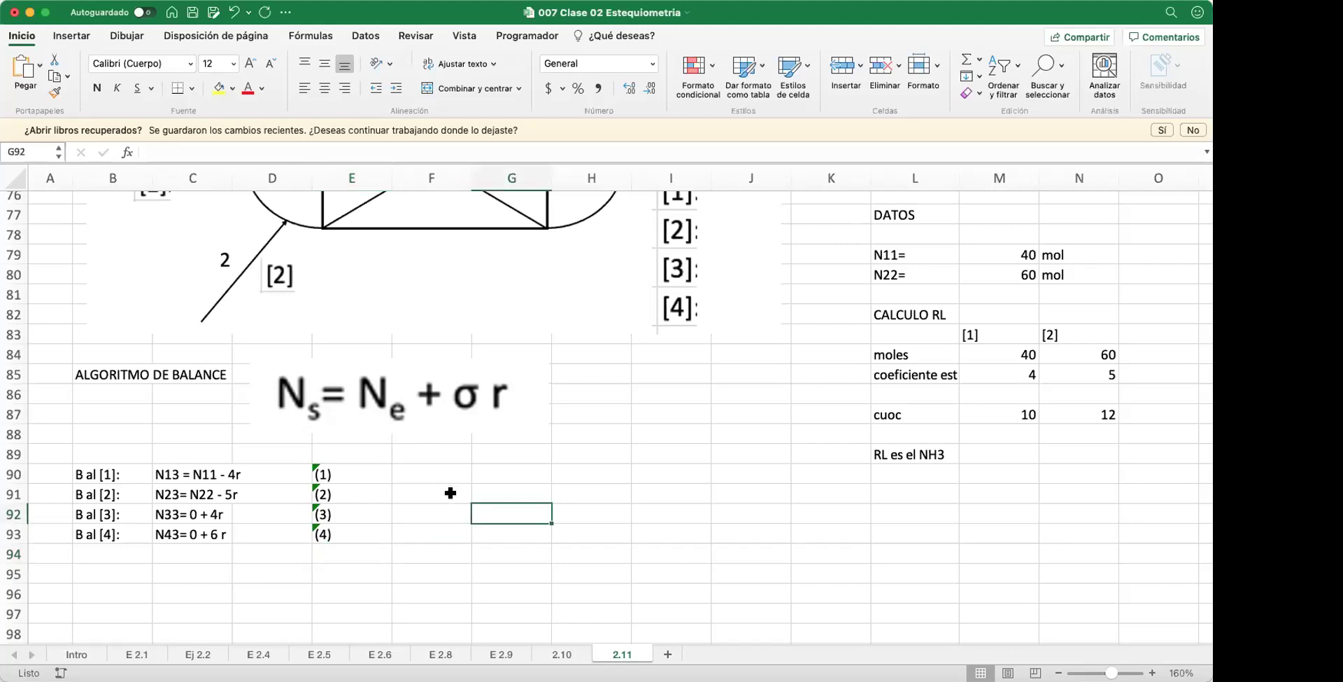
scroll(451, 493, "down", 4)
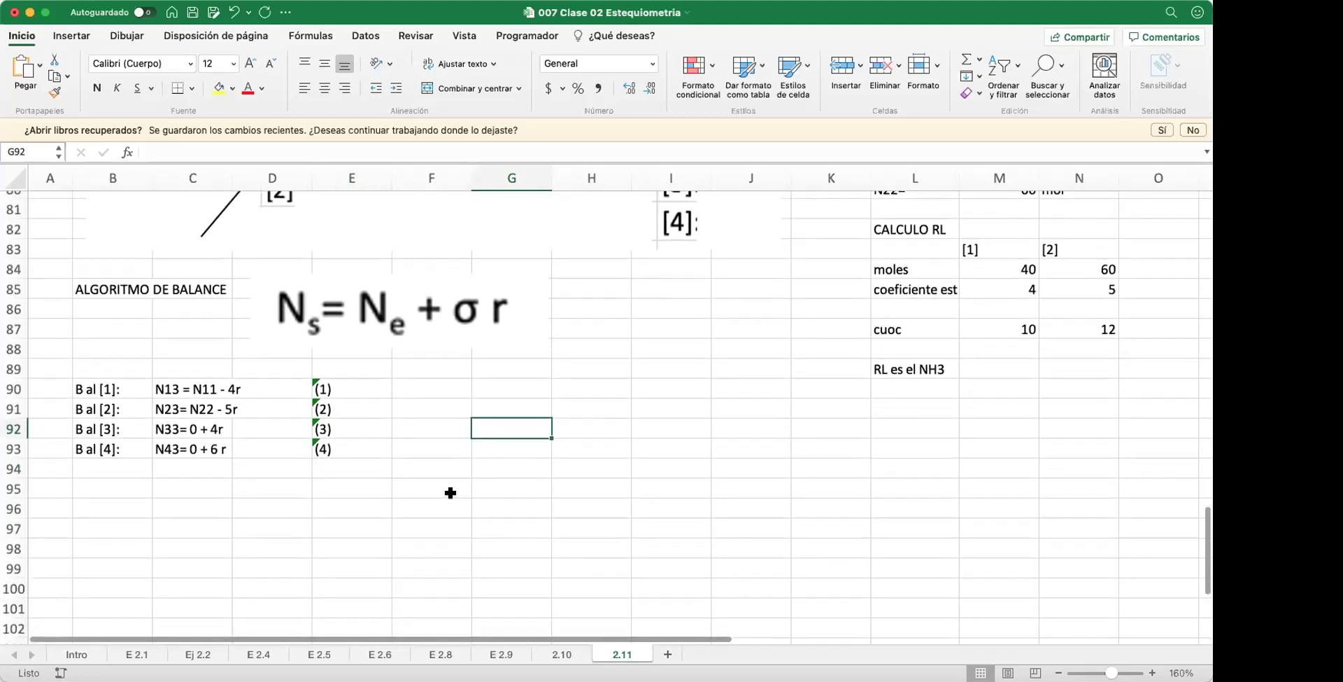
left_click(256, 484)
left_click(179, 483)
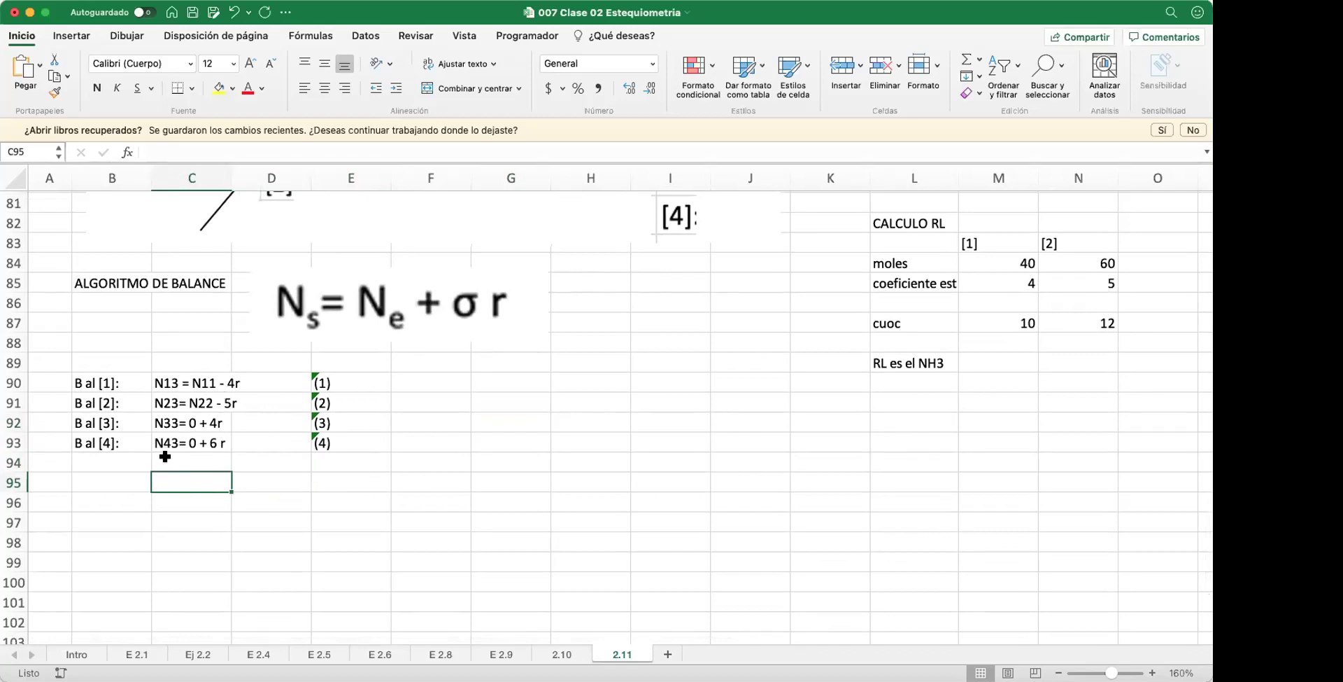
left_click(119, 480)
type("de ")
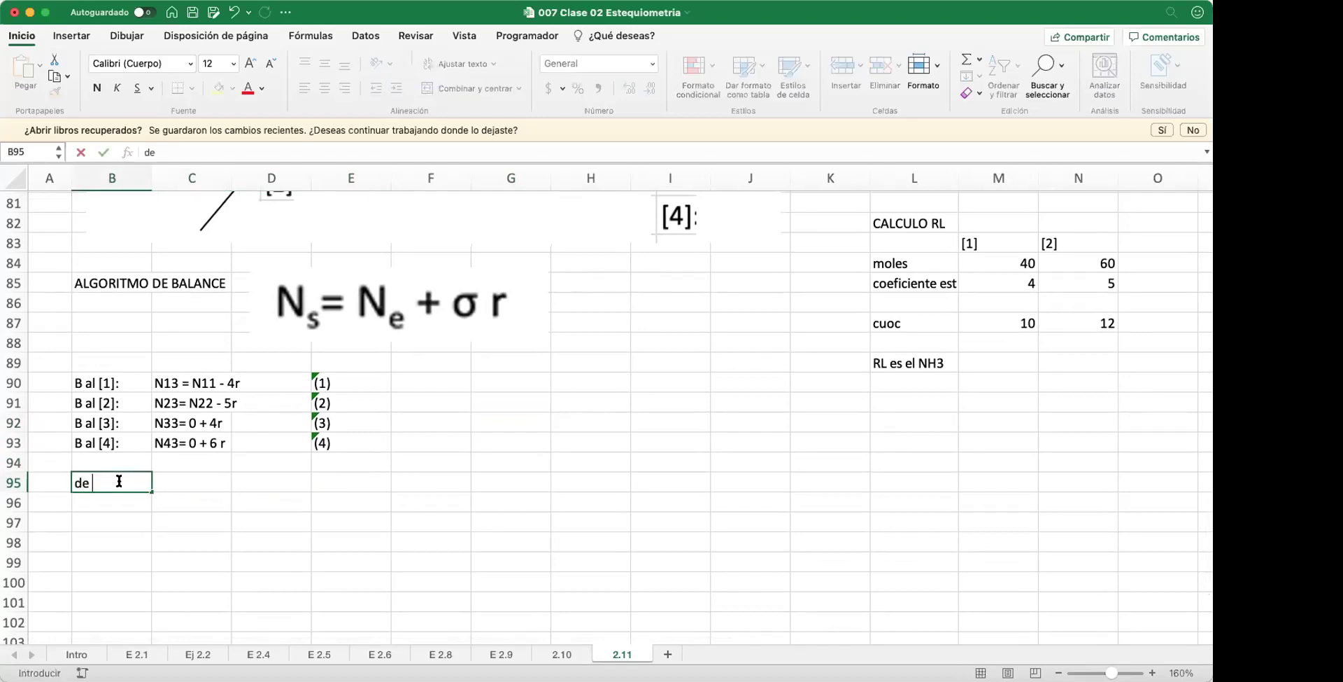
type("(1(")
key("Tab")
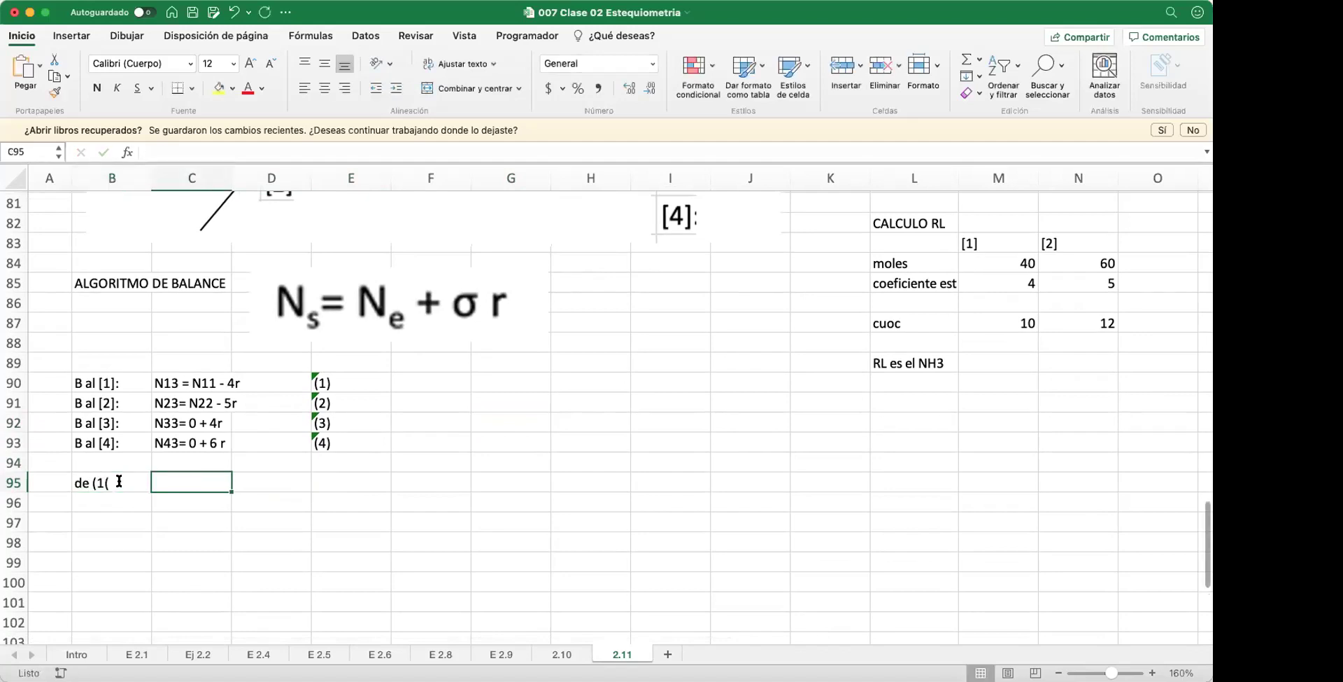
key("Left")
key("Left")
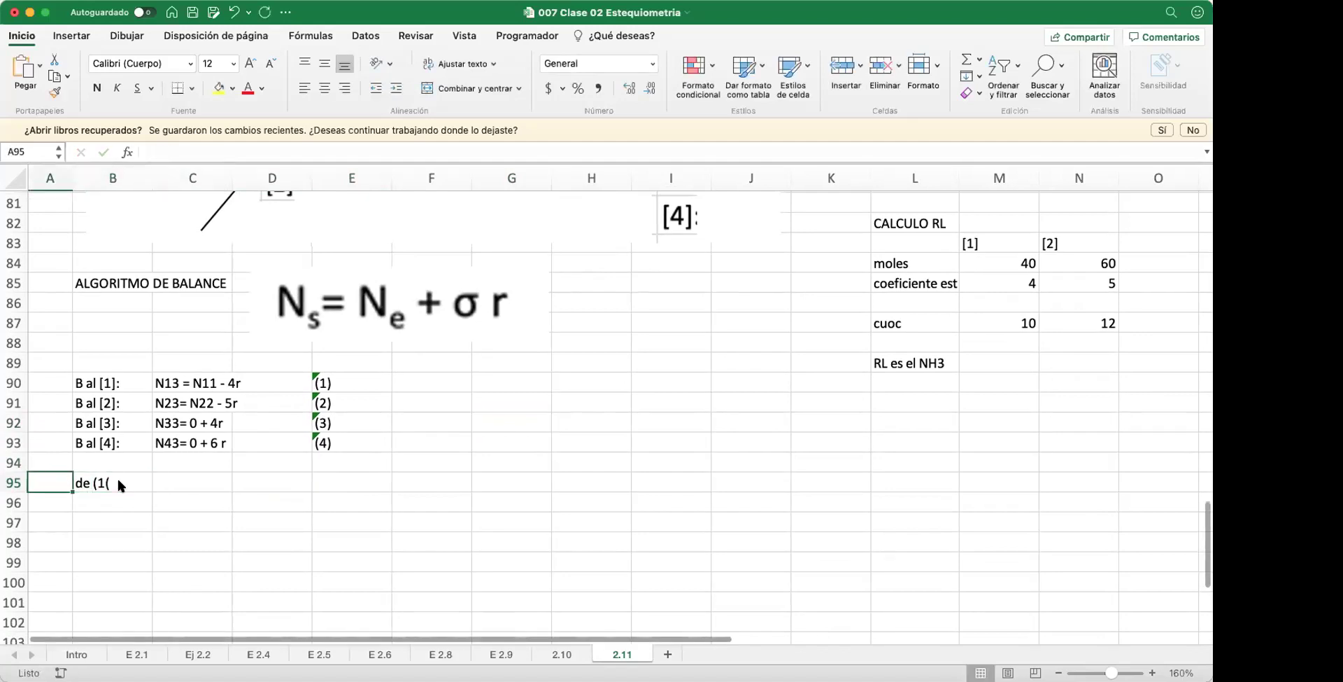
double_click(118, 481)
key("BackSpace")
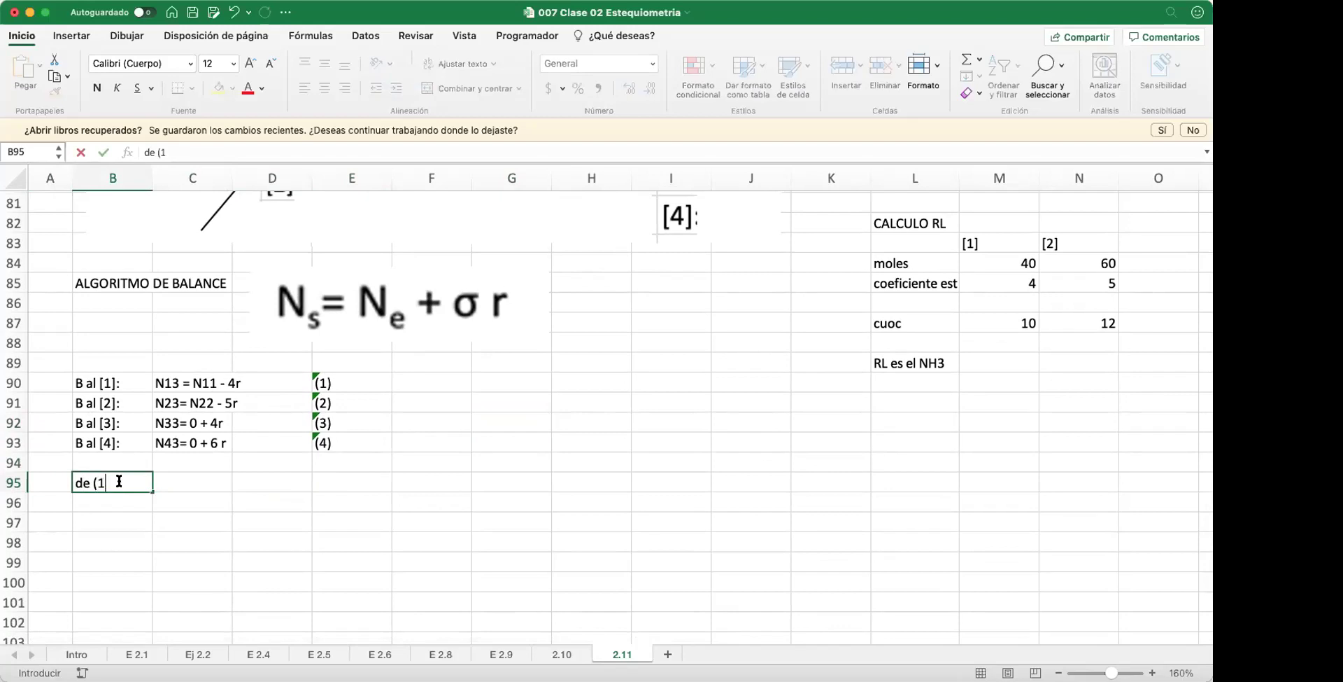
key("Tab")
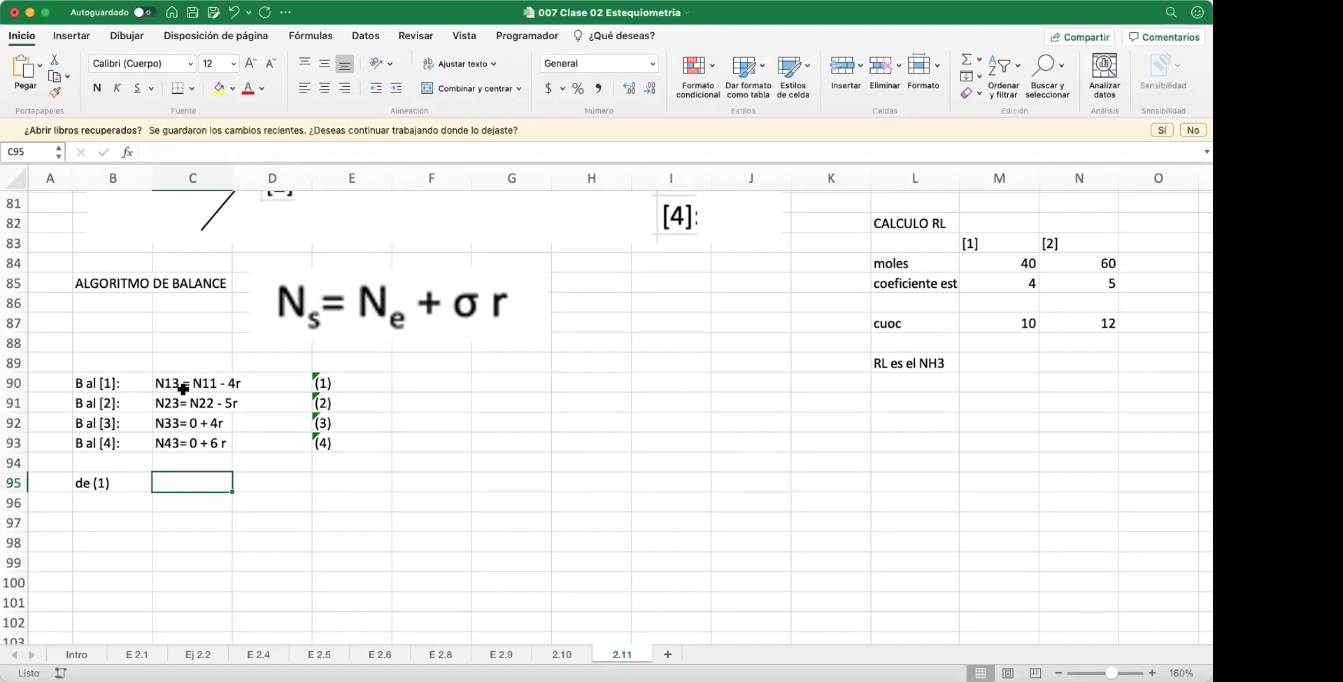
Step: Write equation (1) with the known N11 feed substituted in C95 as N13= 40 - 4r
scroll(195, 392, "up", 2)
scroll(195, 394, "up", 5)
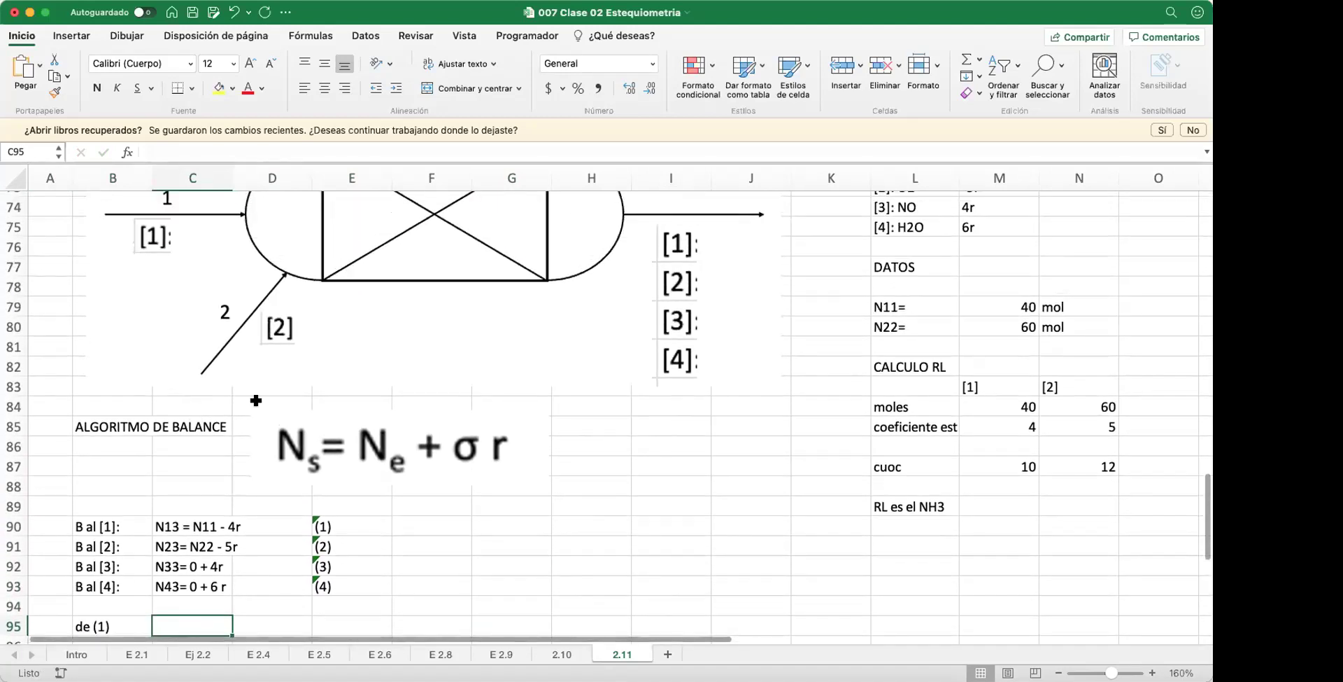
scroll(564, 420, "up", 4)
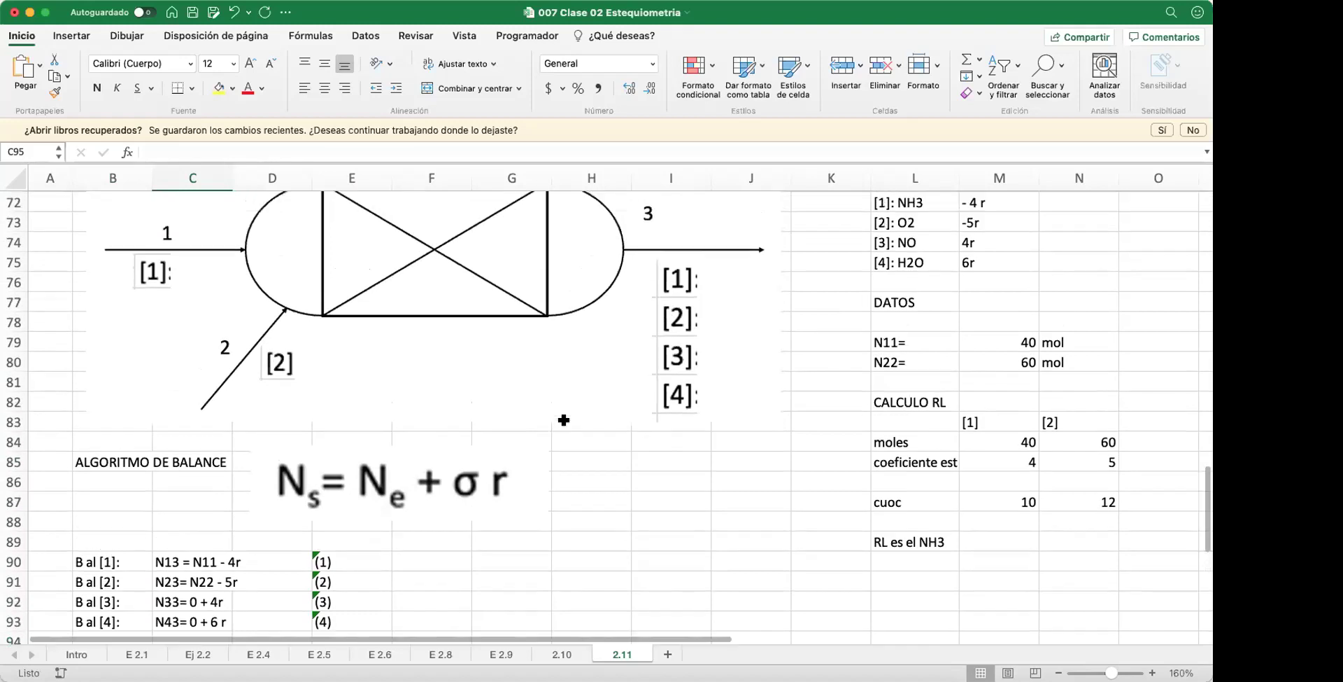
scroll(564, 420, "down", 6)
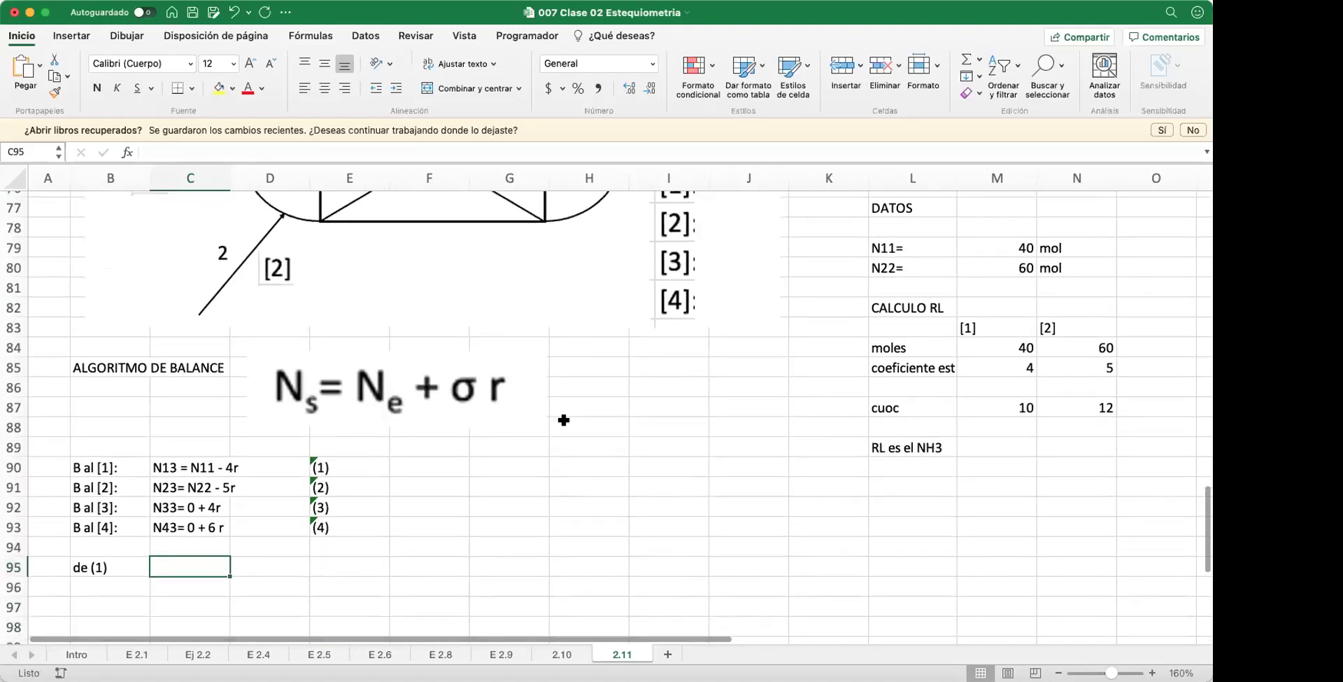
type("N13")
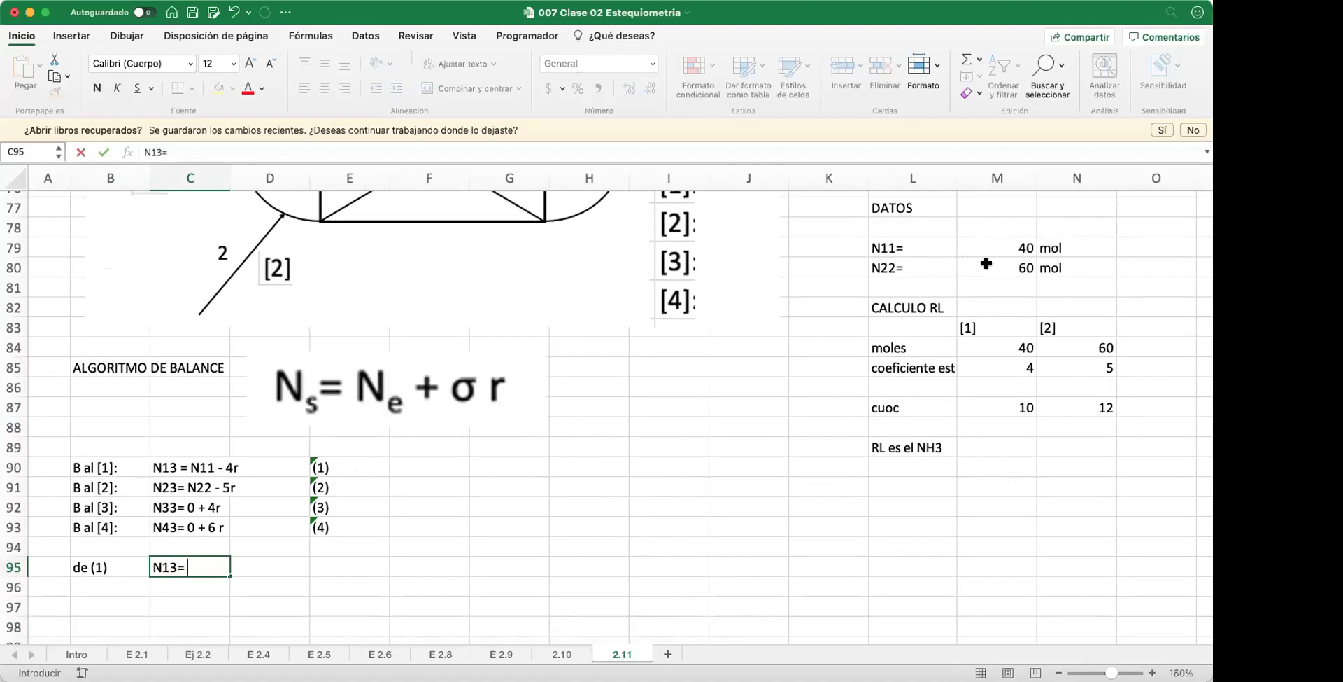
type("= 40 - 4r")
key("Tab")
key("Tab")
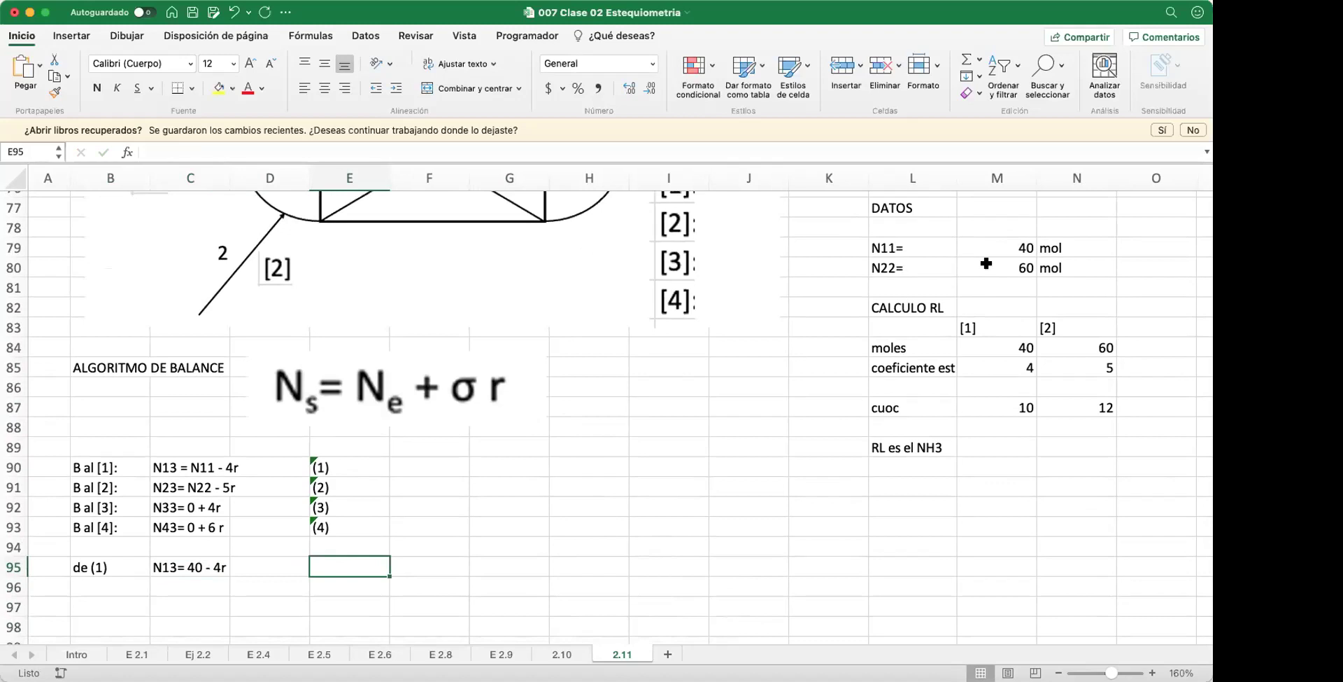
Step: Label B96 as "de (2)" and write equation (2) with the known N22 feed in C96 as N23= 60 - 5r
key("Down")
key("Left")
key("Left")
key("Left")
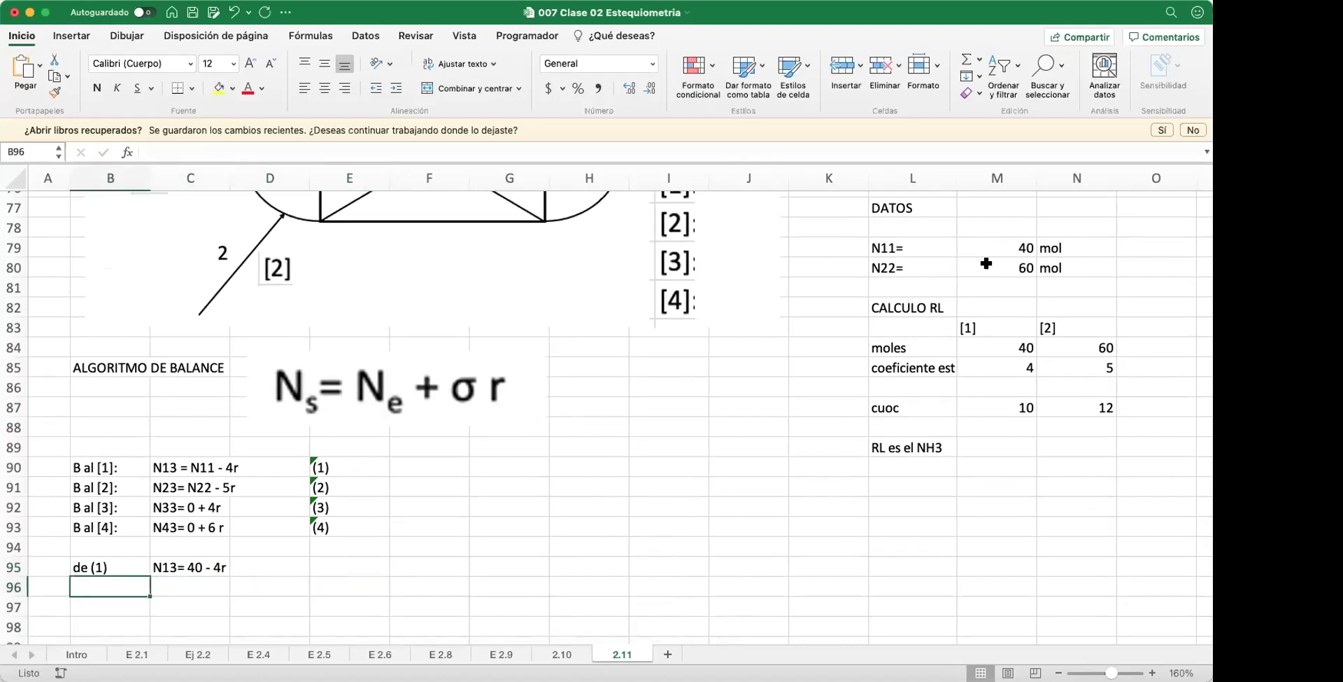
type("de (2)")
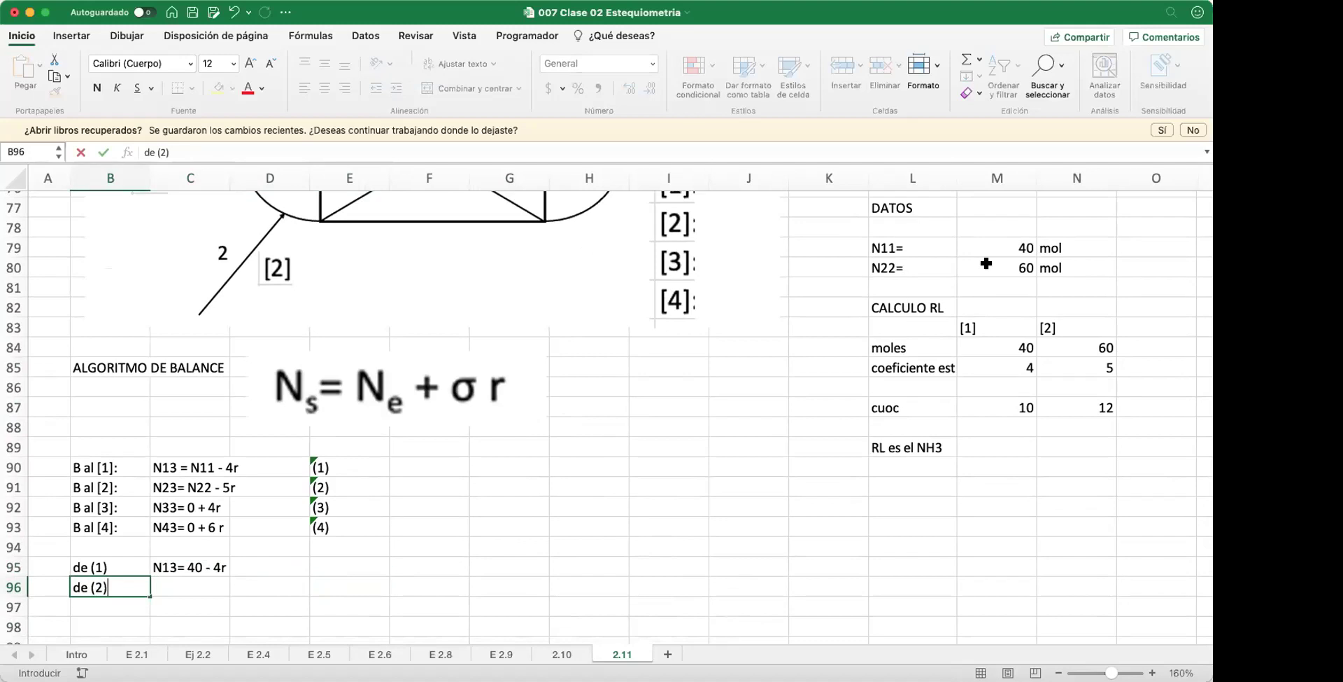
key("Tab")
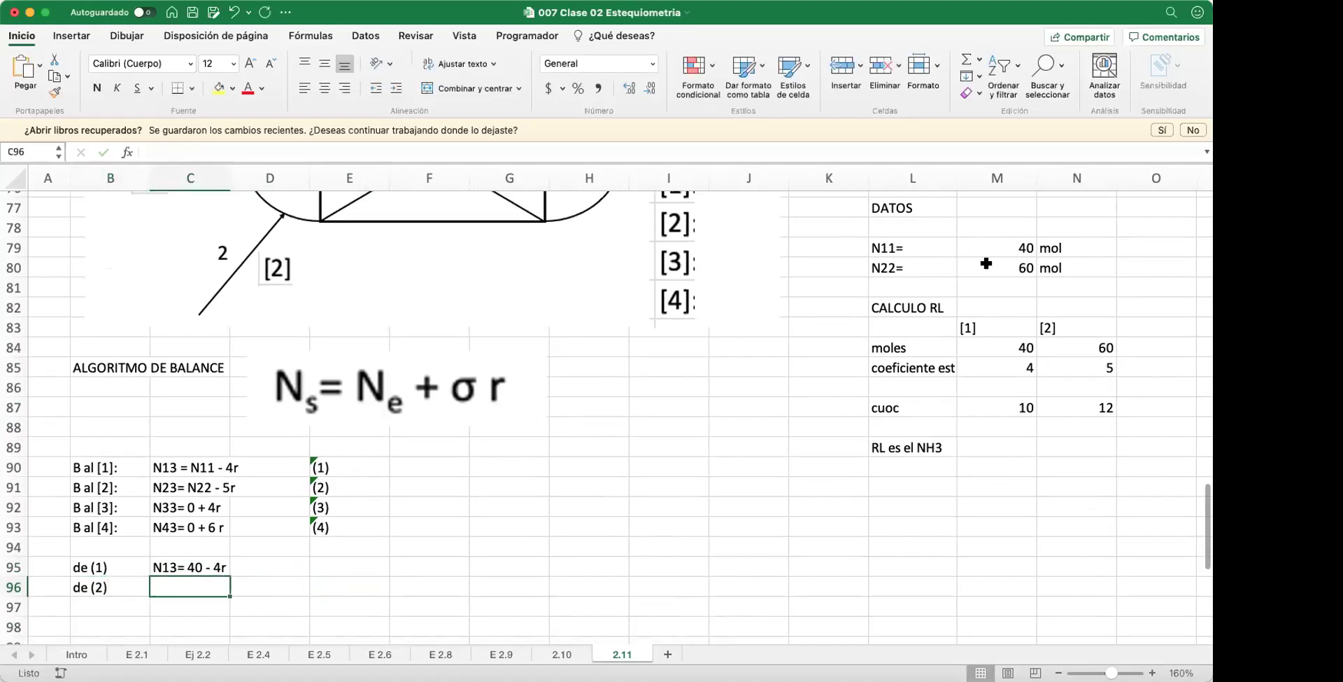
type("N23")
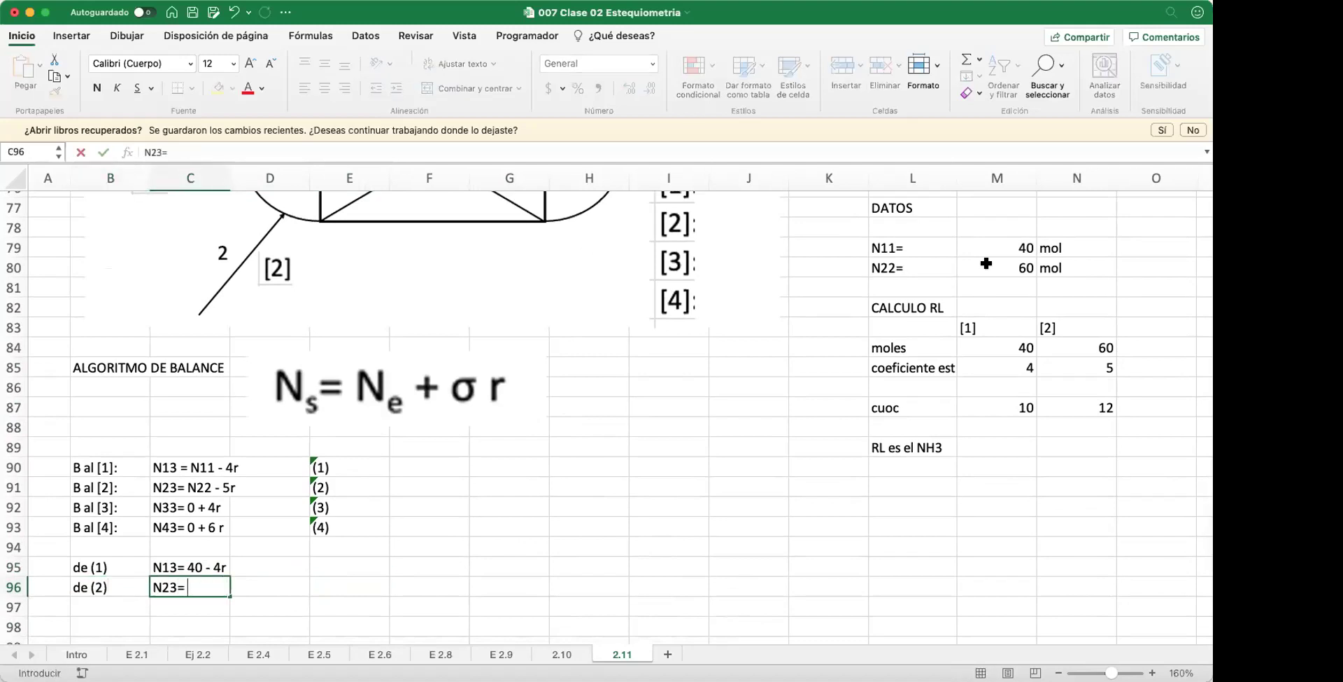
type("= 60 - 5r")
key("Return")
Step: Label B97 as "de (3)" and write the simplified component [3] balance in C97 as N33= 4 r
key("Left")
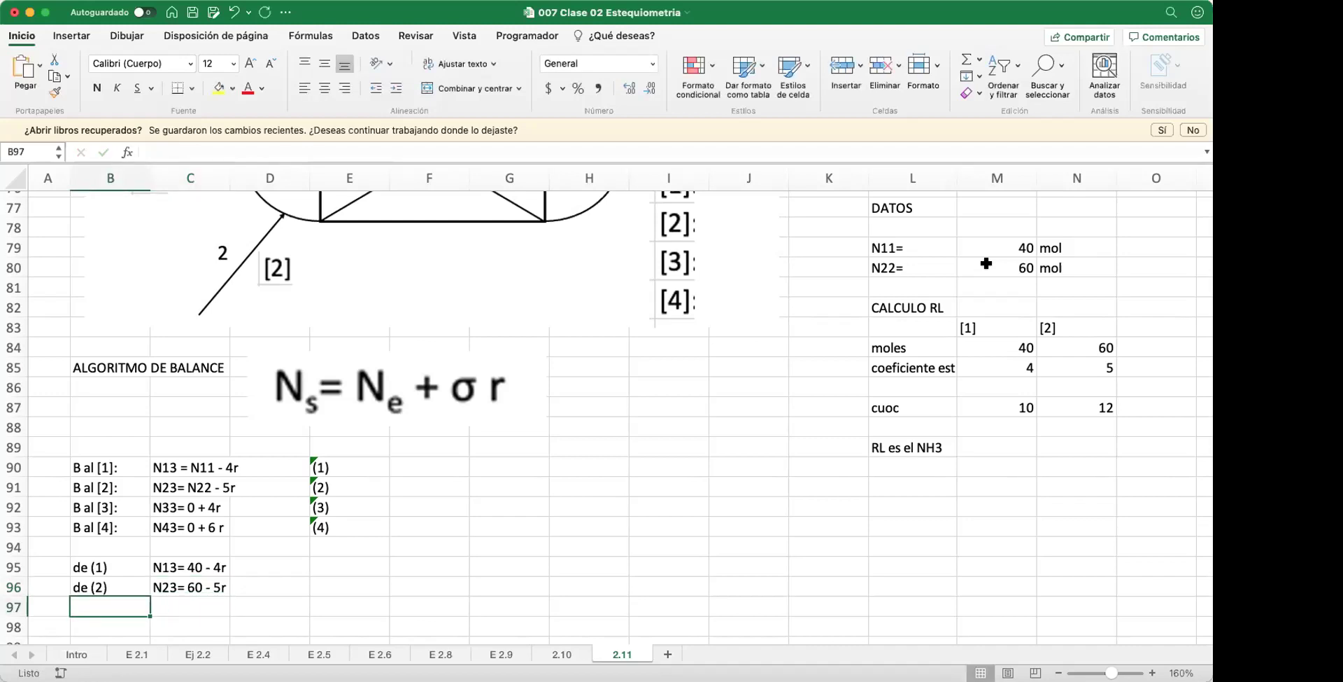
type("de ")
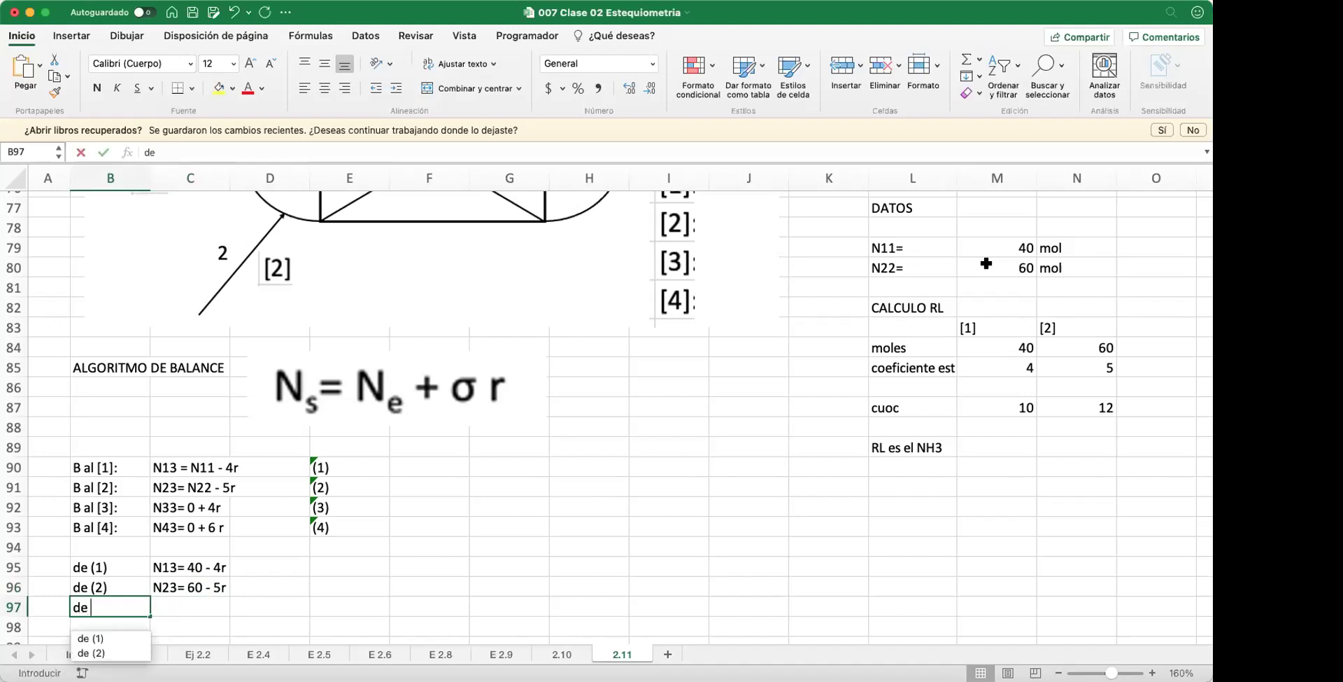
type("83)")
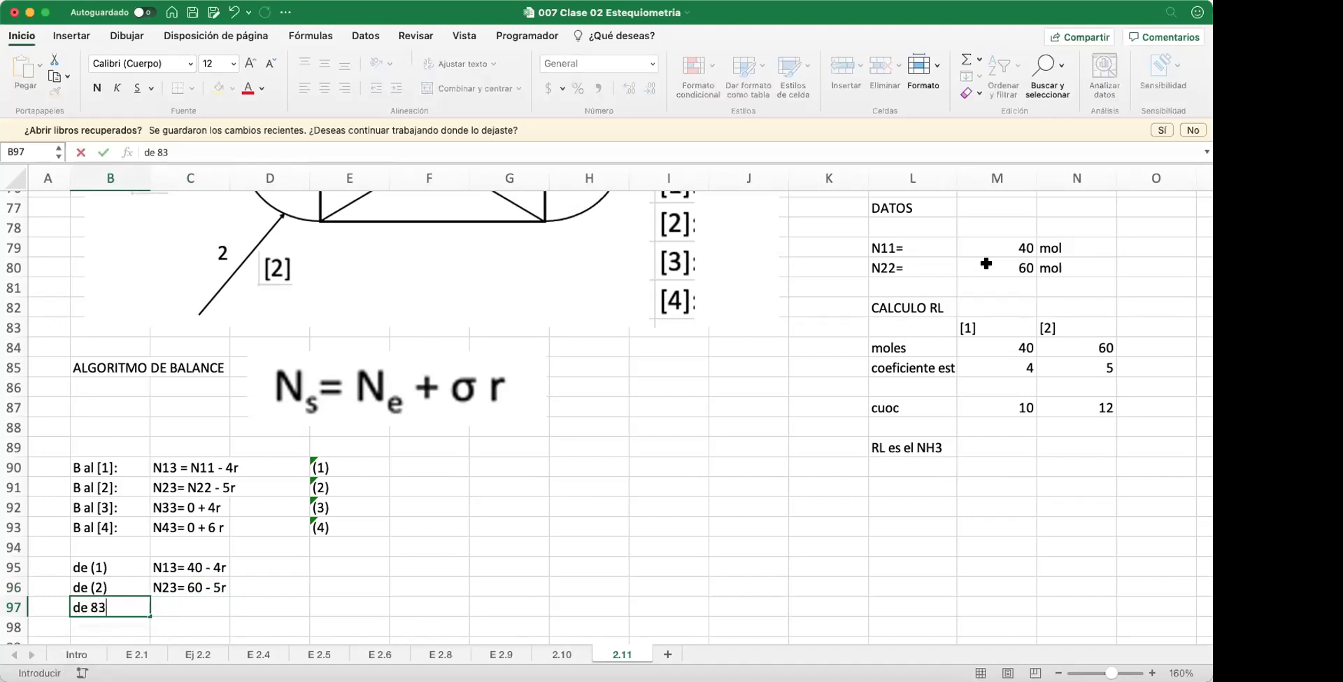
key("BackSpace")
key("BackSpace")
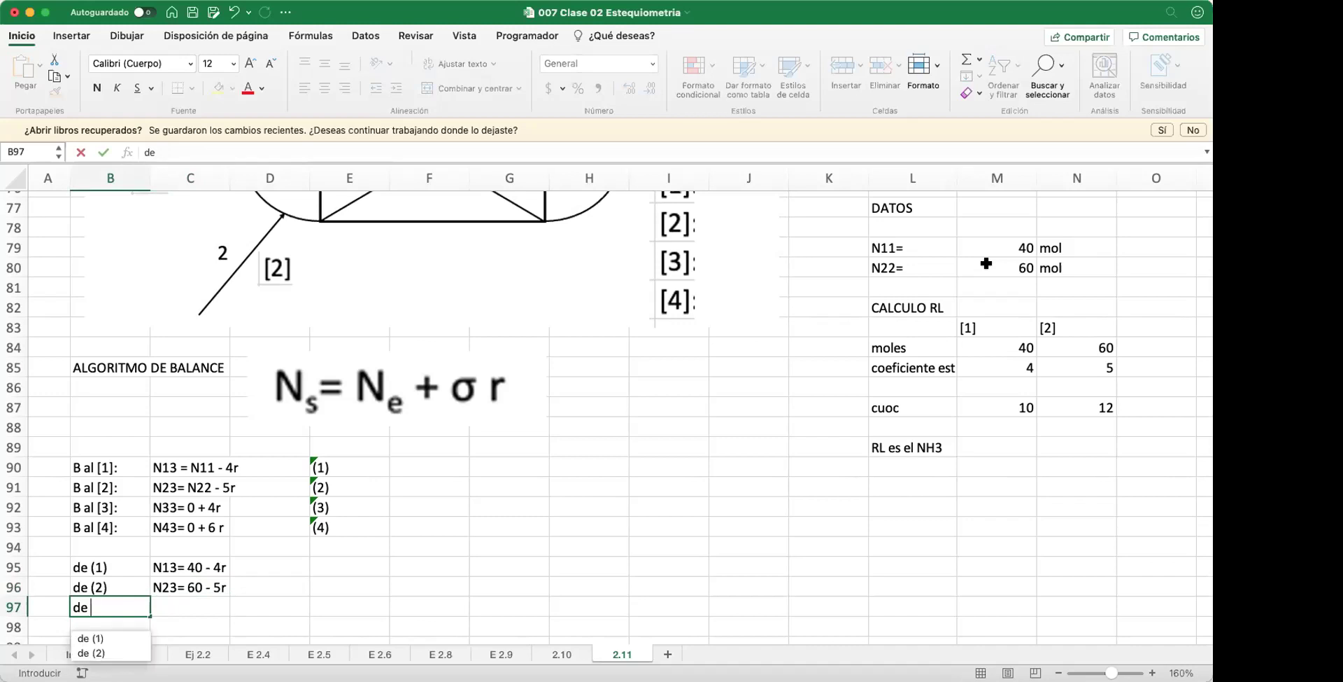
type("(3")
key("Tab")
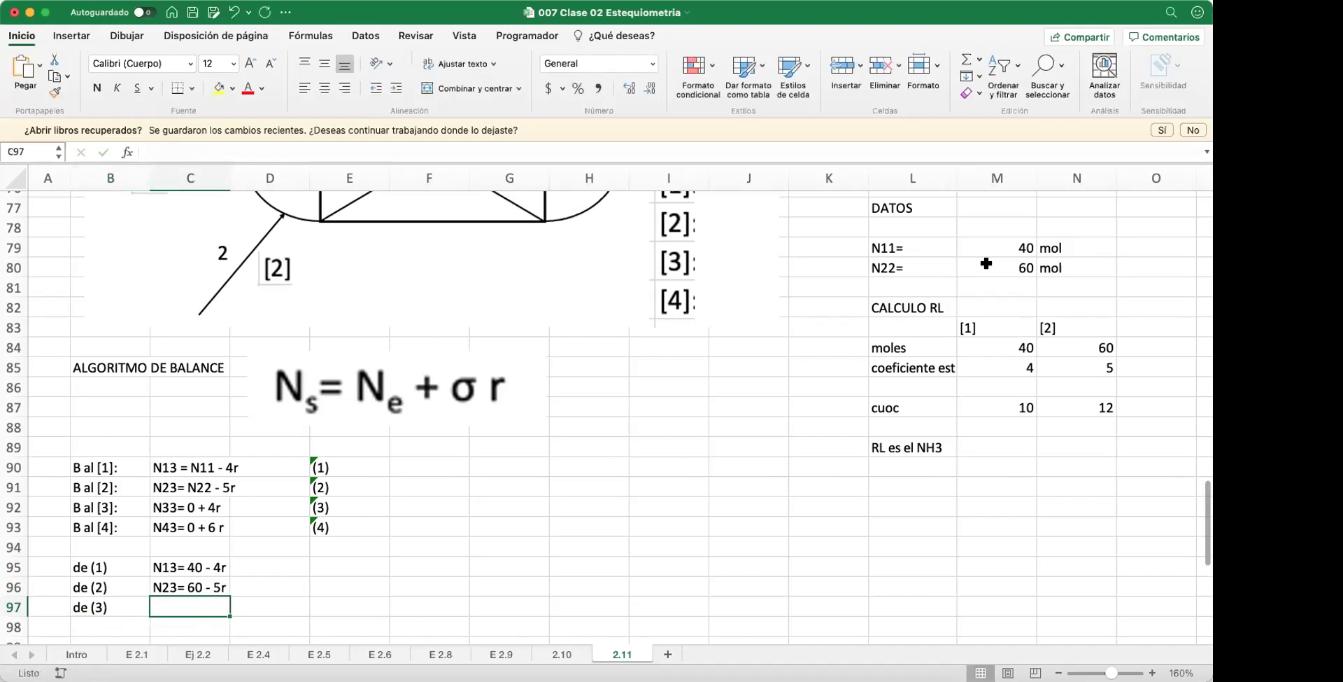
type("N33")
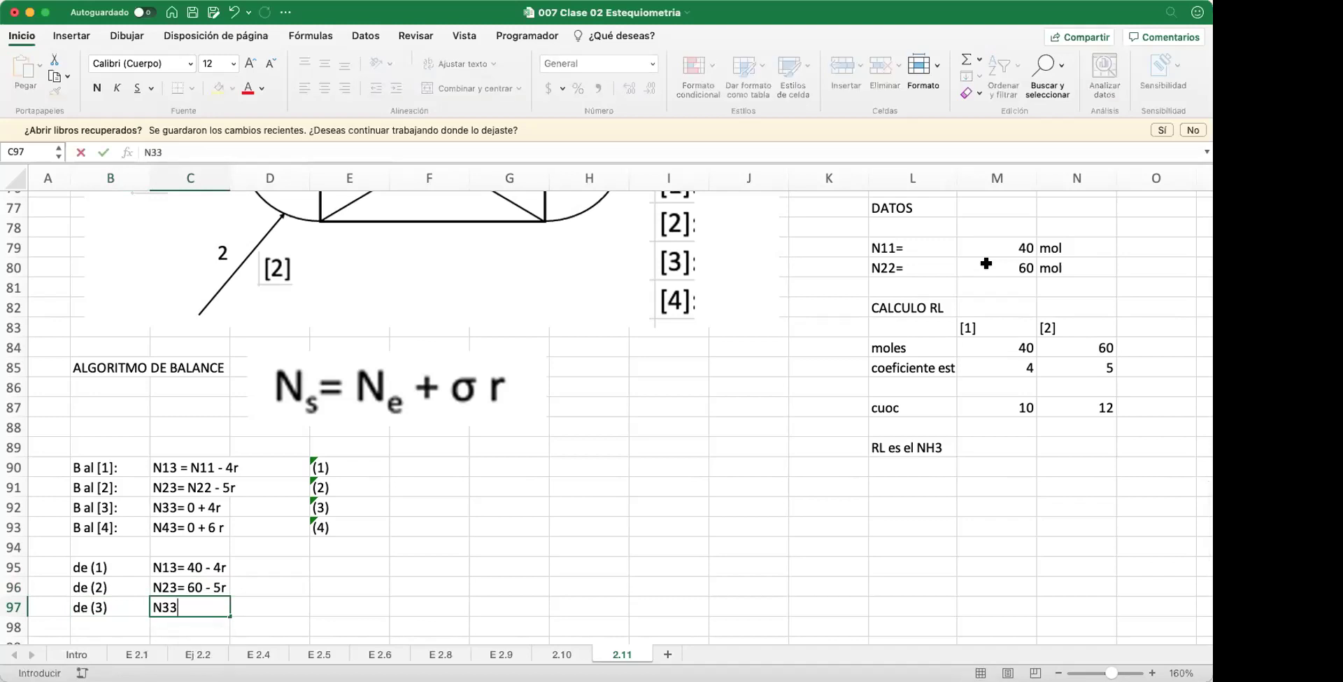
type("= 4 r")
key("Return")
Step: Label B98 as "de (4)" and write the simplified component [4] balance in C98 as N43= 6r
key("Left")
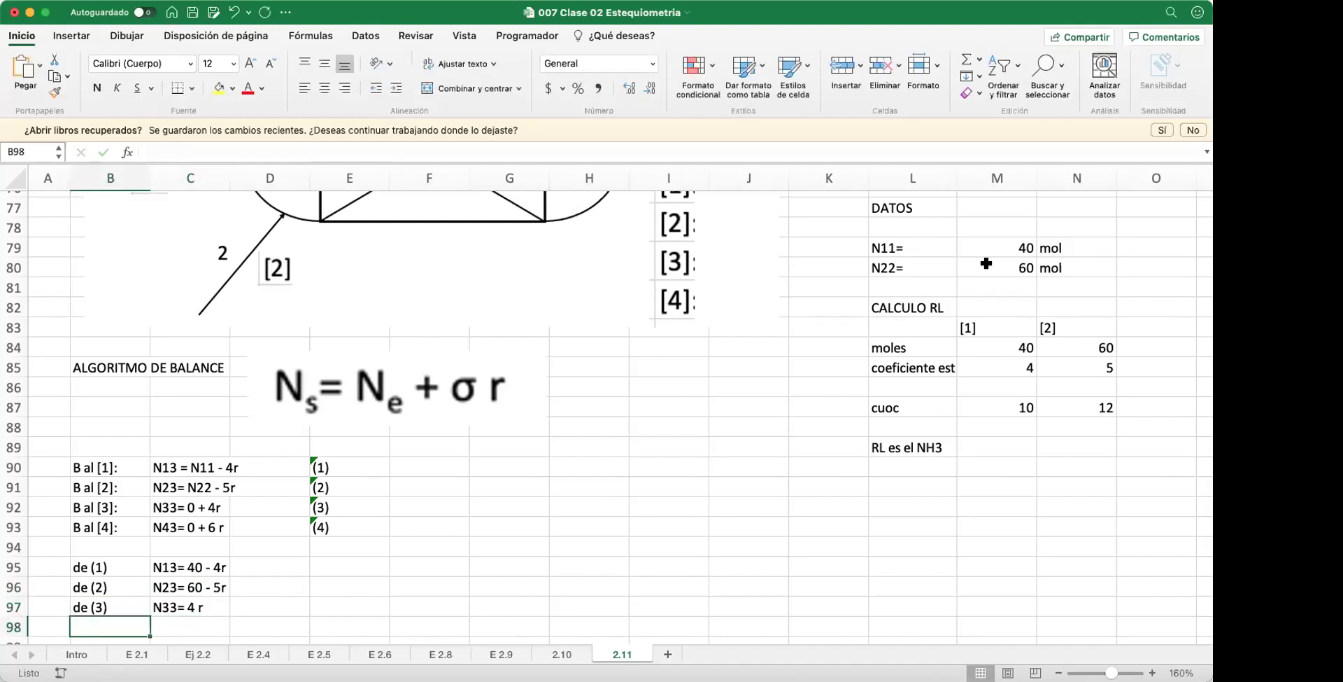
type("de (")
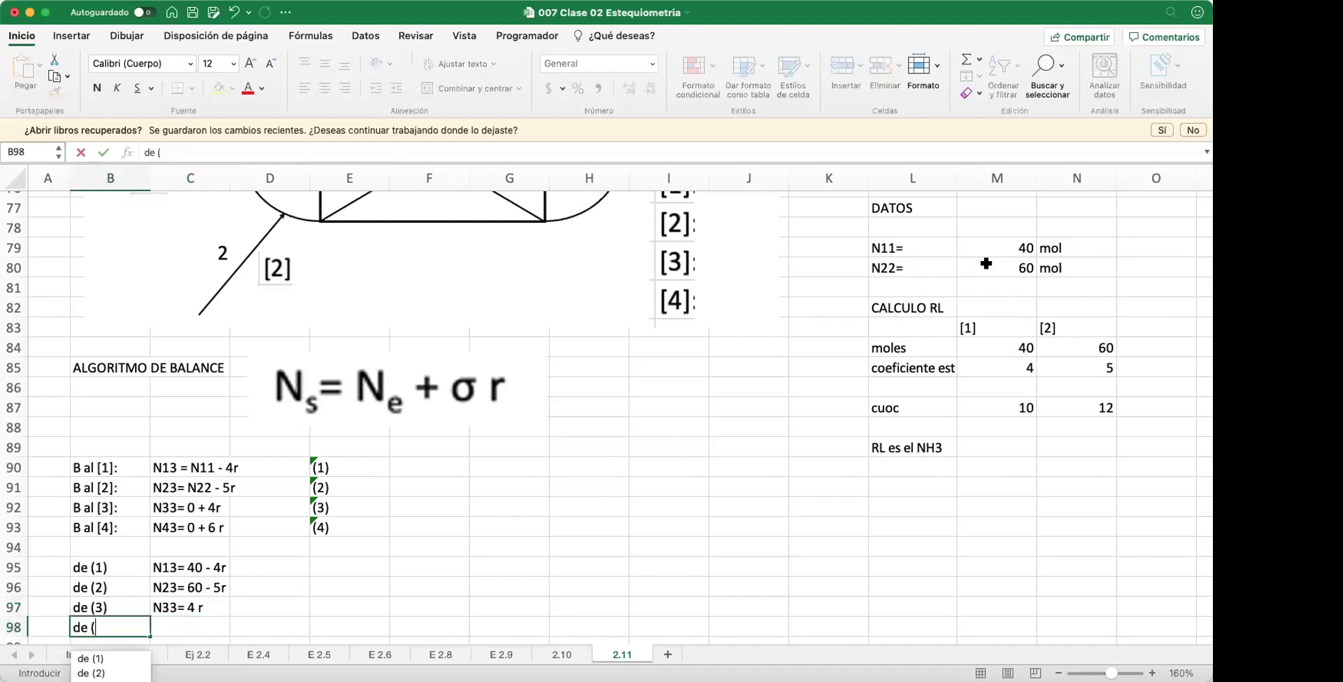
type("4)")
key("Tab")
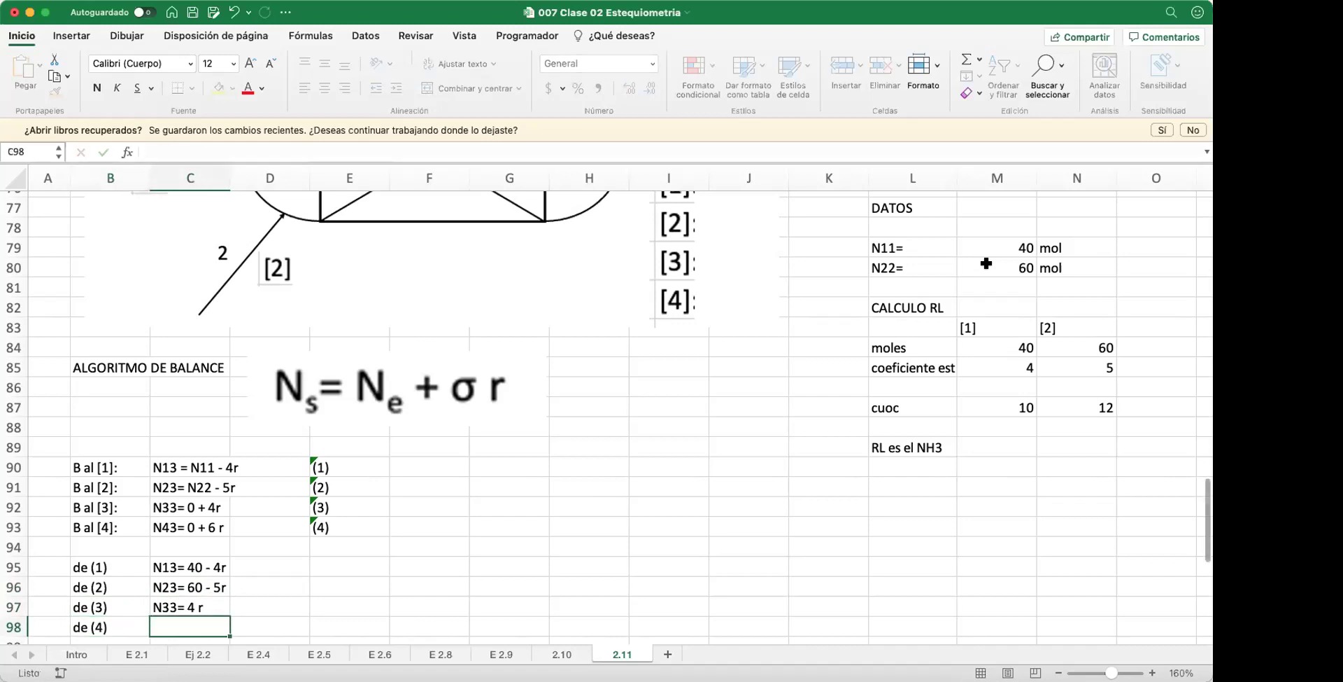
type("N43")
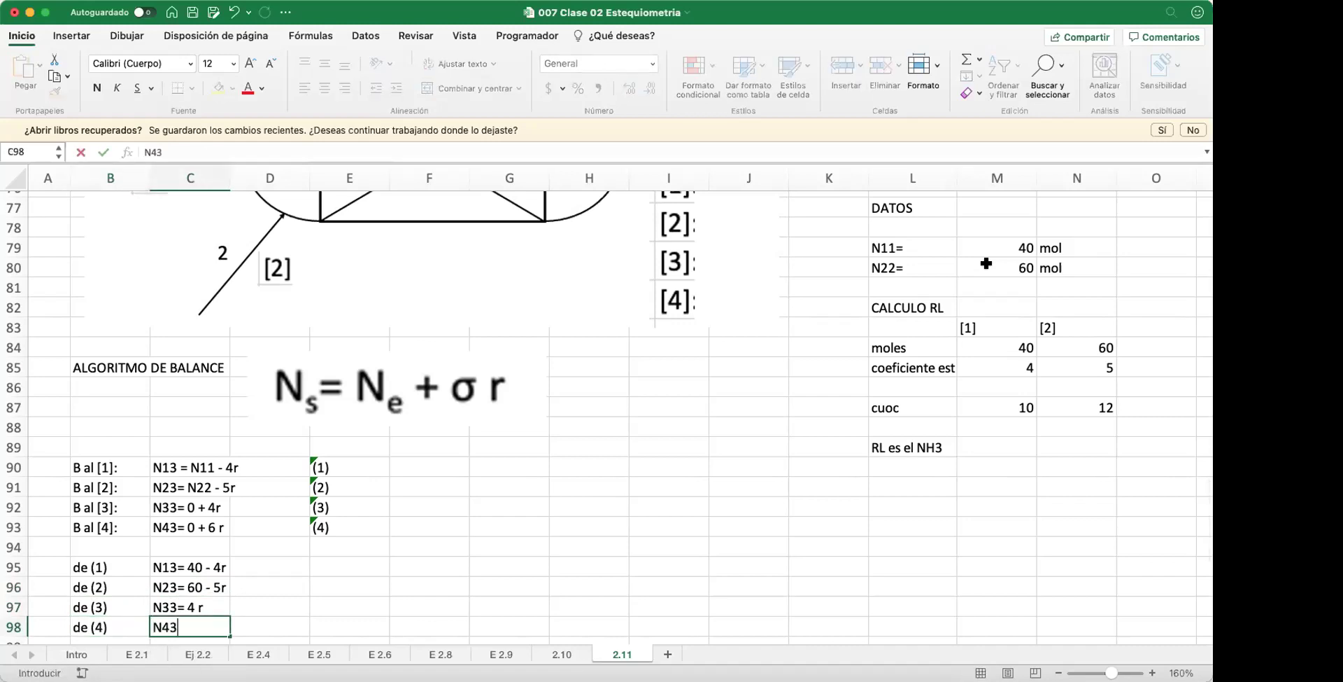
type("= 6r")
key("Return")
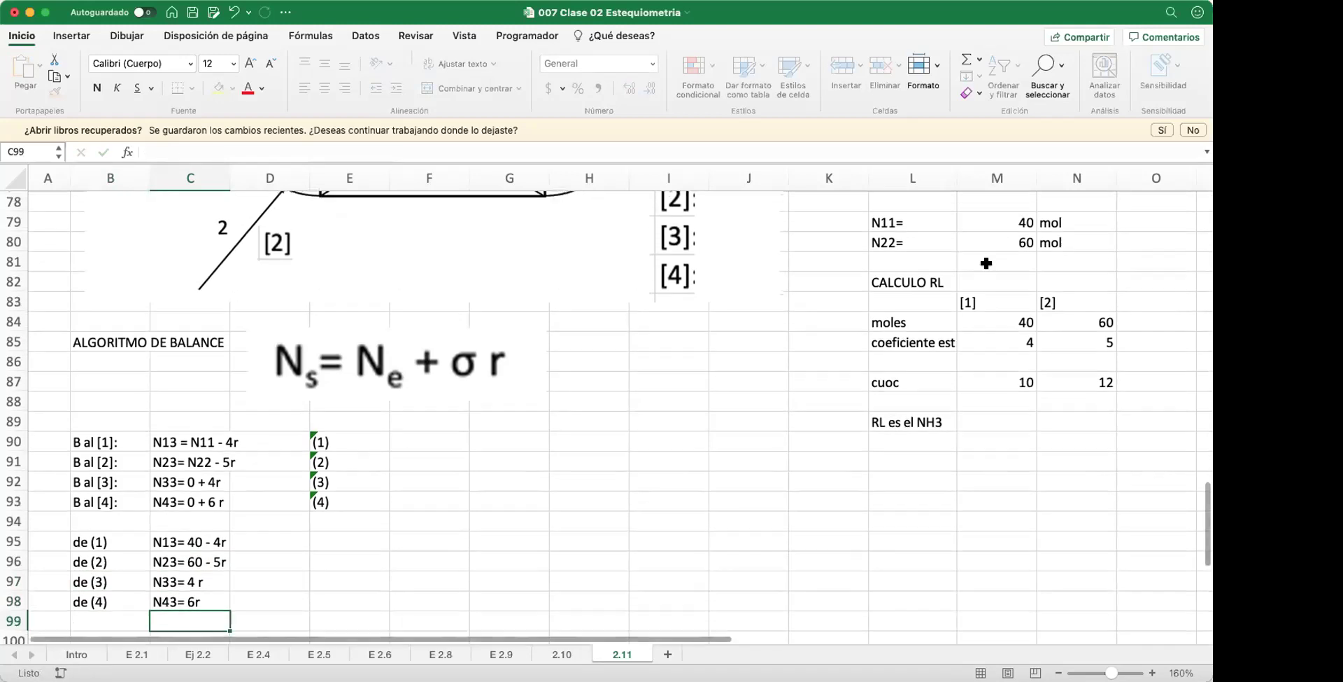
Step: Add the heading "Saturar con datos" in B94, directly above the substituted equations
scroll(413, 542, "down", 2)
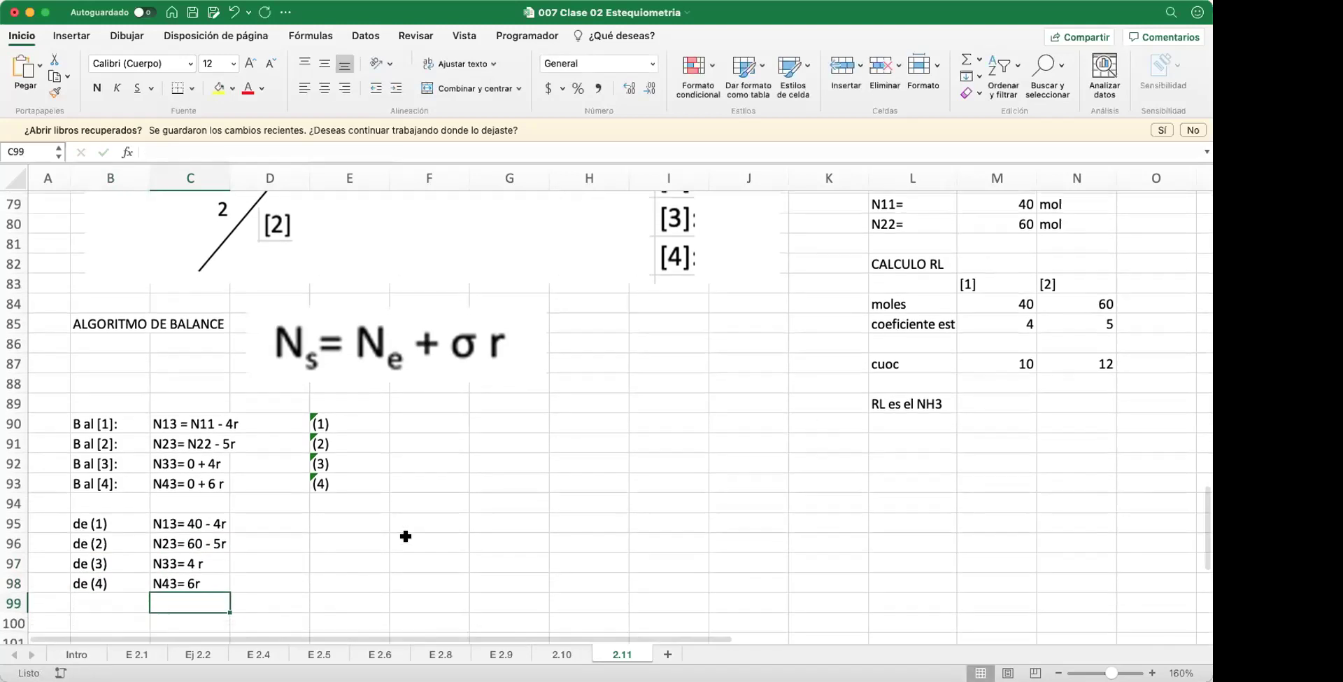
left_click(135, 485)
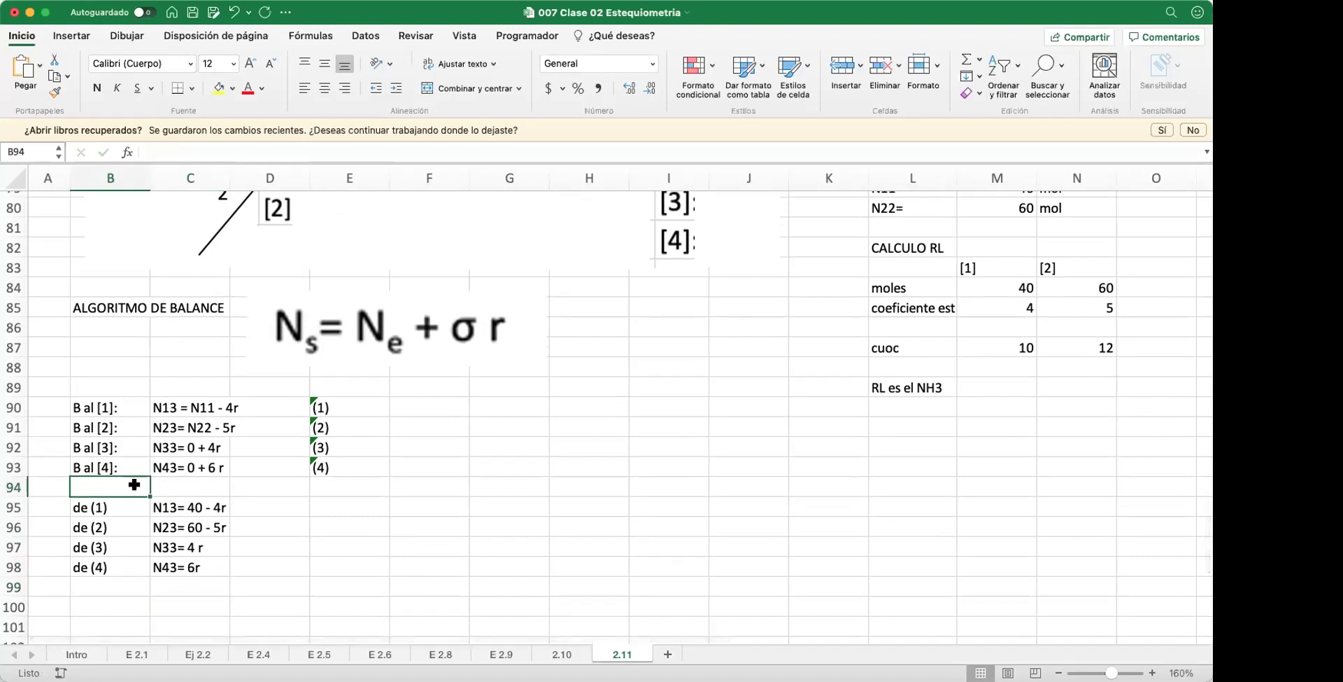
type("Saturar ")
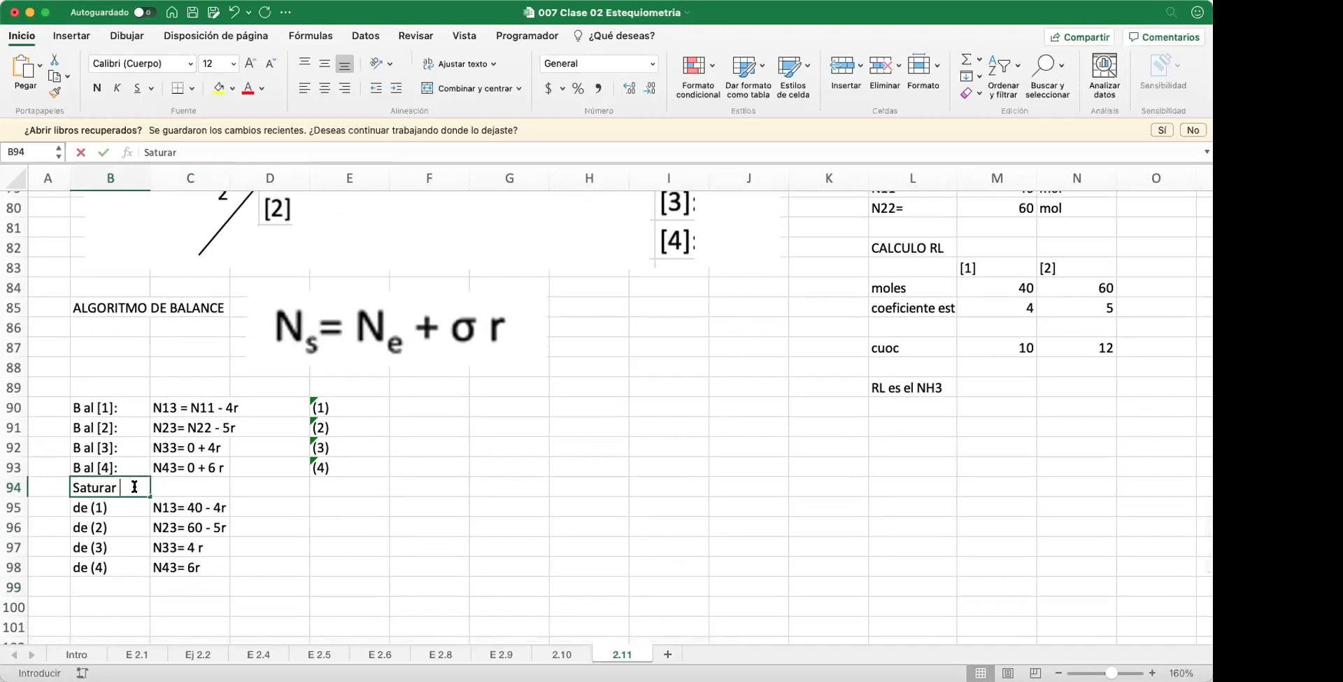
type("con datos")
key("Return")
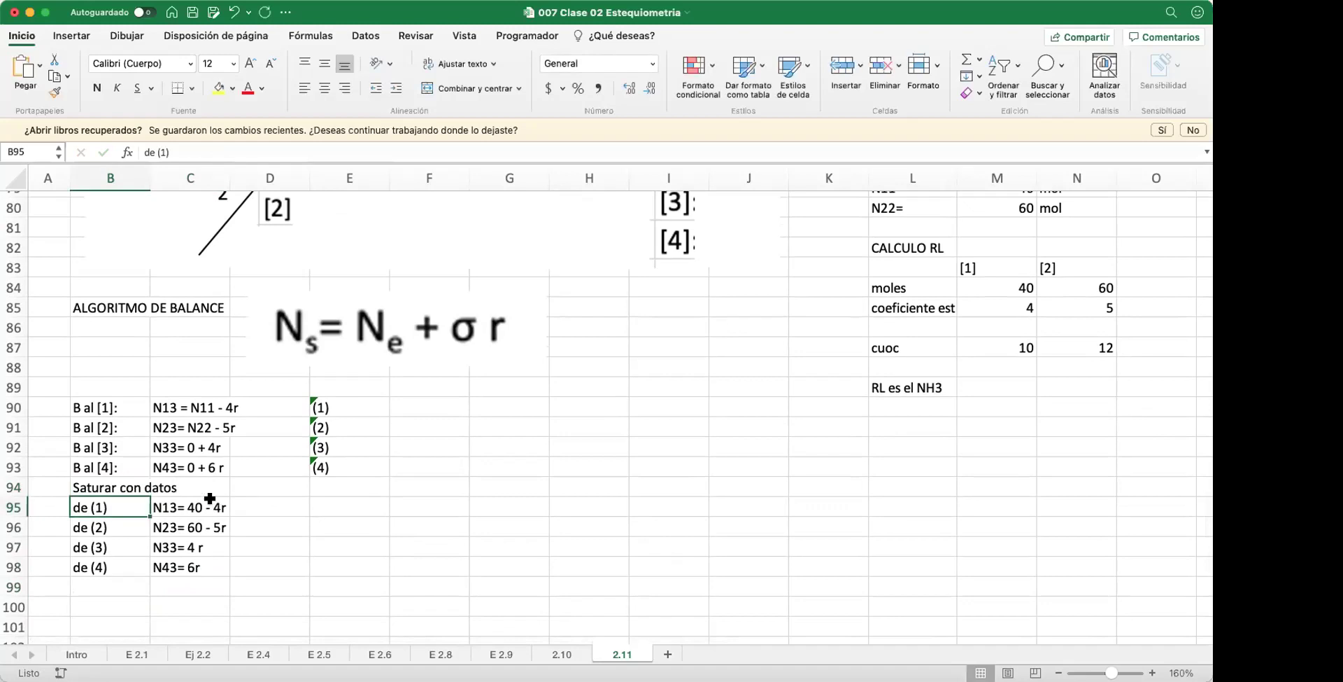
Step: Insert an entire row at row 94 to separate the general balances from the "Saturar con datos" block
right_click(46, 483)
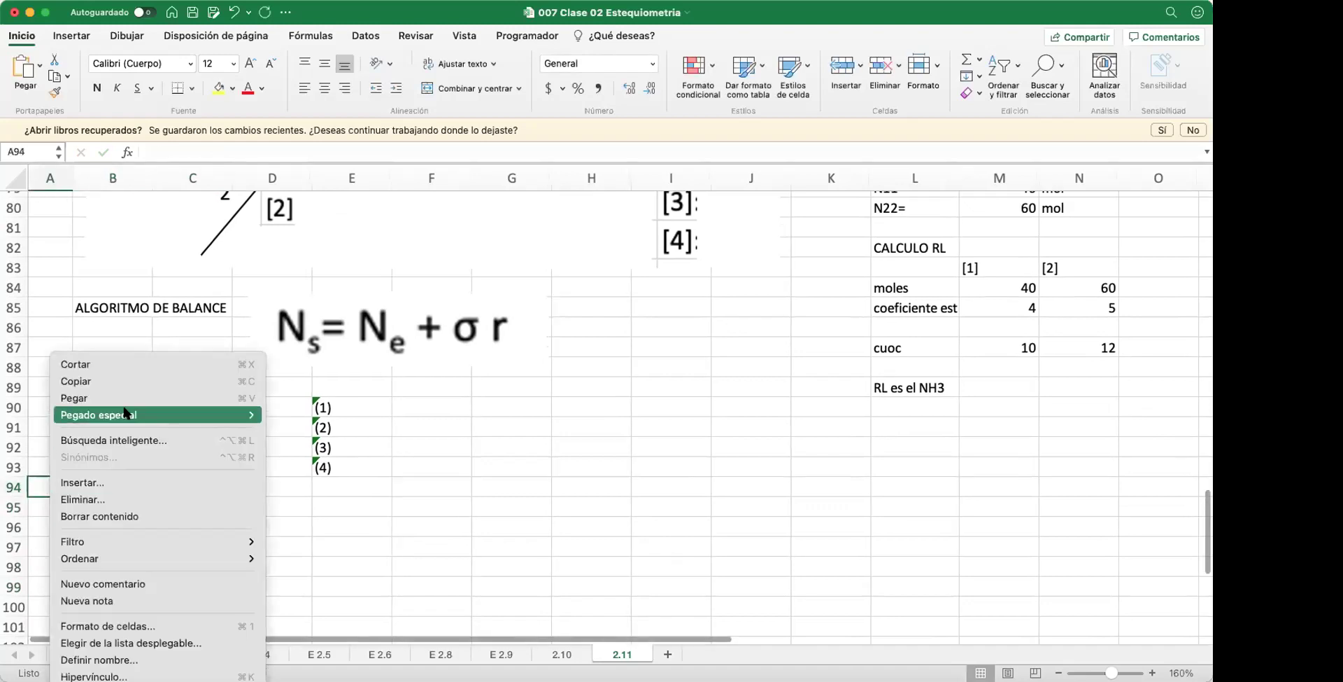
left_click(121, 483)
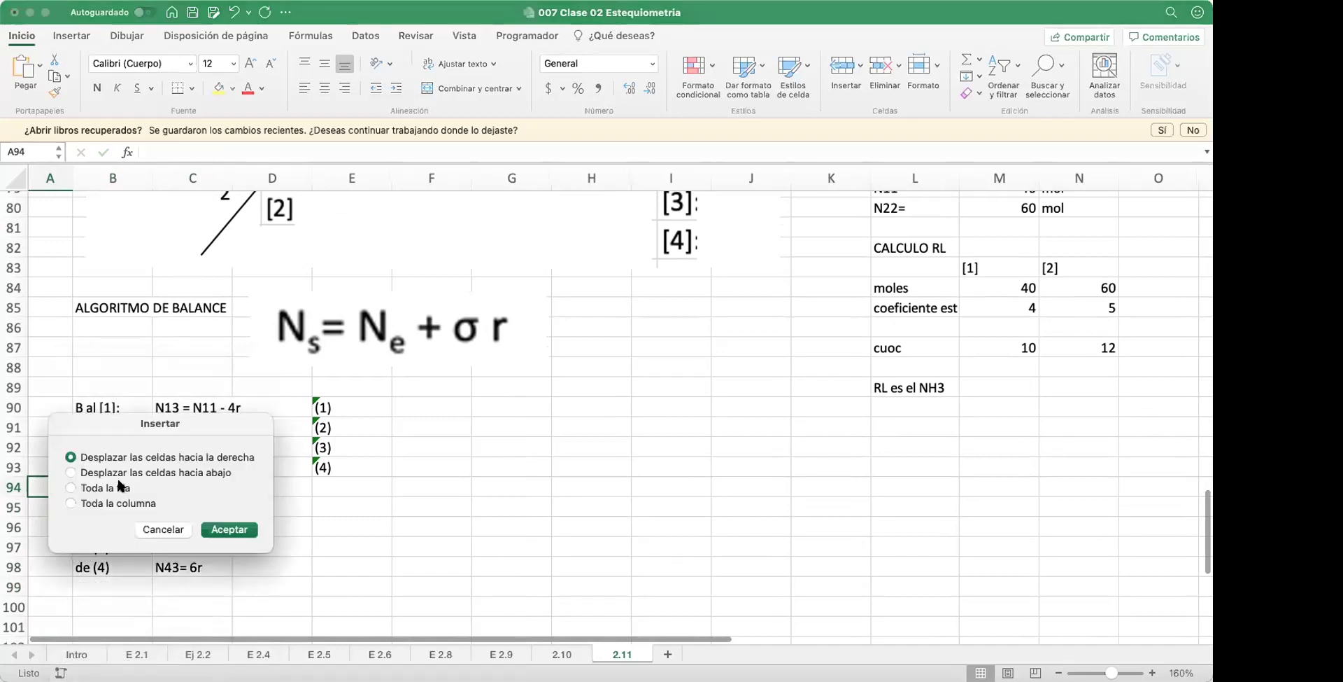
left_click(117, 487)
left_click(229, 529)
left_click(284, 525)
left_click(337, 565)
scroll(337, 565, "down", 2)
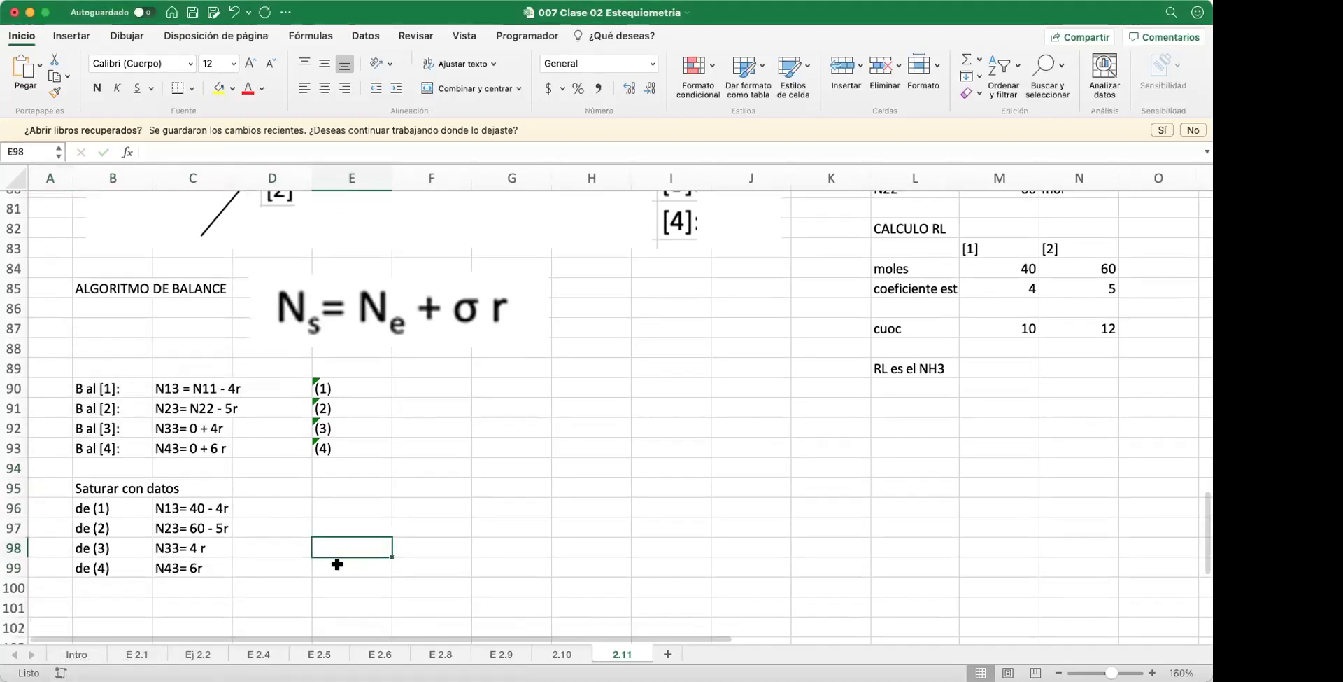
left_click(281, 557)
left_click(182, 563)
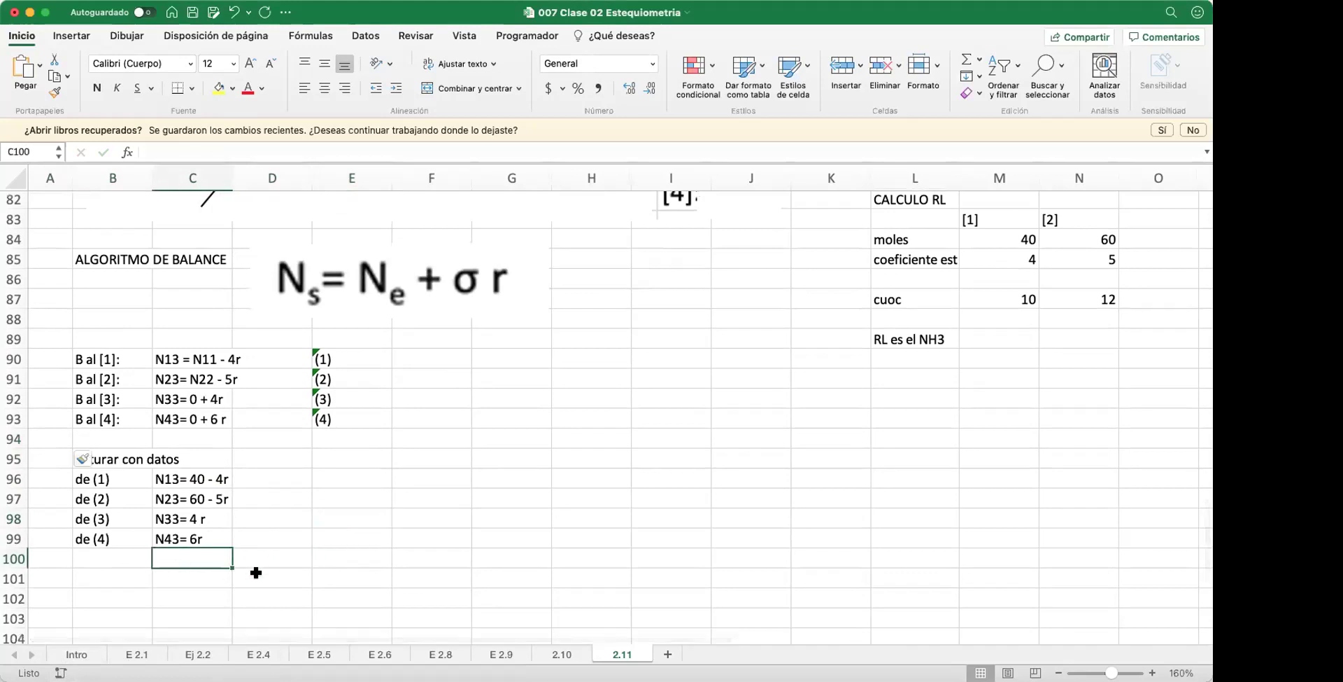
Step: Review the problem statement, reactor diagram and Figura 2.2 solution stages against the balance equations
scroll(260, 570, "up", 4)
scroll(260, 569, "up", 10)
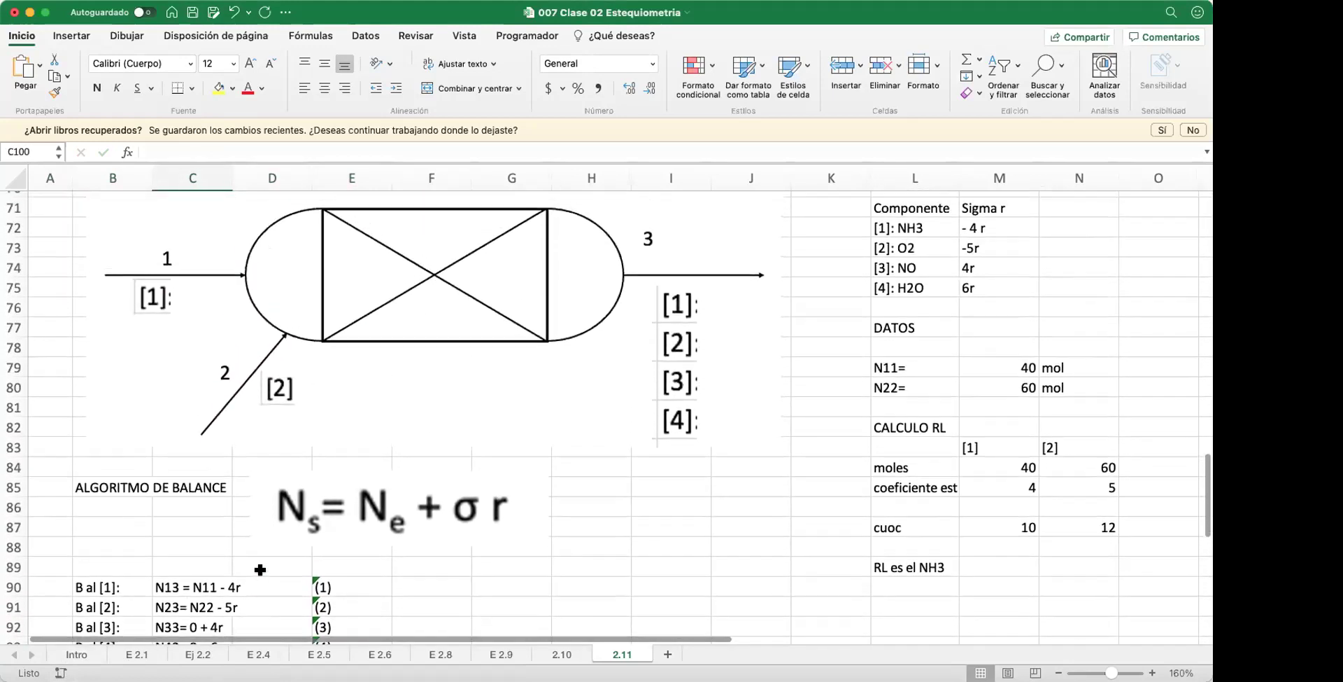
scroll(260, 570, "up", 2)
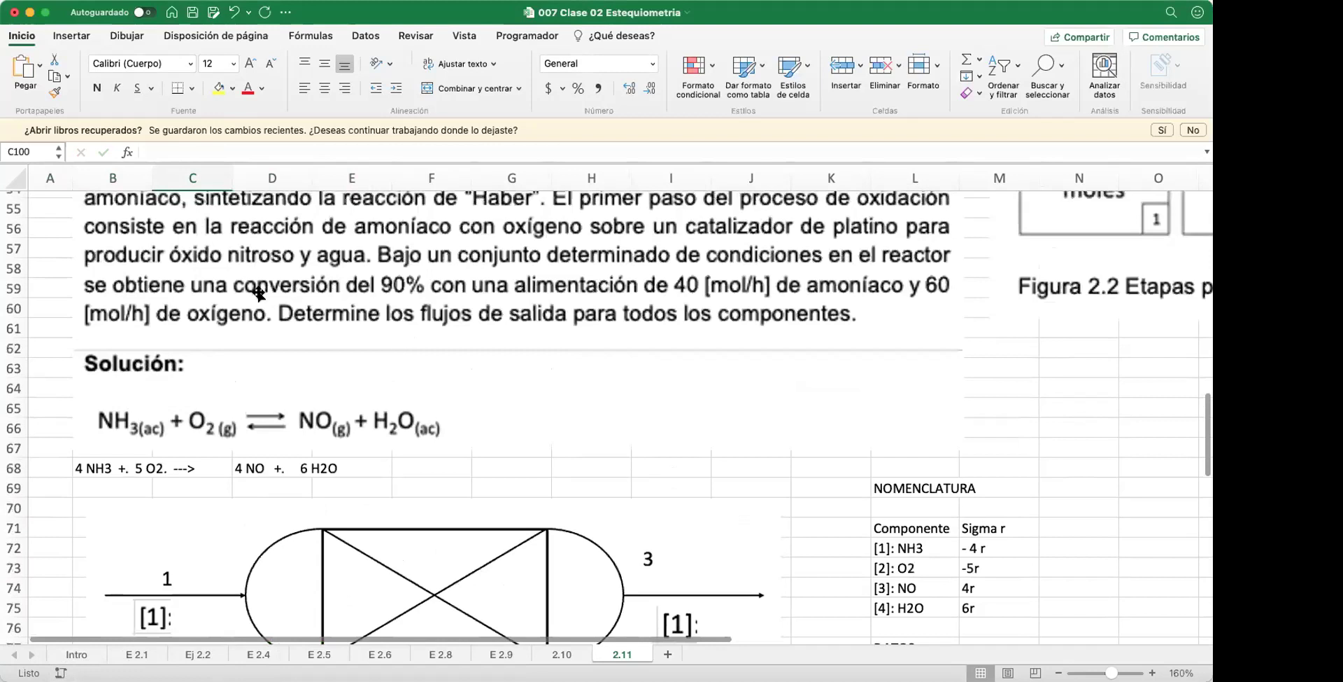
scroll(533, 329, "down", 10)
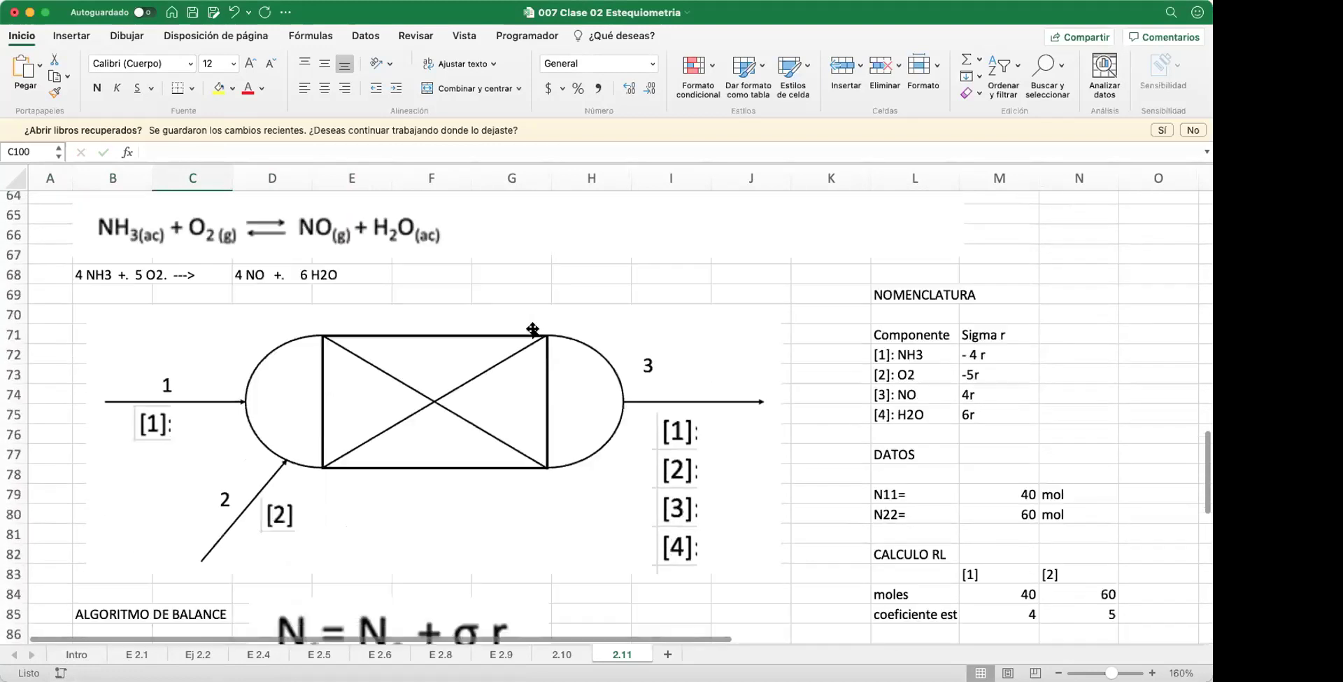
scroll(533, 329, "down", 1)
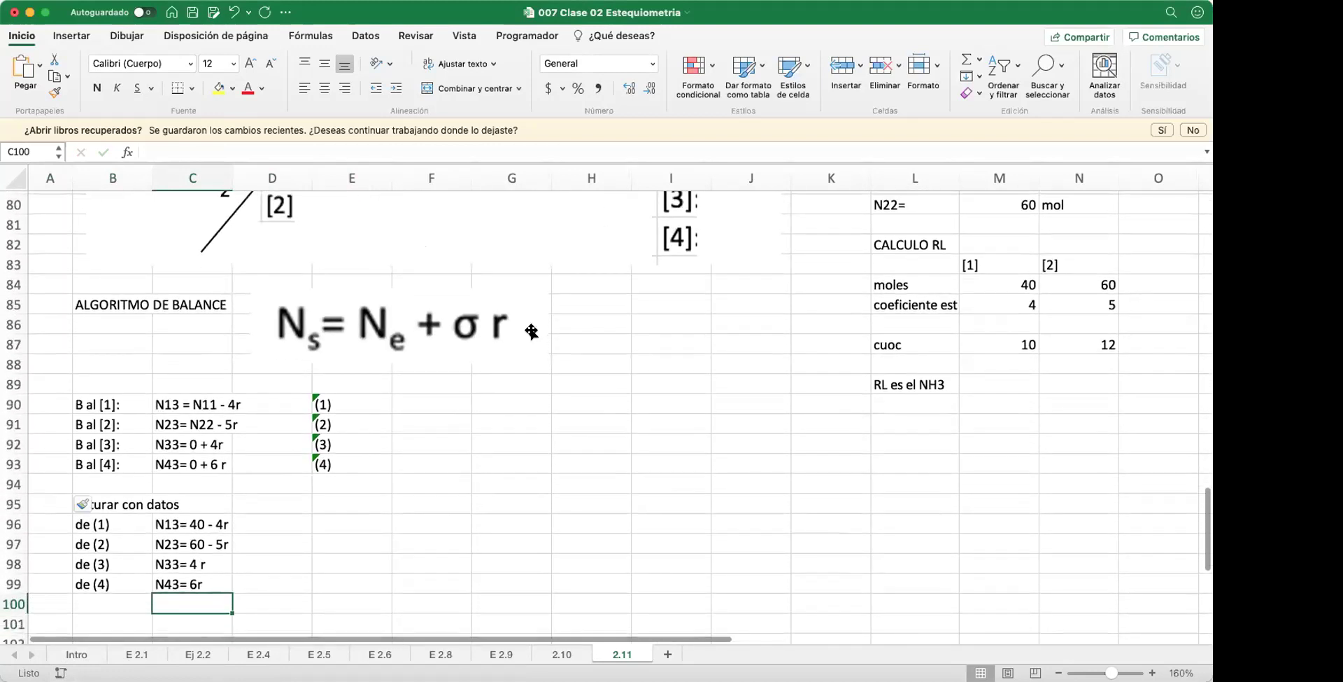
left_click(570, 387)
scroll(569, 387, "up", 6)
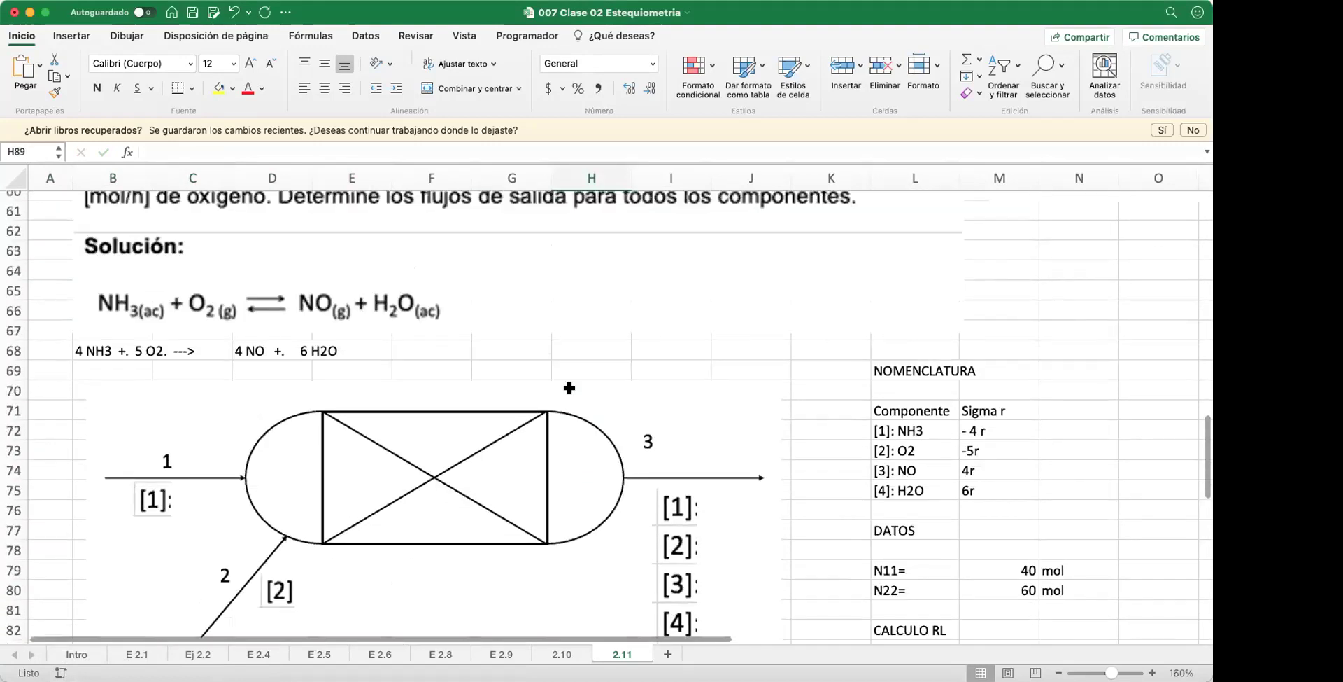
scroll(569, 387, "up", 4)
scroll(570, 387, "right", 9)
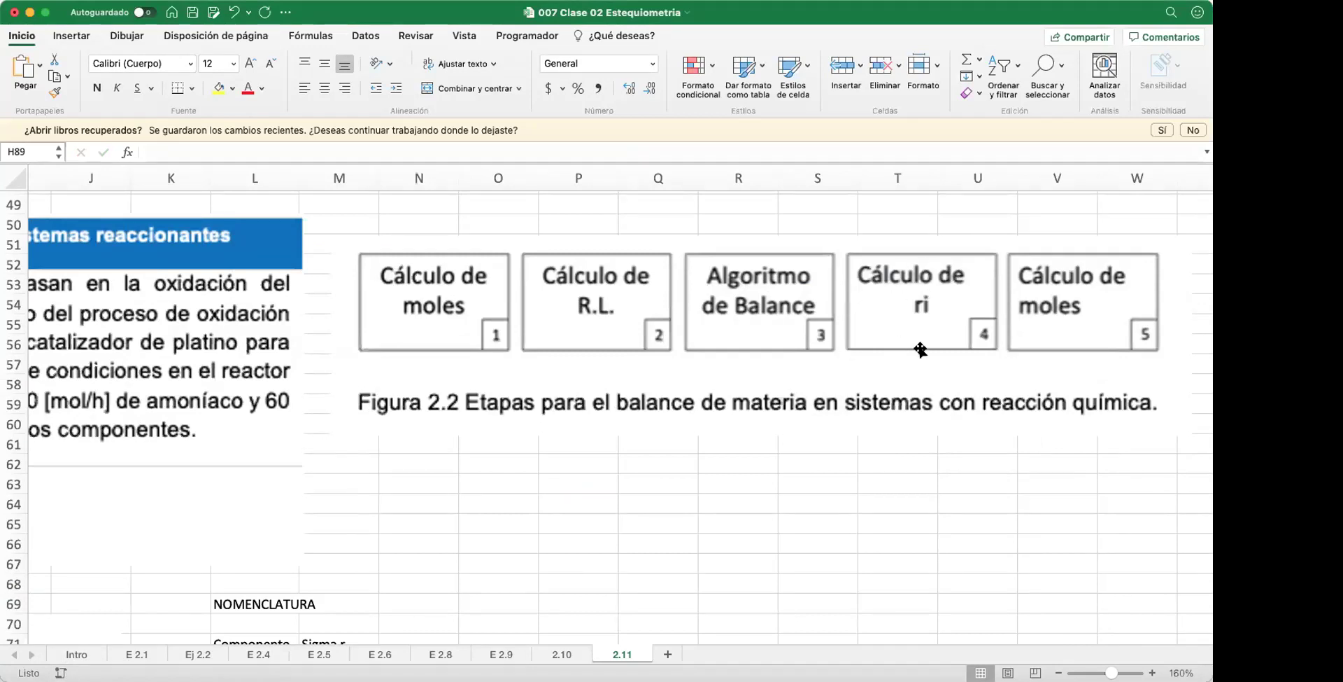
scroll(675, 356, "left", 5)
scroll(678, 357, "left", 4)
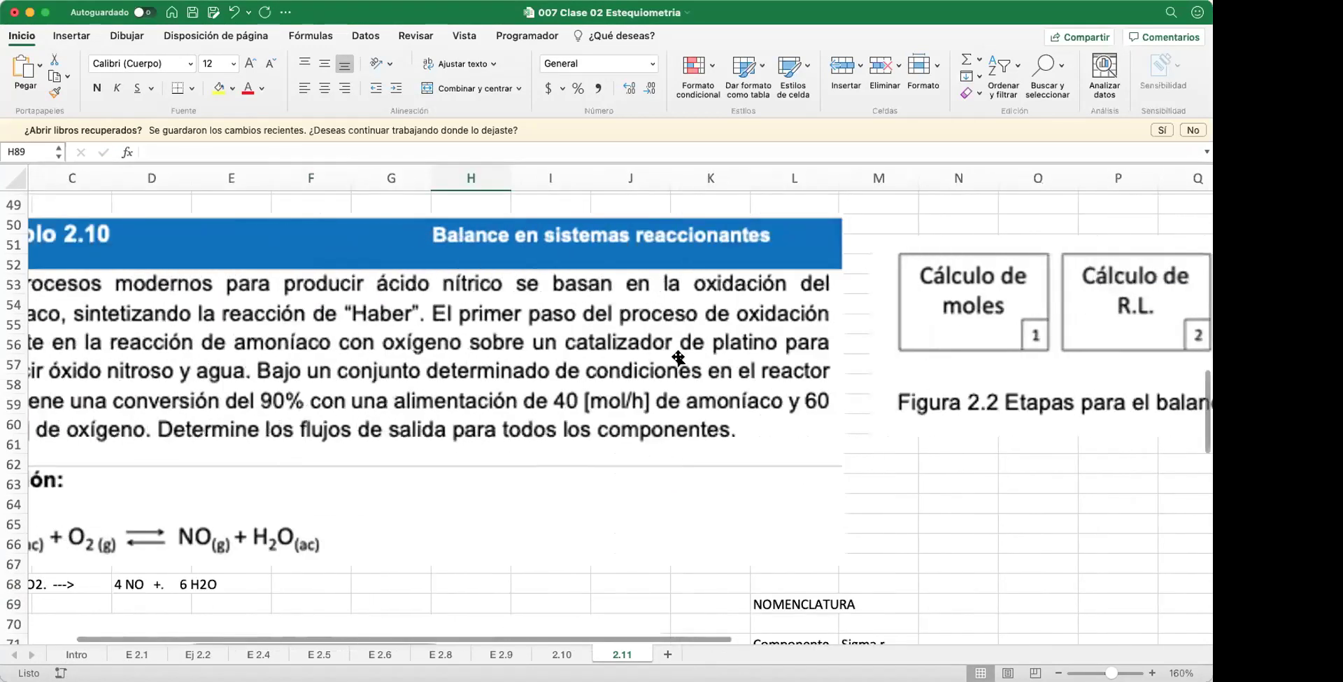
scroll(678, 357, "down", 6)
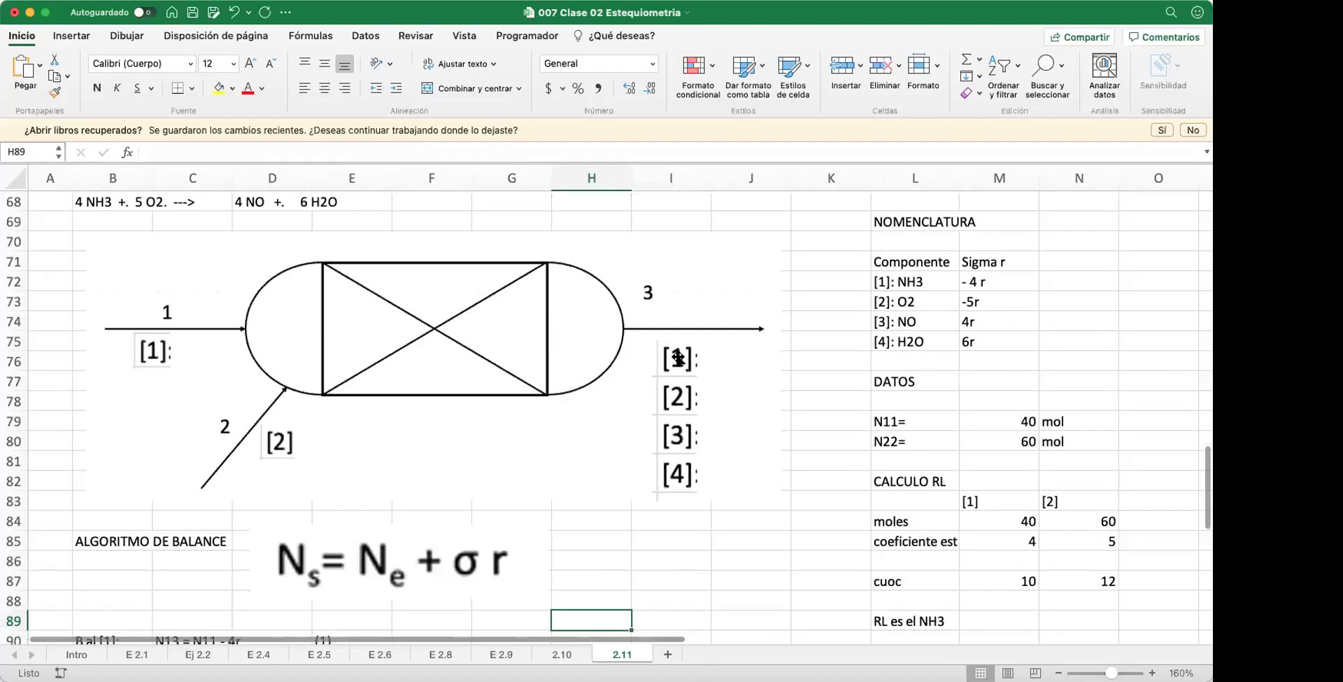
scroll(678, 357, "down", 6)
left_click(350, 397)
left_click(342, 443)
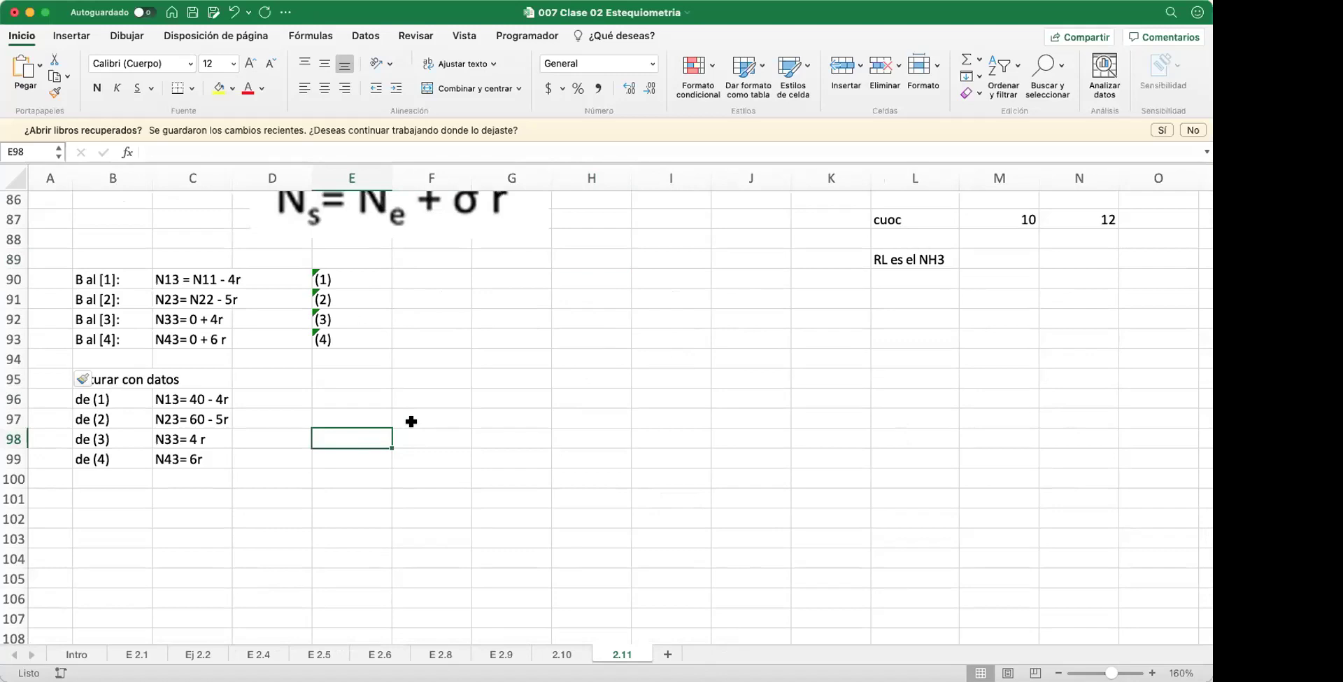
Step: Capture the image of equation (2.5), the limiting-reactant conversion X = -σr/Ne, for reuse in the exercise
scroll(411, 421, "up", 3)
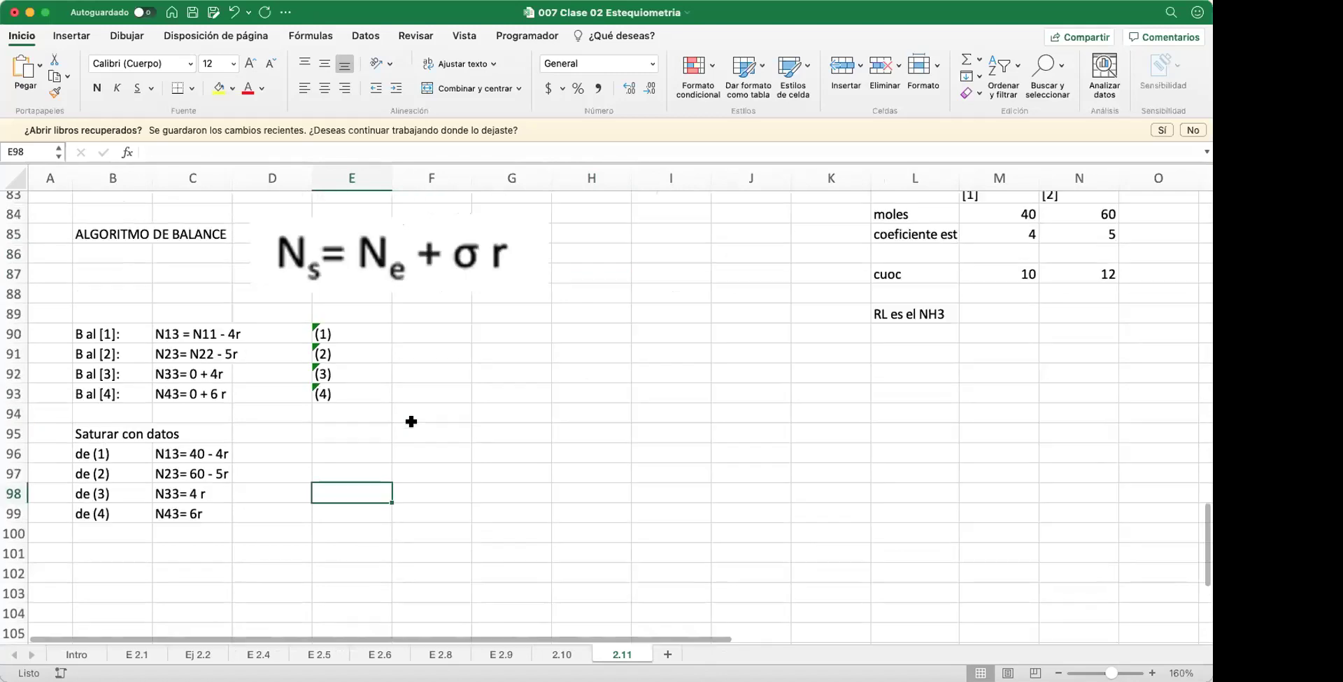
scroll(411, 420, "up", 9)
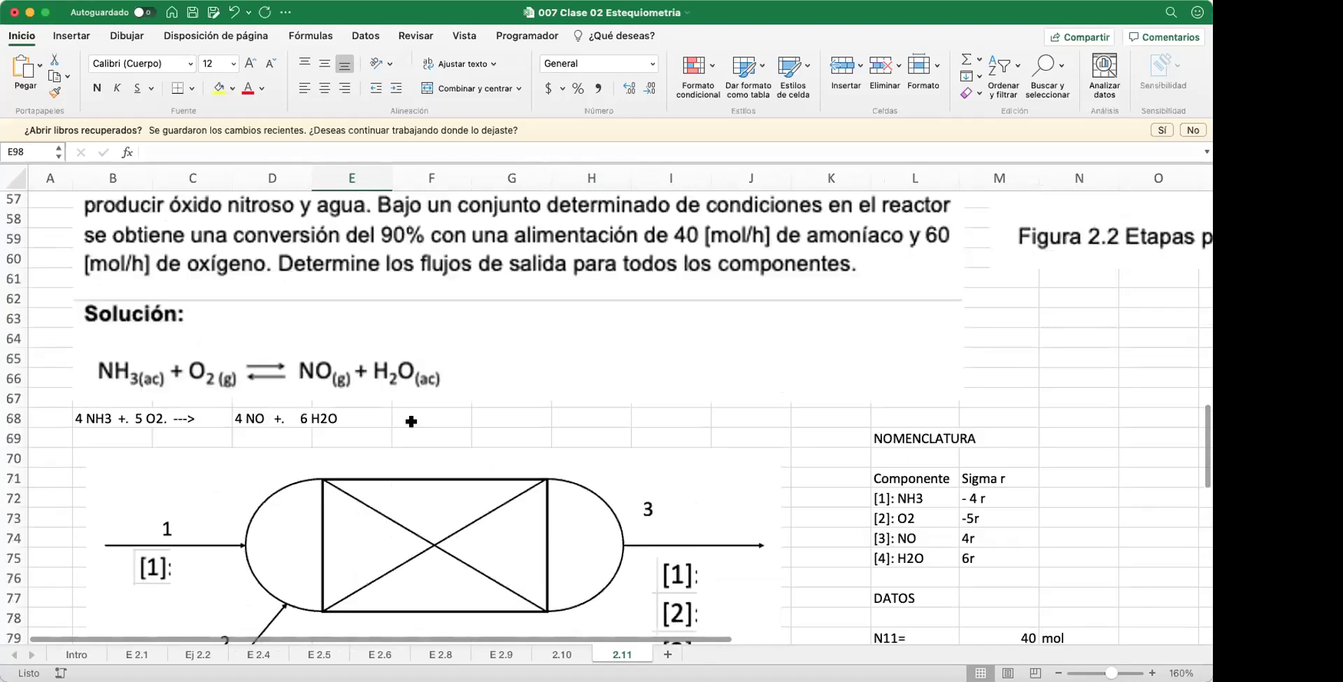
scroll(411, 420, "up", 8)
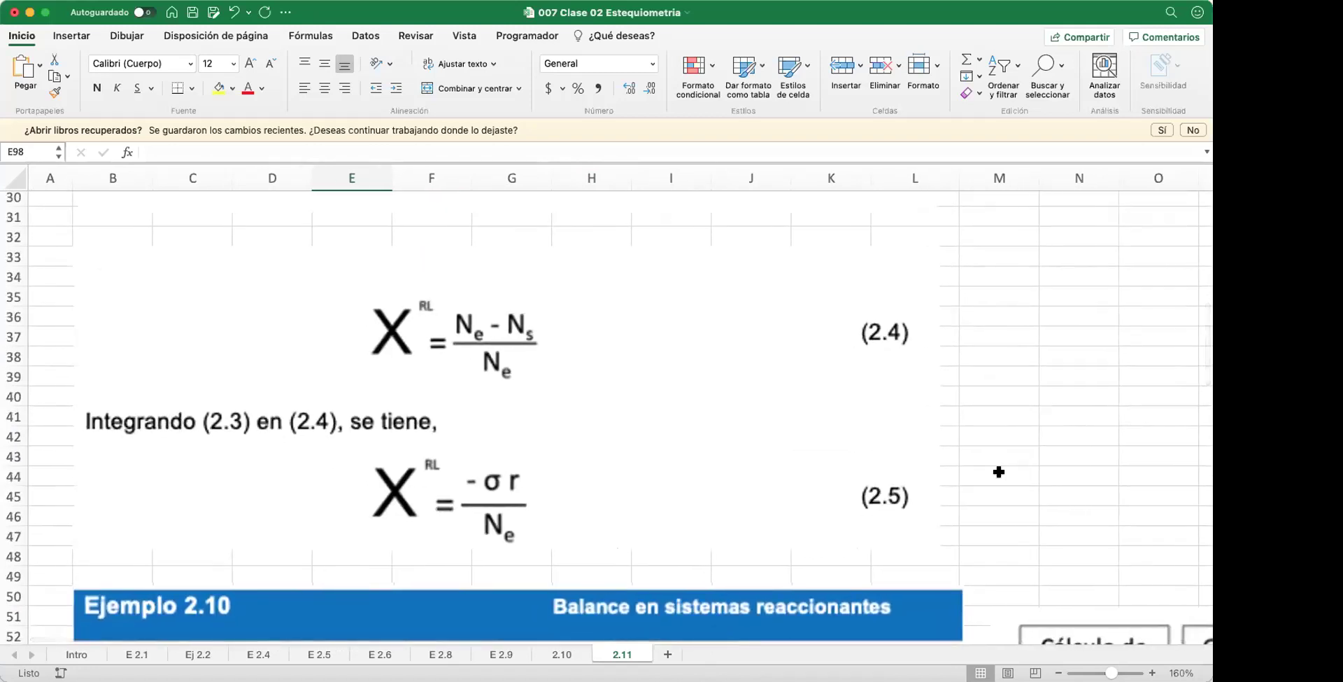
key("super+shift+4")
Step: Add the heading "CALCULO DE r" in B101, below the equations substituted with data
scroll(530, 451, "down", 5)
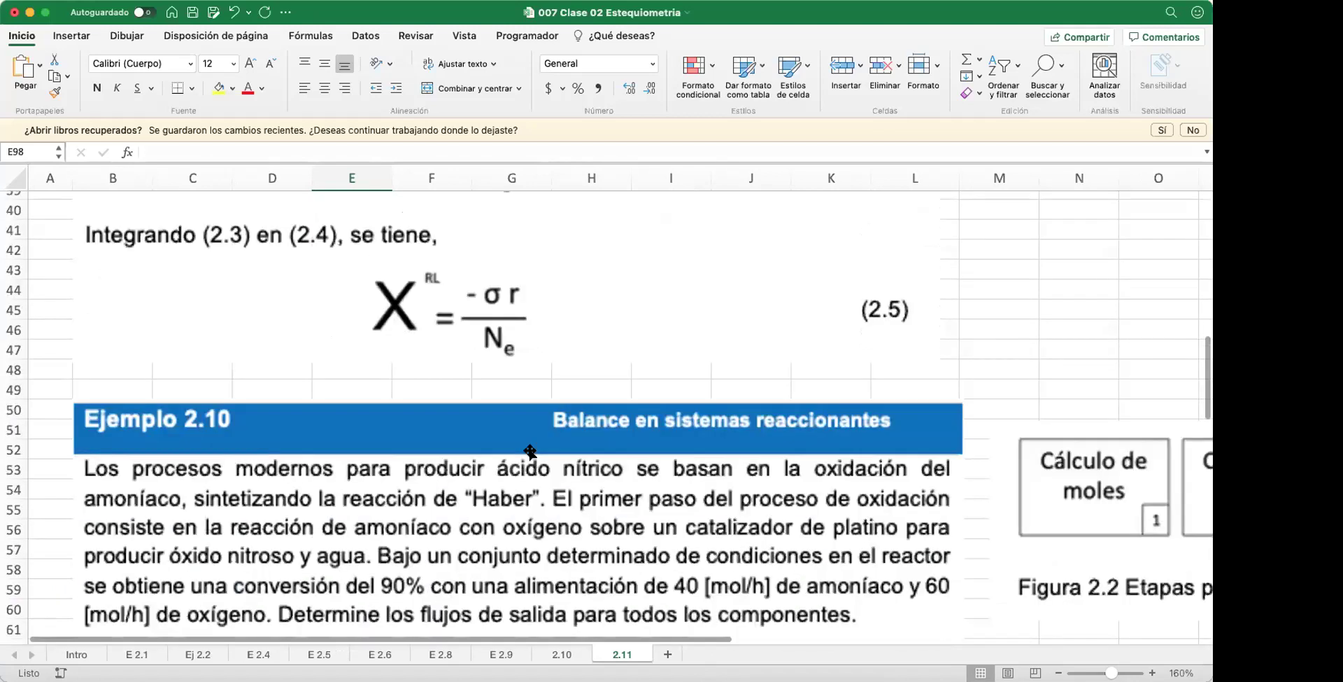
scroll(530, 451, "down", 20)
left_click(116, 518)
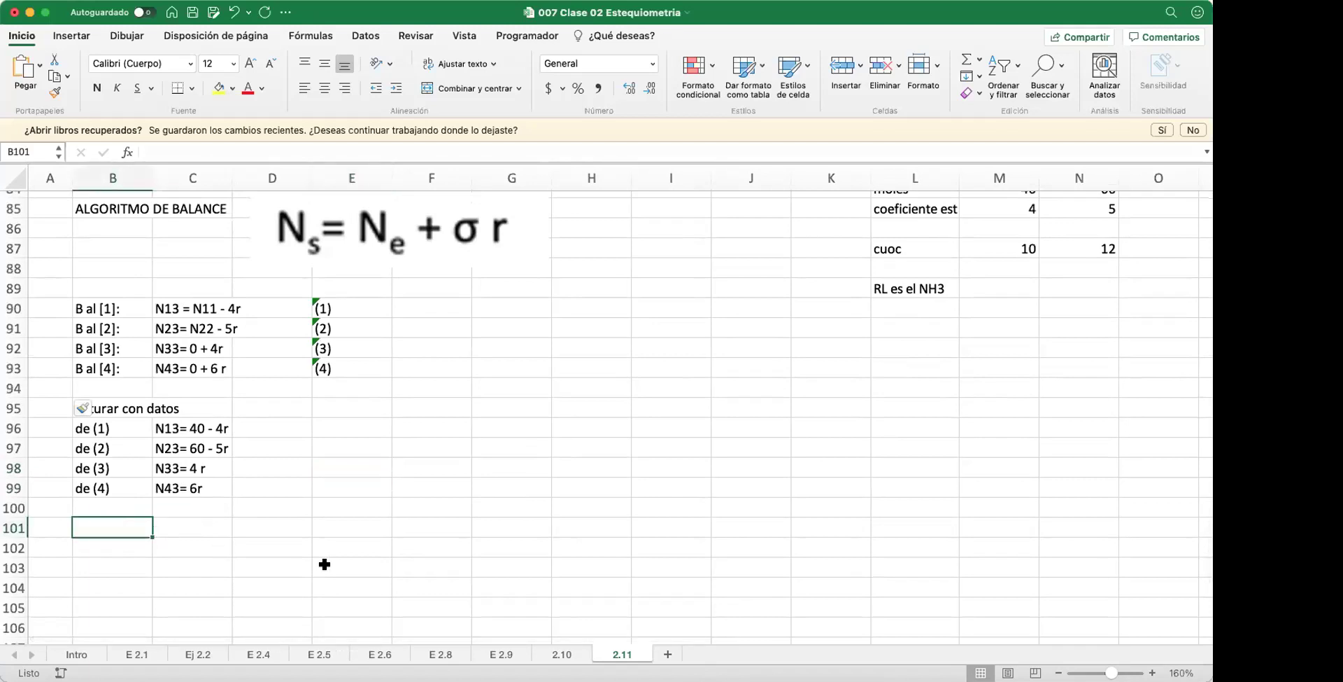
type("CAL")
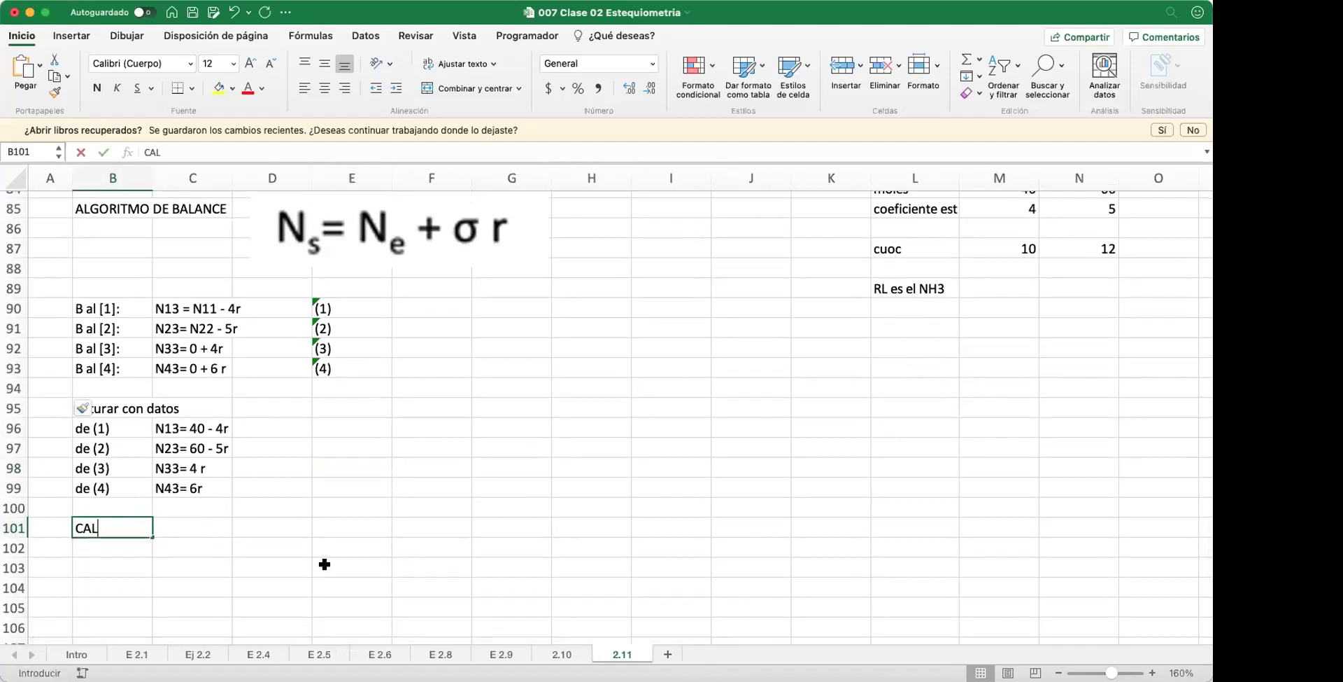
type("CULO DE")
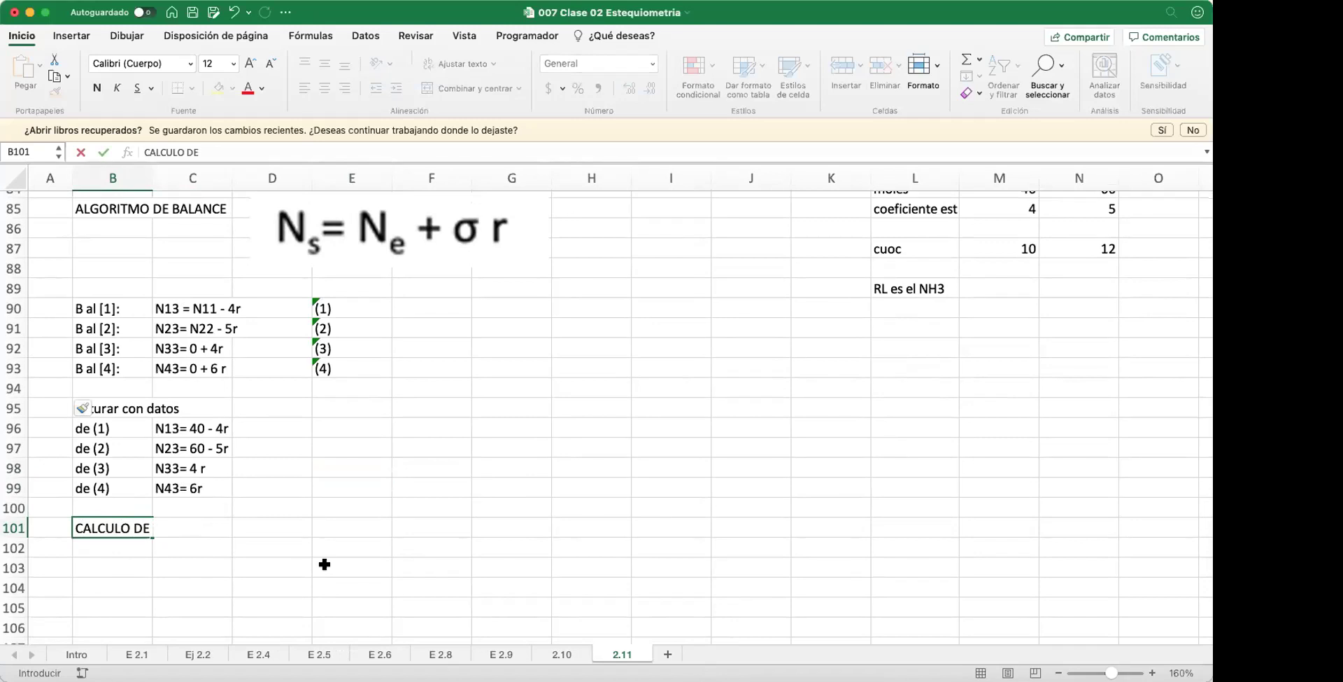
type("r")
key("Return")
left_click(323, 563)
left_click(130, 565)
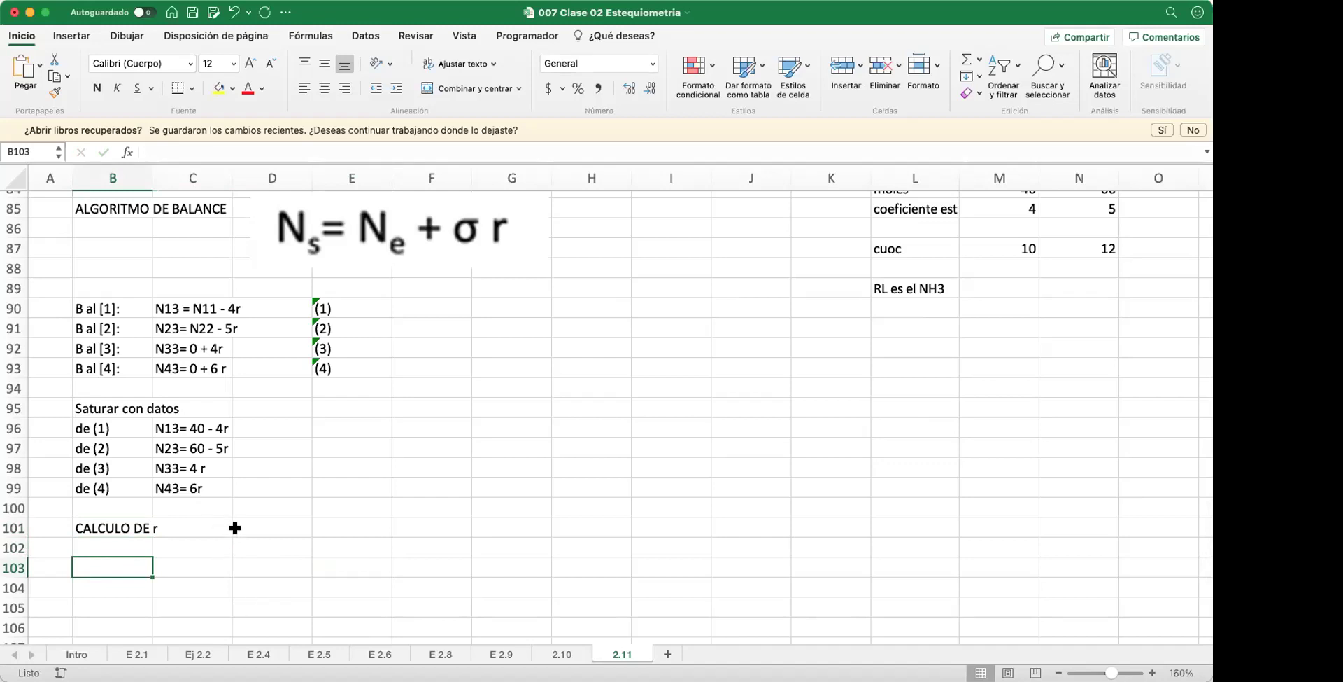
Step: Paste the captured conversion equation, shrink it and place it directly under the "CALCULO DE r" heading
left_click(427, 546)
right_click(383, 543)
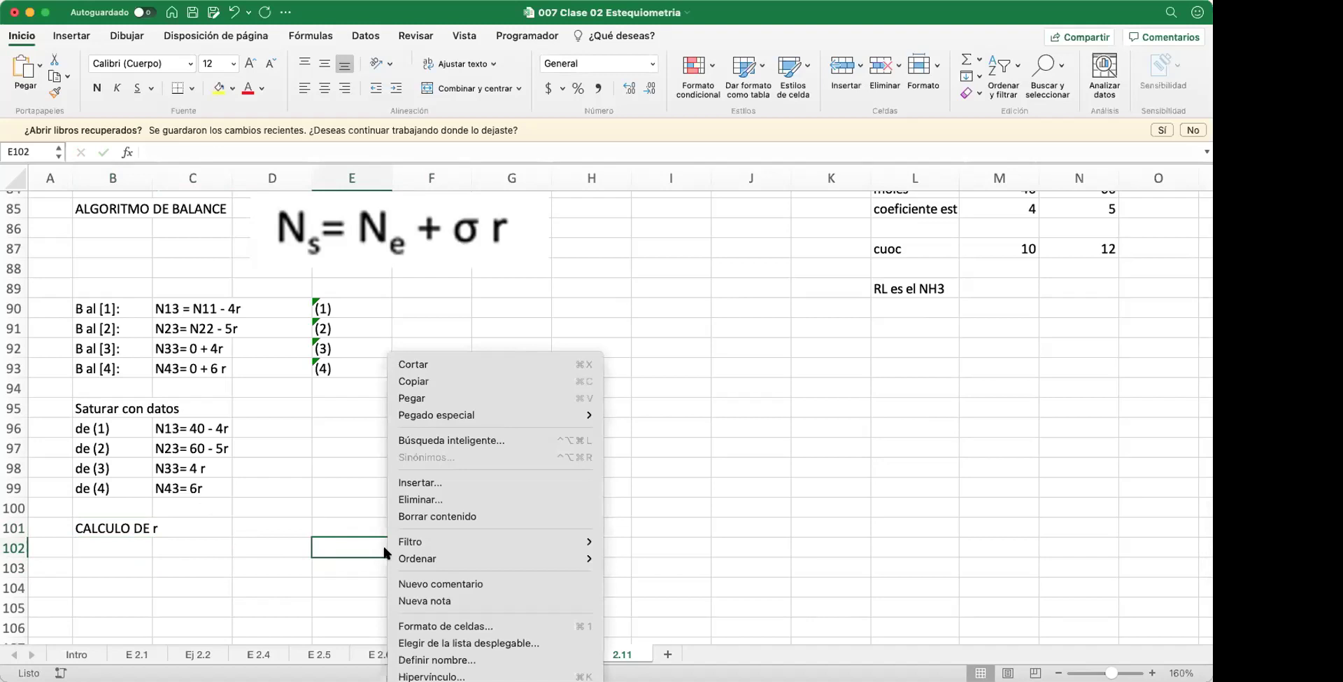
left_click(414, 397)
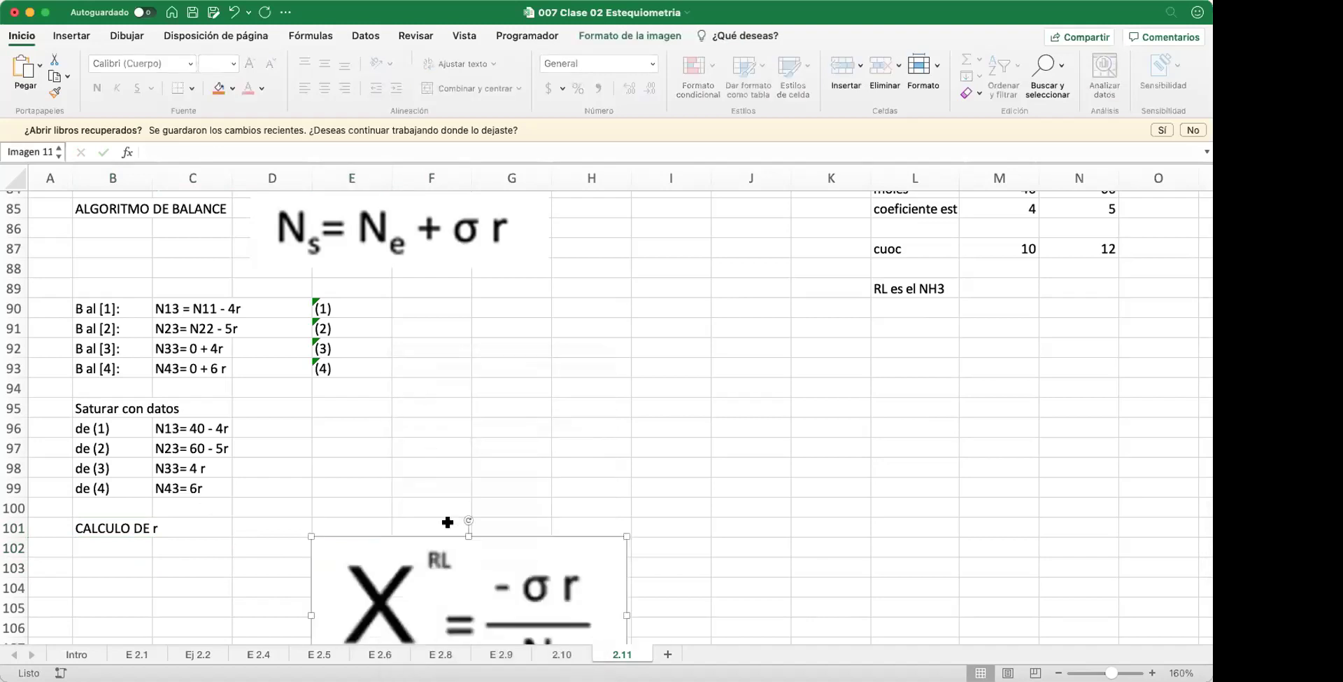
left_click_drag(311, 536, 176, 547)
scroll(417, 555, "down", 4)
left_click_drag(325, 483, 217, 498)
Step: Add the heading "Datos" in E103, beside the pasted conversion equation
left_click(375, 476)
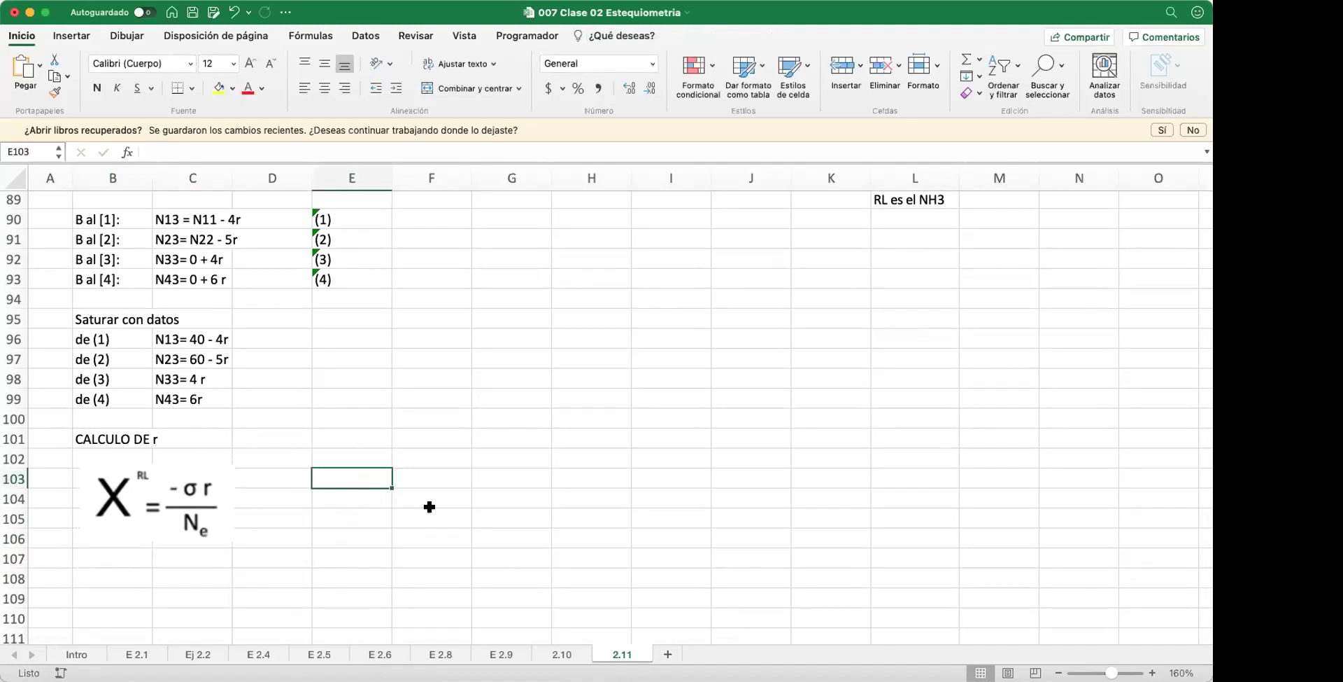
type("Datios")
key("Return")
key("Return")
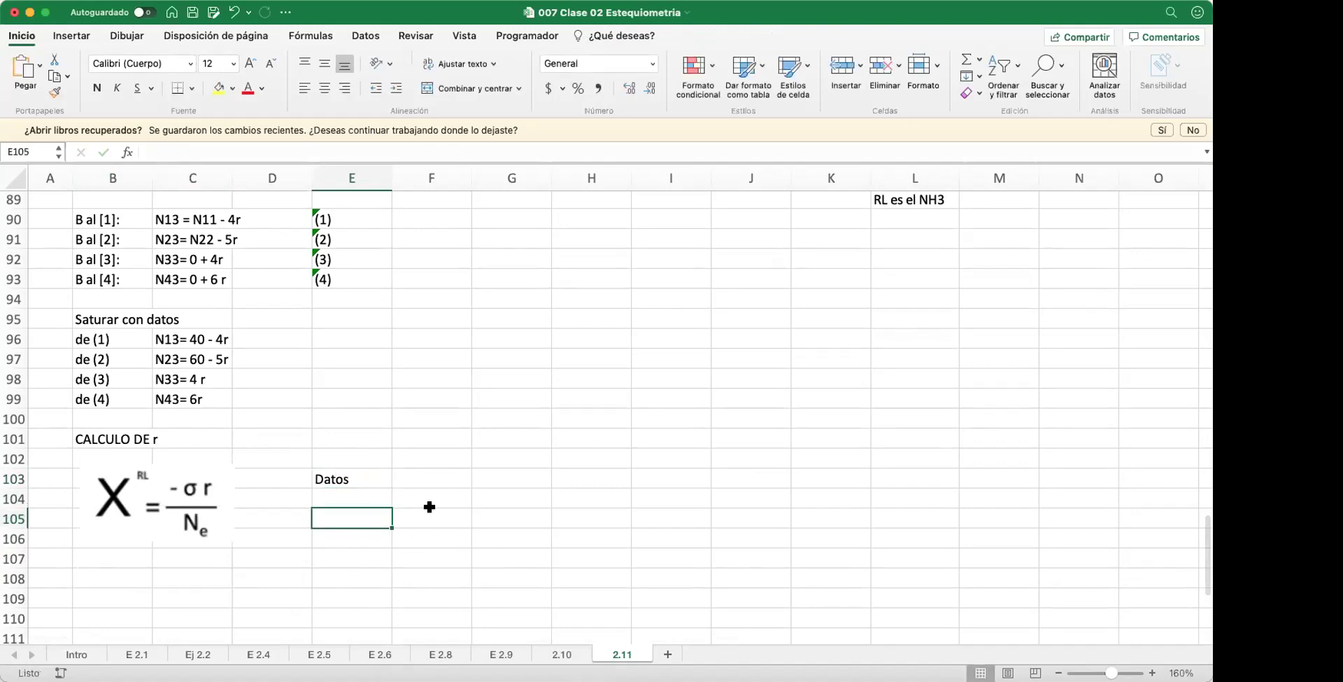
Step: Write the conversion label "X [1]" in E105, checking the limiting reactant in the data block above
type("X")
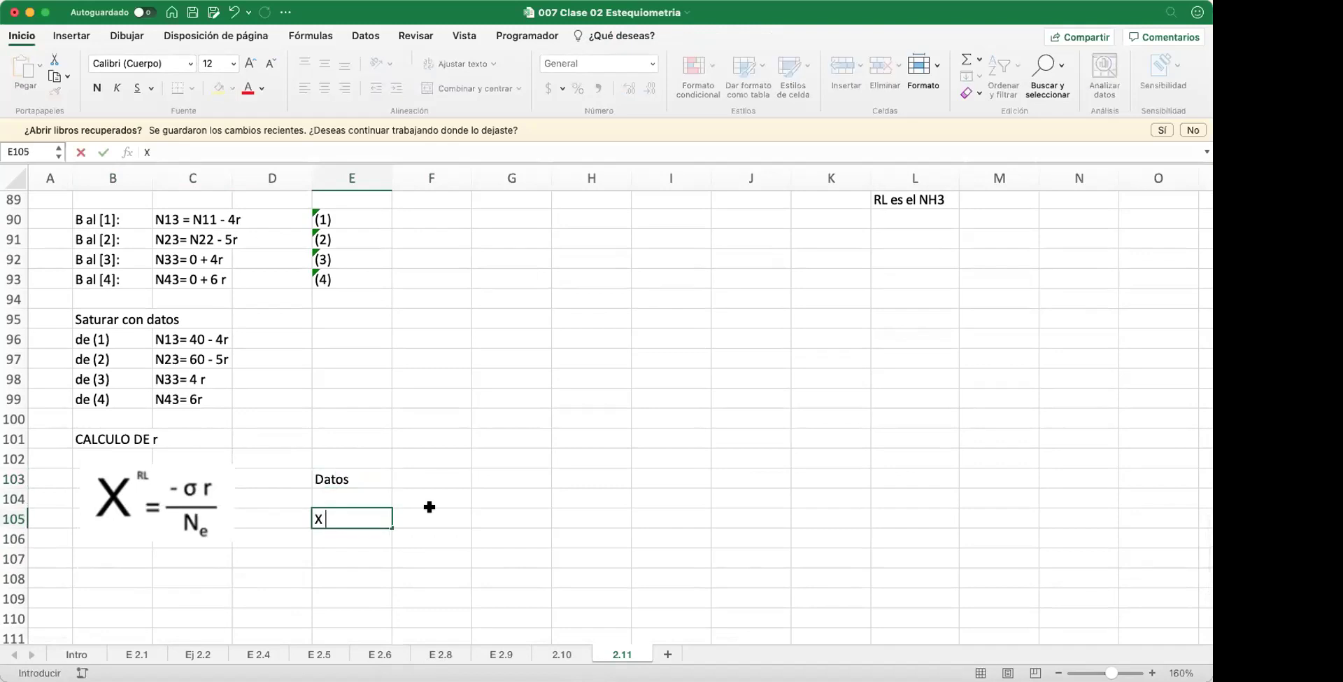
scroll(543, 406, "up", 10)
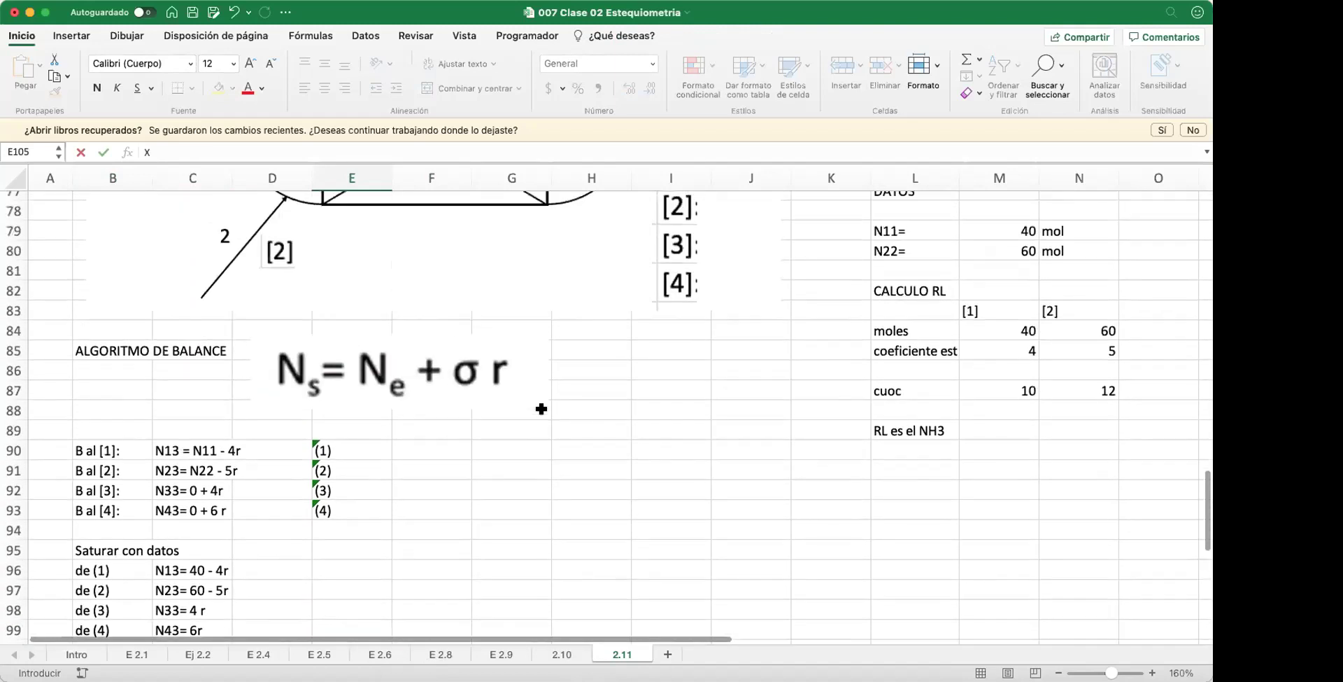
scroll(922, 496, "up", 2)
scroll(910, 499, "down", 10)
scroll(443, 384, "down", 3)
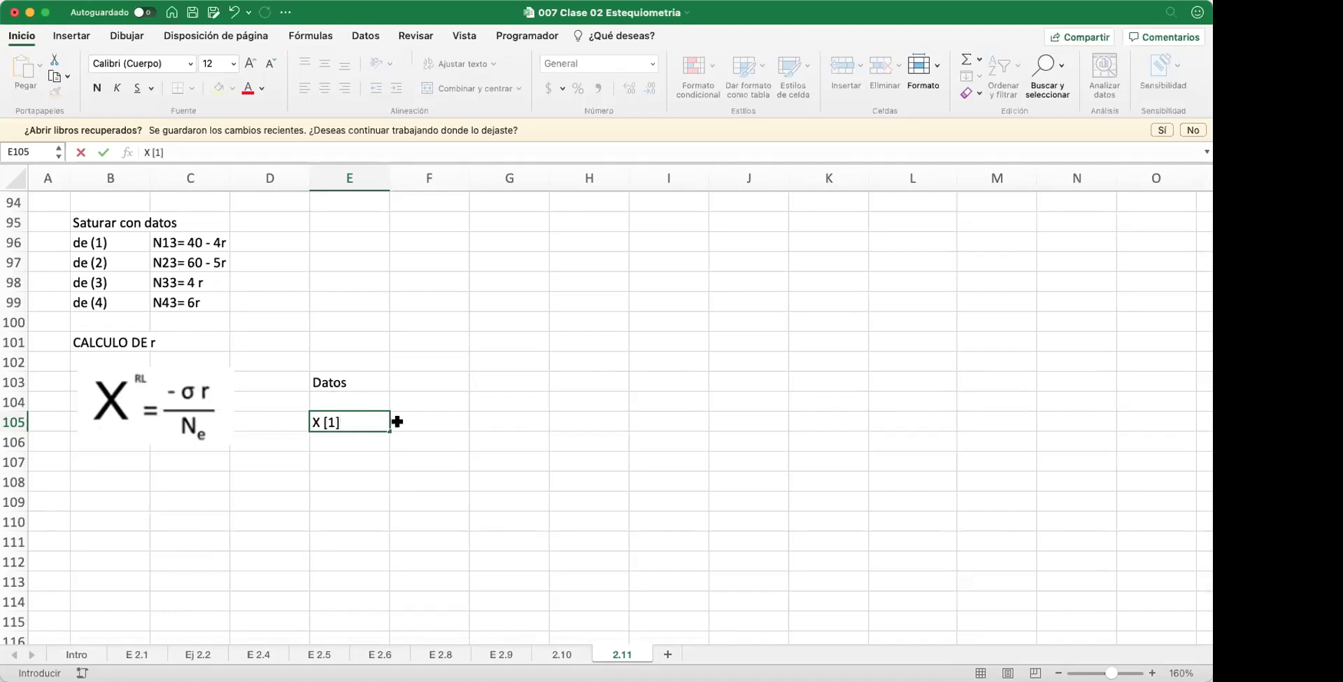
Step: Complete the label "X [1]=" in E105 and enter the conversion 0,9 in F105
left_click(398, 421)
type(",9")
key("Return")
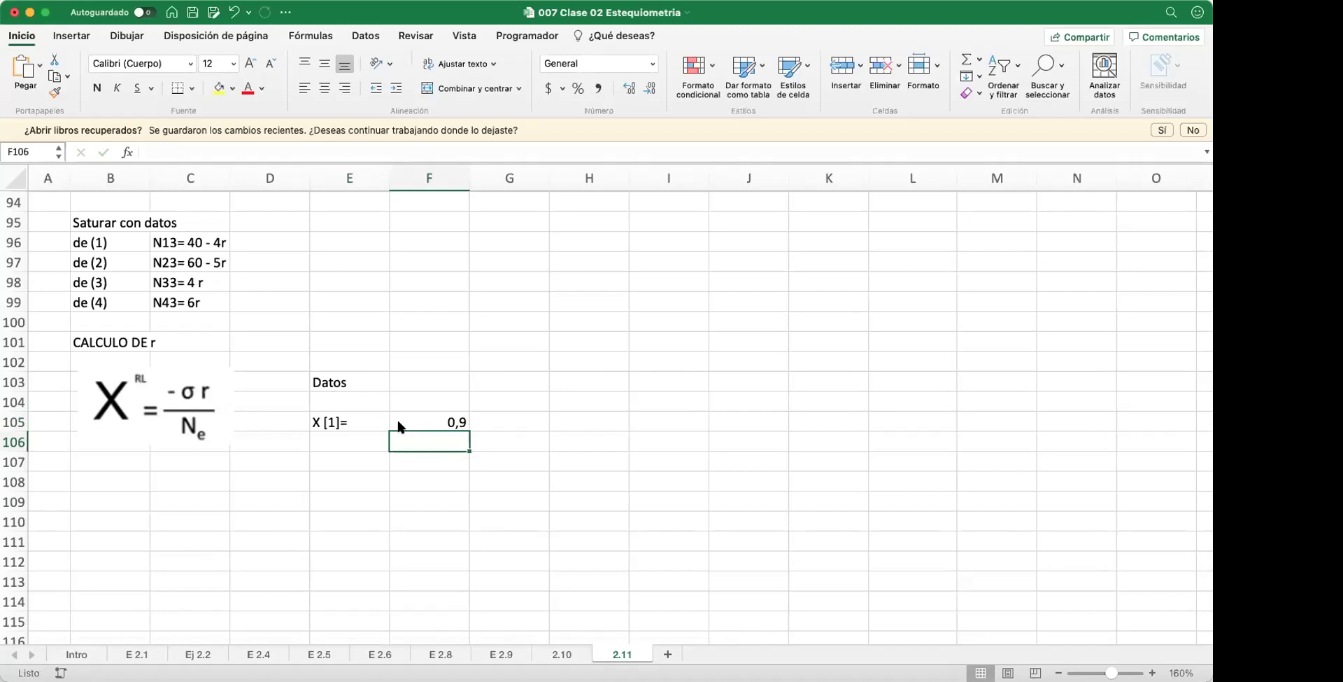
Step: Review the problem statement, process diagram, feed data and limiting-reagent calculation above the conversion data
scroll(398, 422, "up", 10)
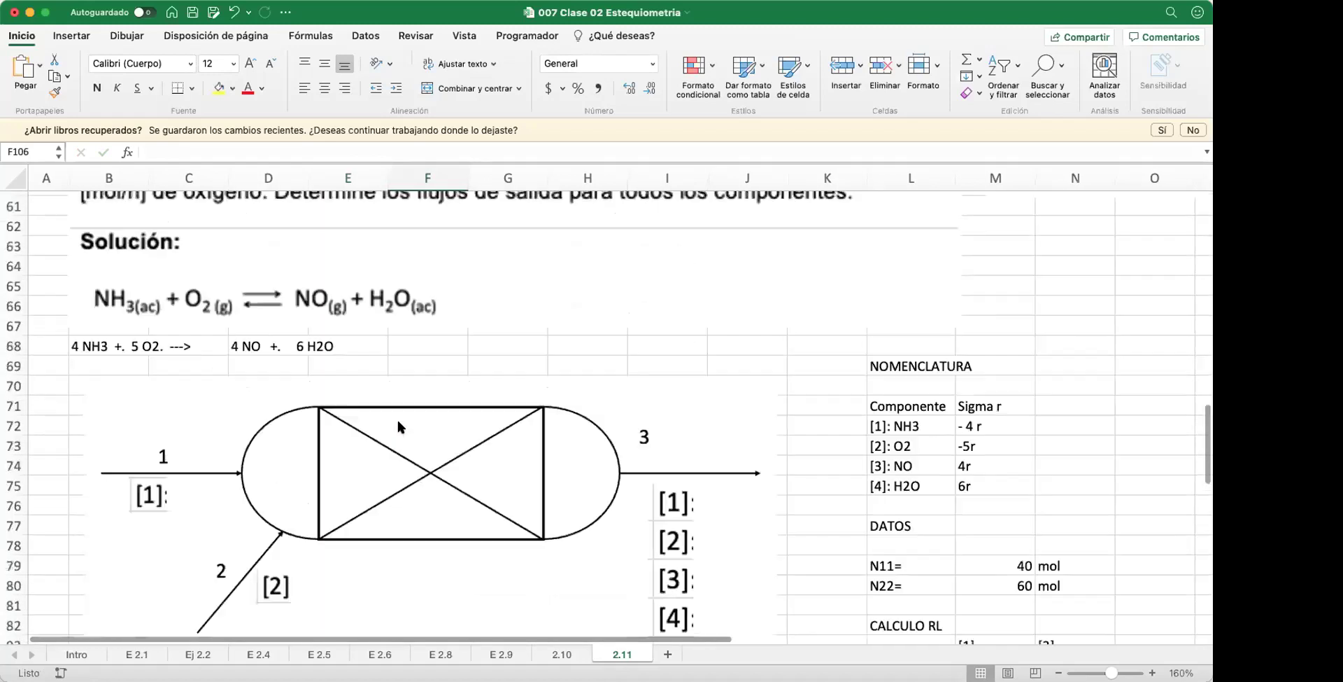
scroll(398, 422, "up", 2)
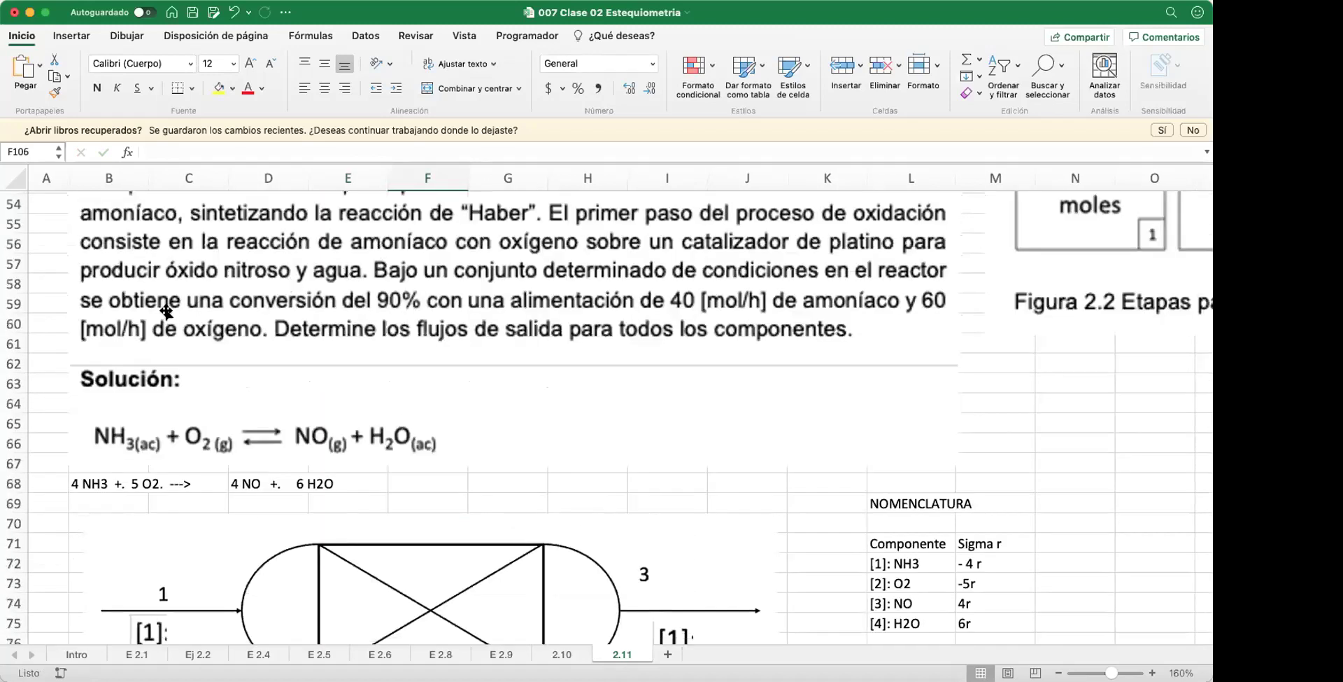
scroll(347, 333, "down", 7)
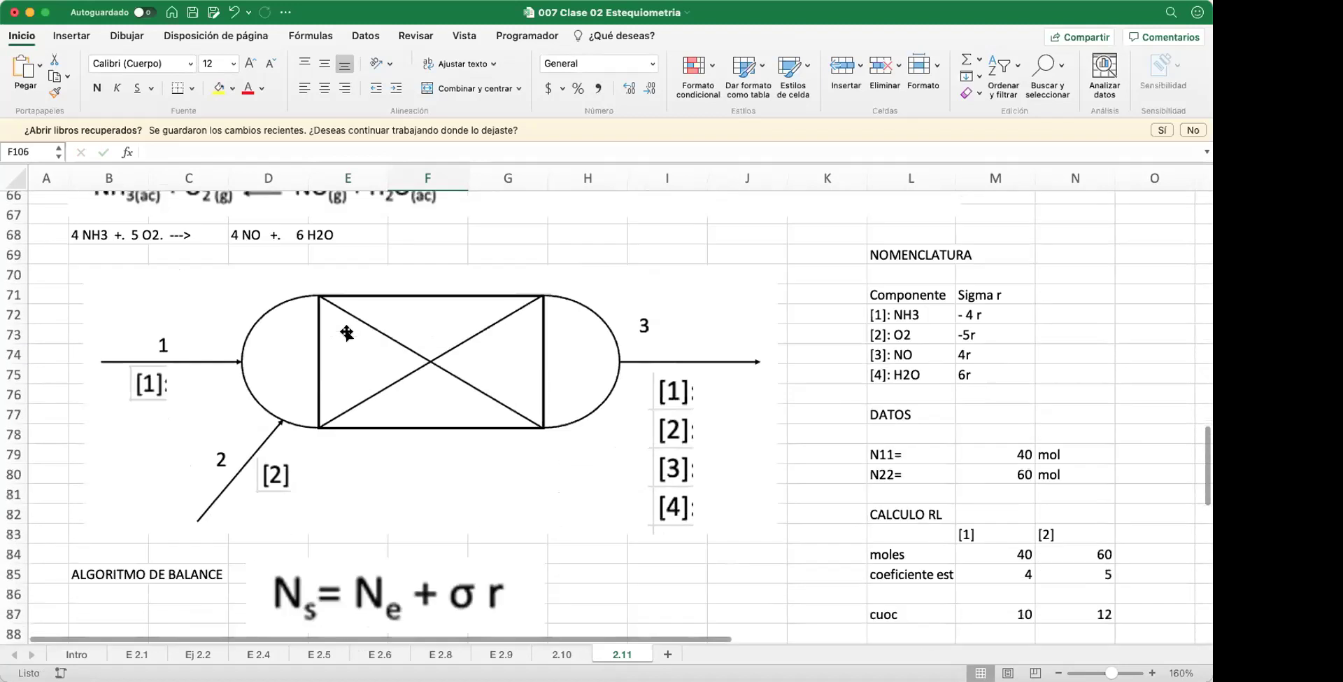
scroll(347, 333, "down", 8)
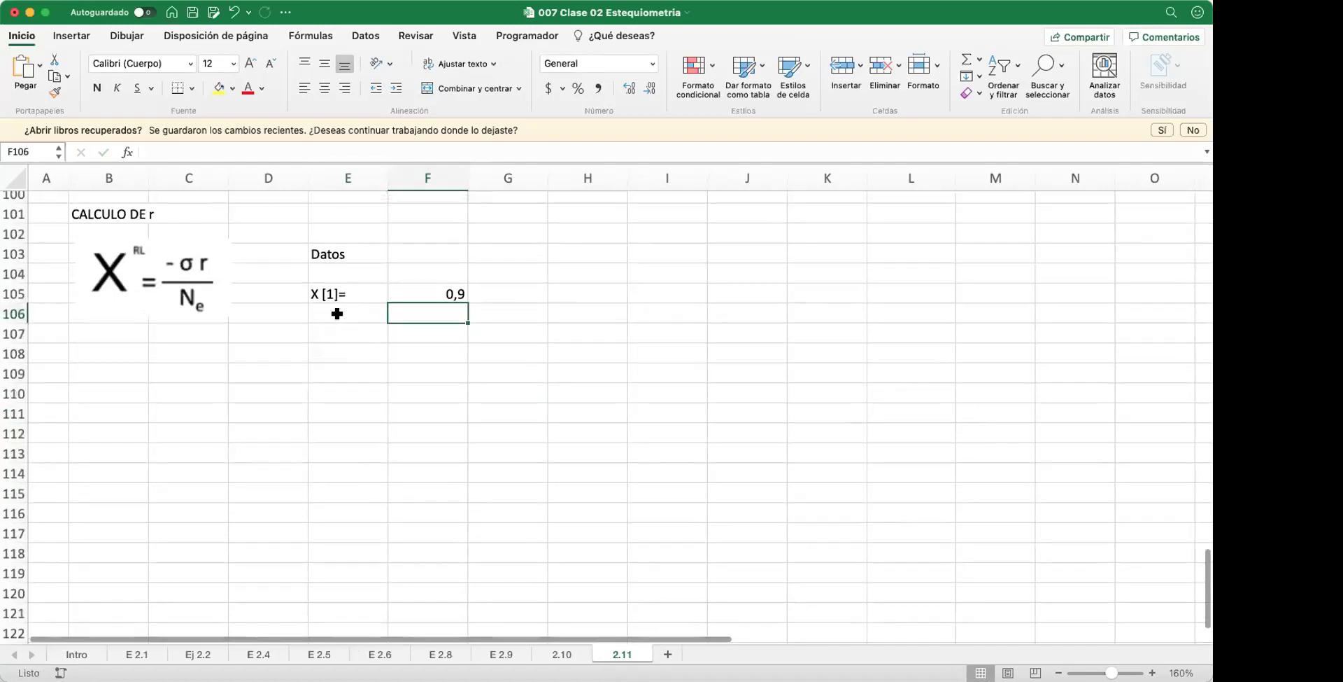
scroll(339, 313, "up", 2)
scroll(341, 314, "up", 4)
scroll(776, 386, "up", 2)
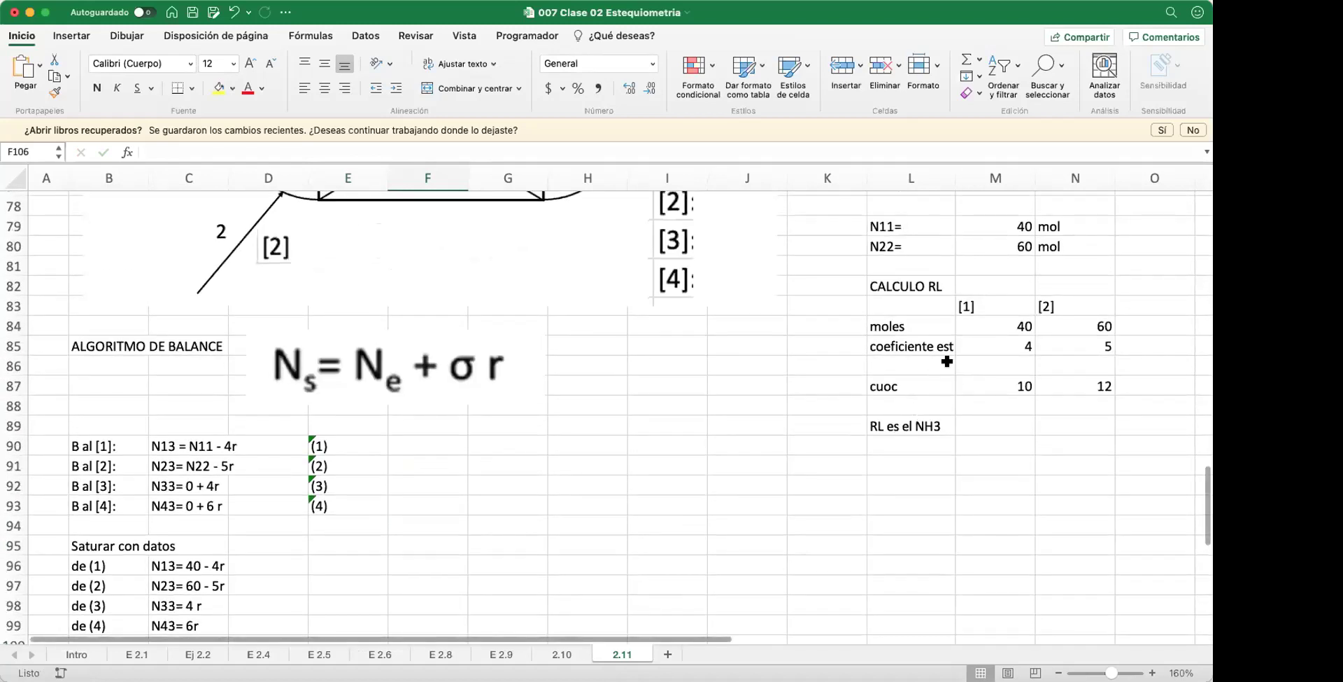
scroll(602, 365, "up", 5)
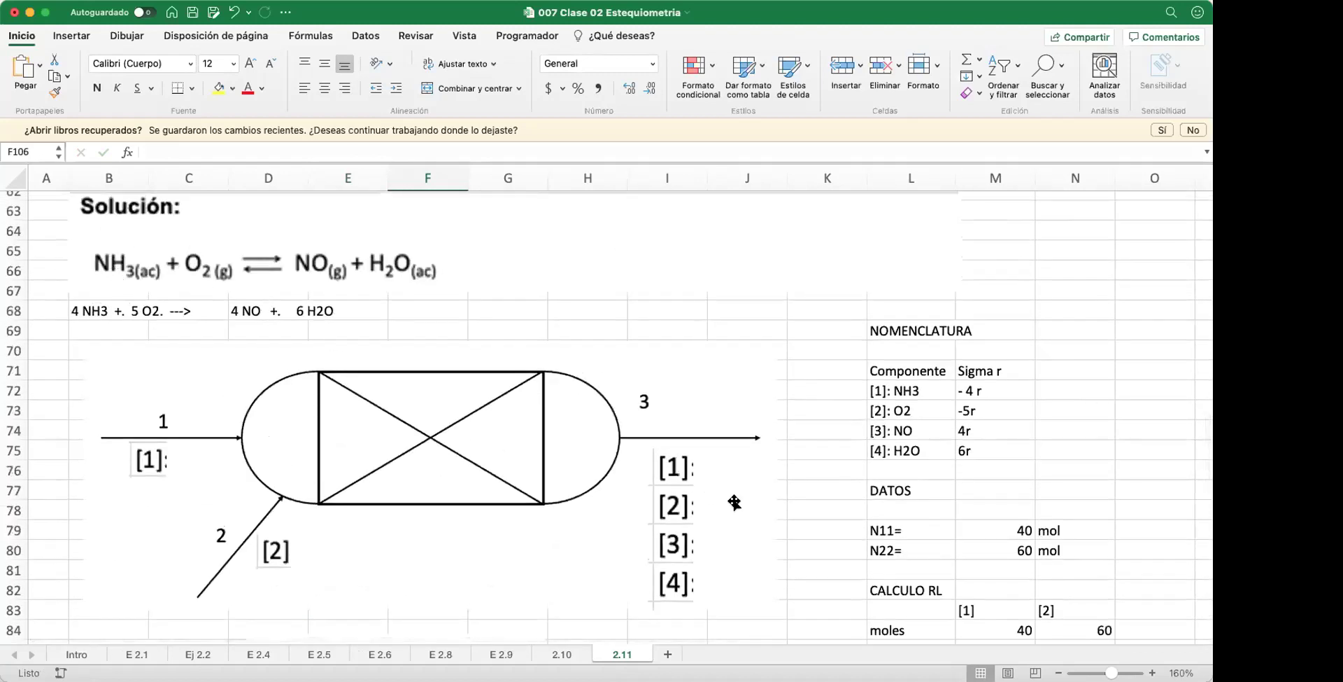
scroll(753, 505, "down", 2)
scroll(752, 506, "down", 6)
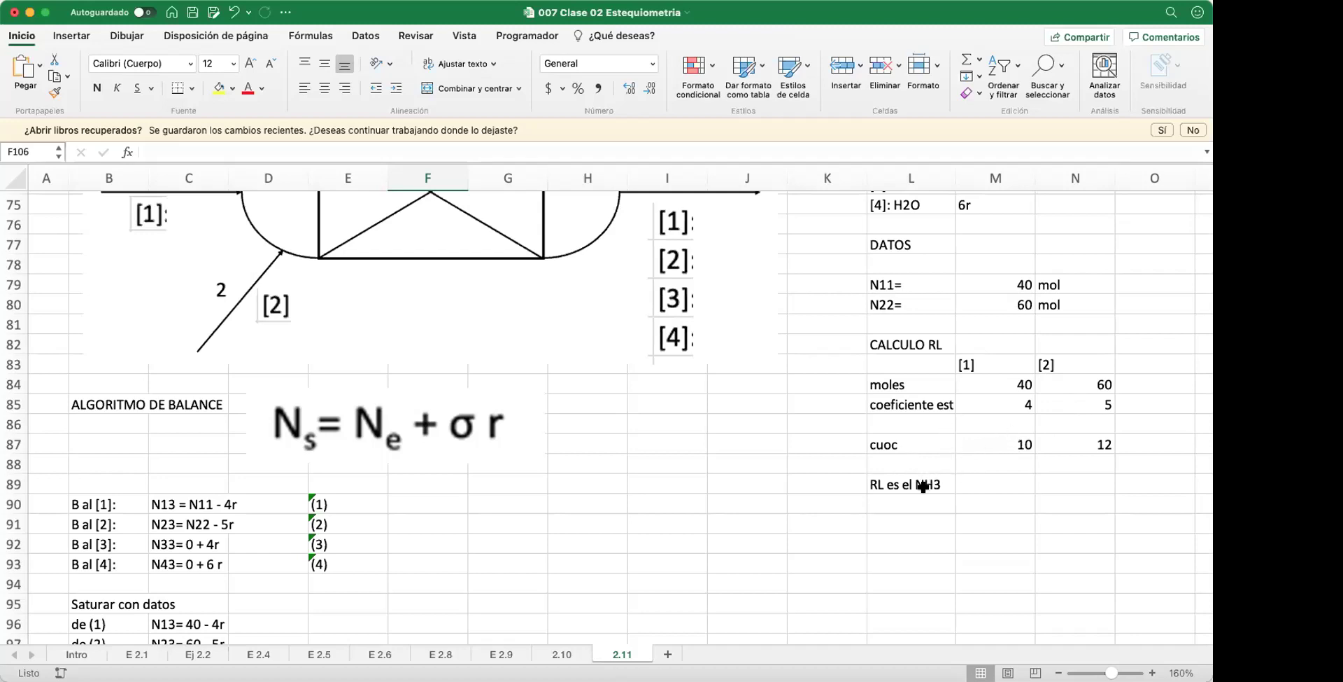
scroll(903, 495, "down", 4)
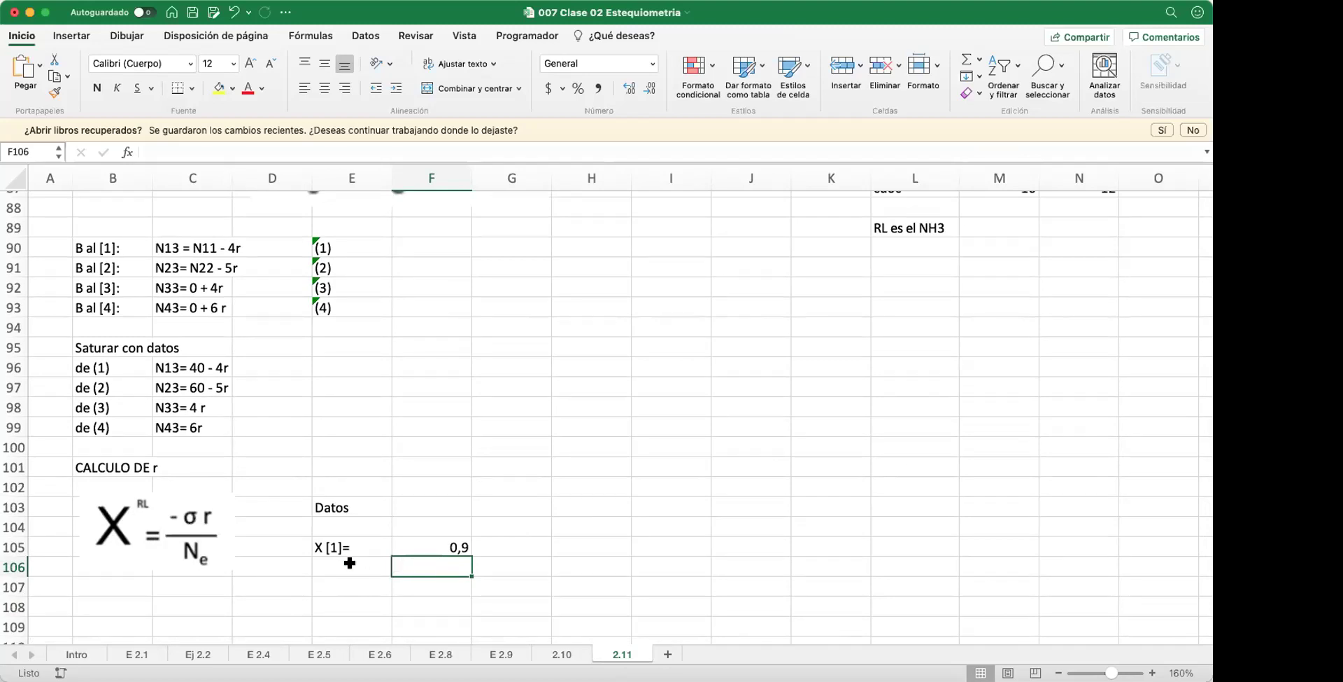
Step: Check the sigma r coefficient and inlet moles of the limiting reagent NH3 against the terms of the conversion equation
left_click(348, 566)
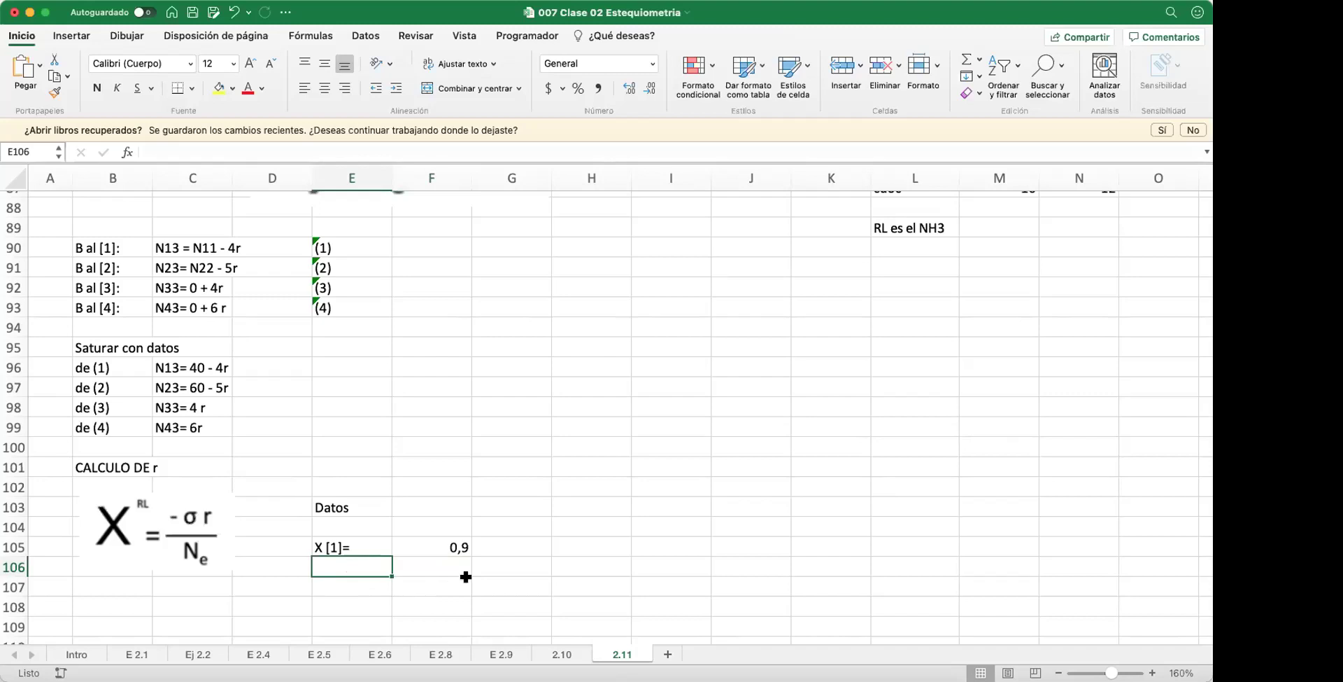
scroll(466, 576, "up", 10)
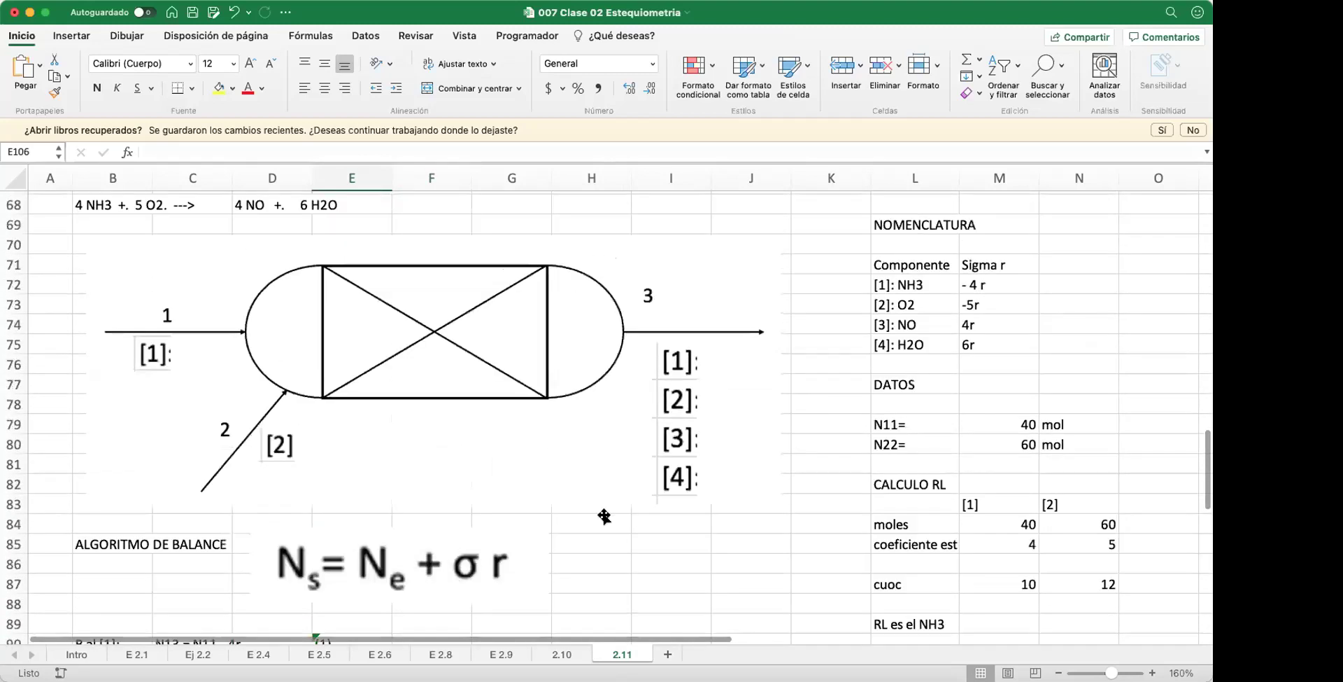
scroll(603, 517, "up", 1)
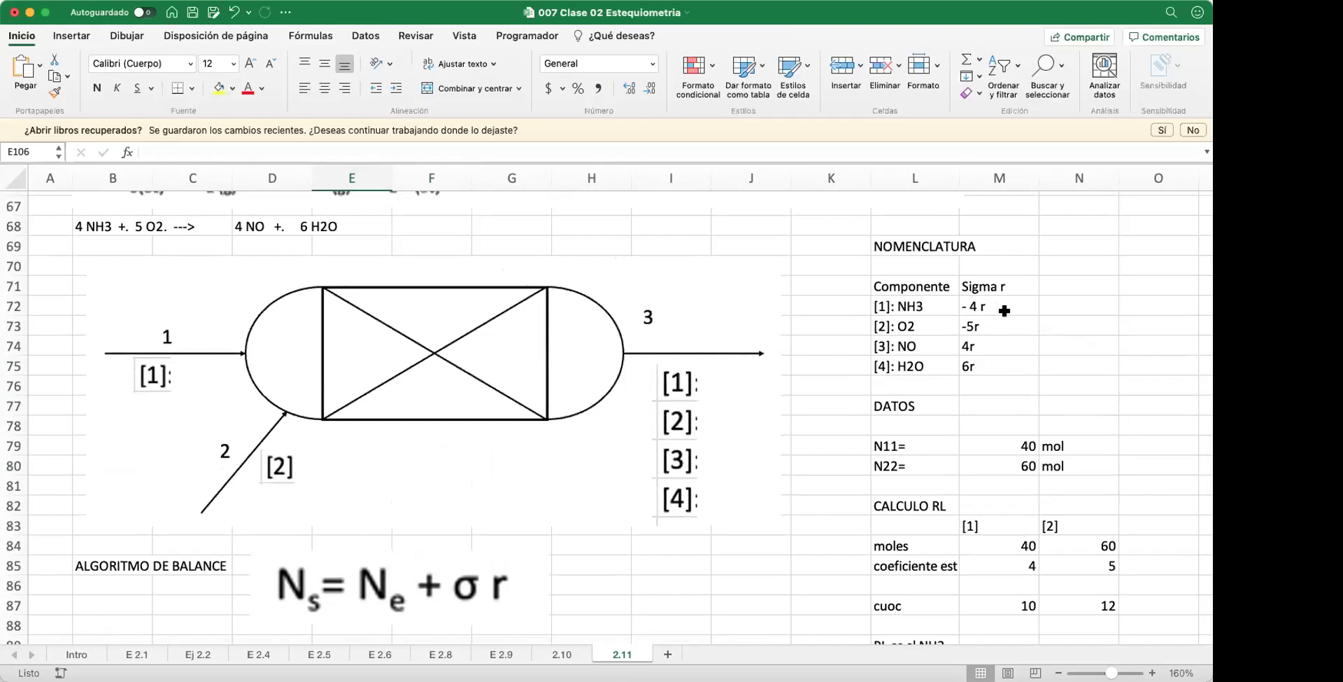
scroll(769, 497, "down", 5)
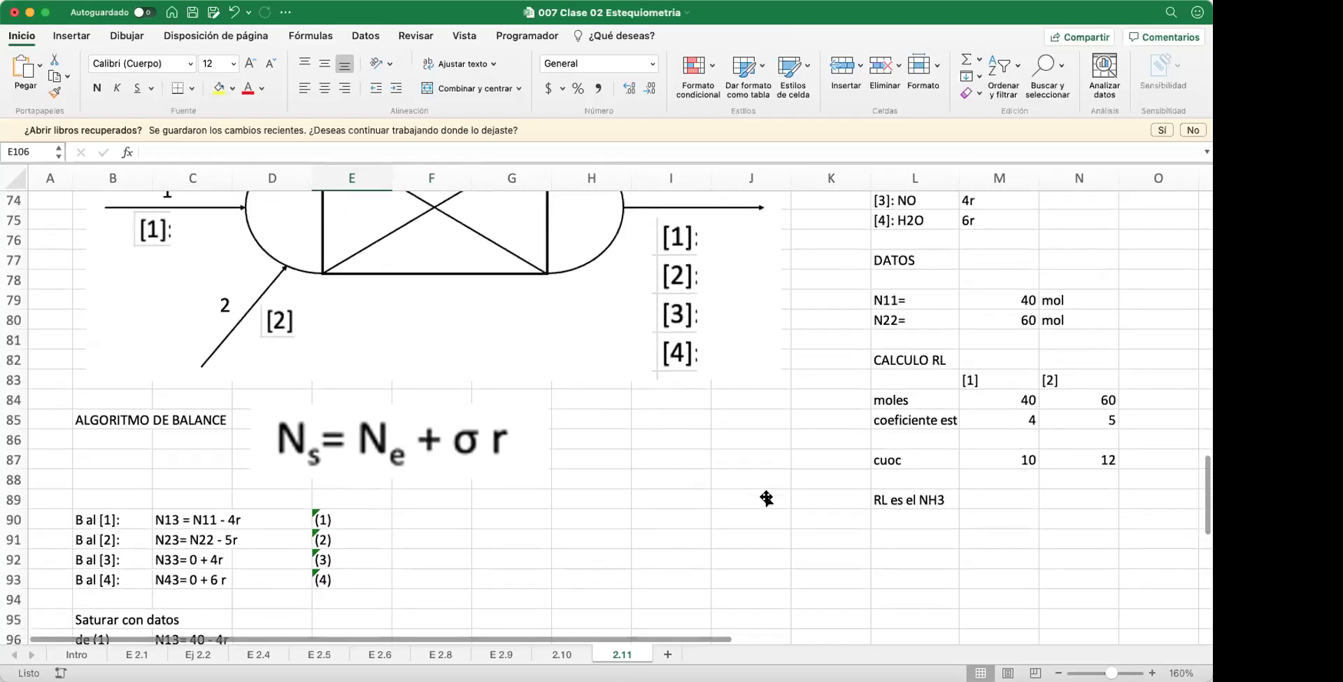
scroll(767, 498, "down", 2)
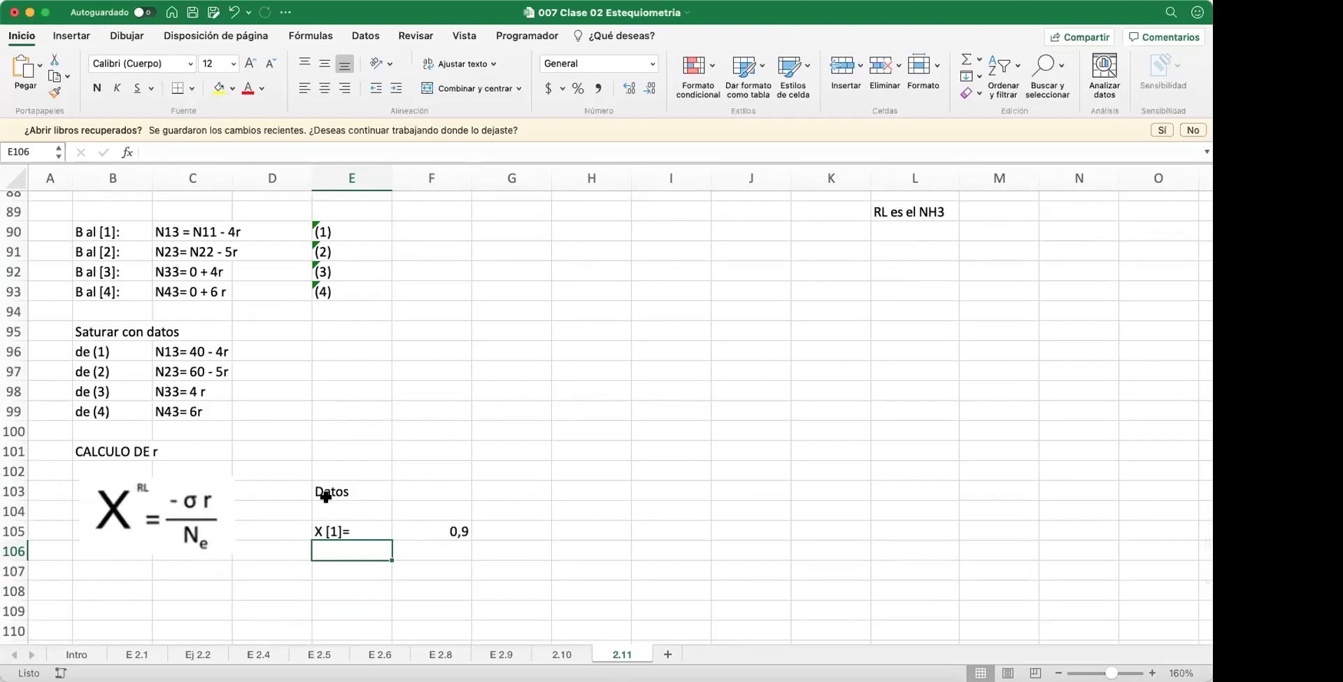
scroll(785, 485, "up", 3)
scroll(785, 485, "up", 4)
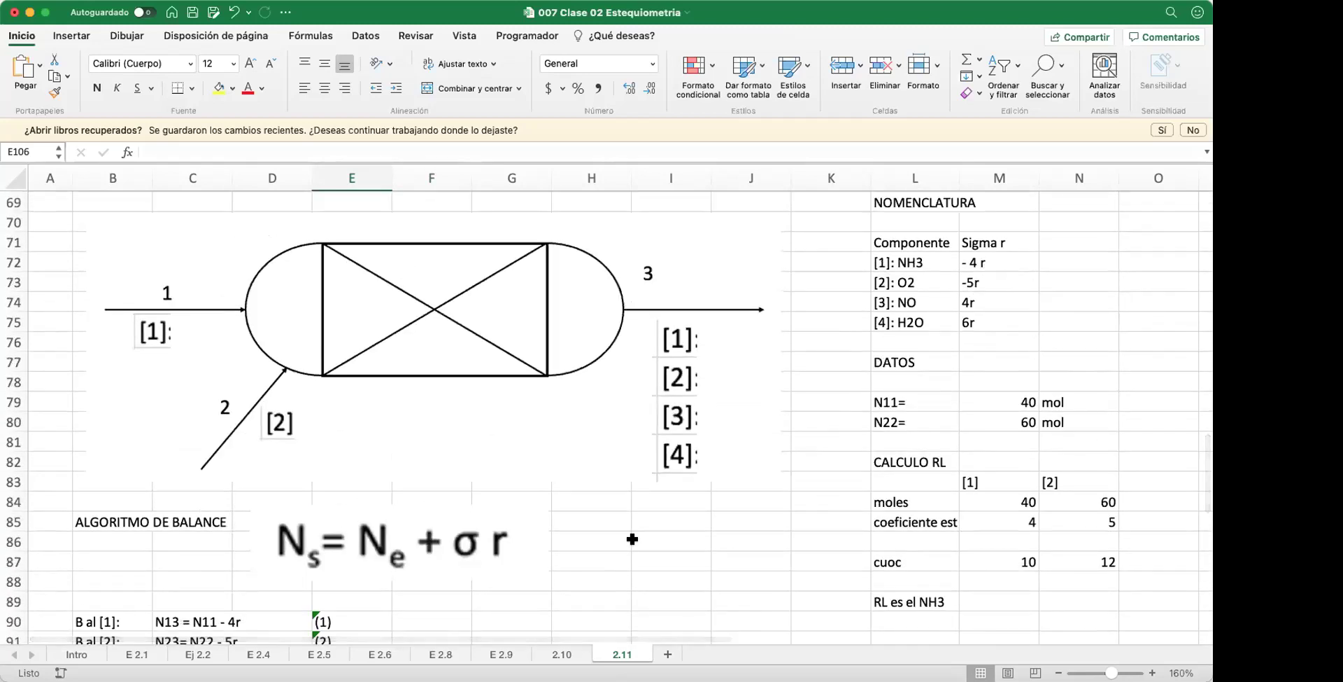
scroll(630, 540, "down", 10)
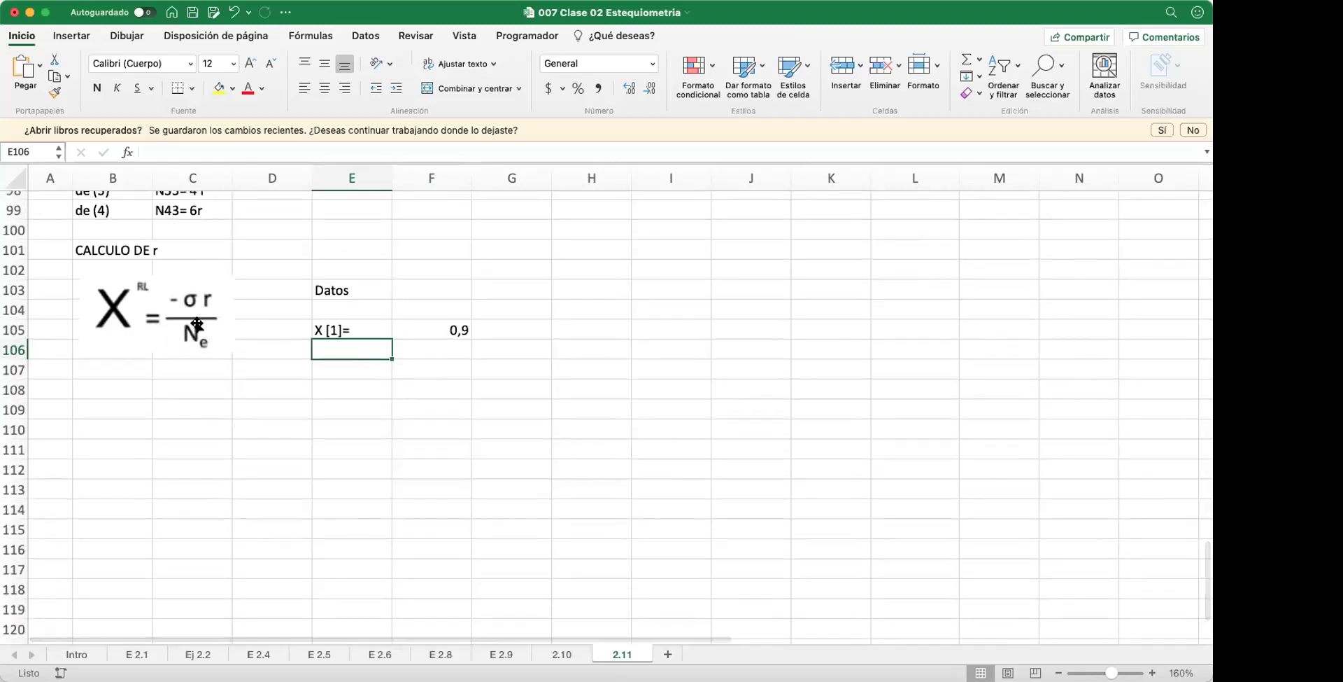
scroll(189, 318, "down", 1)
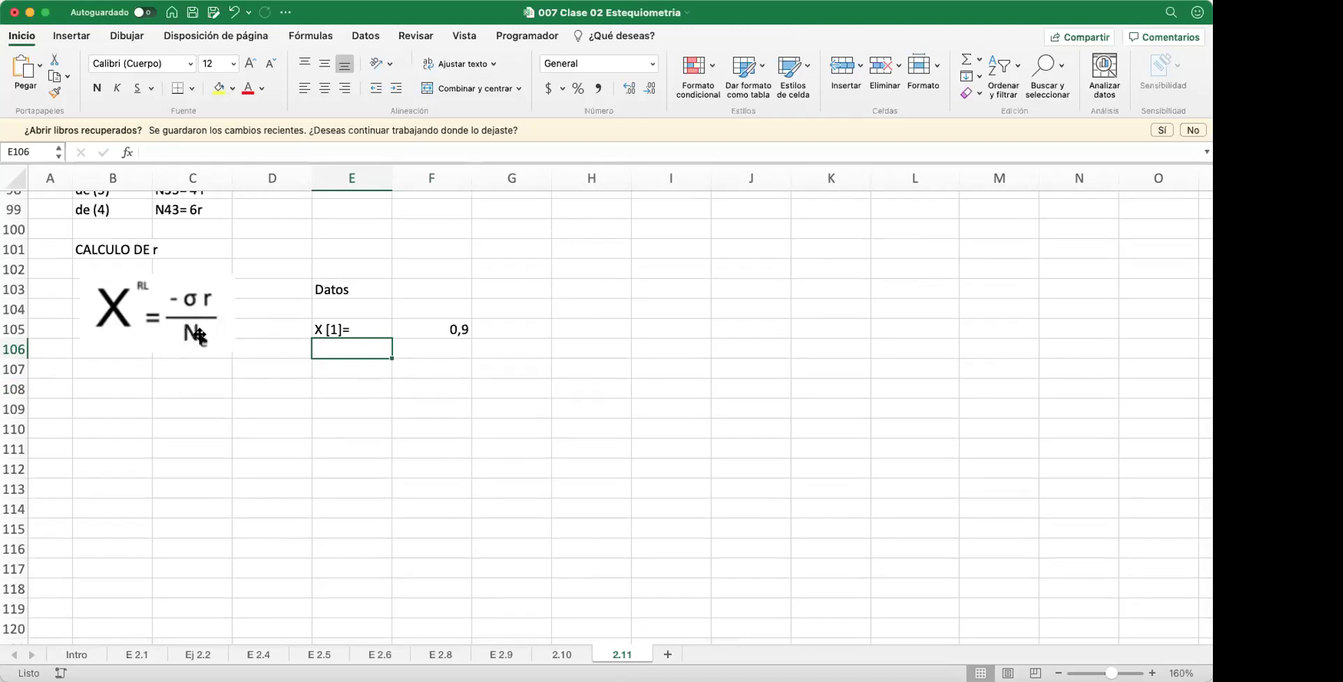
scroll(672, 414, "up", 10)
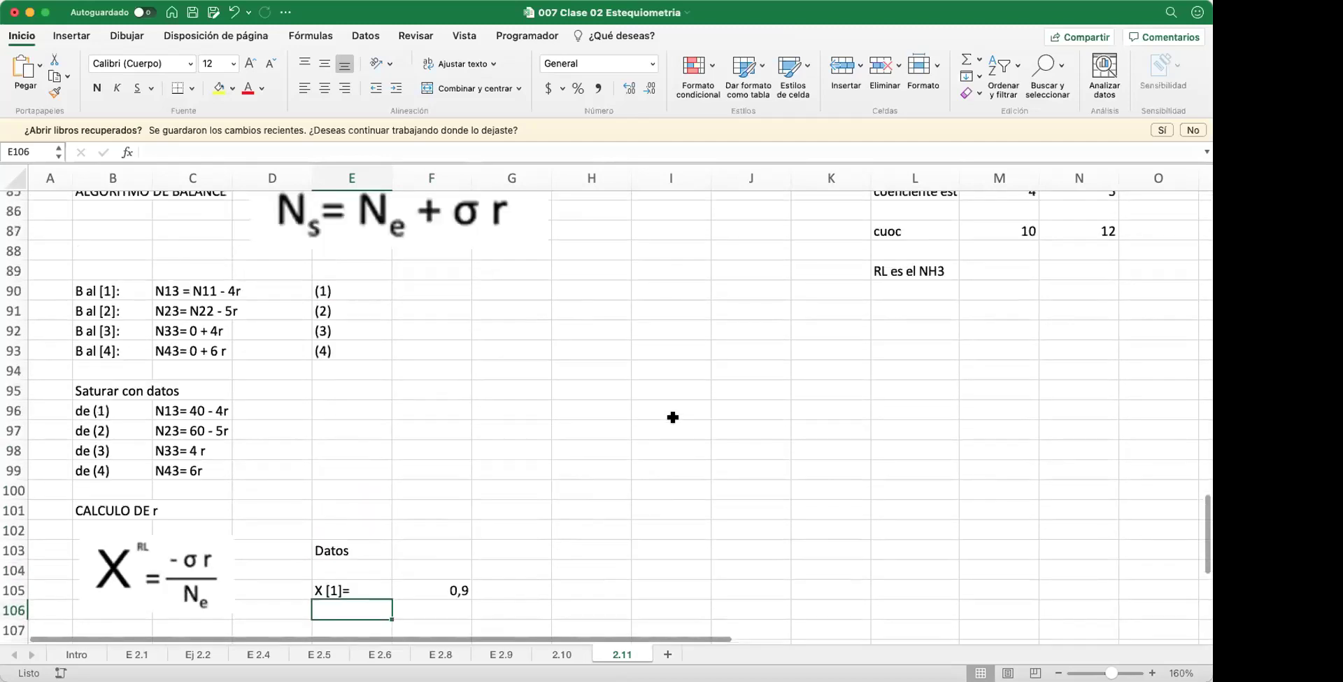
scroll(673, 417, "up", 4)
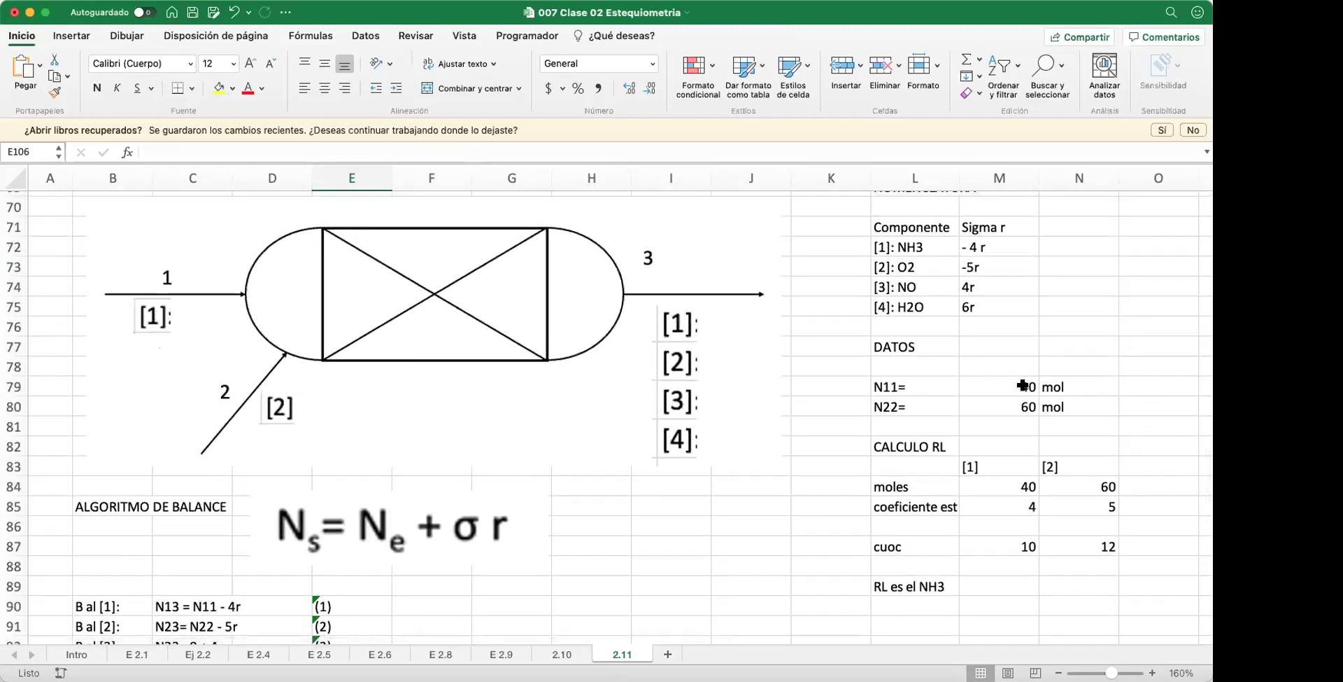
scroll(683, 425, "down", 11)
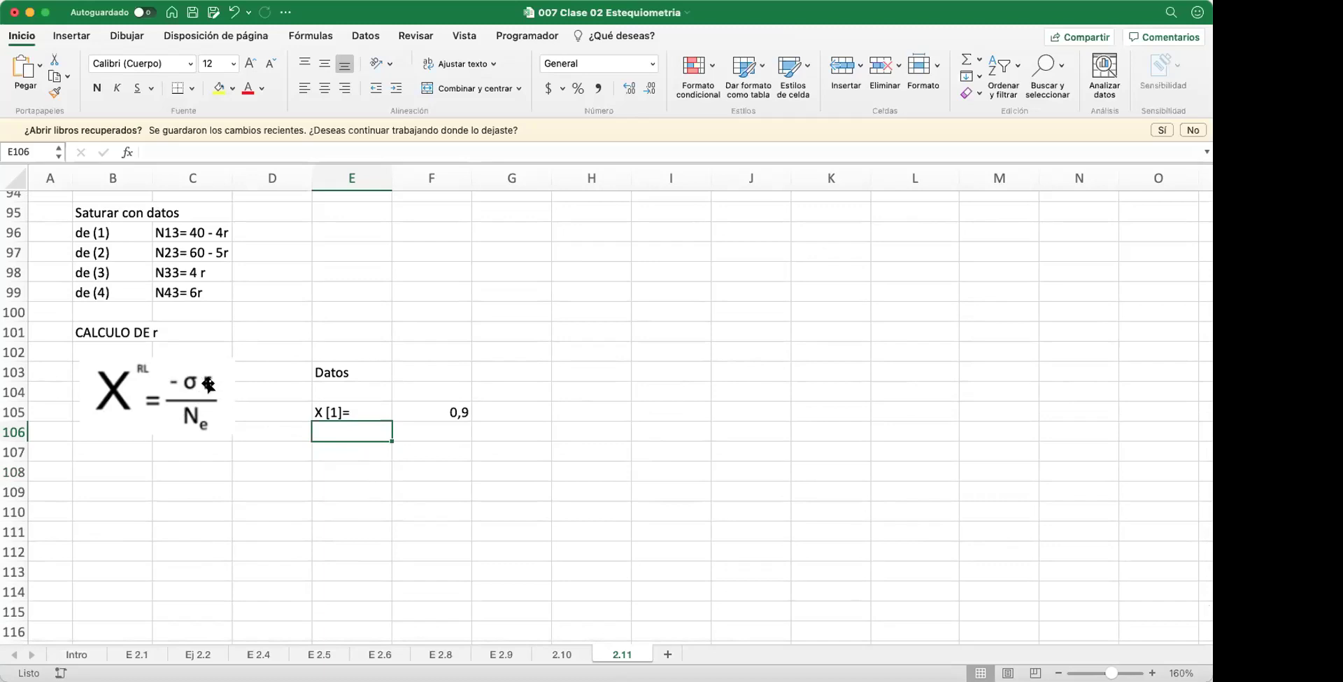
left_click(342, 469)
left_click(343, 452)
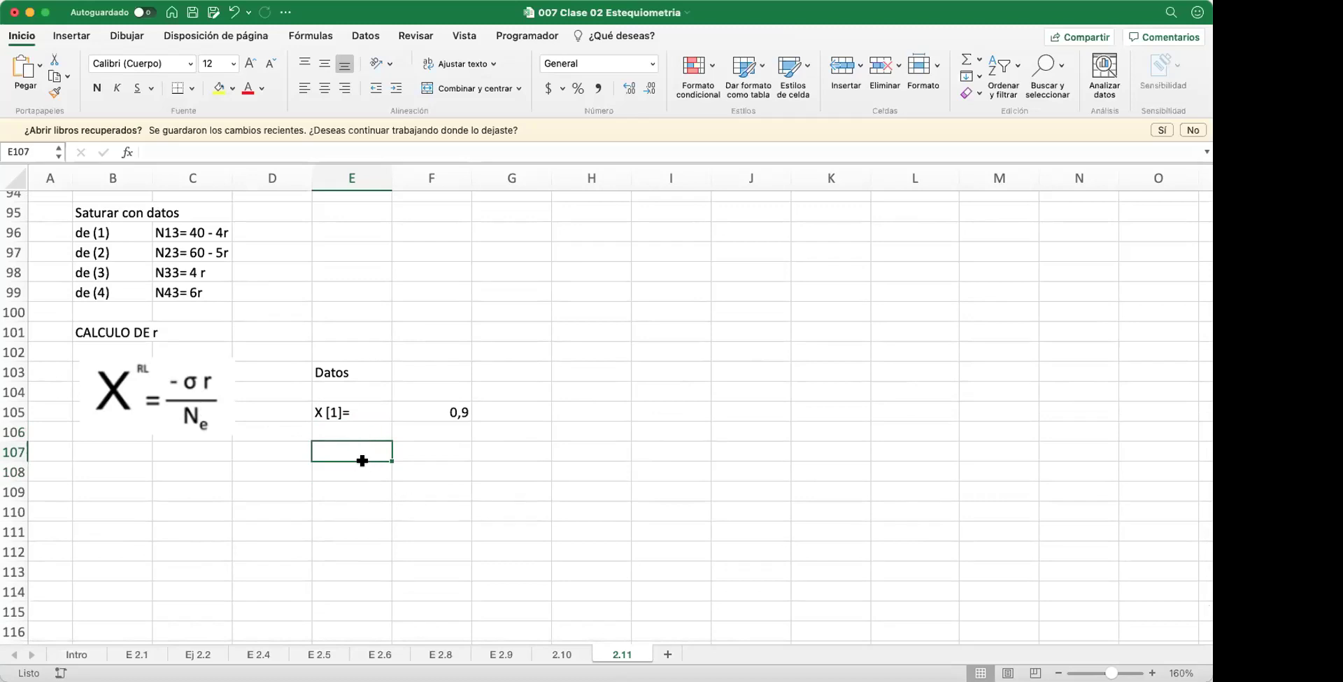
left_click(266, 393)
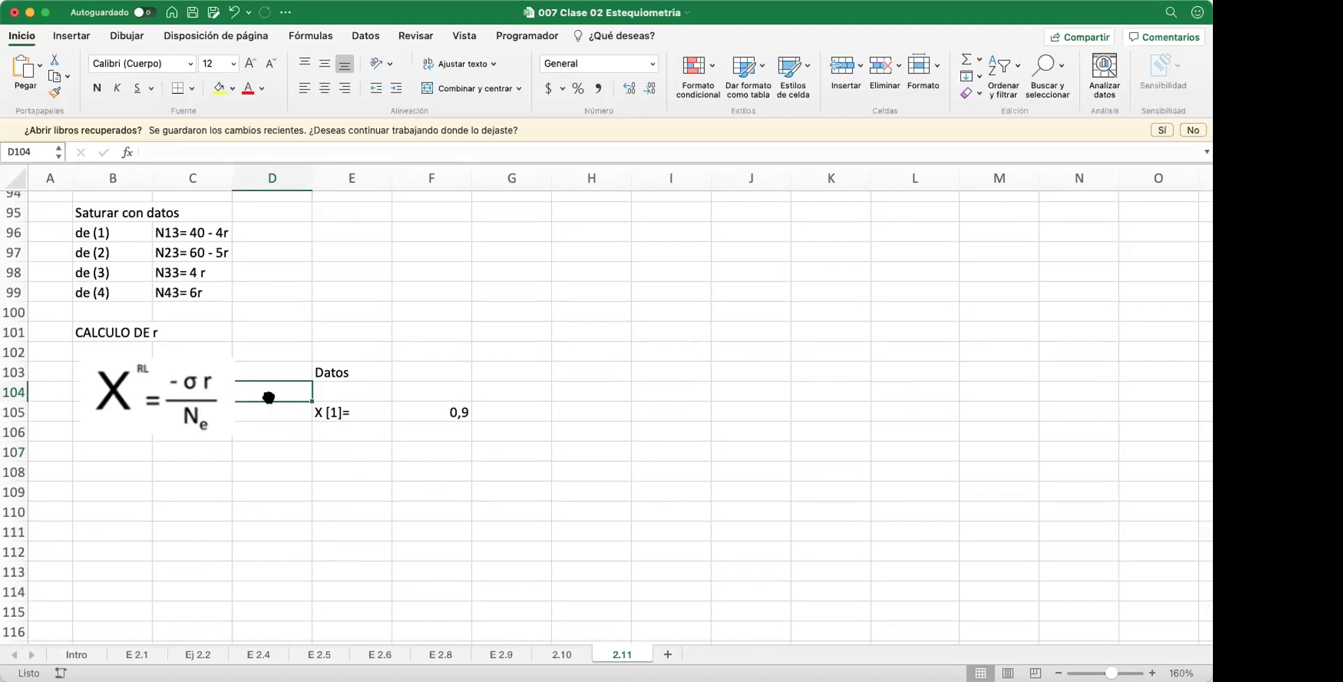
scroll(212, 413, "up", 5)
scroll(225, 393, "down", 4)
left_click_drag(196, 417, 171, 419)
left_click(250, 417)
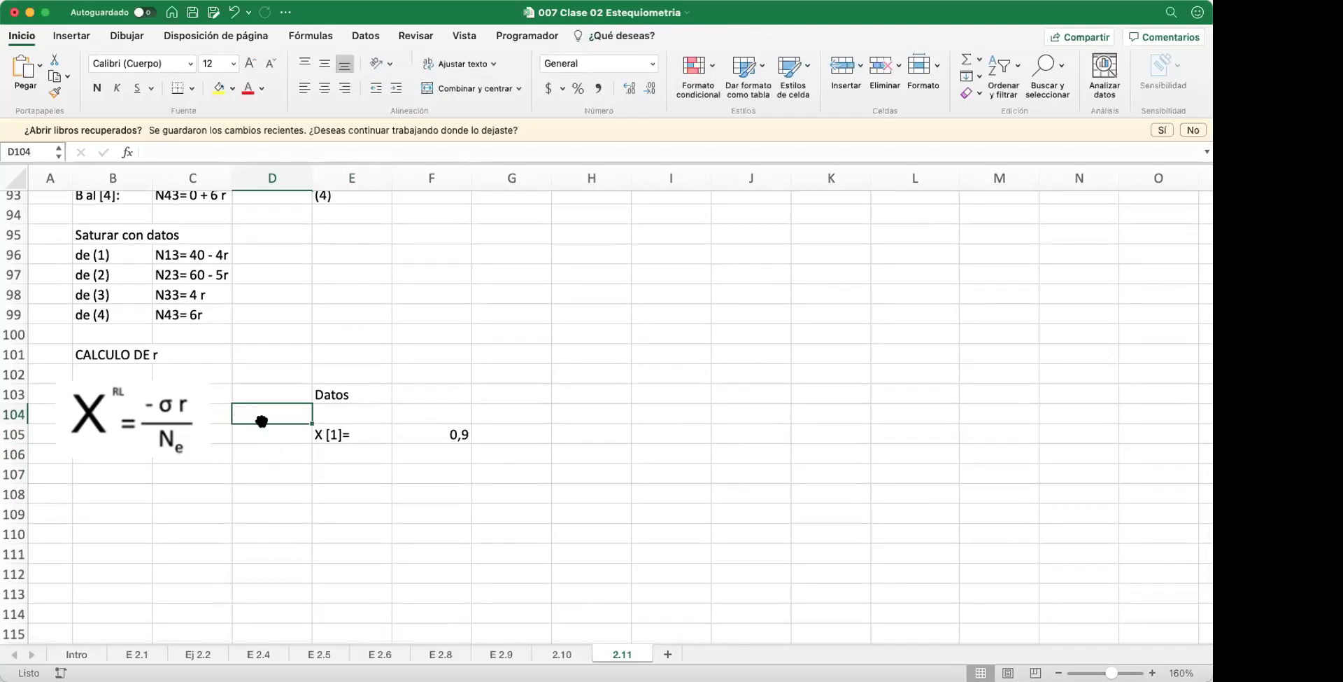
mouse_move(122, 389)
left_mouse_down()
mouse_move(221, 389)
mouse_move(140, 385)
left_mouse_up()
Step: Format cell D103 as text (Texto) and enter "(5)" to number the conversion equation
left_click(246, 393)
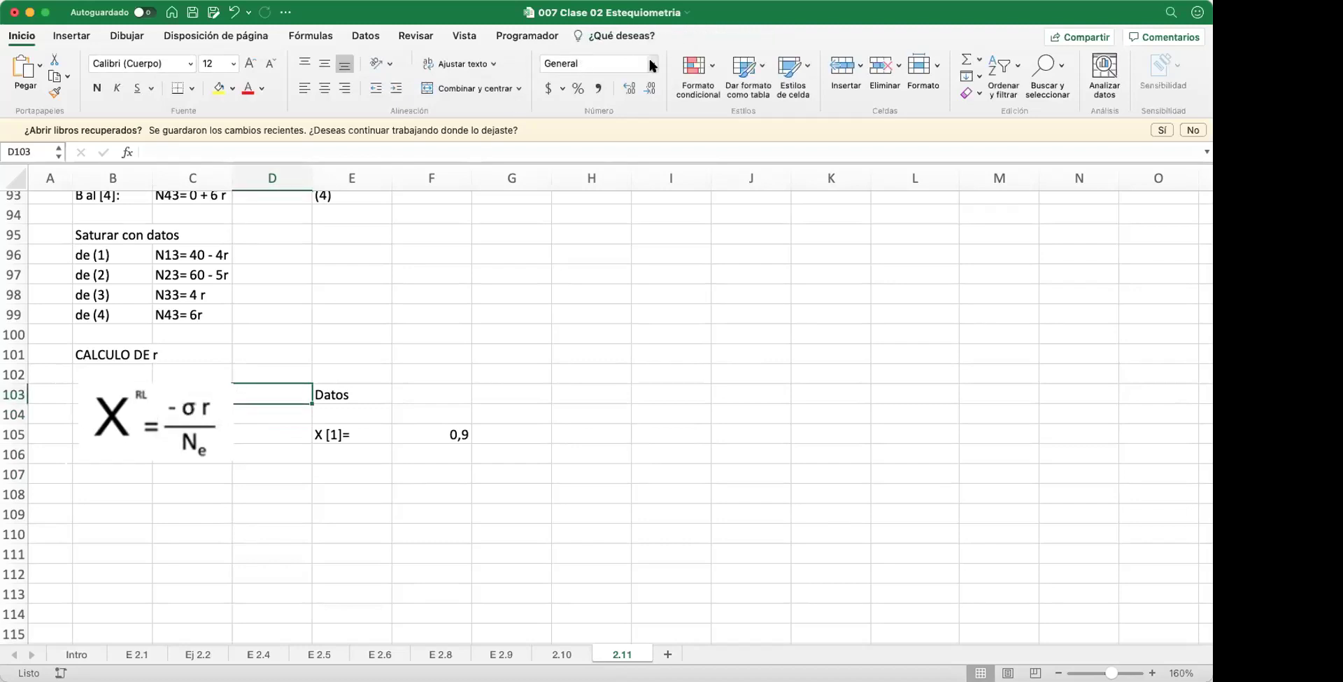
left_click(652, 64)
left_click(595, 310)
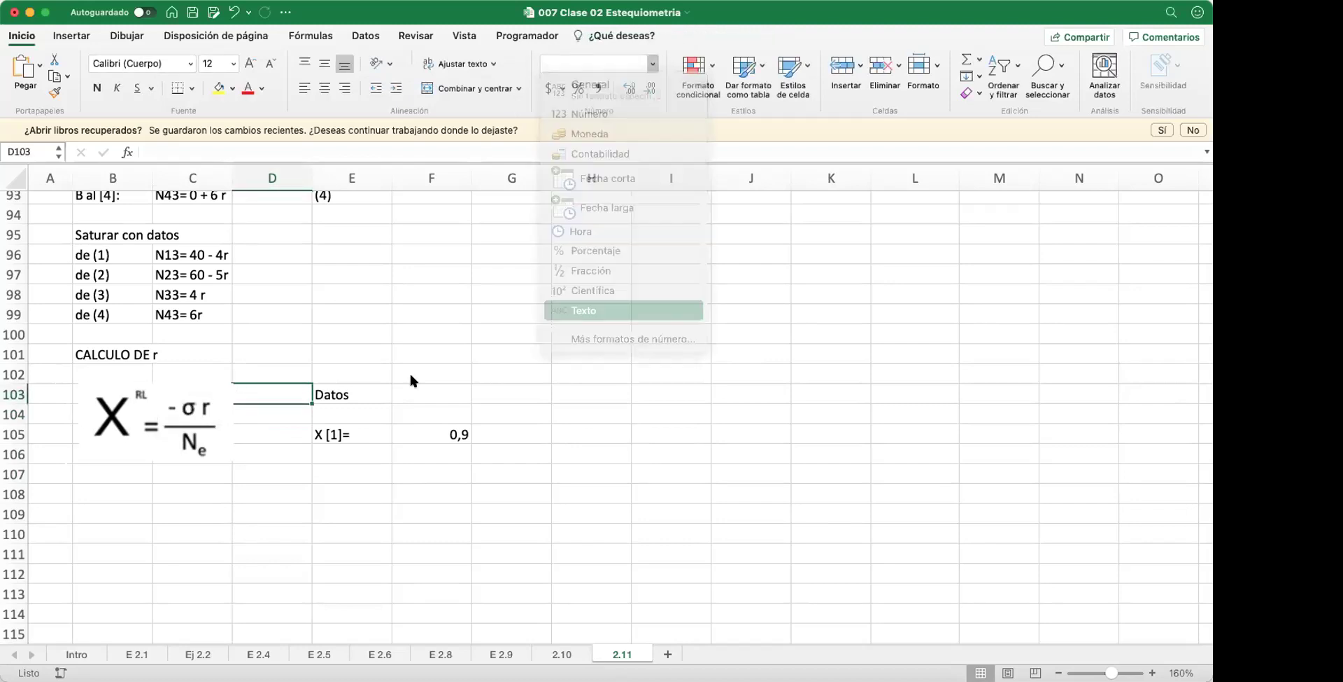
type("(5")
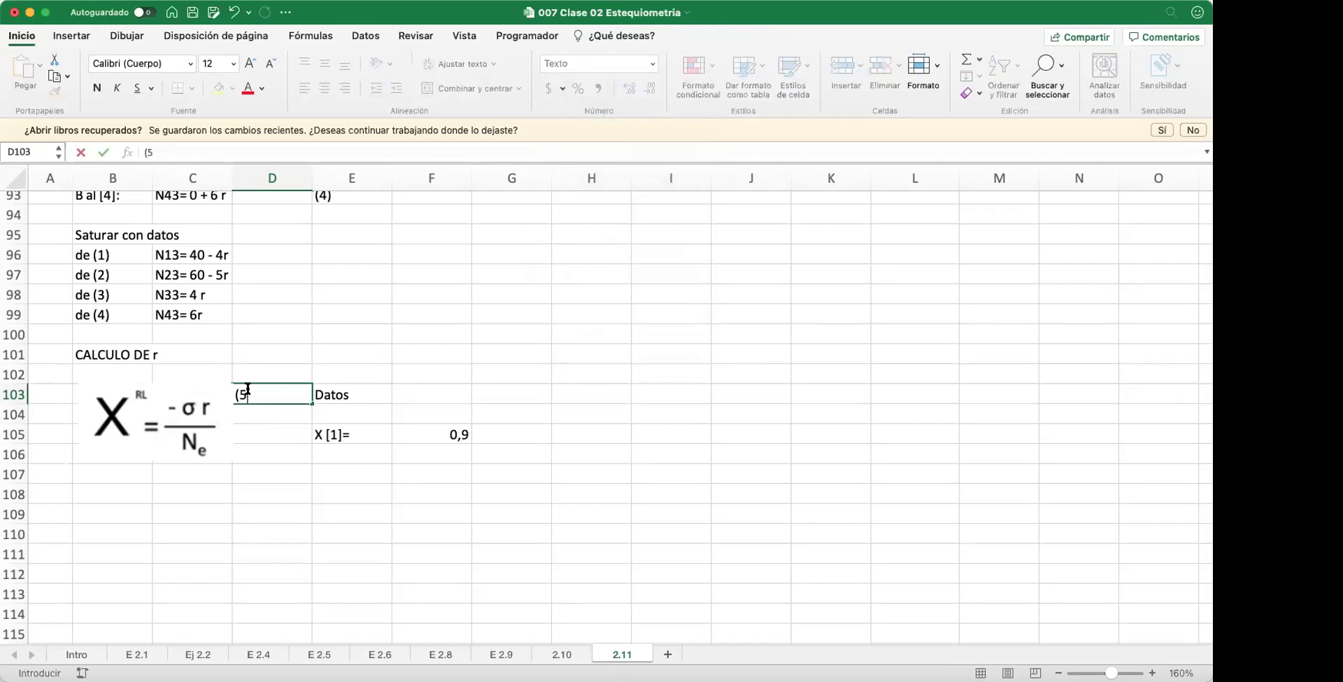
key("Return")
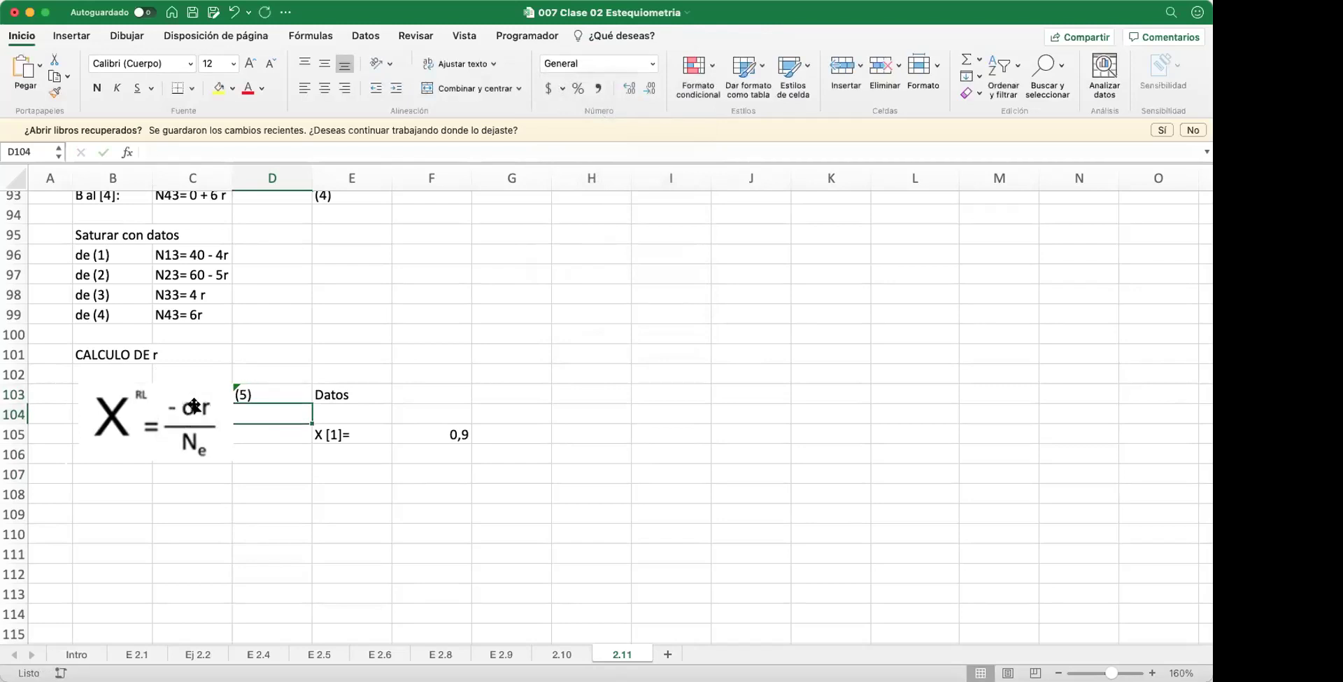
Step: Enter the label "de (5)" in E107 and "r=" in F108
left_click(309, 467)
left_click(342, 471)
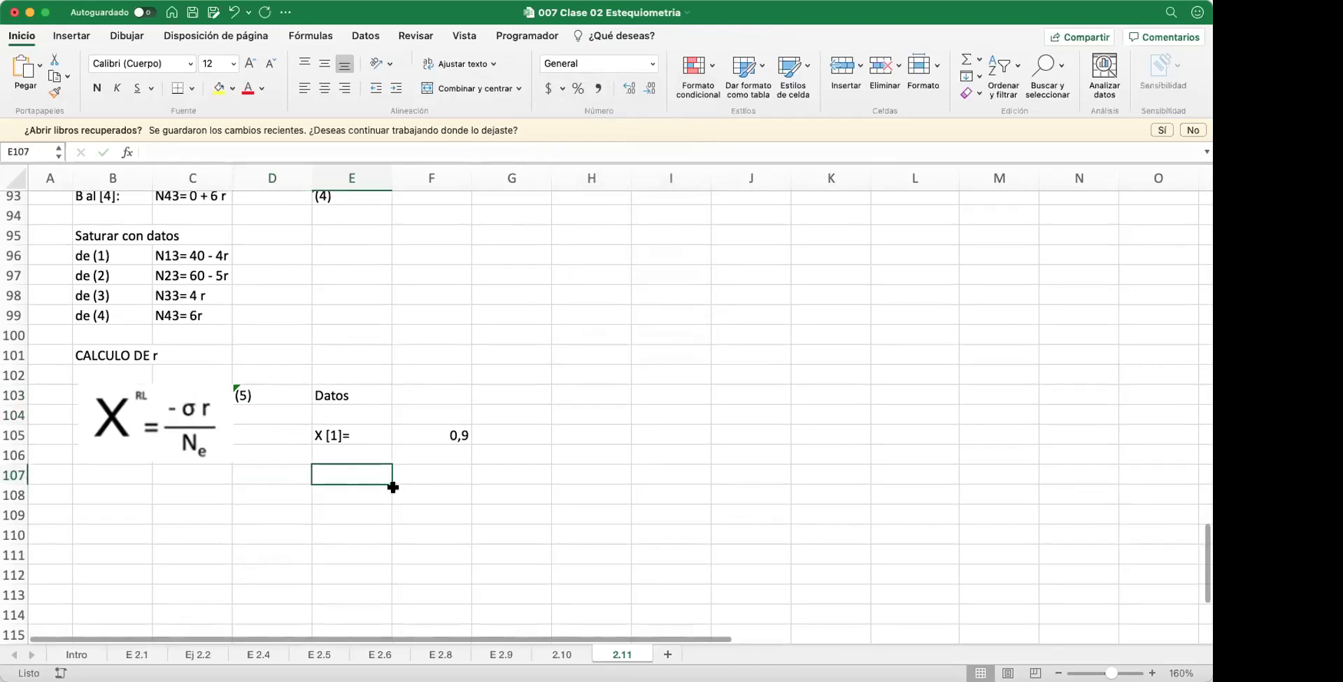
type("de (")
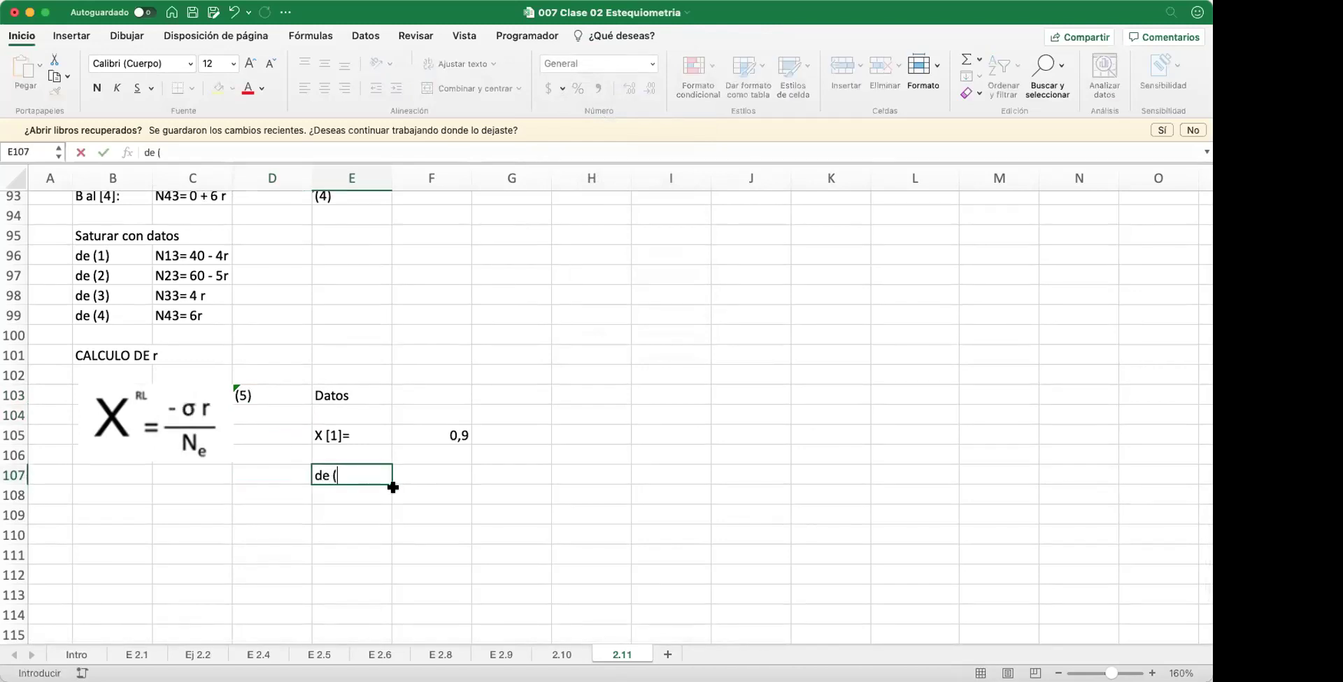
type("5)")
key("Return")
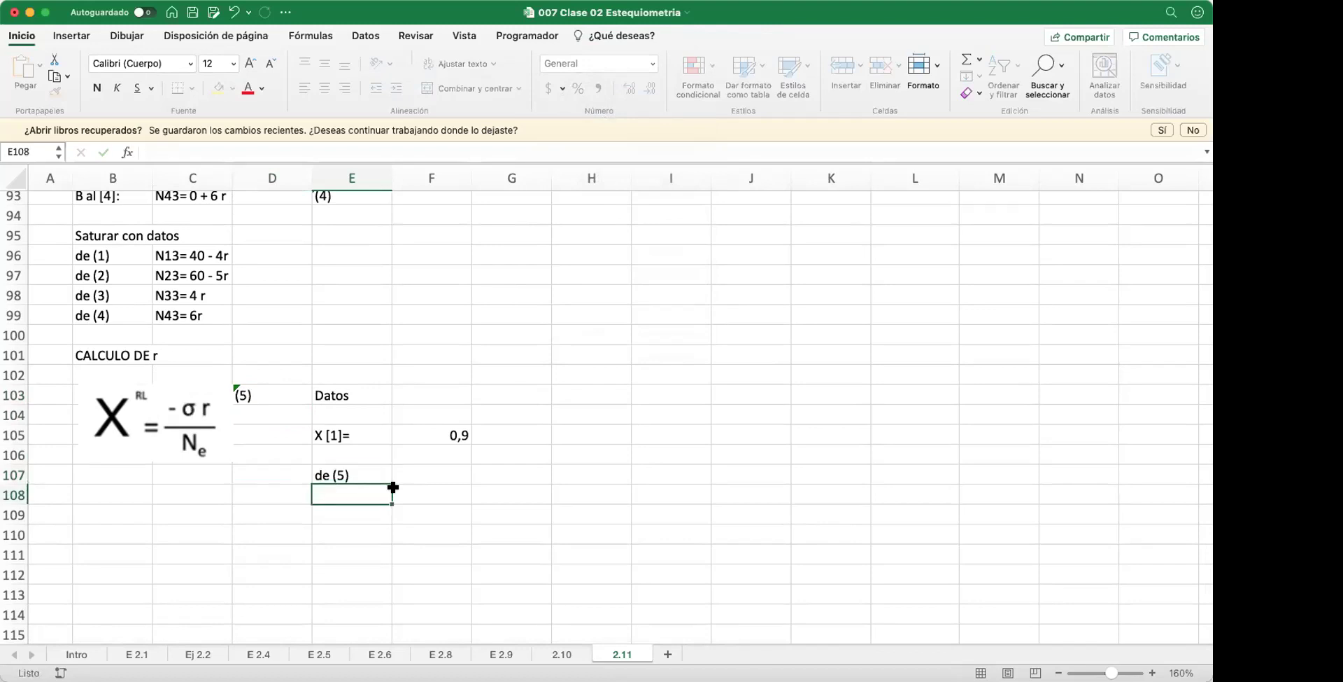
left_click(417, 494)
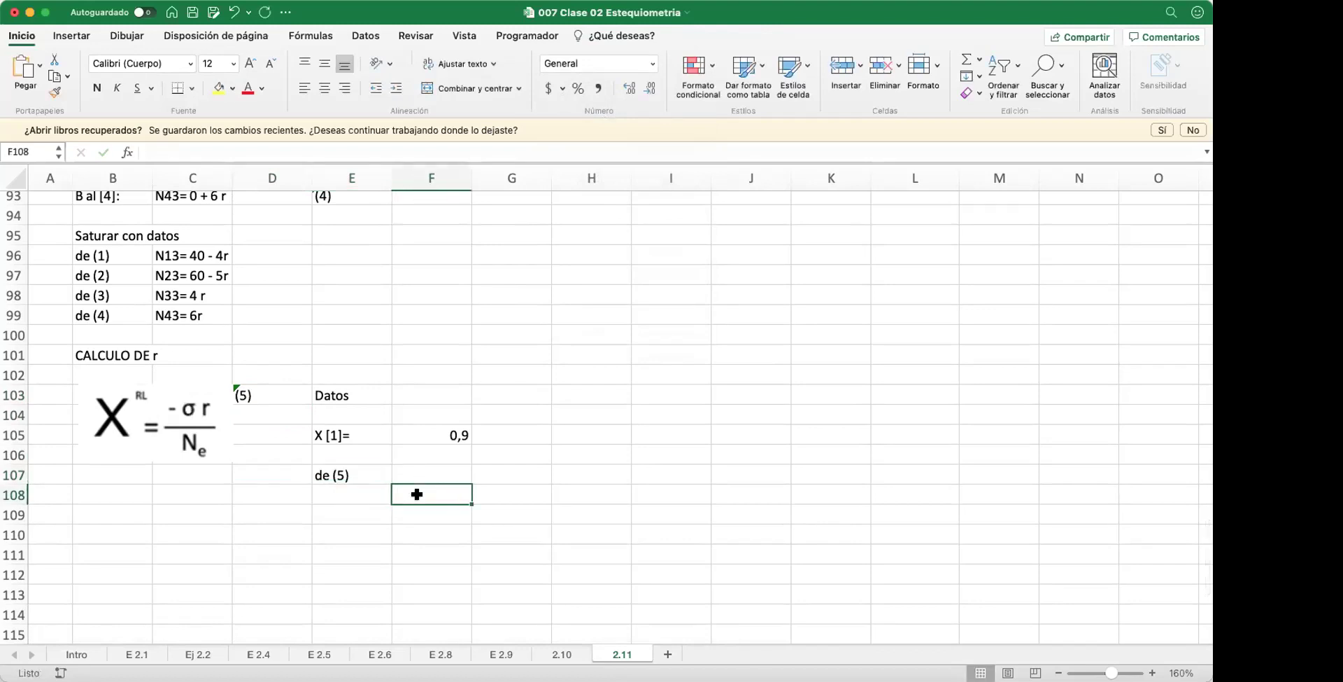
type("r=")
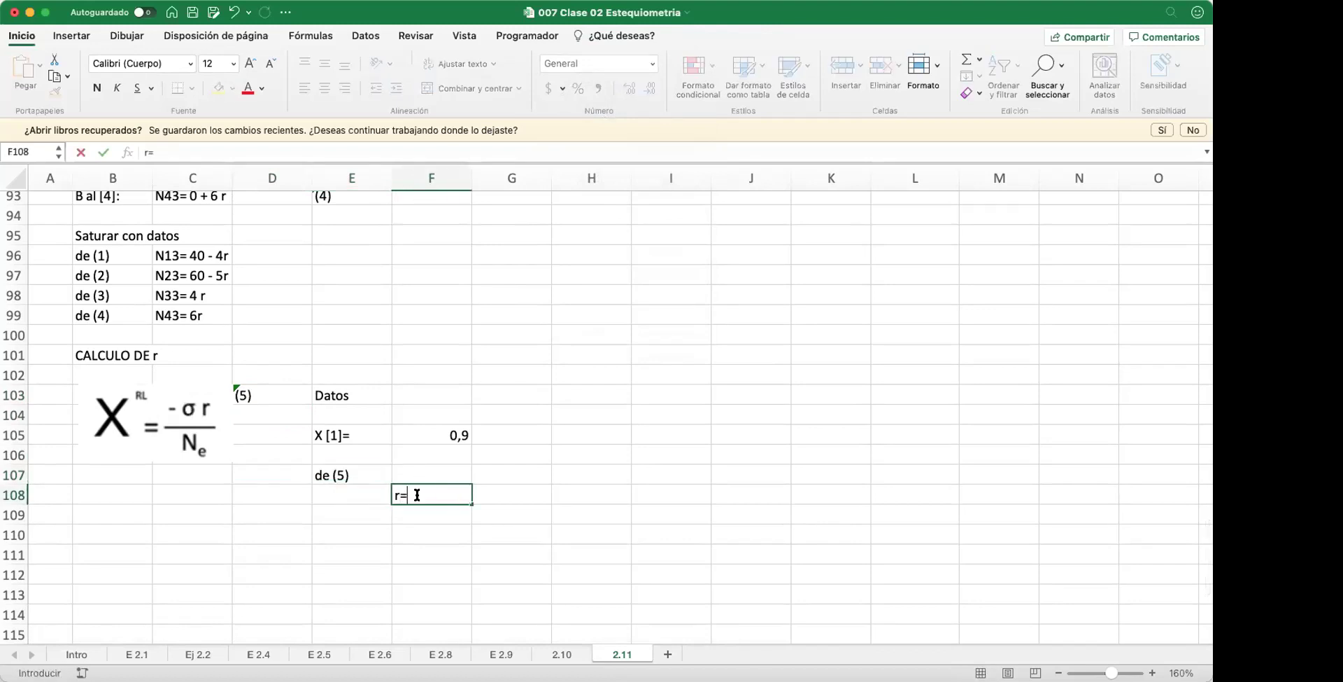
key("Tab")
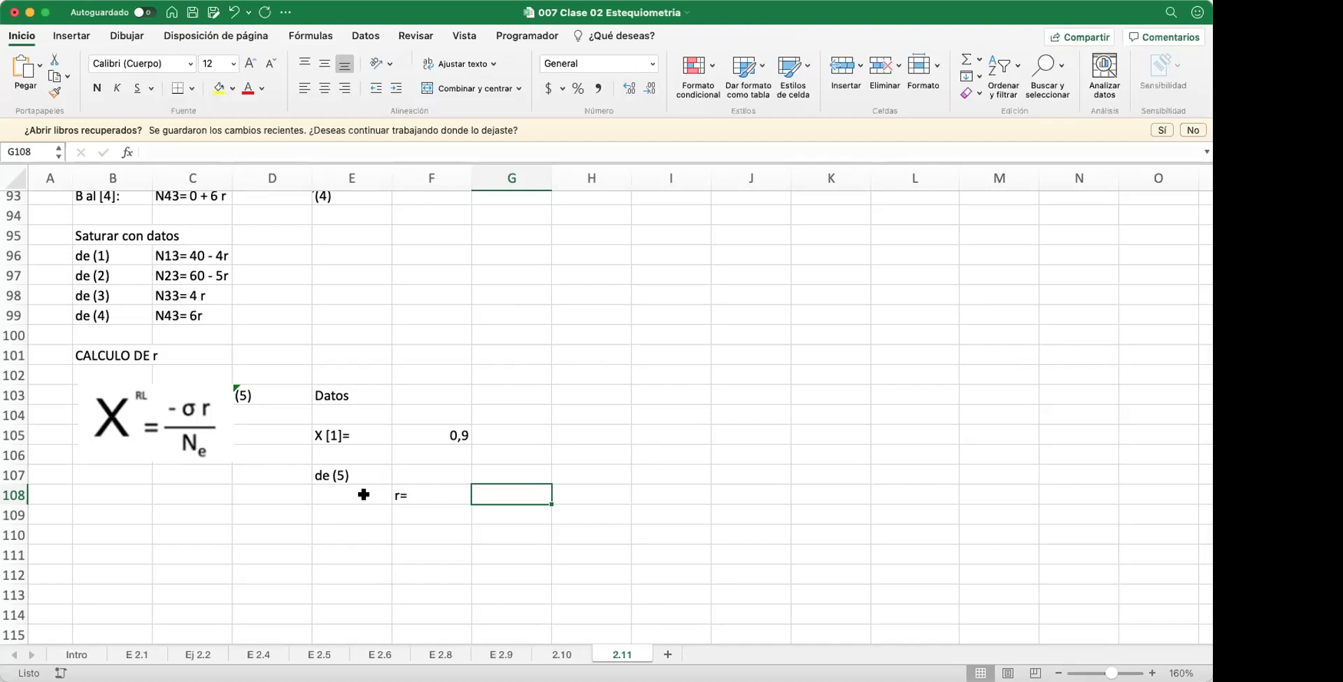
Step: Calculate r in G108 by multiplying the conversion in F105 by the inlet NH3 flow in M79
type("+")
left_click(459, 435)
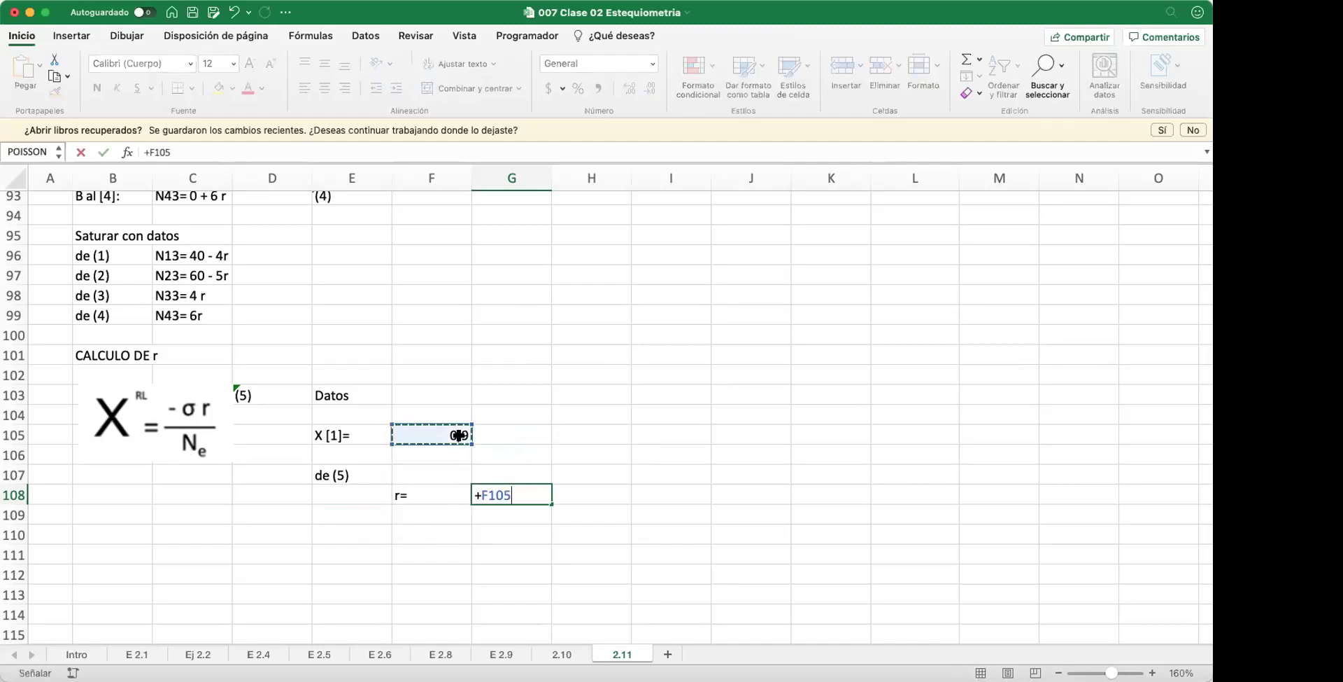
type("*")
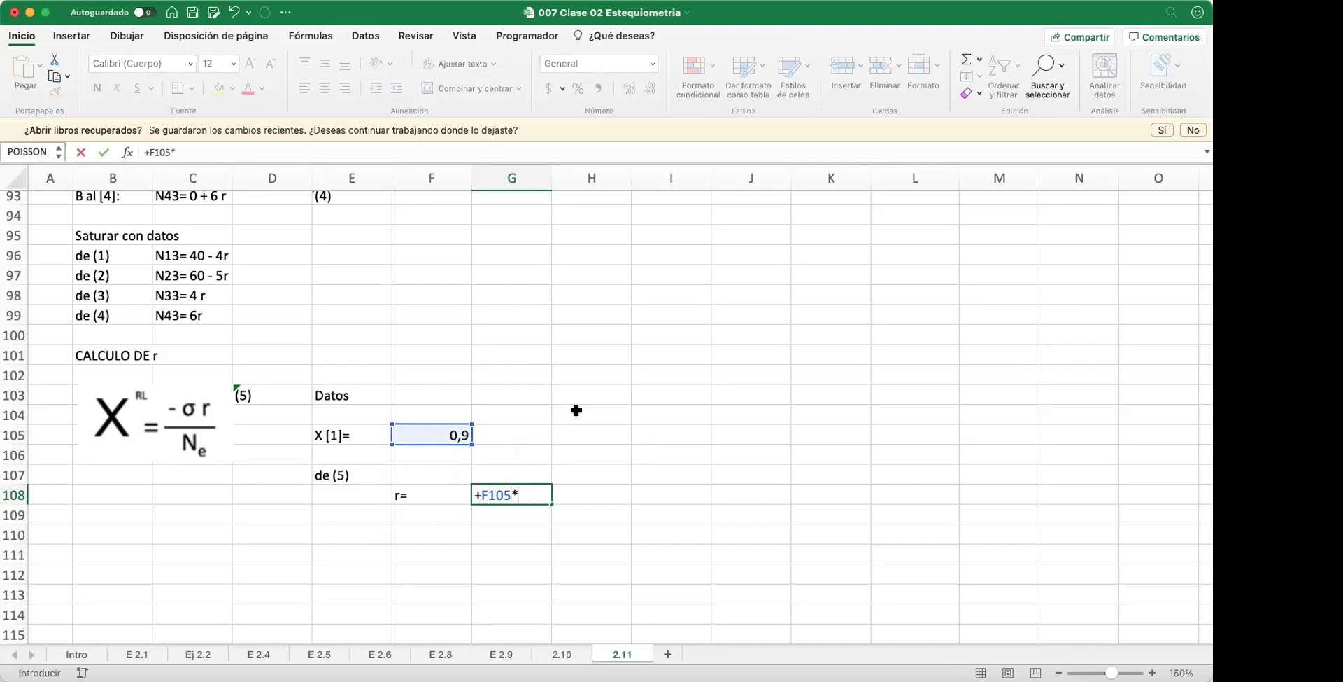
scroll(577, 410, "up", 3)
scroll(577, 410, "up", 7)
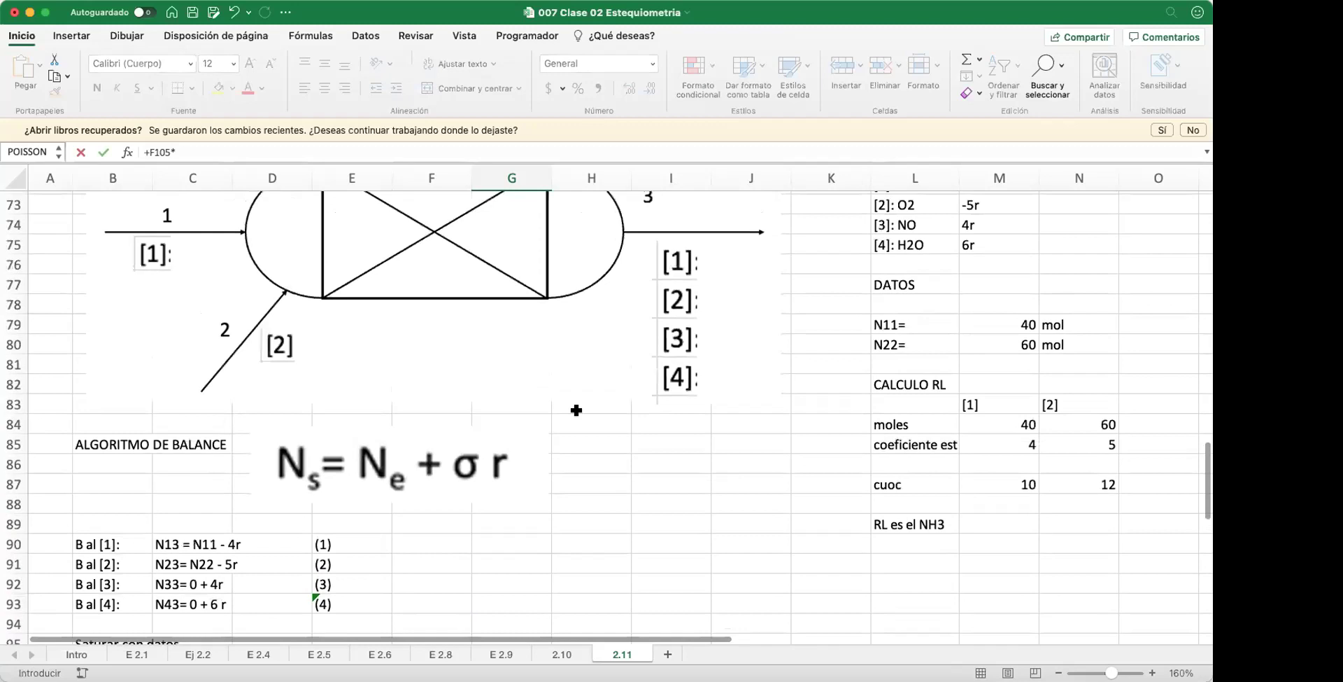
scroll(938, 357, "up", 5)
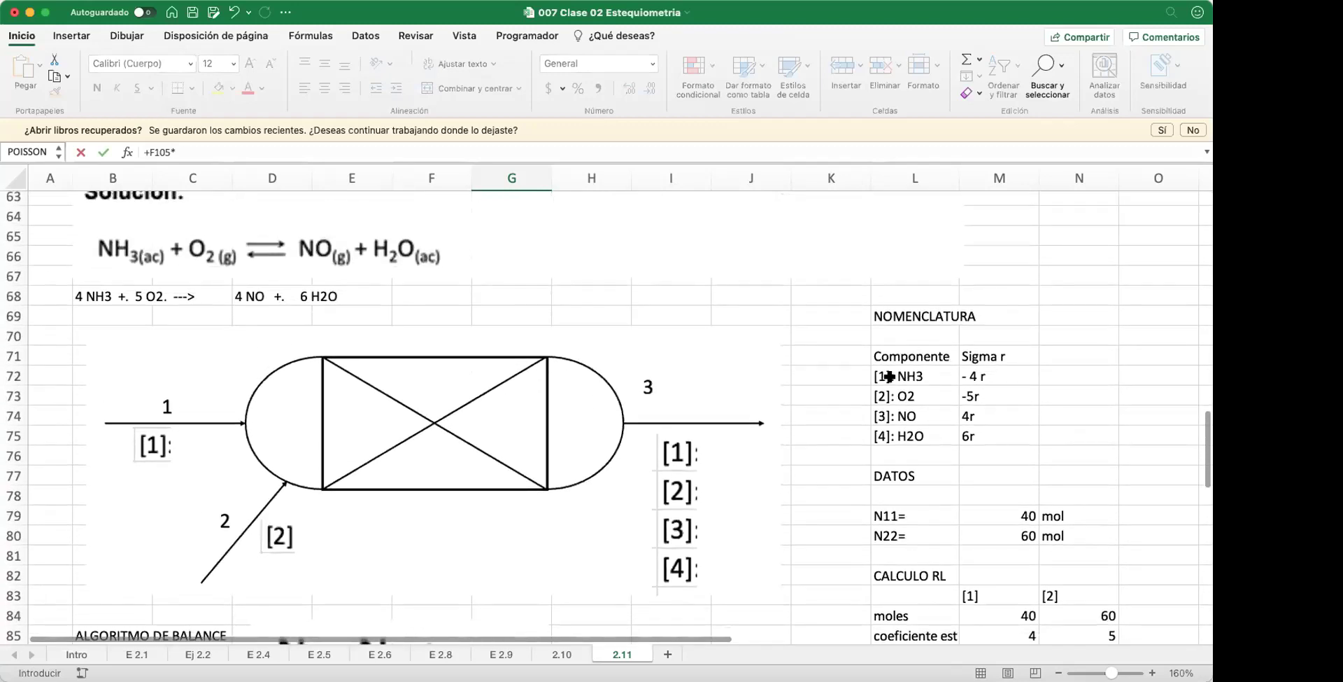
scroll(888, 377, "down", 3)
left_click(1017, 393)
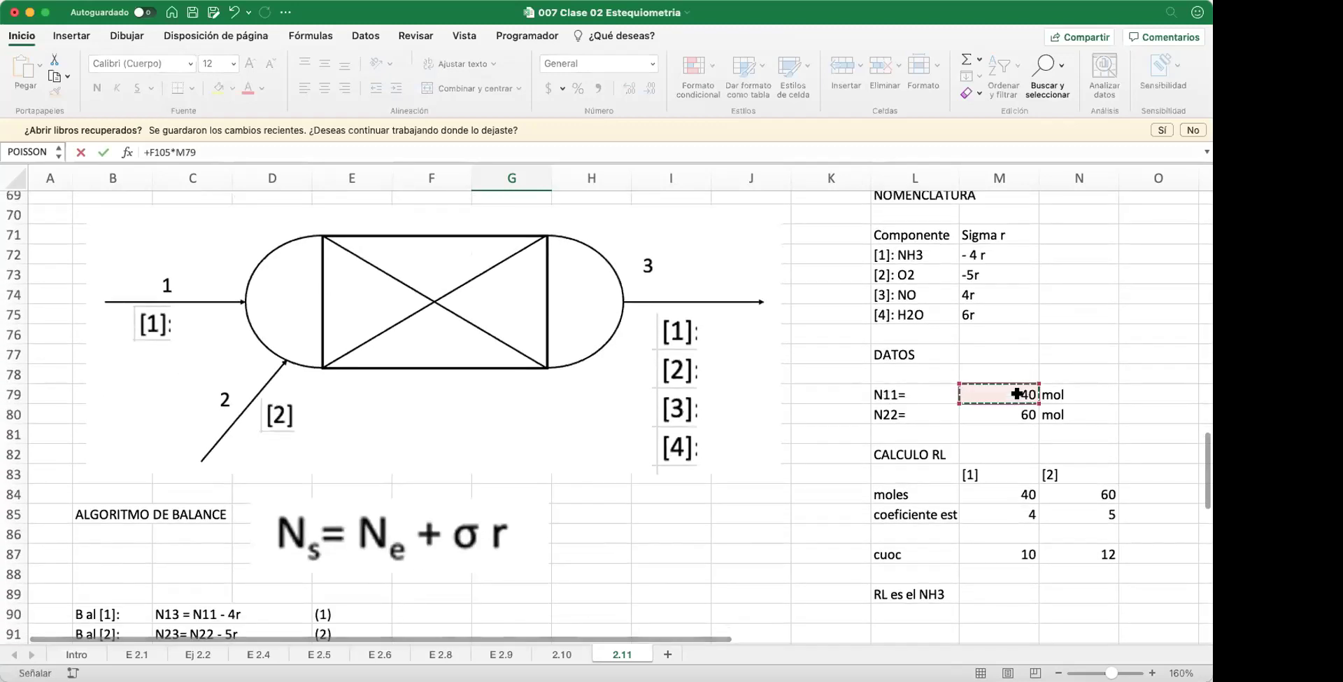
key("Return")
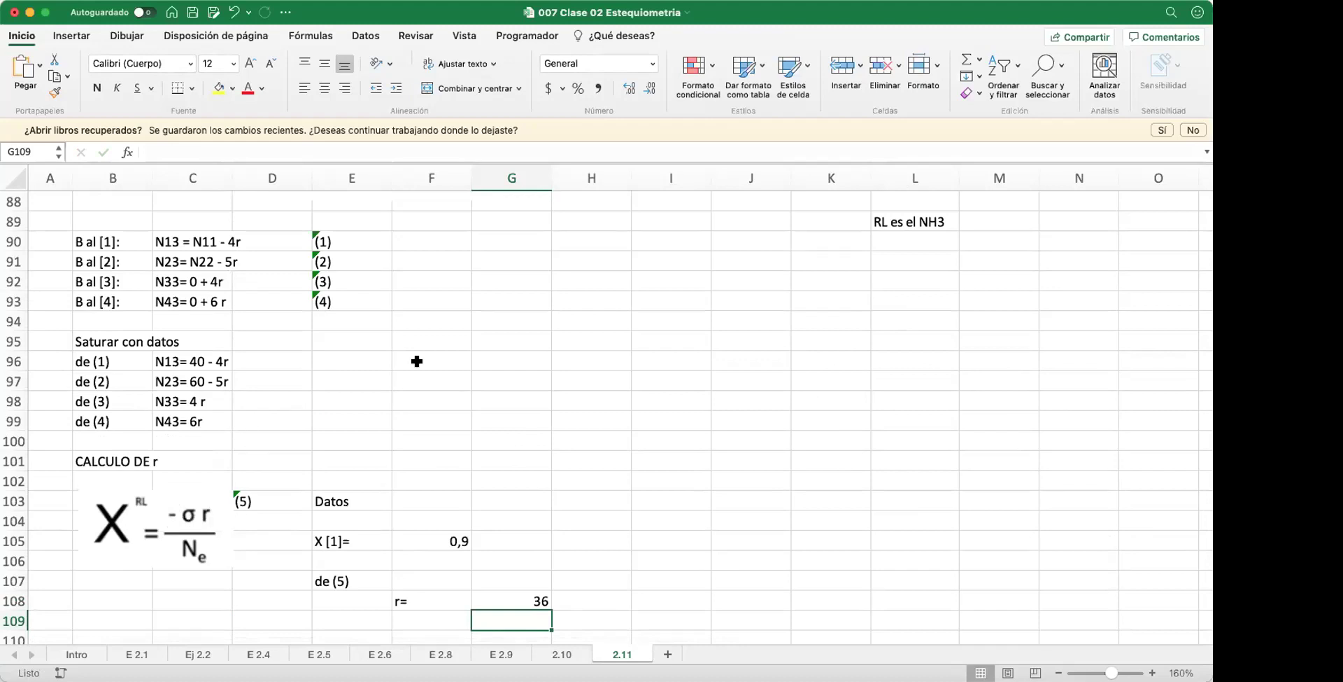
Step: Correct the r formula in G108 by also dividing it by 4, the NH3 coefficient, giving =+F105*M79/4
scroll(283, 302, "up", 1)
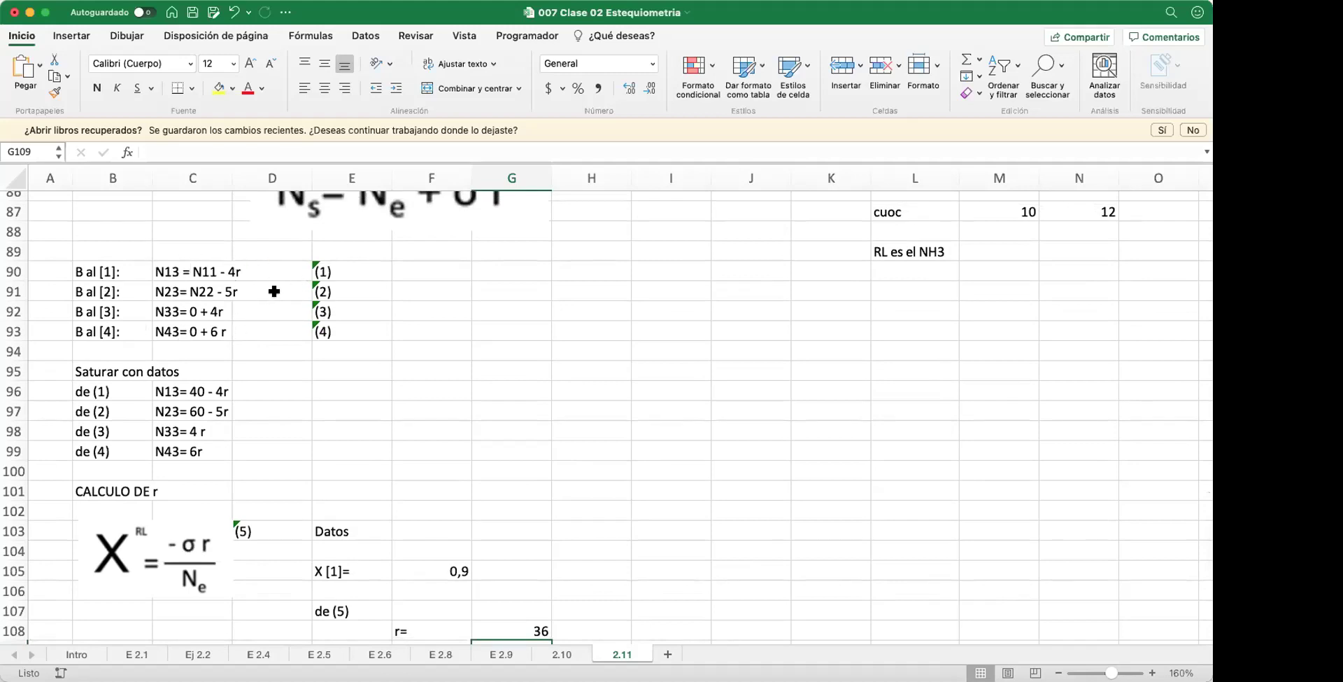
scroll(281, 458, "down", 3)
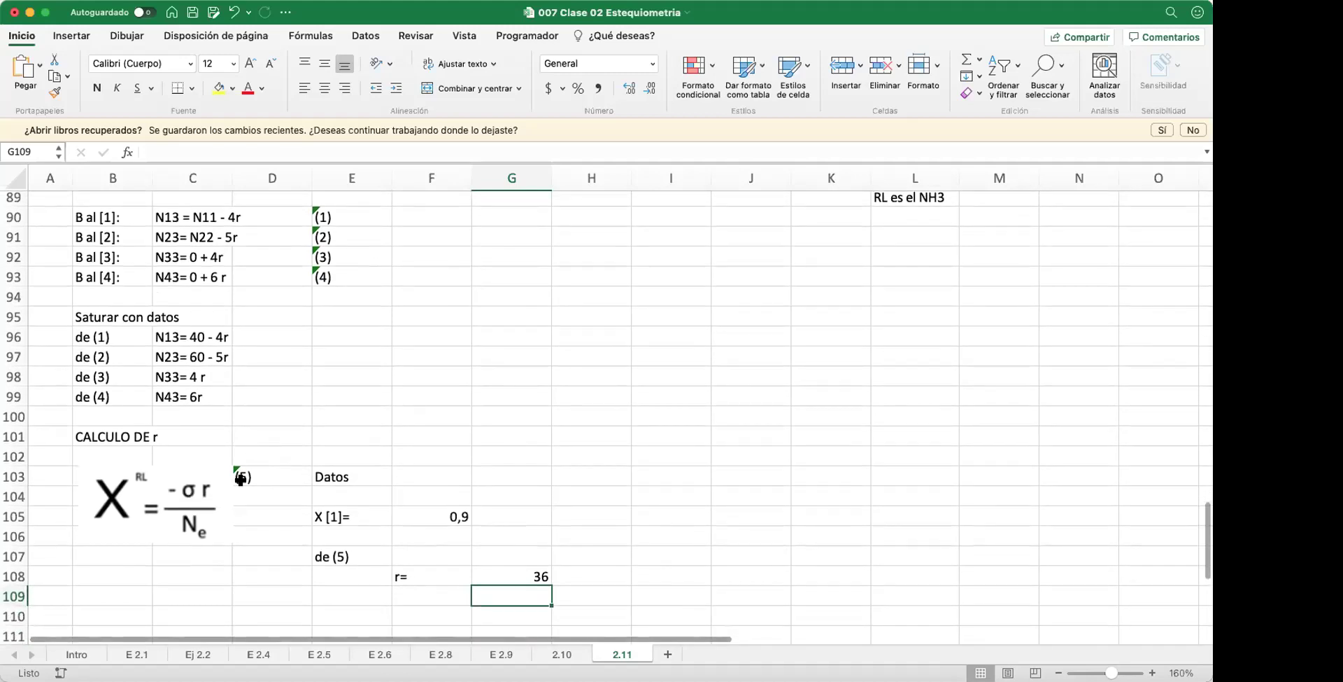
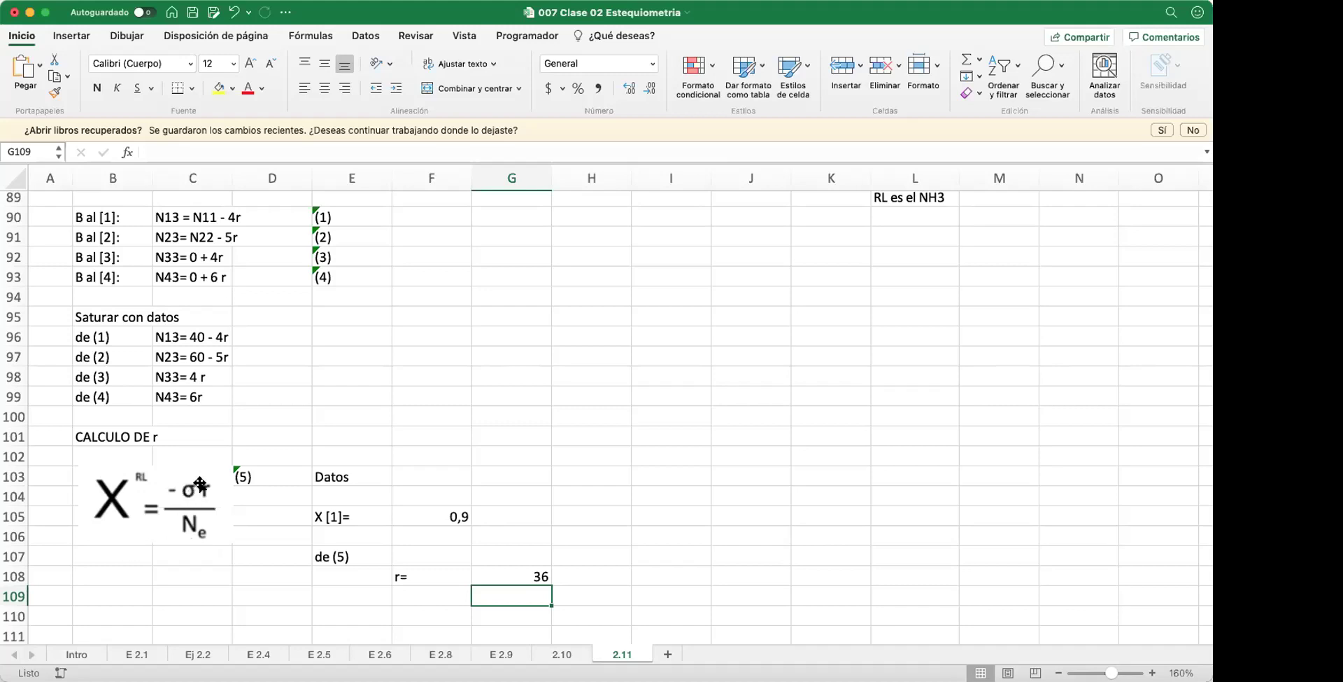
left_click(530, 575)
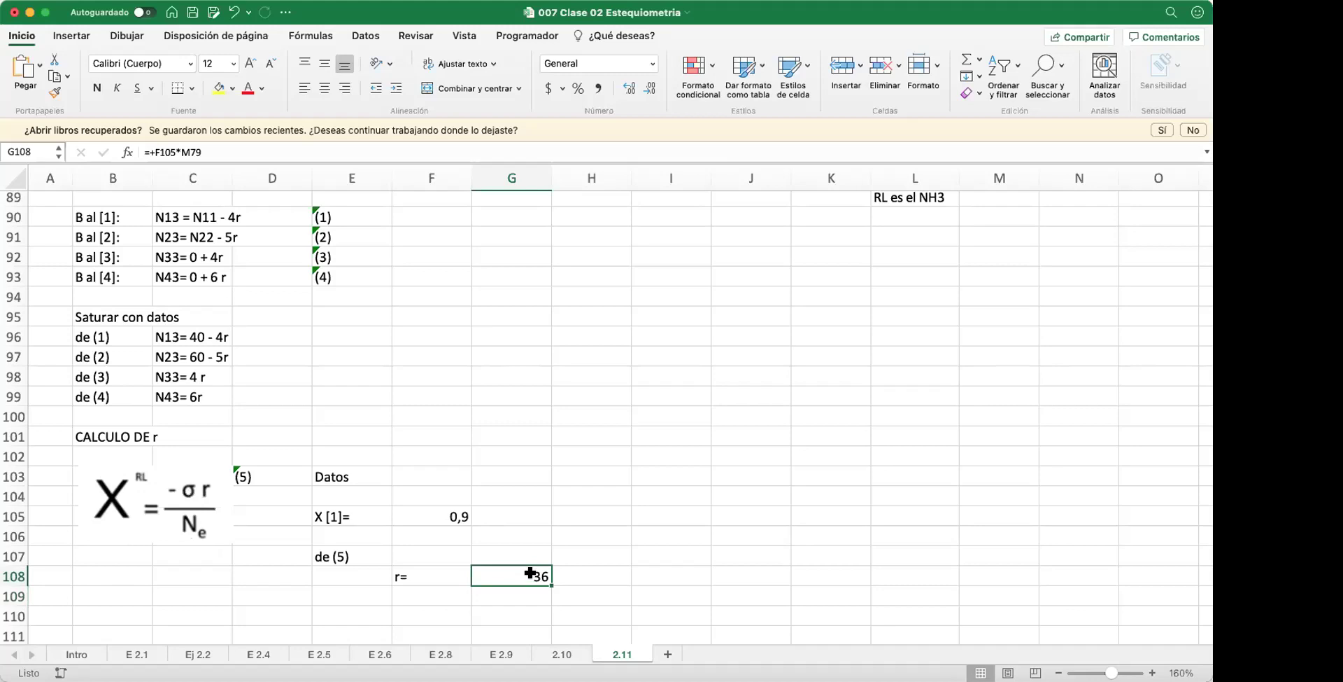
scroll(665, 454, "up", 7)
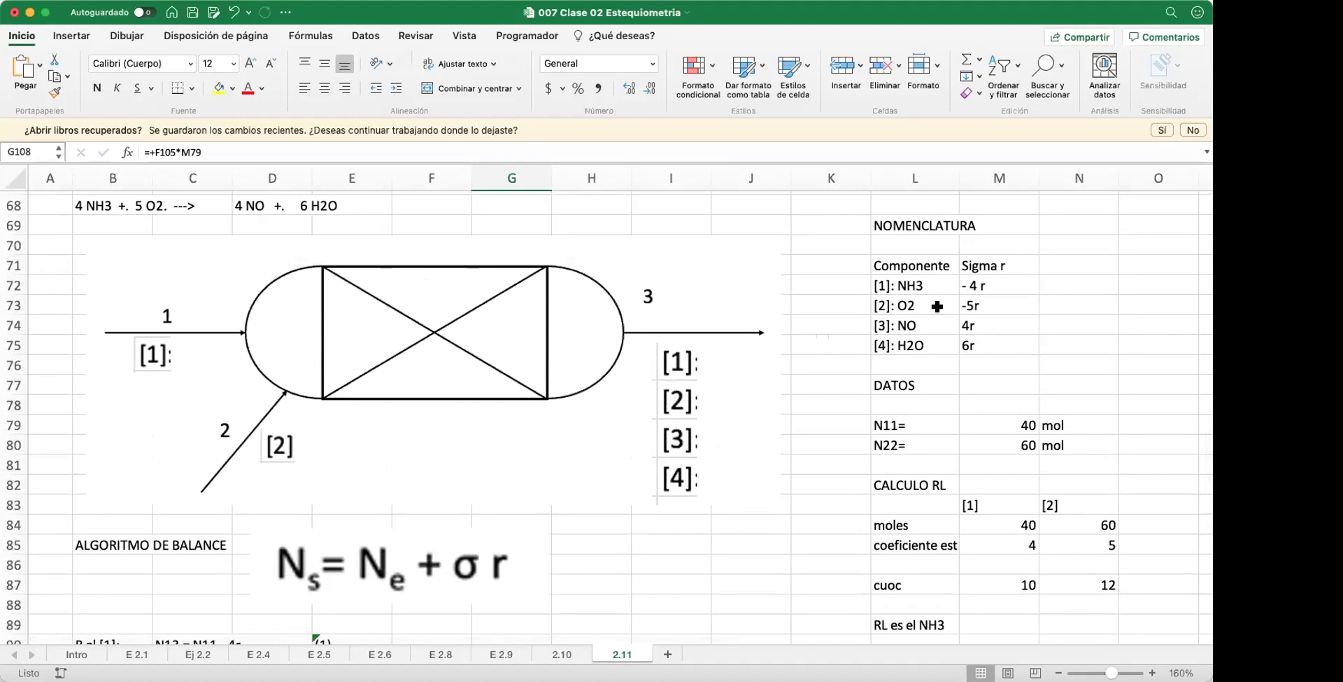
scroll(749, 389, "down", 10)
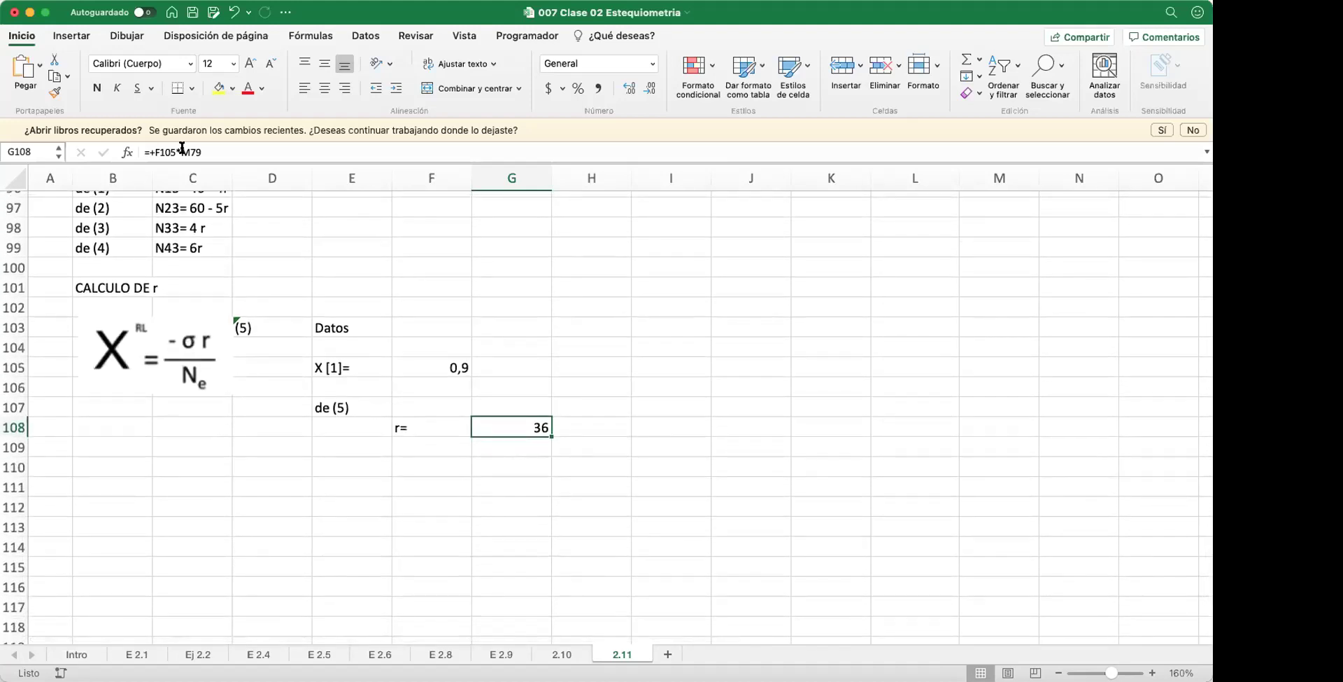
left_click(217, 148)
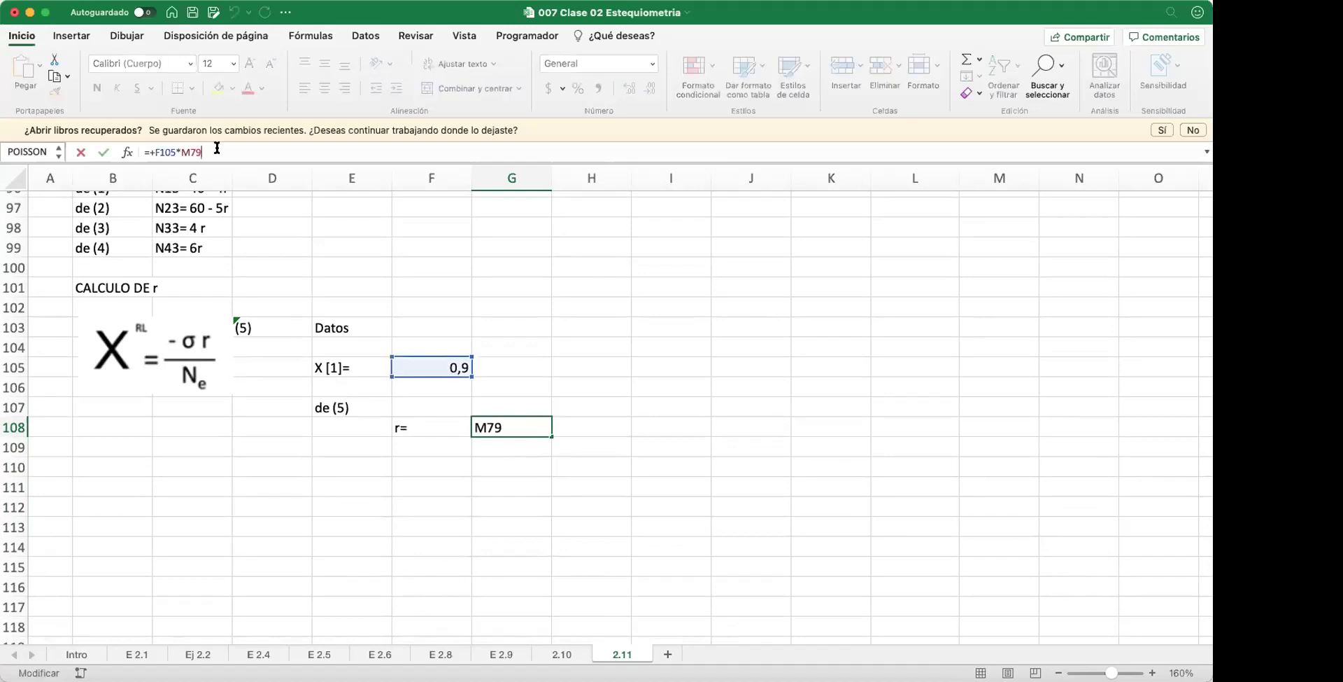
type("/4")
key("Return")
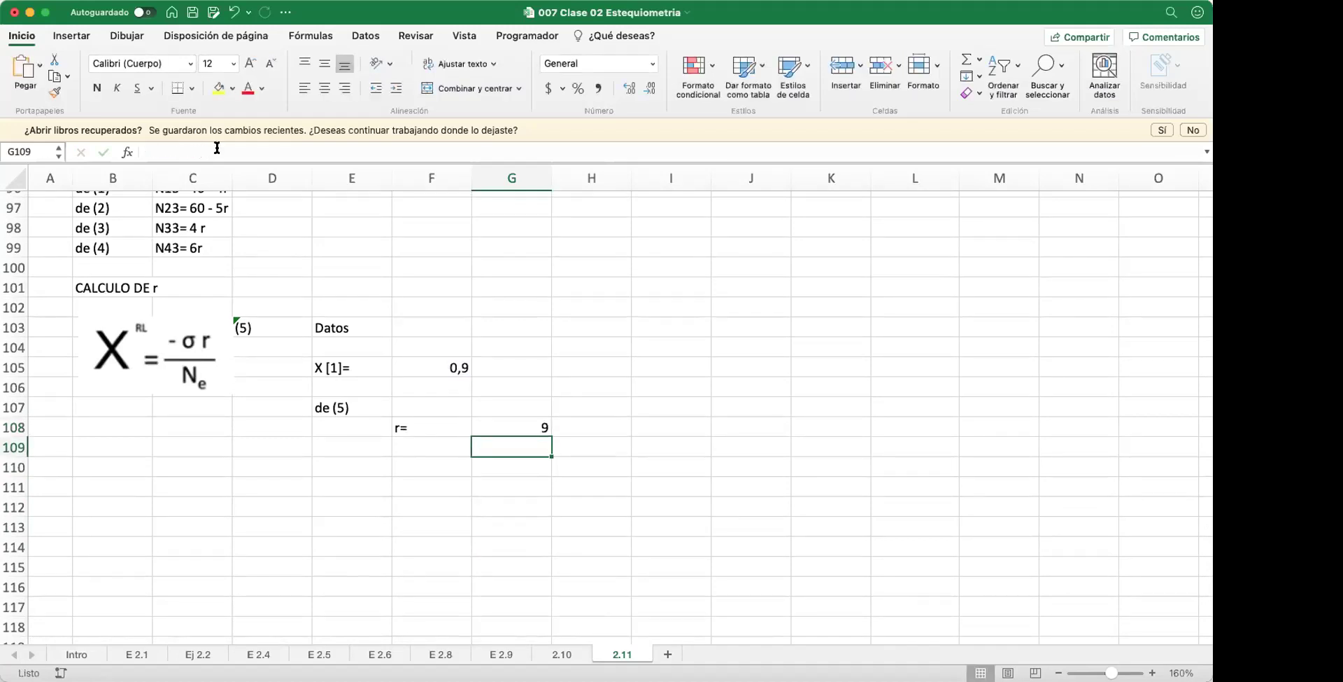
Step: Enter the unit "mol/h" in H108 beside the value of r
left_click(595, 425)
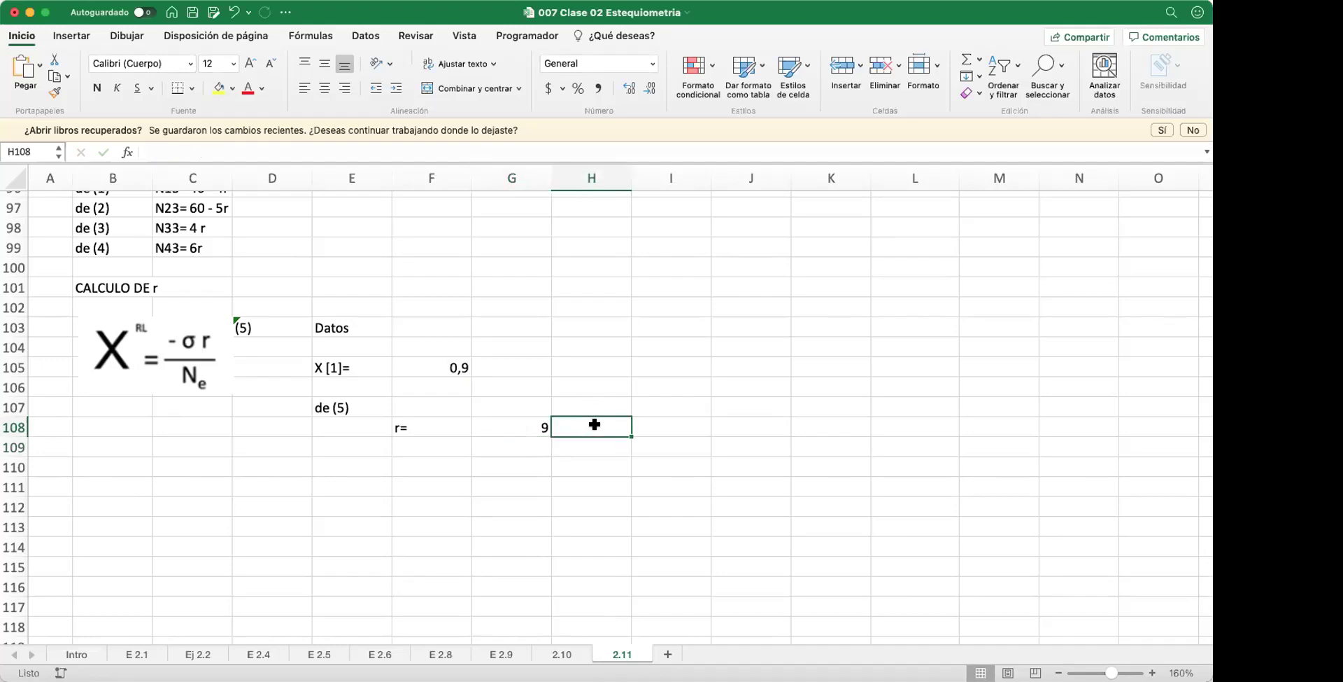
type("mol/h")
key("Return")
Step: Change the units of the N11 and N22 feed data in N79 and N80 to "mol/h"
scroll(596, 426, "up", 8)
scroll(577, 419, "up", 5)
left_click(1044, 376)
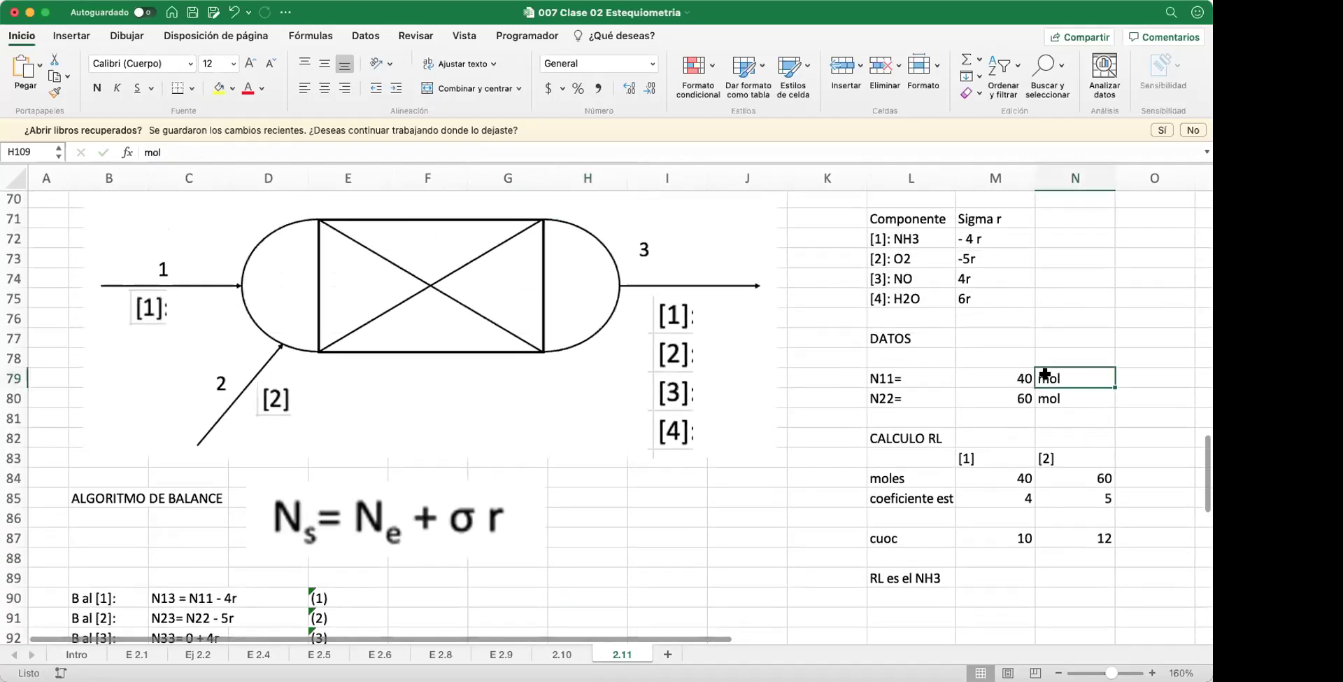
left_click(224, 147)
type("/h")
key("Return")
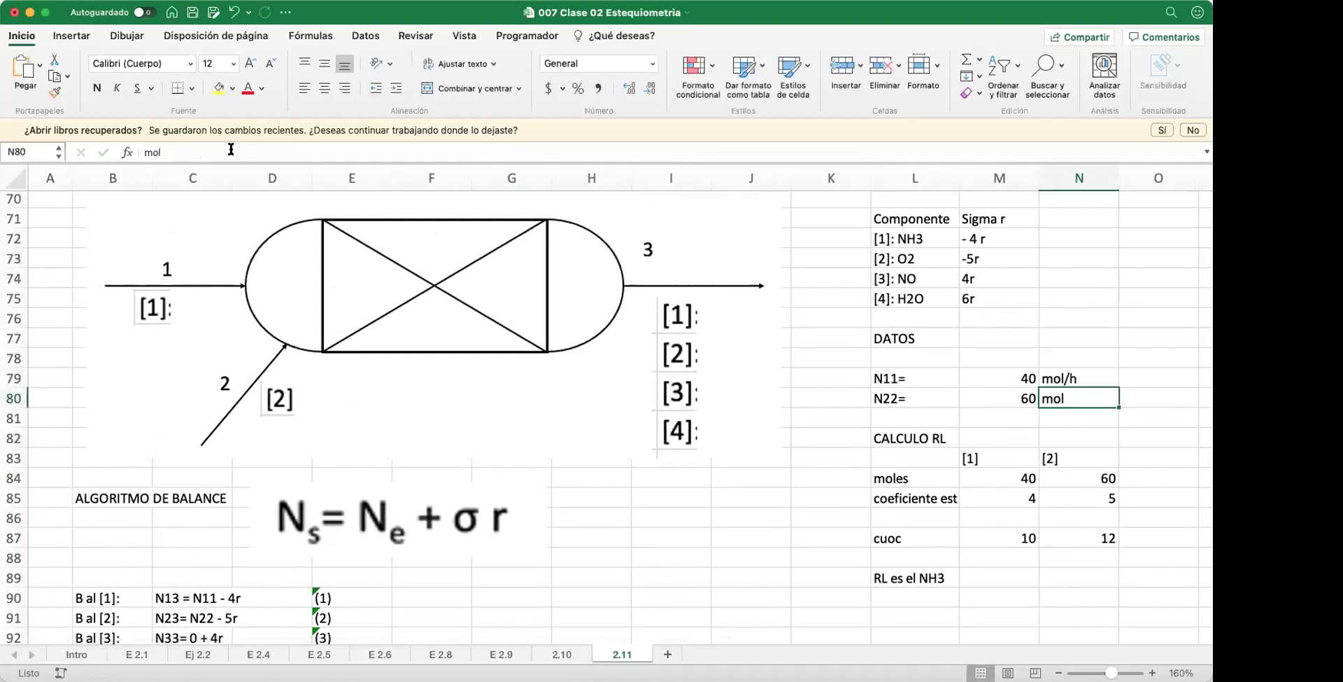
left_click(230, 149)
type("/h")
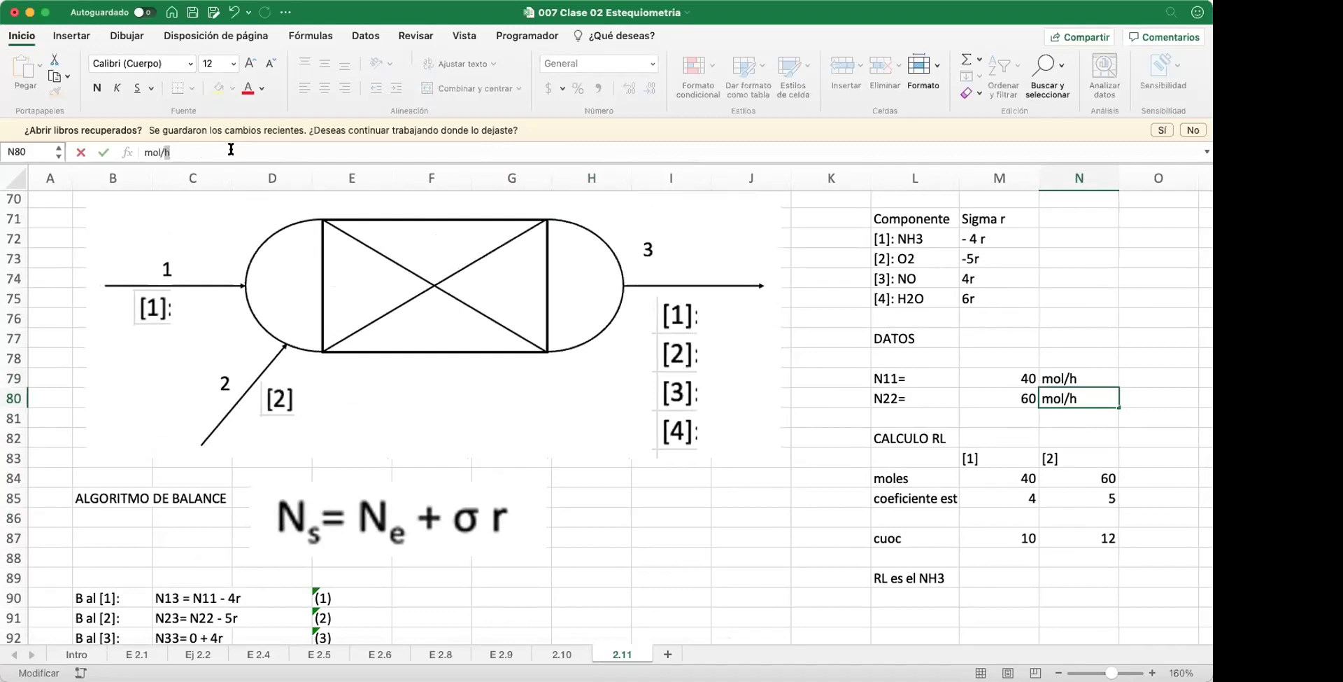
key("Return")
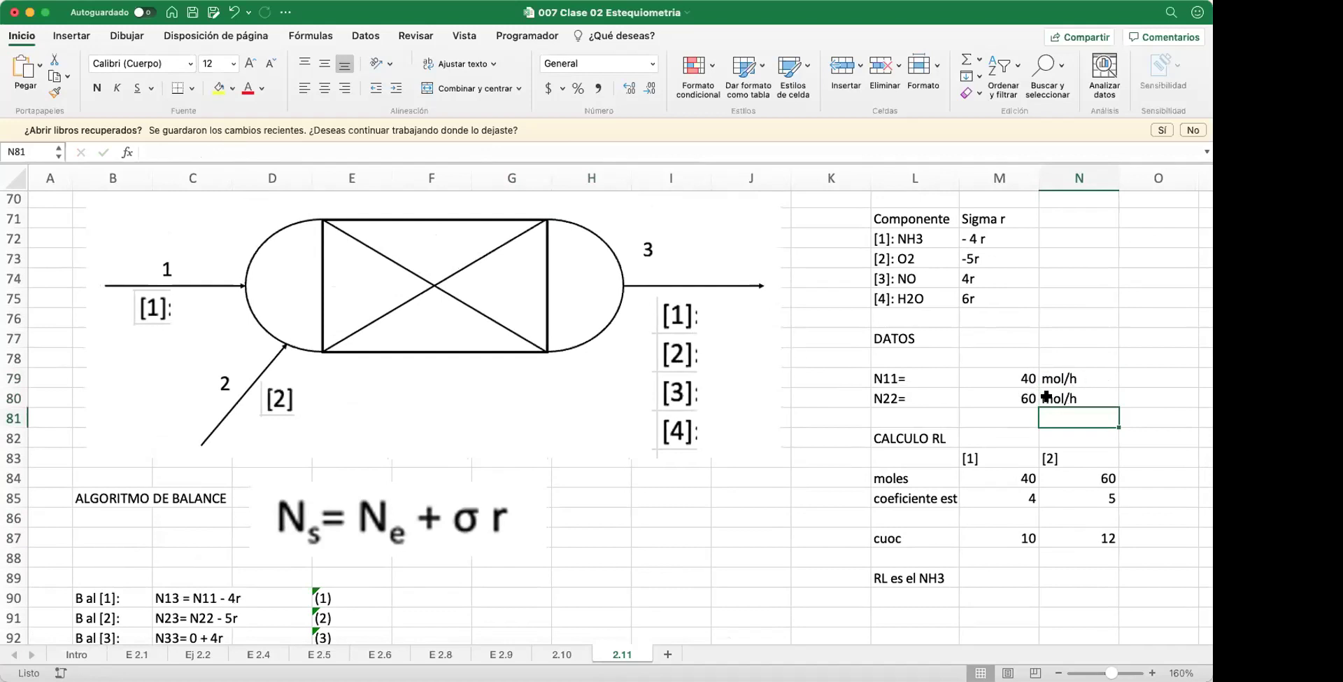
Step: Enter the title "Matrzi de flujos" in C110 below the calculation of r
scroll(958, 445, "down", 5)
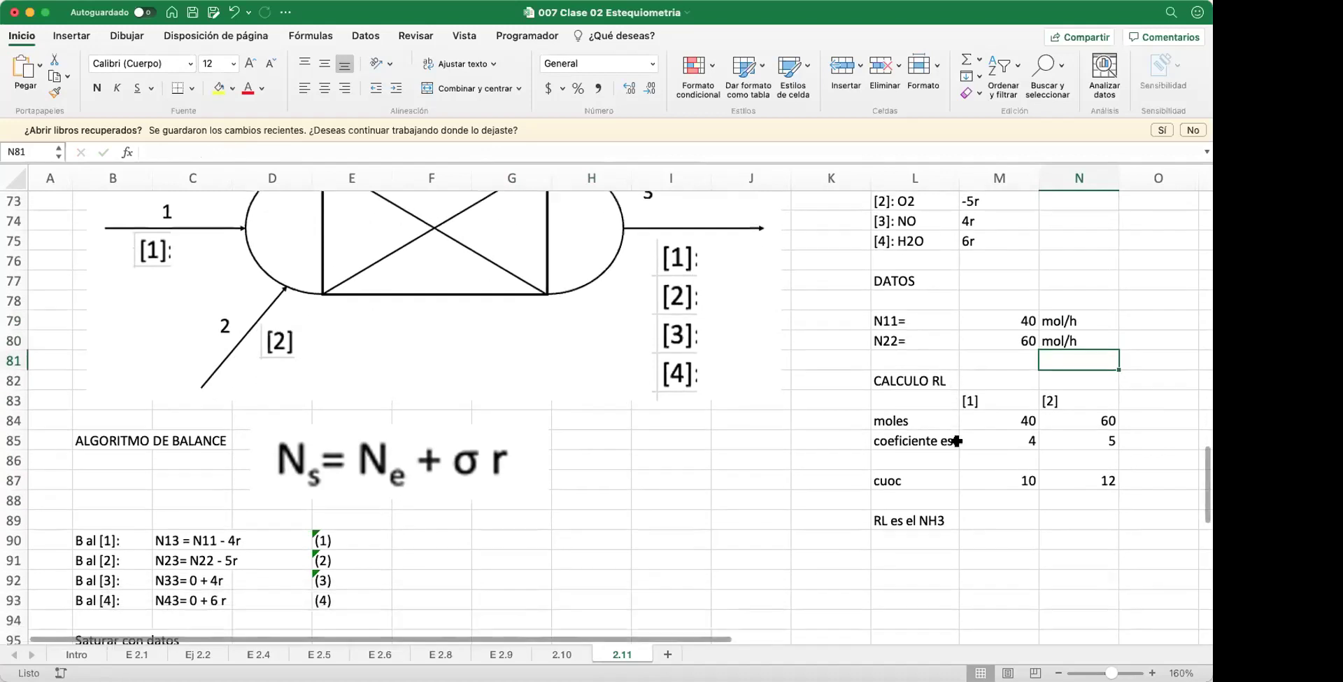
scroll(516, 469, "down", 10)
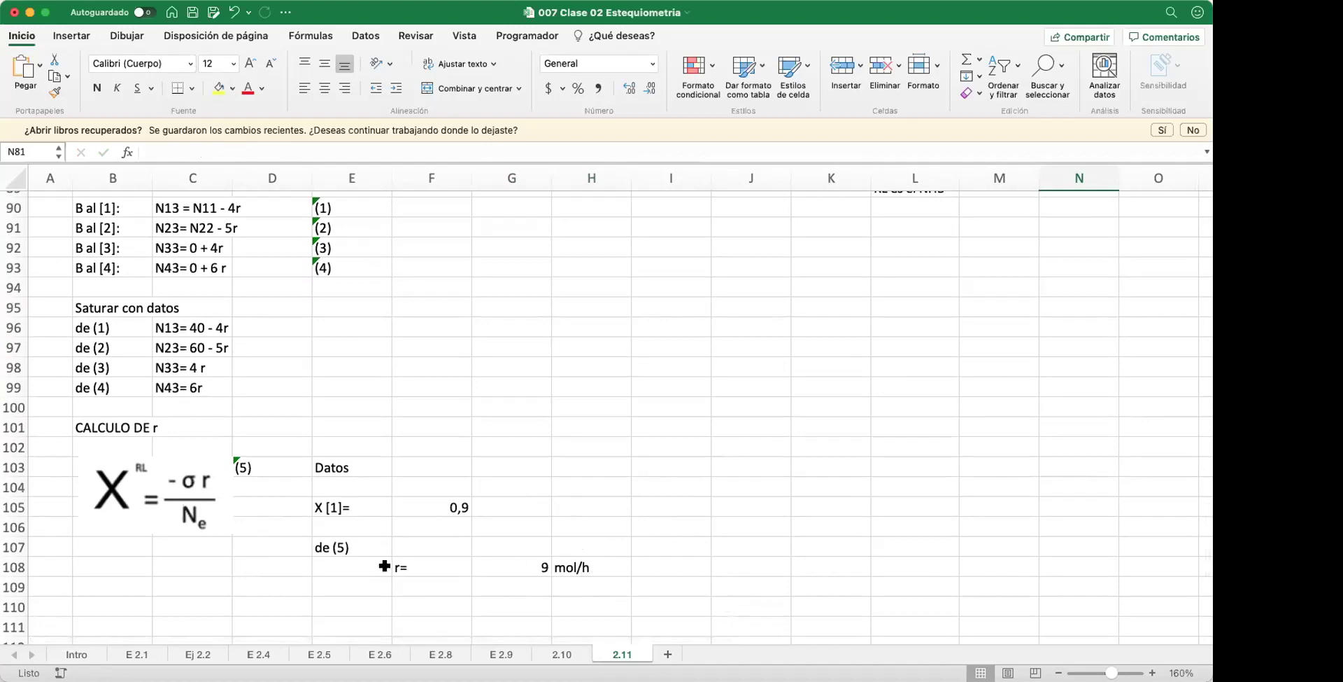
left_click(423, 564)
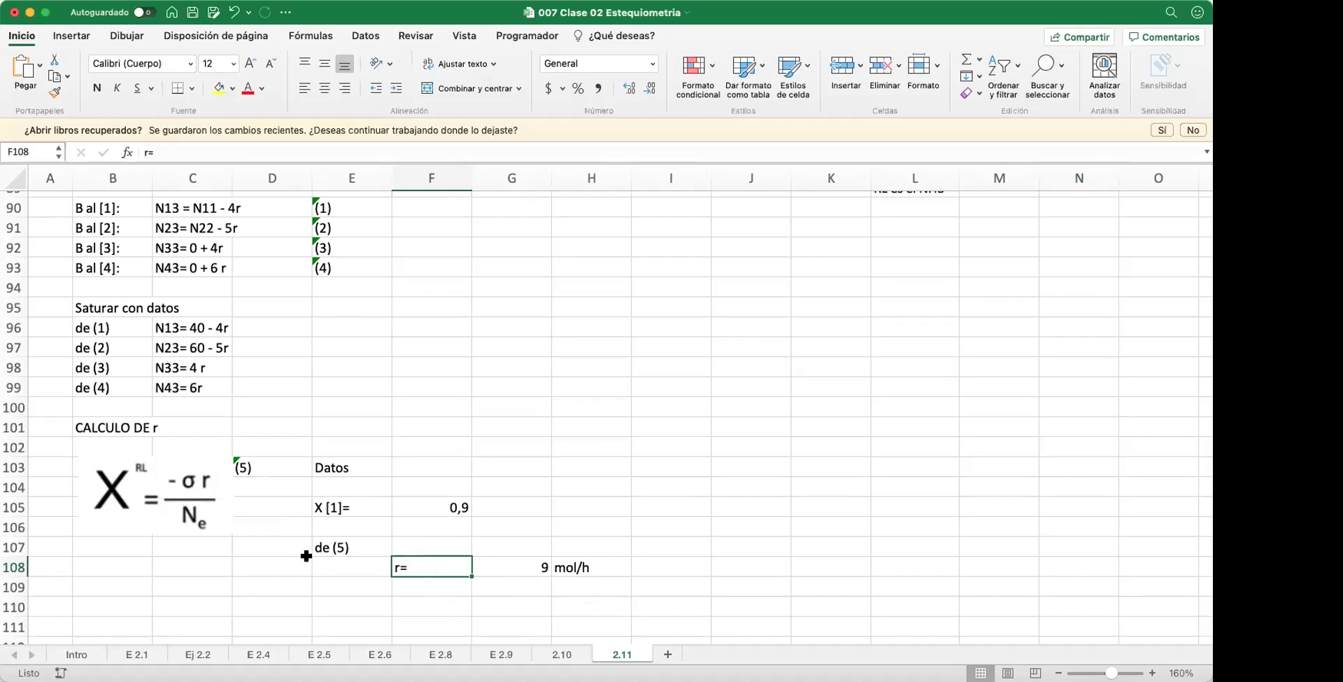
scroll(306, 555, "down", 2)
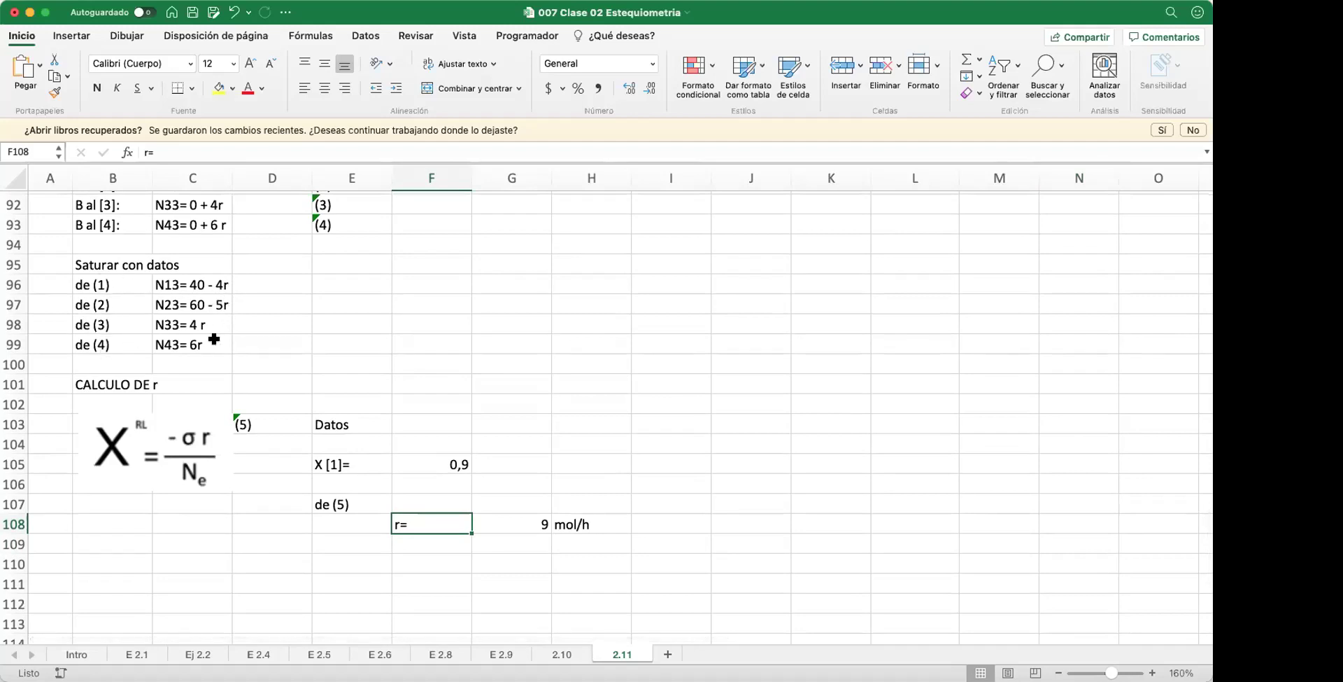
scroll(378, 471, "down", 3)
left_click(268, 498)
left_click(198, 497)
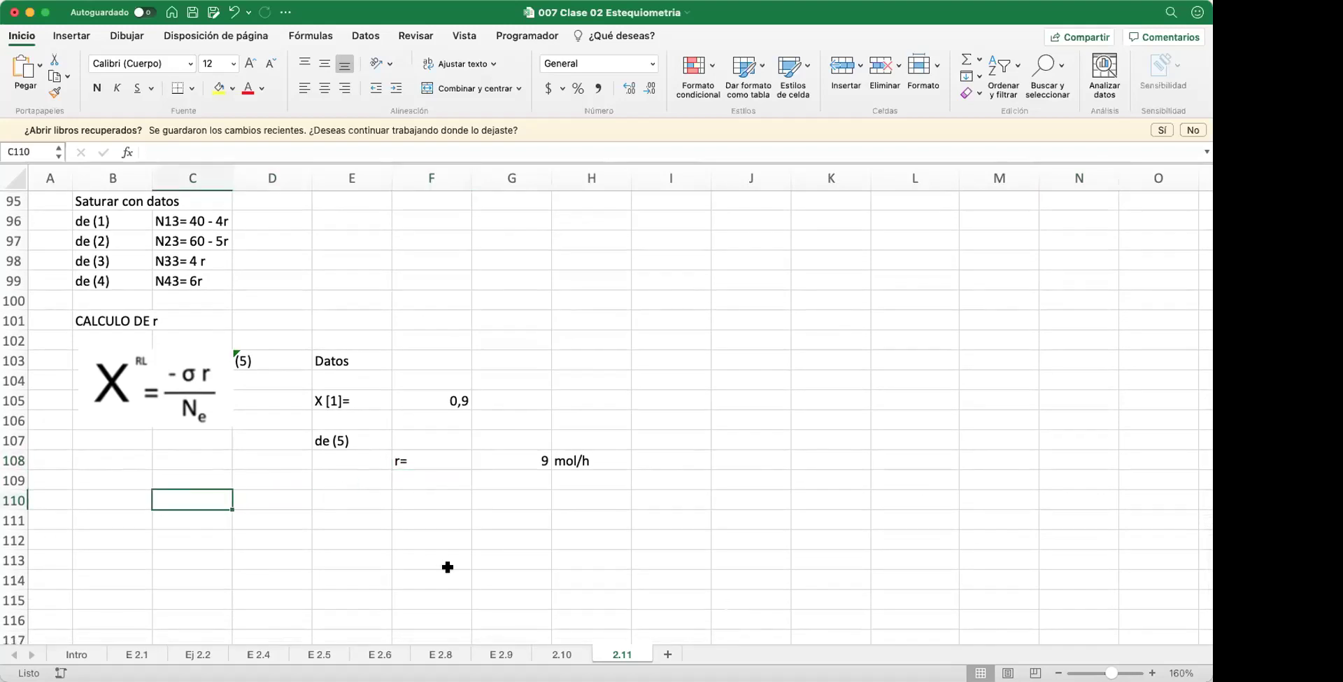
type("Matrzi")
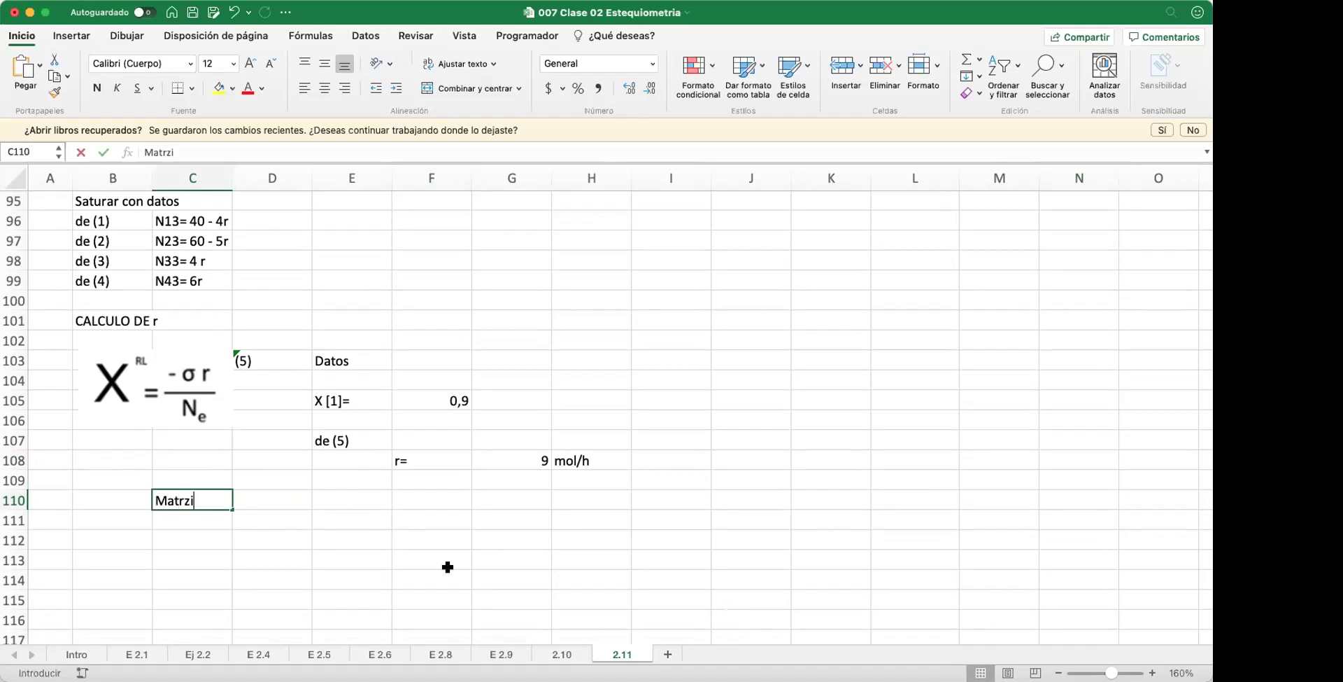
type(" de flujos")
key("Return")
key("Return")
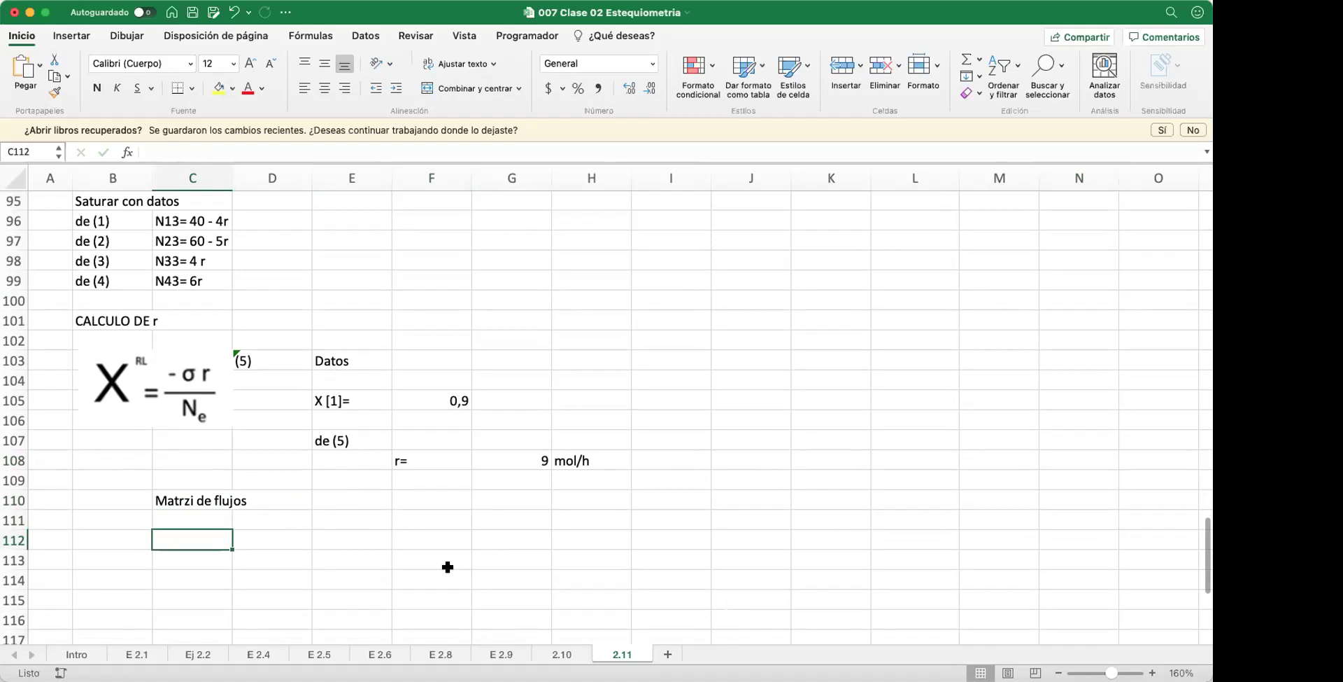
Step: Enter the component row labels [1], [2], [3] and [4] in cells C112 to C115
type("[1]")
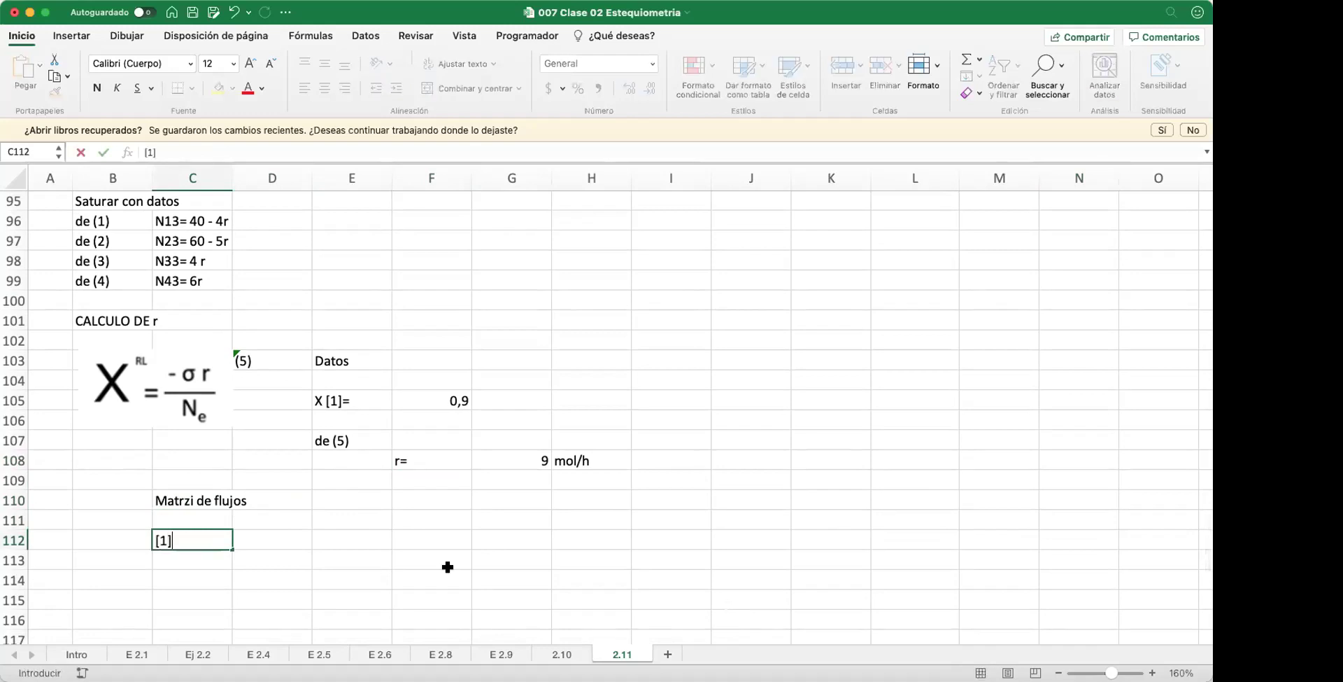
key("Return")
type("[2]")
key("Return")
type("[3+")
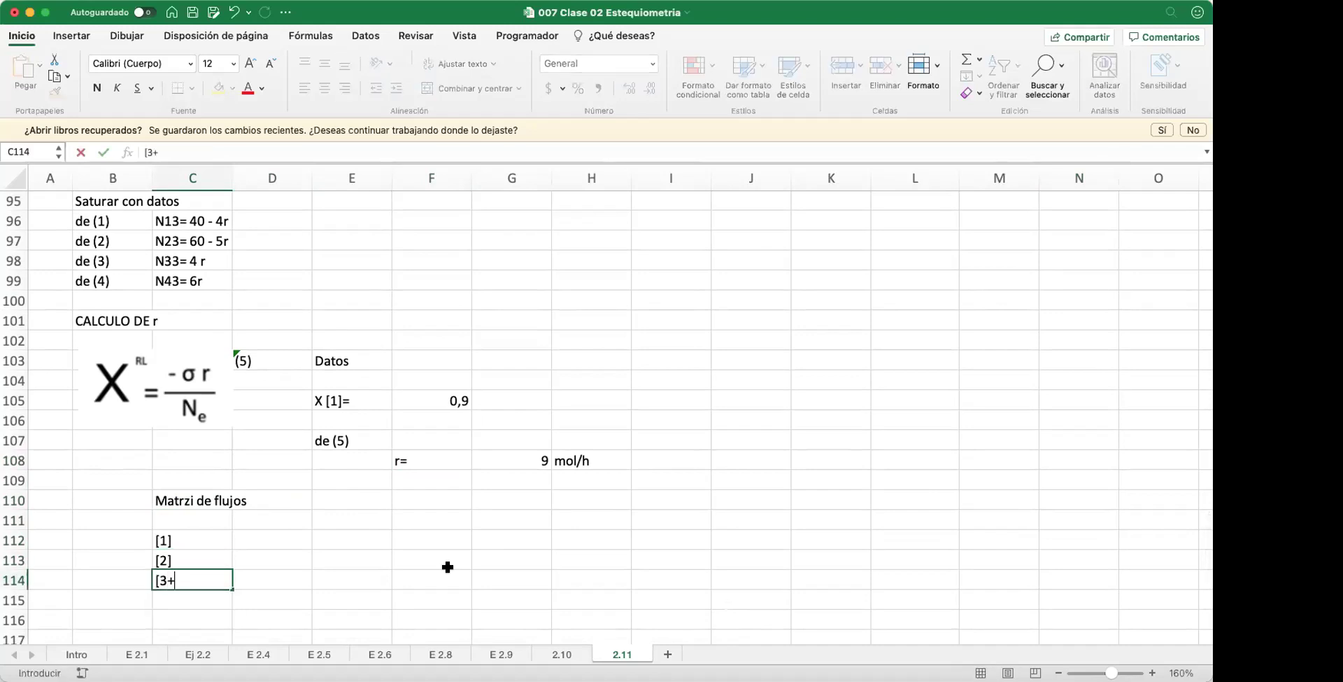
key("Return")
type("[4]")
key("Return")
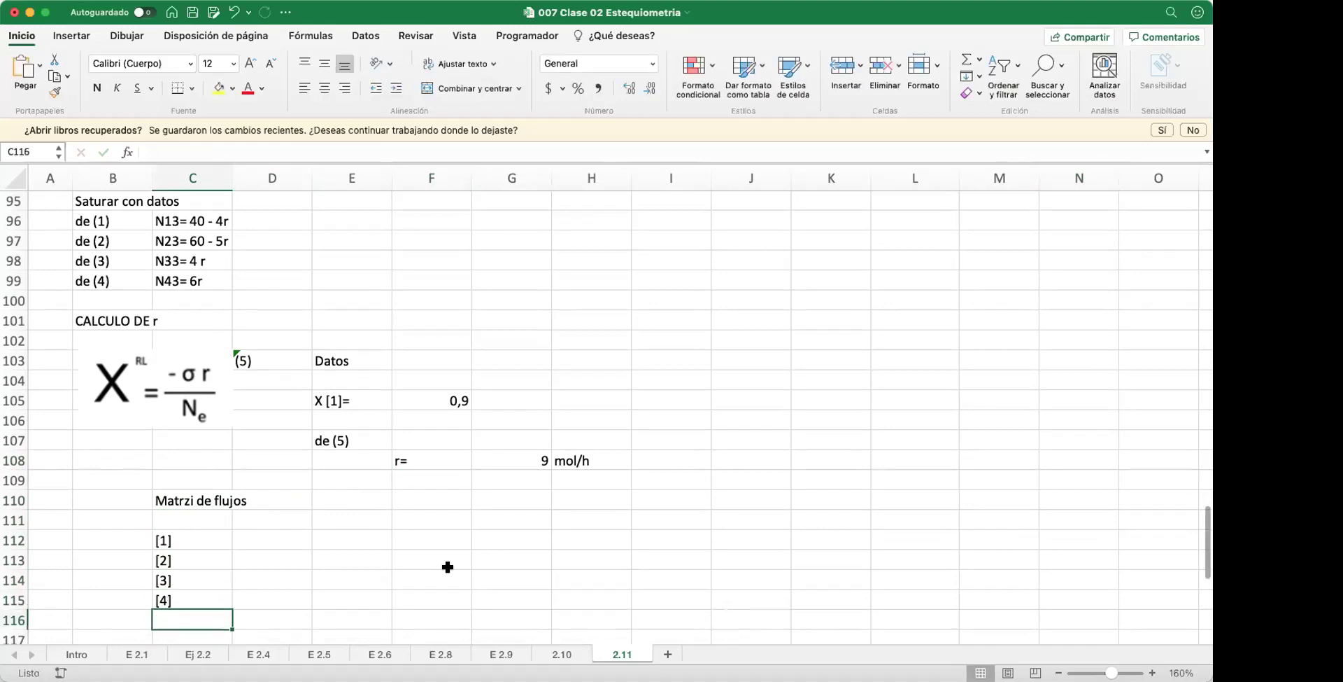
Step: Enter the stream numbers 1, 2 and 3 as column headings in cells D111 to F111
left_click(295, 520)
type("1")
key("Tab")
type("2")
key("Tab")
type("3")
key("Tab")
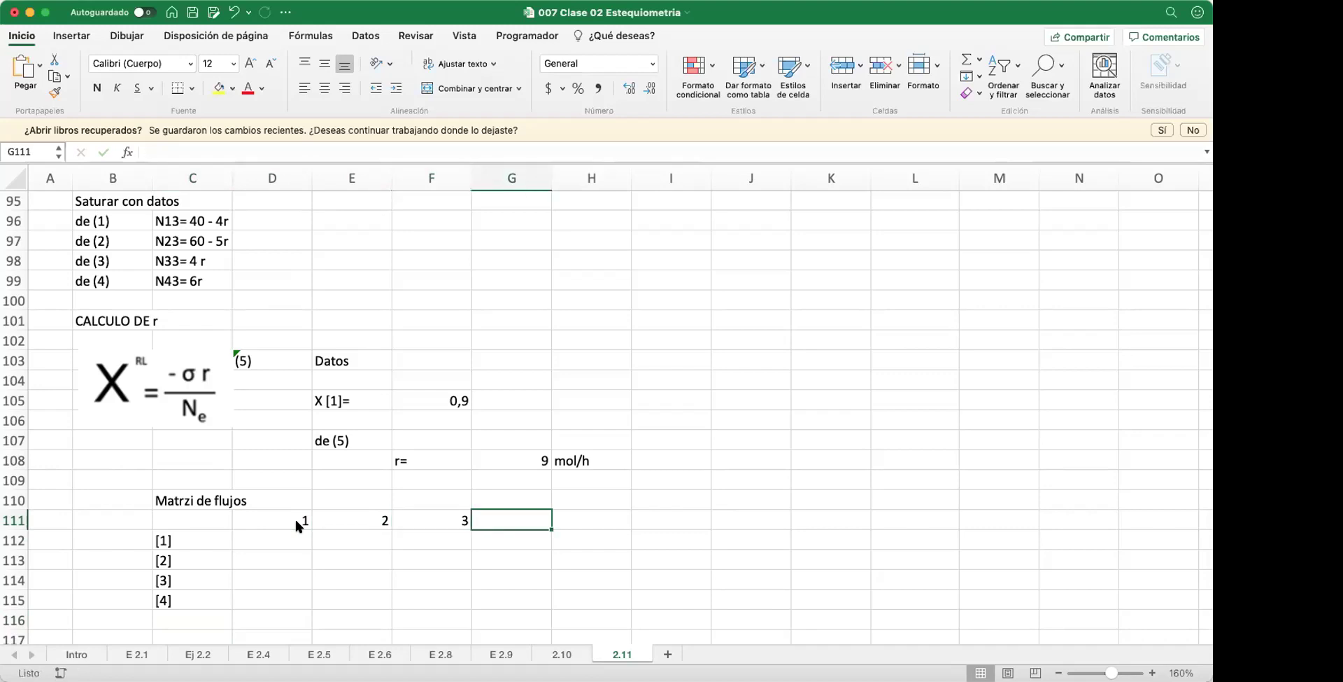
Step: Apply borders around all cells of the flow matrix in C111:F115
left_click_drag(188, 515, 431, 600)
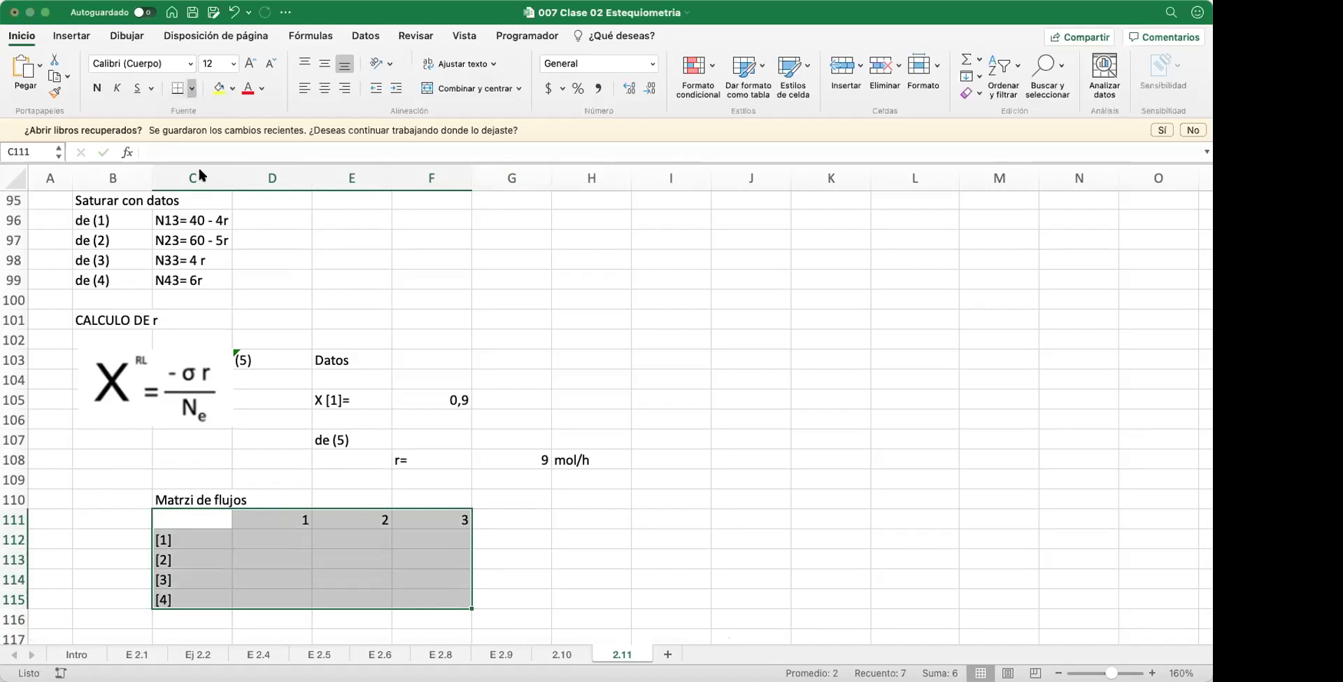
left_click(317, 552)
left_click(291, 531)
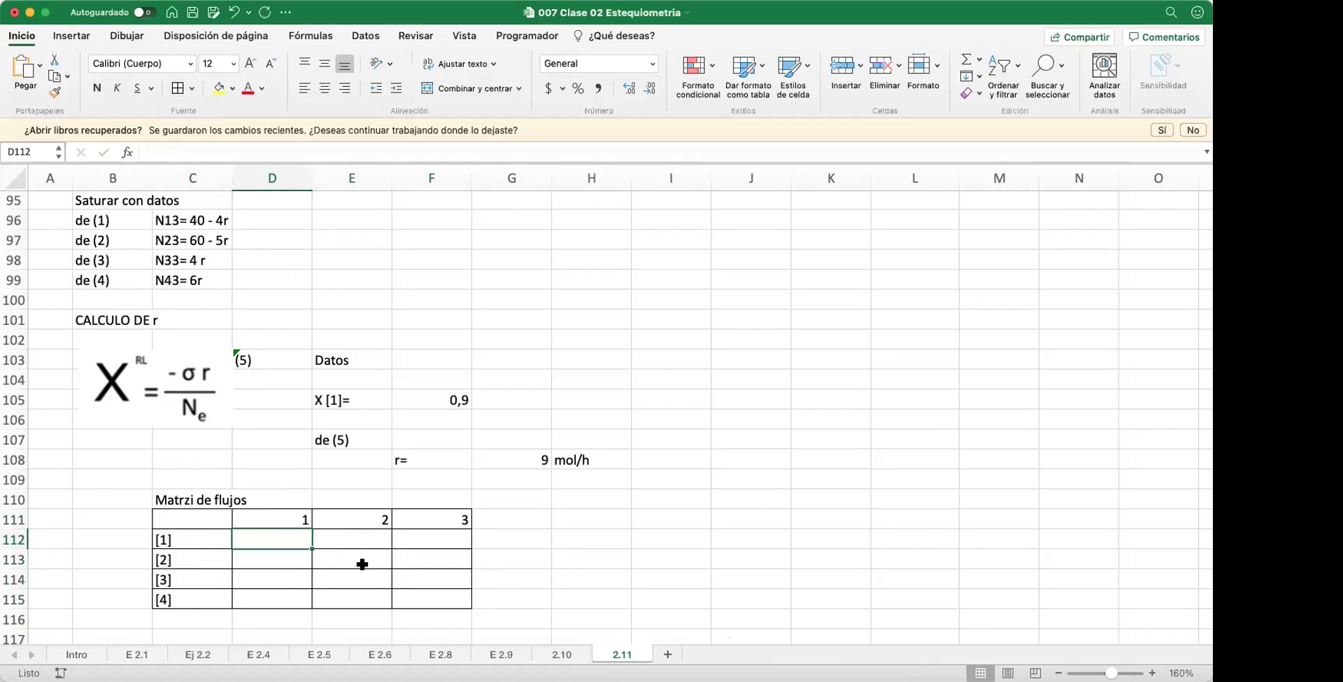
Step: Check the process diagram for the components carried by each stream before filling in the flow matrix
left_click(276, 613)
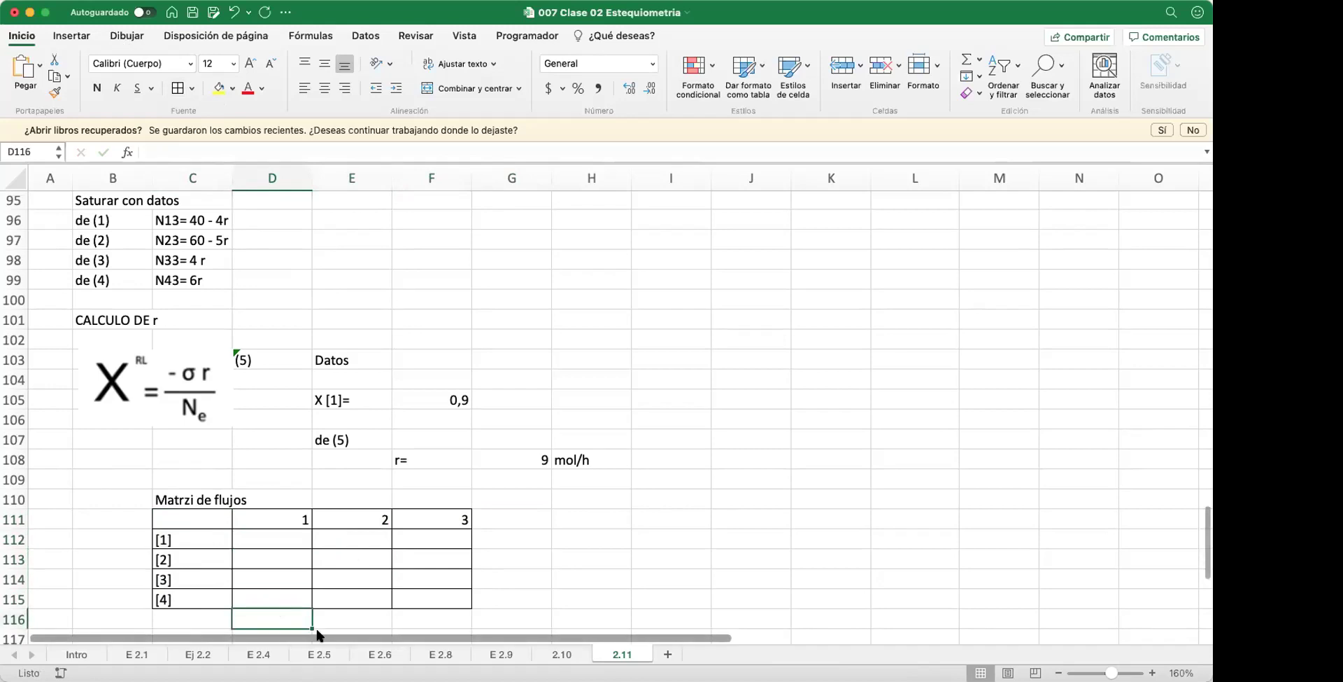
scroll(356, 363, "up", 10)
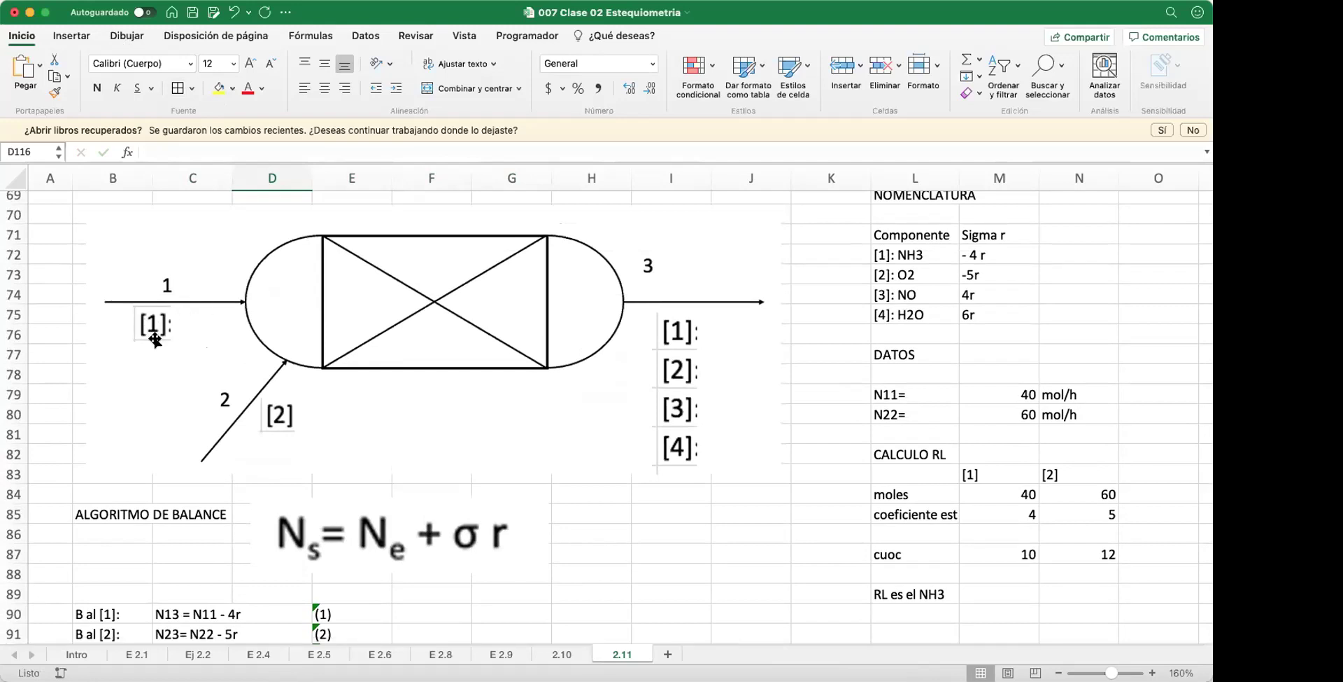
scroll(154, 340, "down", 10)
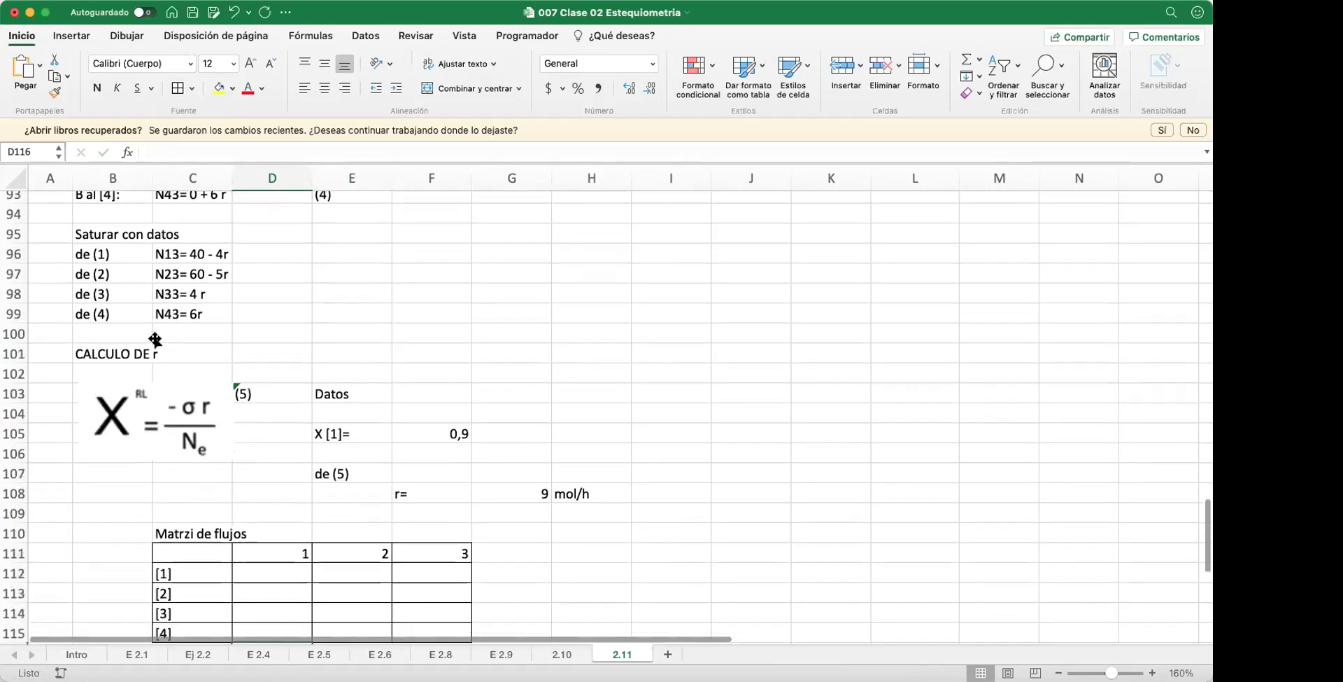
Step: Enter 0 in D113 to D115 for components [2], [3] and [4], which stream 1 does not carry
left_click(273, 522)
left_click(276, 495)
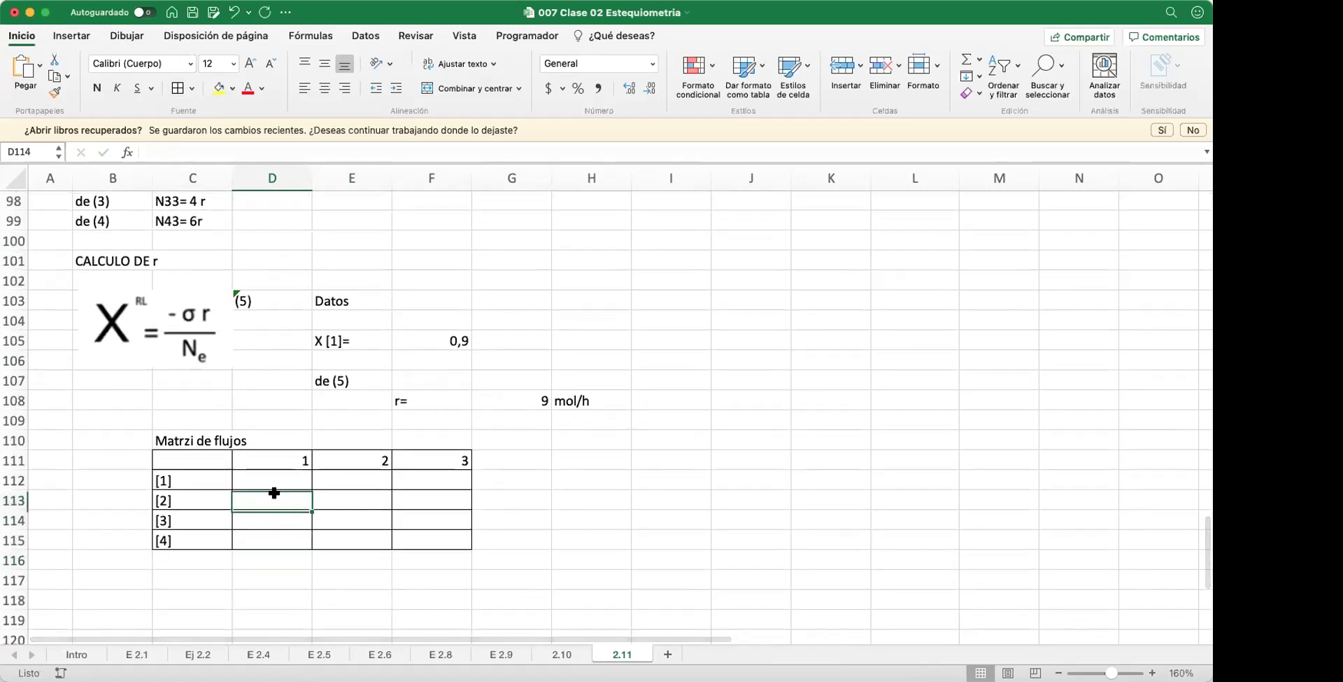
type("0")
key("Return")
type("0")
key("Return")
type("0")
key("Return")
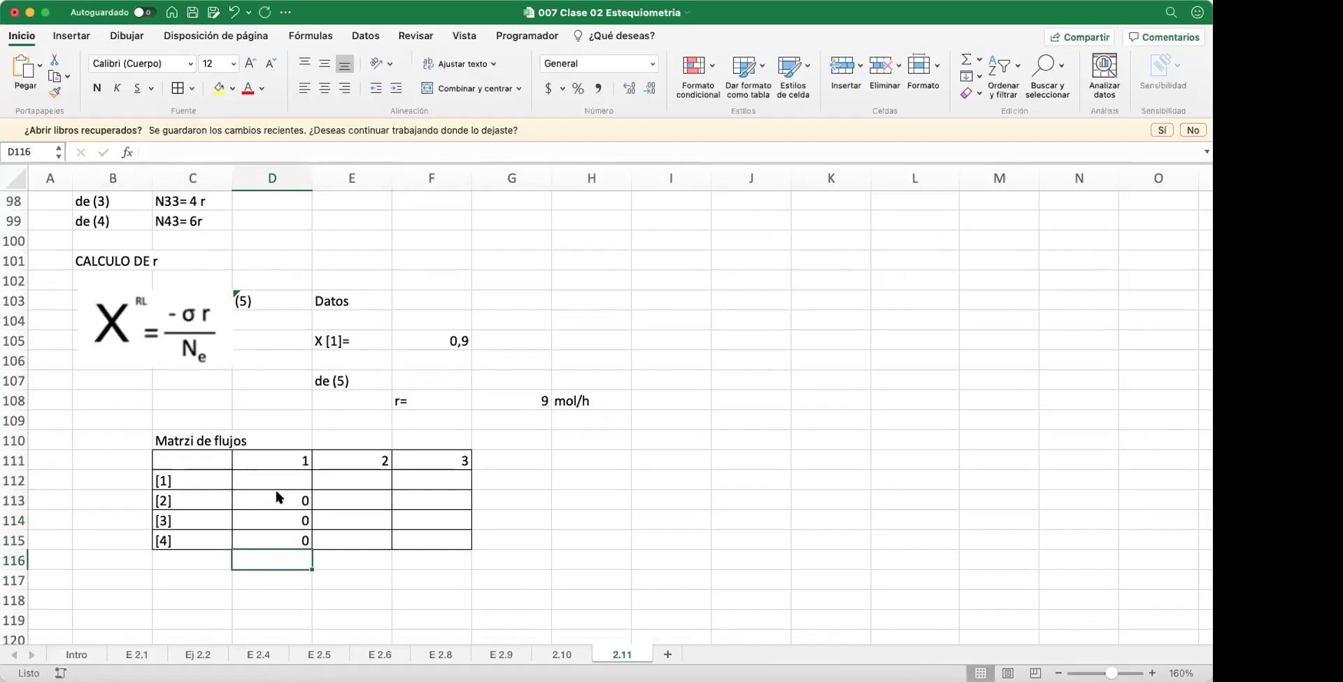
Step: Check stream 2 in the process diagram and enter 0 for components [1], [3] and [4] in E112, E114 and E115
scroll(346, 496, "up", 10)
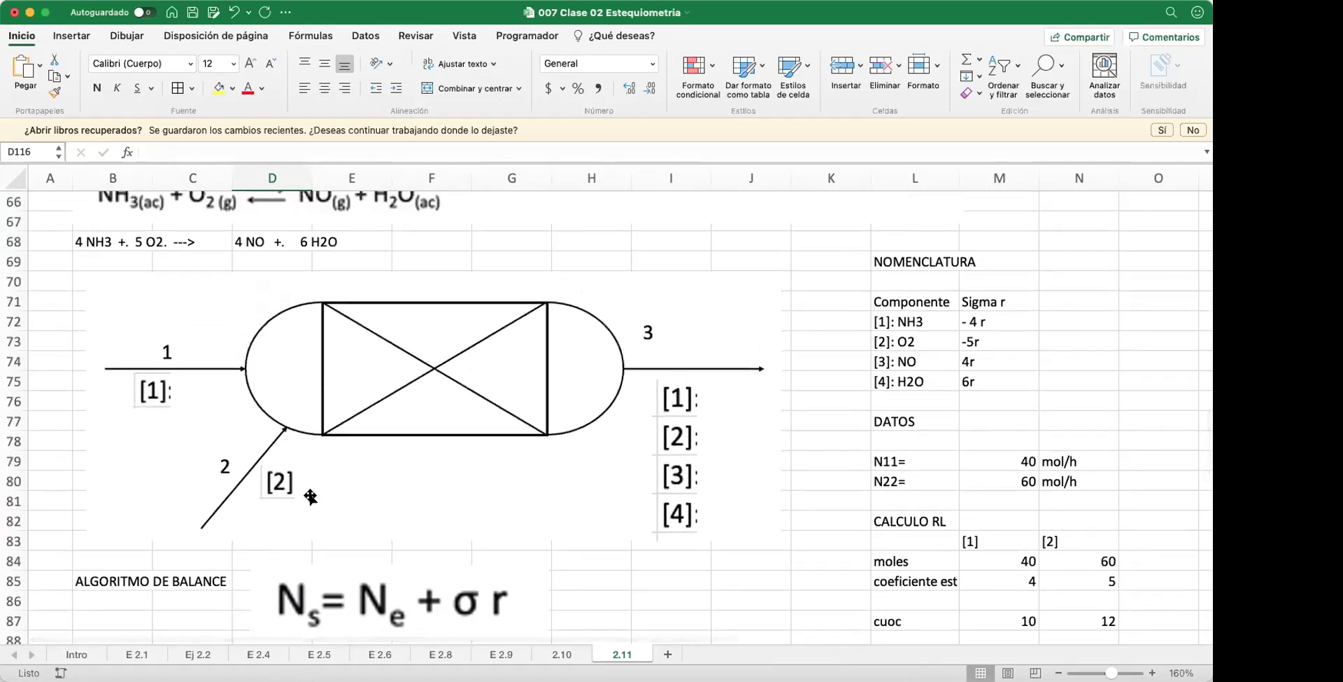
scroll(308, 498, "down", 2)
scroll(308, 498, "down", 10)
left_click(350, 393)
type("0")
key("Return")
key("Return")
type("0")
key("Return")
type("0")
key("Return")
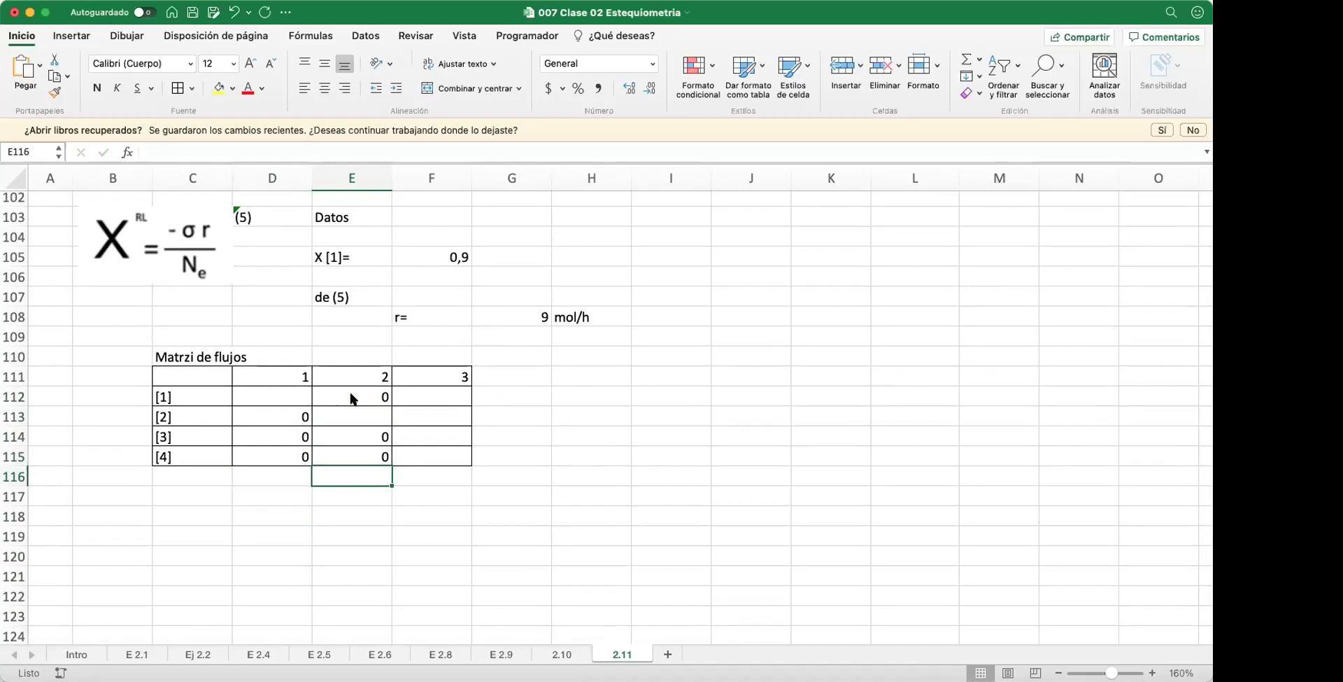
Step: Link the component [1] flow of stream 1 in D112 to the N11 value in M79
left_click(291, 395)
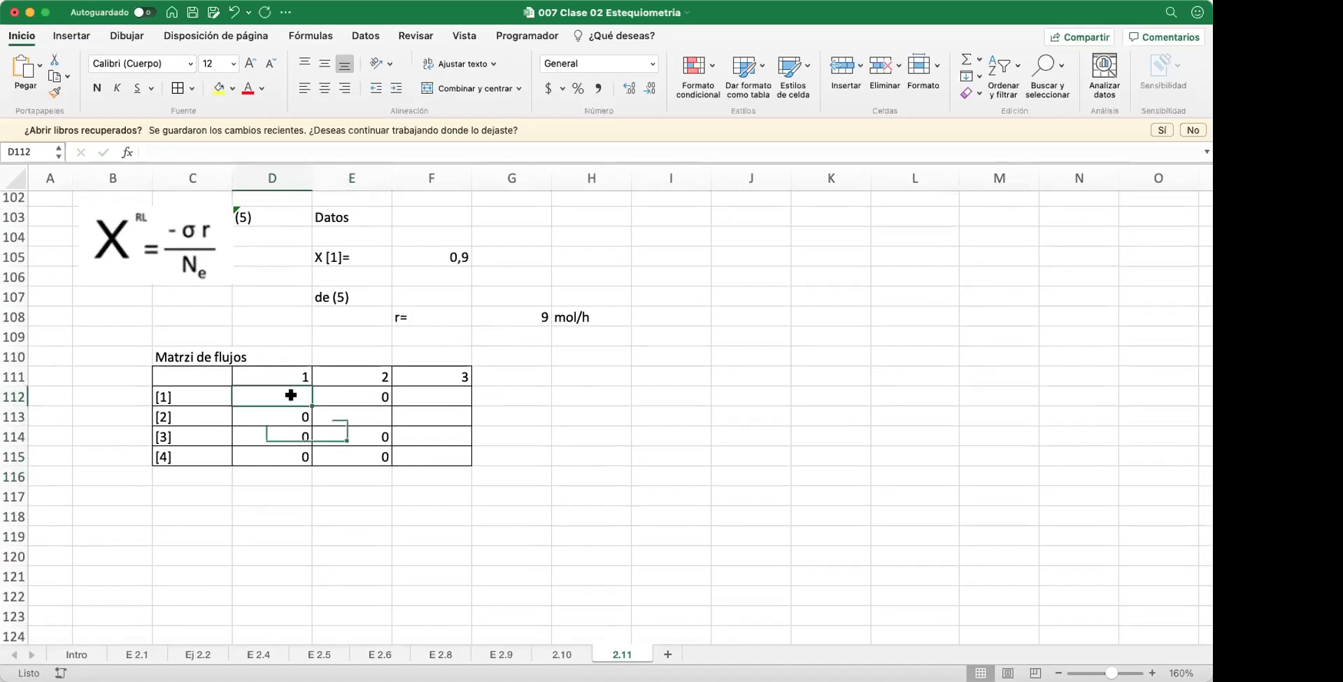
type("+")
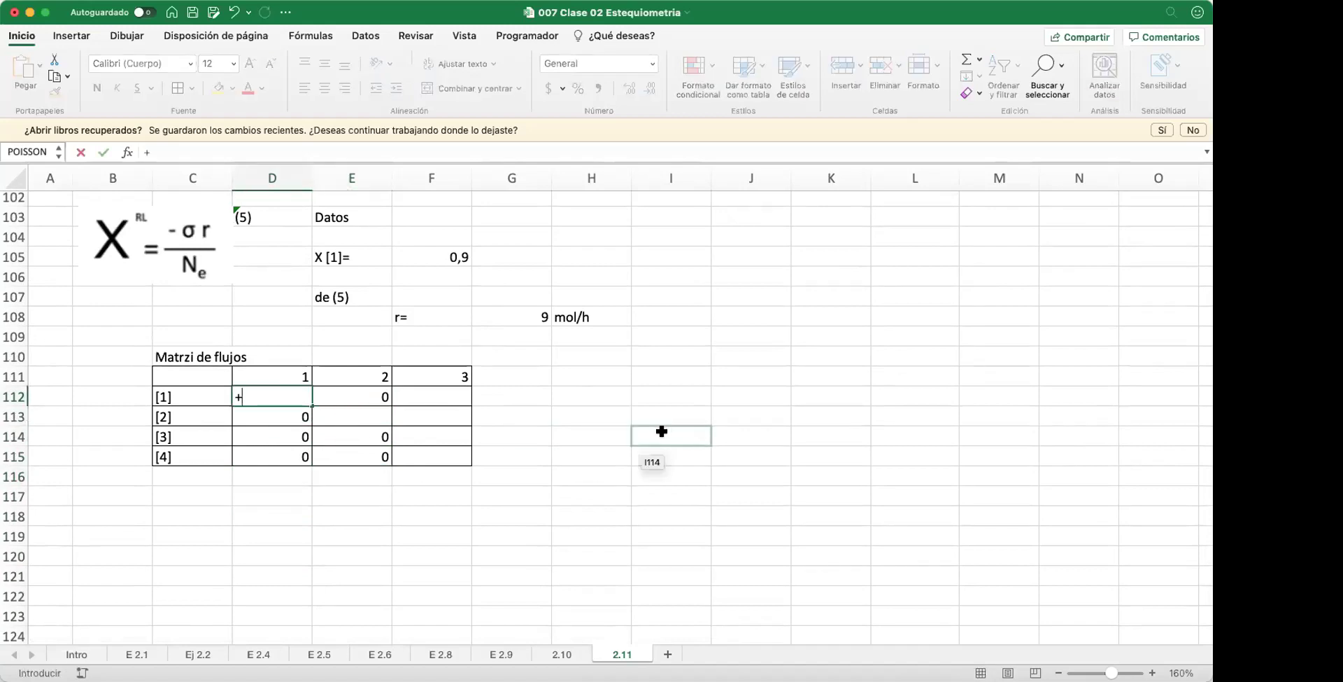
scroll(662, 431, "up", 5)
scroll(662, 431, "up", 5)
left_click(980, 288)
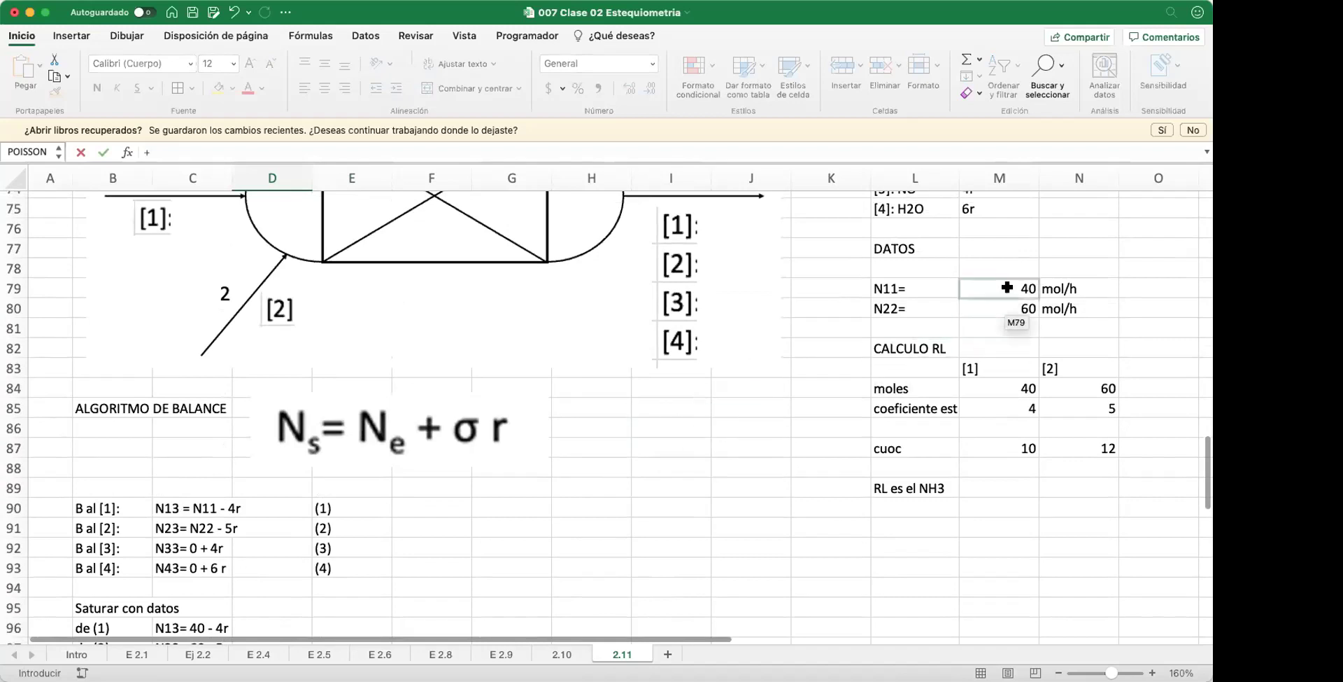
key("Return")
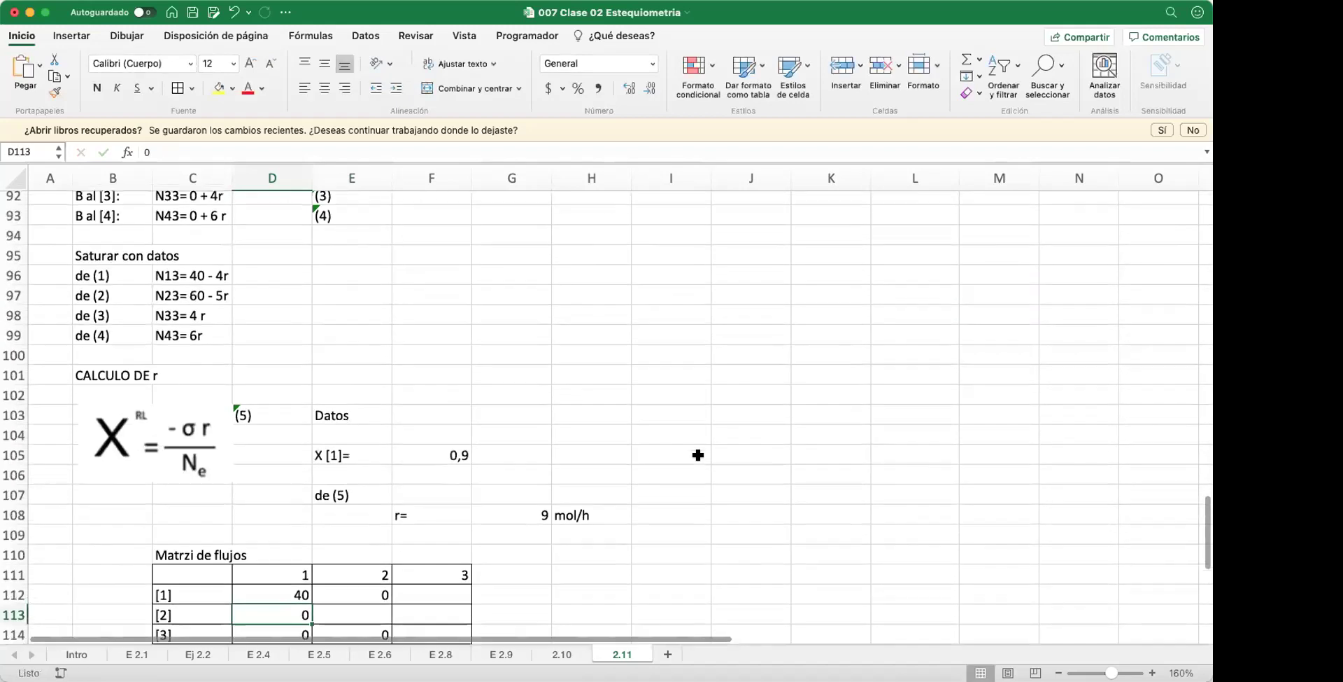
Step: Link the component [2] flow of stream 2 in E113 to the N22 value in the data section
scroll(458, 474, "down", 2)
left_click(368, 494)
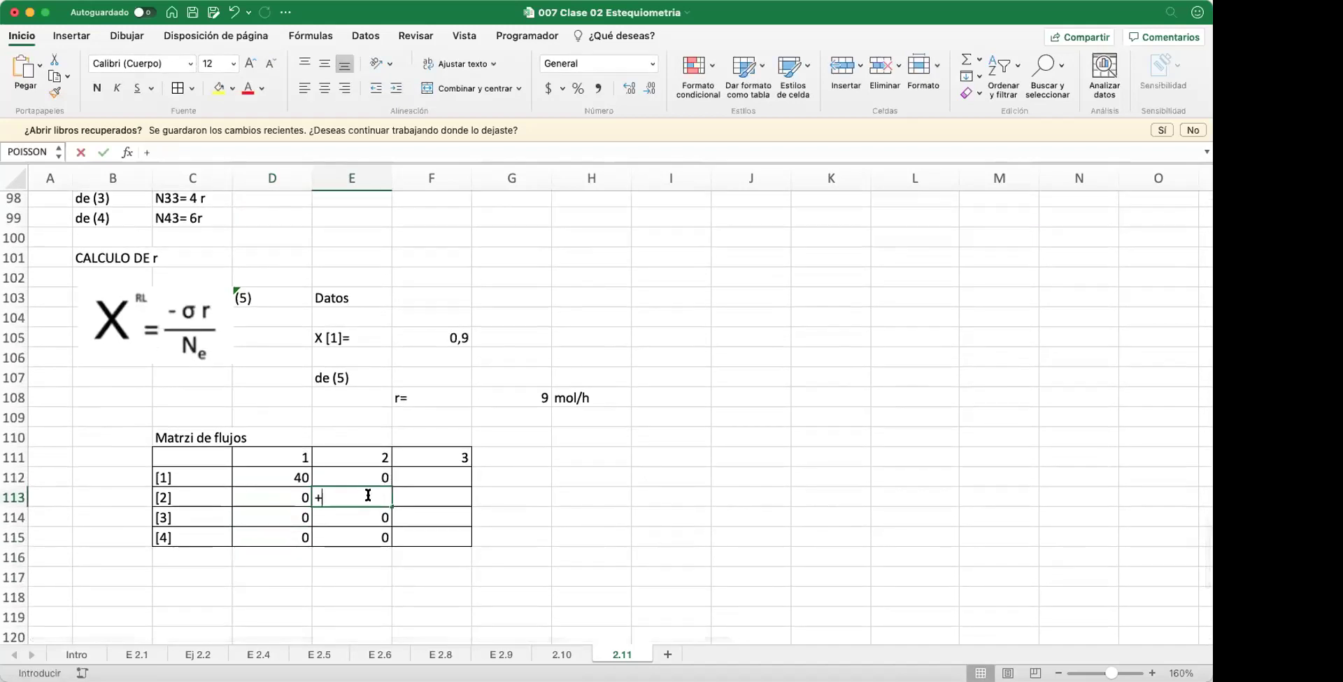
type("+")
scroll(805, 431, "up", 3)
scroll(805, 431, "up", 3)
left_click(1109, 266)
scroll(1109, 266, "up", 3)
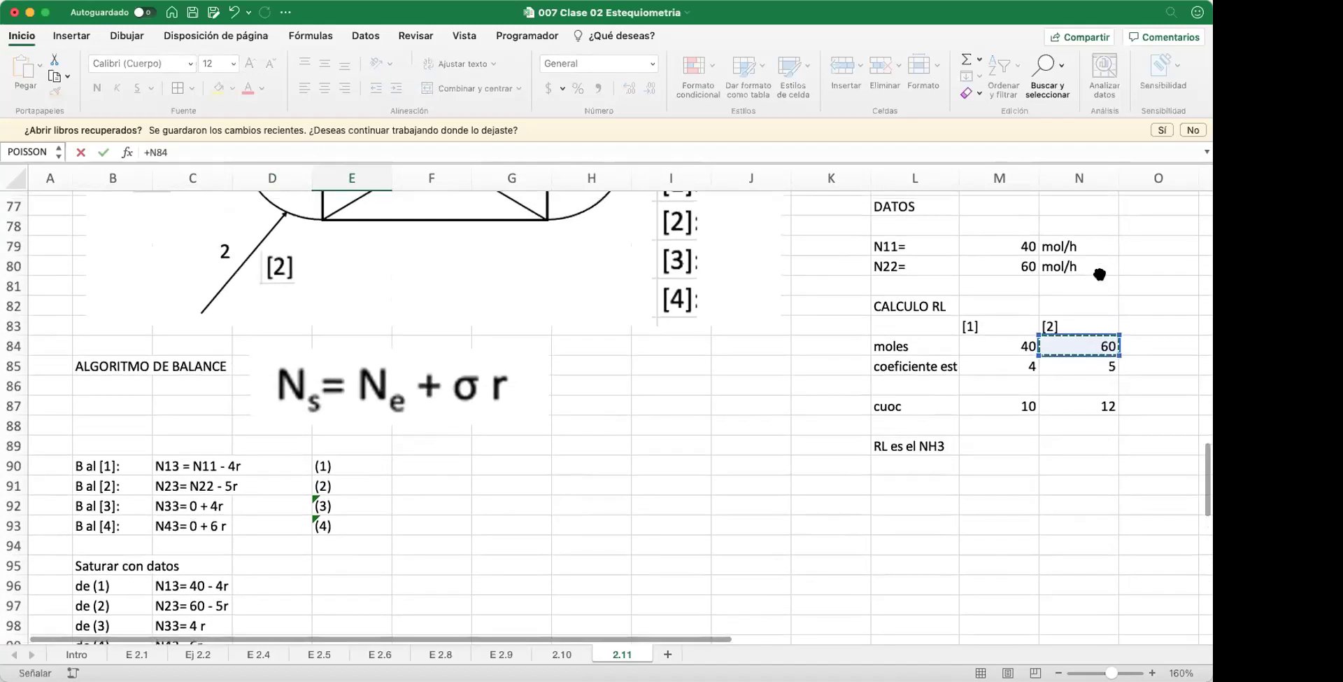
left_click(1008, 290)
key("Return")
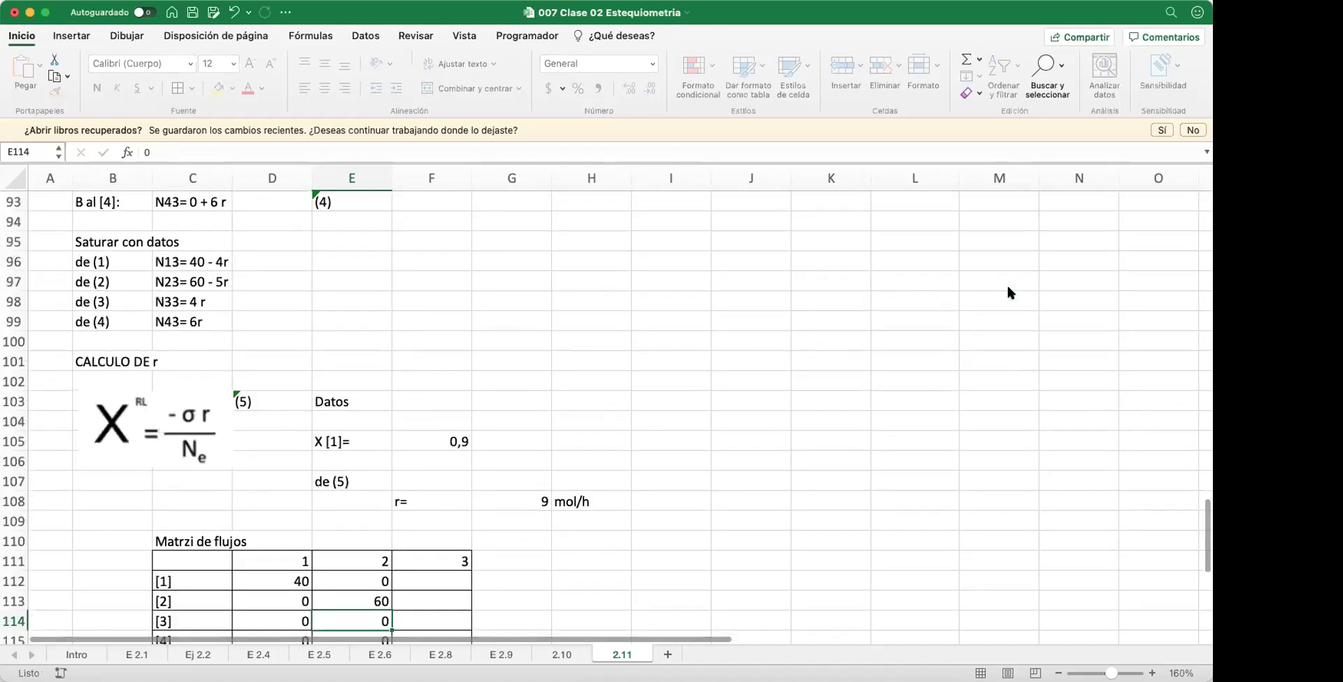
Step: Review the balance equations for stream 3 and note the source equation "de (1)" in G112 beside the component [1] row
scroll(569, 480, "down", 6)
left_click(379, 413)
left_click(445, 330)
scroll(531, 399, "up", 3)
scroll(532, 399, "up", 6)
scroll(528, 442, "up", 2)
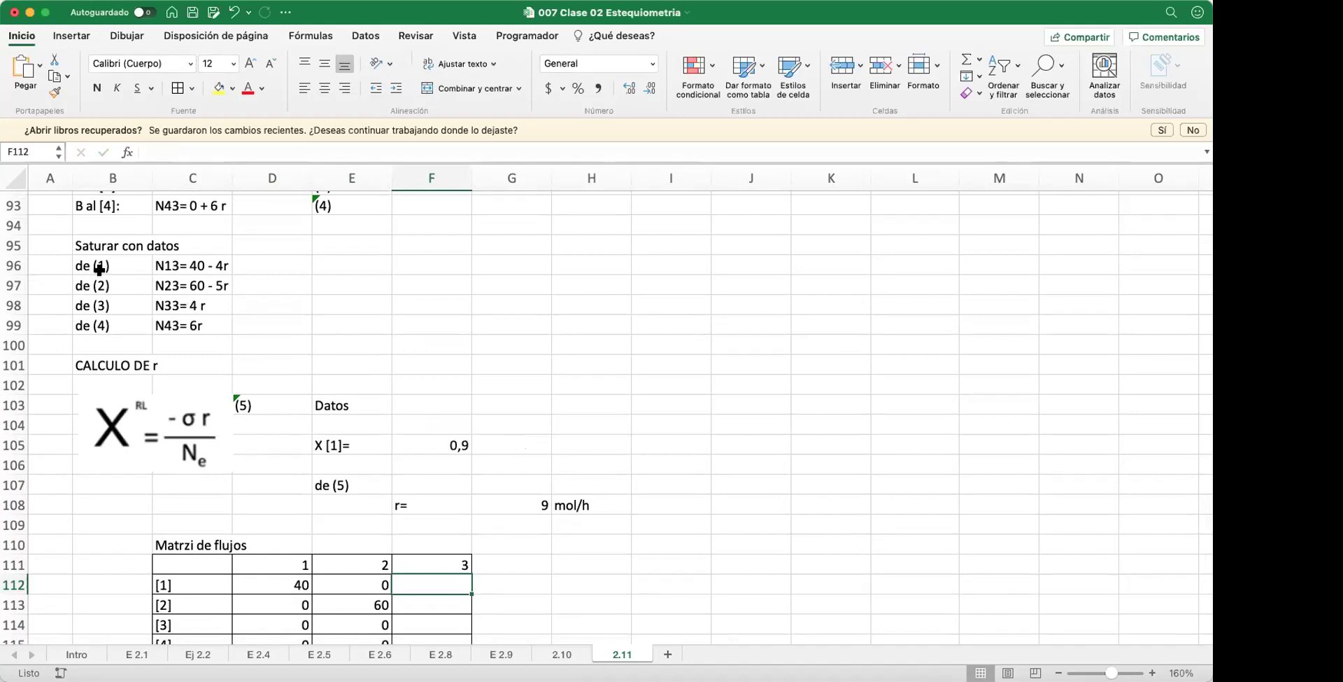
scroll(268, 477, "down", 1)
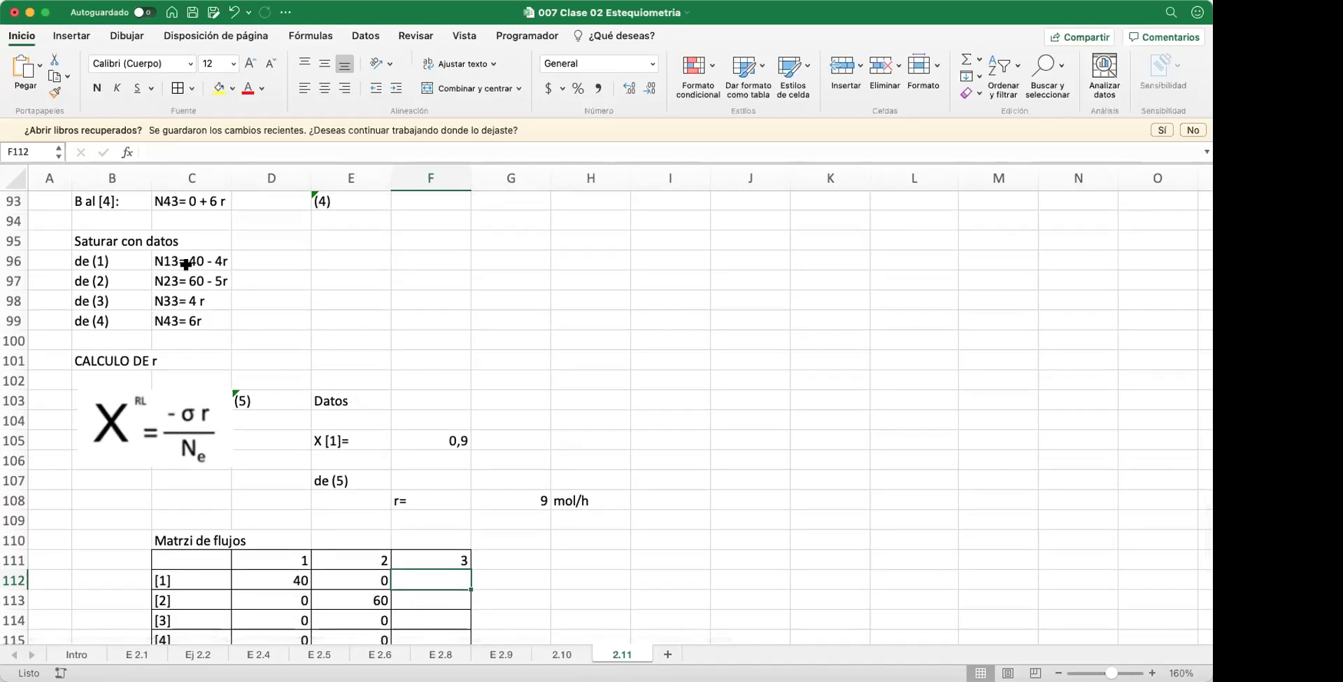
left_click(524, 575)
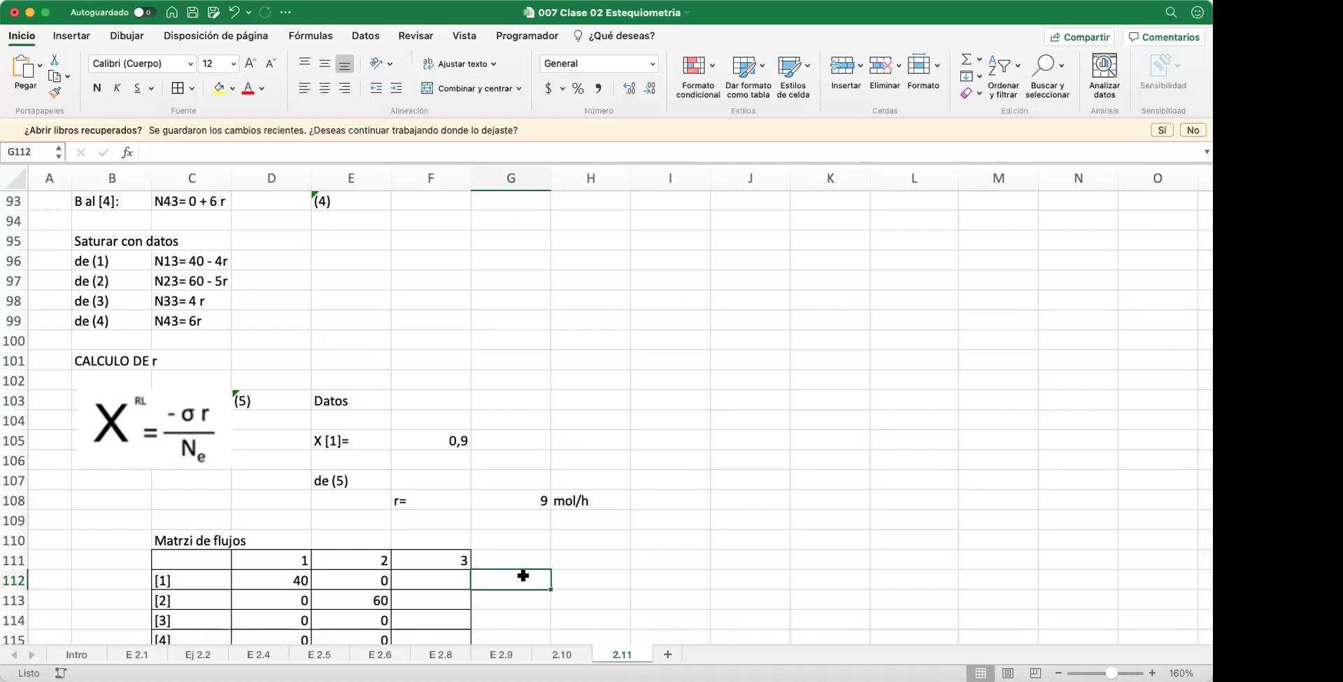
type("de (1")
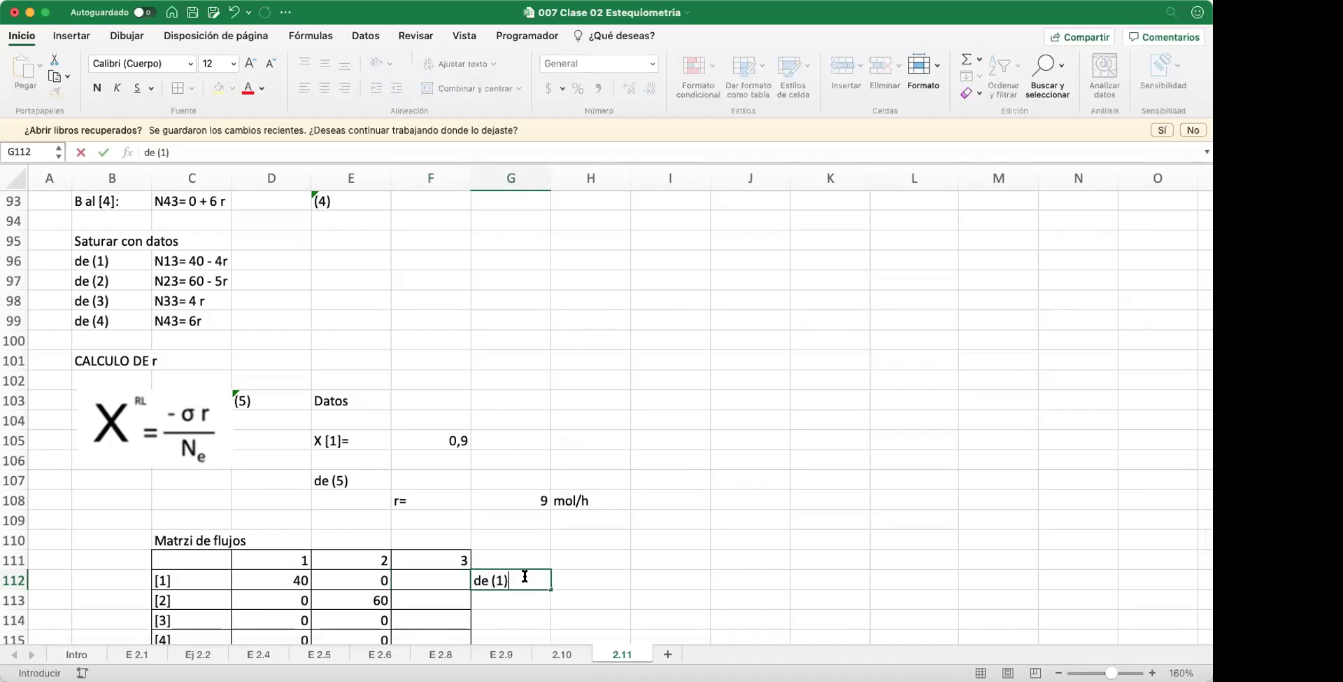
key("Return")
Step: Calculate the component [1] flow of stream 3 in F112 with the formula +D112-4*G108 and check the formula
left_click(450, 573)
type("+")
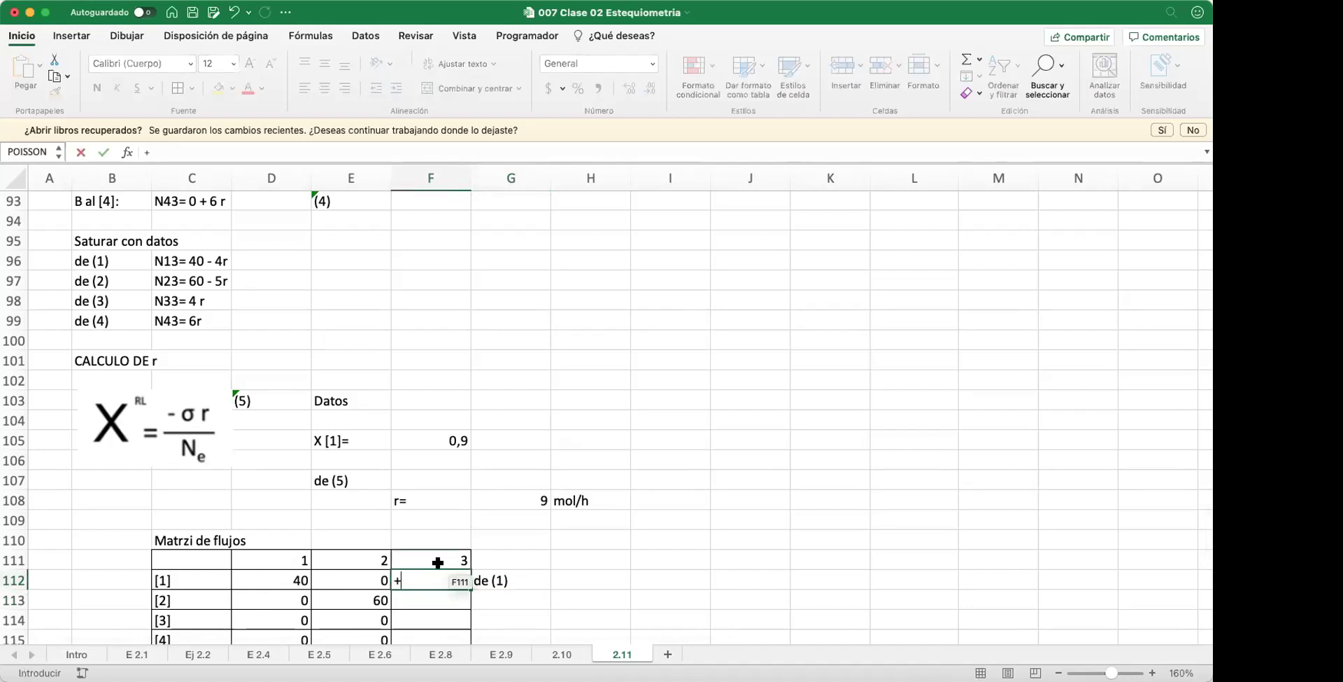
left_click(299, 578)
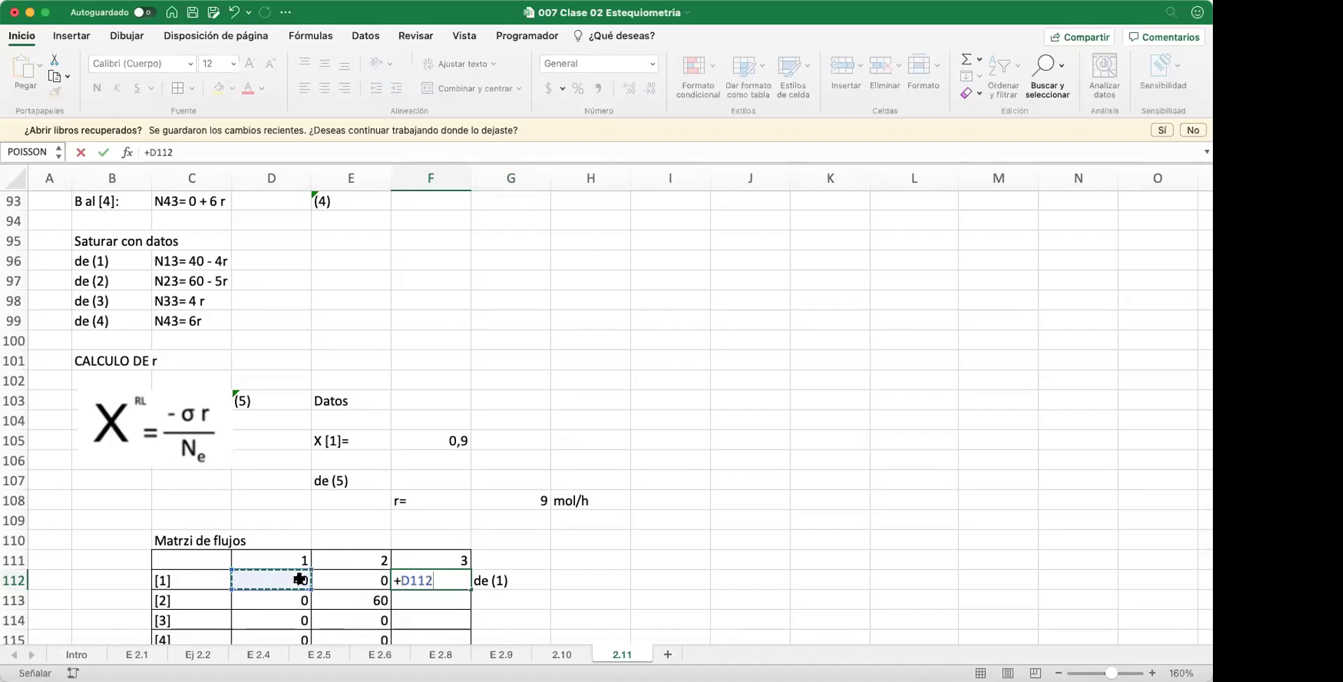
type("-4*")
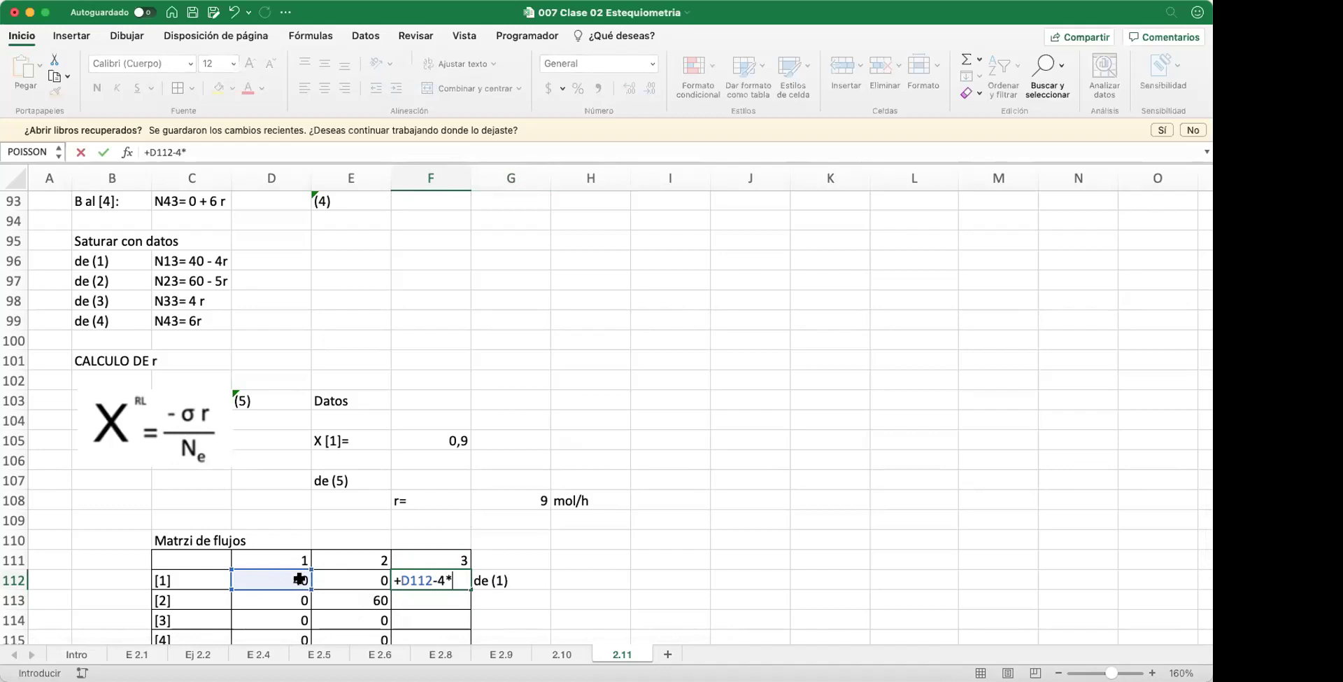
left_click(532, 495)
key("Return")
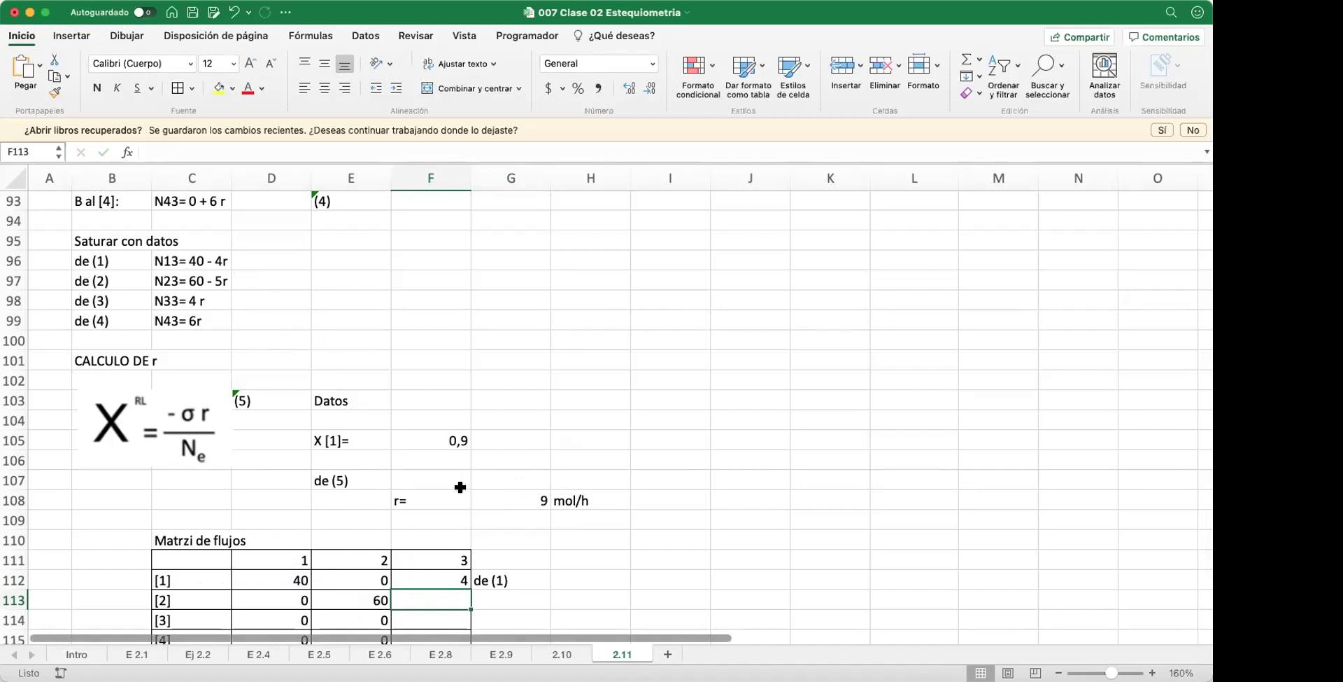
left_click(454, 580)
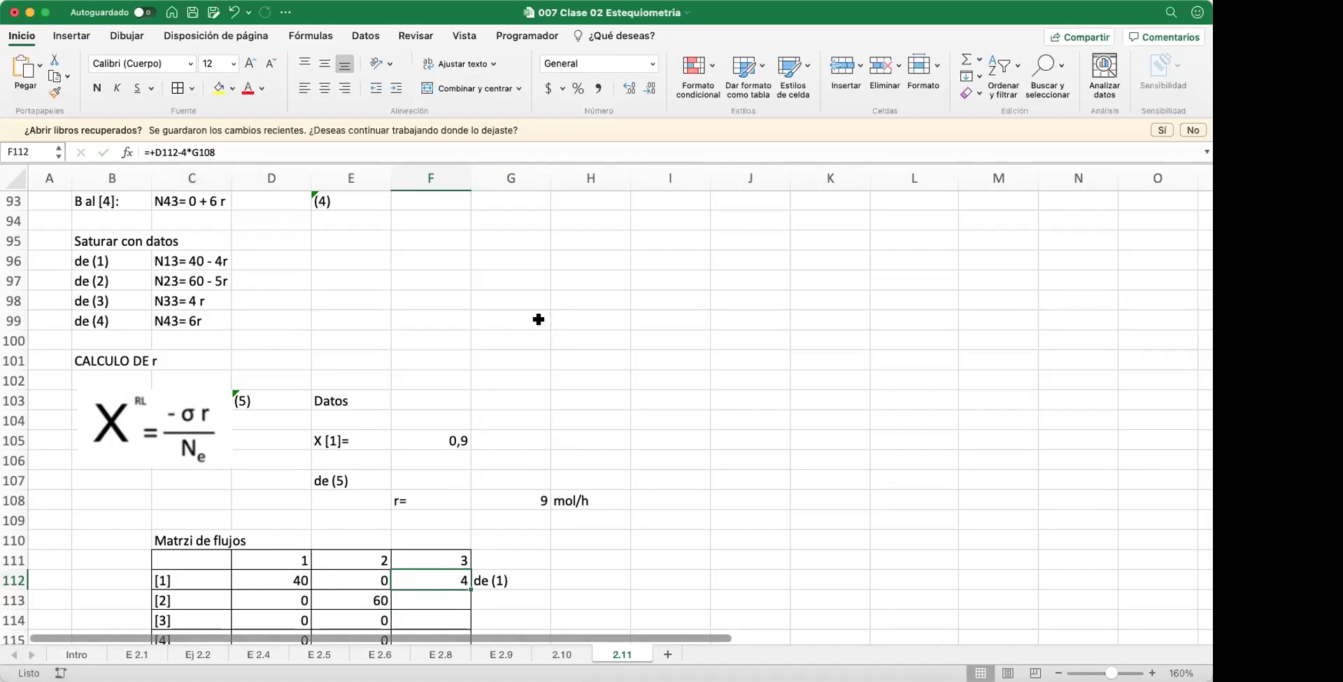
Step: Note the source equation "de (2)" in G113 beside the component [2] row, correcting the mistyped opening parenthesis
left_click(535, 601)
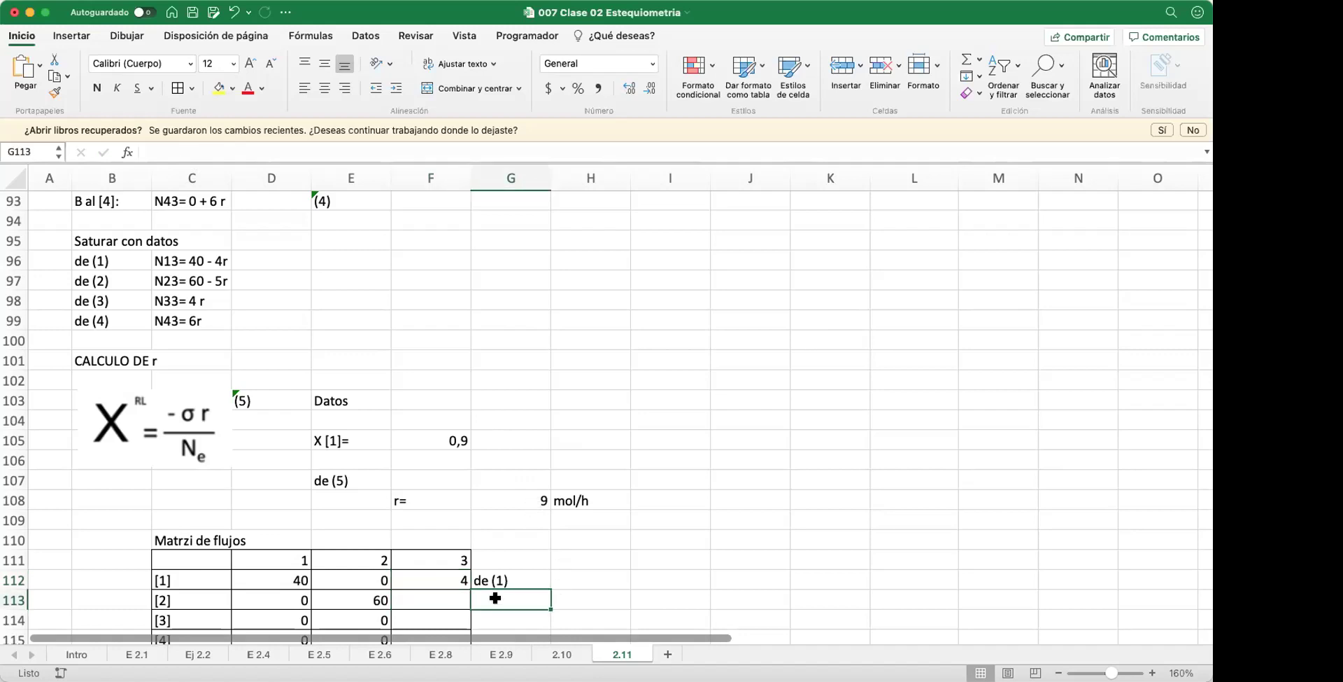
type("de 82)")
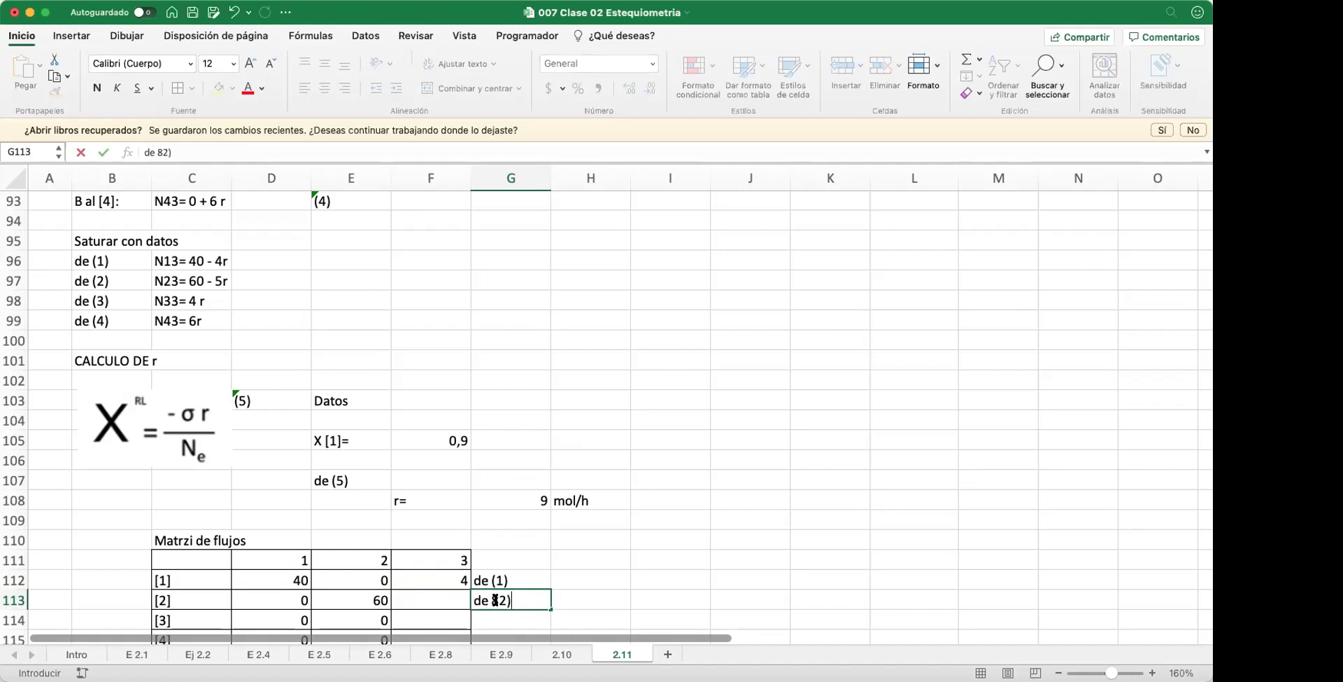
key("Return")
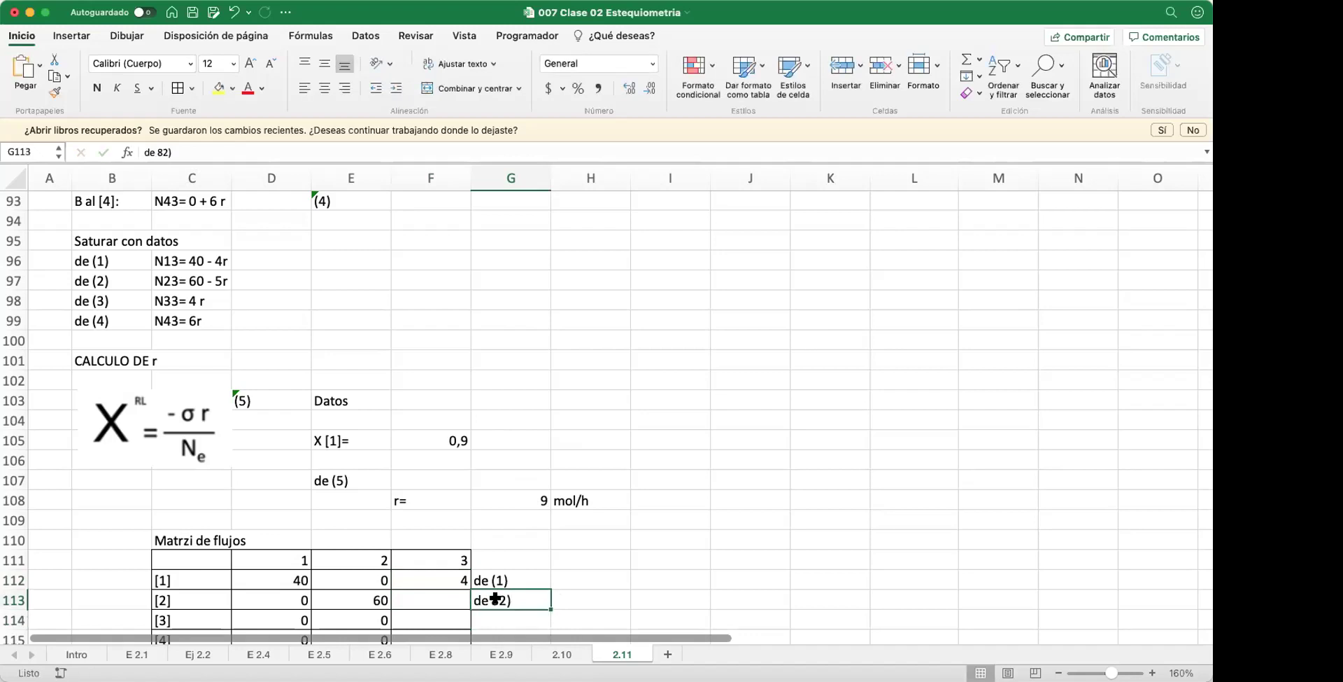
left_click(165, 149)
key("BackSpace")
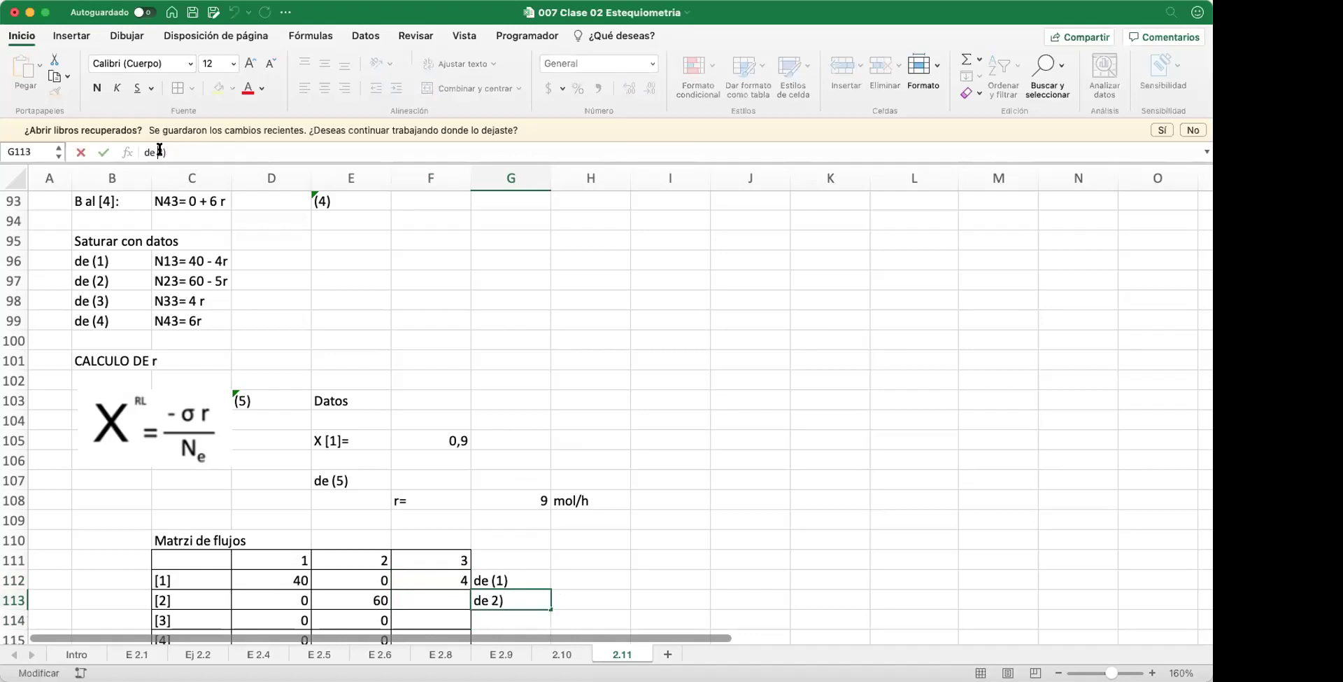
type("(")
key("Return")
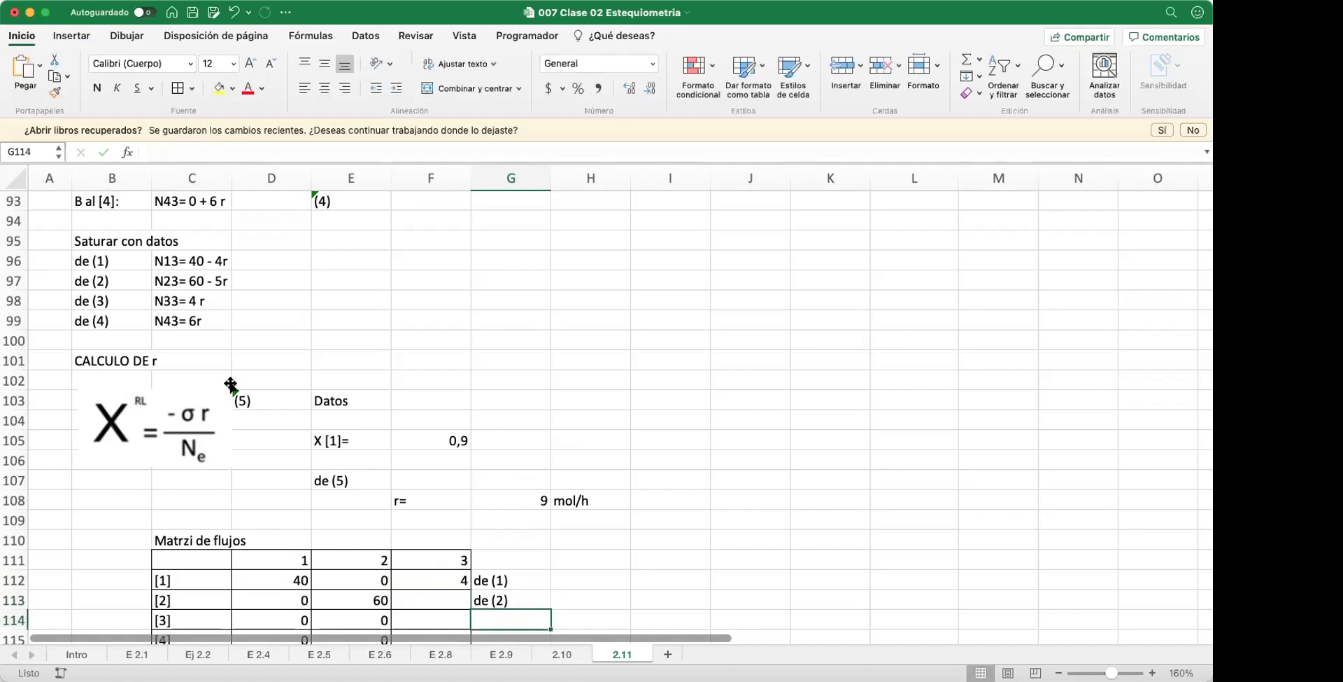
Step: Calculate the component [2] flow of stream 3 in F113 with the formula +E113-5*G108
left_click(420, 592)
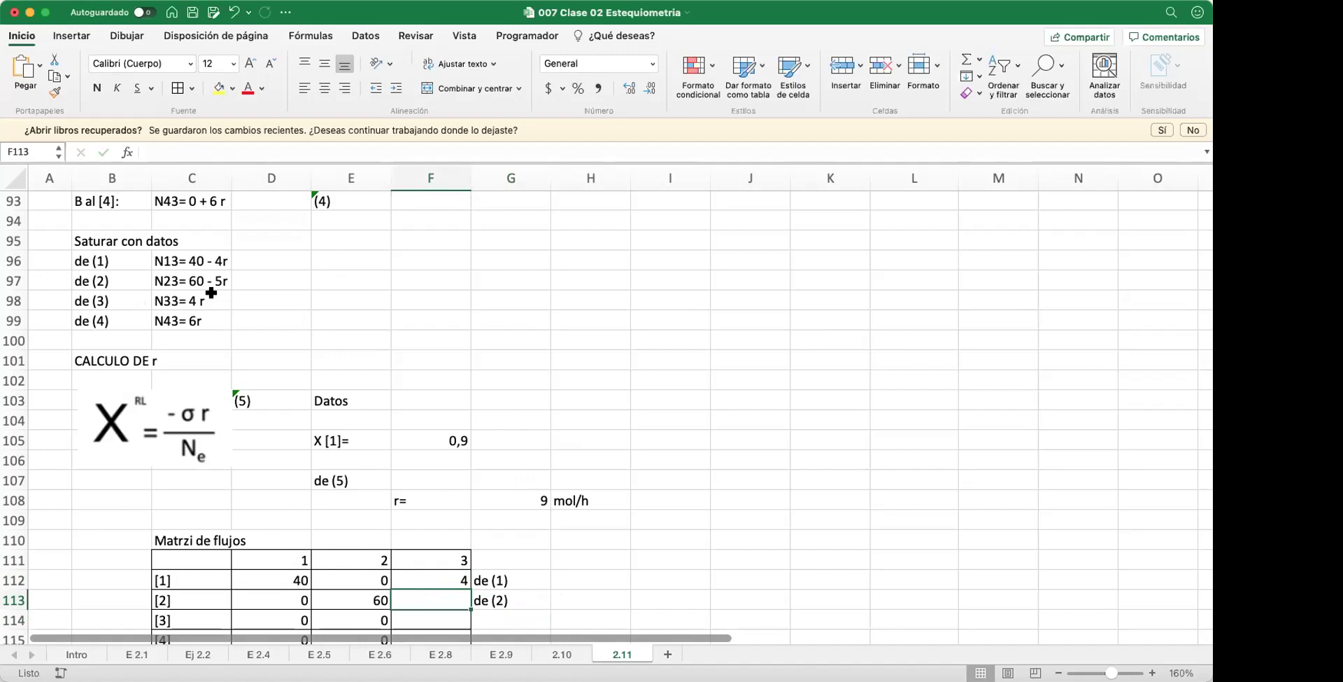
type("+")
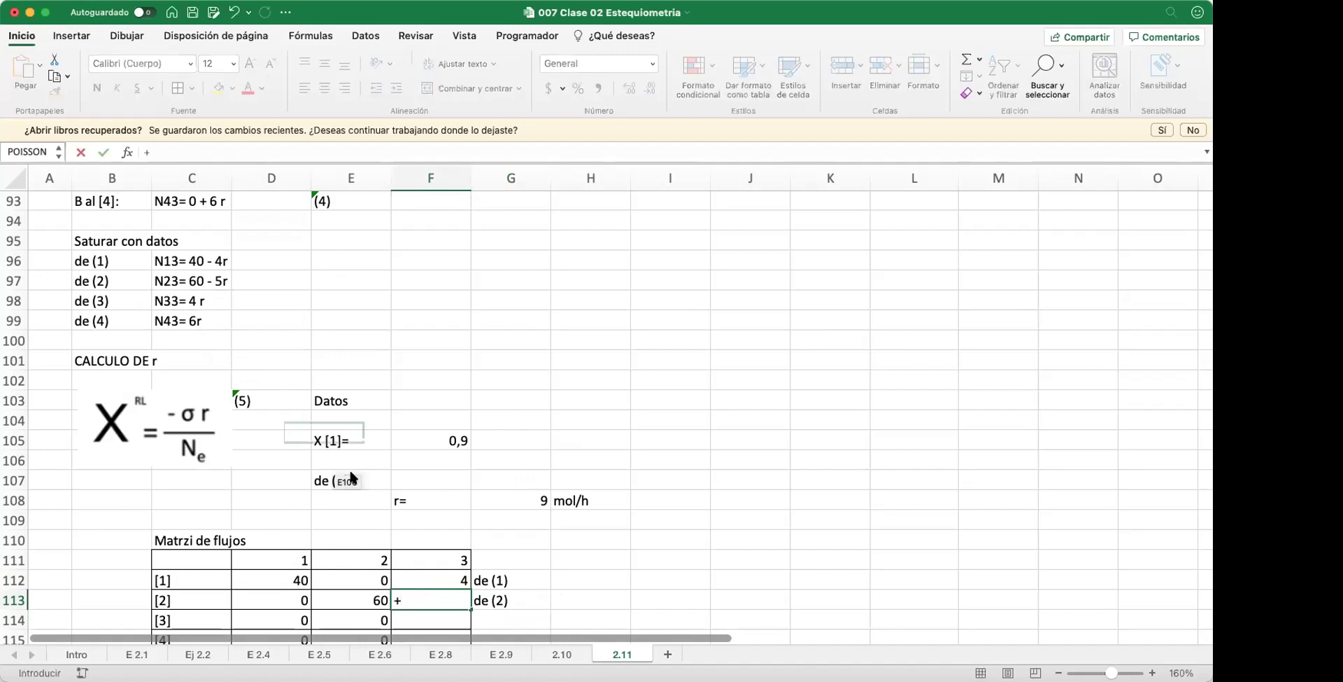
left_click(366, 594)
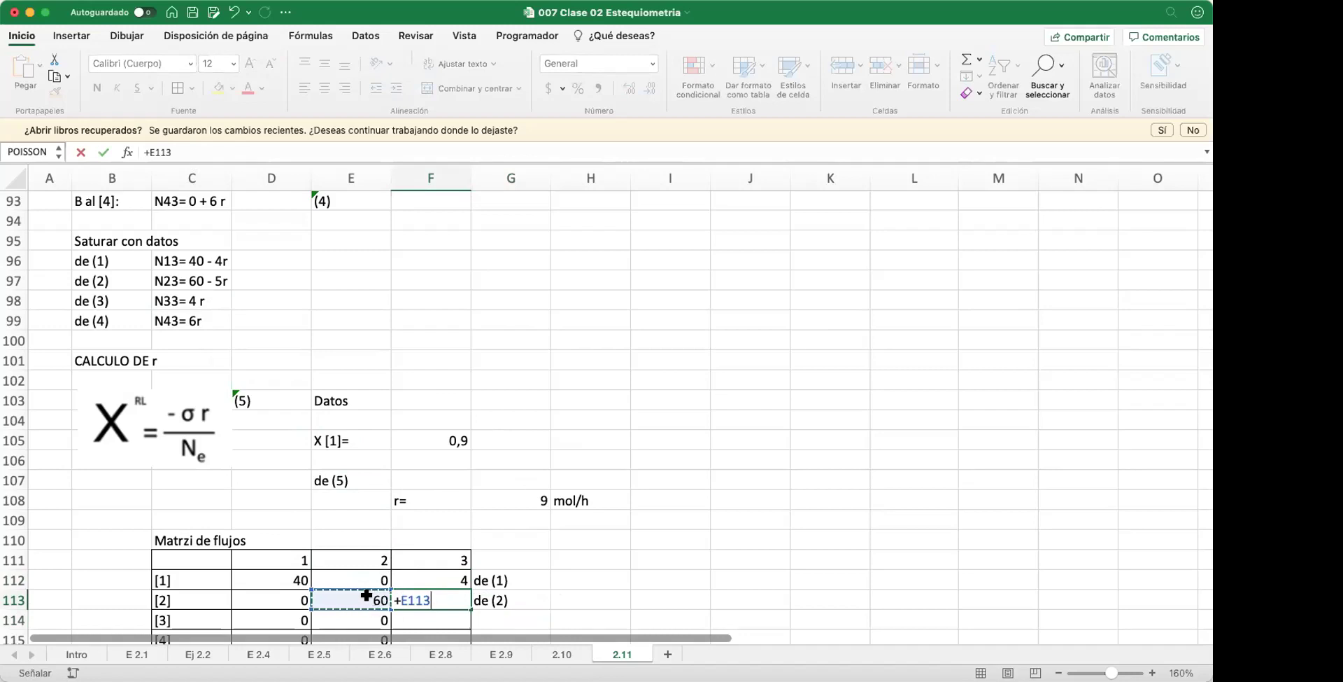
type("-5*")
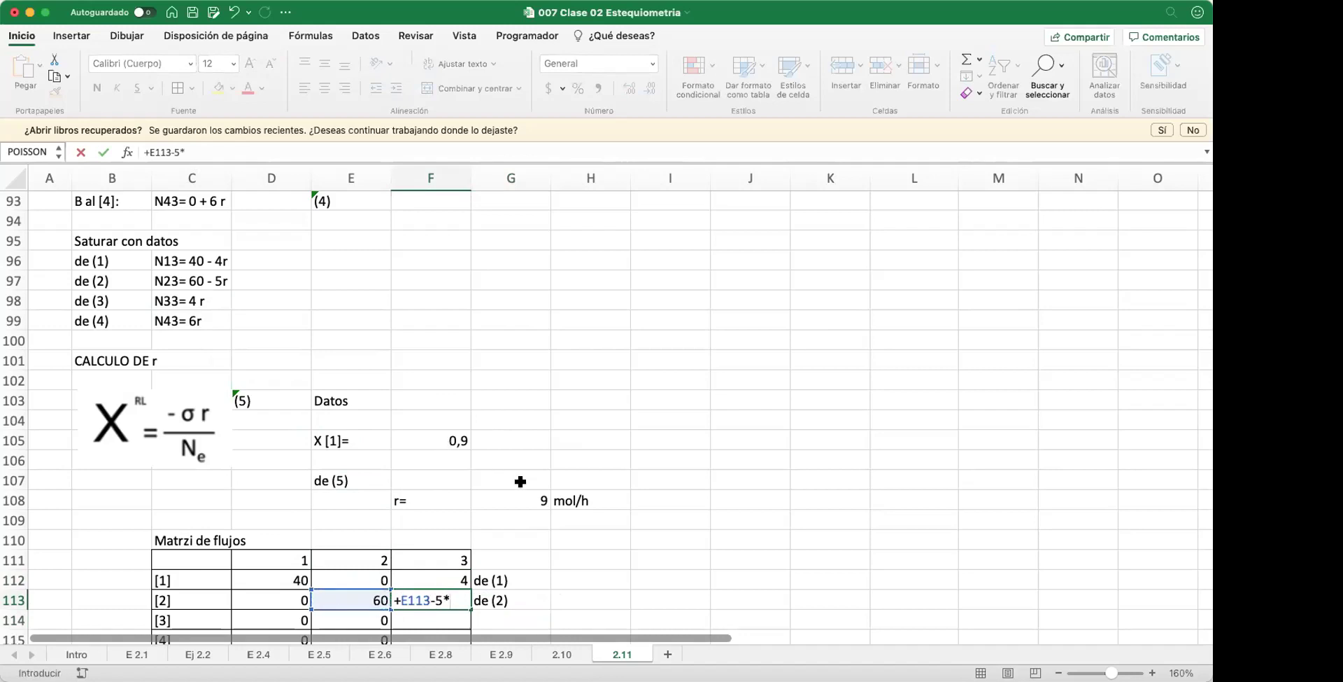
left_click(521, 490)
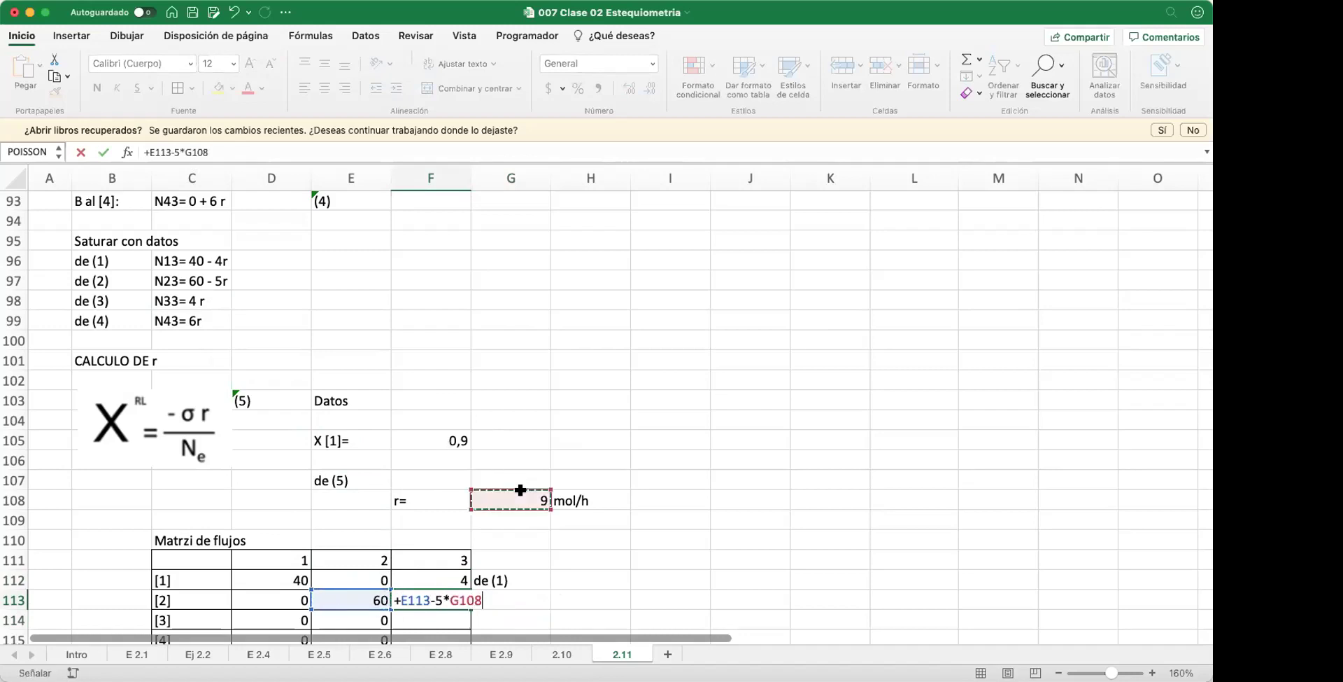
key("Return")
Step: Note the source equations "de (3)" in G114 and "de (4)" in G115 beside the component [3] and [4] rows
scroll(470, 303, "down", 2)
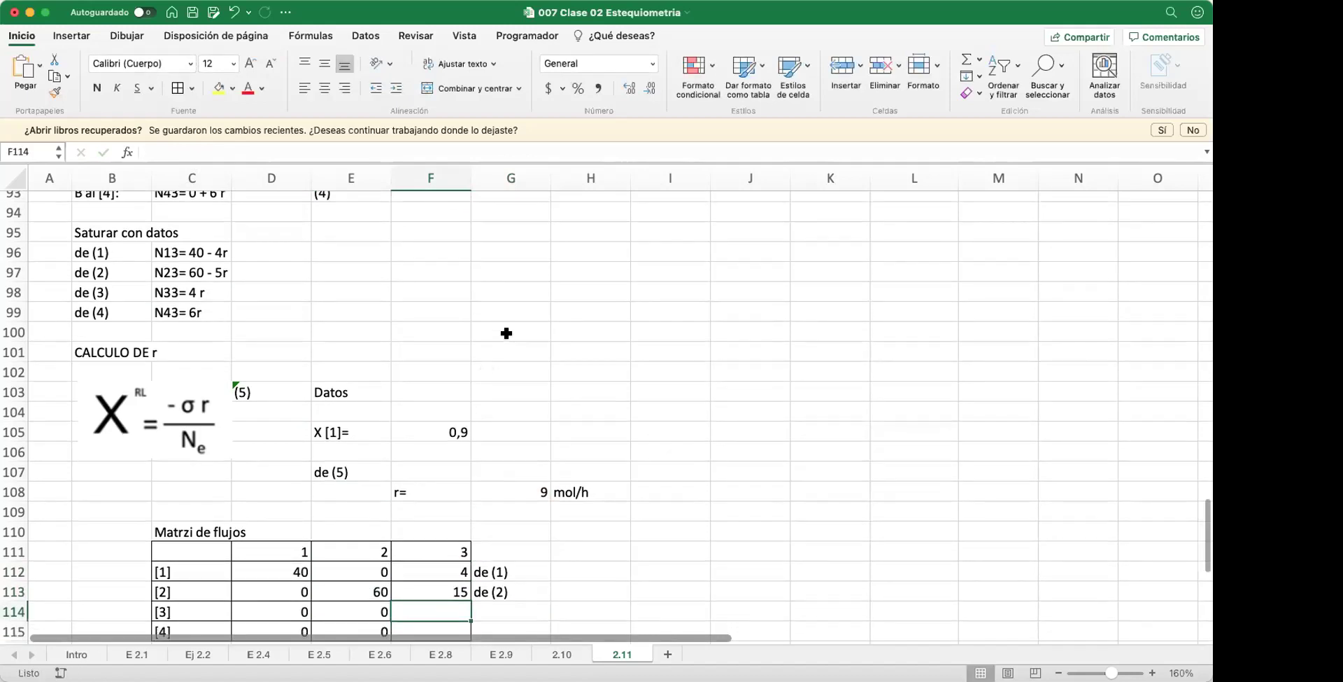
left_click(526, 584)
type("de (3)")
key("Return")
type("de (4")
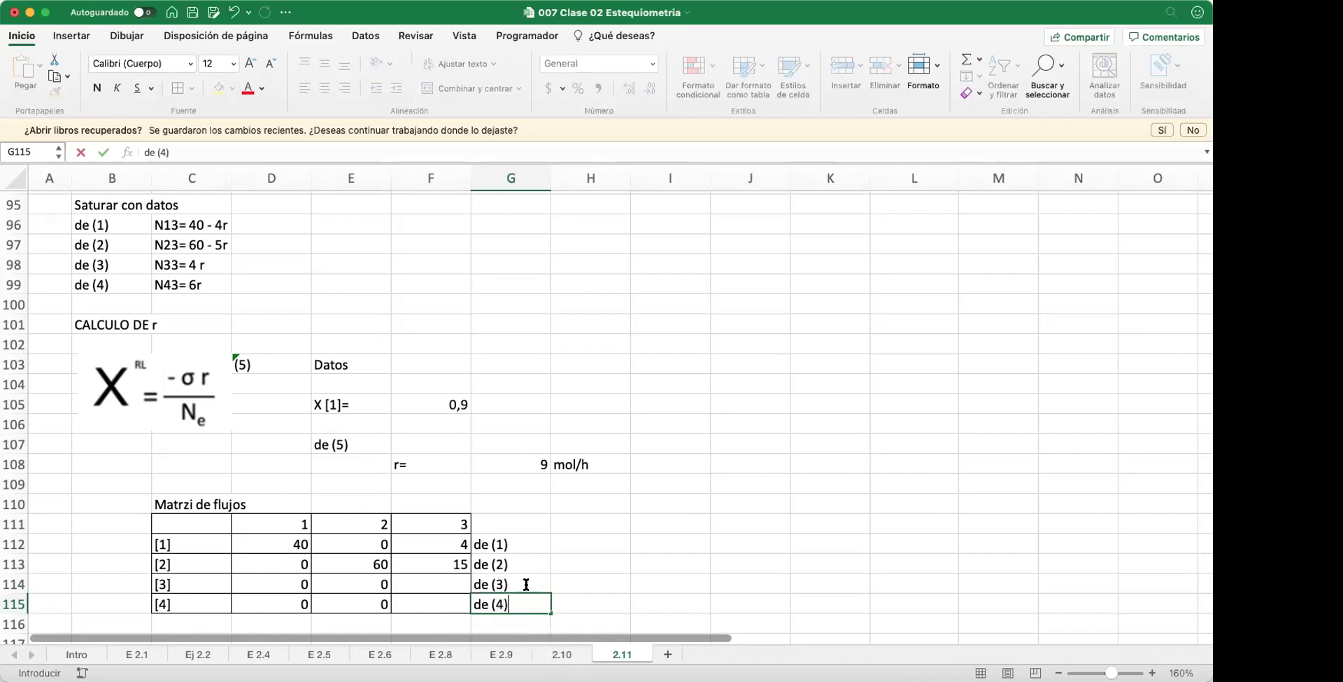
key("Return")
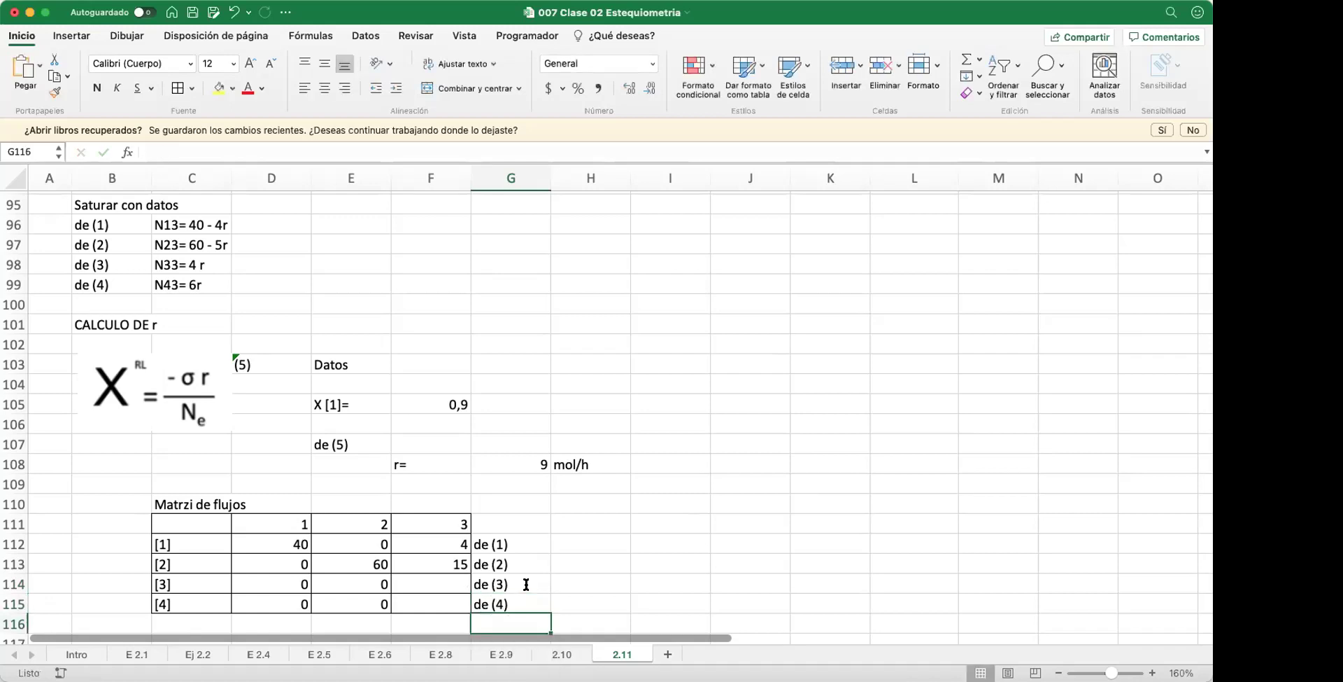
Step: Calculate the component [3] flow of stream 3 in F114 as 4 times r from G108
left_click(451, 582)
type("+4*")
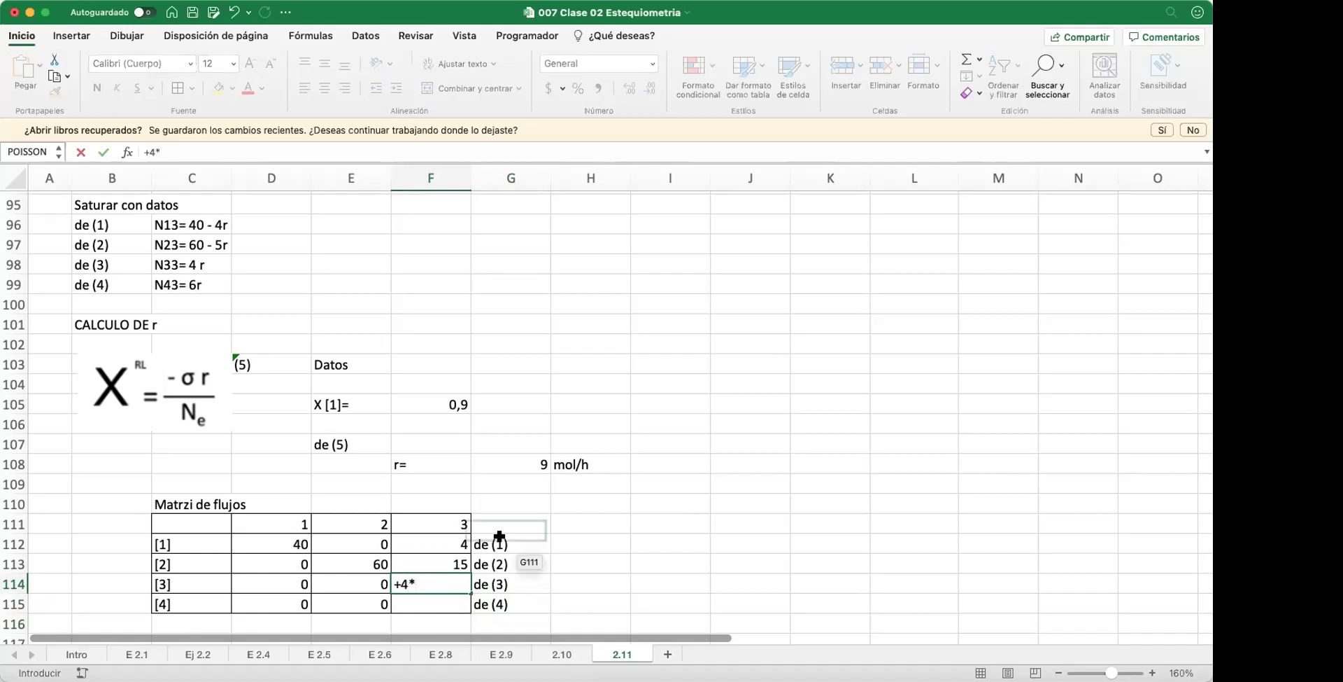
left_click(534, 463)
key("Return")
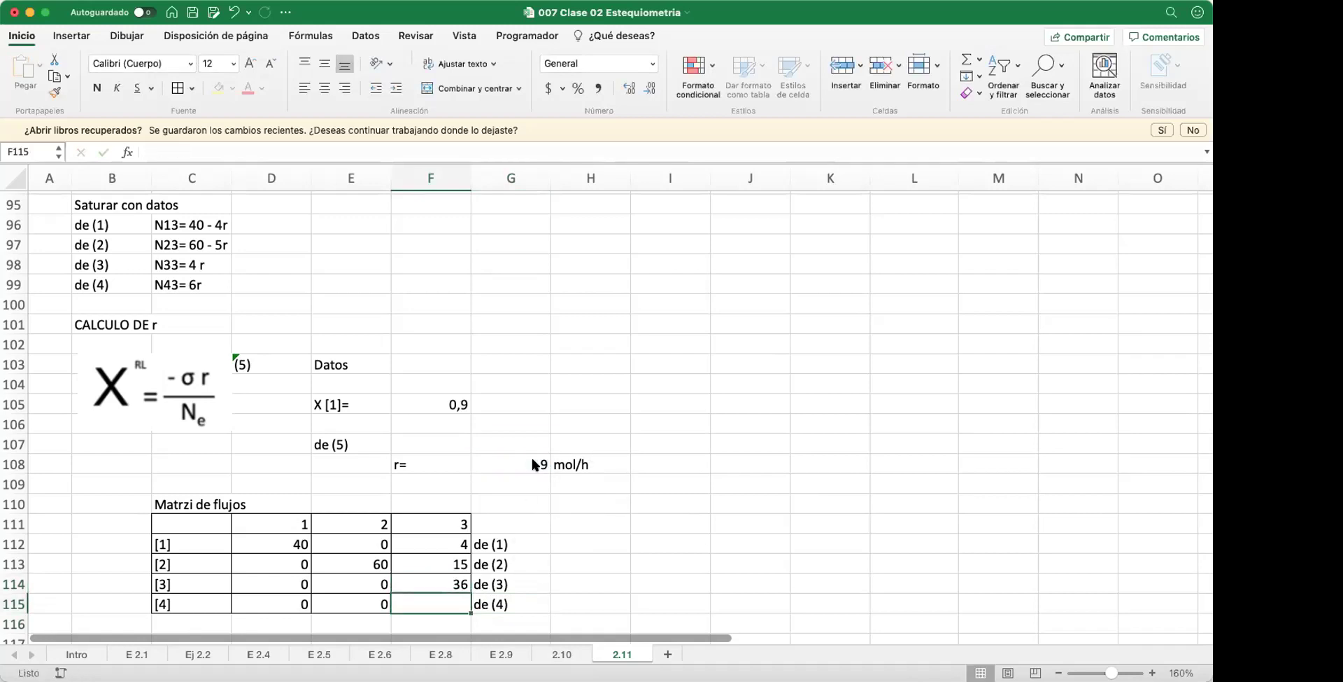
Step: Calculate the component [4] flow of stream 3 in F115 as 6 times r from G108
type("+")
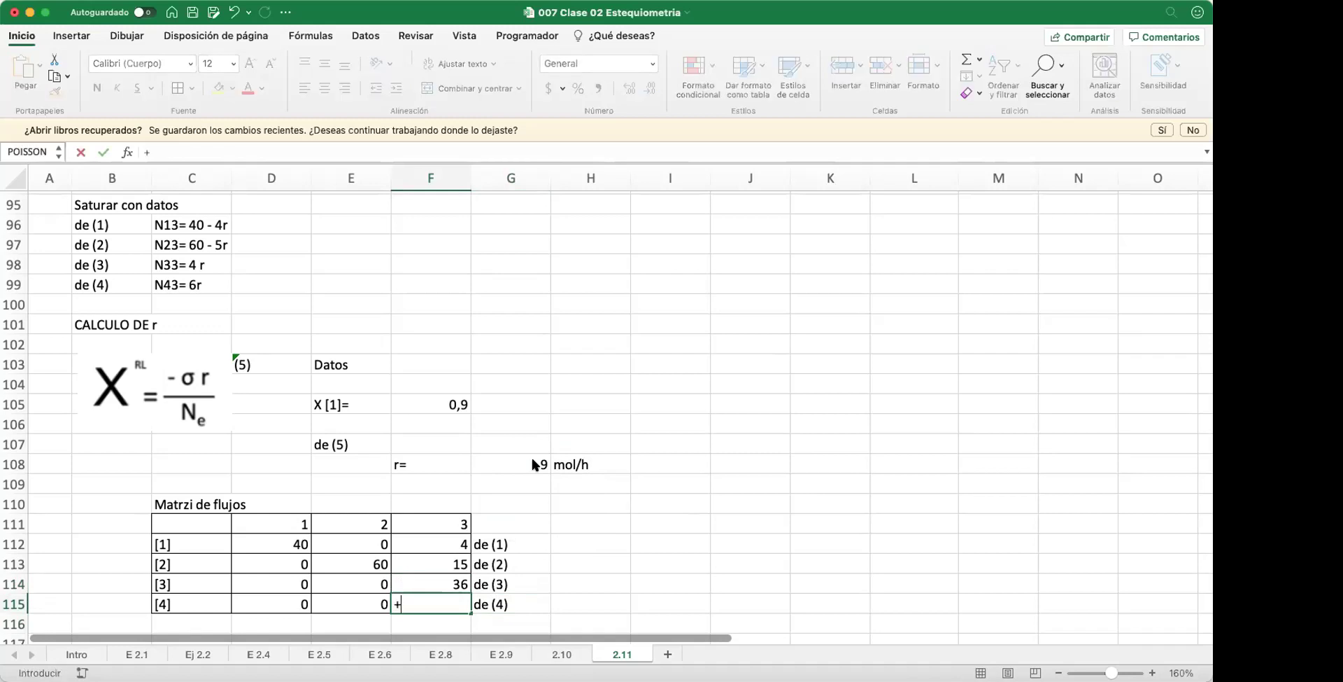
type("6*")
scroll(534, 463, "down", 1)
left_click(531, 451)
key("Return")
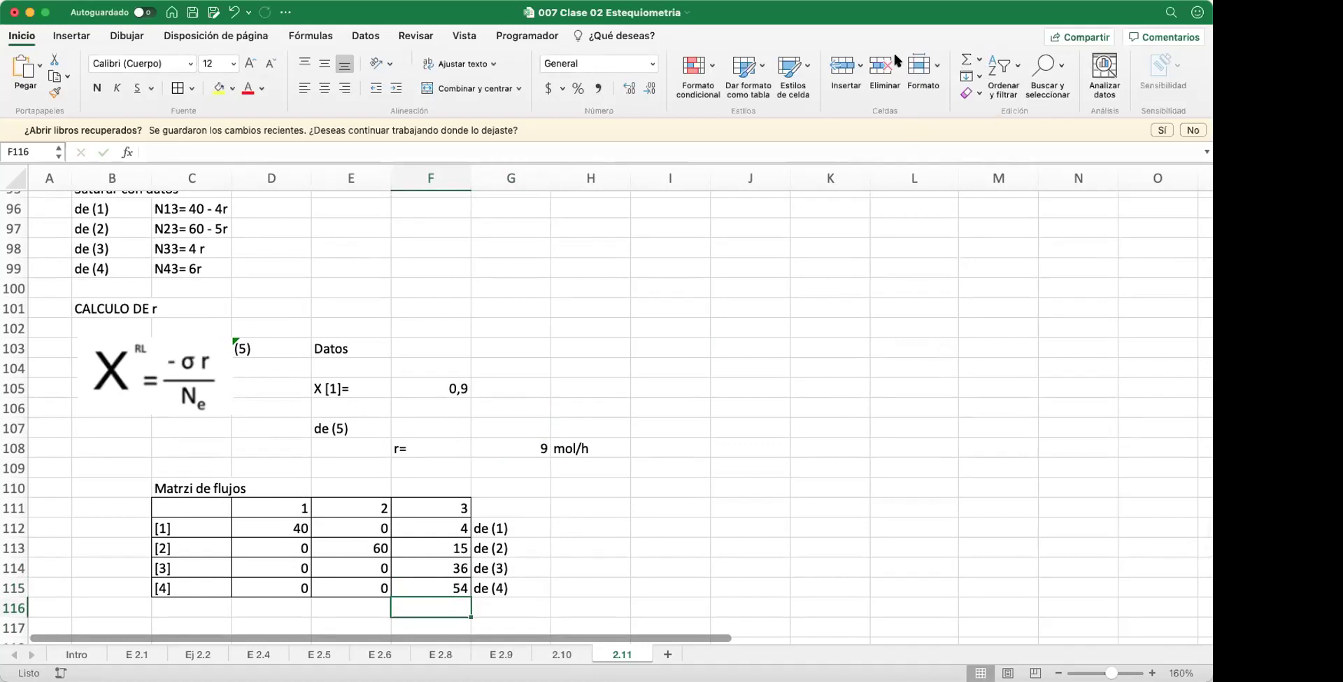
Step: Total stream 3 in F116 with an automatic sum of F111:F115
left_click(967, 62)
key("Return")
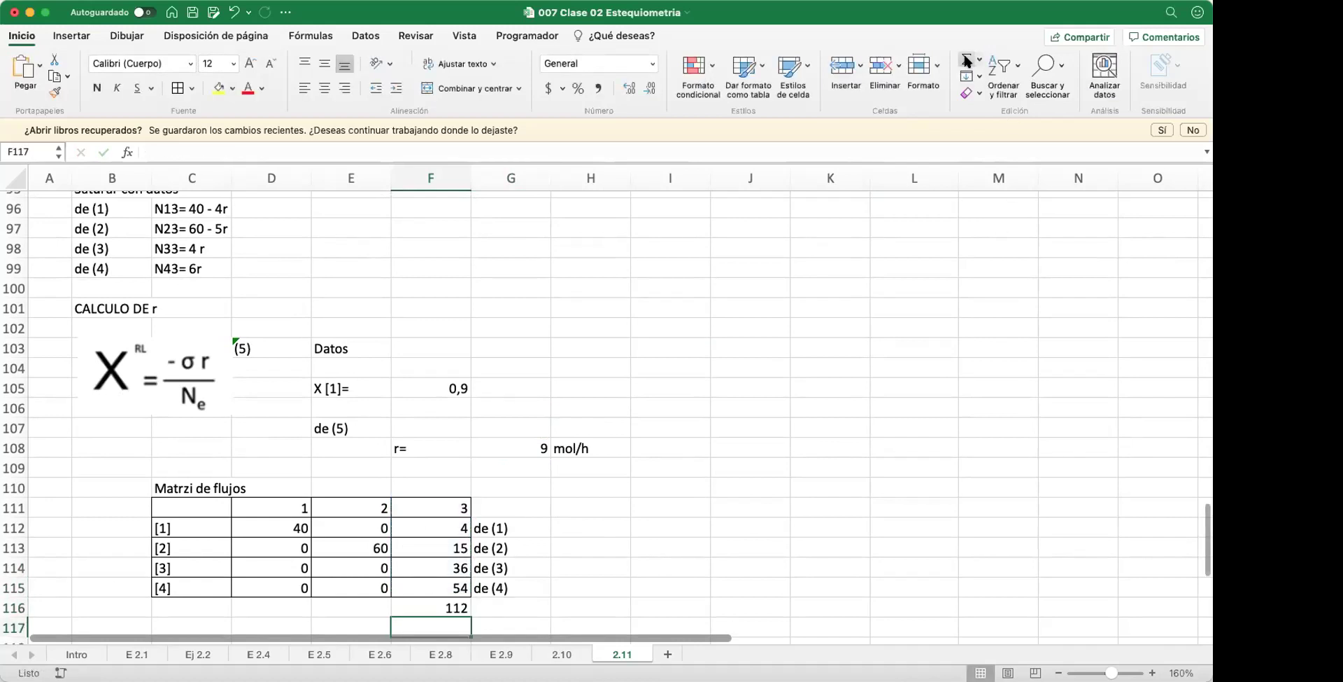
Step: Total stream 1 in D116 as the sum of D112:D115 and copy the formula to E116 for stream 2
scroll(652, 450, "down", 5)
scroll(652, 451, "down", 1)
left_click(284, 483)
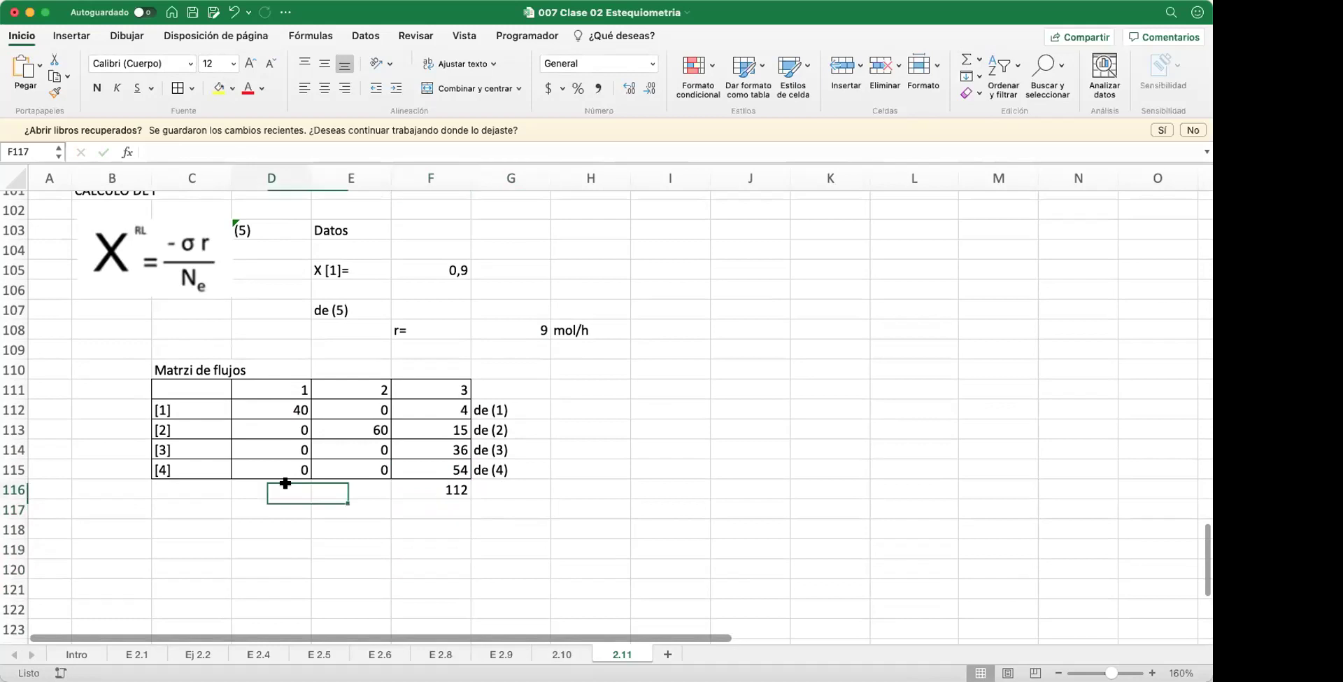
left_click(968, 60)
left_click_drag(272, 409, 270, 466)
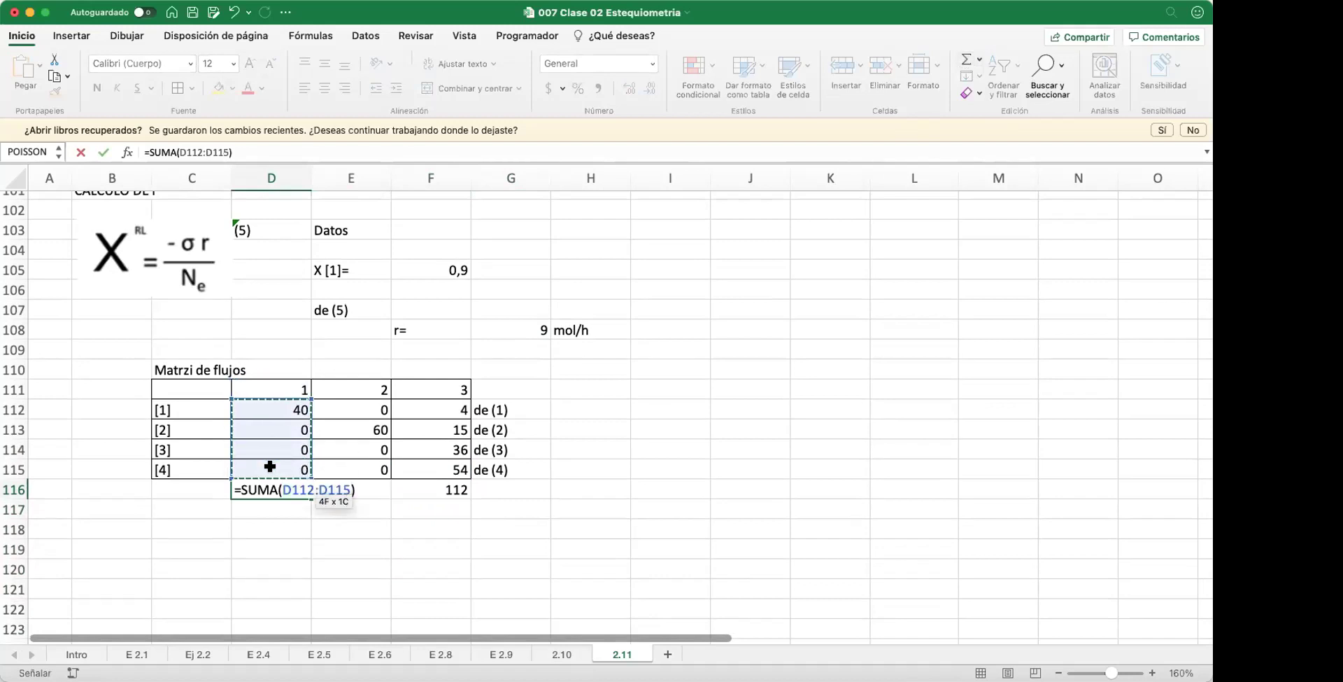
key("Return")
scroll(270, 466, "right", 2)
left_click(190, 489)
left_click_drag(197, 495, 255, 496)
scroll(240, 520, "left", 2)
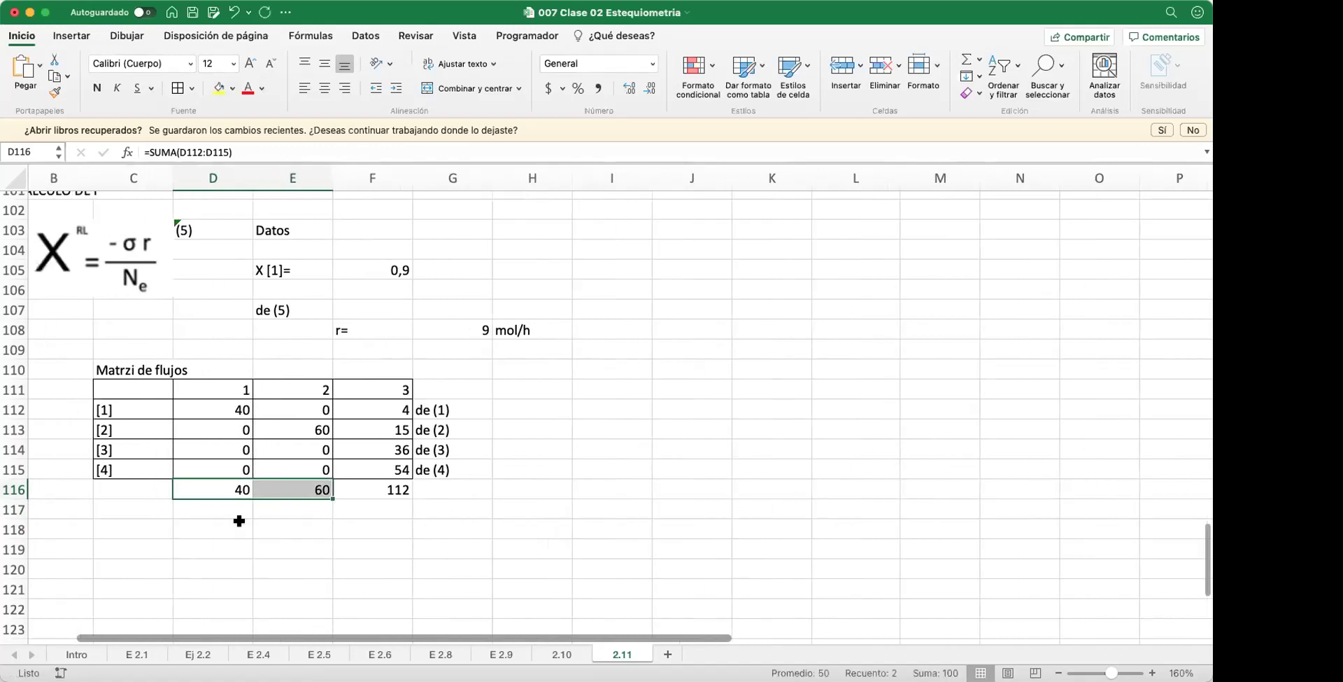
scroll(239, 520, "left", 1)
left_click(467, 544)
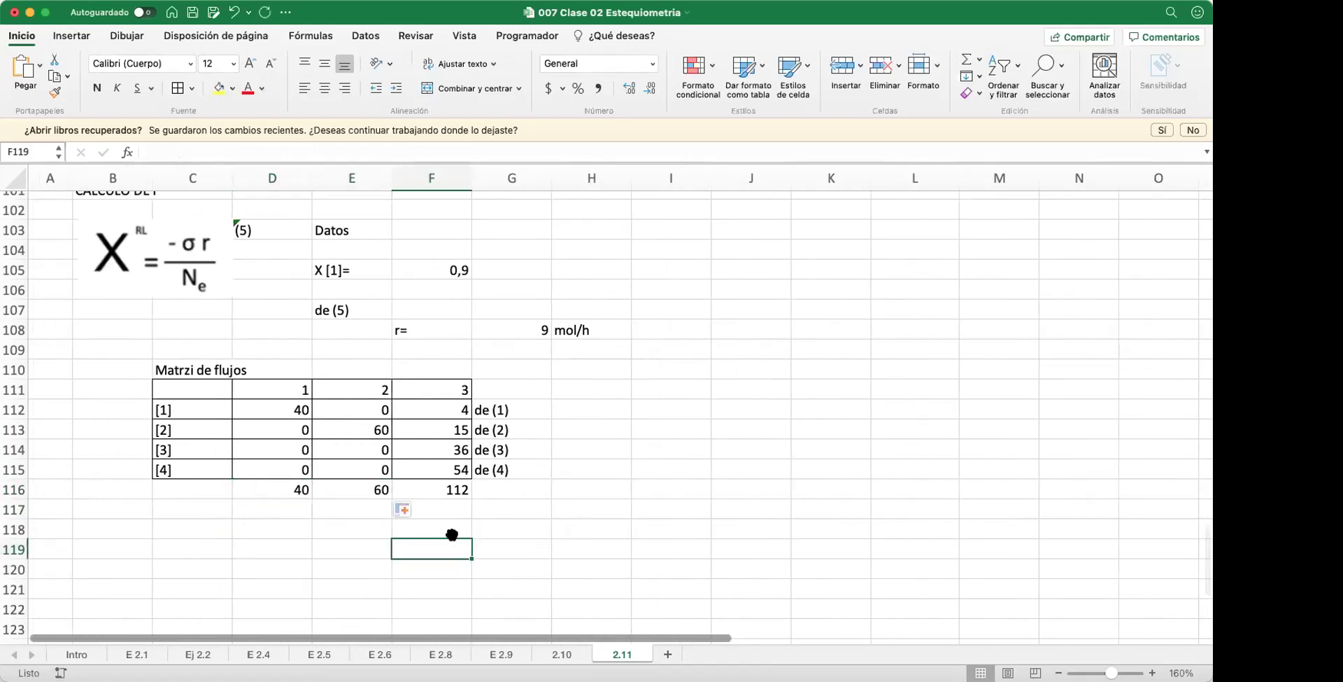
Step: Correct the stream 3 total in F116 to sum only the component flows F112:F115
scroll(646, 458, "up", 5)
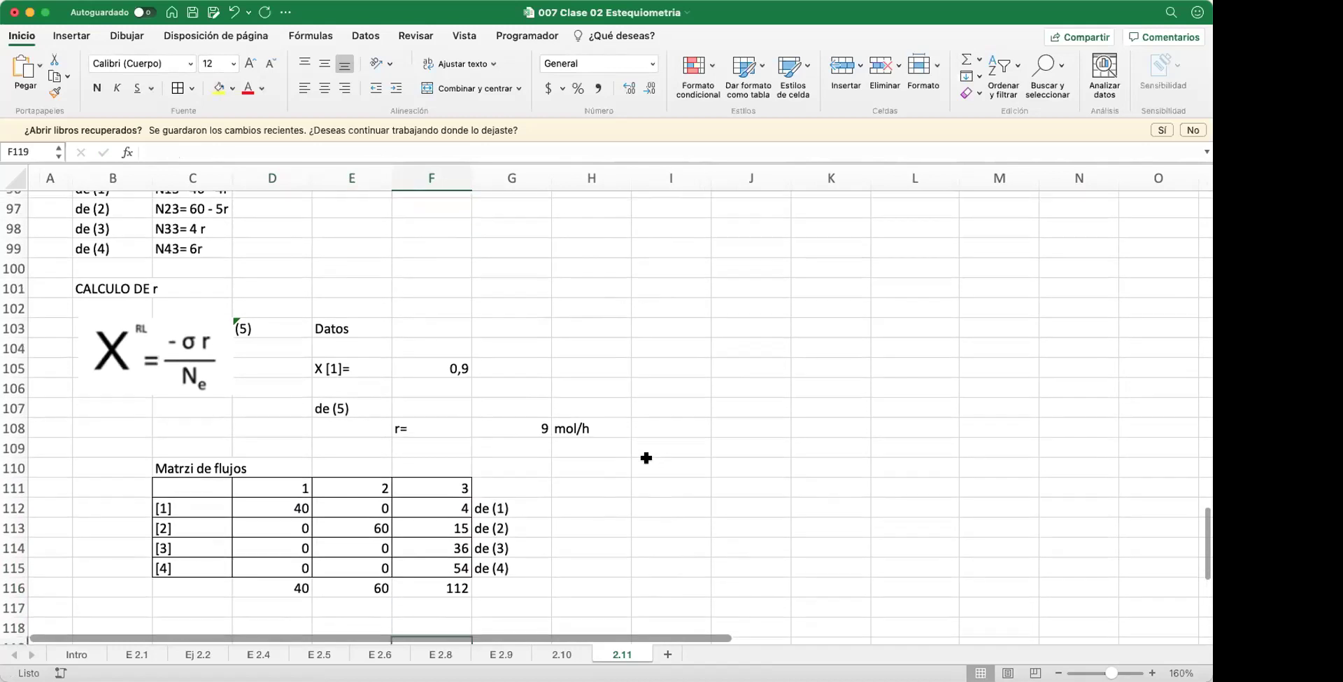
scroll(647, 457, "down", 1)
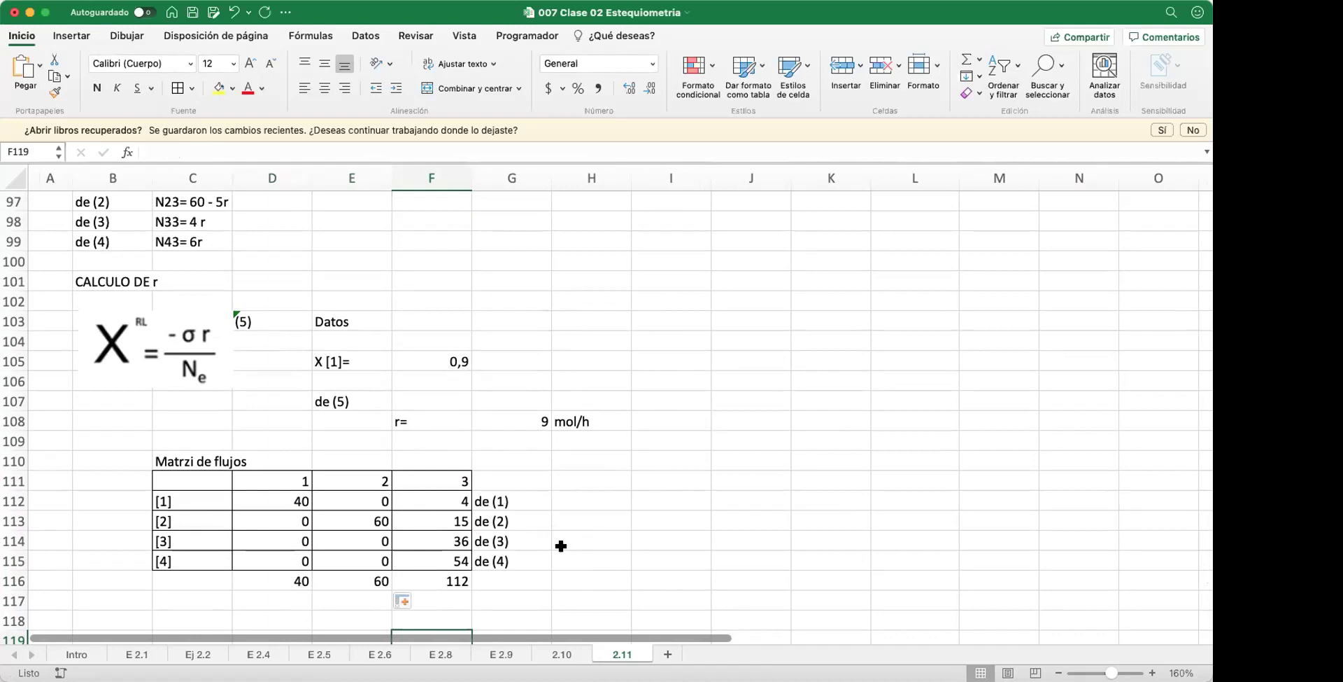
scroll(602, 495, "up", 2)
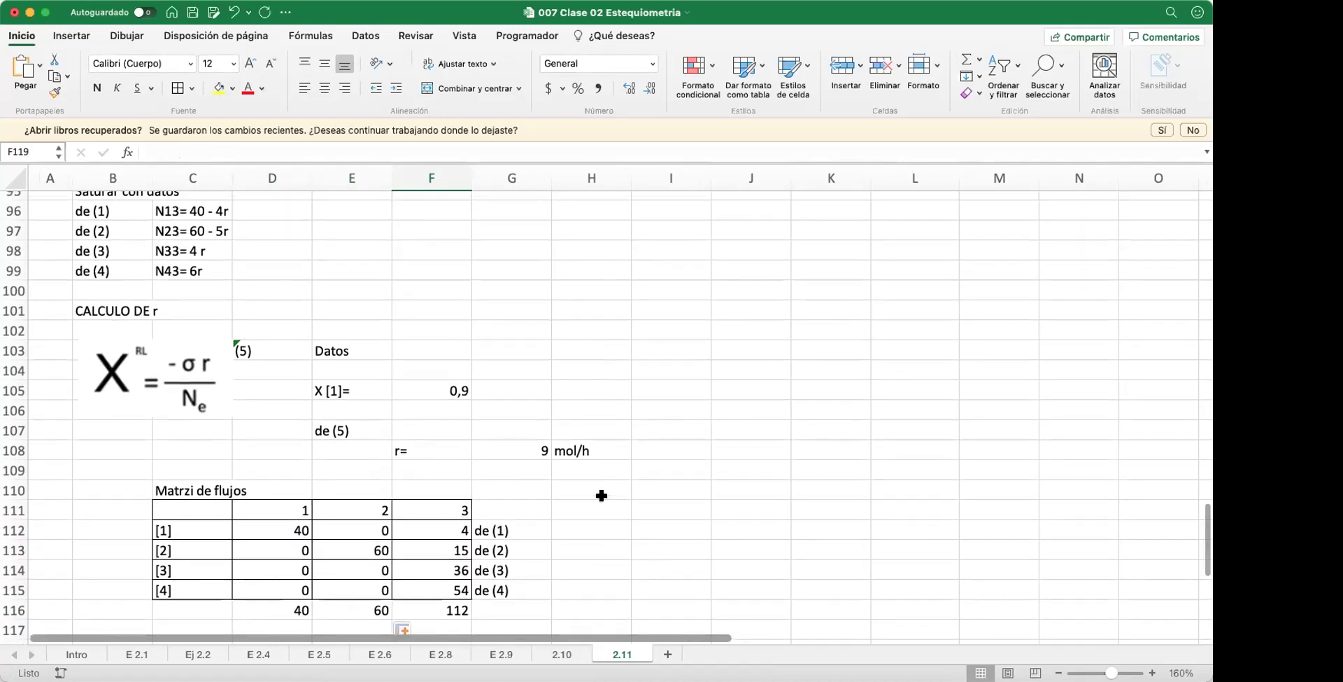
scroll(602, 495, "down", 4)
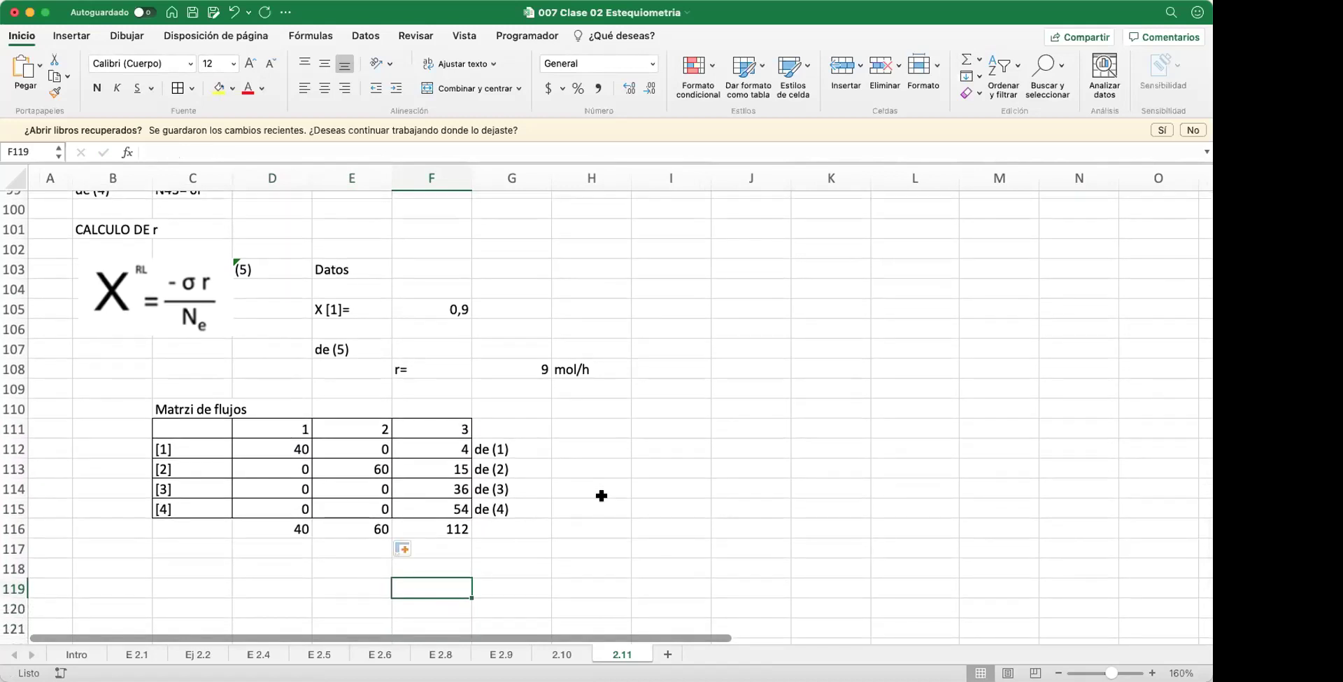
left_click(464, 522)
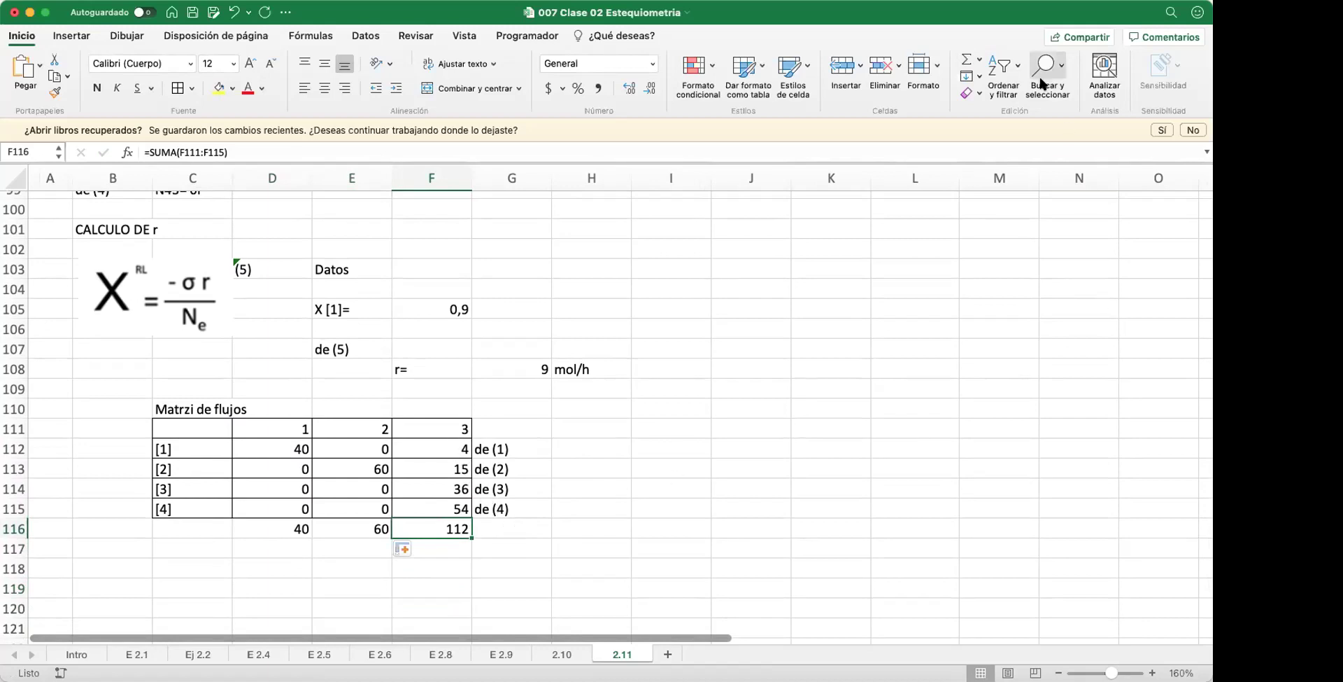
left_click(964, 63)
left_click_drag(470, 416, 471, 436)
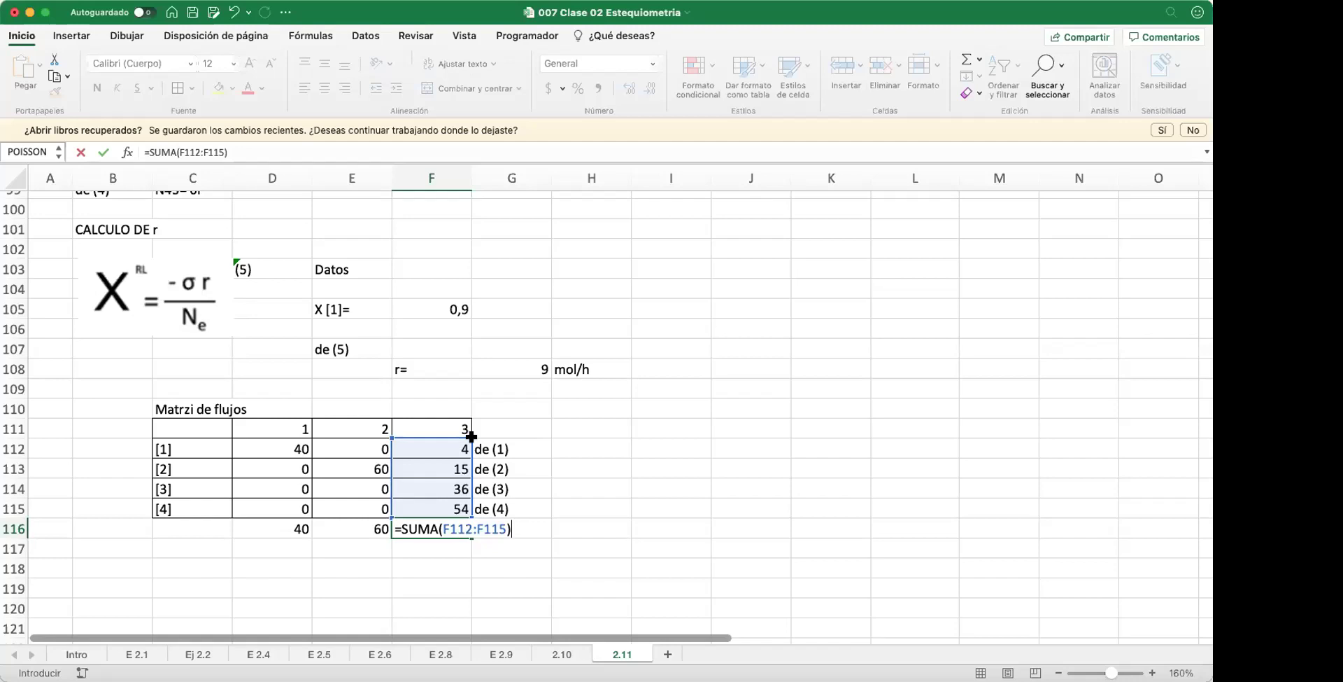
key("Return")
left_click(555, 574)
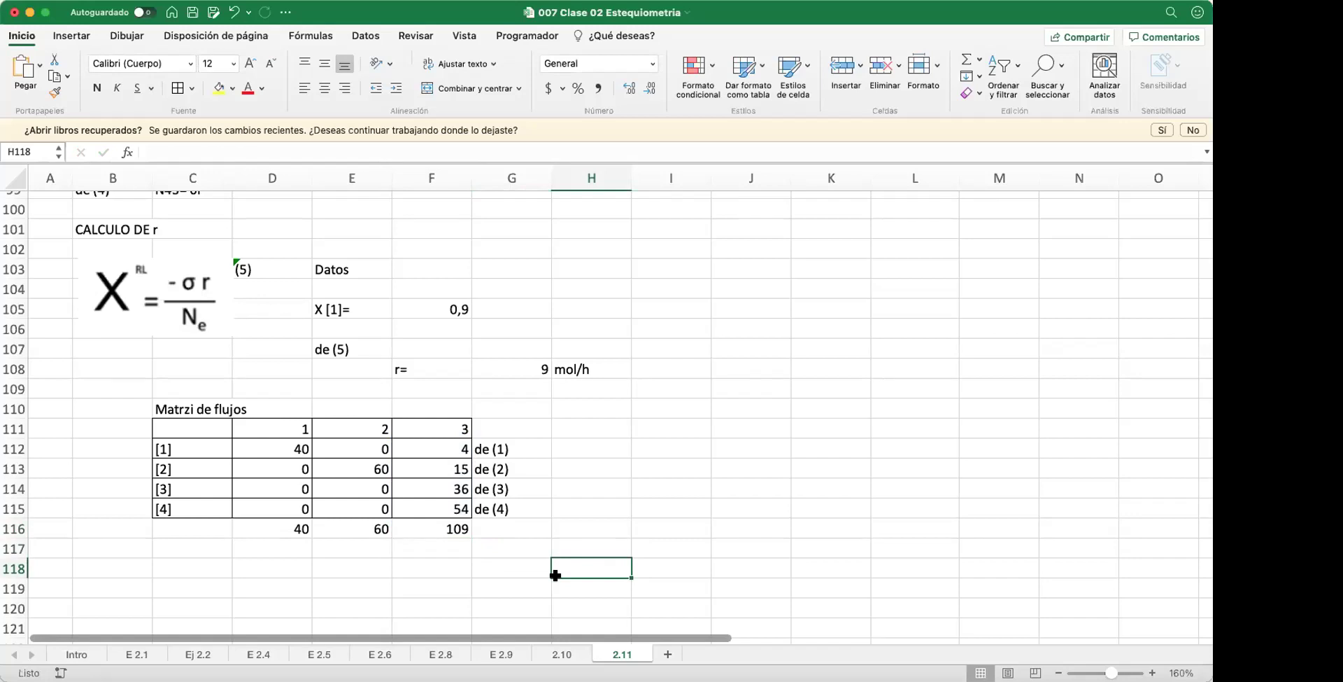
left_click(389, 568)
Step: Right-align the component label column C111:C115 of the flow matrix
scroll(399, 580, "up", 3)
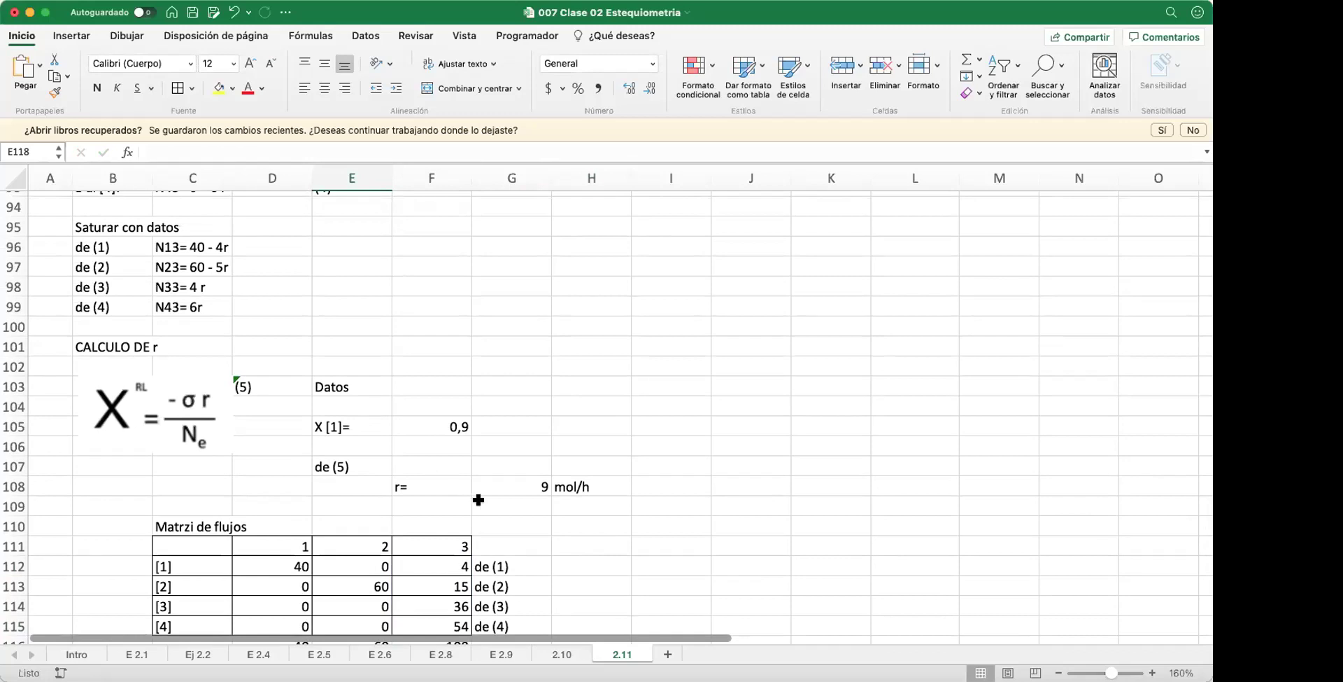
scroll(477, 498, "down", 4)
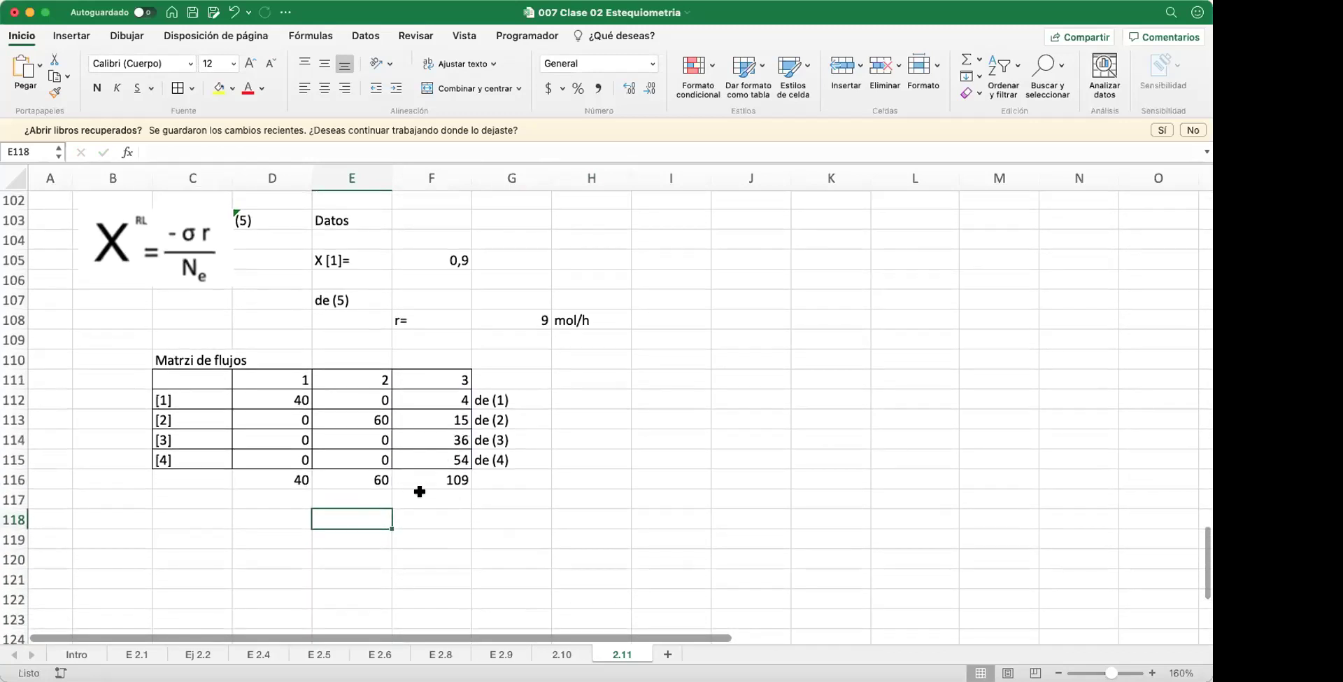
scroll(173, 402, "up", 1)
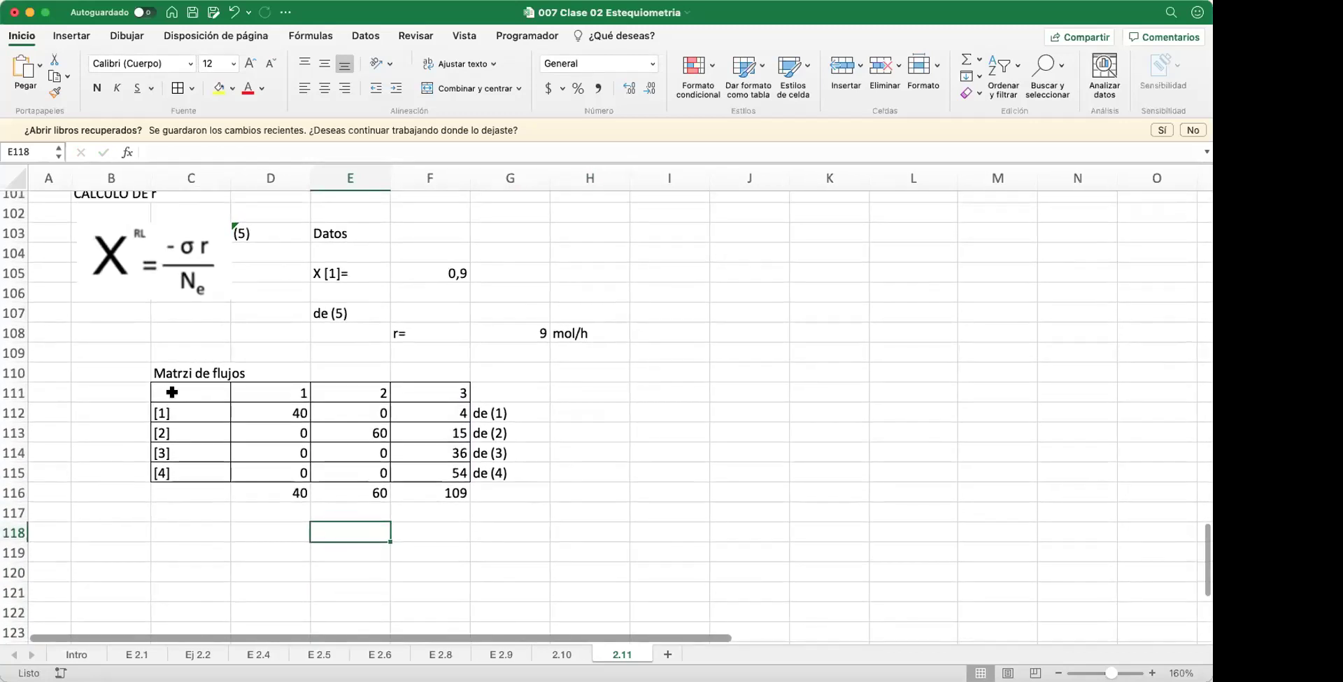
scroll(172, 388, "up", 1)
left_click_drag(201, 394, 202, 477)
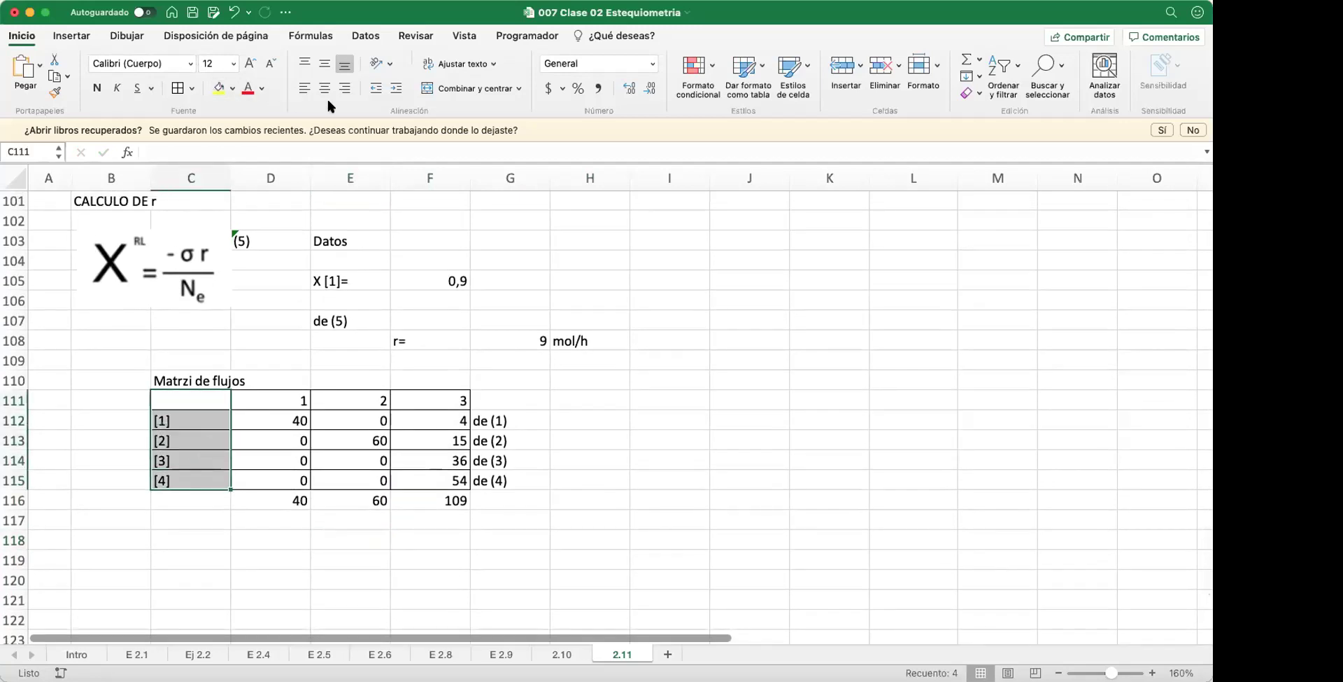
left_click(344, 88)
left_click(575, 459)
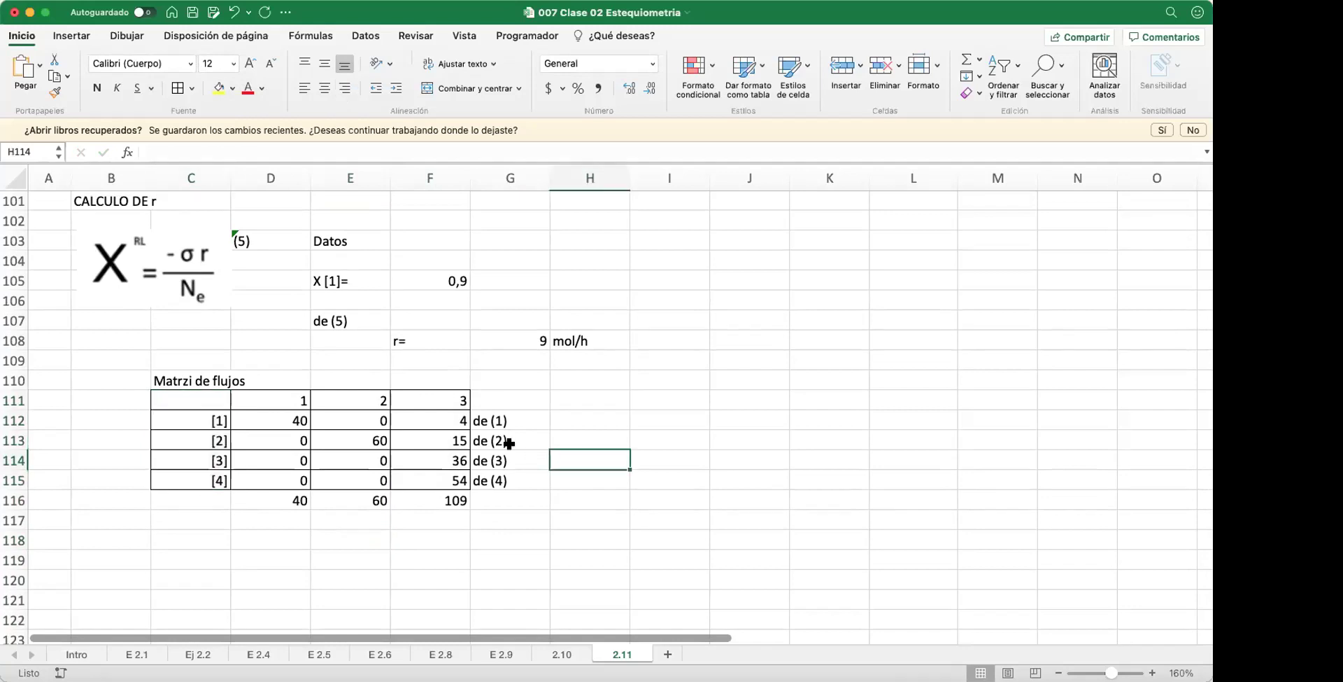
Step: Review the Ejemplo 2.10 statement, its given conversion and feed data, and the solution worked out below it
scroll(509, 442, "up", 6)
scroll(509, 443, "up", 6)
scroll(509, 443, "right", 1)
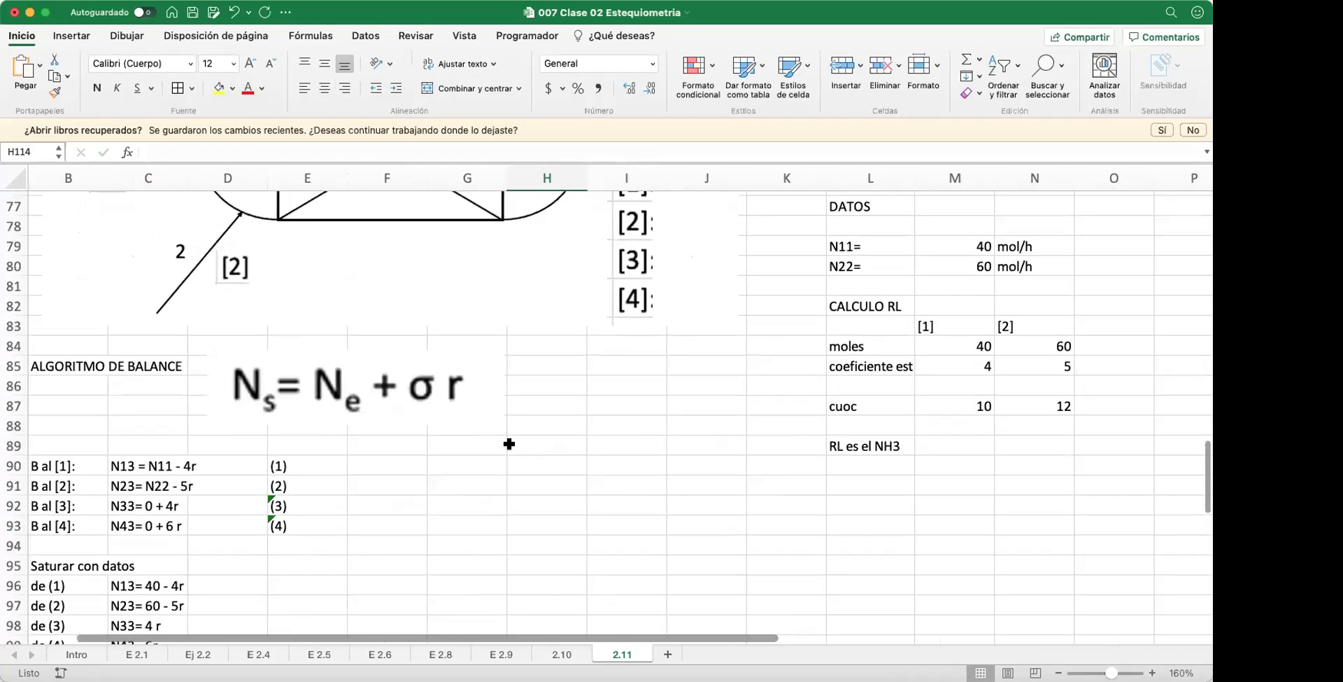
scroll(509, 444, "up", 15)
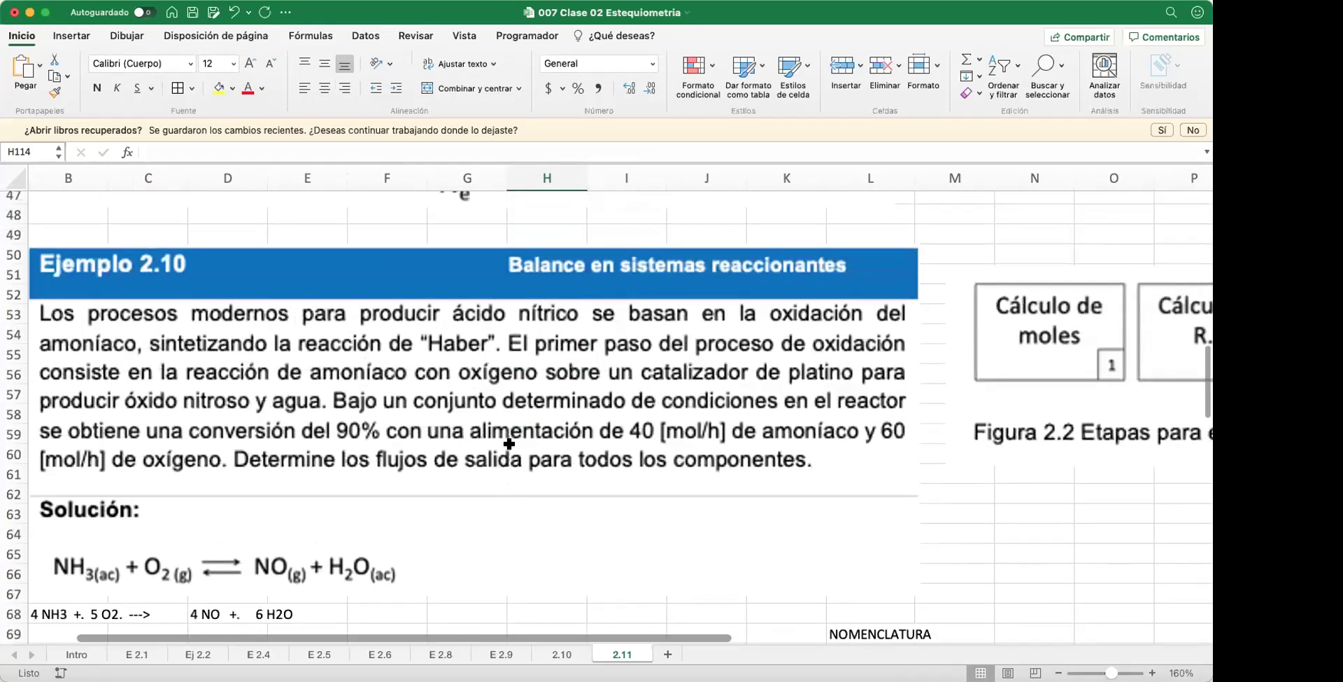
left_click(996, 373)
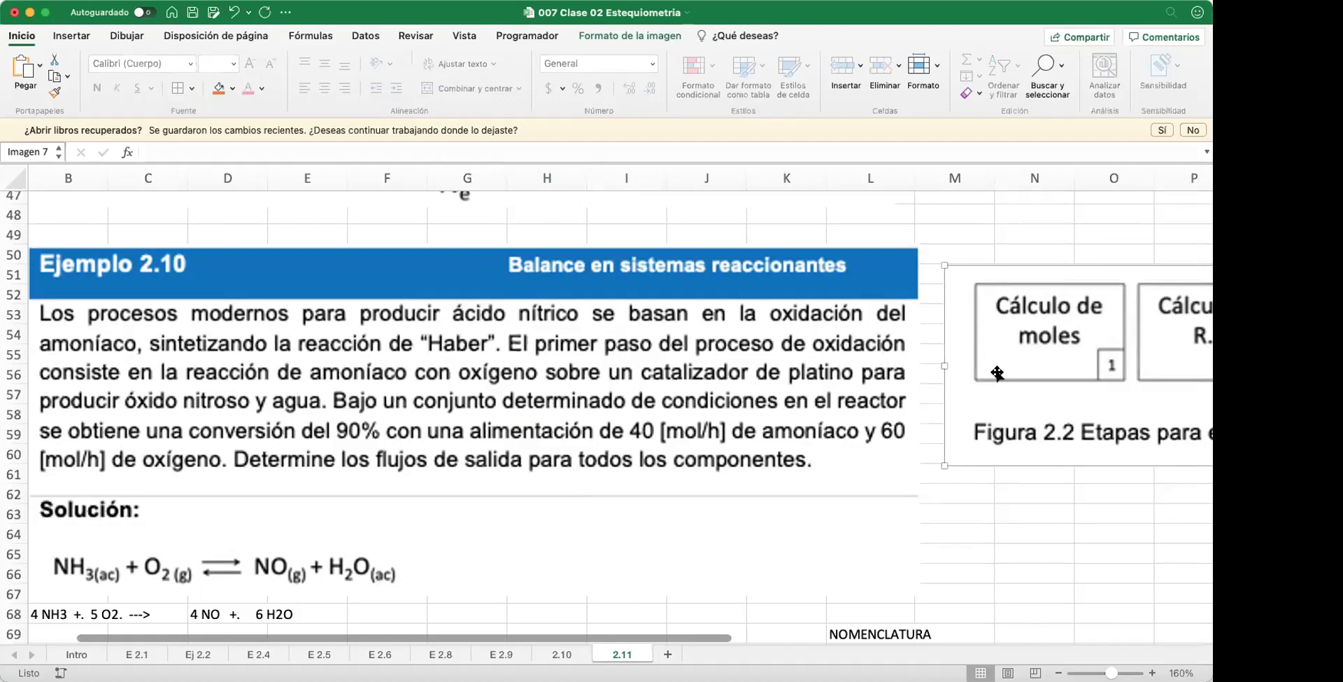
scroll(996, 373, "up", 4)
scroll(997, 372, "down", 2)
scroll(997, 373, "down", 8)
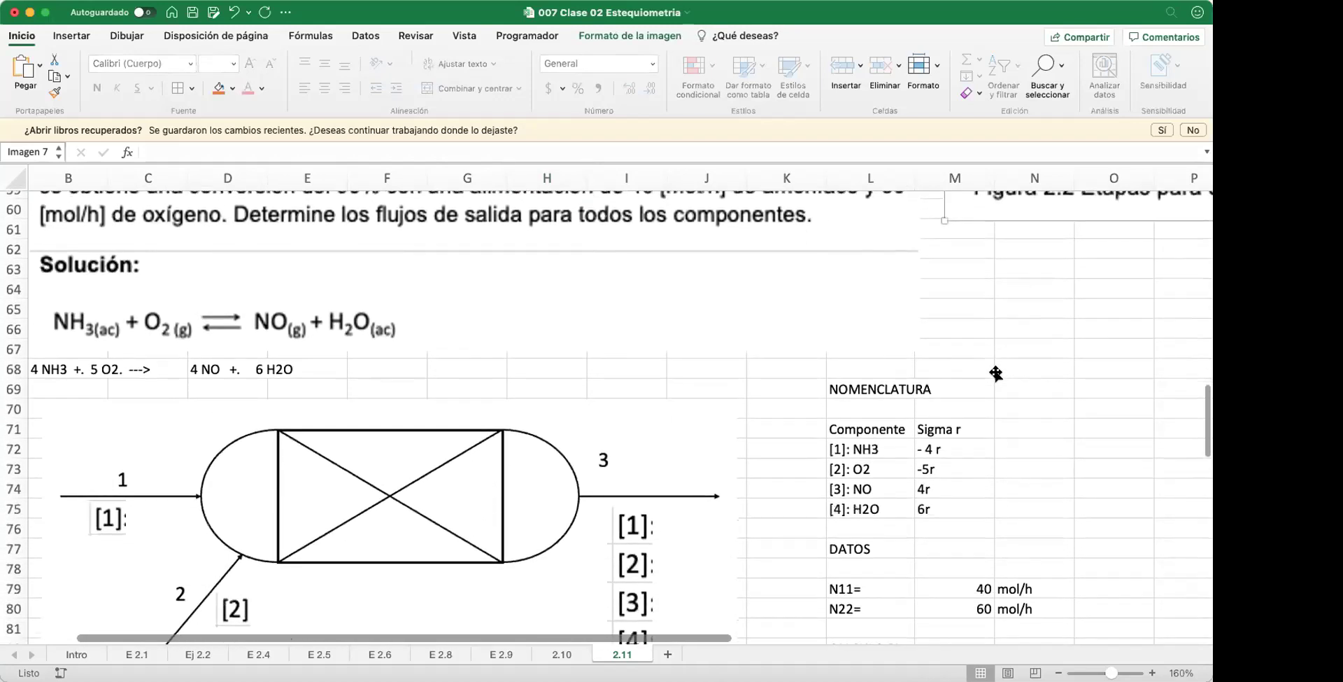
scroll(997, 372, "down", 15)
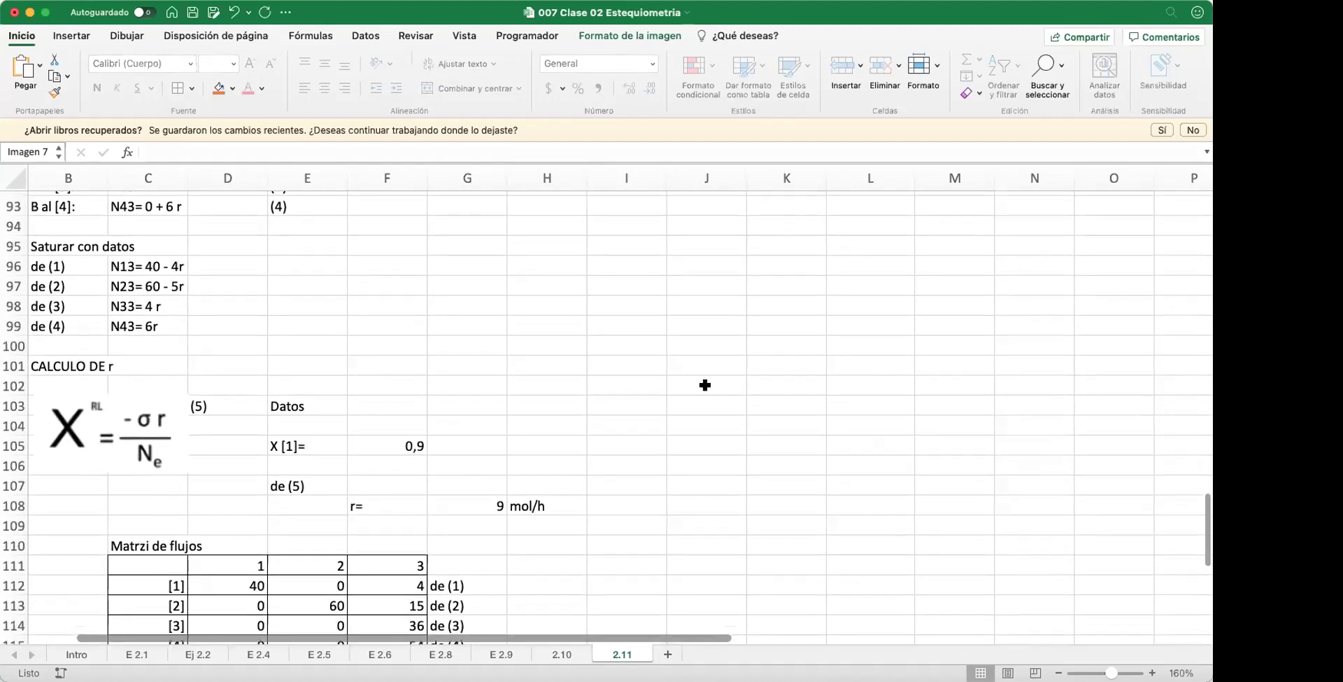
scroll(567, 408, "up", 18)
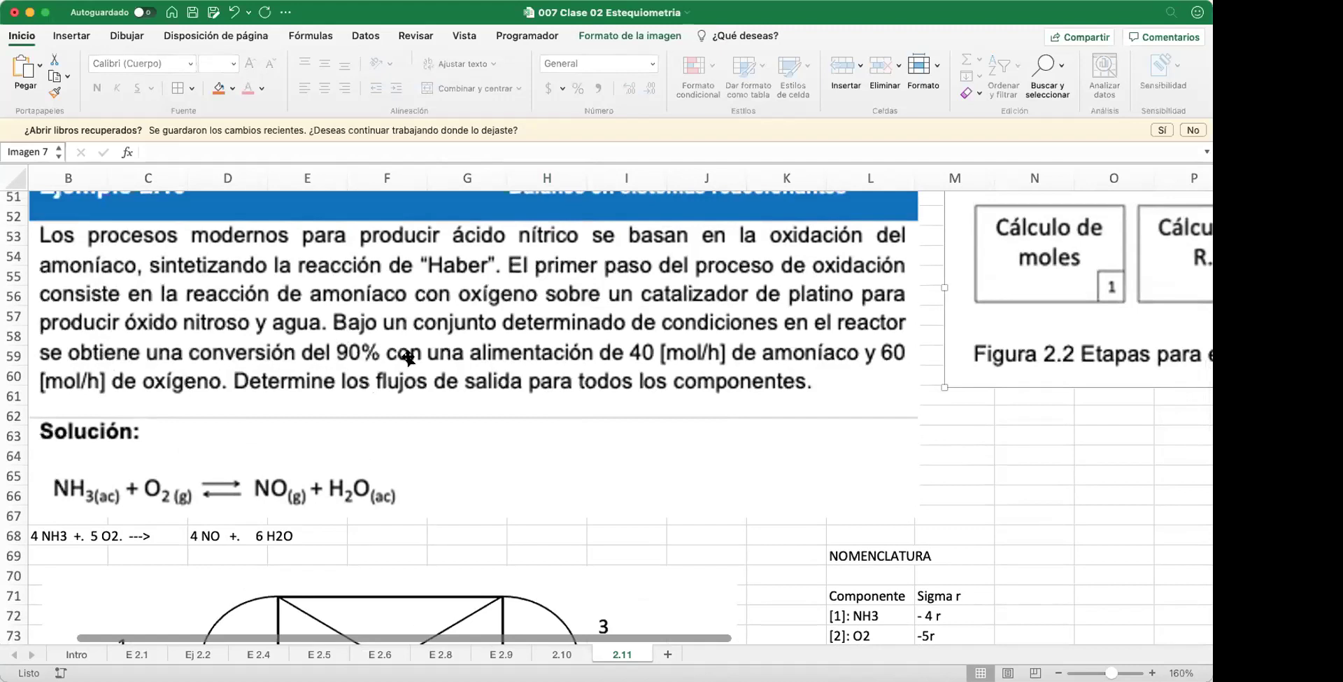
scroll(369, 356, "down", 15)
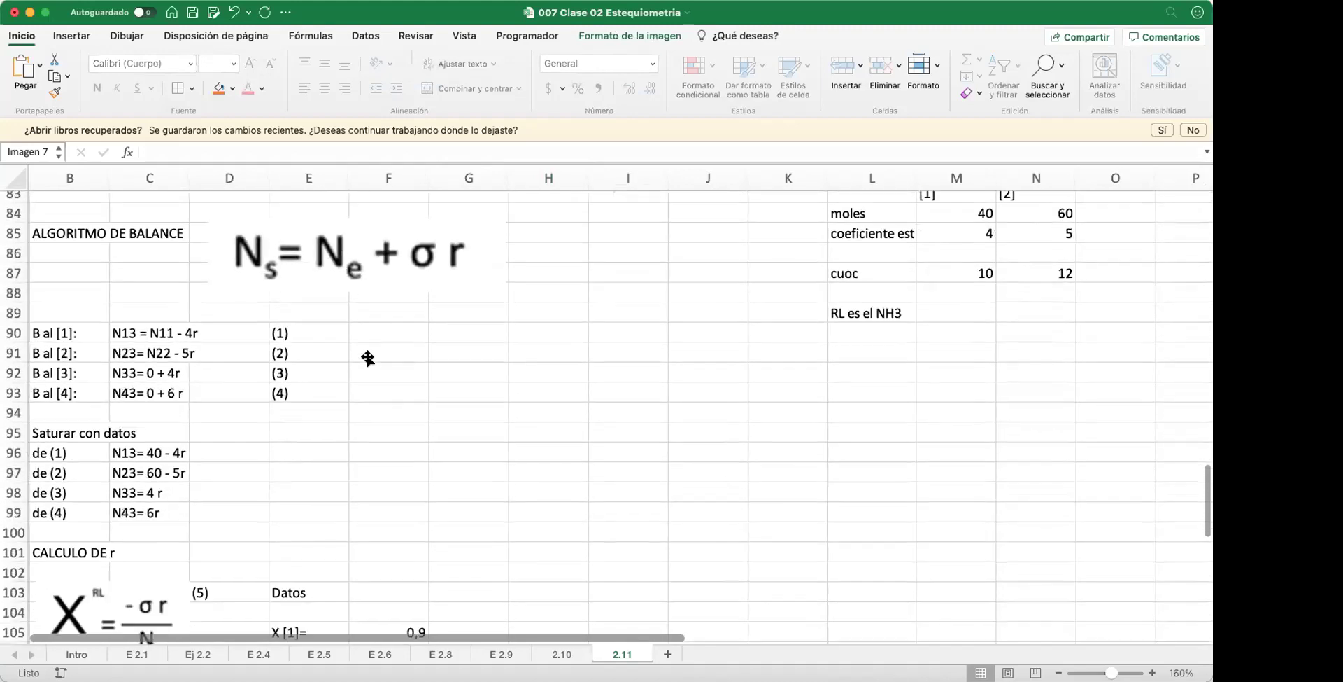
Step: Right-align the "X [1]=" label in E105 and left-align its value in F105
left_click(308, 403)
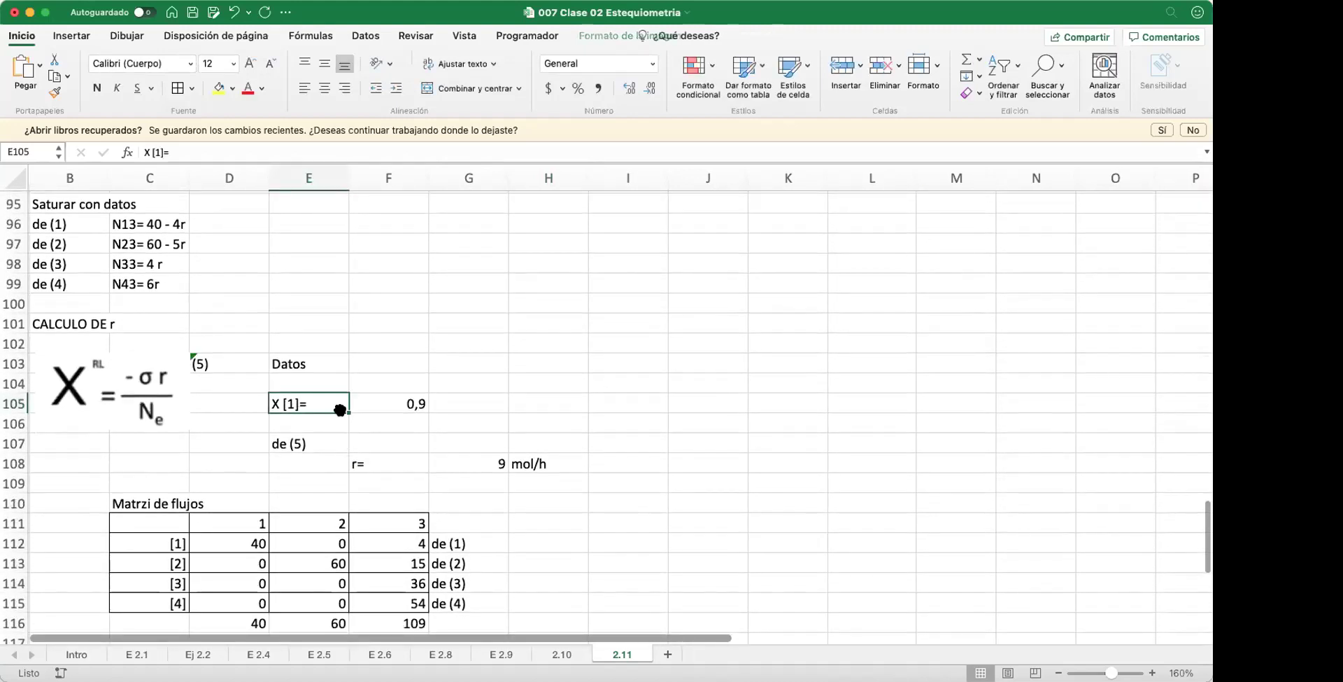
left_click(346, 88)
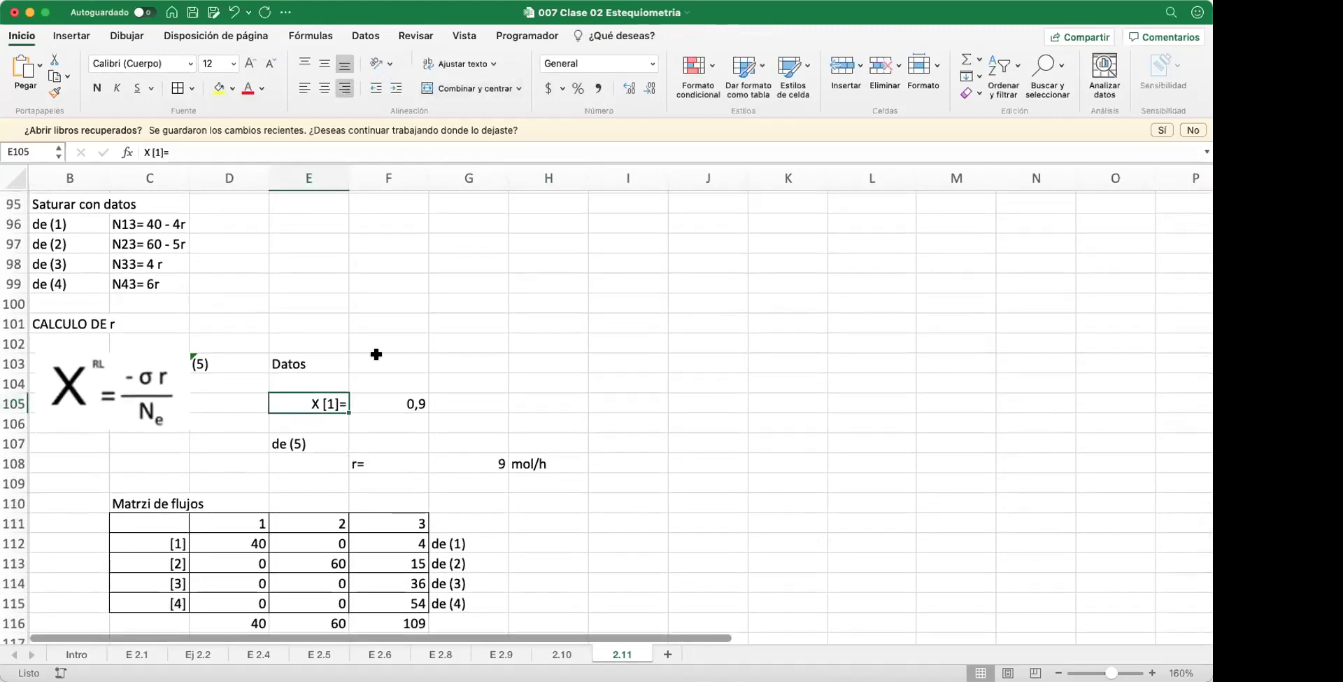
left_click(396, 399)
left_click(304, 88)
Step: Add the note "(nótese que es dato)" in G105 beside the conversion value
left_click(490, 403)
type("(nó")
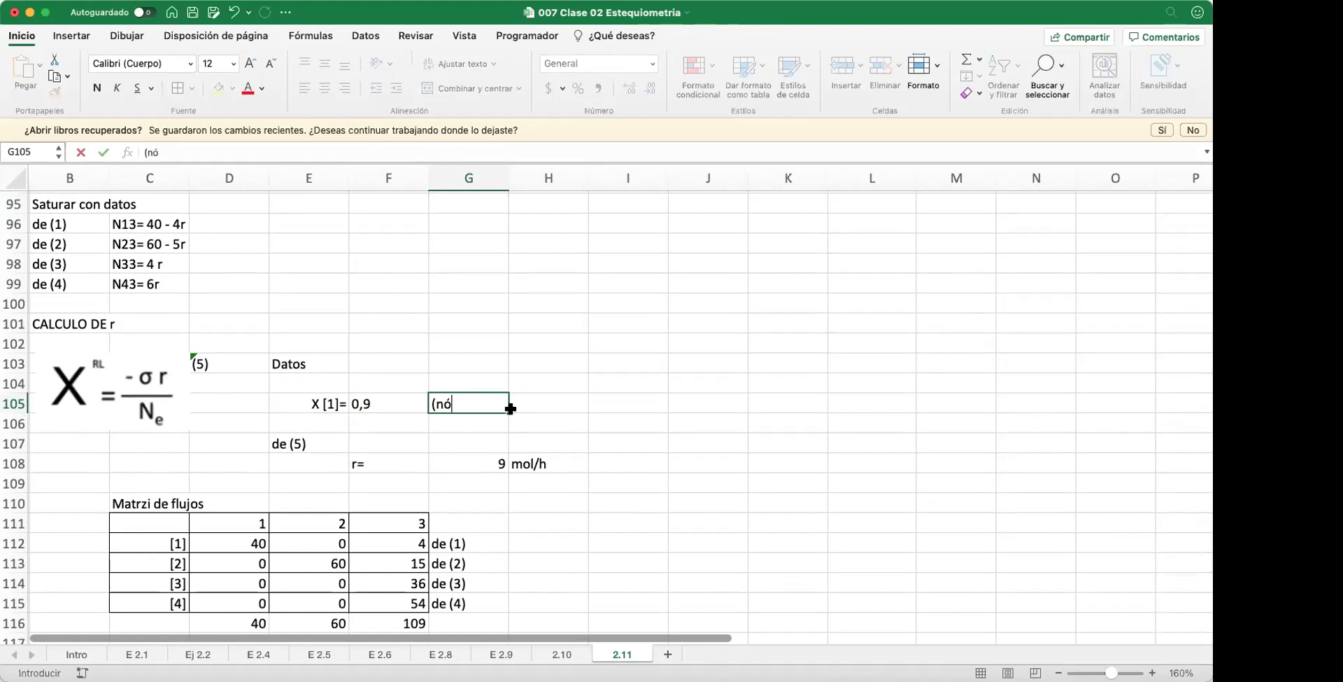
type("tese que es dato")
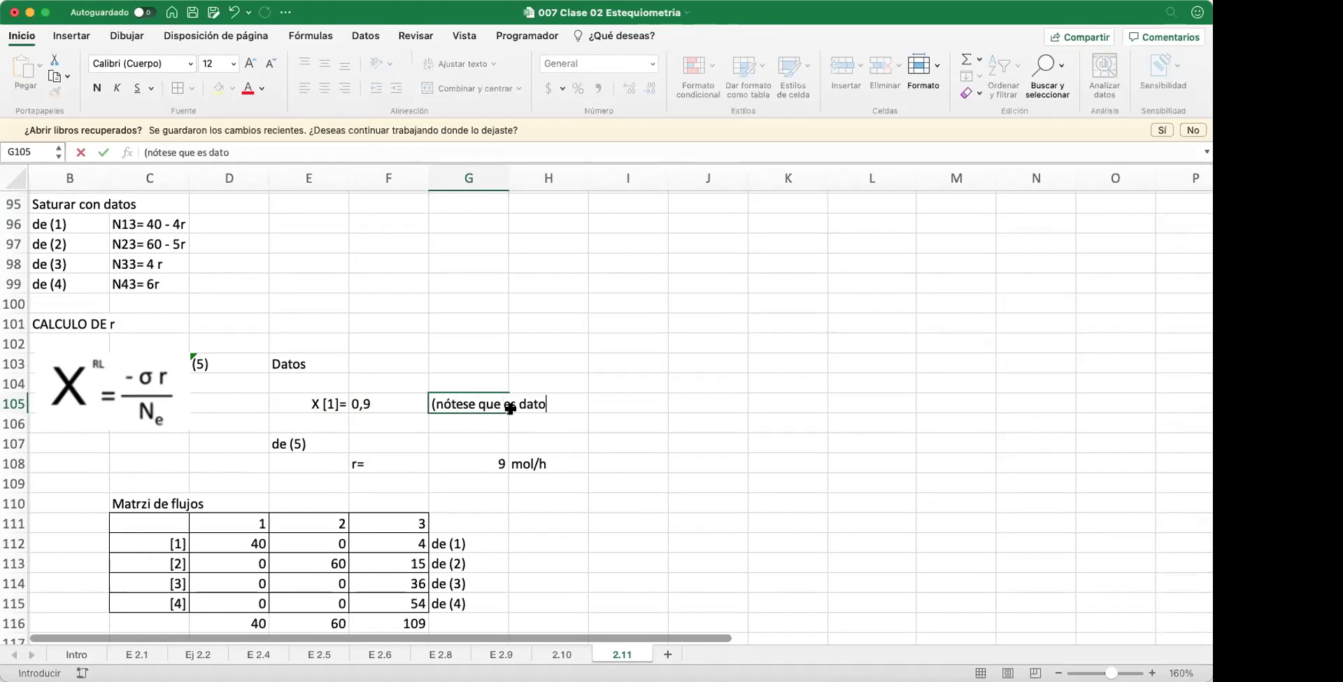
key("Return")
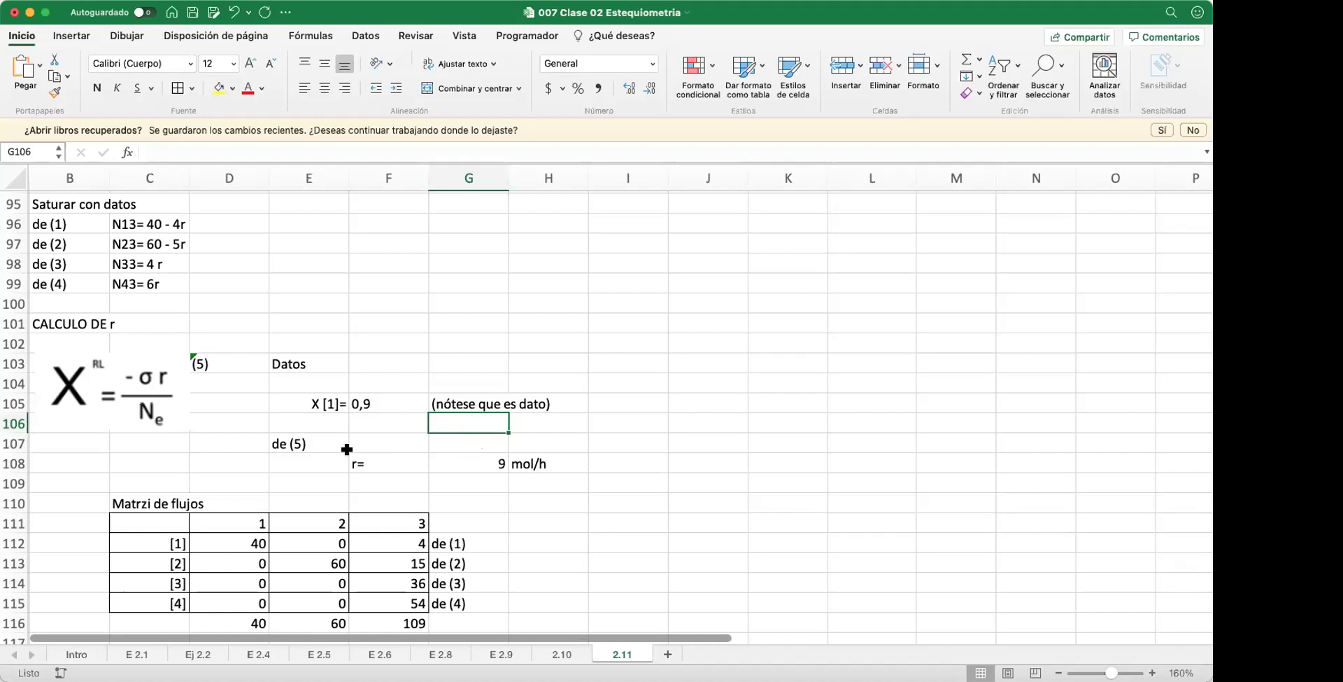
Step: Right-align the "r=" label in F108 so it sits next to its value
left_click(409, 464)
left_click(345, 88)
key("Right")
left_click(561, 355)
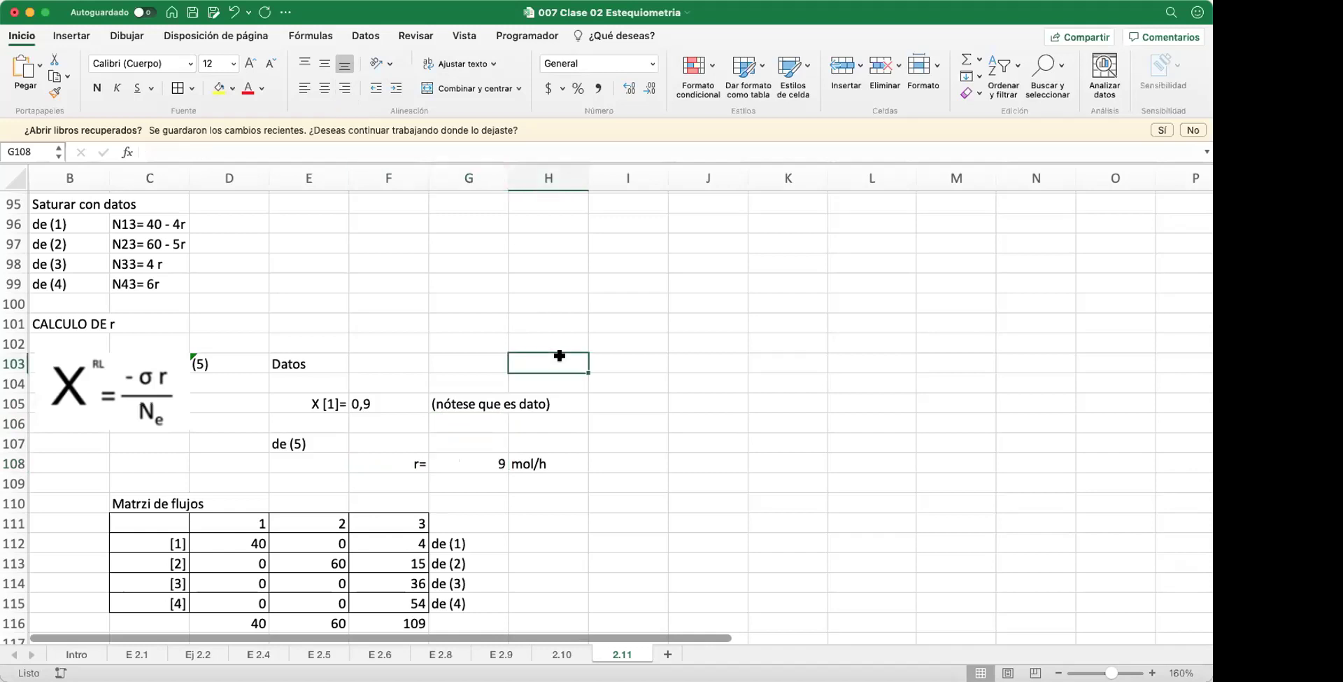
Step: Examine the Figura 2.2 diagram of the stages for a material balance in reacting systems
scroll(578, 357, "up", 5)
scroll(581, 358, "up", 15)
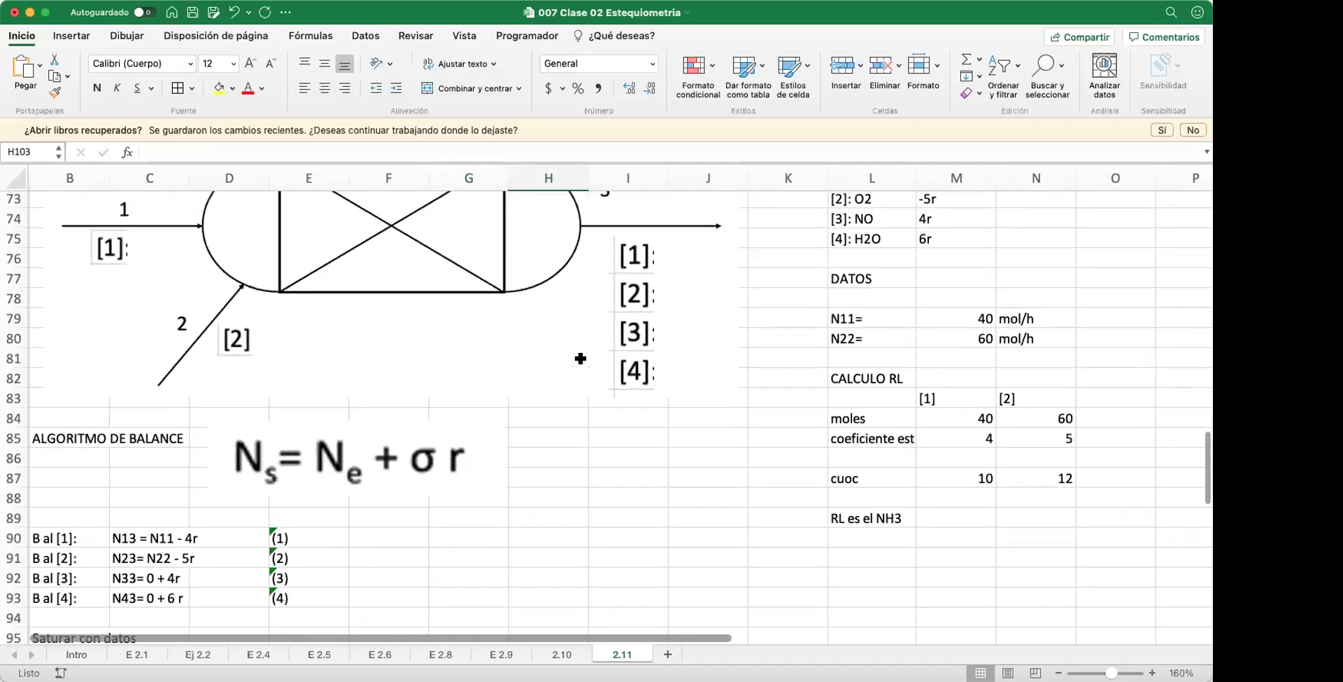
scroll(581, 358, "right", 2)
scroll(580, 358, "up", 8)
scroll(581, 359, "right", 5)
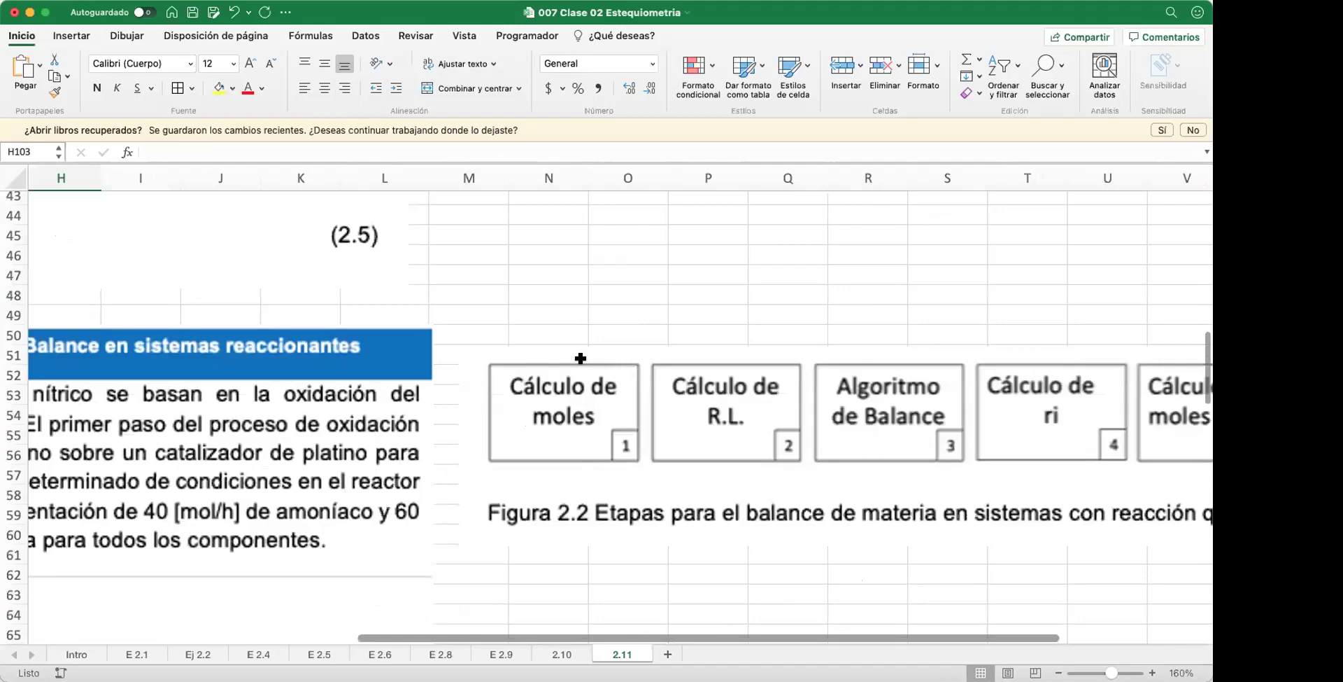
scroll(580, 358, "up", 2)
left_click(615, 419)
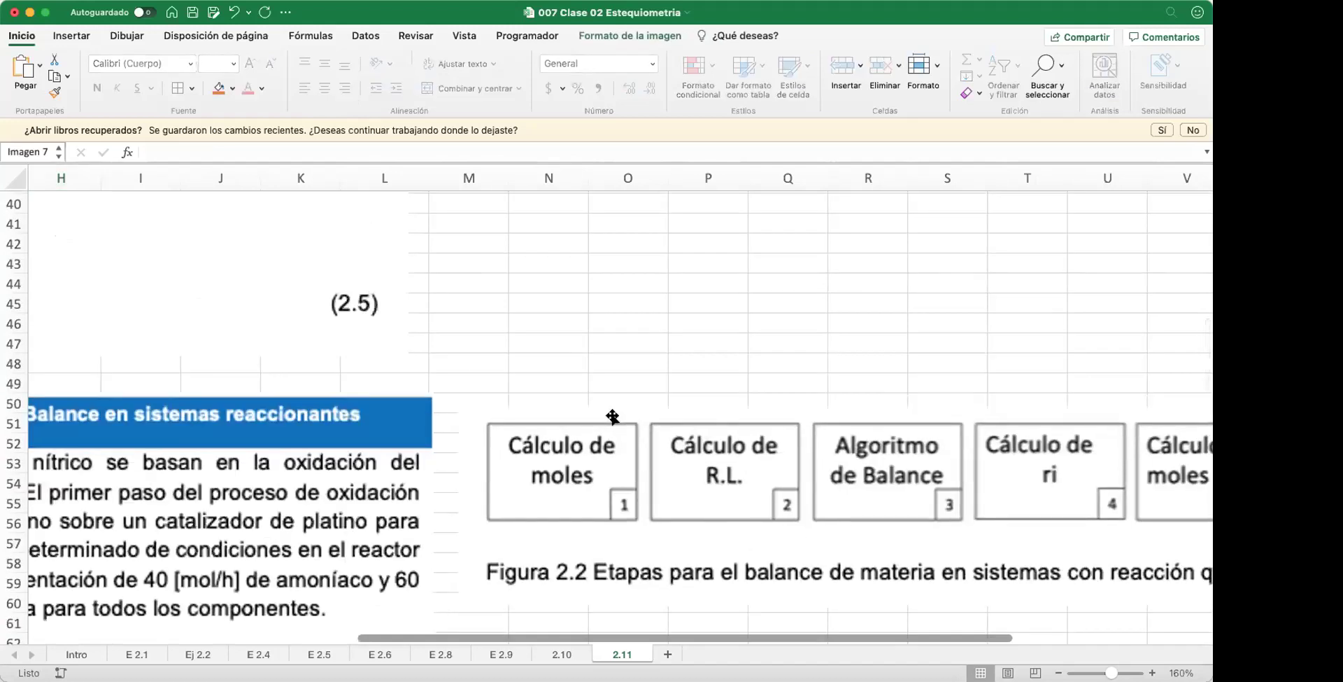
Step: Examine the Figura 2.2 stages alongside the exercise's reaction, nomenclature and data sections
scroll(613, 417, "down", 2)
scroll(613, 417, "down", 1)
scroll(614, 392, "right", 5)
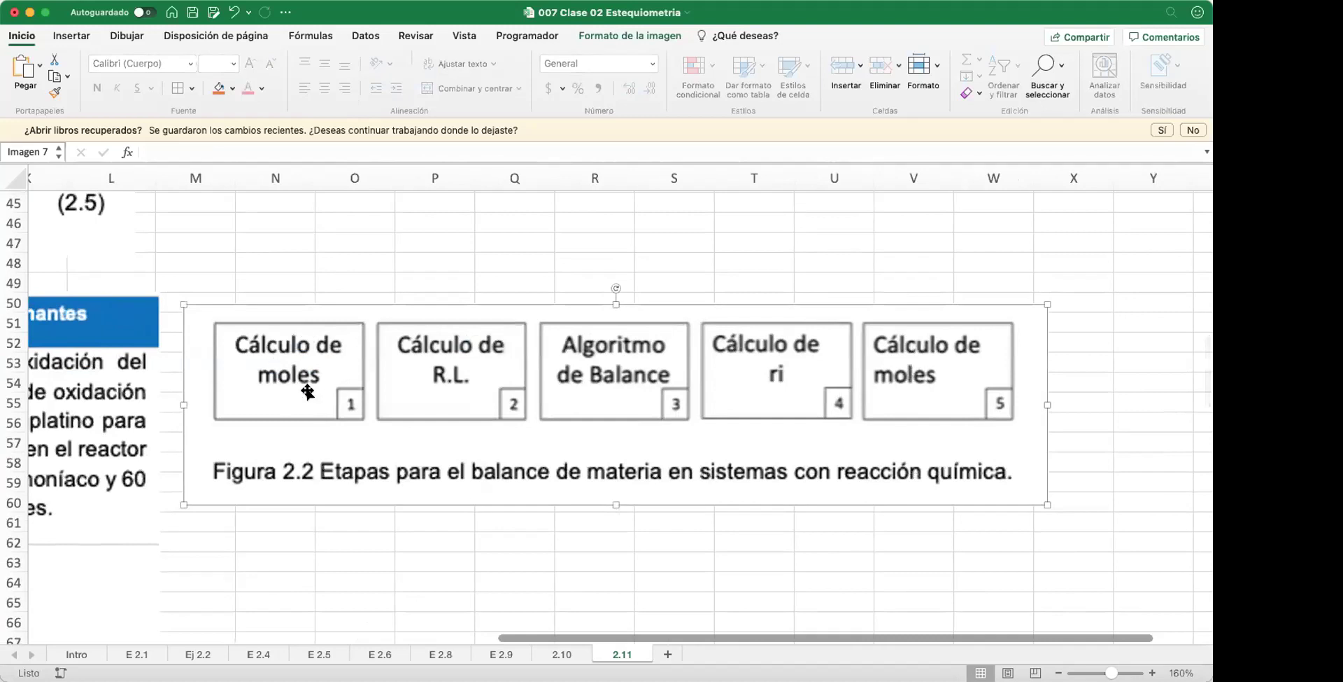
scroll(308, 392, "up", 1)
scroll(308, 392, "right", 1)
scroll(308, 391, "left", 10)
scroll(308, 392, "down", 7)
scroll(308, 392, "right", 1)
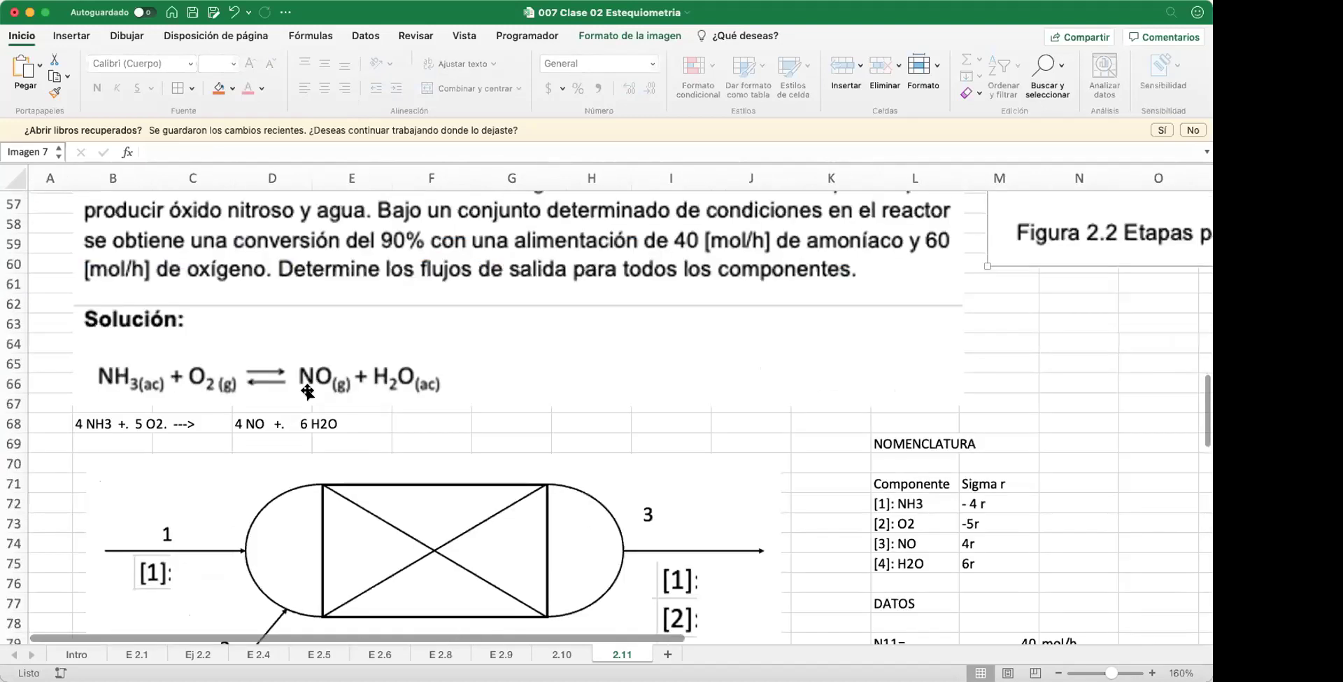
scroll(307, 392, "right", 1)
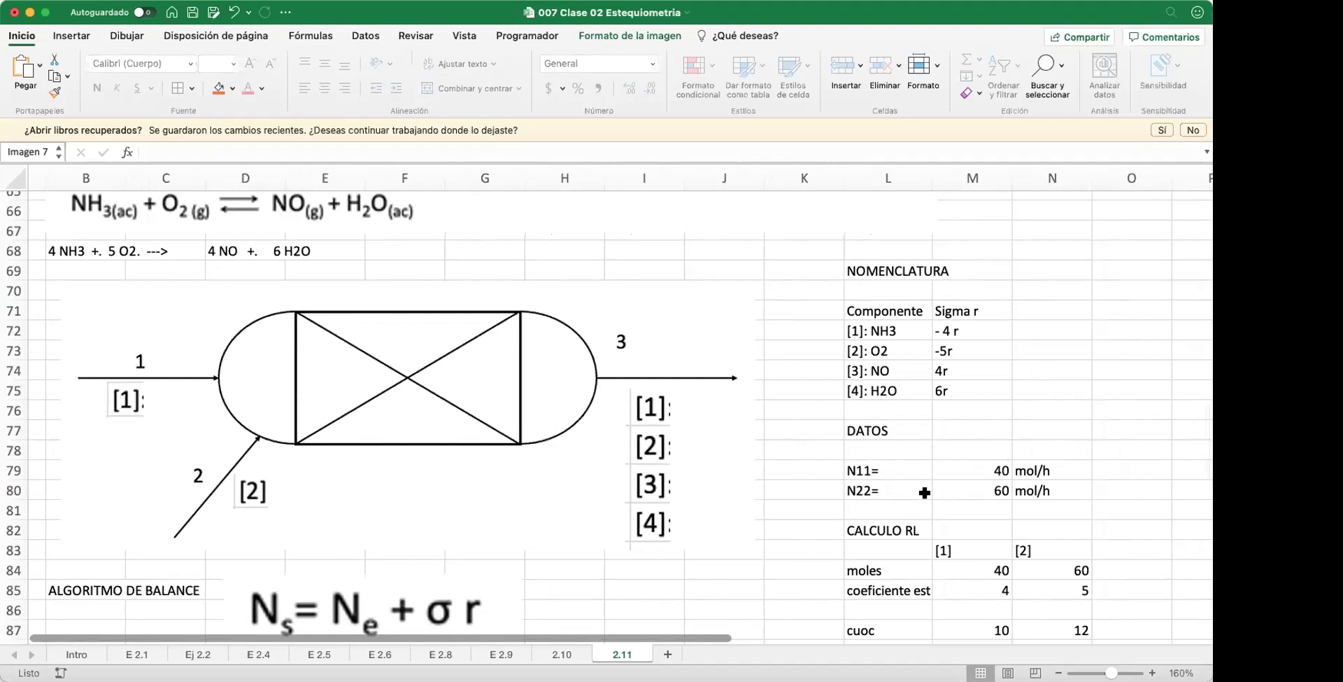
Step: Number the NOMENCLATURA heading in L69 as section 1, so it reads "1 NOMENCLATURA"
scroll(853, 429, "up", 3)
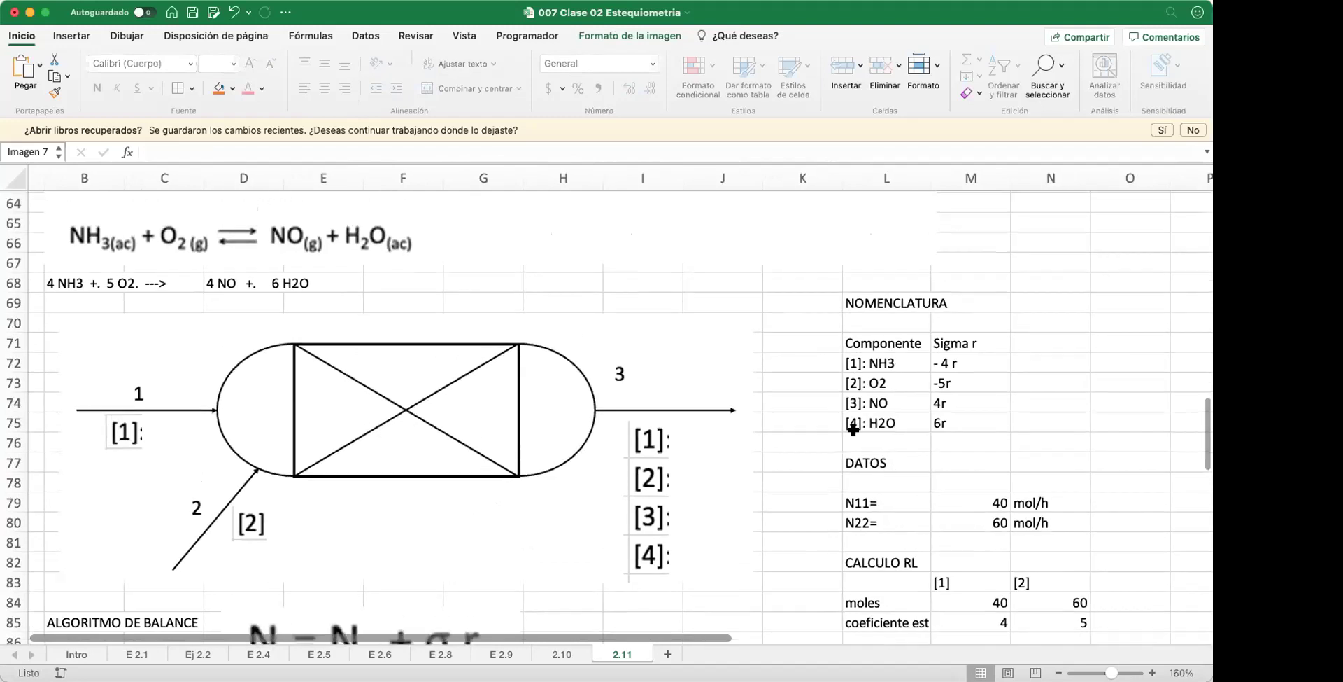
left_click(871, 321)
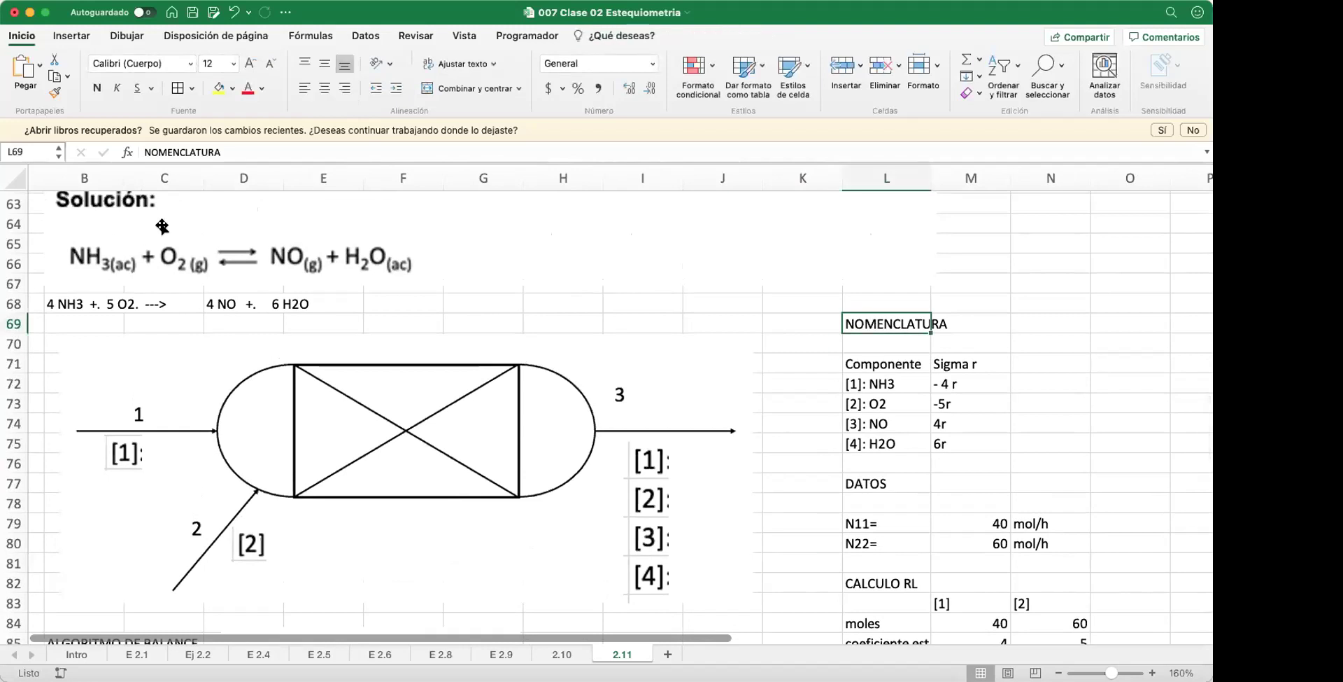
left_click(143, 152)
type("1")
key("Return")
key("Return")
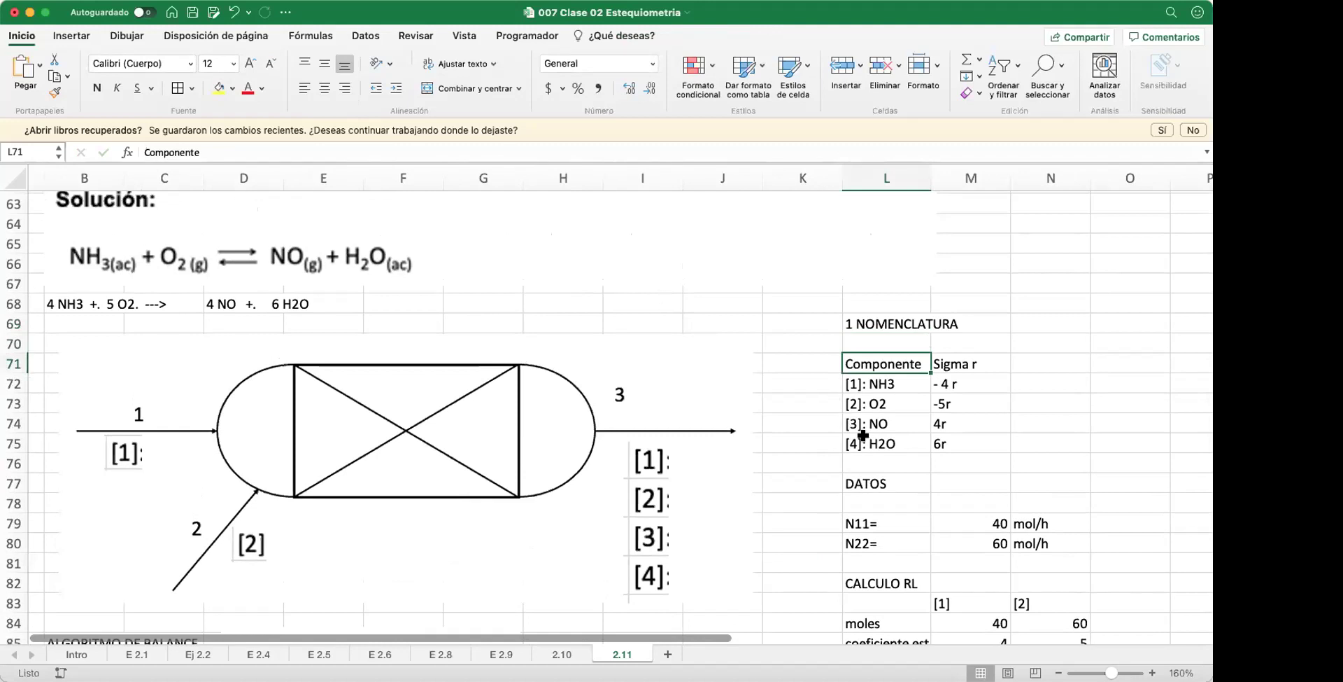
Step: Number the DATOS heading in L77 as section 2, so it reads "2 DATOS"
left_click(860, 483)
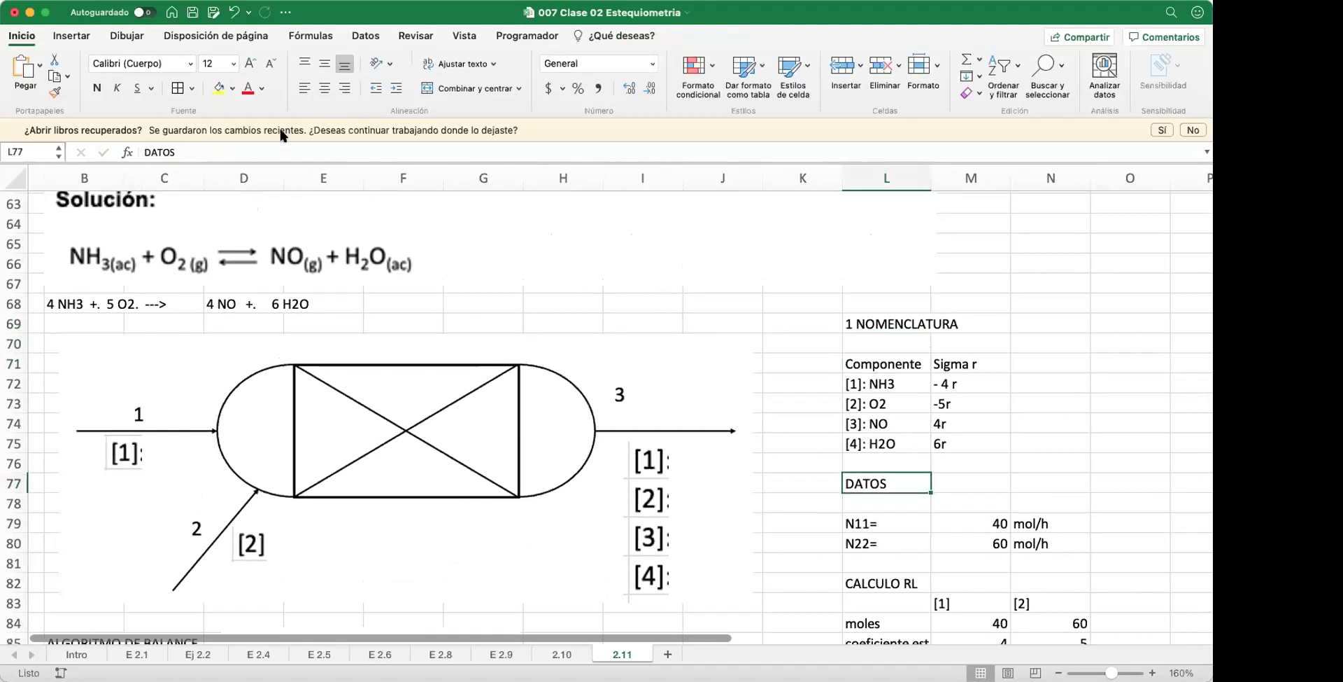
left_click(144, 148)
type("2")
key("Return")
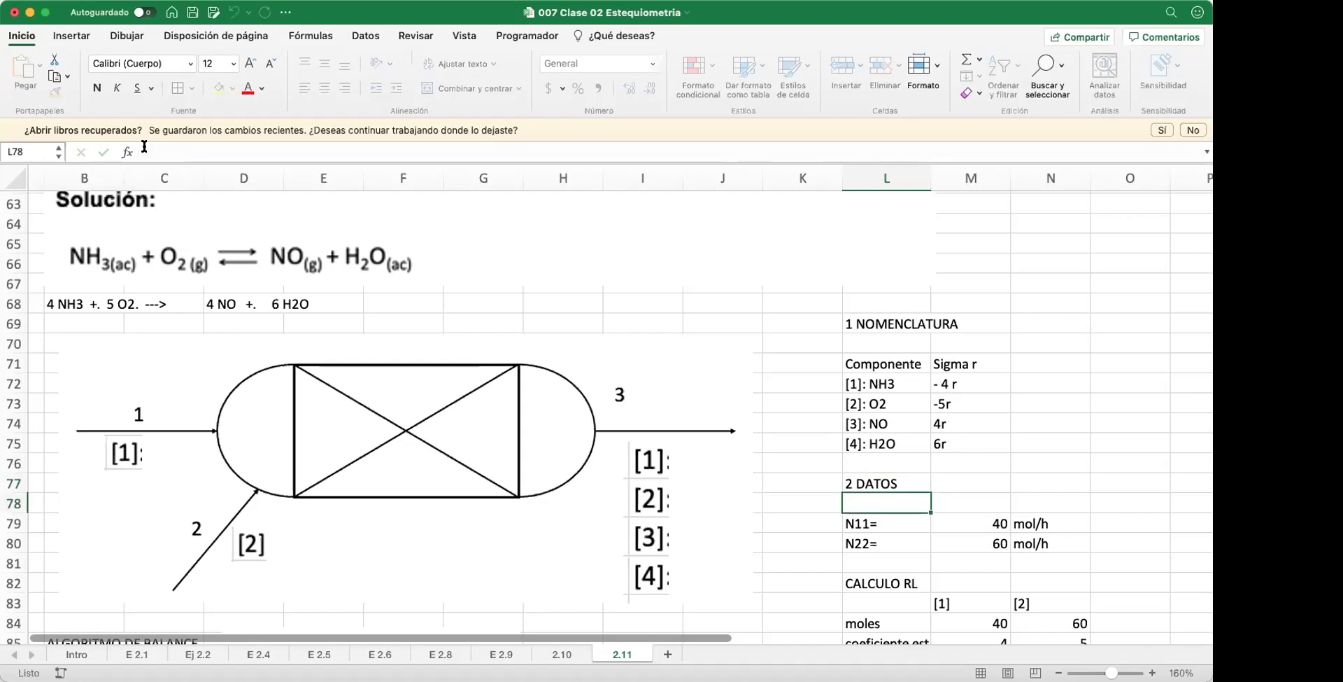
Step: Compare the stage order in Figura 2.2 with the data and limiting reactant sections of the solution
scroll(701, 445, "down", 2)
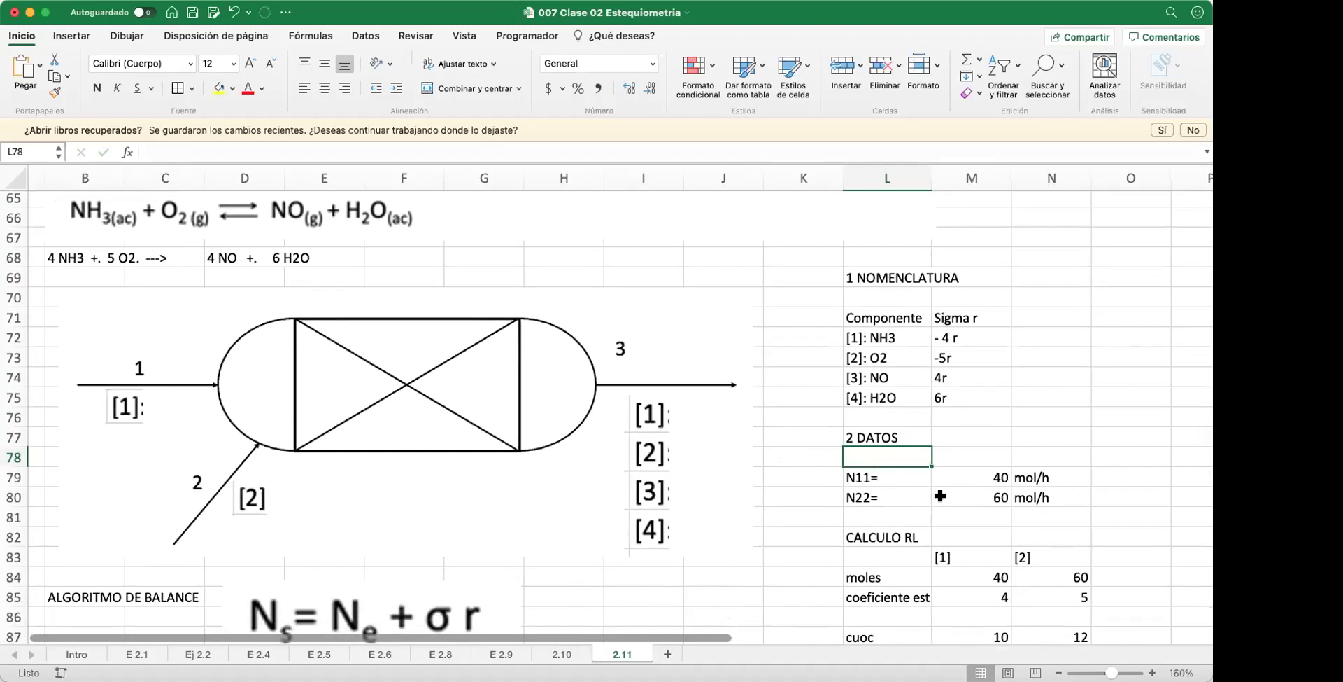
scroll(934, 483, "up", 10)
scroll(924, 462, "right", 3)
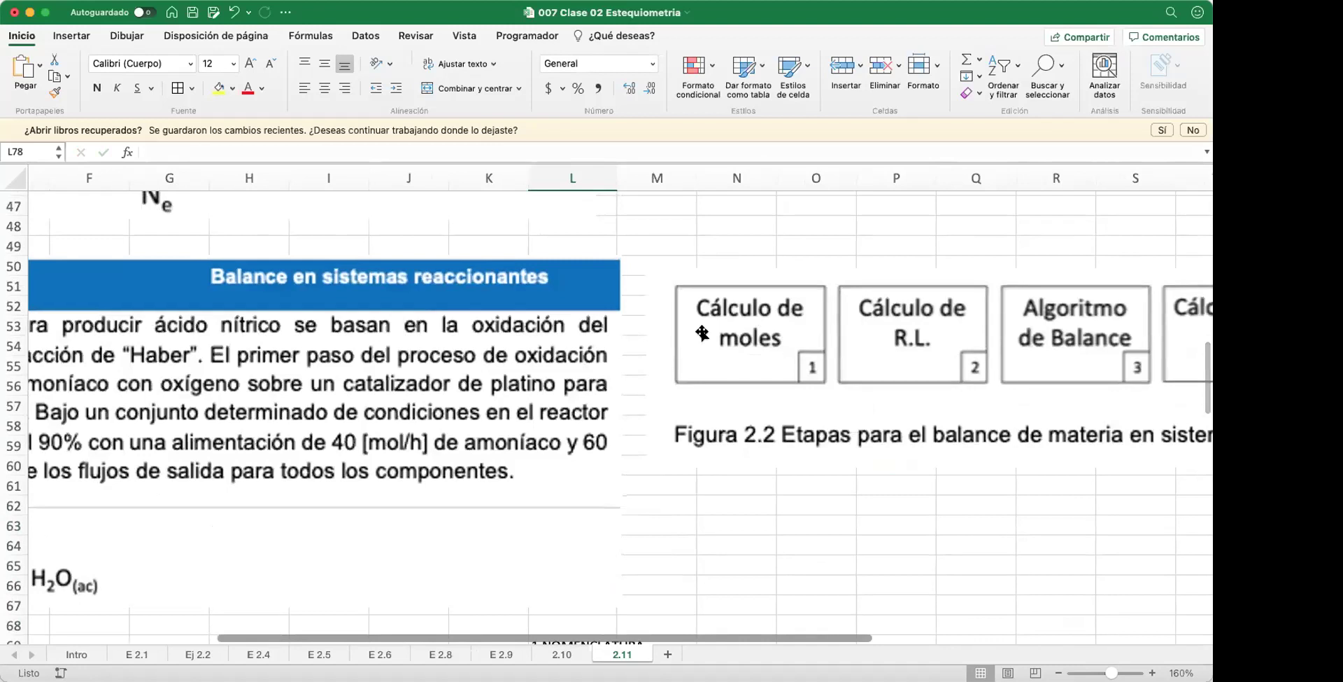
scroll(728, 322, "left", 5)
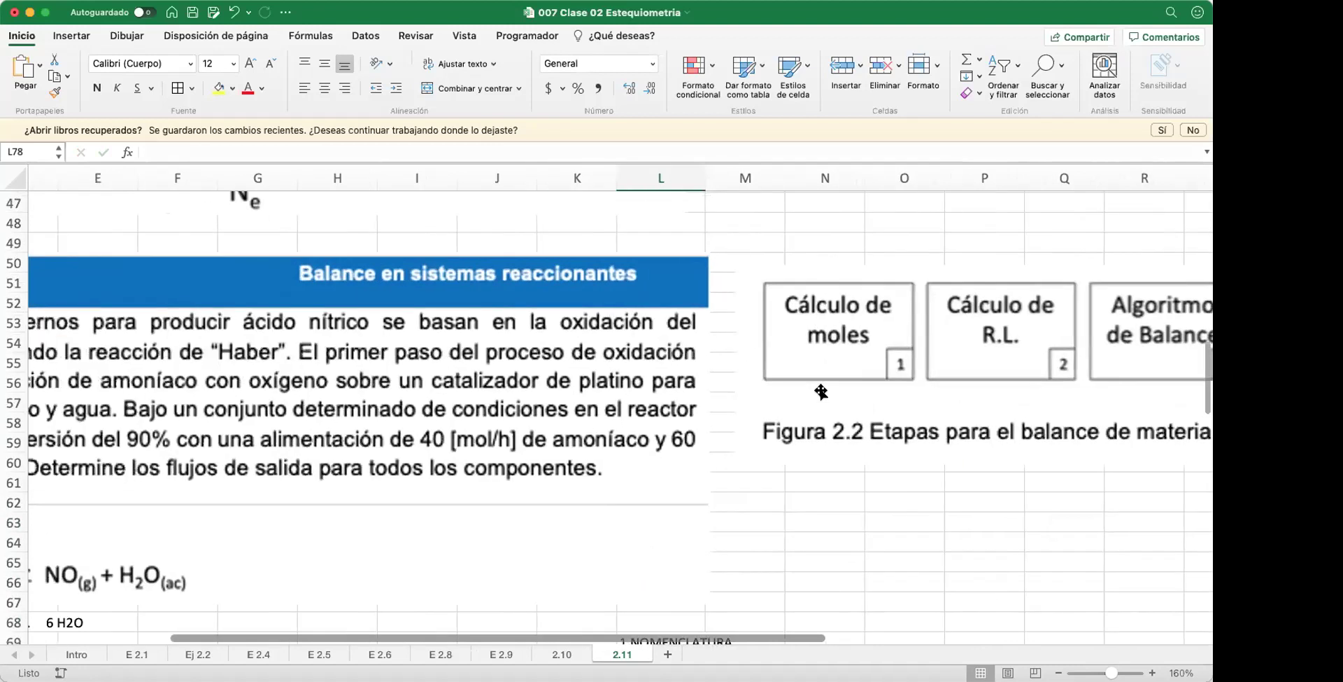
scroll(820, 391, "down", 3)
scroll(821, 392, "down", 6)
scroll(821, 391, "left", 1)
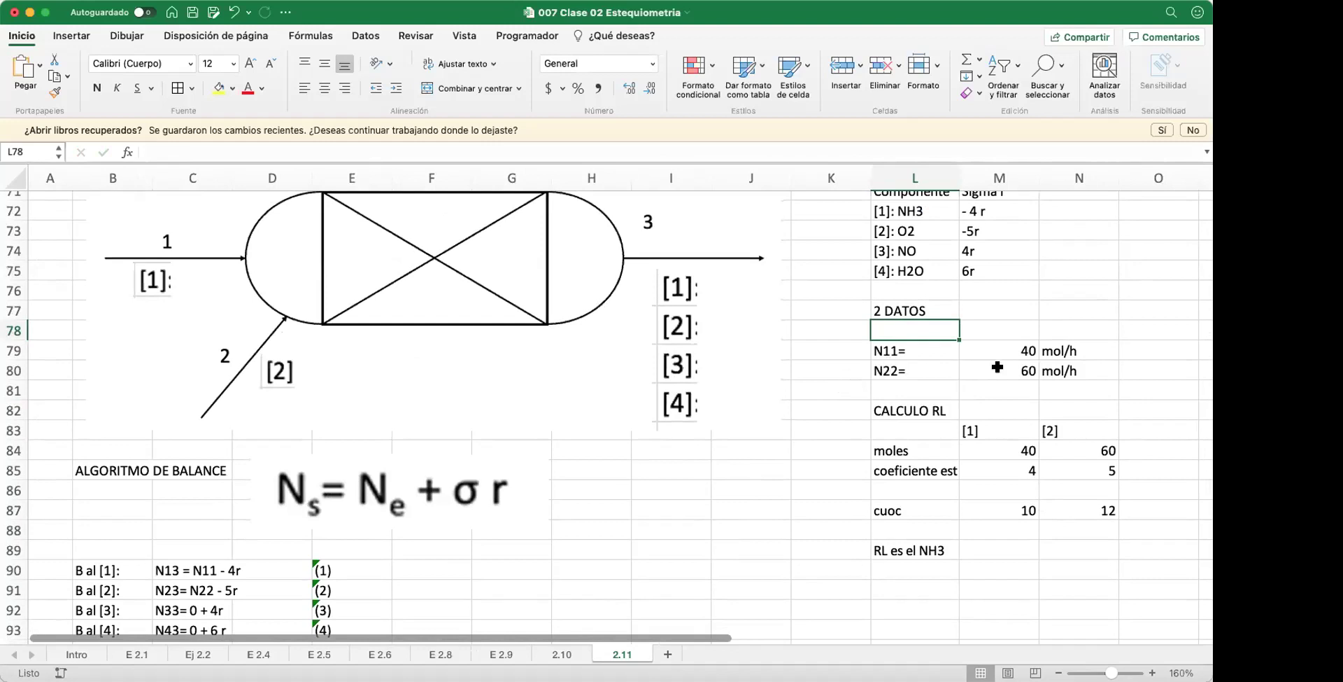
Step: Right-align the "N11=" and "N22=" labels in L79:L80 and left-align their values in M79:M80
left_click_drag(951, 350, 935, 366)
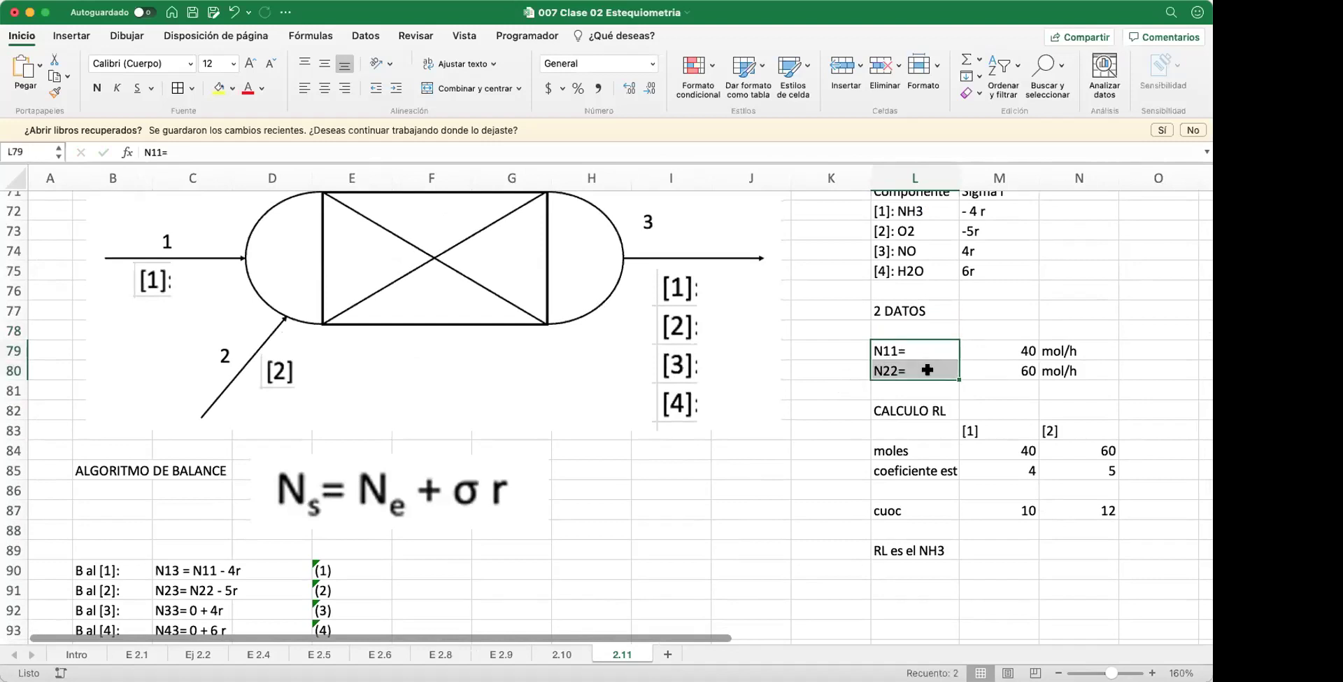
left_click(341, 88)
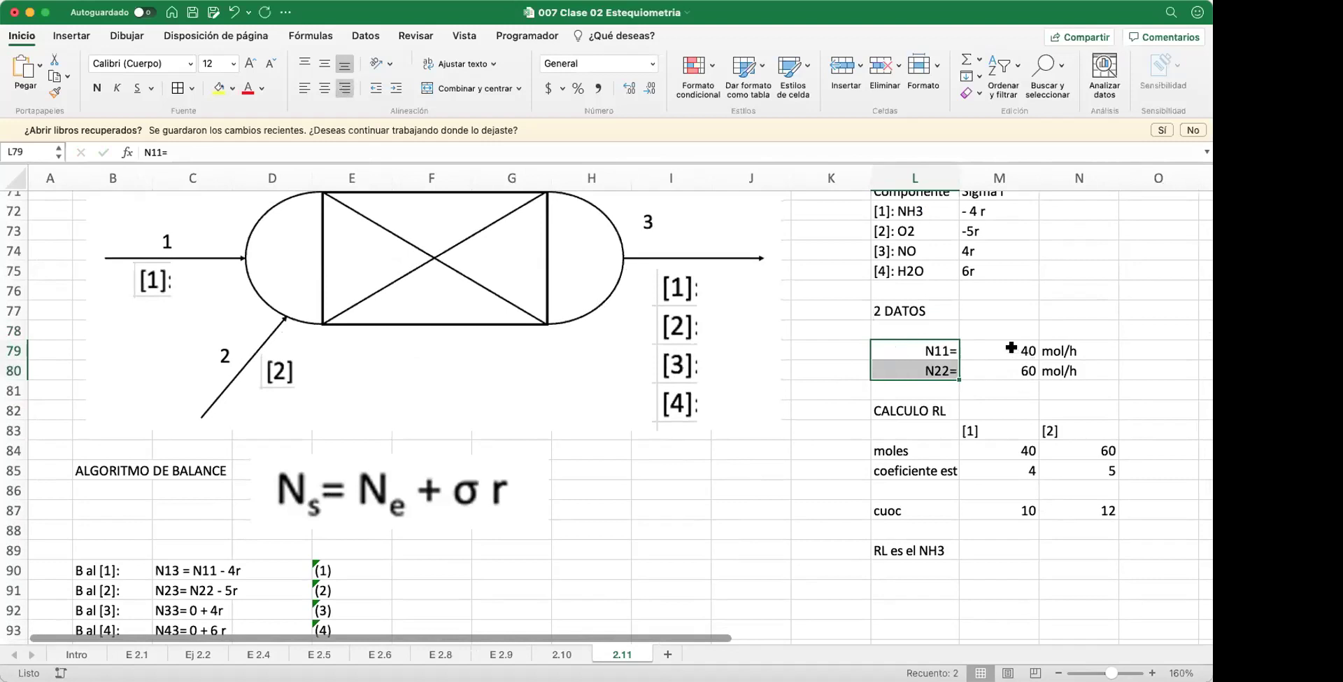
left_click_drag(1011, 348, 1016, 370)
left_click(307, 87)
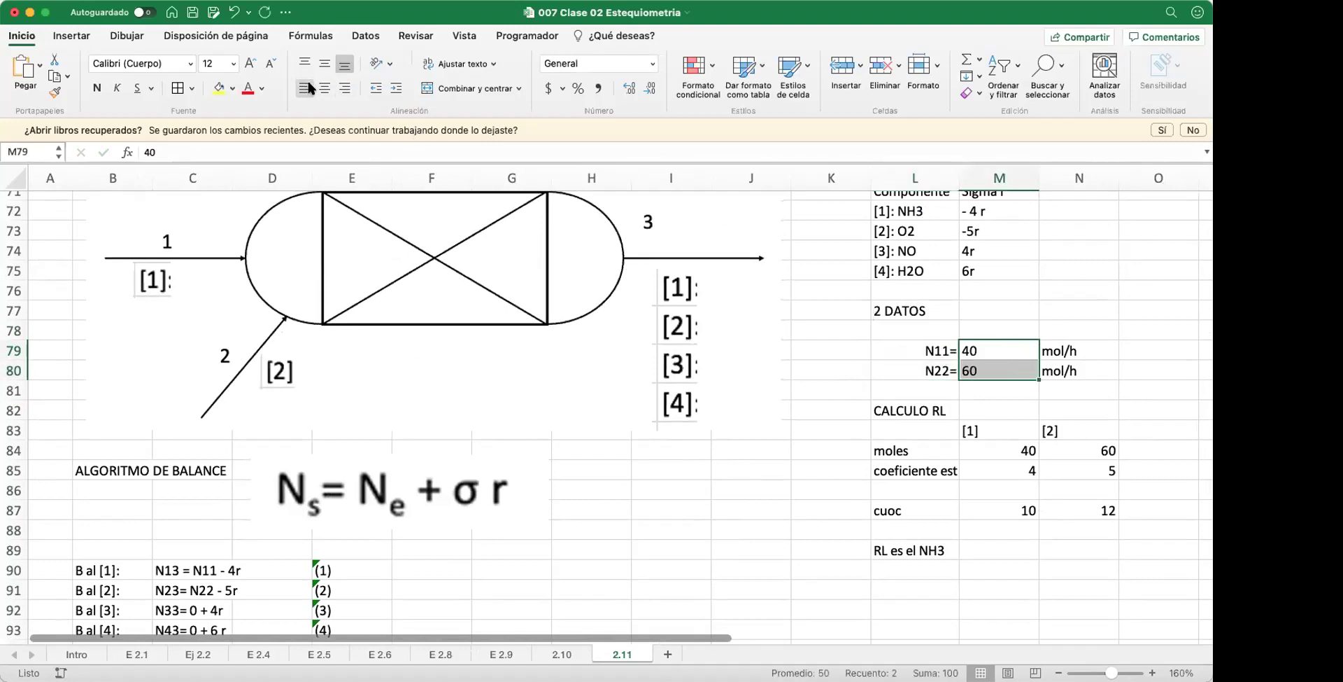
left_click(848, 348)
Step: Number the CALCULO RL heading in L82 as section 3, so it reads "3 CALCULO RL"
scroll(873, 396, "down", 1)
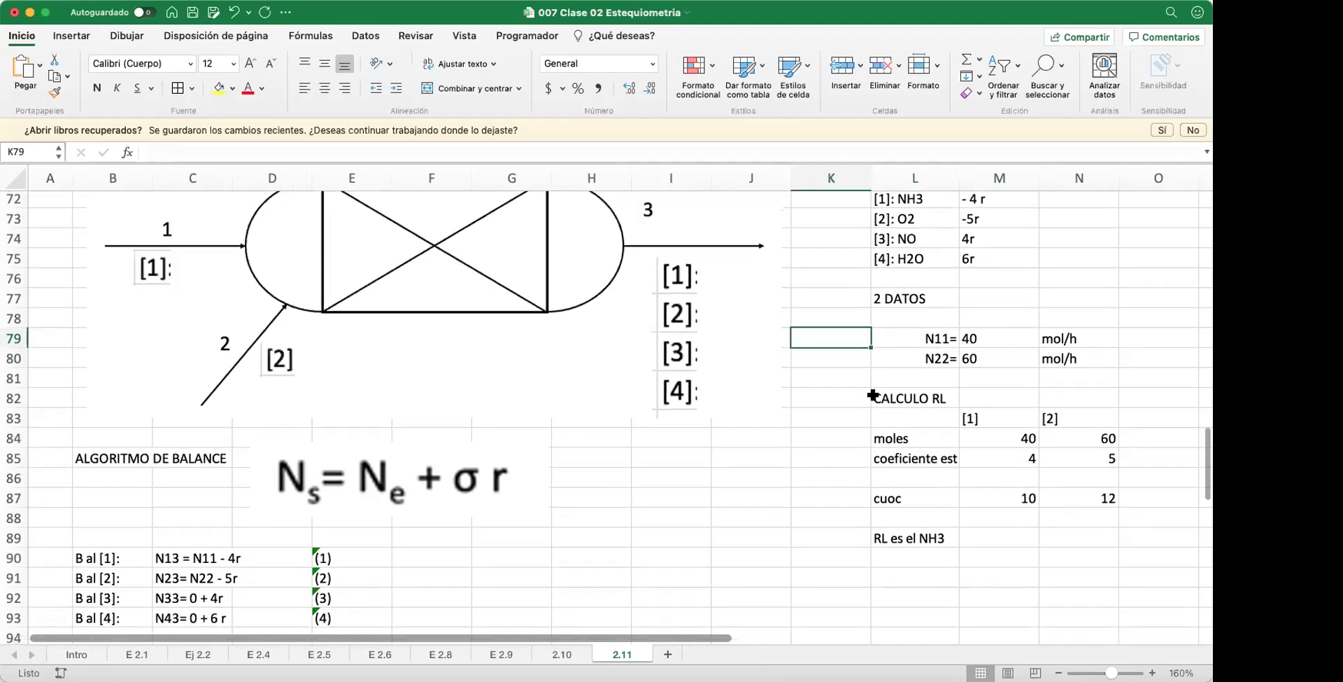
left_click(908, 397)
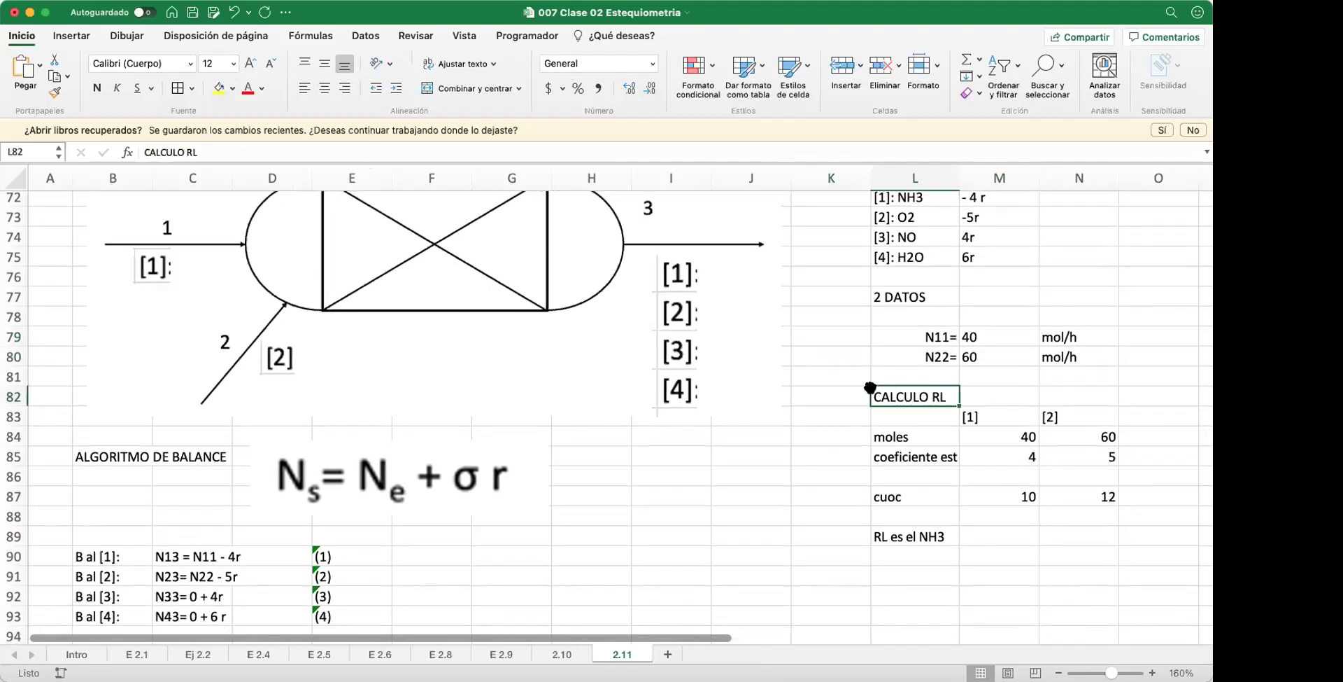
left_click(144, 151)
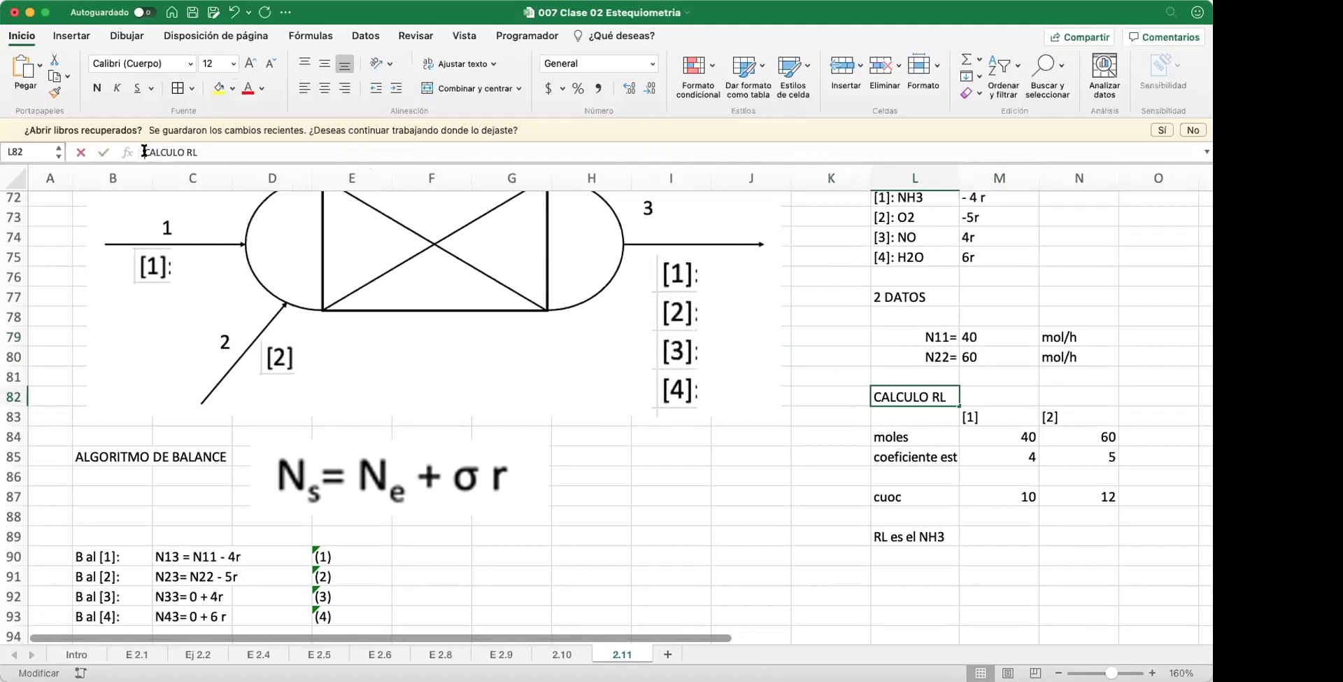
type("3")
key("Return")
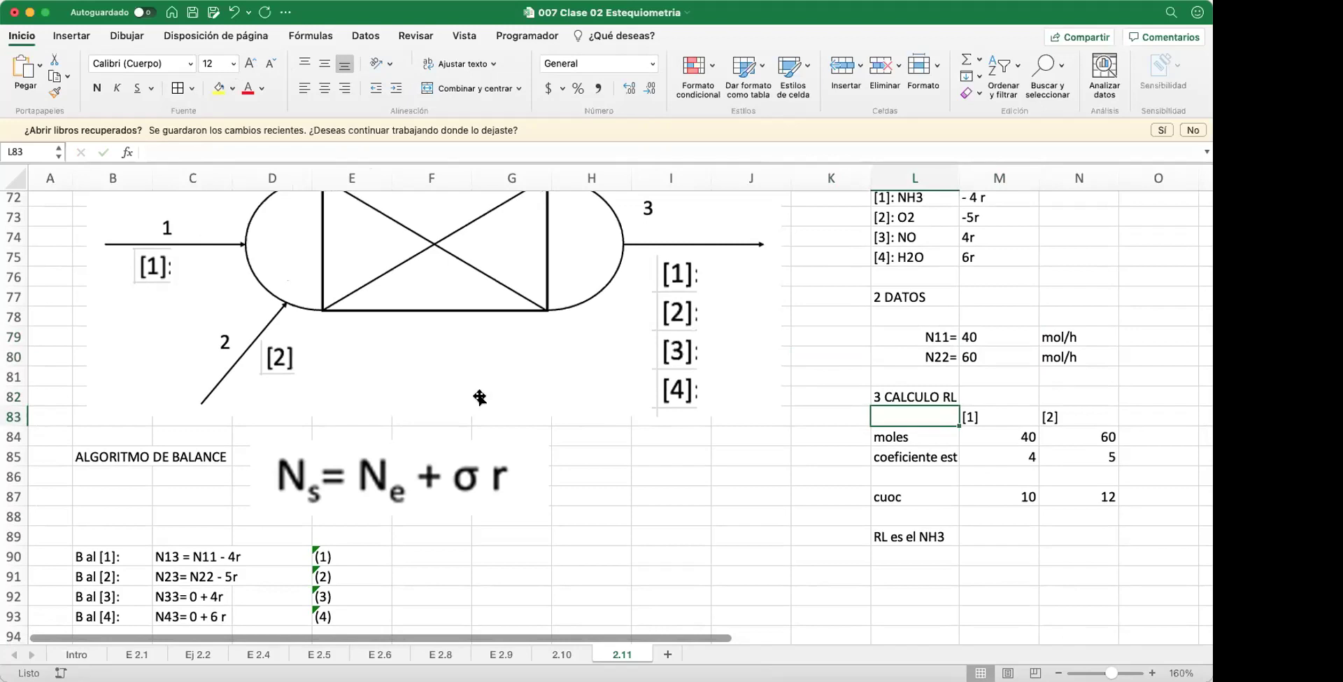
left_click(642, 457)
Step: Review the problem statement and reactor diagram together with the limiting reactant calculation in L82:N89
scroll(642, 456, "up", 5)
scroll(642, 456, "up", 10)
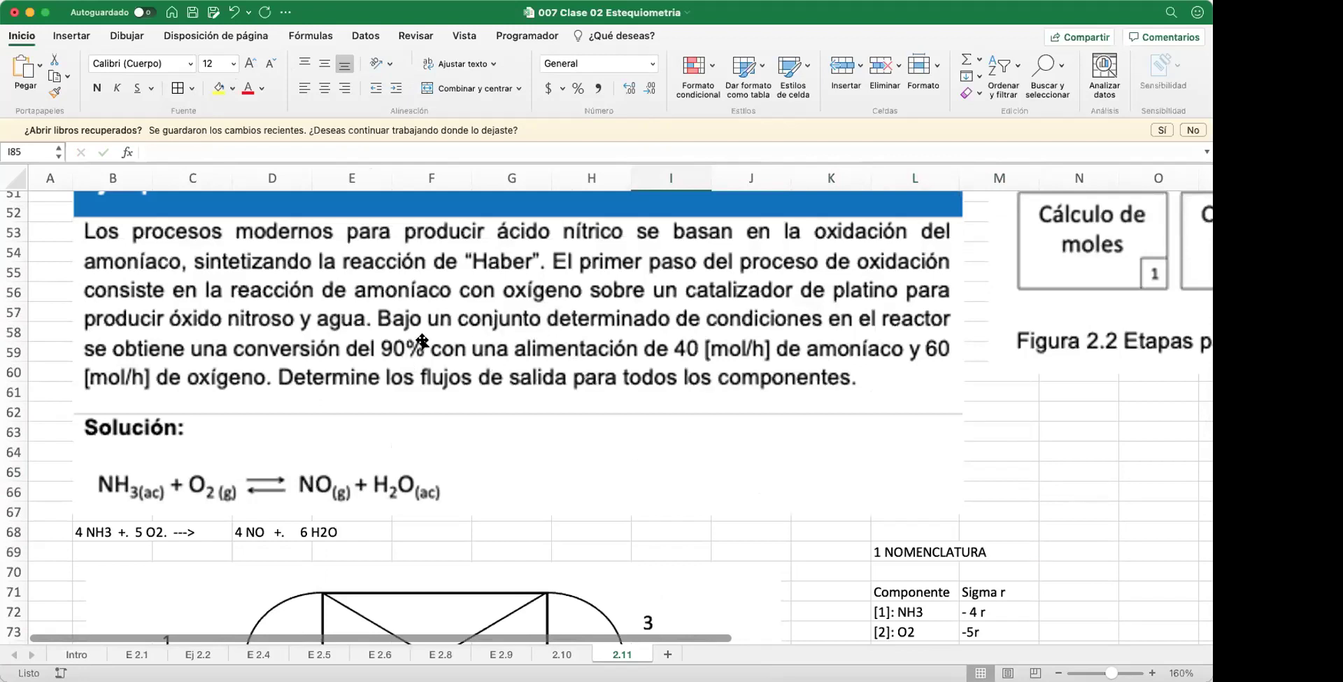
scroll(595, 386, "down", 1)
scroll(594, 385, "down", 12)
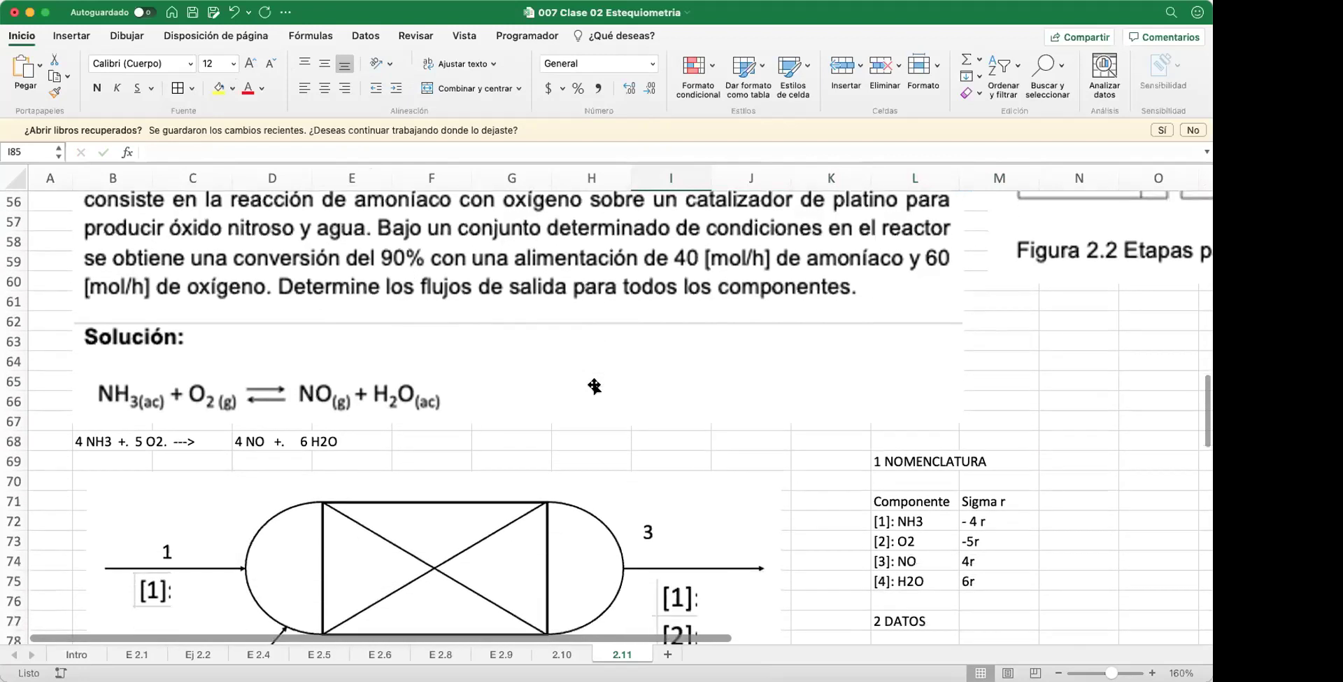
scroll(594, 386, "down", 5)
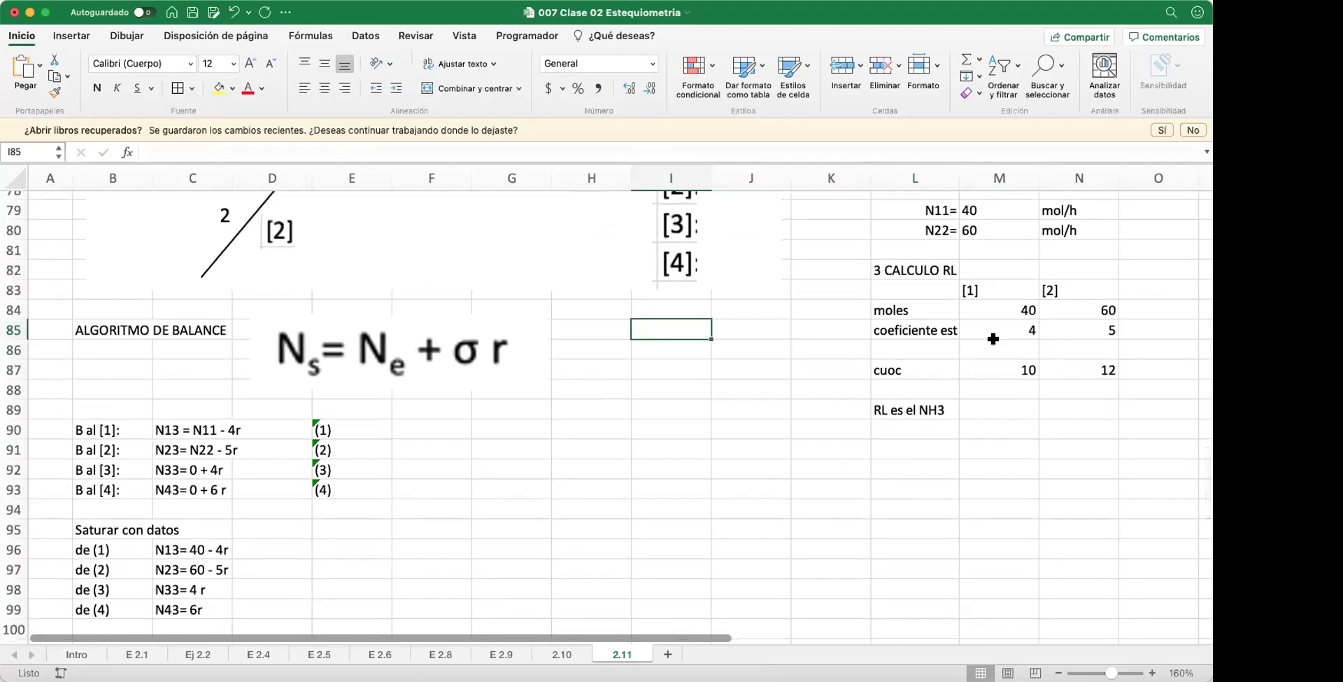
scroll(994, 338, "up", 1)
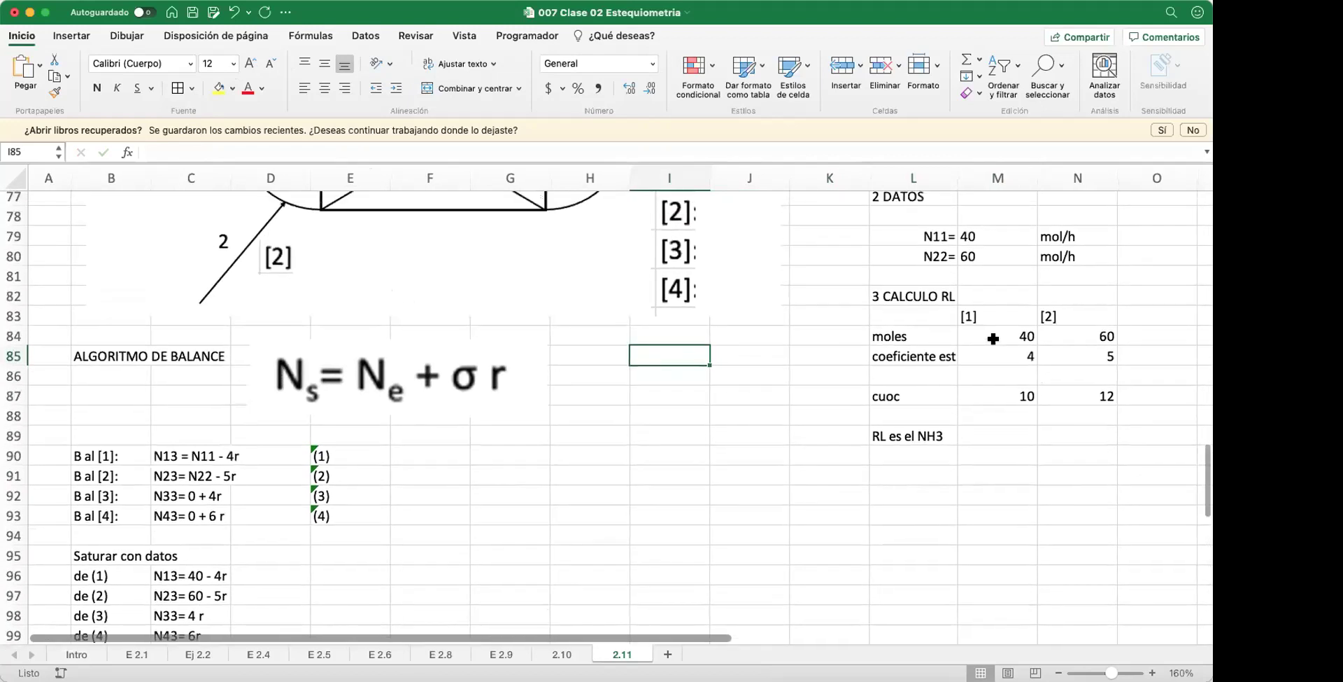
scroll(972, 355, "up", 4)
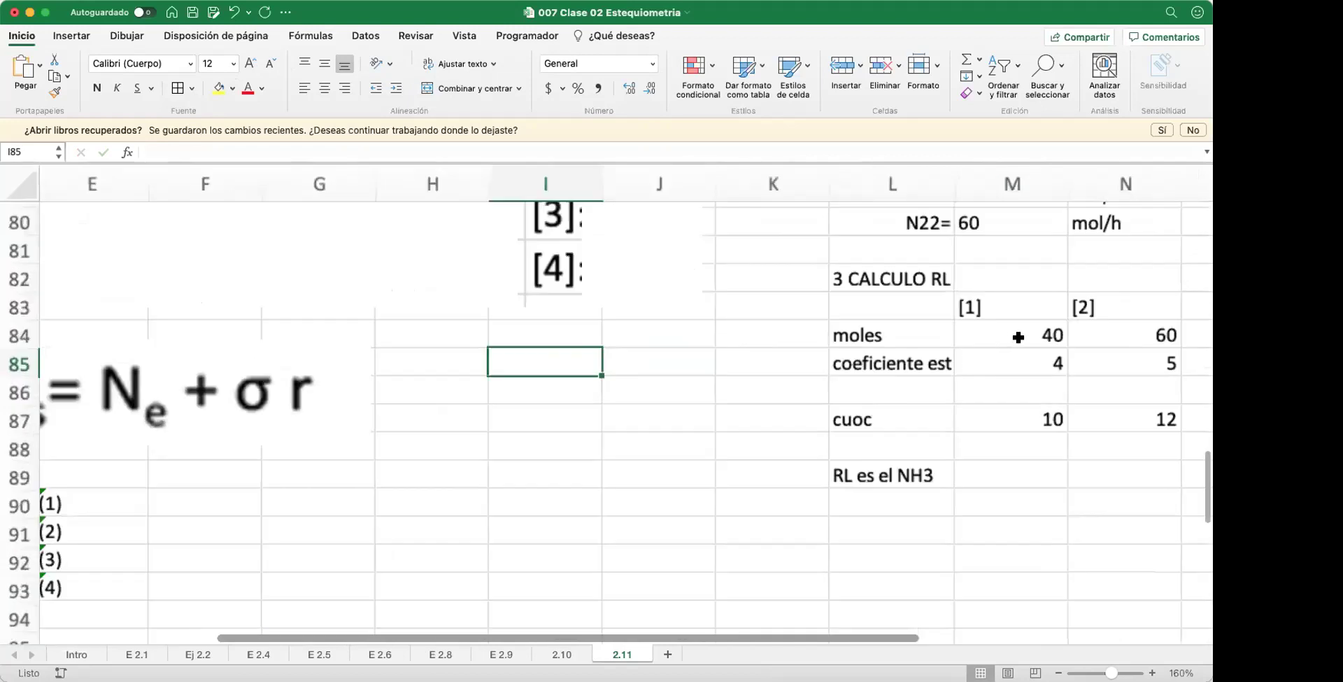
scroll(1010, 341, "right", 1)
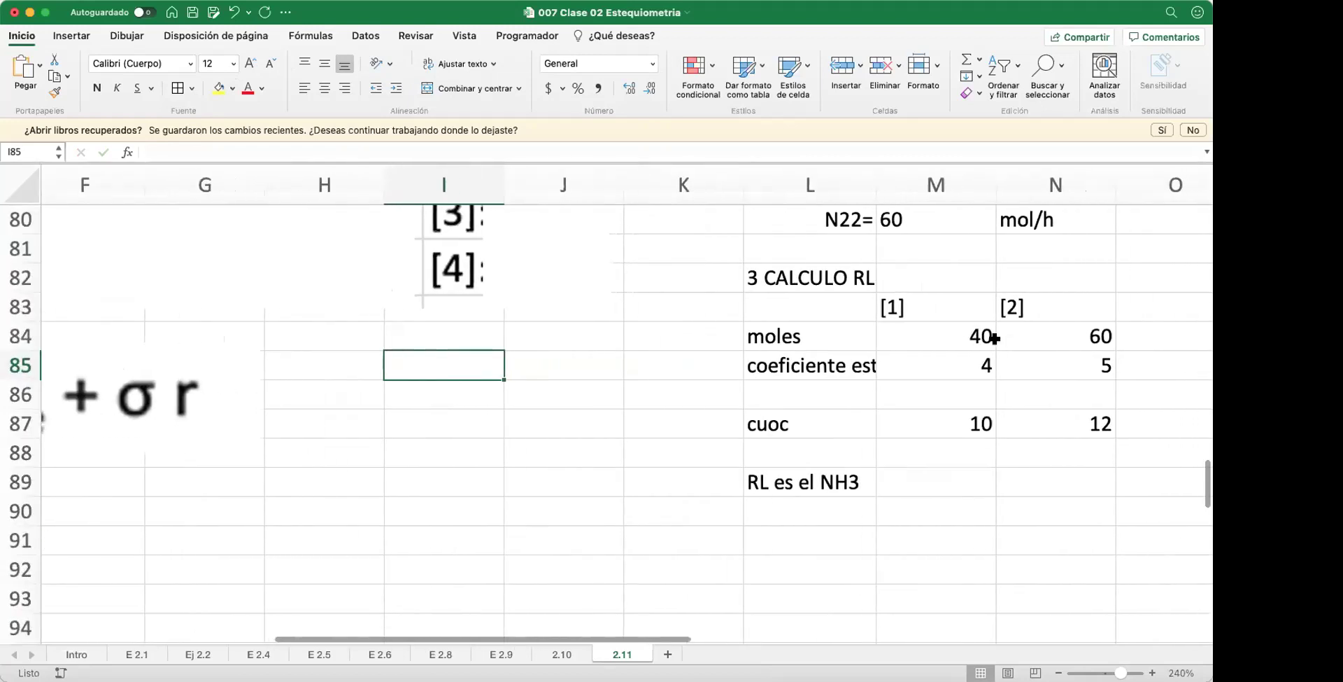
scroll(1051, 372, "up", 4)
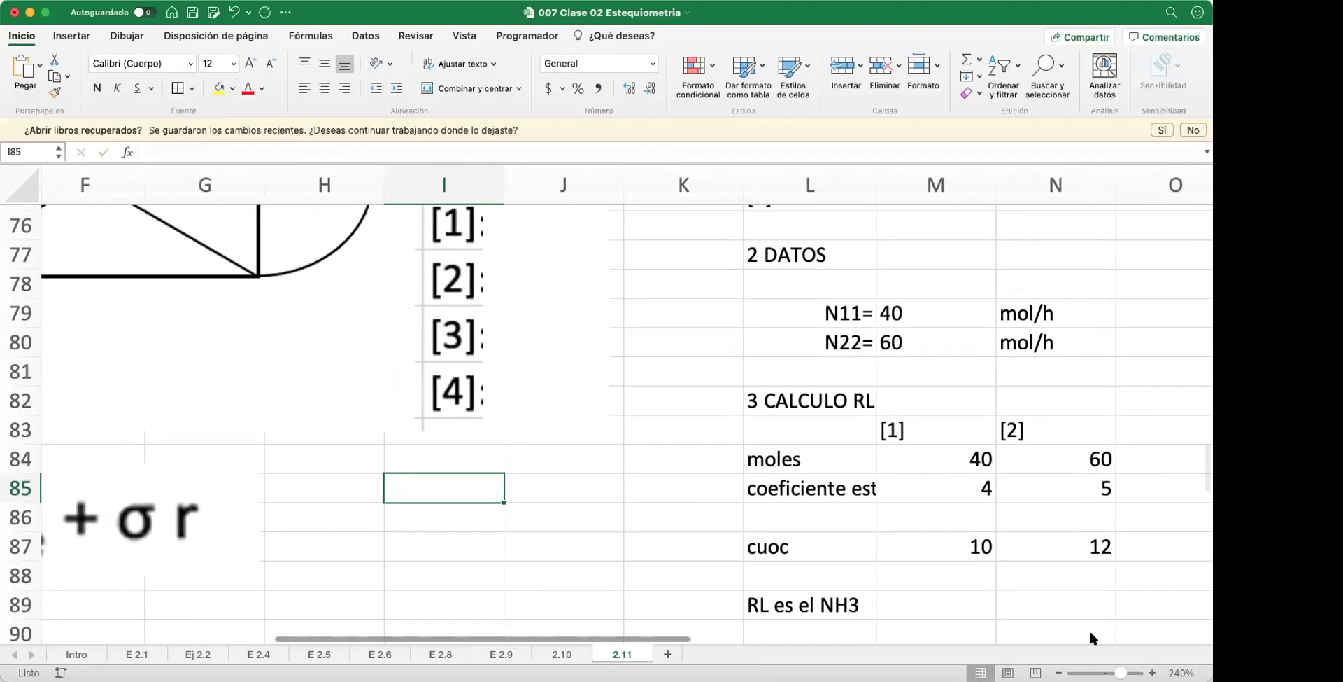
scroll(741, 493, "down", 3)
scroll(740, 492, "up", 4)
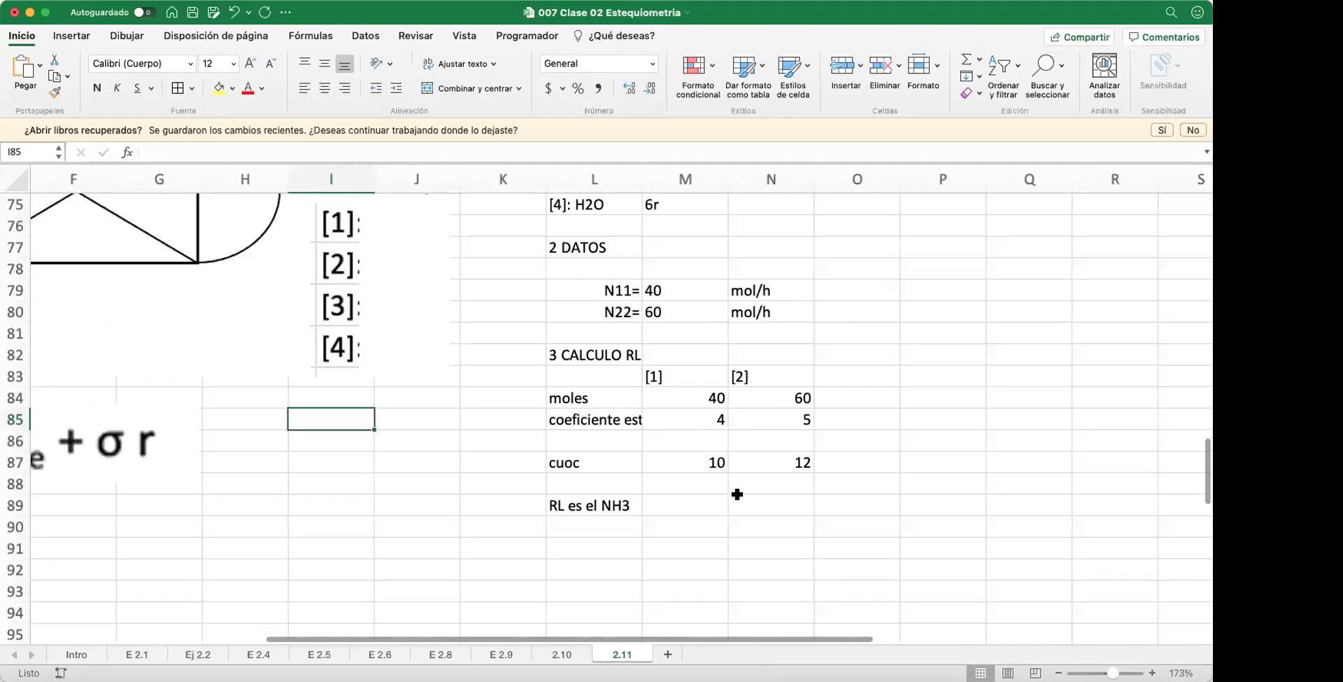
scroll(740, 492, "left", 4)
scroll(740, 493, "up", 5)
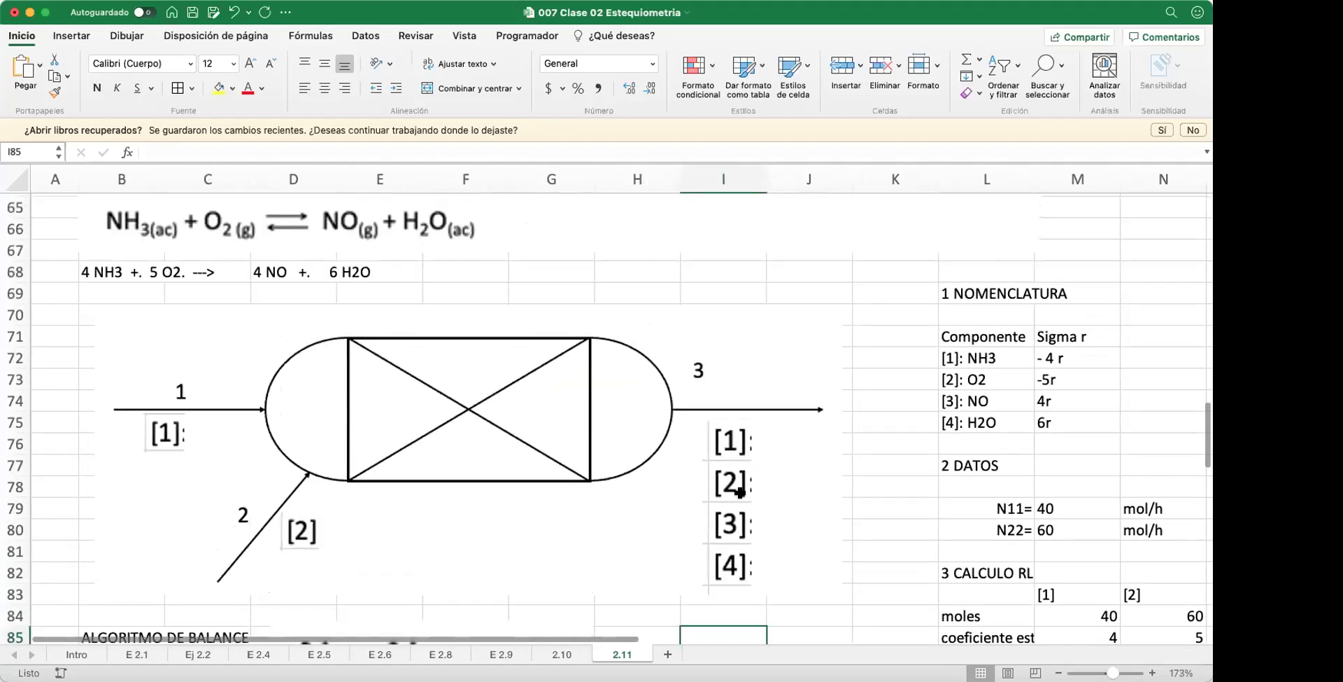
scroll(654, 417, "down", 3)
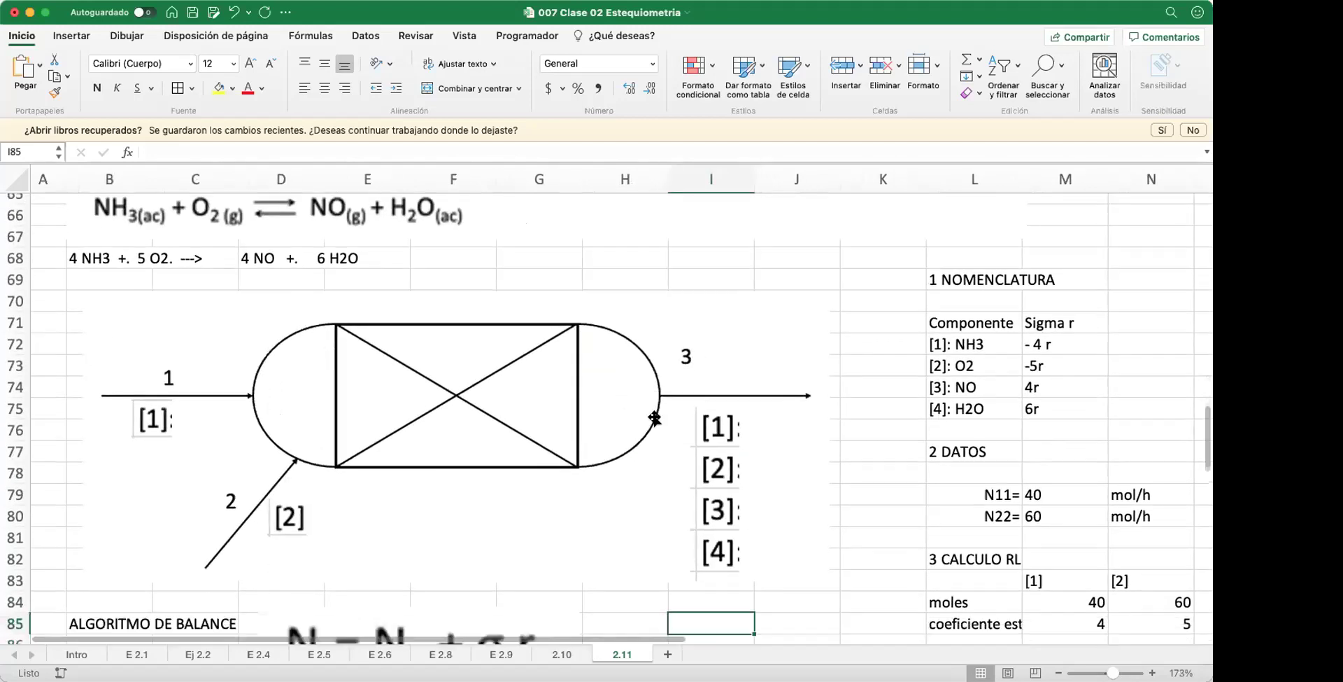
scroll(654, 417, "right", 2)
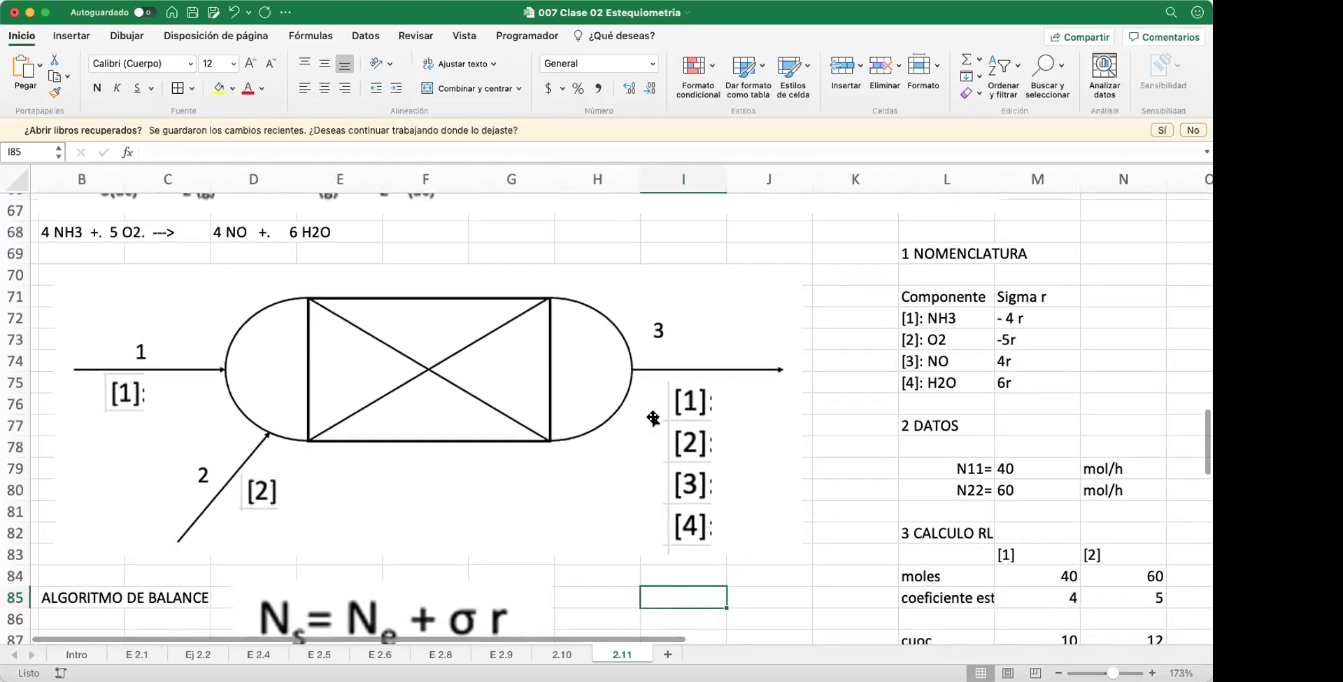
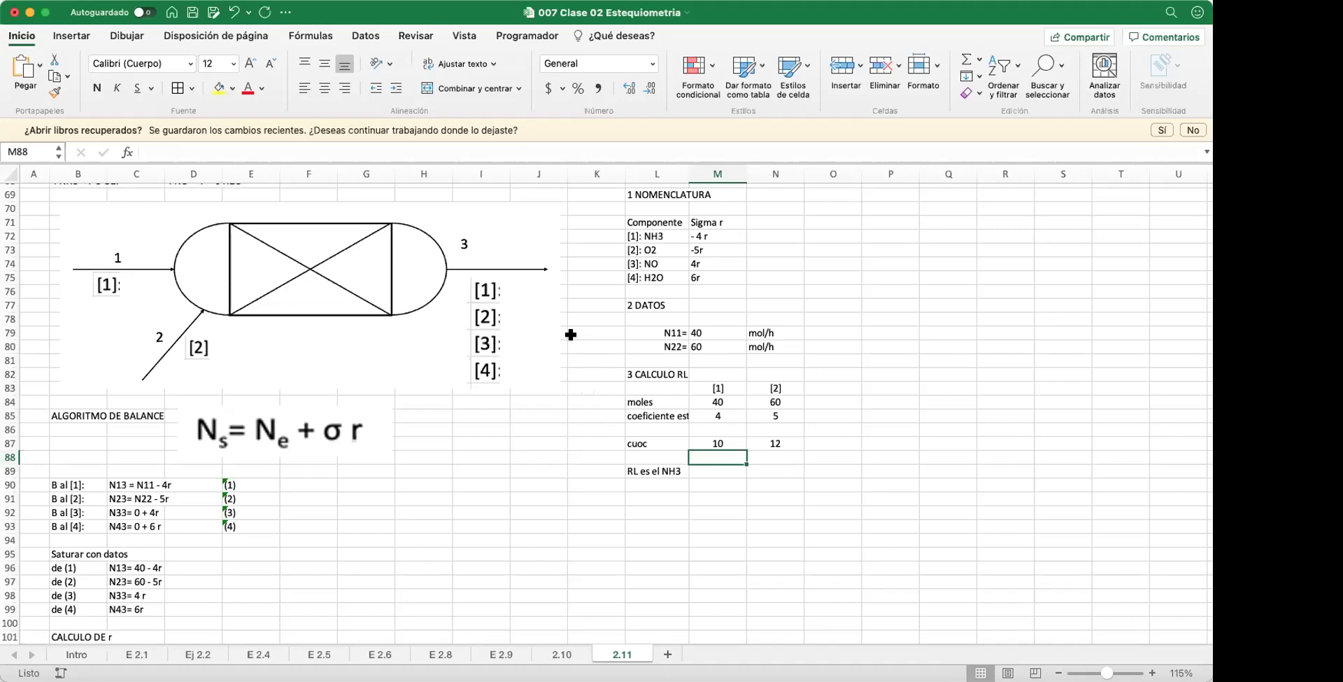
Step: Number the ALGORITMO DE BALANCE heading in B85 as section 4, so it reads "4 ALGORITMO DE BALANCE"
scroll(573, 336, "down", 4)
scroll(574, 353, "up", 4)
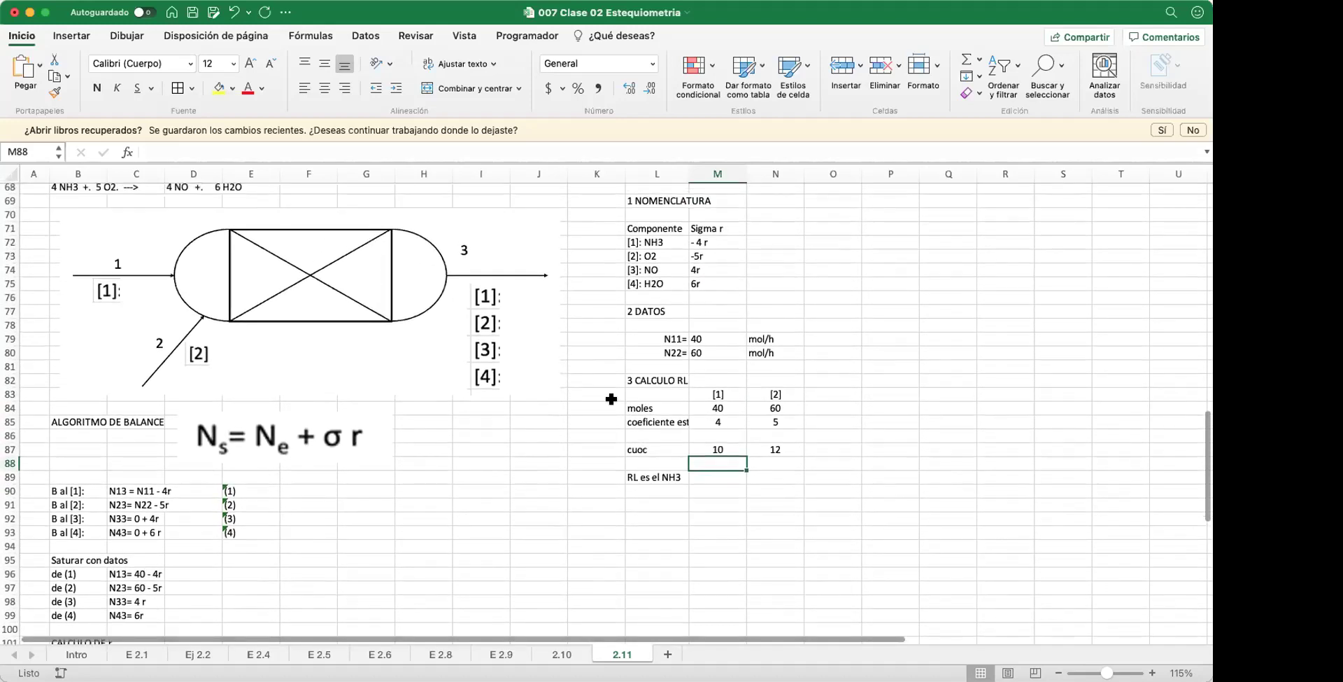
scroll(555, 414, "up", 2)
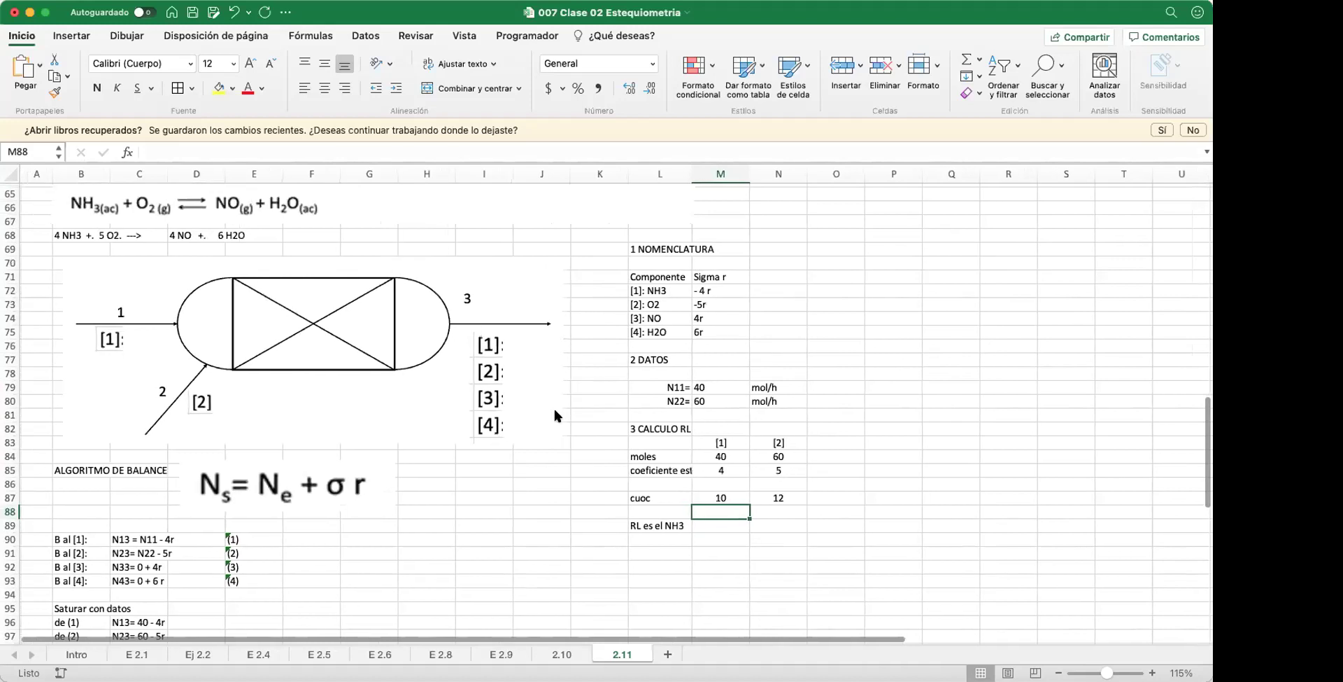
scroll(559, 424, "down", 1)
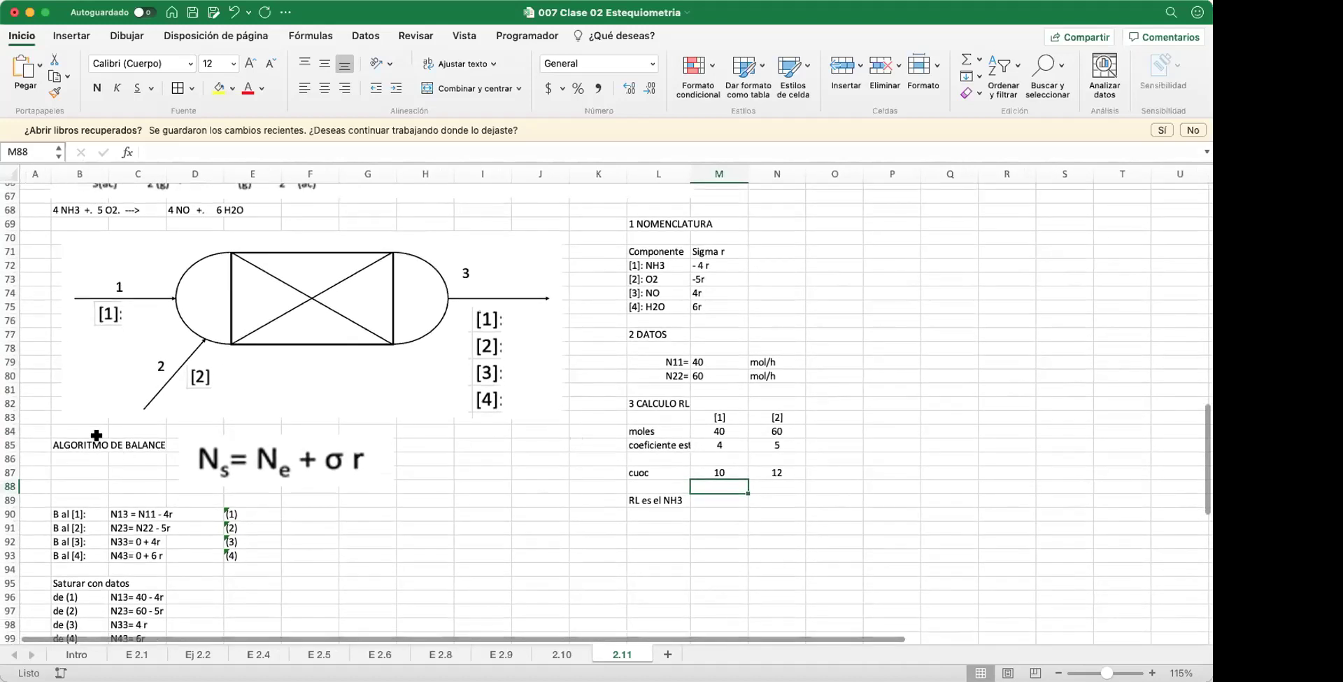
left_click(73, 444)
left_click(140, 151)
type("4")
key("Return")
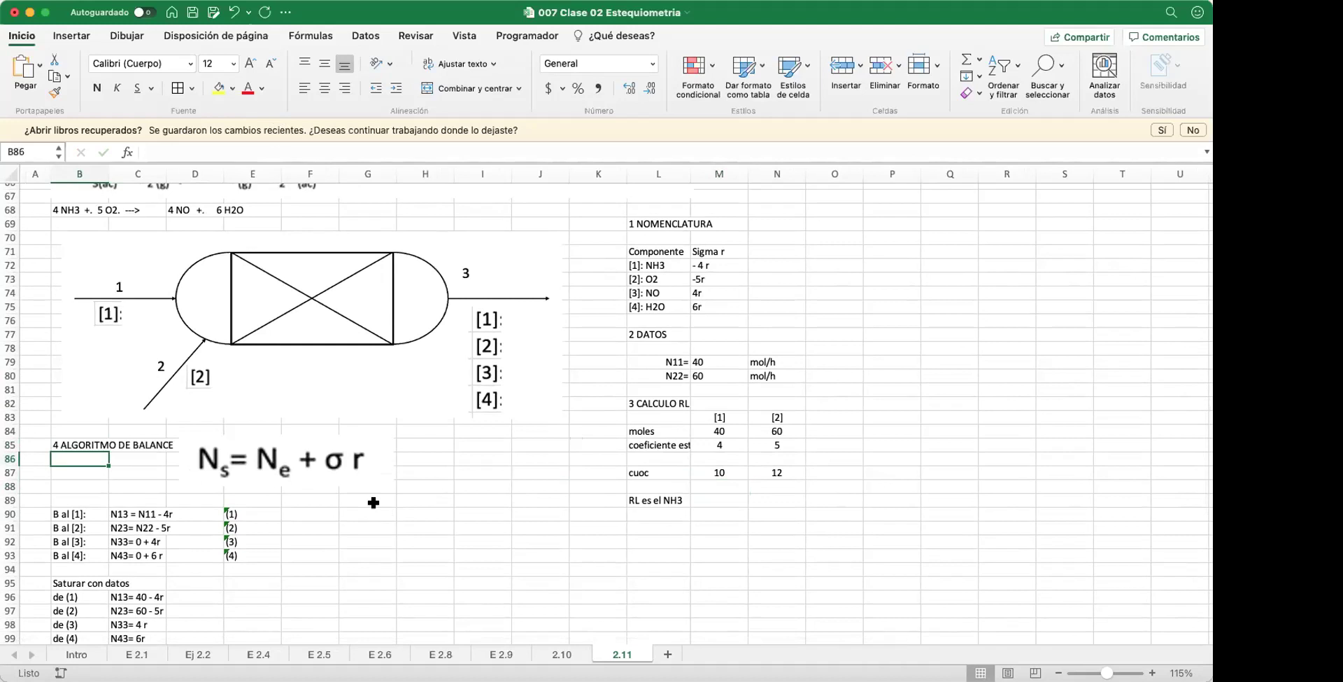
Step: Review the component balances and CALCULO DE r section against the Figure 2.2 stages, balanced reaction, nomenclature and limiting reactant calculation
scroll(300, 510, "down", 1)
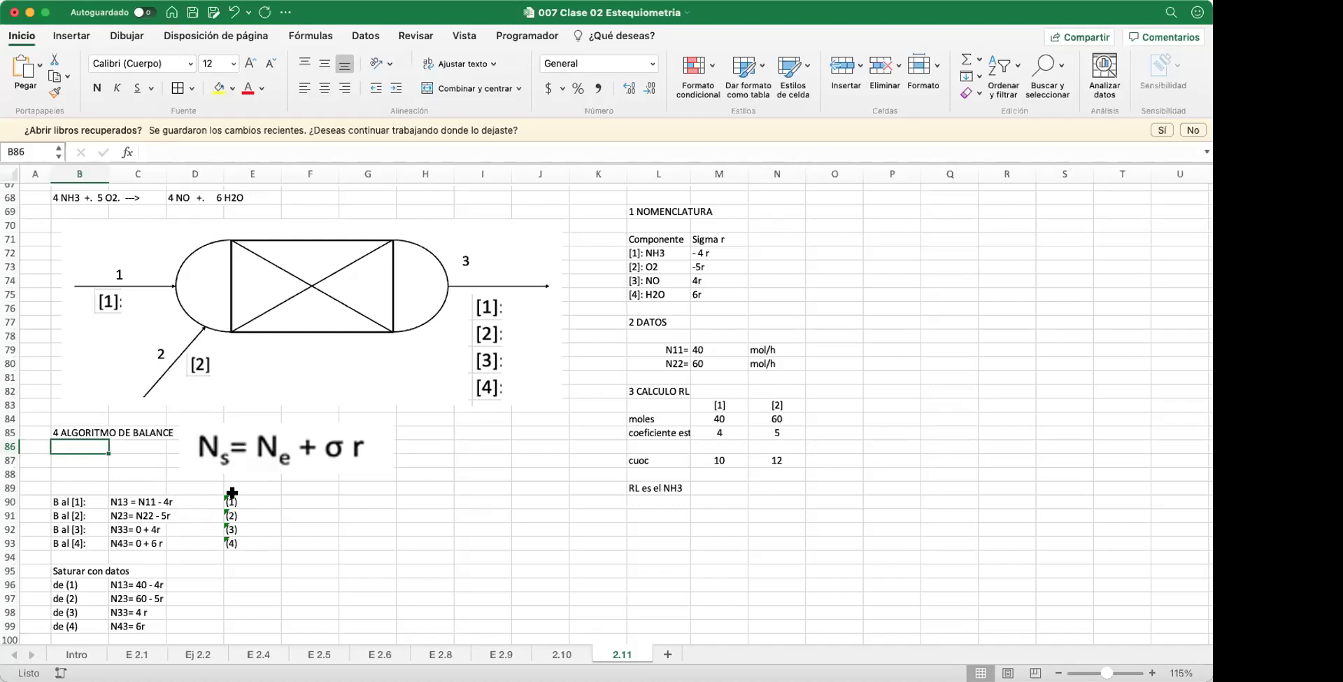
scroll(232, 516, "down", 3)
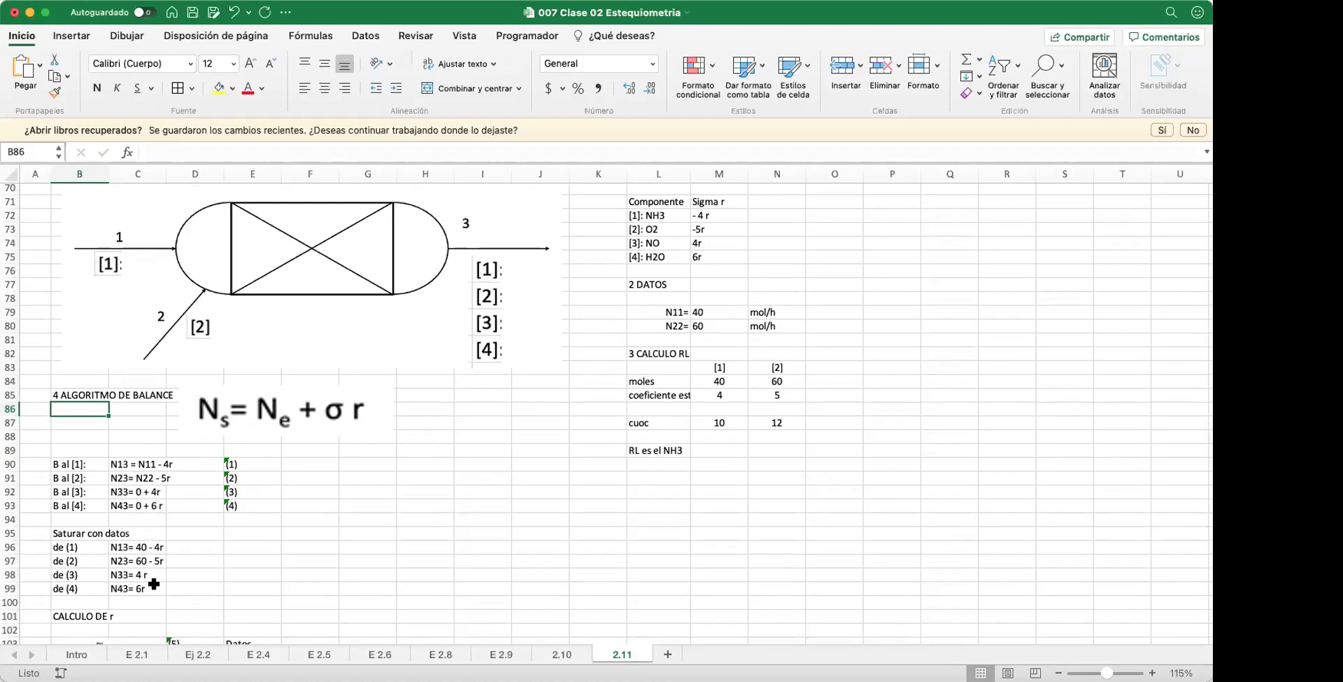
scroll(208, 588, "down", 5)
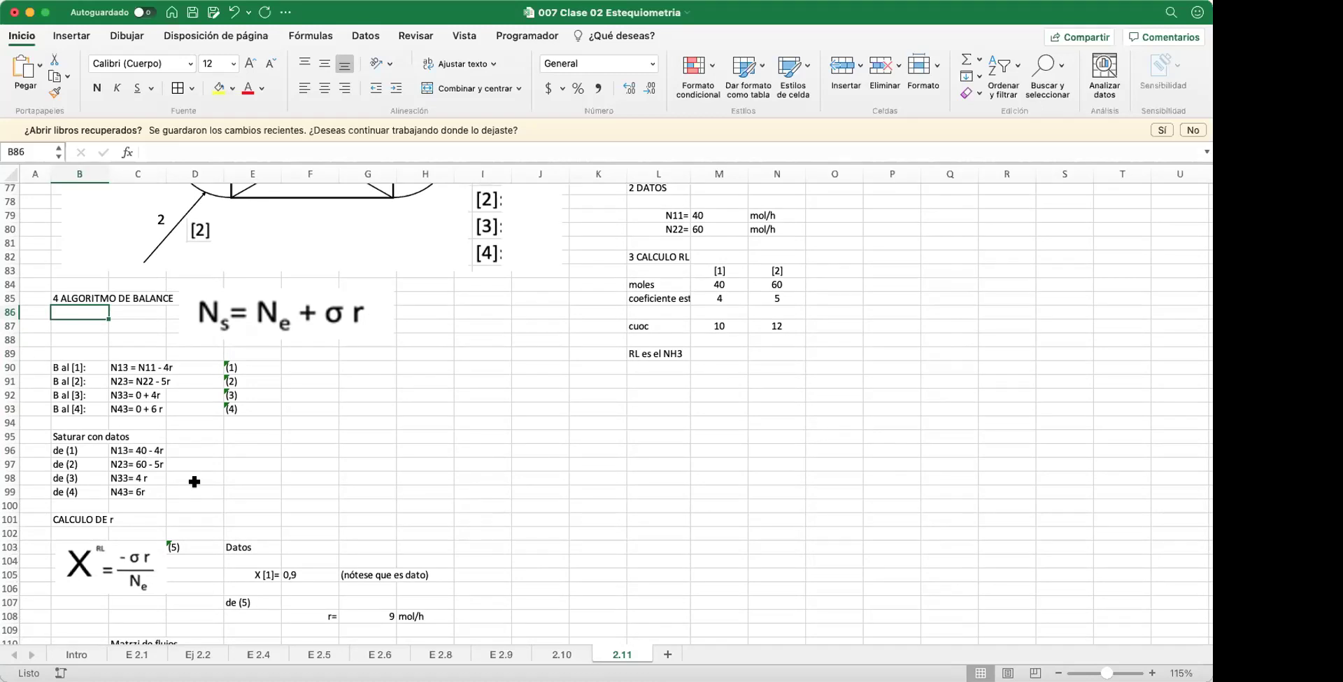
scroll(195, 481, "down", 5)
scroll(191, 483, "up", 20)
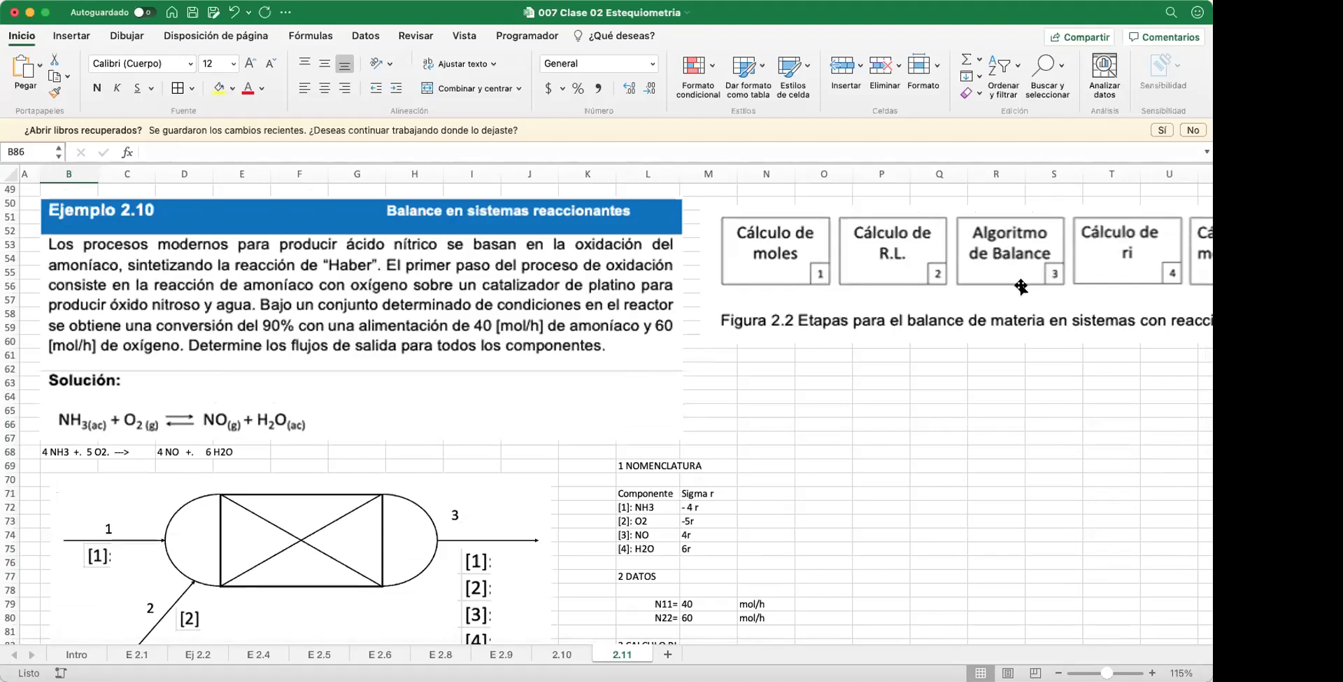
scroll(849, 400, "down", 10)
scroll(538, 456, "down", 3)
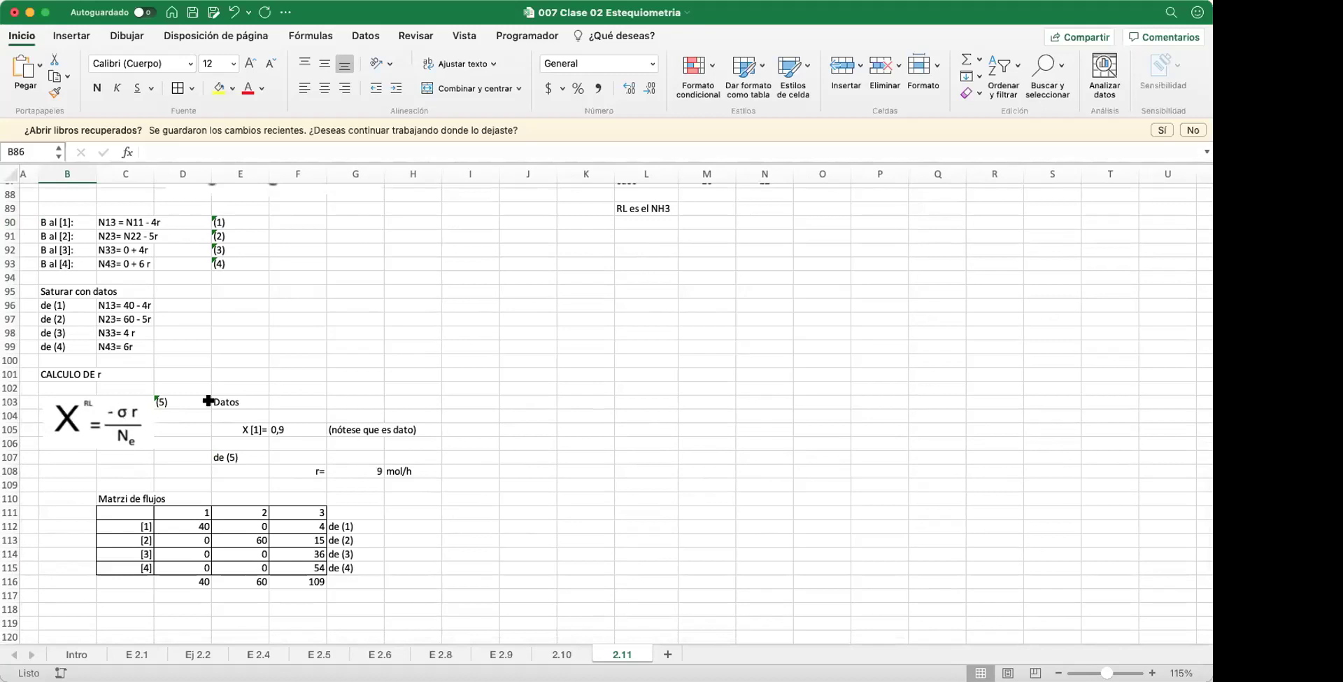
scroll(577, 268, "up", 1)
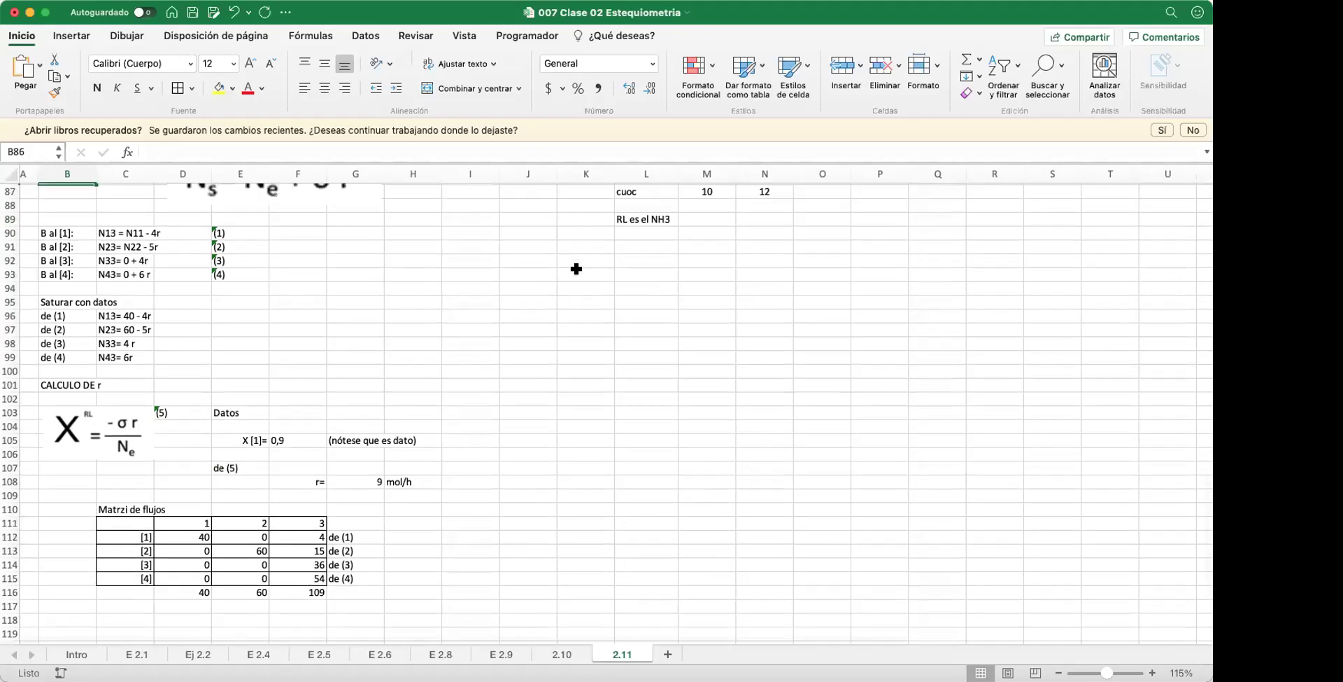
scroll(576, 269, "up", 10)
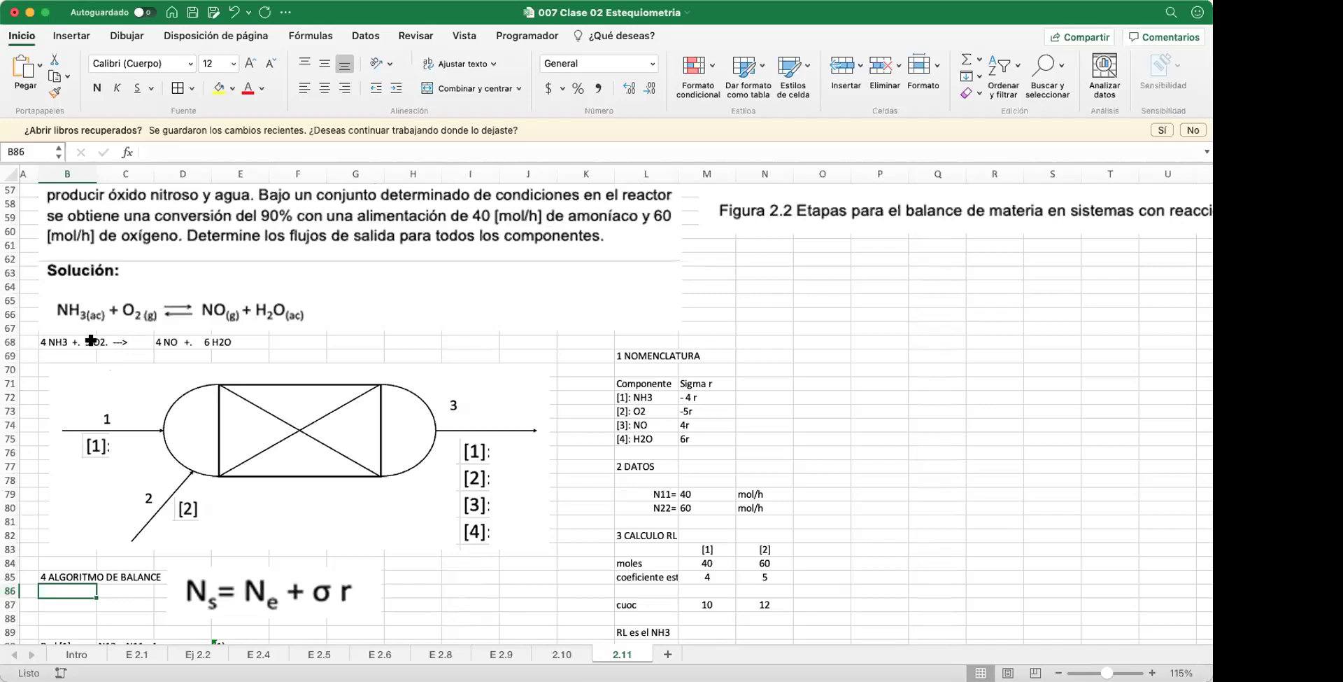
scroll(605, 419, "down", 10)
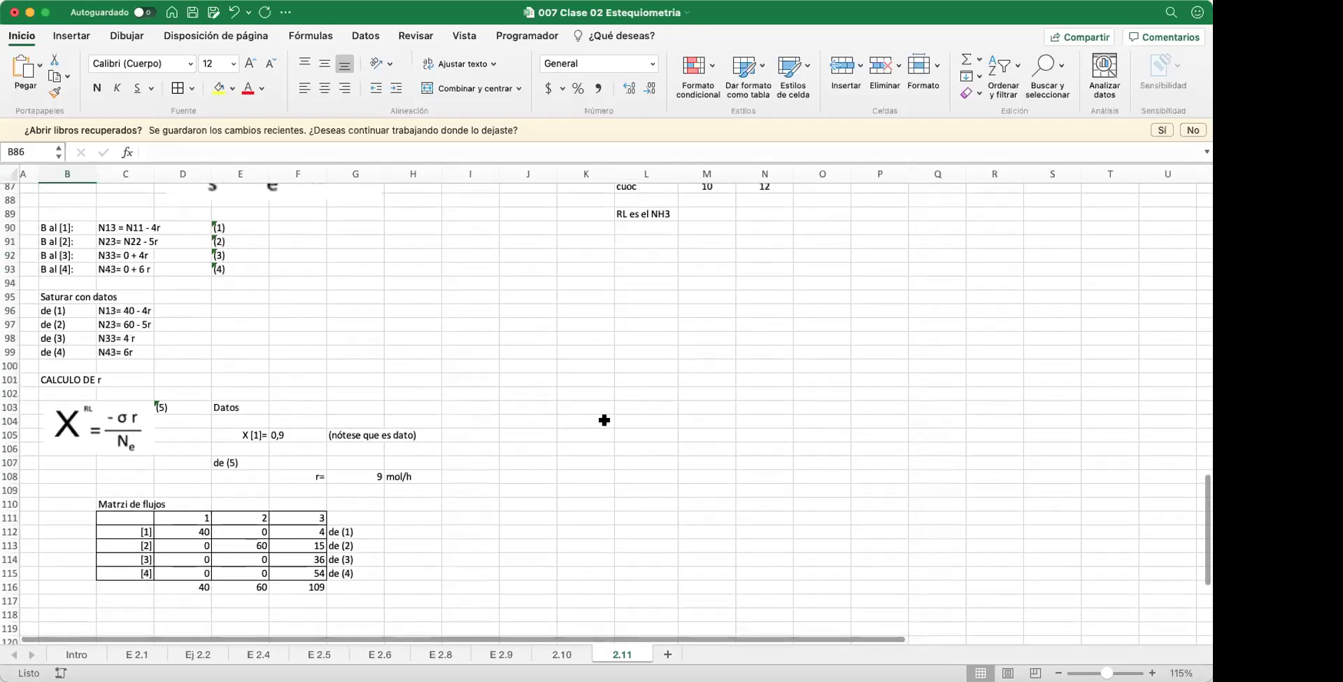
scroll(604, 420, "up", 8)
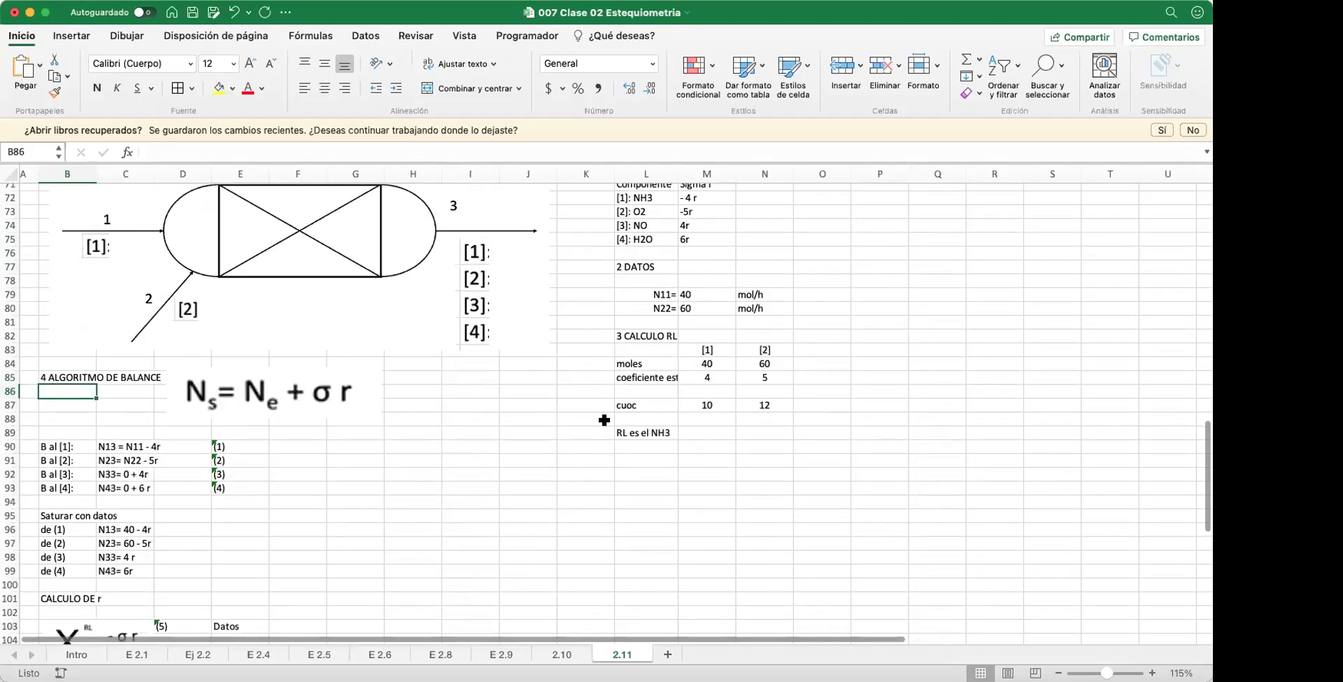
scroll(699, 323, "up", 1)
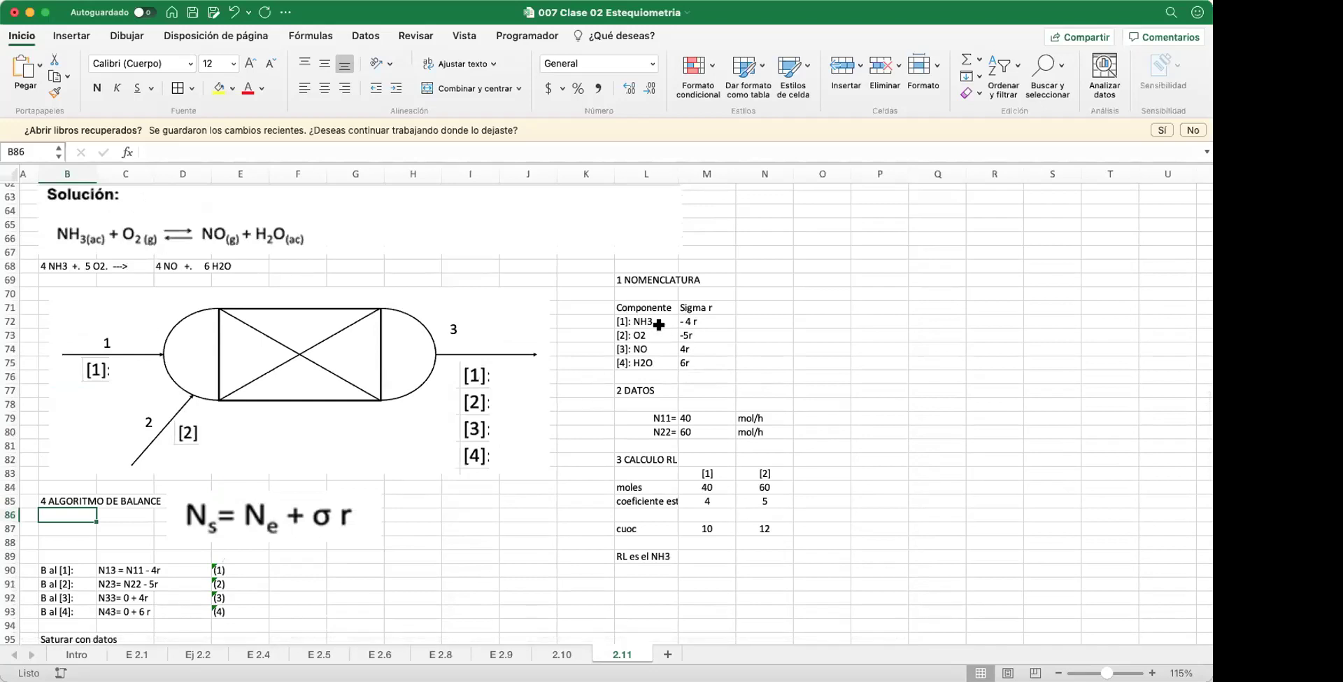
Step: Examine the conversion equation, the formula for r in G108 and the flow matrix below it
scroll(496, 441, "down", 9)
scroll(496, 441, "down", 2)
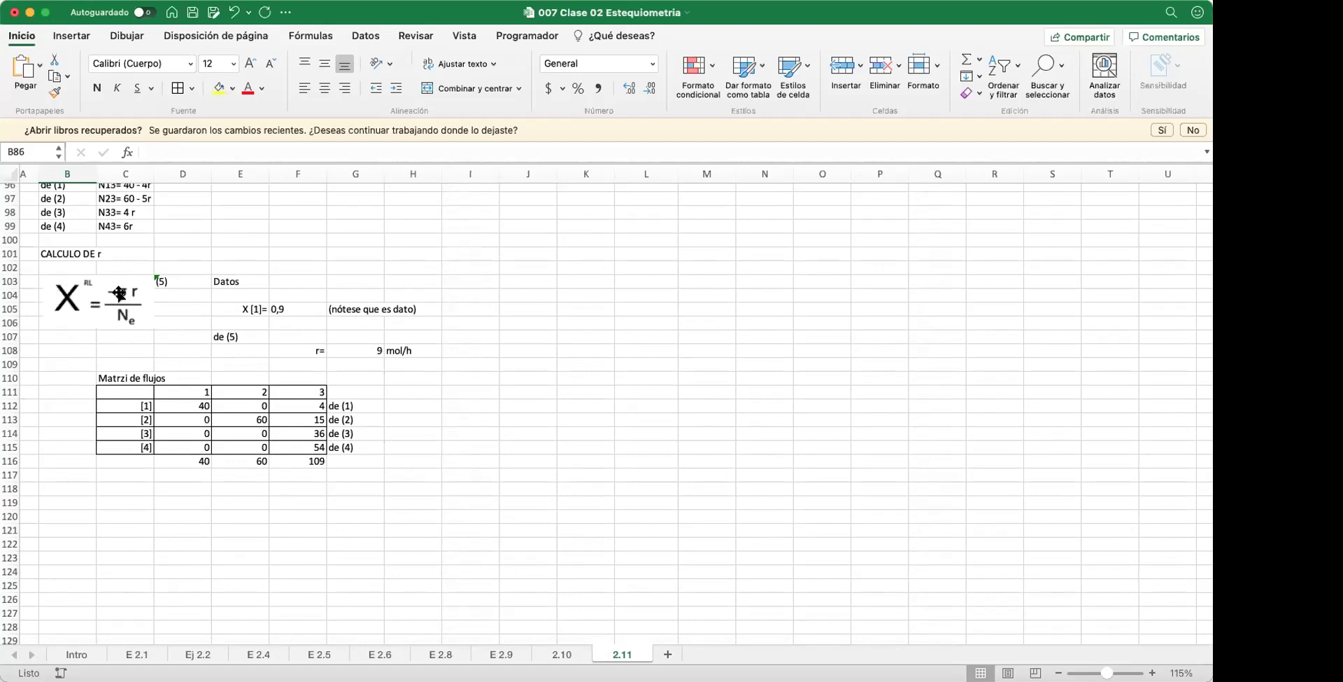
left_click(373, 347)
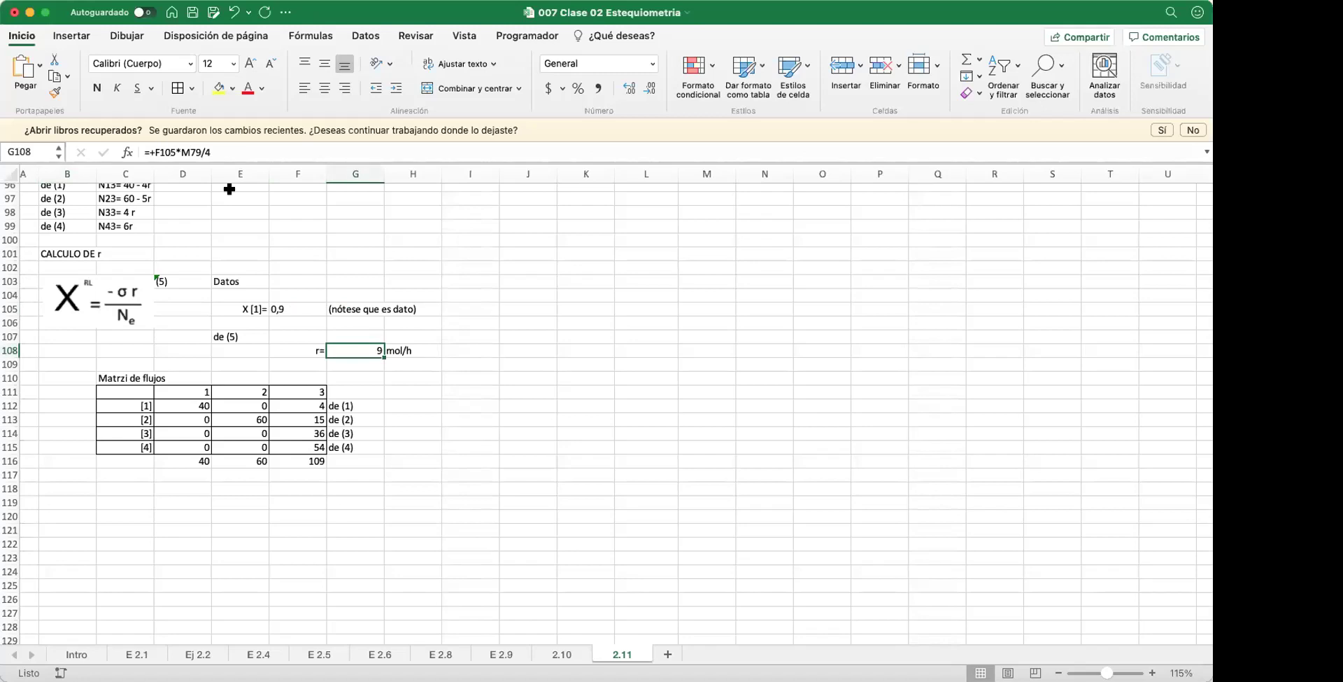
left_click(407, 386)
scroll(407, 386, "down", 1)
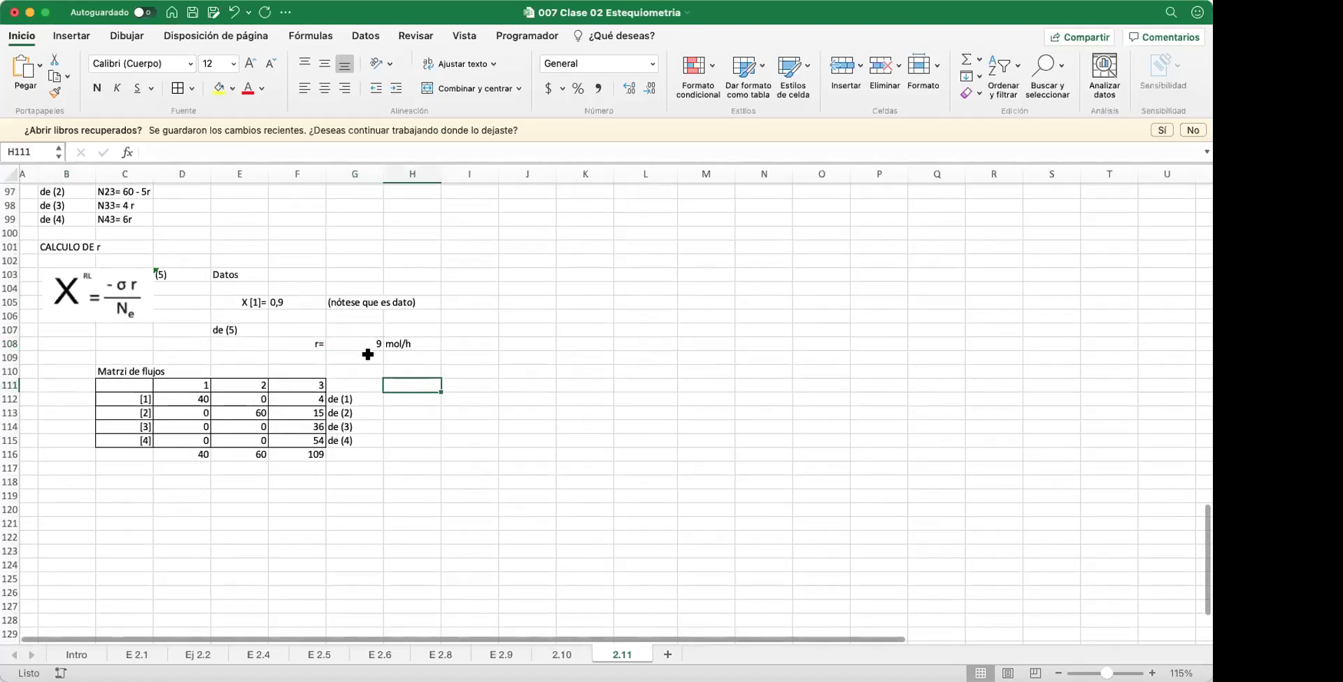
scroll(368, 354, "up", 3)
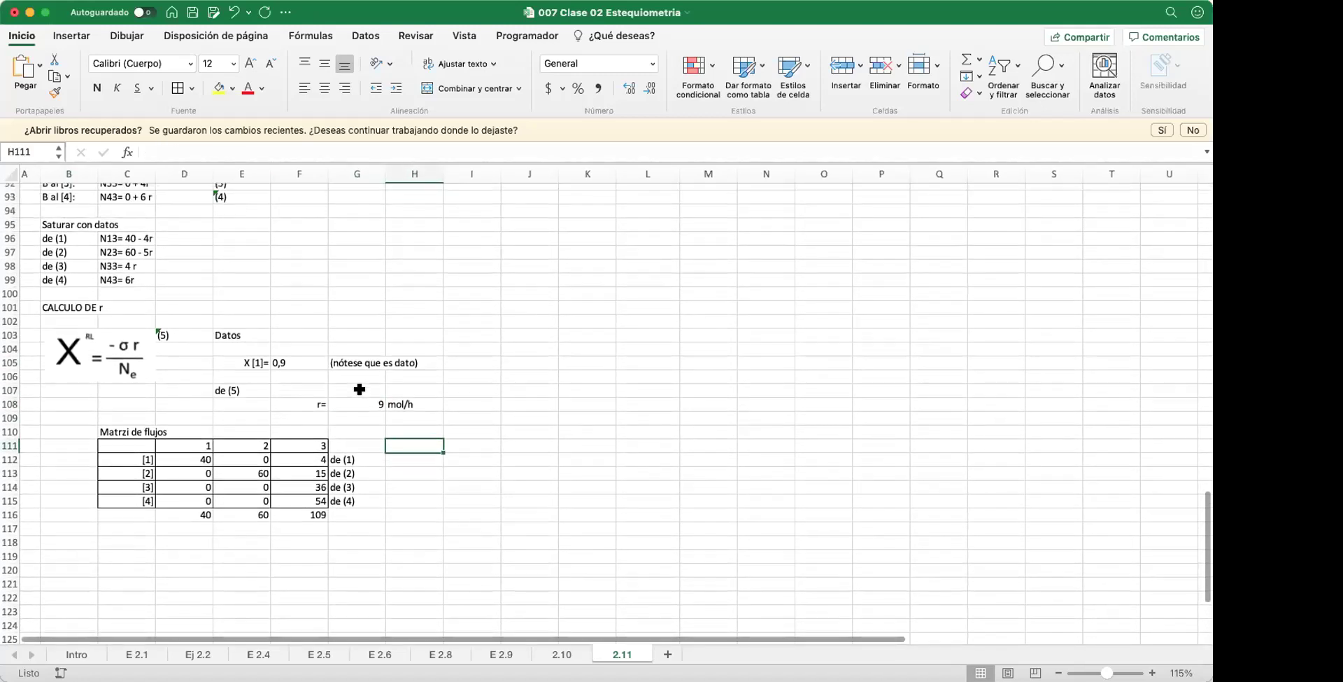
scroll(360, 389, "up", 1)
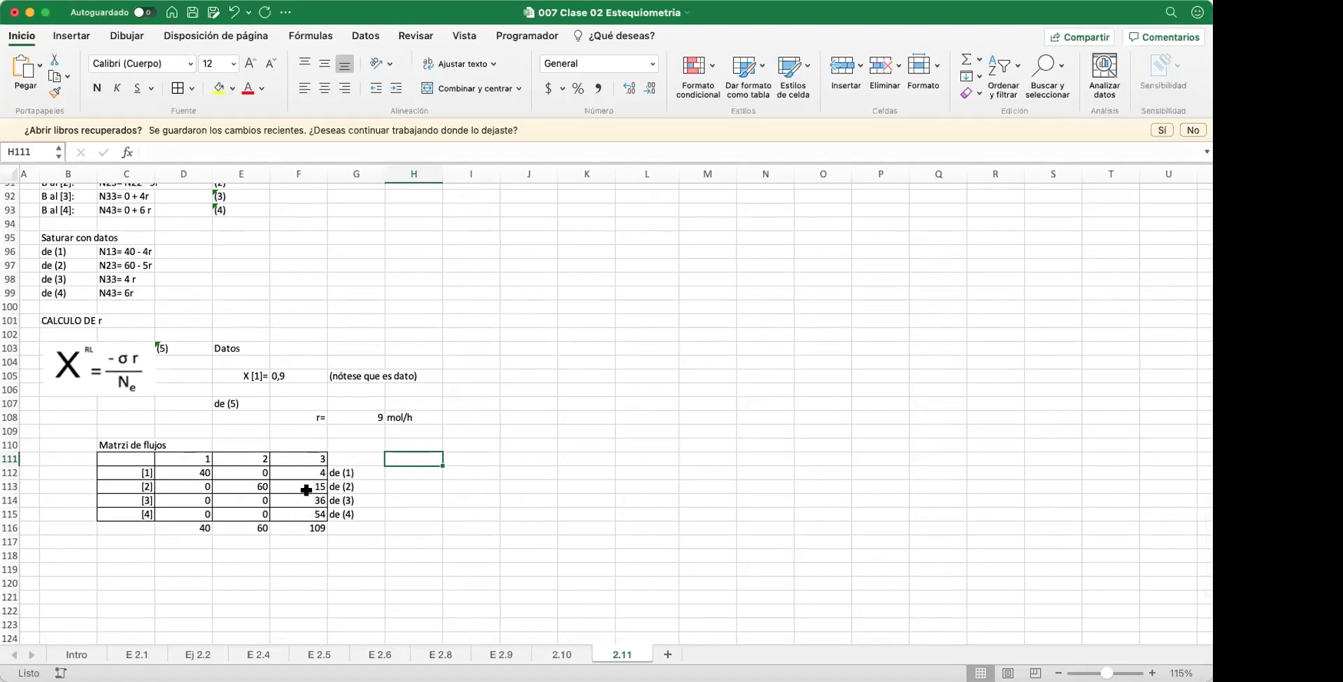
Step: Center the stream numbers and flow values of the flow matrix in D111:F115
left_click_drag(193, 459, 294, 508)
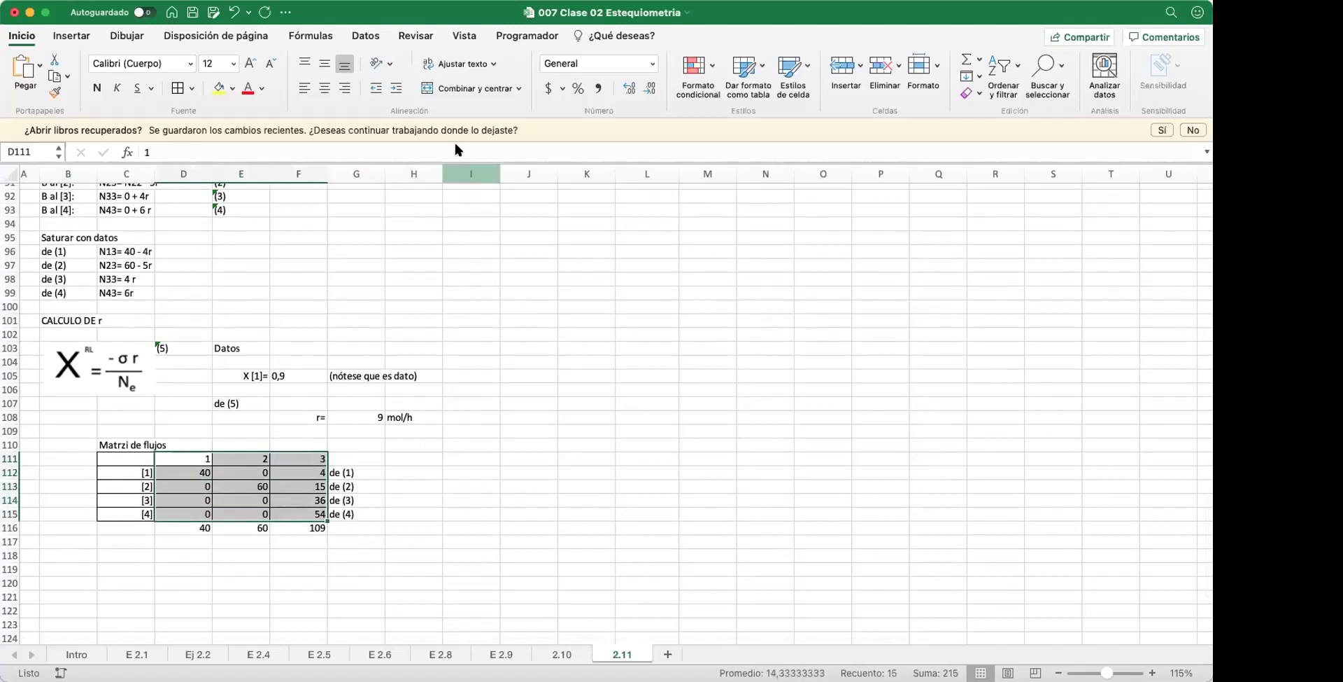
left_click(324, 87)
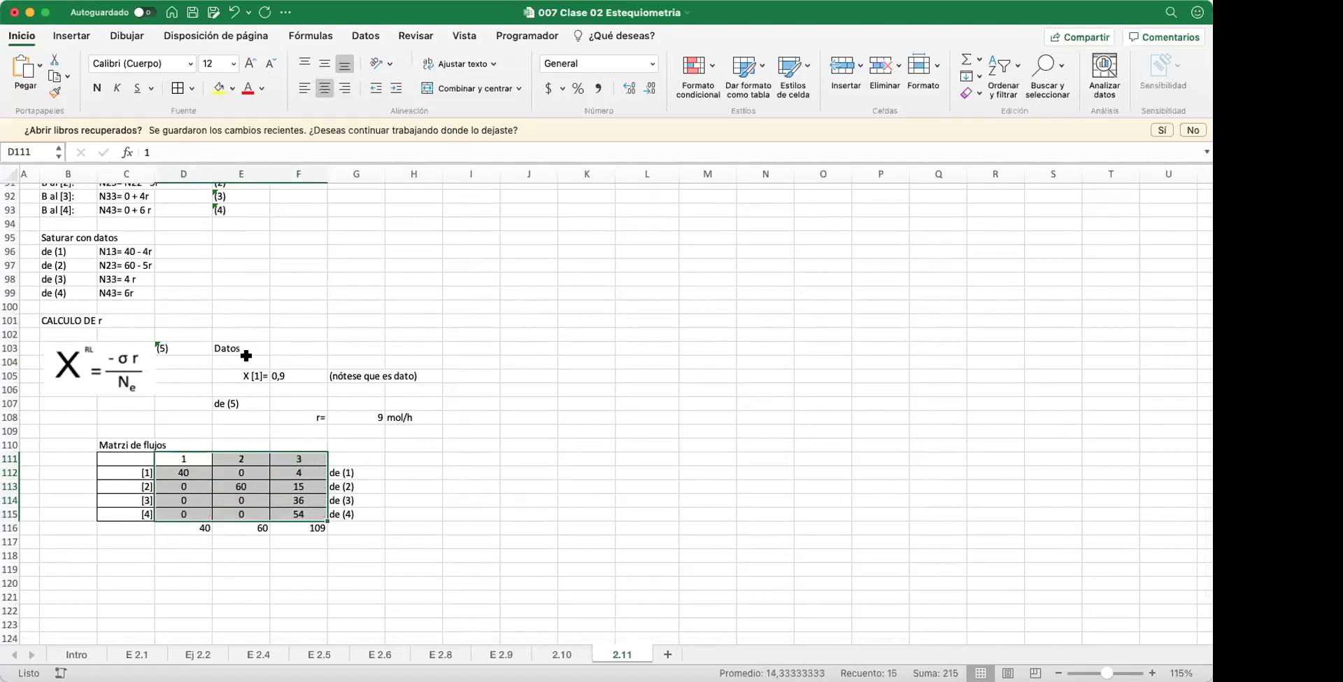
left_click(183, 439)
Step: Add the unit mol/h to the flow matrix heading in C110, so it reads "Matrzi de flujos mol/h"
left_click(107, 443)
left_click(286, 150)
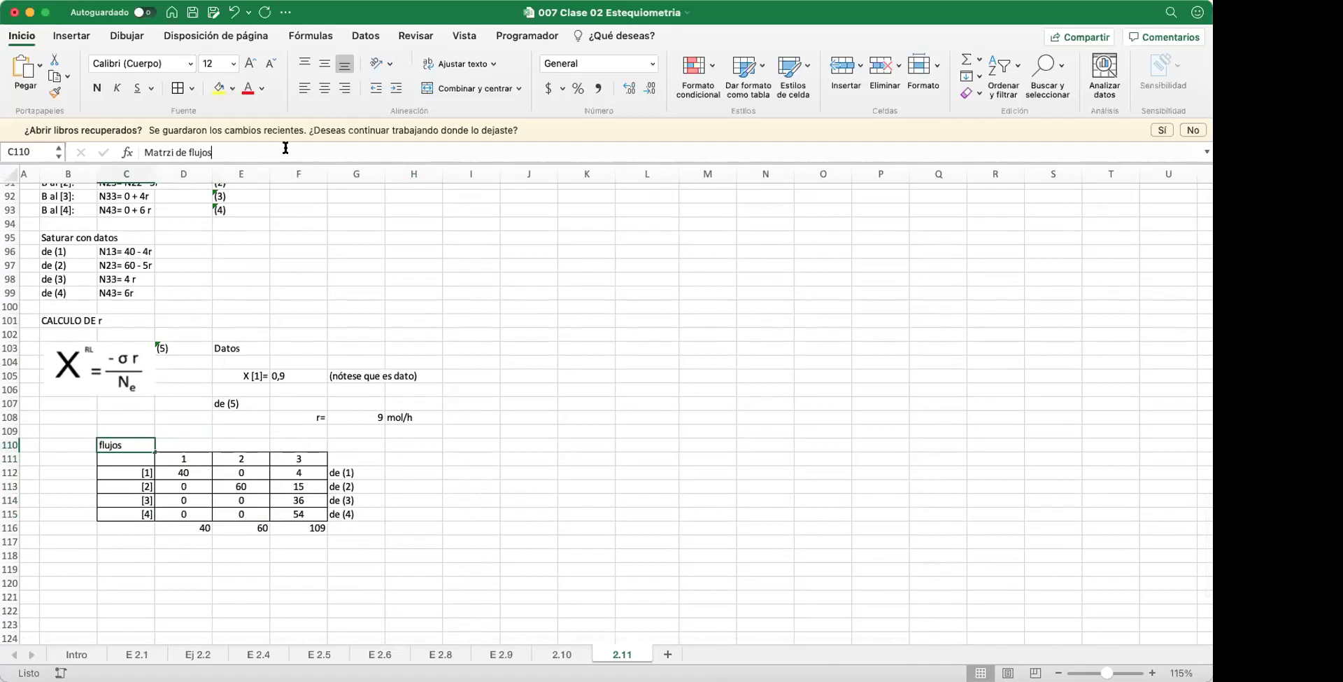
type("mol/h")
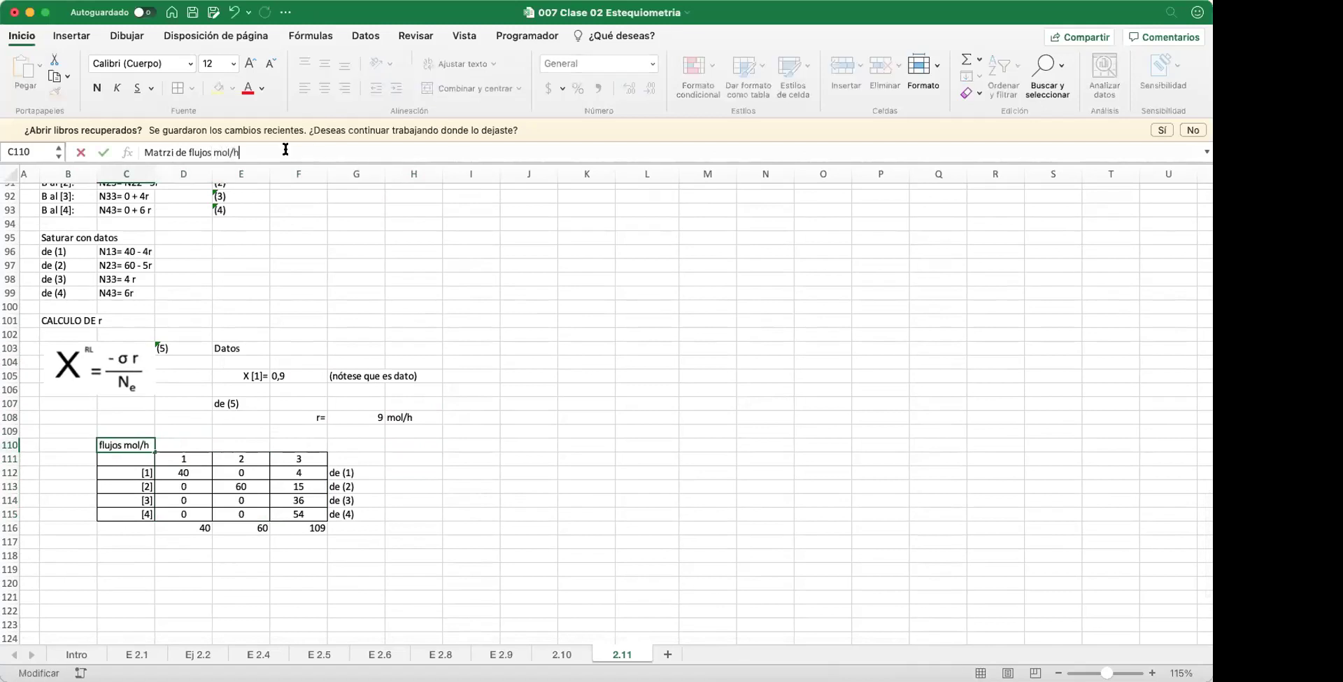
key("Return")
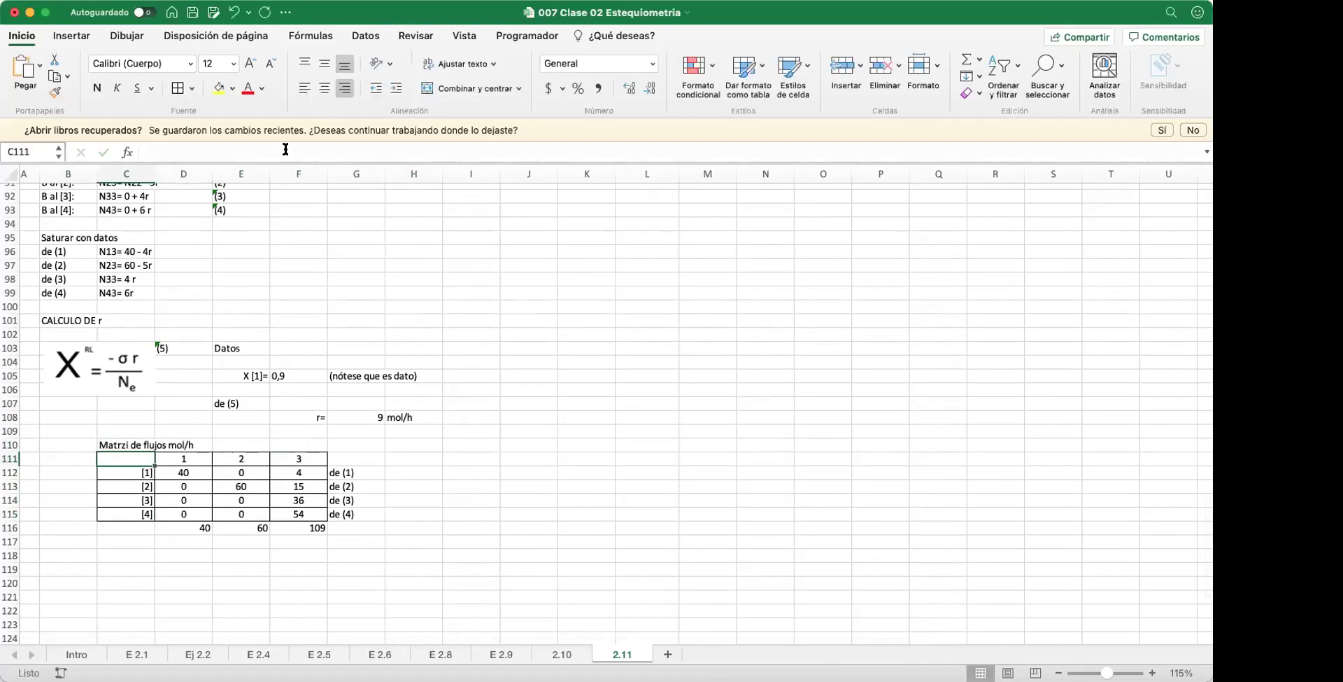
left_click(595, 497)
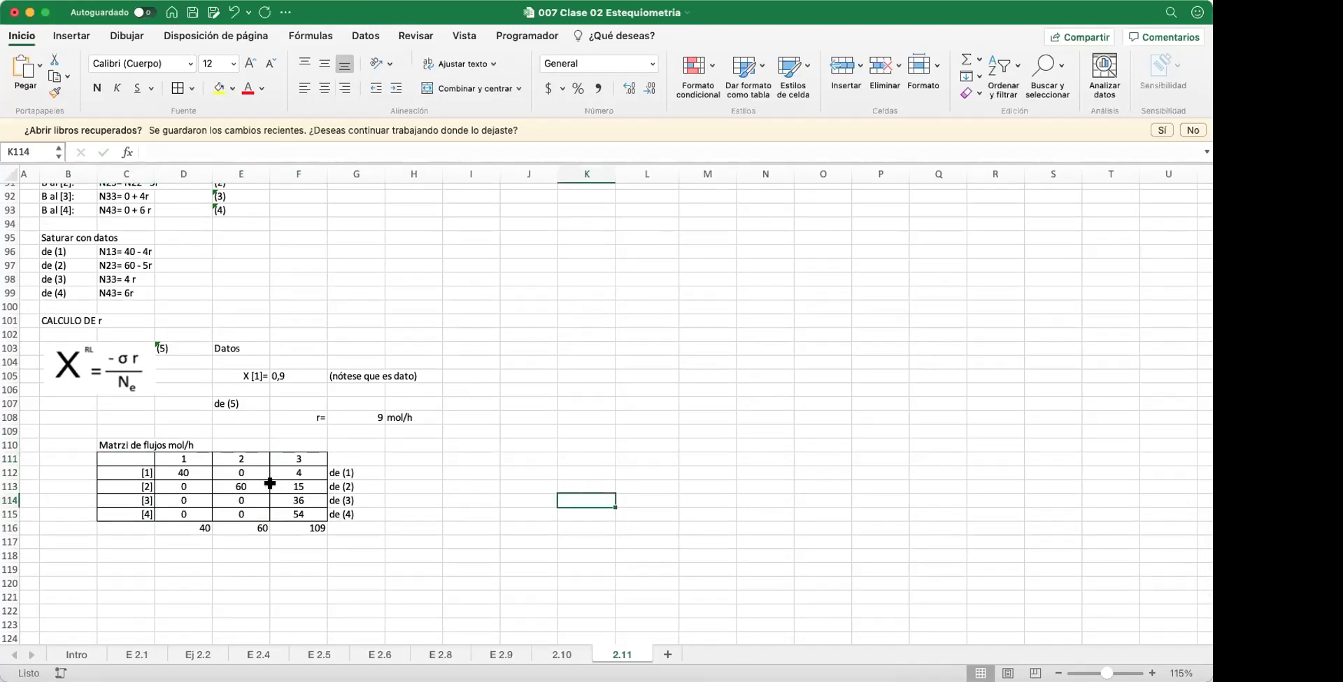
Step: Check the balance equations and the flow matrix once more, and save the workbook
scroll(449, 501, "up", 5)
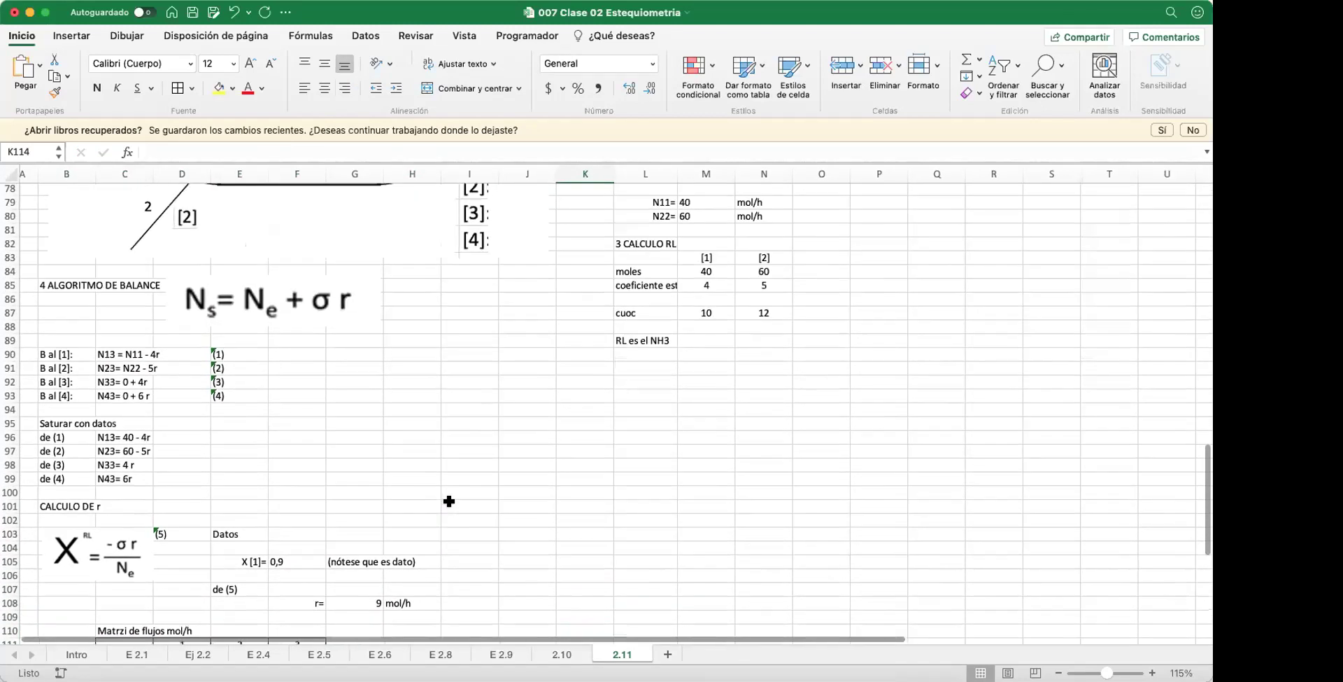
scroll(450, 501, "up", 3)
scroll(480, 447, "down", 6)
scroll(480, 451, "down", 1)
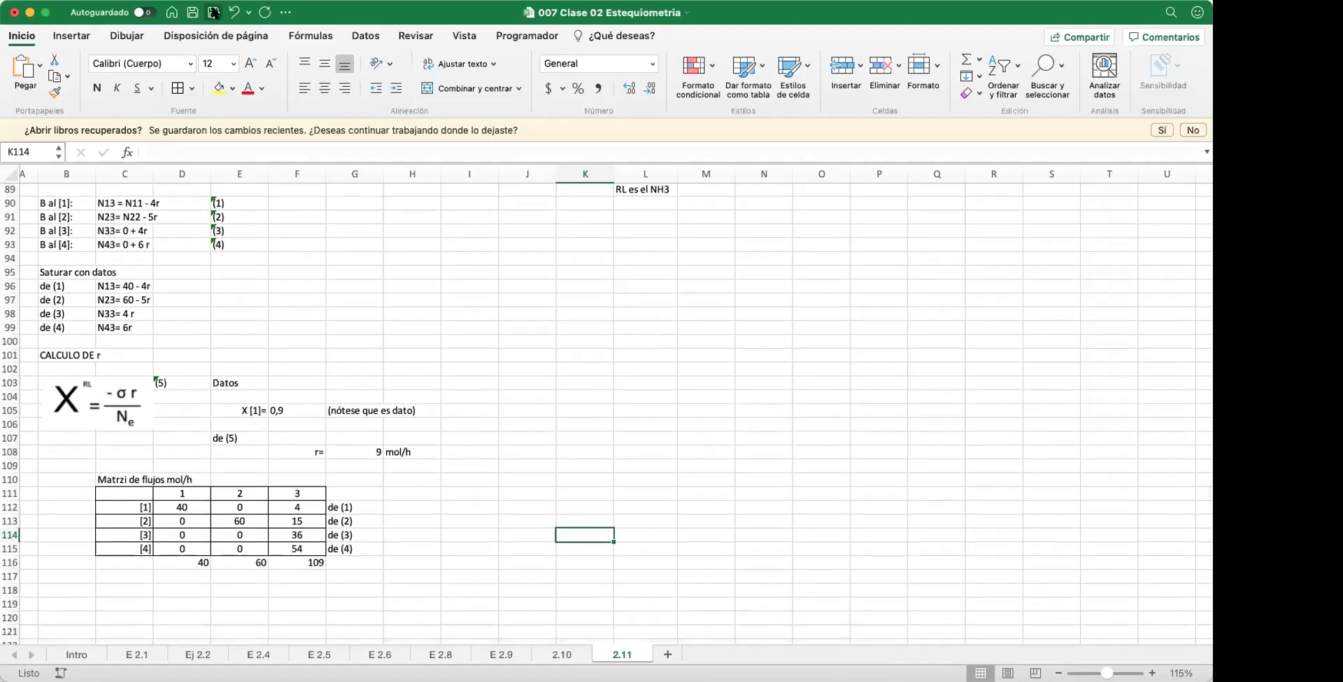
left_click(193, 12)
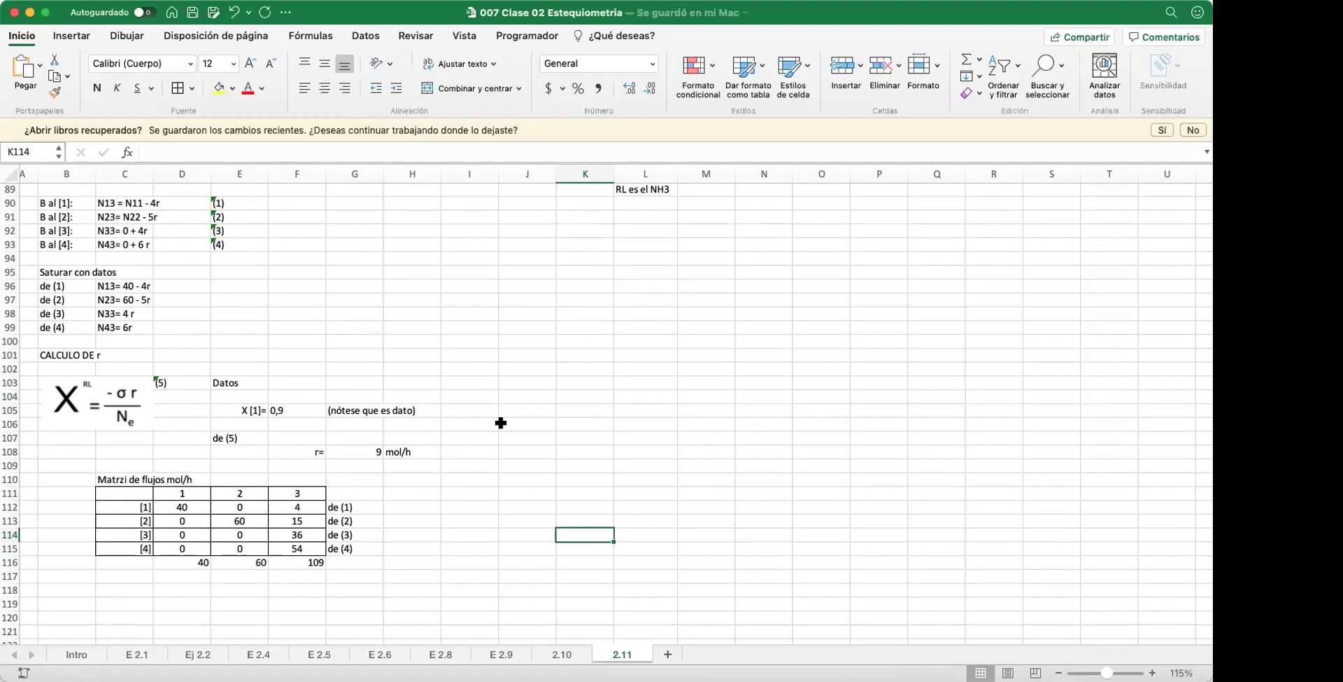
Step: Review the reactor diagram, nomenclature and data of the potassium nitrate exercise on sheet 2.10
scroll(514, 491, "down", 5)
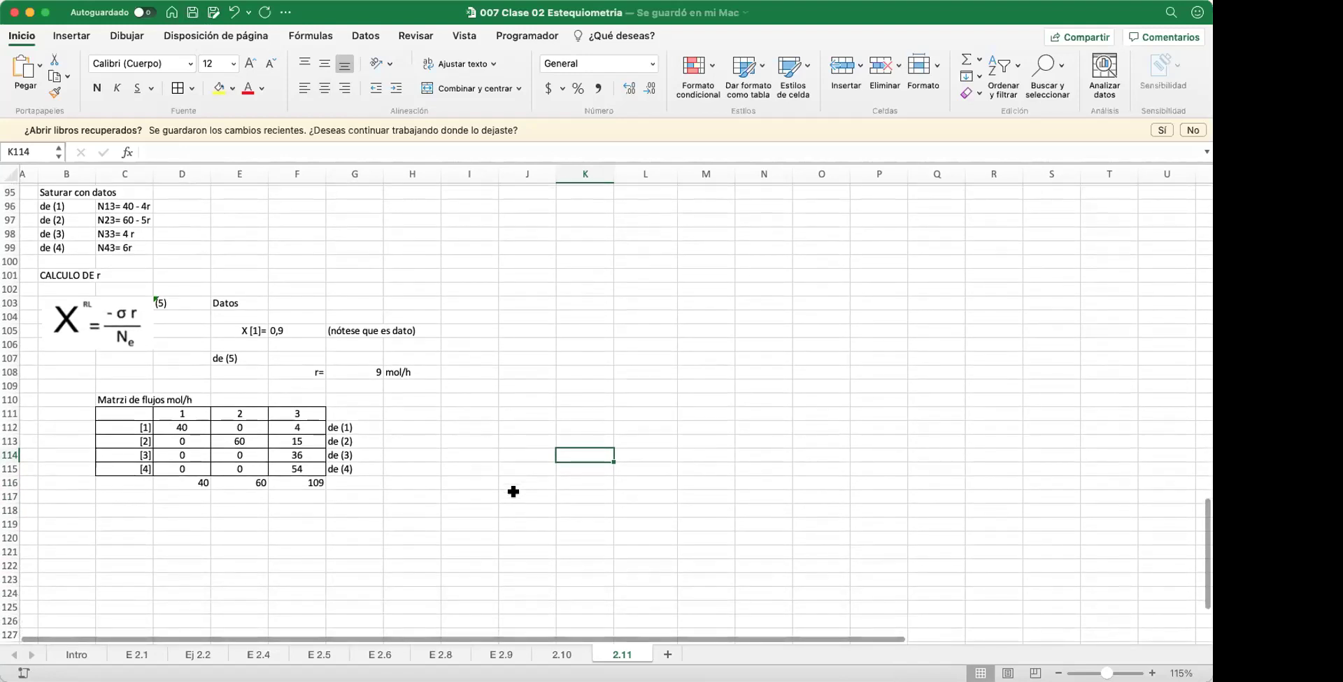
scroll(513, 491, "up", 6)
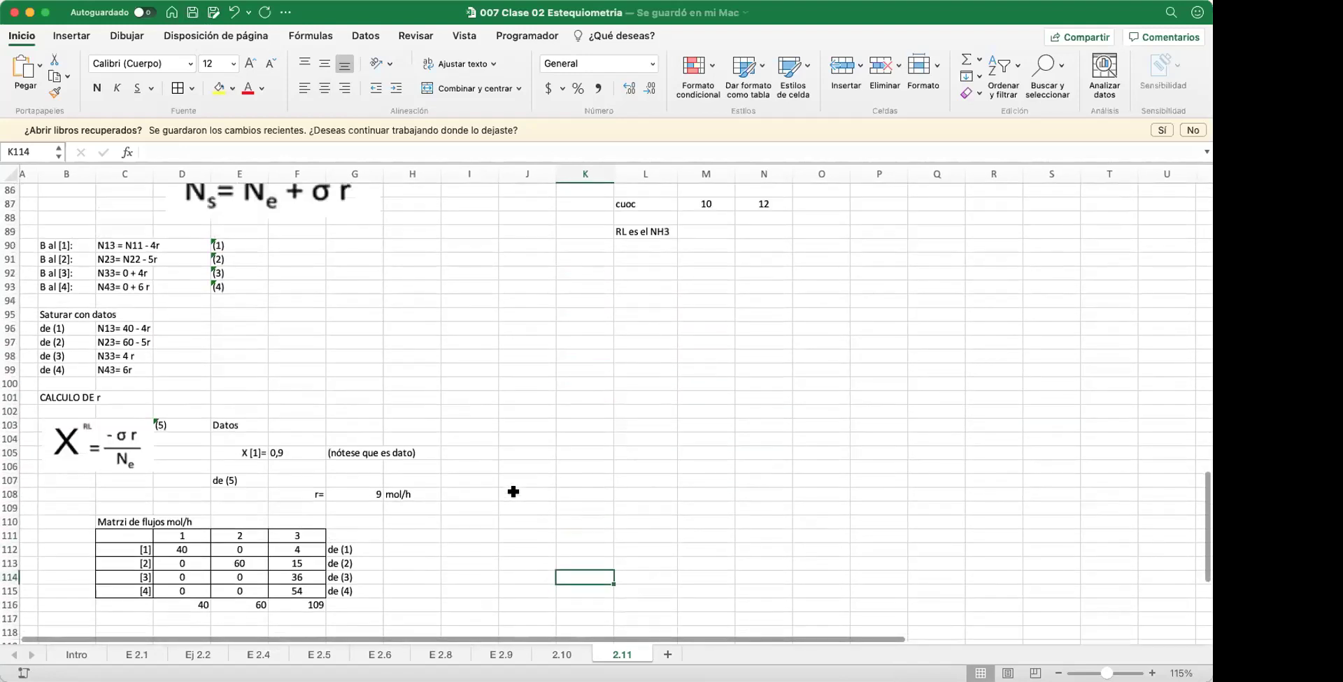
scroll(514, 492, "down", 3)
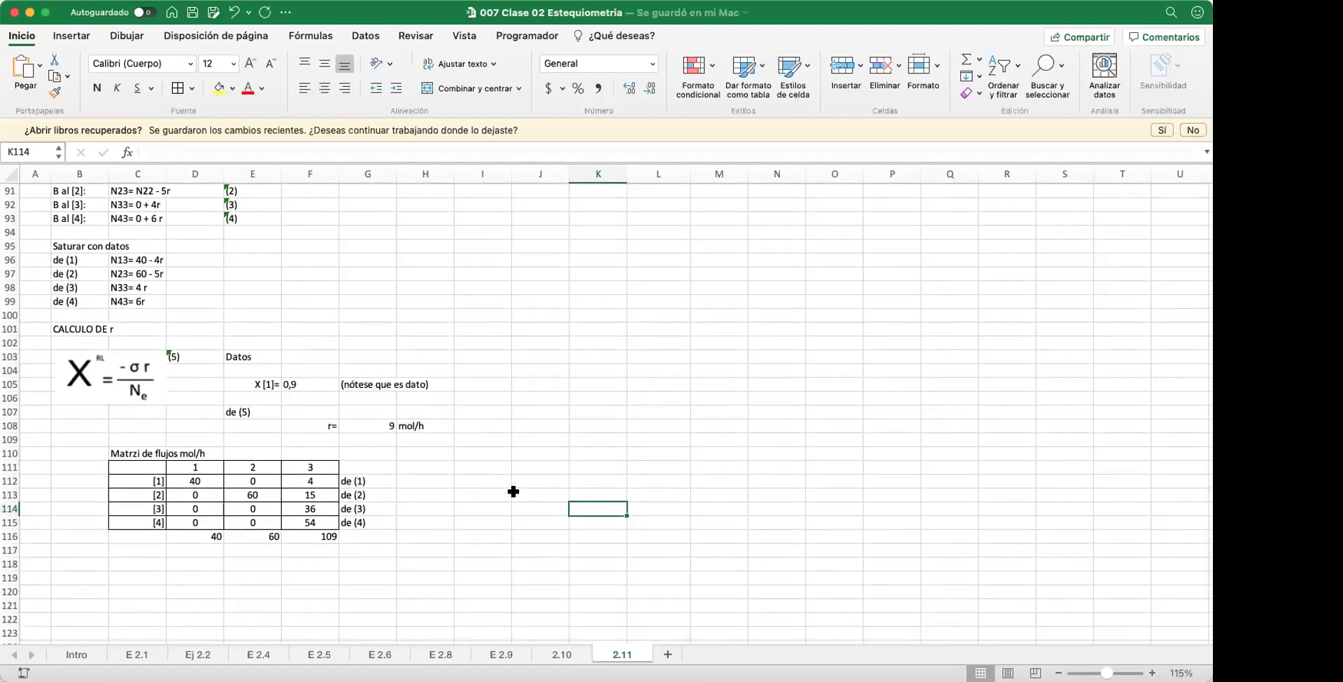
left_click(579, 654)
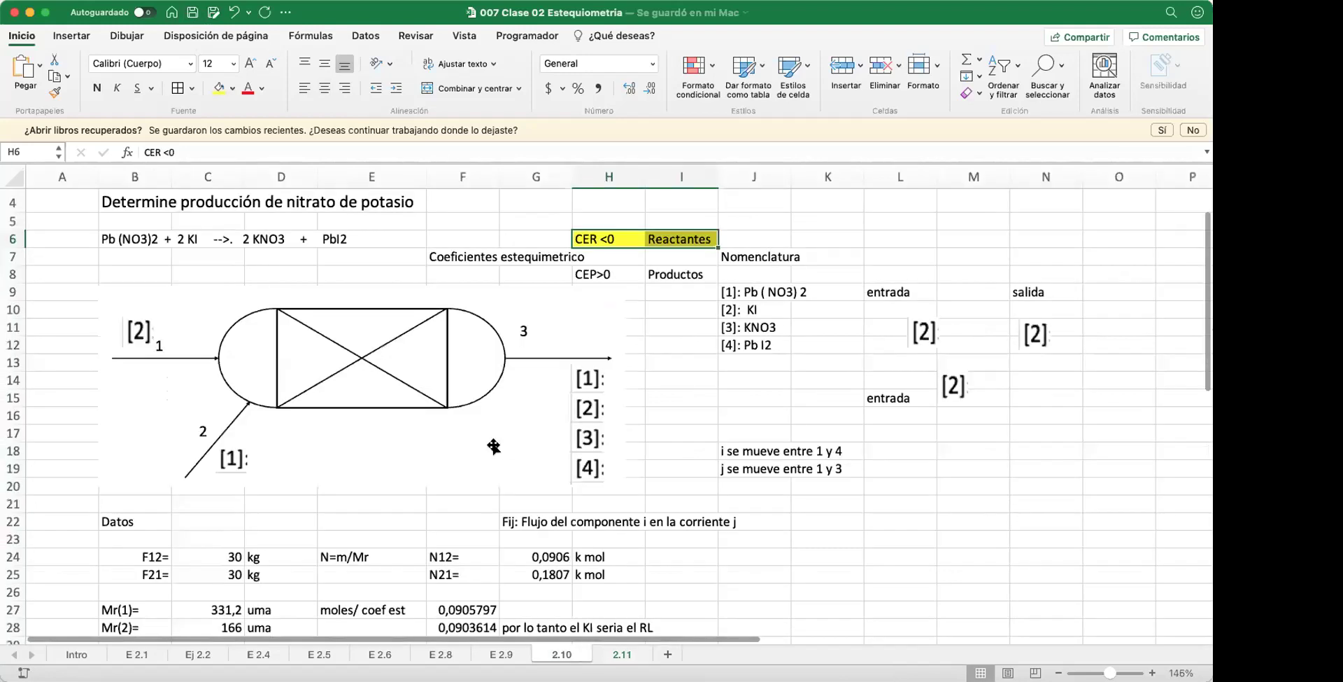
scroll(494, 446, "down", 2)
scroll(494, 446, "down", 2)
scroll(494, 446, "up", 4)
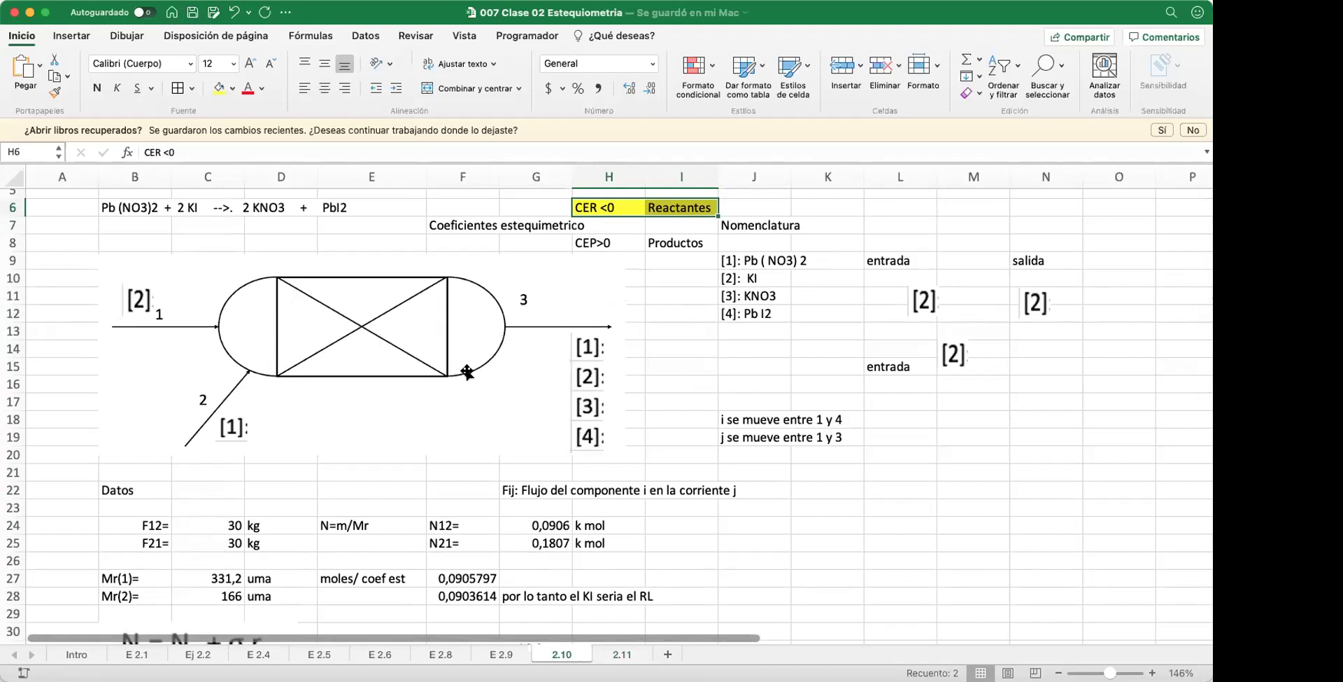
Step: Return to sheet 2.11 and review the problem statement, reactor diagram and numbered solution sections
left_click(622, 653)
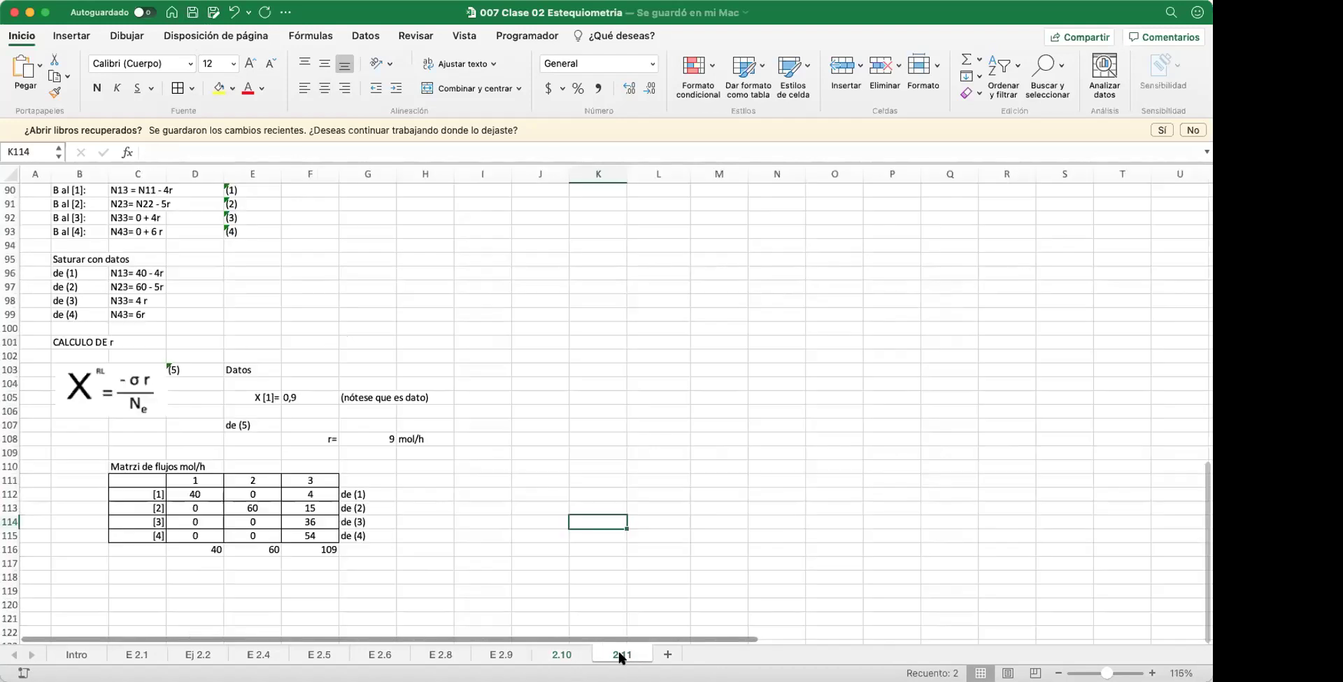
scroll(402, 339, "up", 10)
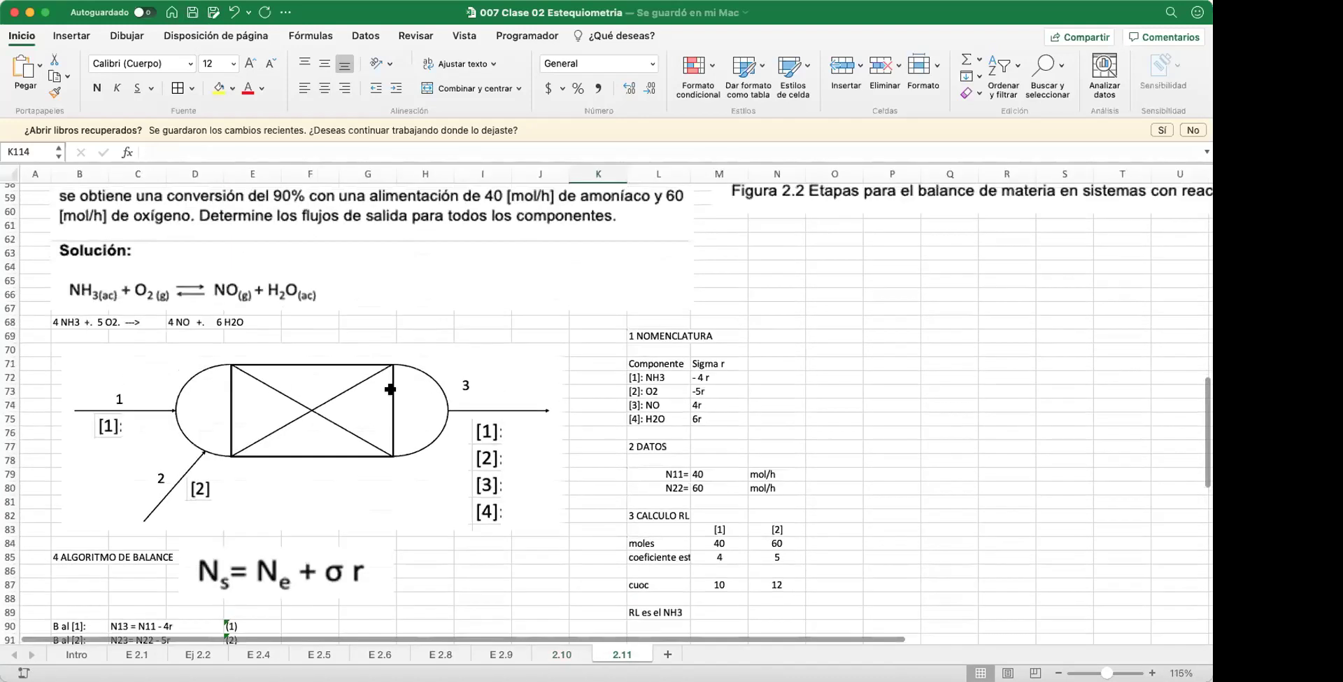
scroll(426, 312, "up", 1)
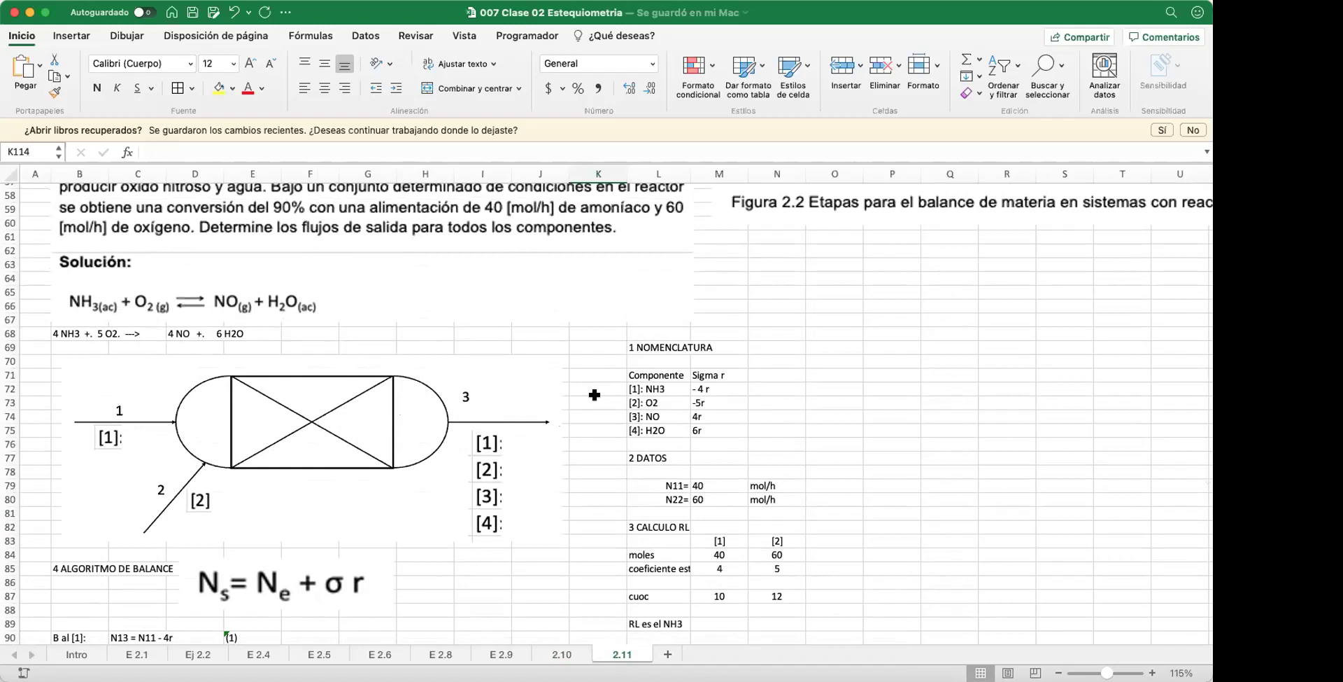
scroll(570, 407, "down", 5)
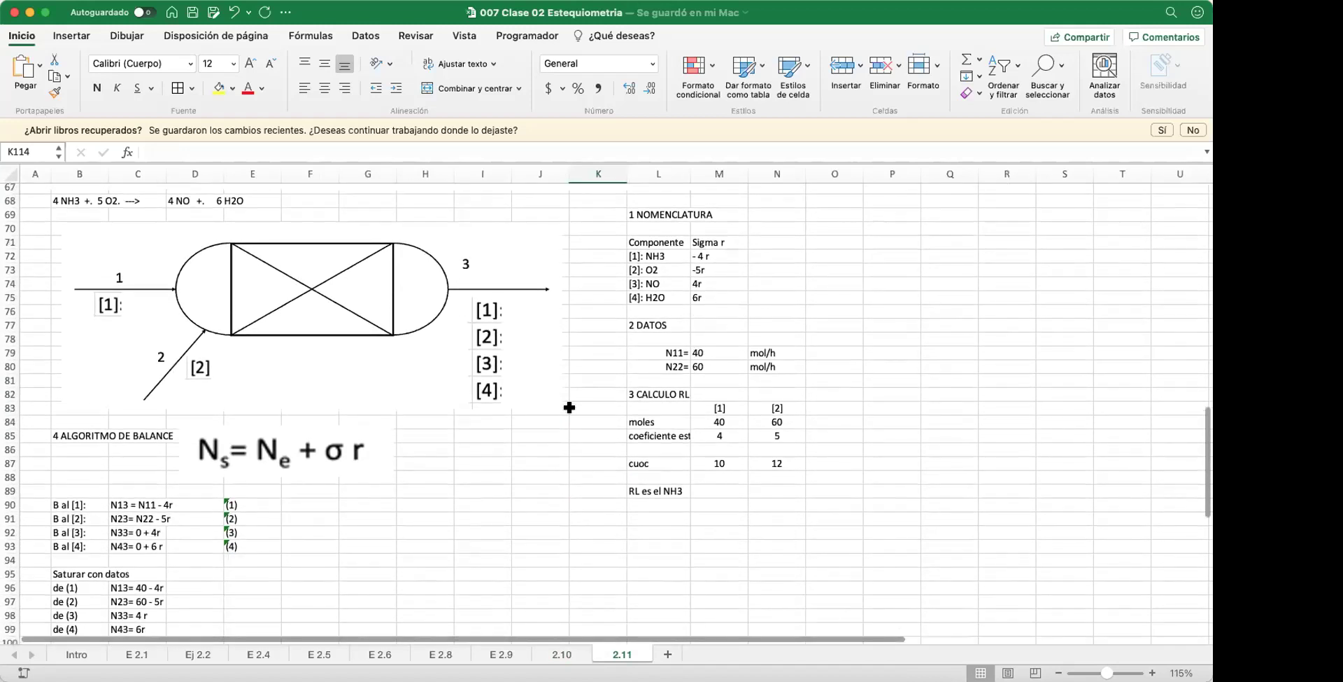
scroll(570, 407, "up", 5)
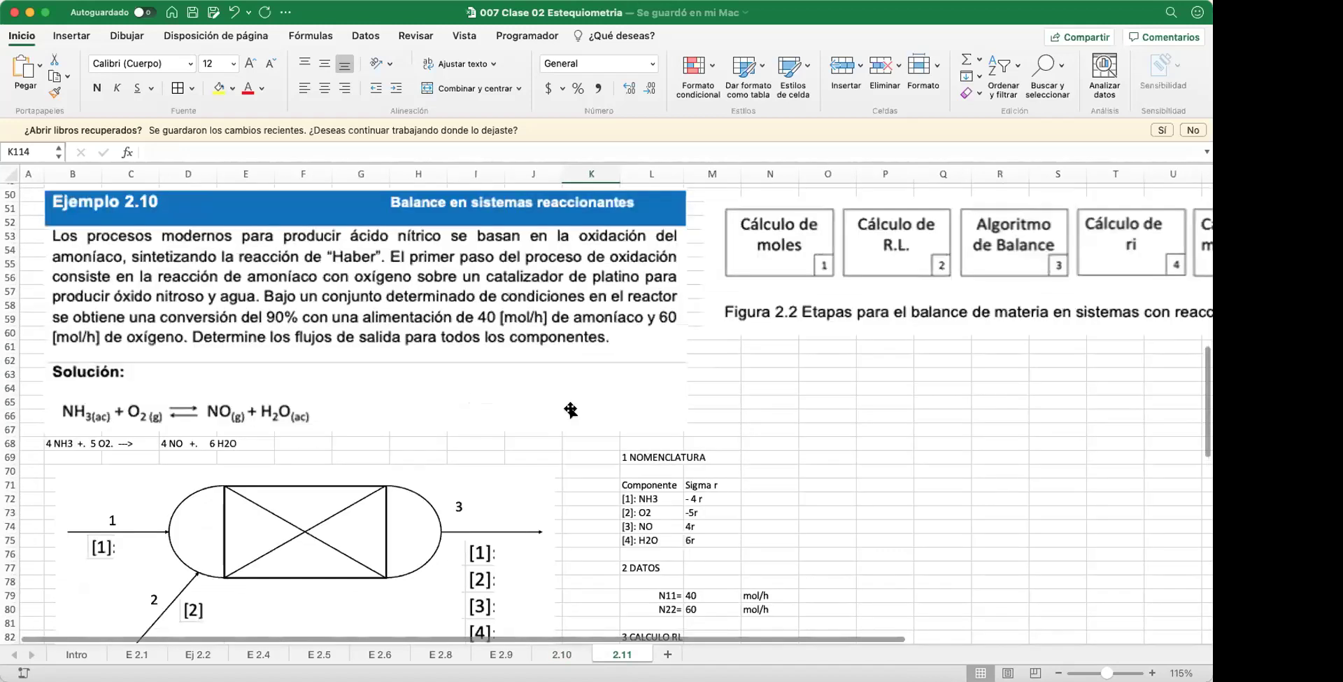
scroll(570, 407, "up", 3)
scroll(574, 427, "down", 5)
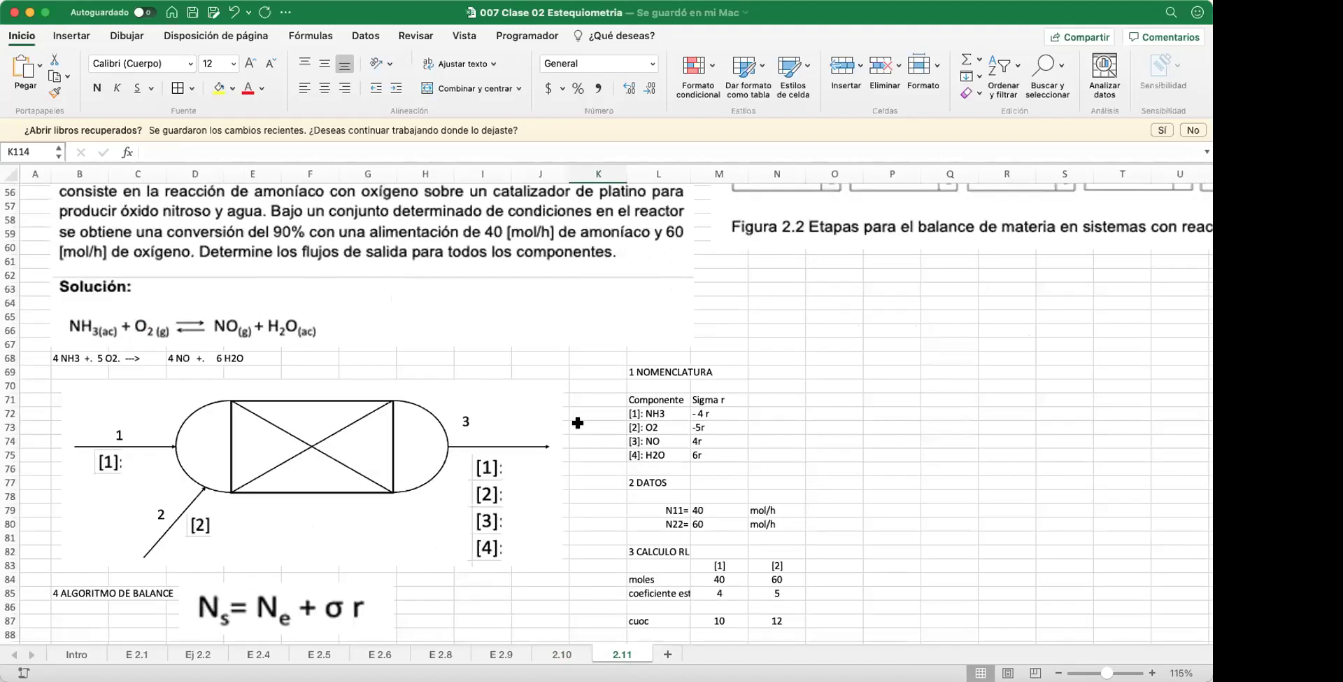
Step: Review the limiting reactant calculation, balance equations, reaction extent r and flow matrix on sheet 2.11
scroll(578, 423, "down", 8)
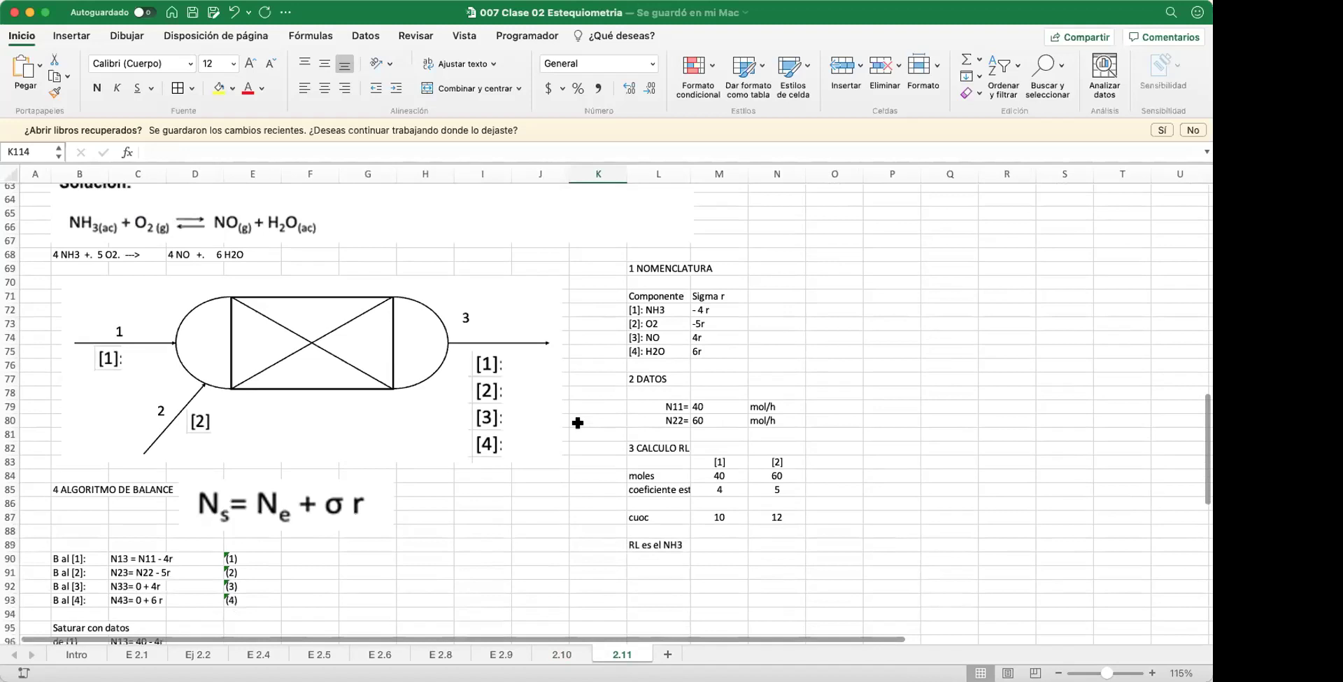
scroll(578, 423, "down", 5)
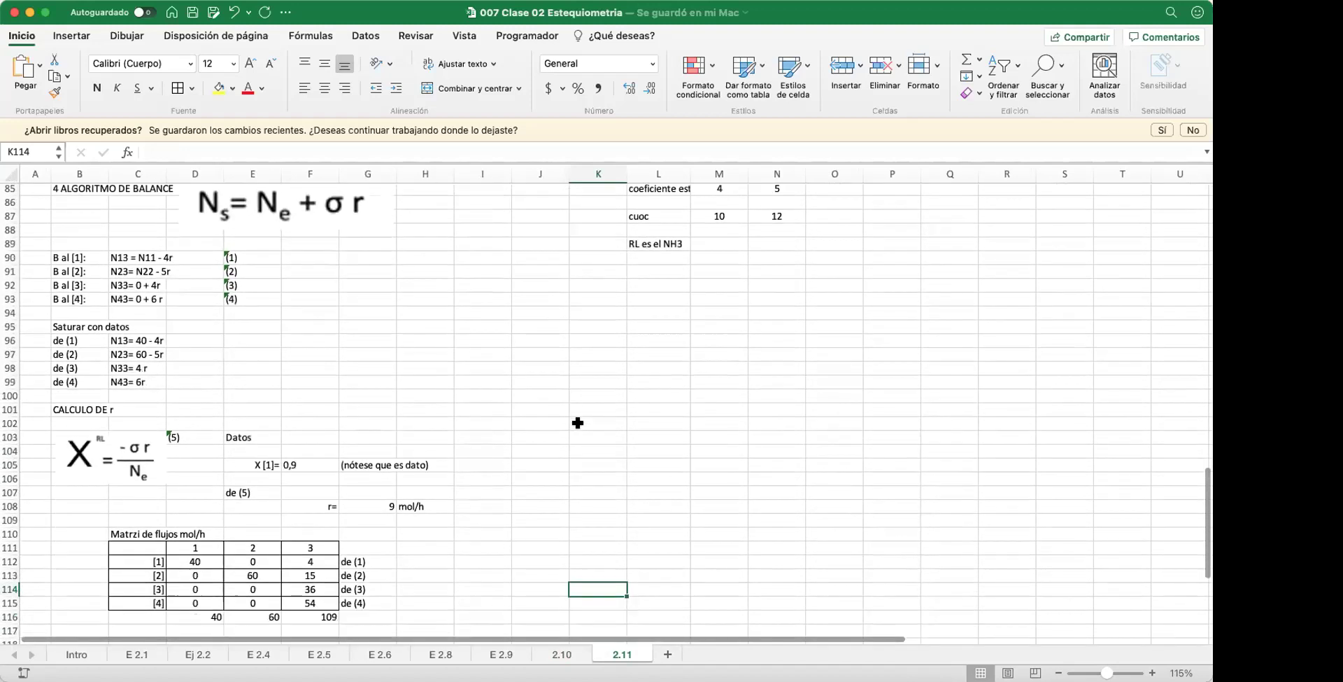
scroll(580, 448, "up", 5)
Step: Review the potassium nitrate exercise on sheet 2.10, from the reactor diagram down to the data and component balance
left_click(577, 650)
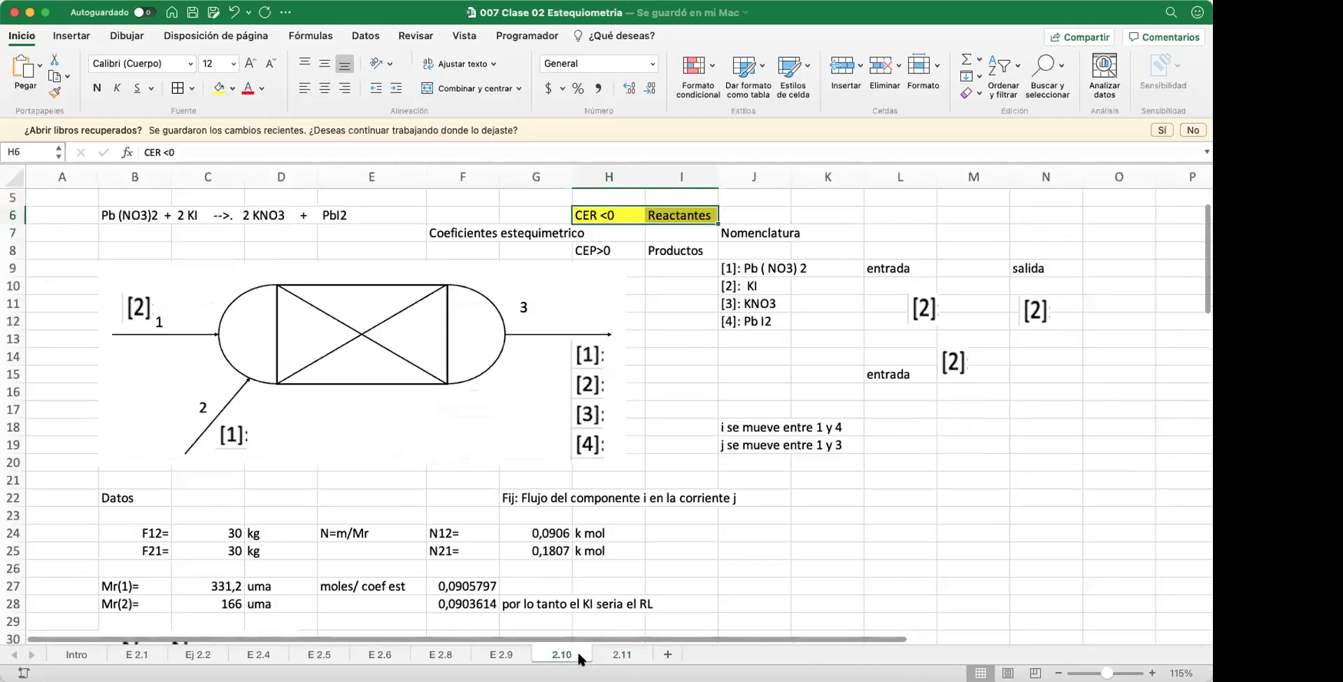
scroll(588, 518, "down", 3)
scroll(587, 515, "down", 1)
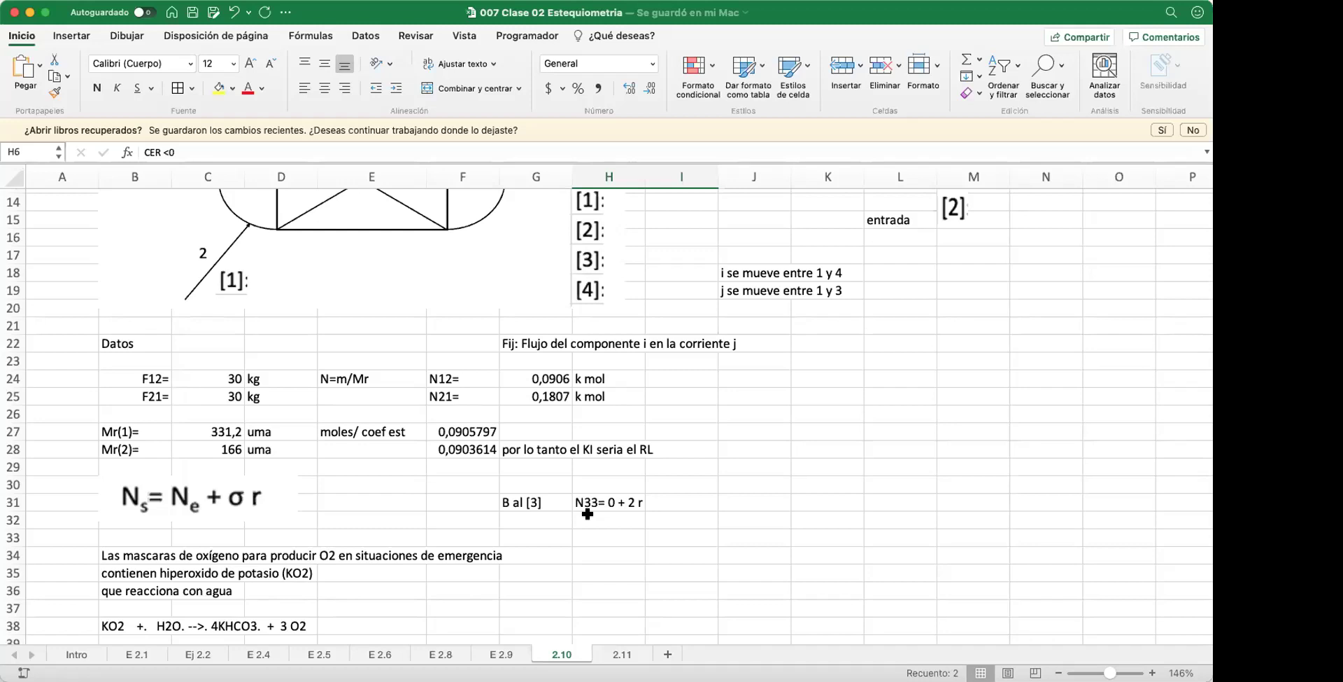
Step: Return to sheet 2.11 and compare its balance equations, the calculation of r and the final flow matrix
left_click(622, 654)
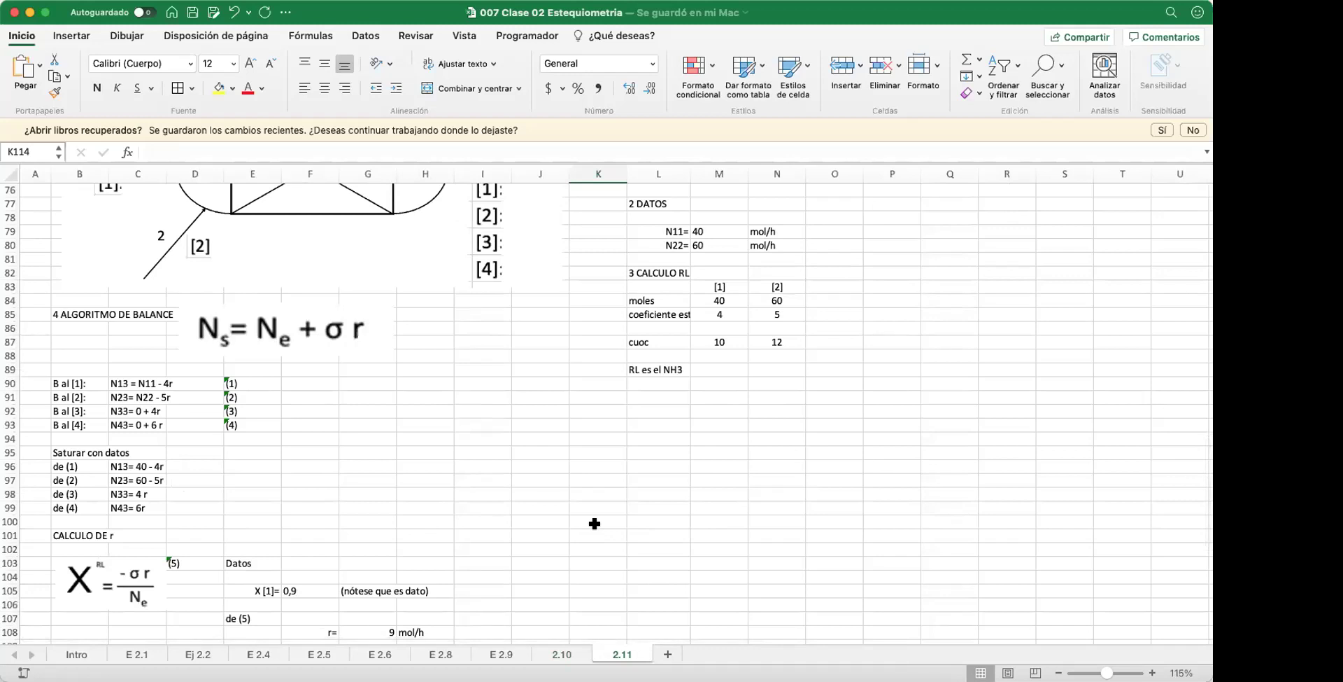
scroll(595, 524, "down", 5)
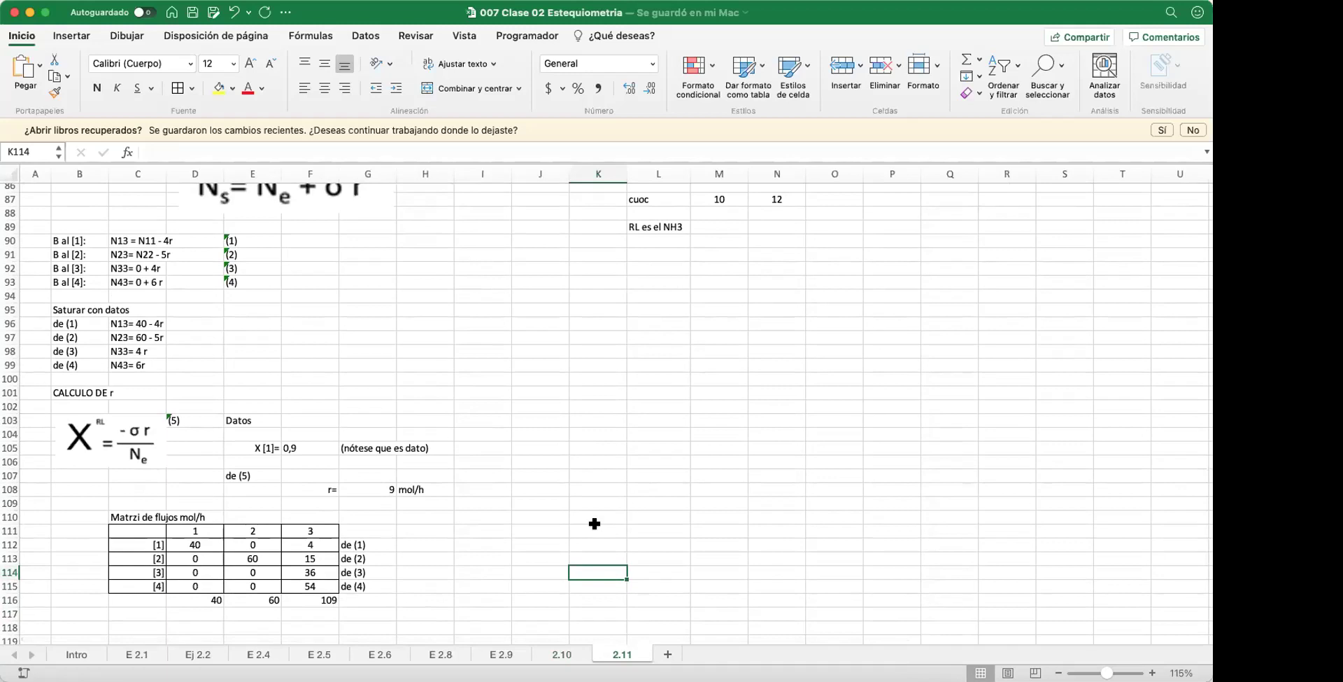
scroll(595, 524, "down", 10)
scroll(821, 522, "up", 10)
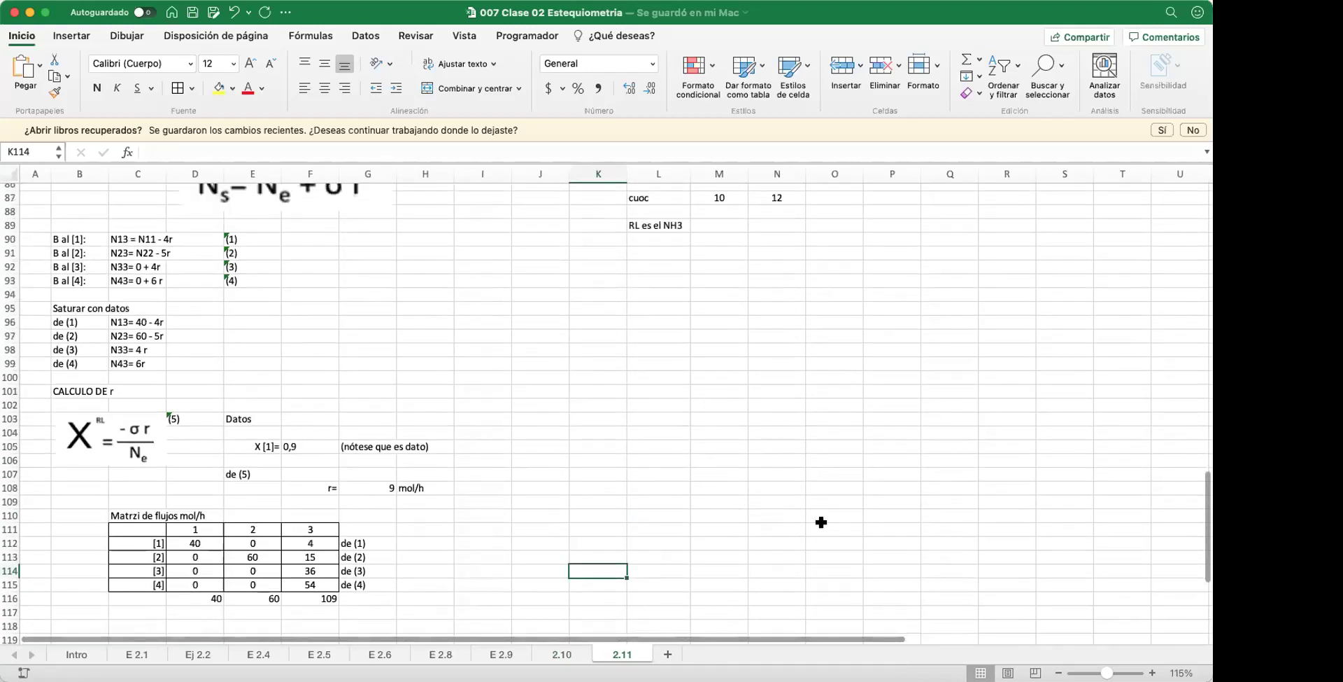